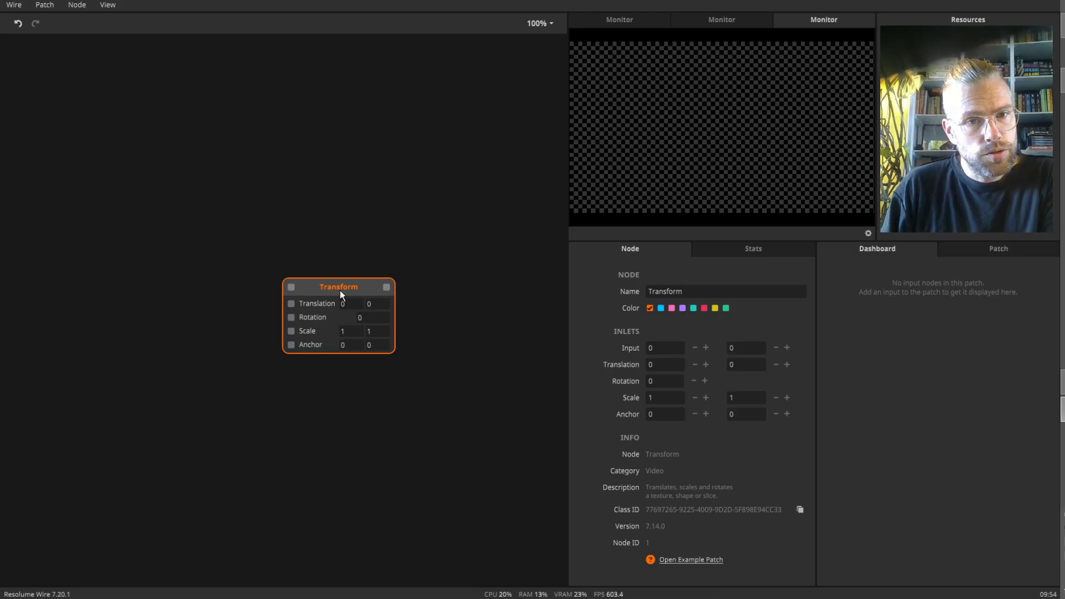
- Add a Perlin Noise node, connect its output to the Transform node's Translation inlet, and reposition Transform
{"action": "double_click", "coordinate": [204, 283]}
{"action": "type", "text": "perlin"}
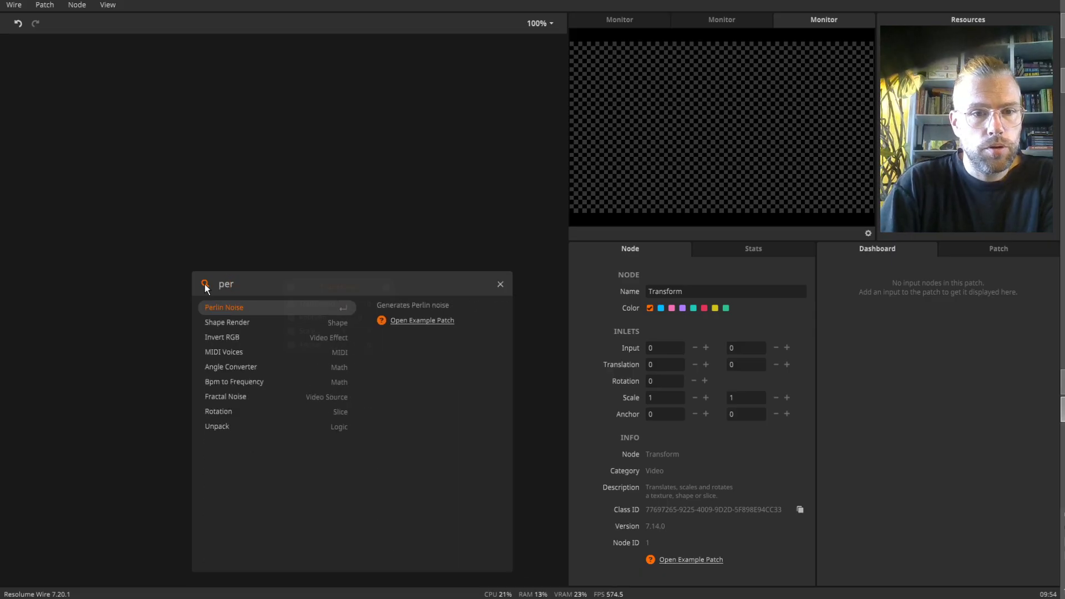
{"action": "key", "text": "Return"}
{"action": "left_click_drag", "start_coordinate": [290, 282], "coordinate": [334, 271]}
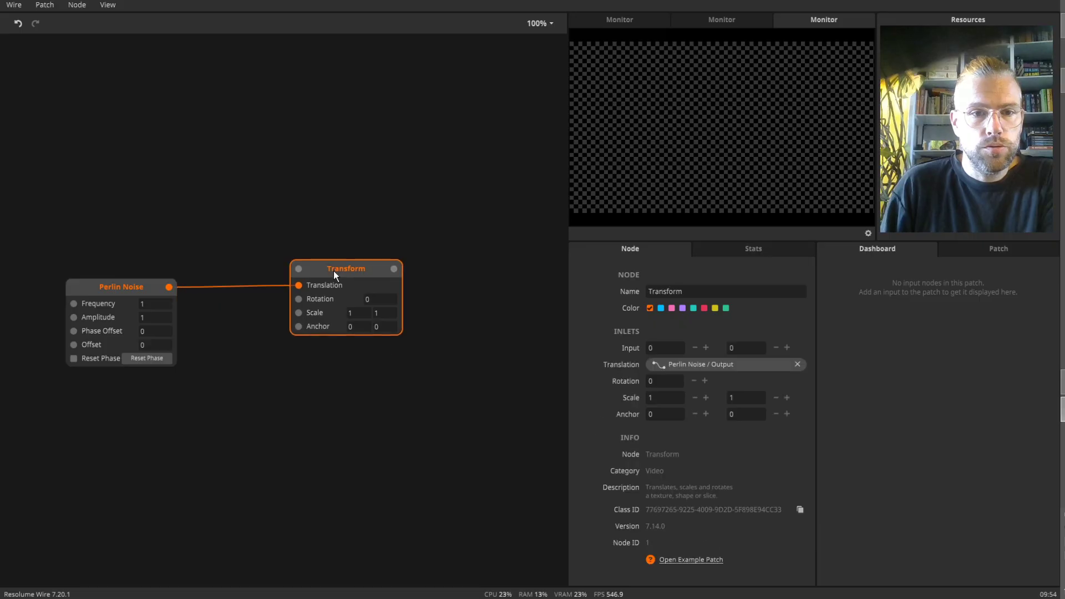
- Add a Texture In node above Perlin Noise and connect its output to the Transform node's input
{"action": "double_click", "coordinate": [275, 218]}
{"action": "type", "text": "tex"}
{"action": "key", "text": "Down"}
{"action": "key", "text": "Down"}
{"action": "key", "text": "Down"}
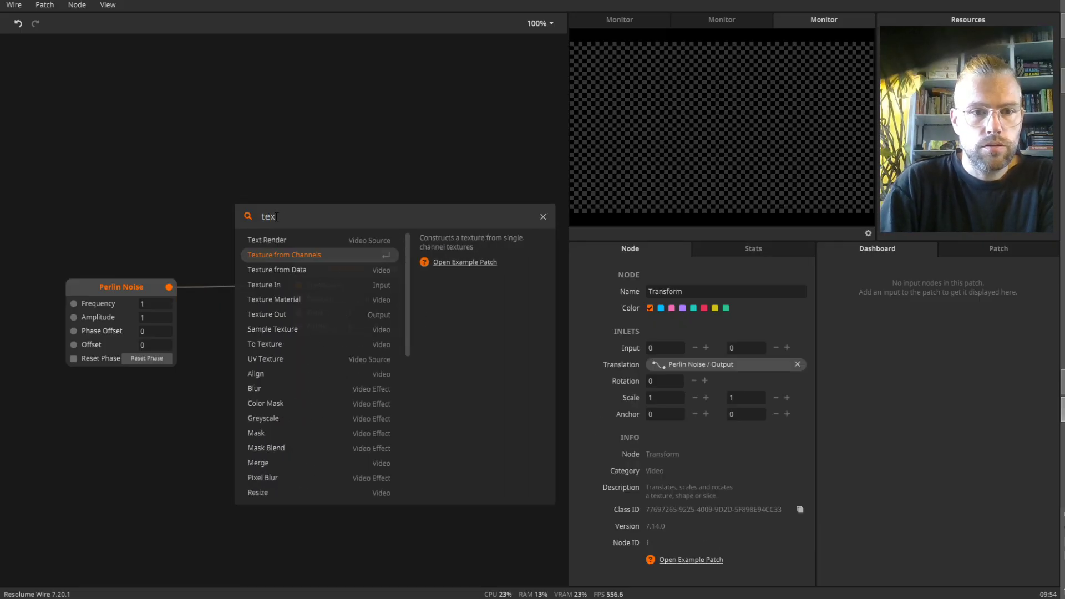
{"action": "key", "text": "Return"}
{"action": "left_click_drag", "start_coordinate": [332, 216], "coordinate": [298, 268]}
{"action": "left_click", "coordinate": [334, 271]}
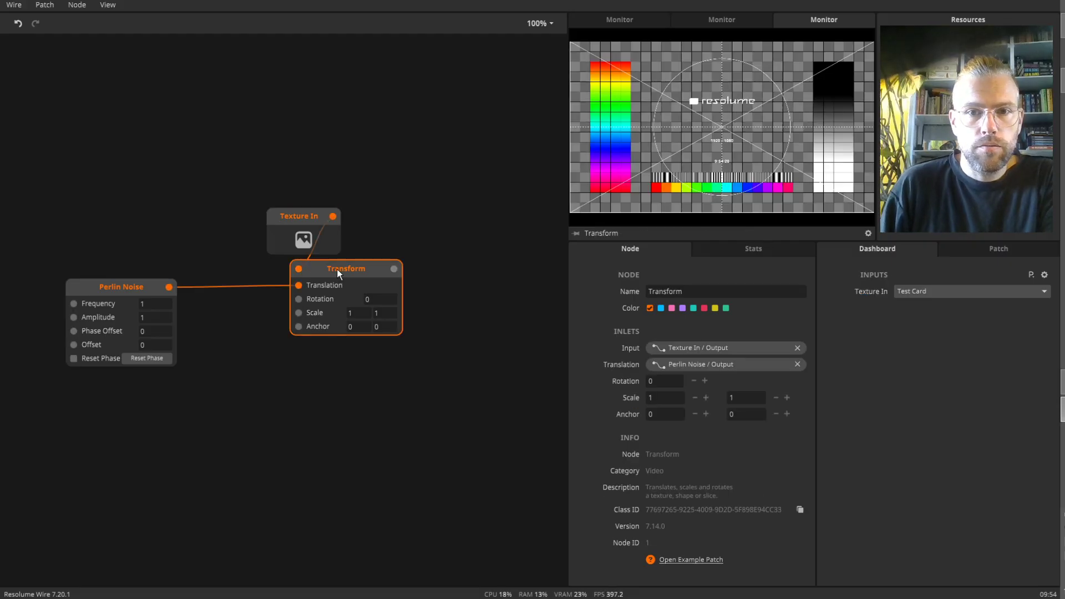
{"action": "left_click", "coordinate": [286, 220]}
{"action": "left_click_drag", "start_coordinate": [285, 217], "coordinate": [220, 211]}
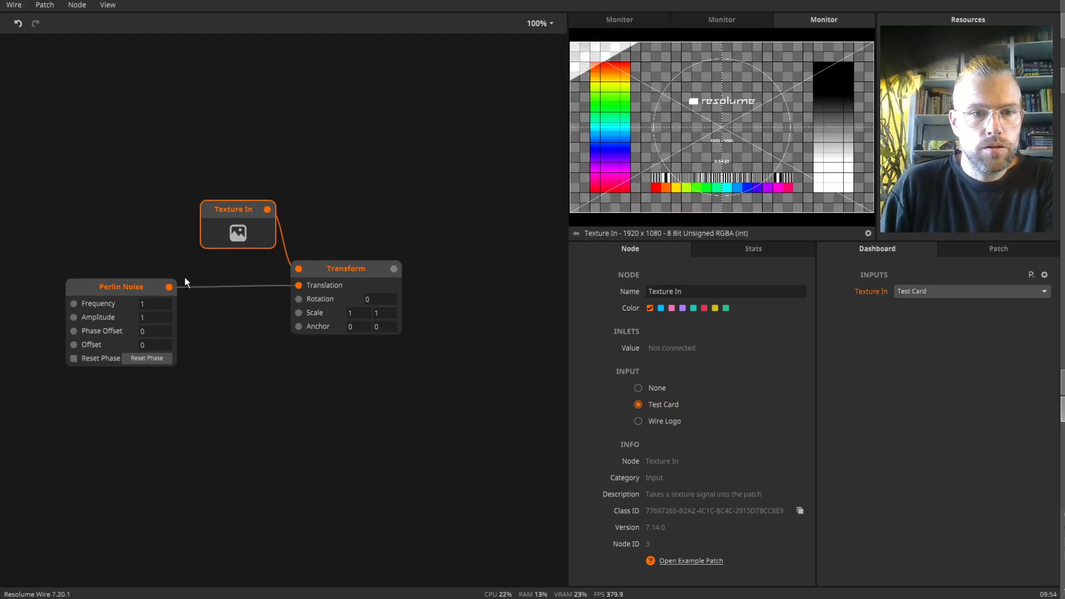
- Set the Perlin Noise amplitude to 1080 and preview the Transform node's output
{"action": "left_click", "coordinate": [148, 319]}
{"action": "double_click", "coordinate": [148, 319]}
{"action": "type", "text": "1080"}
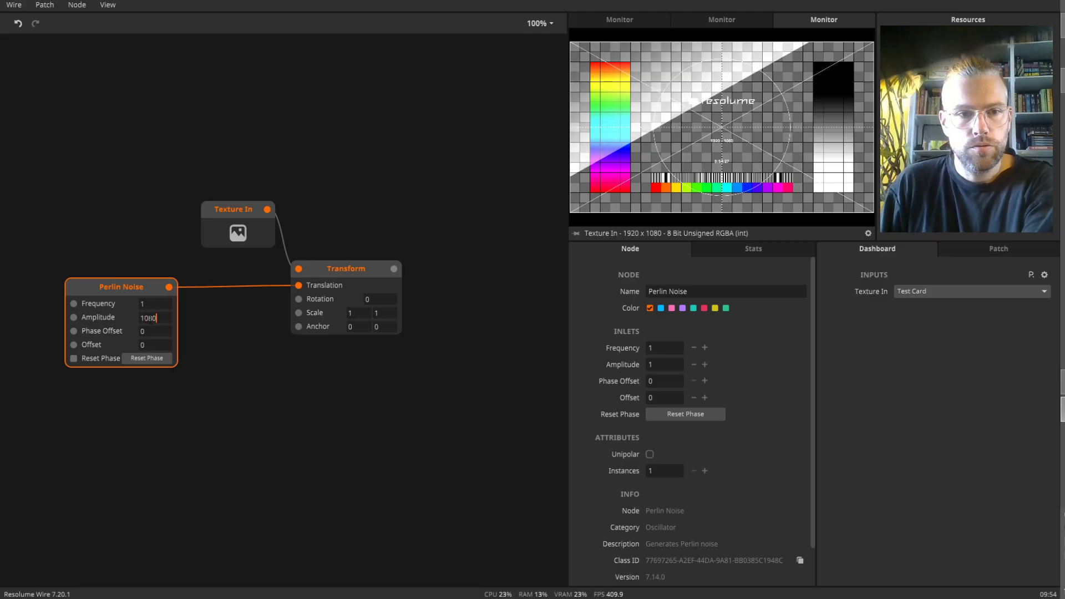
{"action": "key", "text": "Return"}
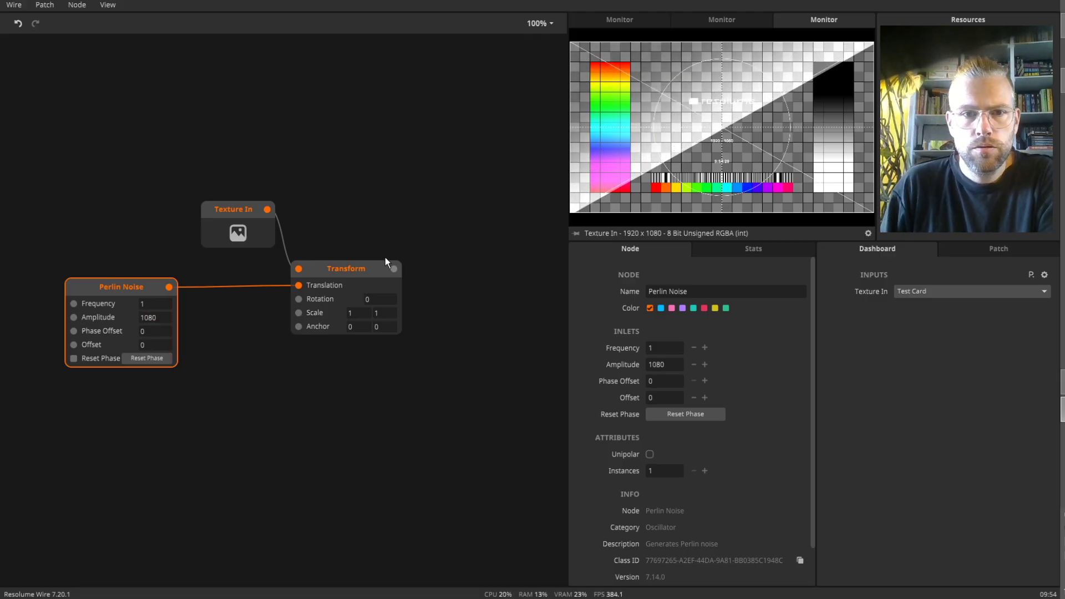
{"action": "left_click", "coordinate": [347, 271]}
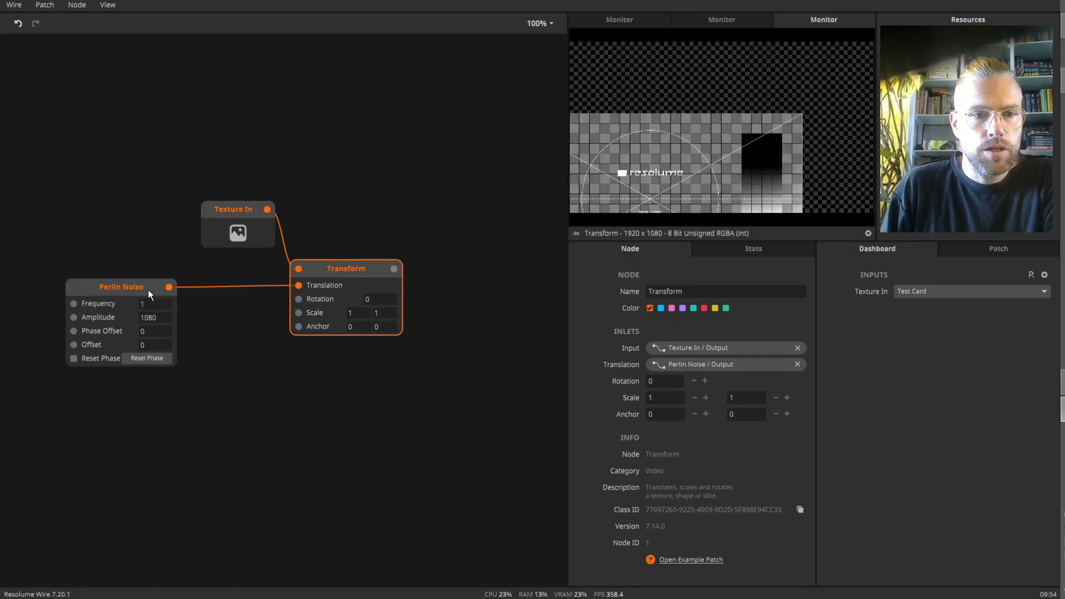
- Set the Perlin Noise amplitude to 540 and arrange the Texture In and Transform nodes compactly around it
{"action": "left_click_drag", "start_coordinate": [140, 290], "coordinate": [110, 271]}
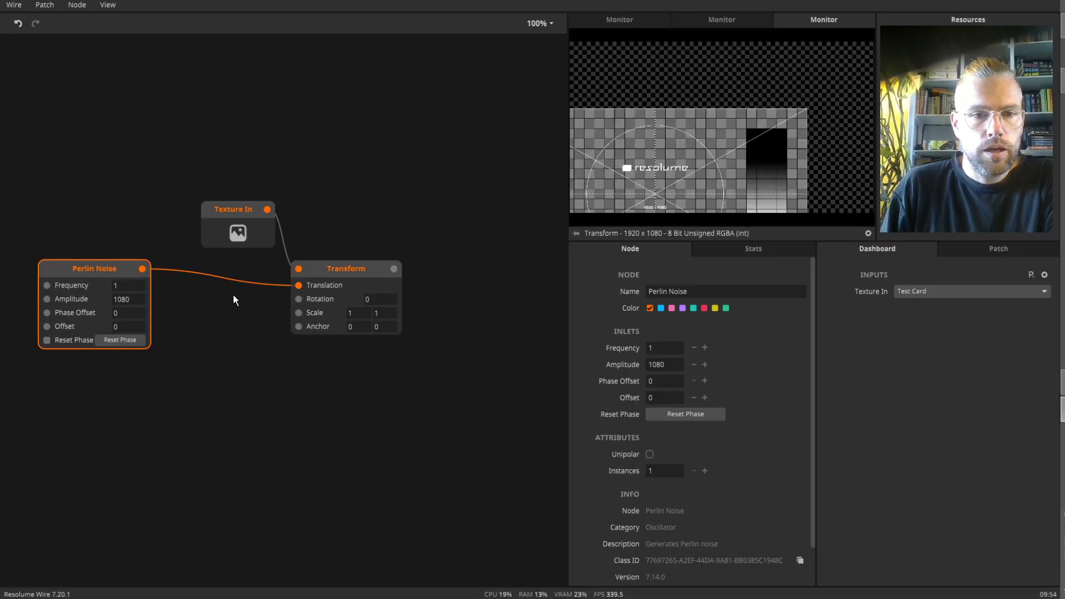
{"action": "double_click", "coordinate": [134, 299]}
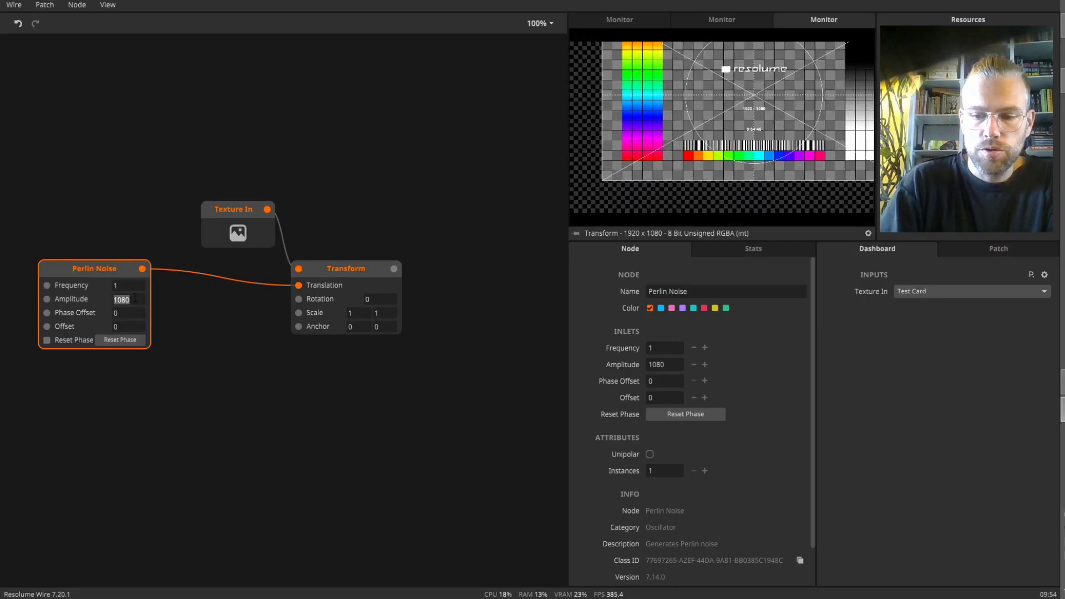
{"action": "type", "text": "540"}
{"action": "key", "text": "Return"}
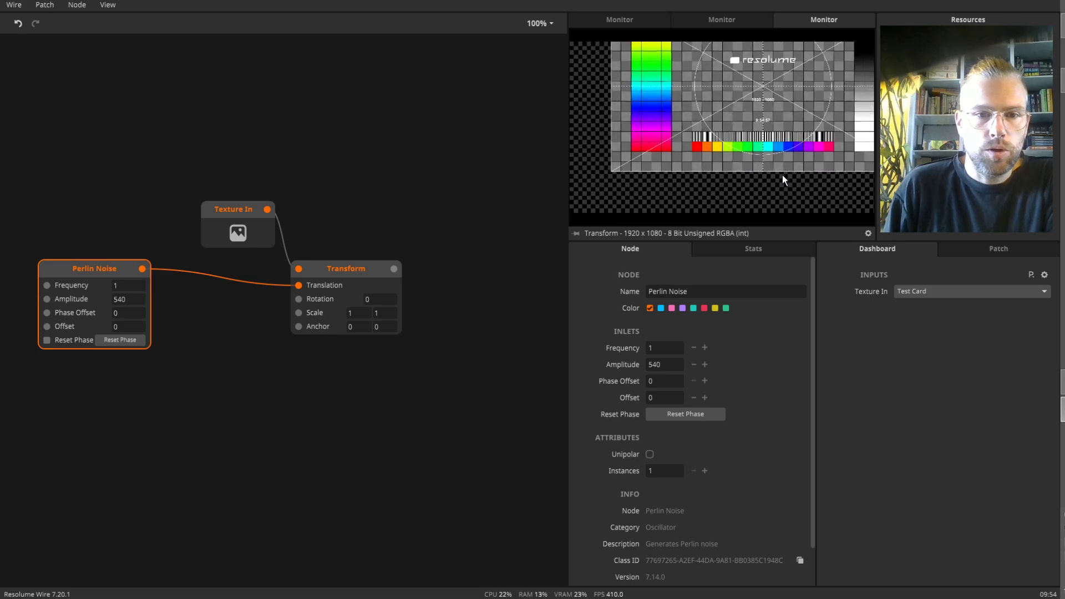
{"action": "left_click_drag", "start_coordinate": [262, 222], "coordinate": [71, 218]}
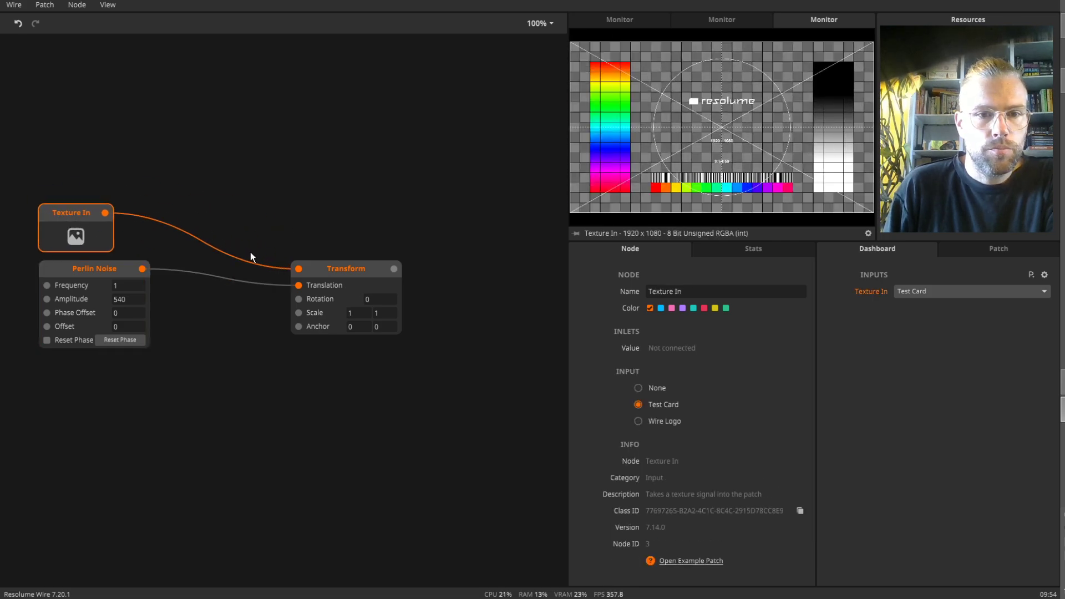
{"action": "left_click_drag", "start_coordinate": [334, 274], "coordinate": [267, 236]}
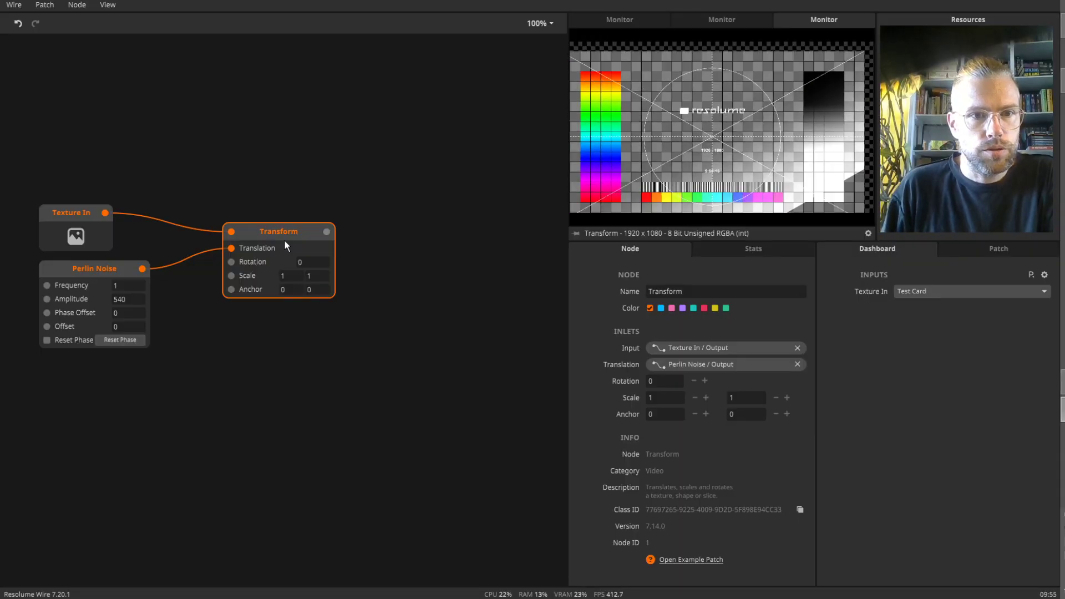
- Delete the Transform node from the patch
{"action": "left_click", "coordinate": [364, 355]}
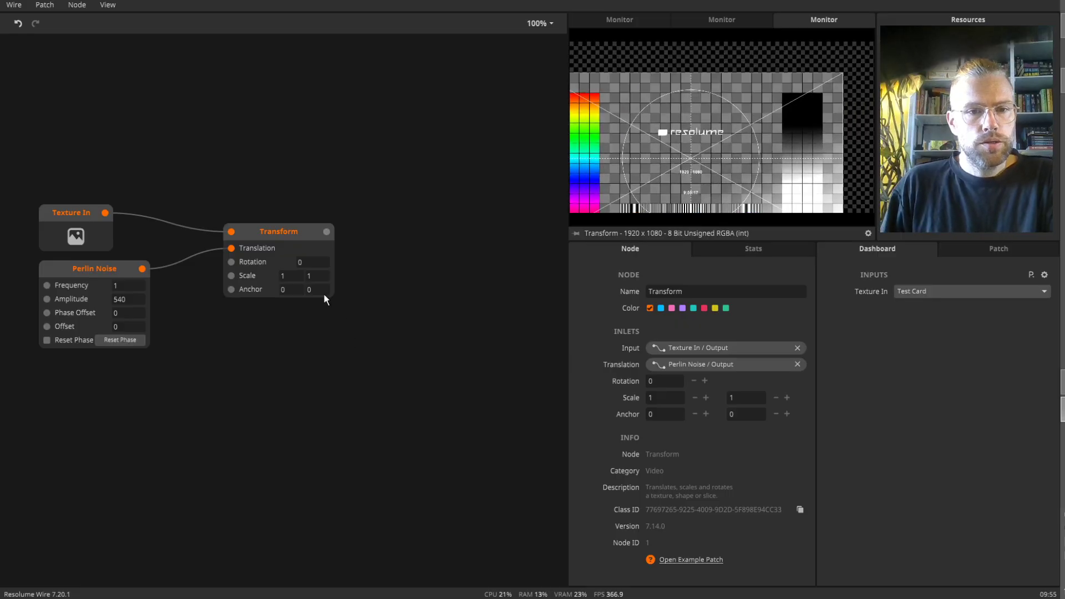
{"action": "left_click", "coordinate": [289, 237]}
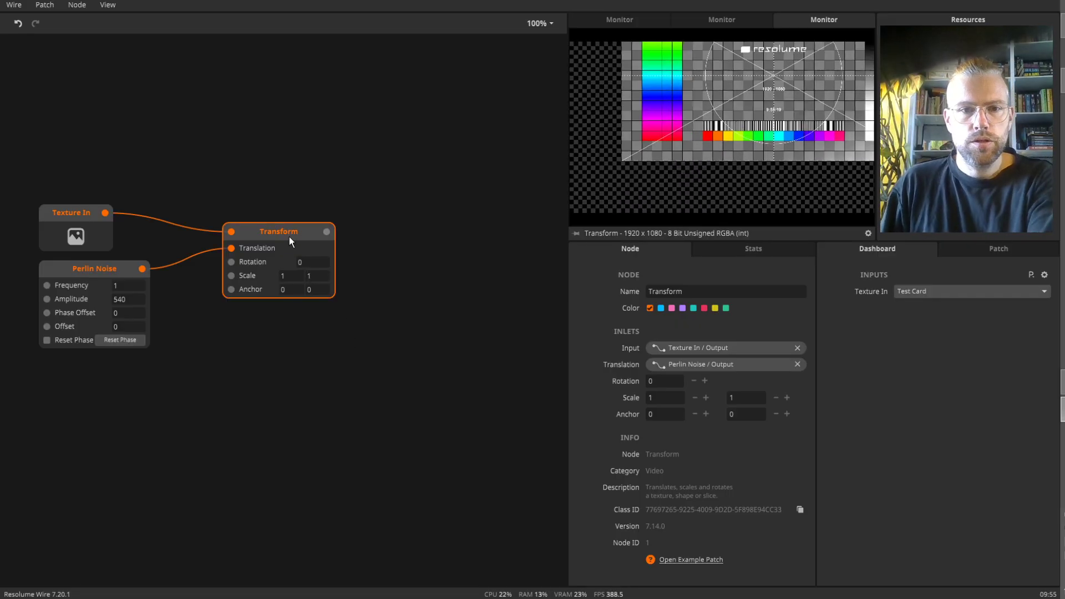
{"action": "key", "text": "Delete"}
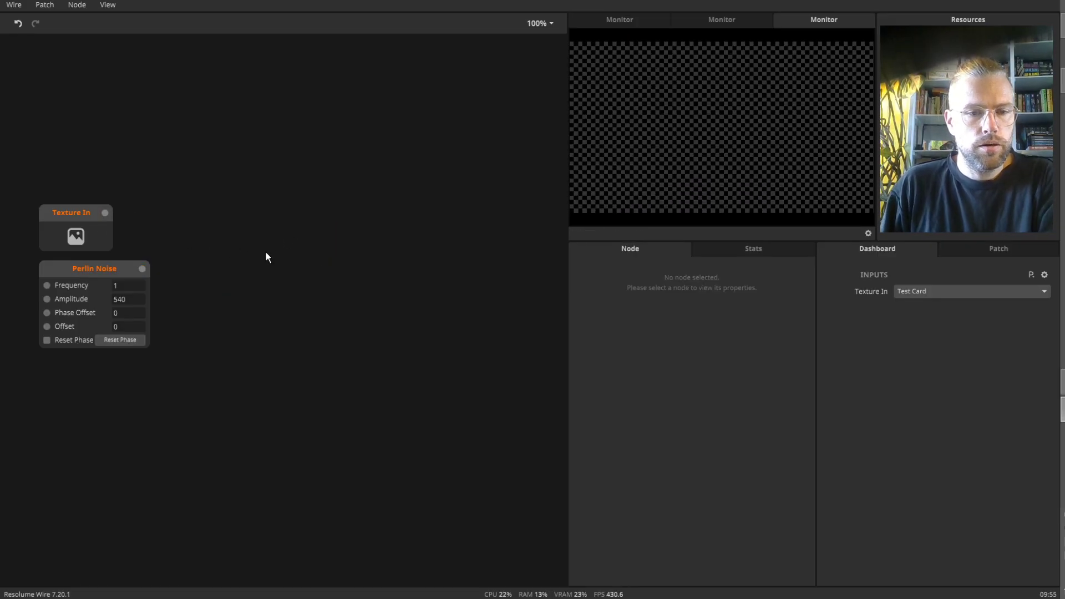
- Add a 2D Render node in the empty area beside the Perlin Noise node
{"action": "left_click_drag", "start_coordinate": [397, 292], "coordinate": [343, 309]}
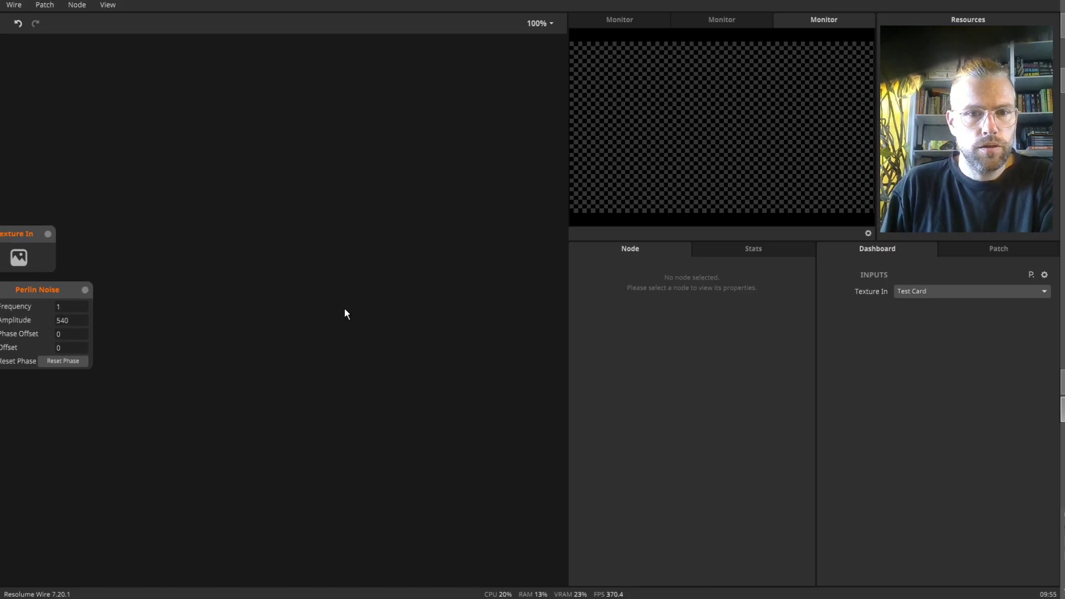
{"action": "double_click", "coordinate": [351, 283]}
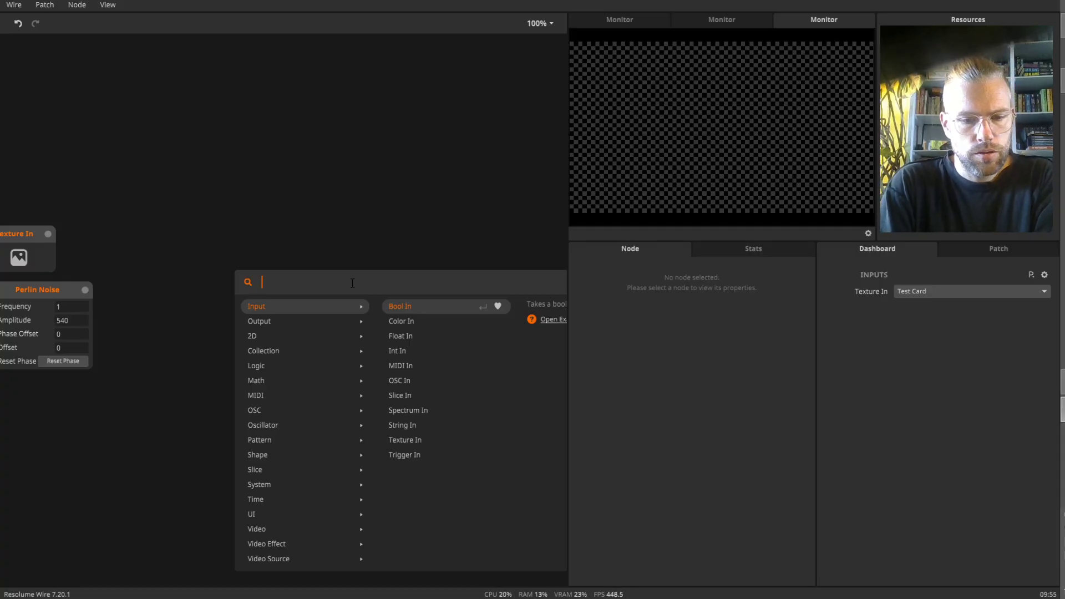
{"action": "type", "text": "2d"}
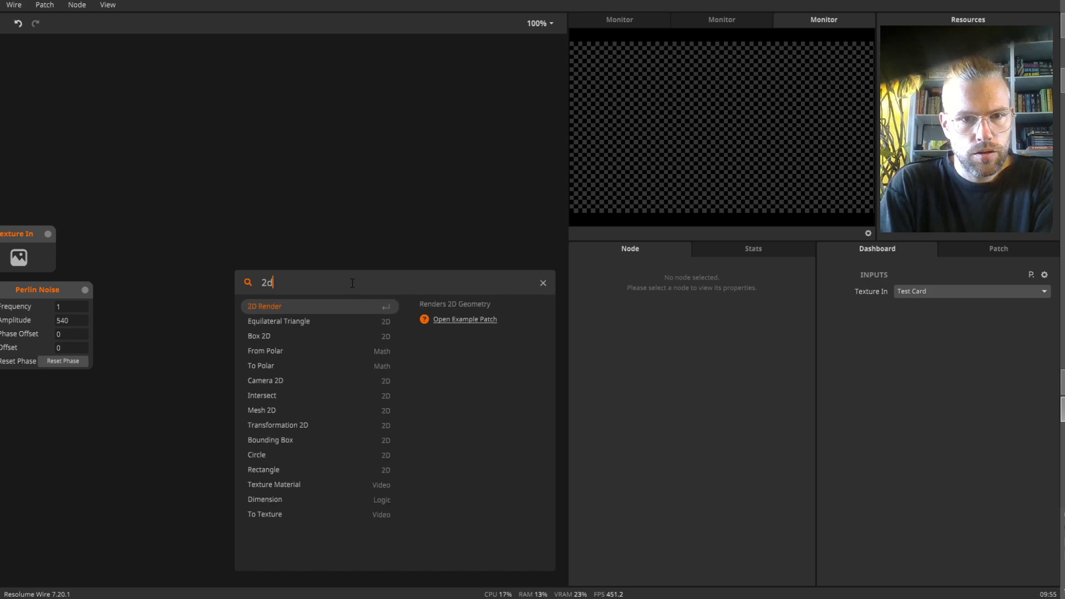
{"action": "key", "text": "Return"}
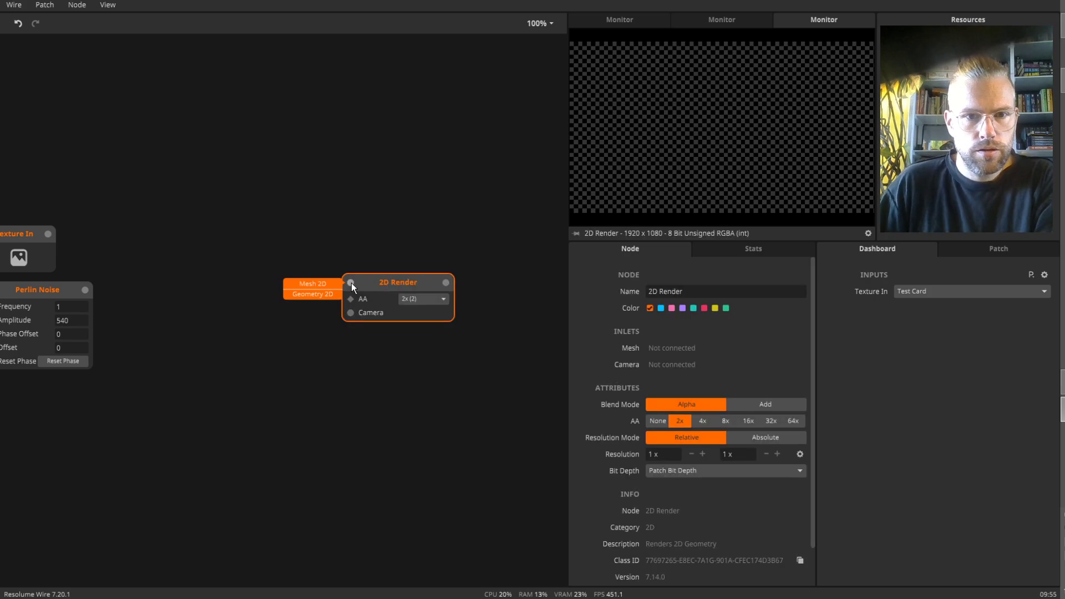
- Create a Mesh 2D node feeding the 2D Render's Mesh inlet and connect Texture In to its Material inlet
{"action": "left_click_drag", "start_coordinate": [351, 283], "coordinate": [360, 200]}
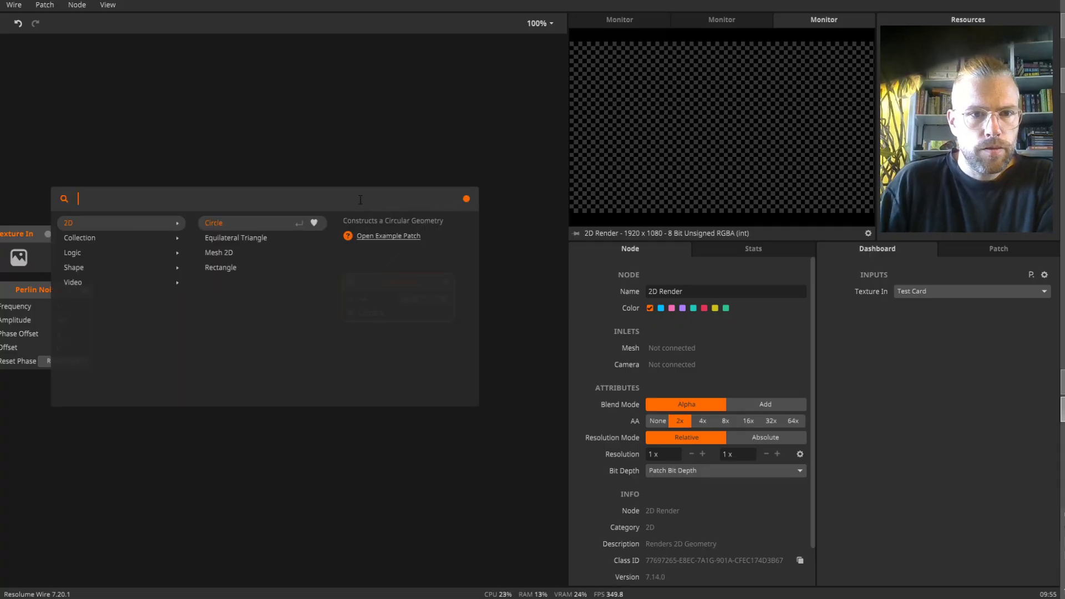
{"action": "left_click", "coordinate": [222, 252]}
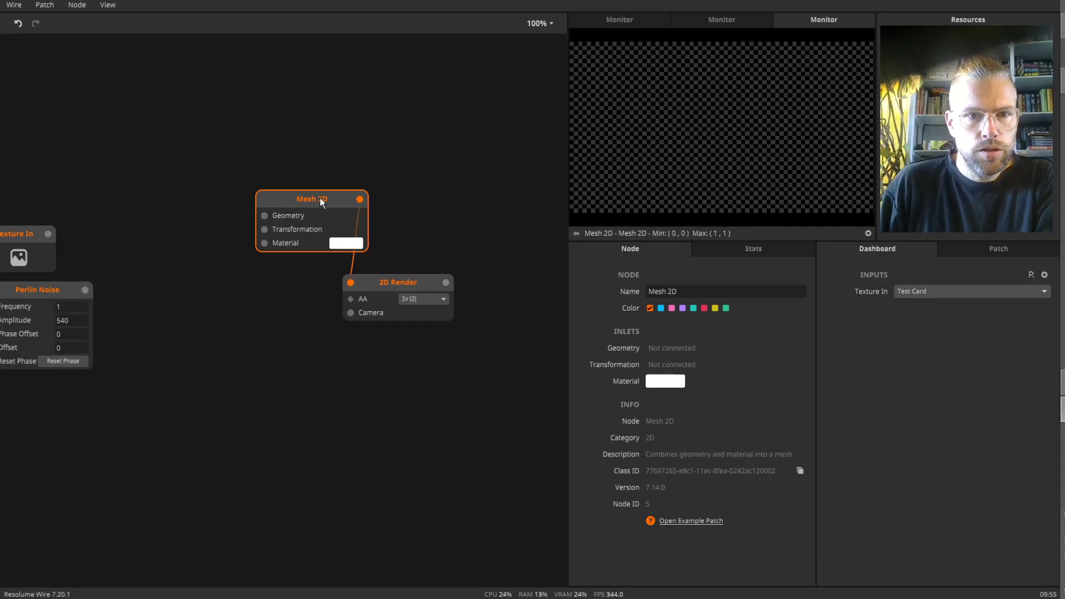
{"action": "left_click_drag", "start_coordinate": [319, 197], "coordinate": [464, 325]}
{"action": "left_click", "coordinate": [458, 341]}
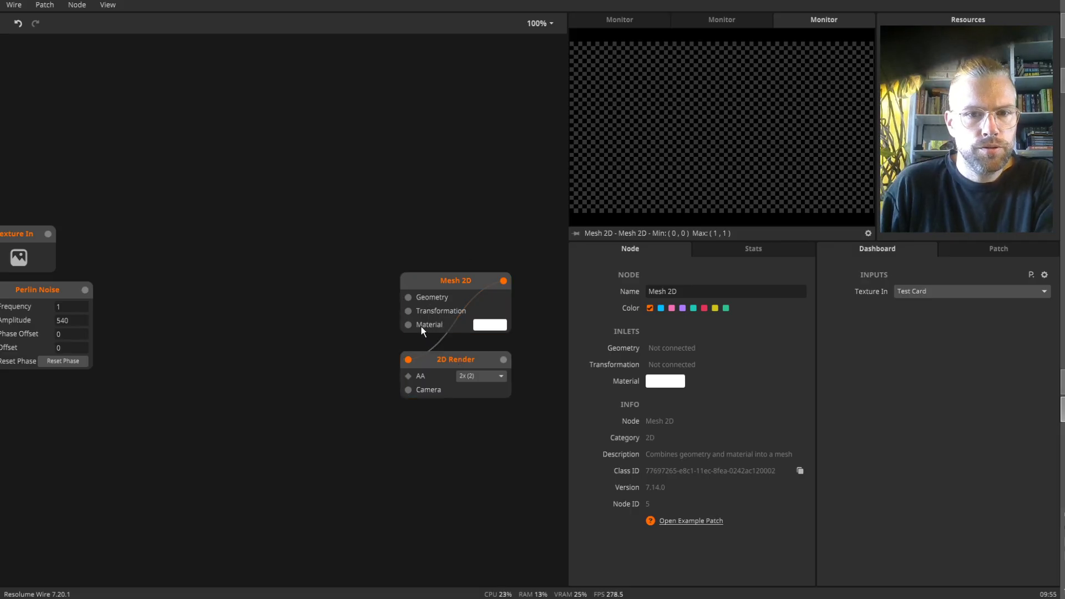
{"action": "left_click_drag", "start_coordinate": [48, 234], "coordinate": [409, 327]}
{"action": "left_click", "coordinate": [455, 360]}
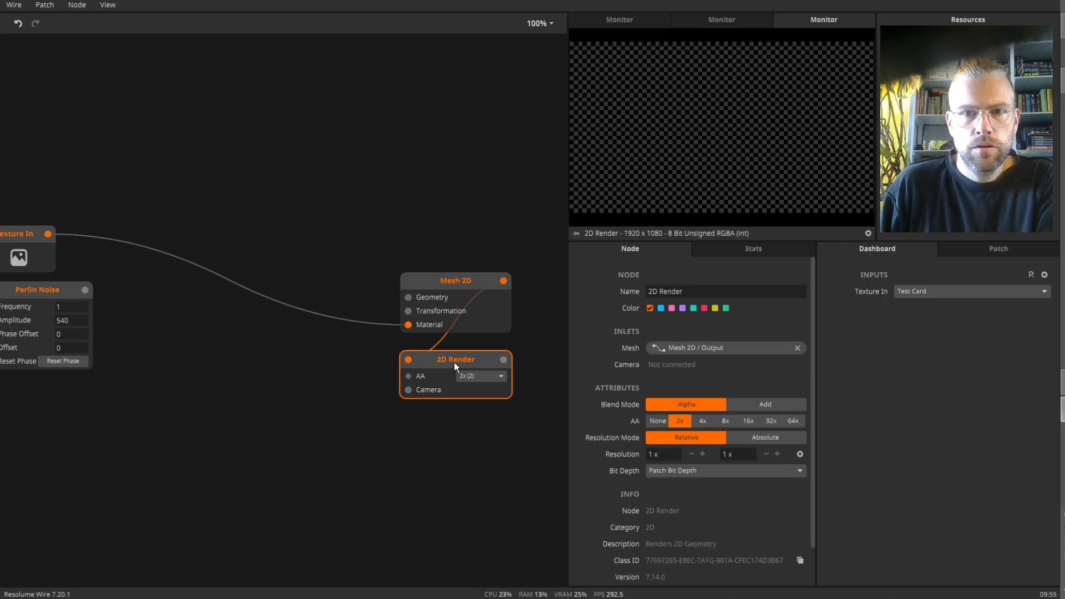
- Create a Rectangle node feeding the Mesh 2D's Geometry inlet, place it above the mesh, and preview the 2D Render
{"action": "left_click_drag", "start_coordinate": [410, 297], "coordinate": [331, 168]}
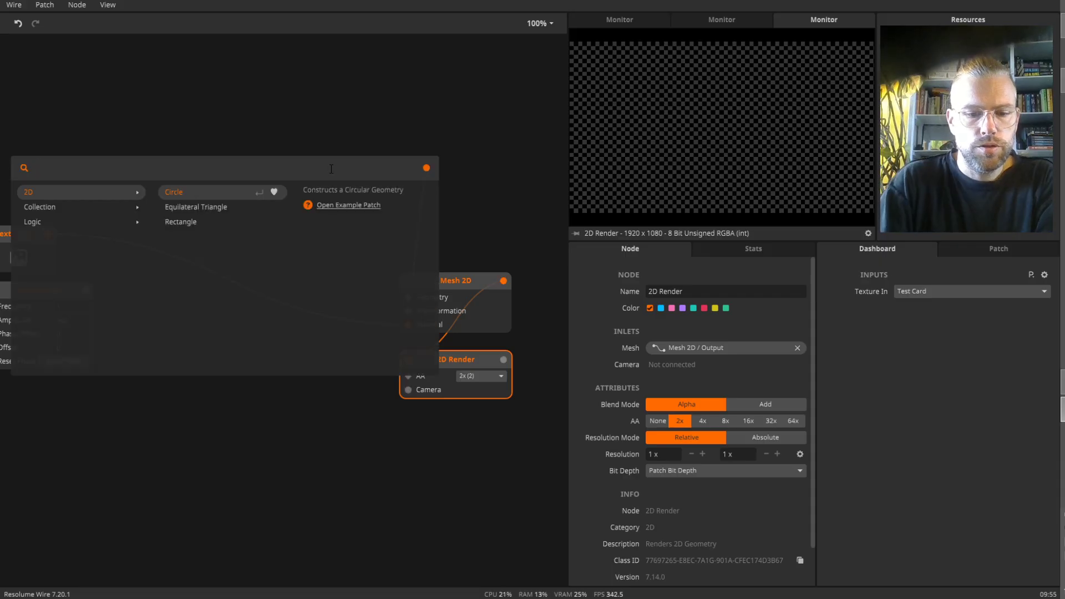
{"action": "type", "text": "re"}
{"action": "key", "text": "Down"}
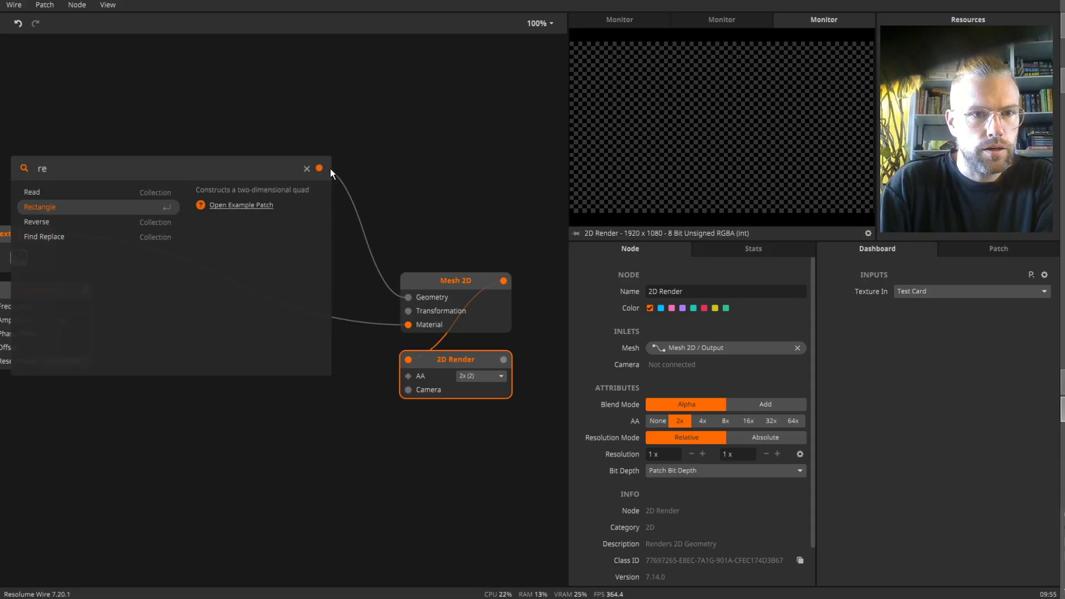
{"action": "key", "text": "Return"}
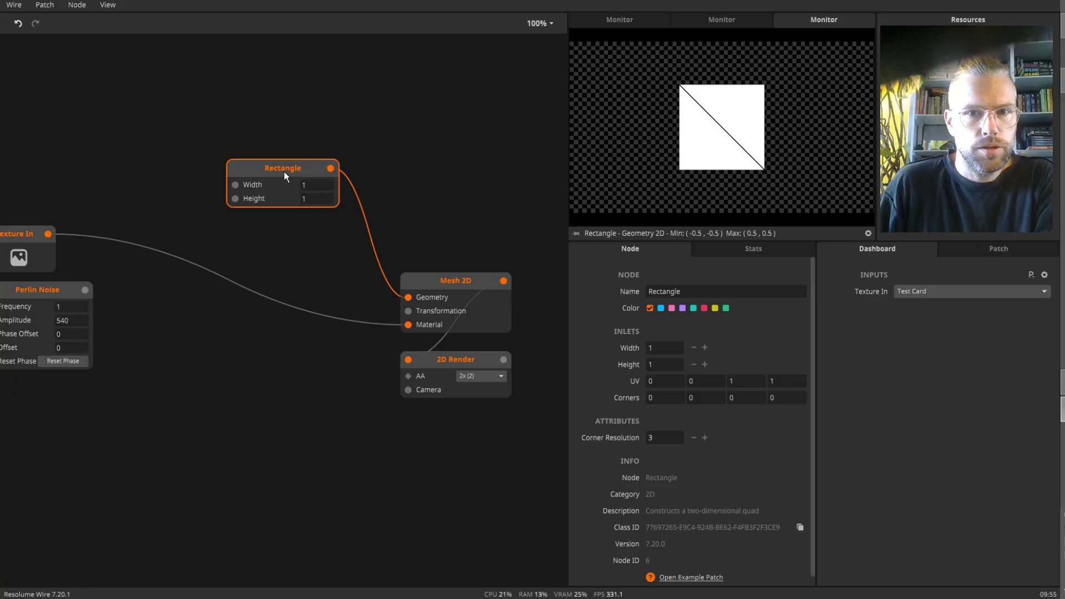
{"action": "left_click_drag", "start_coordinate": [284, 171], "coordinate": [358, 190]}
{"action": "left_click", "coordinate": [453, 361]}
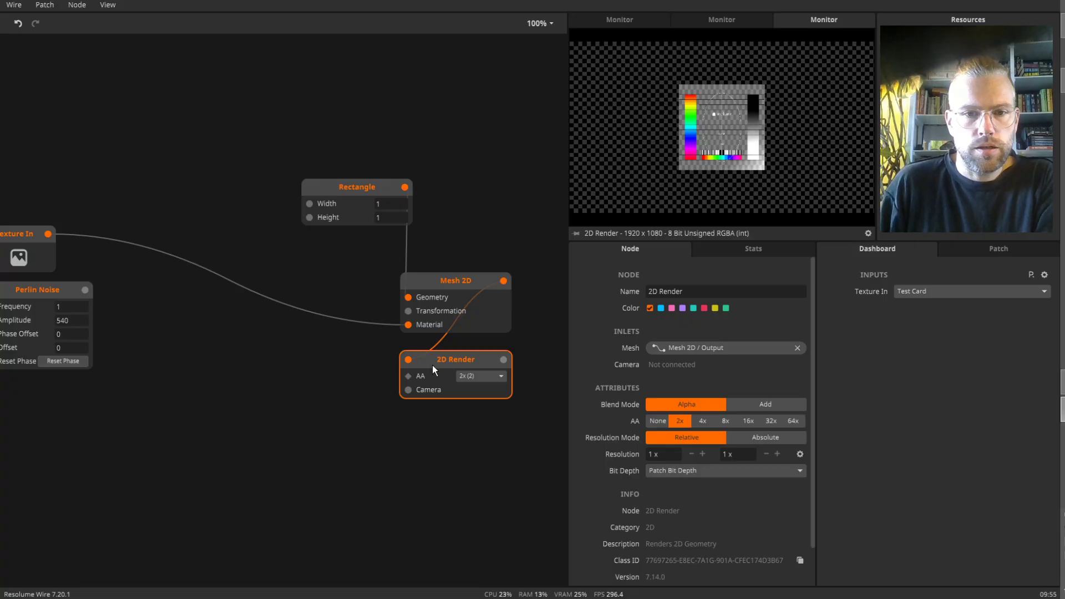
- Set the Rectangle's width to 3.554 and height to 2, and preview the 2D Render output
{"action": "left_click_drag", "start_coordinate": [285, 362], "coordinate": [327, 353]}
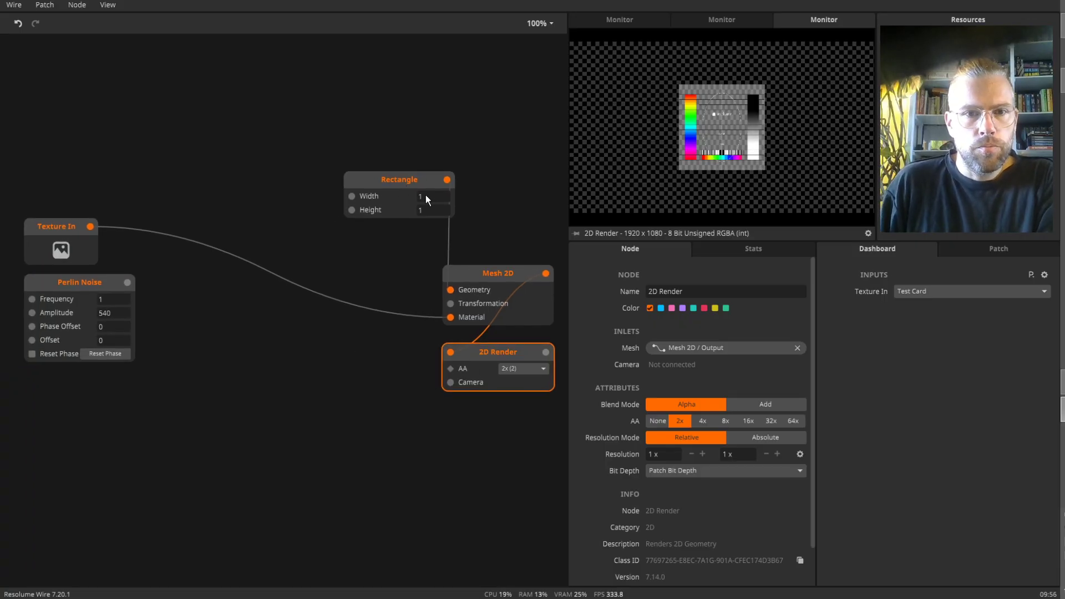
{"action": "left_click_drag", "start_coordinate": [424, 195], "coordinate": [397, 187]}
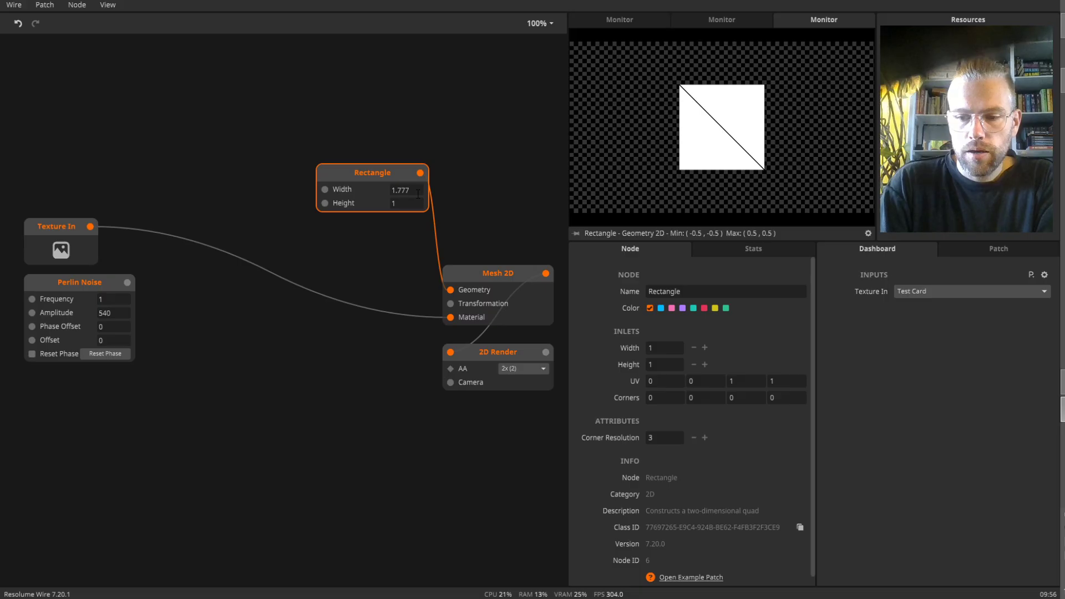
{"action": "key", "text": "Return"}
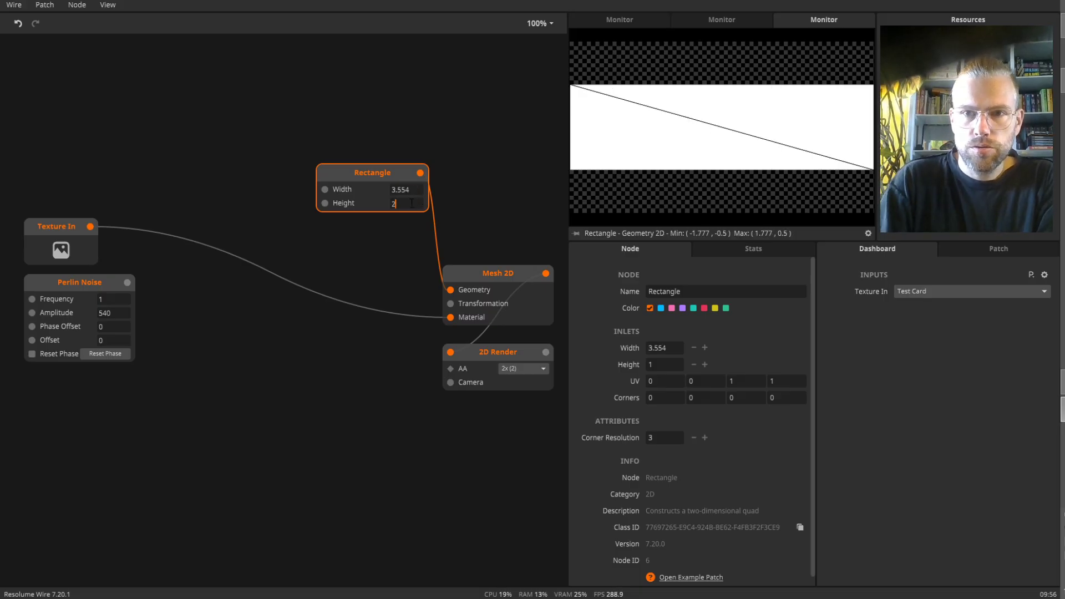
{"action": "left_click", "coordinate": [412, 202]}
{"action": "type", "text": "2"}
{"action": "key", "text": "Return"}
{"action": "left_click", "coordinate": [487, 354]}
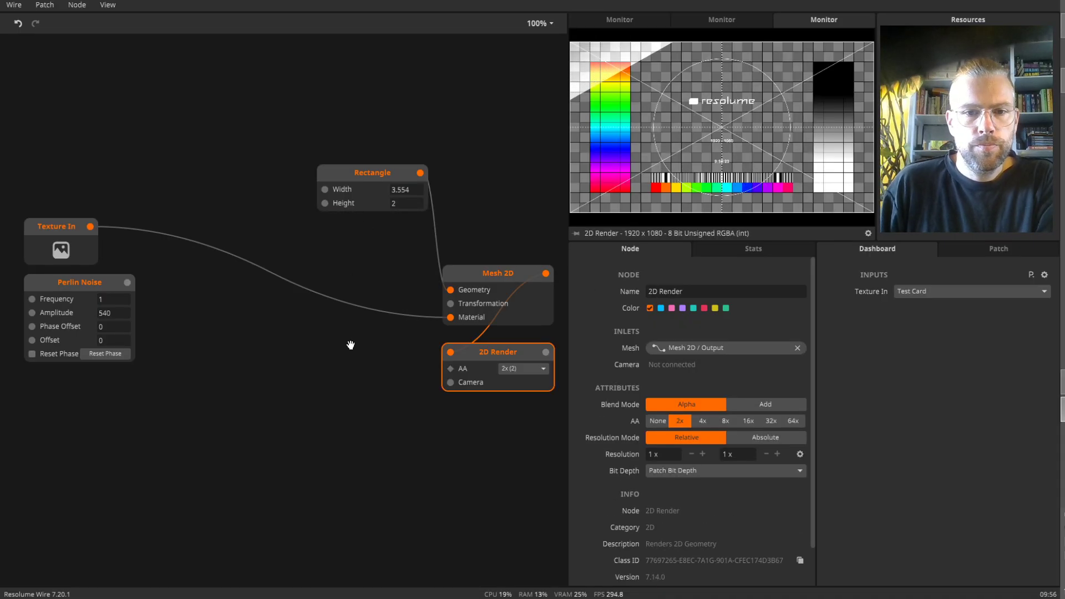
- Create a Transformation 2D node connected to the Mesh 2D's Transformation inlet
{"action": "left_click_drag", "start_coordinate": [351, 345], "coordinate": [358, 292]}
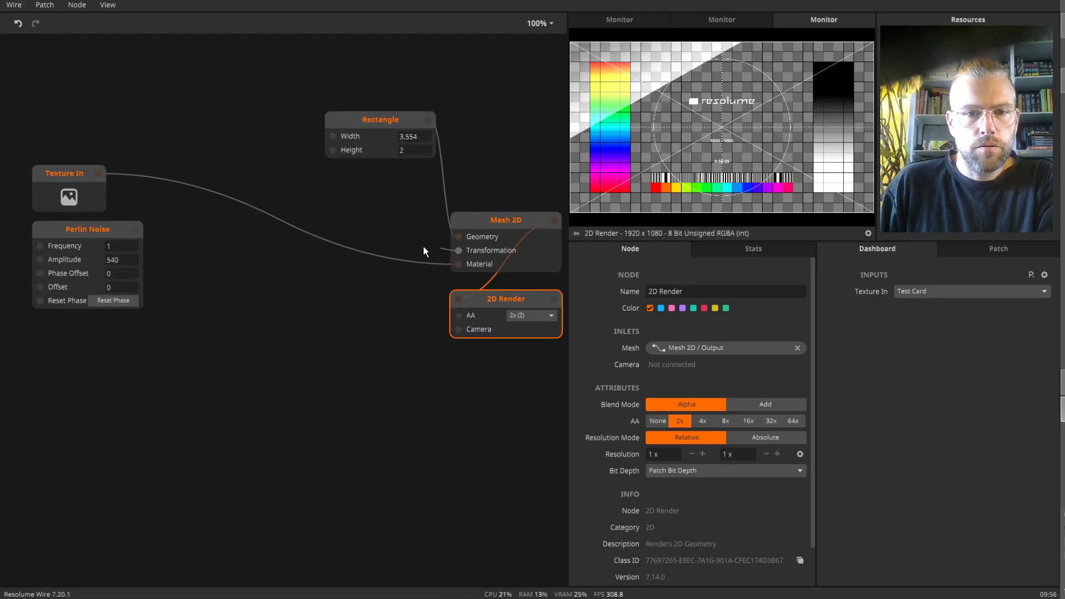
{"action": "left_click_drag", "start_coordinate": [423, 251], "coordinate": [423, 252]}
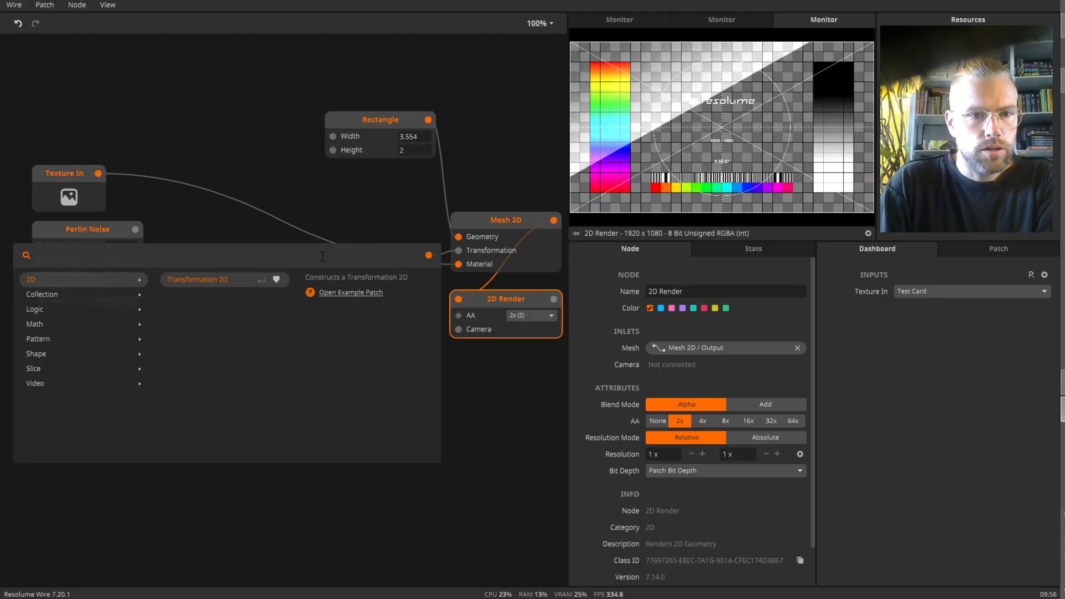
{"action": "key", "text": "Return"}
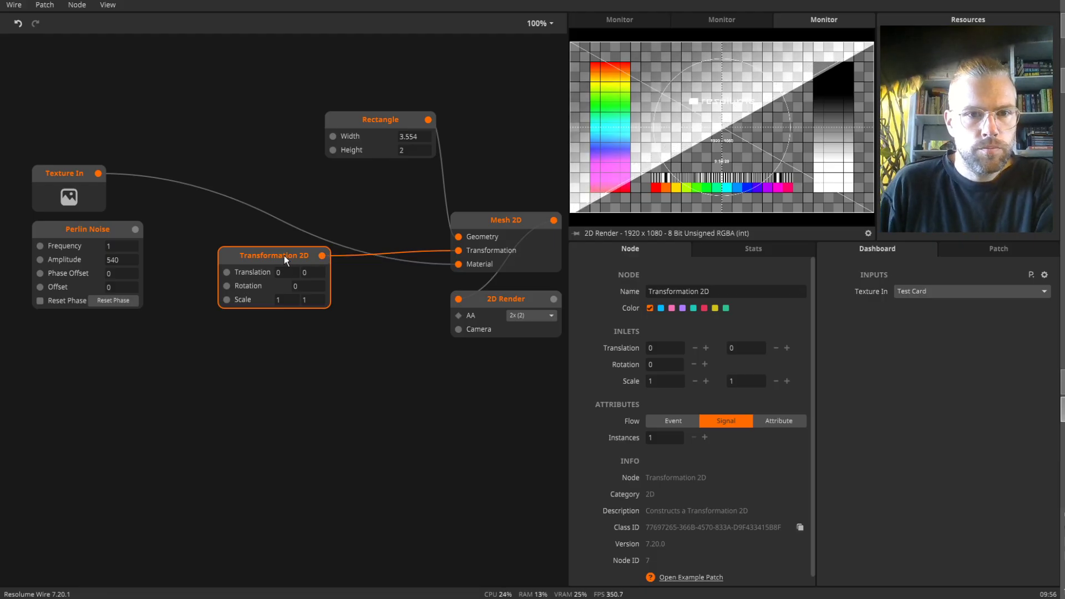
- Place a Transform node beneath the Transformation 2D node to compare their inlets, arranging both beside the mesh nodes
{"action": "left_click_drag", "start_coordinate": [284, 255], "coordinate": [328, 228]}
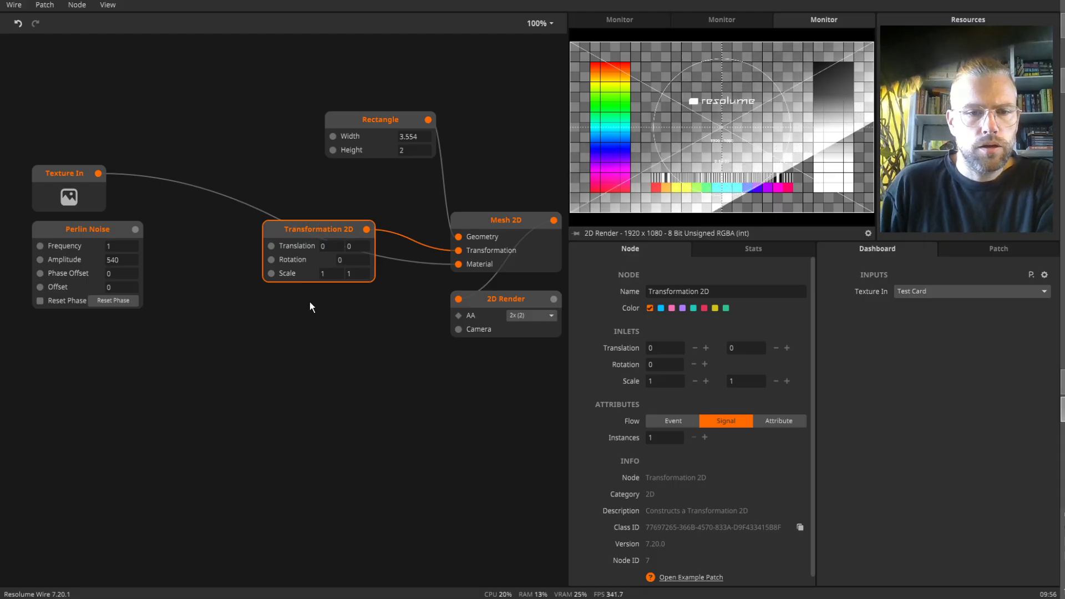
{"action": "double_click", "coordinate": [307, 320]}
{"action": "type", "text": "tr"}
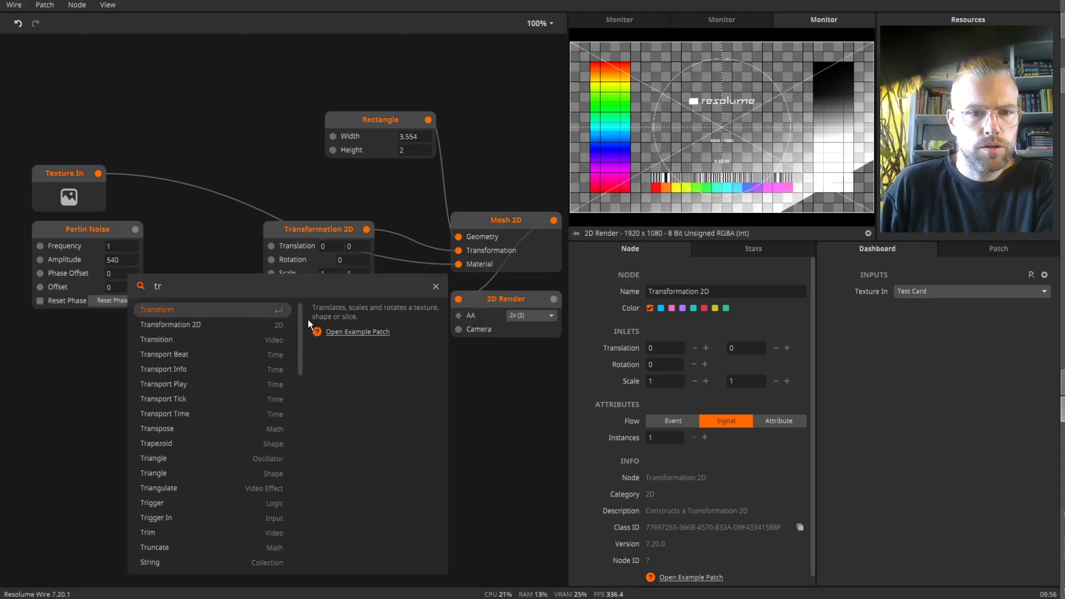
{"action": "left_click", "coordinate": [199, 309]}
{"action": "left_click_drag", "start_coordinate": [344, 318], "coordinate": [315, 300]}
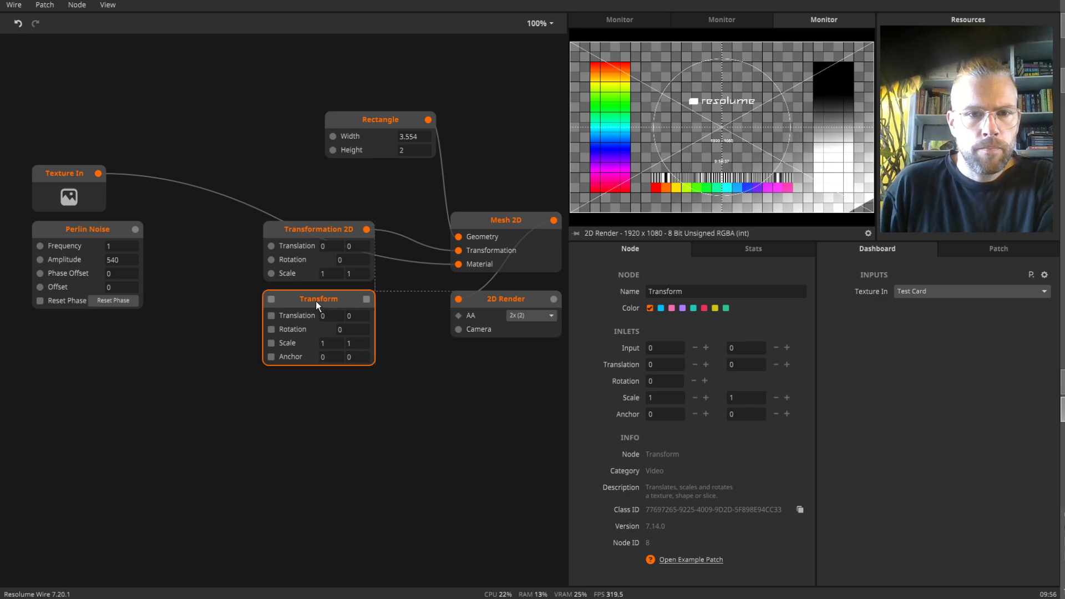
{"action": "left_click_drag", "start_coordinate": [324, 228], "coordinate": [321, 212]}
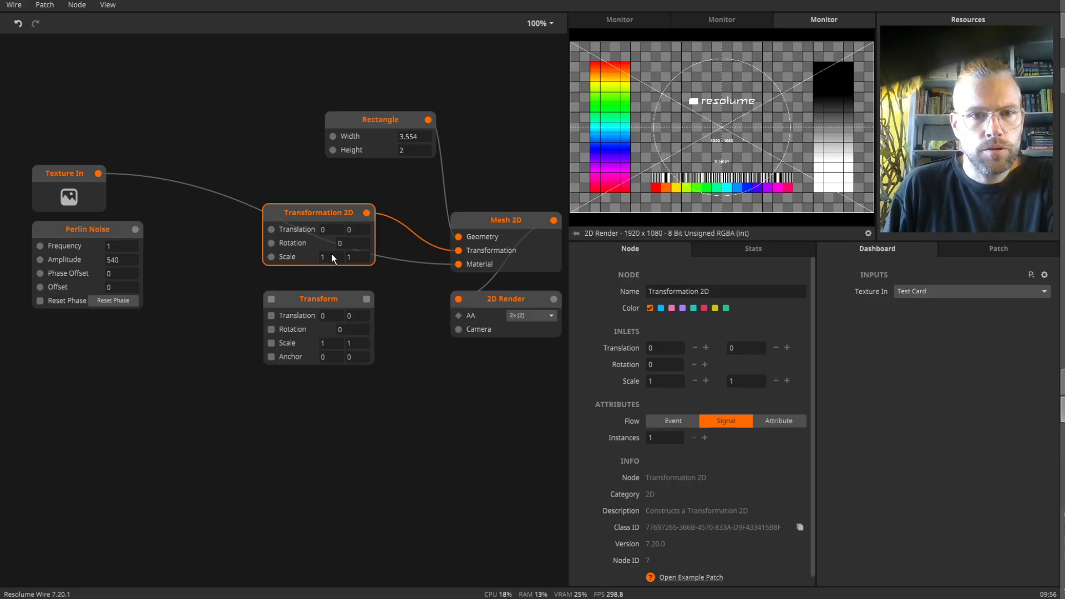
- Delete the Transform node and select the Transformation 2D node
{"action": "left_click", "coordinate": [324, 301]}
{"action": "key", "text": "Delete"}
{"action": "left_click", "coordinate": [320, 222]}
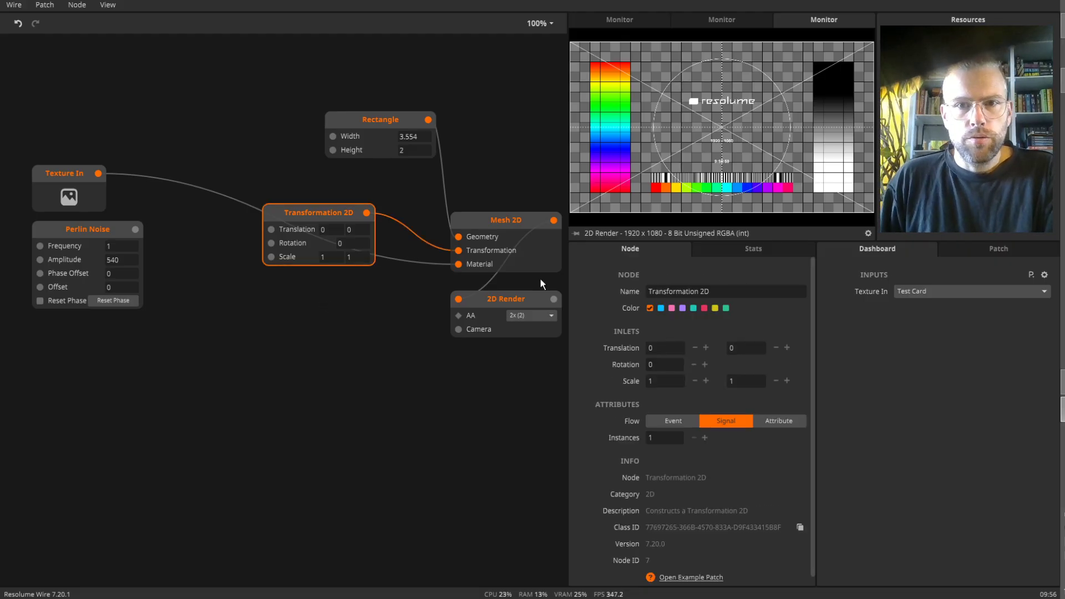
- Create a Texture Out node fed by the 2D Render's output, place it below the render, and show it in the first monitor
{"action": "left_click", "coordinate": [627, 17]}
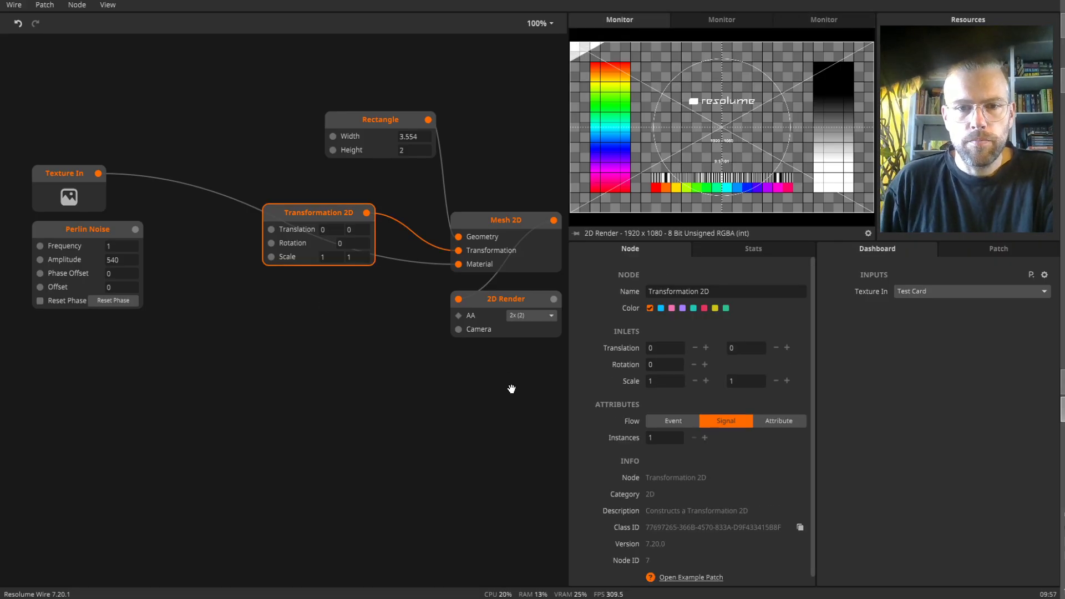
{"action": "left_click_drag", "start_coordinate": [511, 389], "coordinate": [474, 376]}
{"action": "left_click_drag", "start_coordinate": [516, 287], "coordinate": [442, 374]}
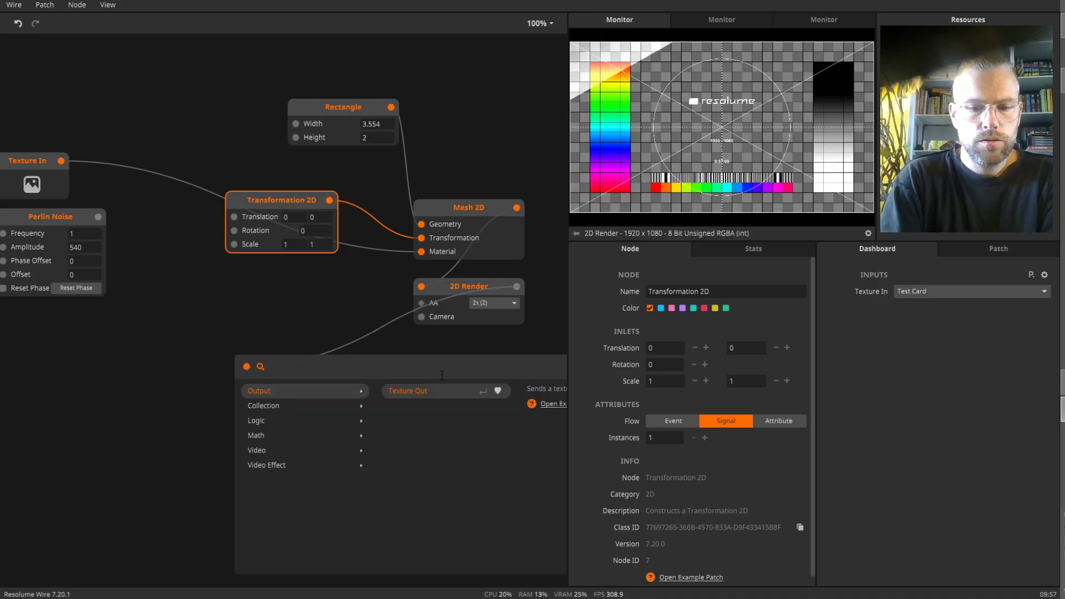
{"action": "type", "text": "our"}
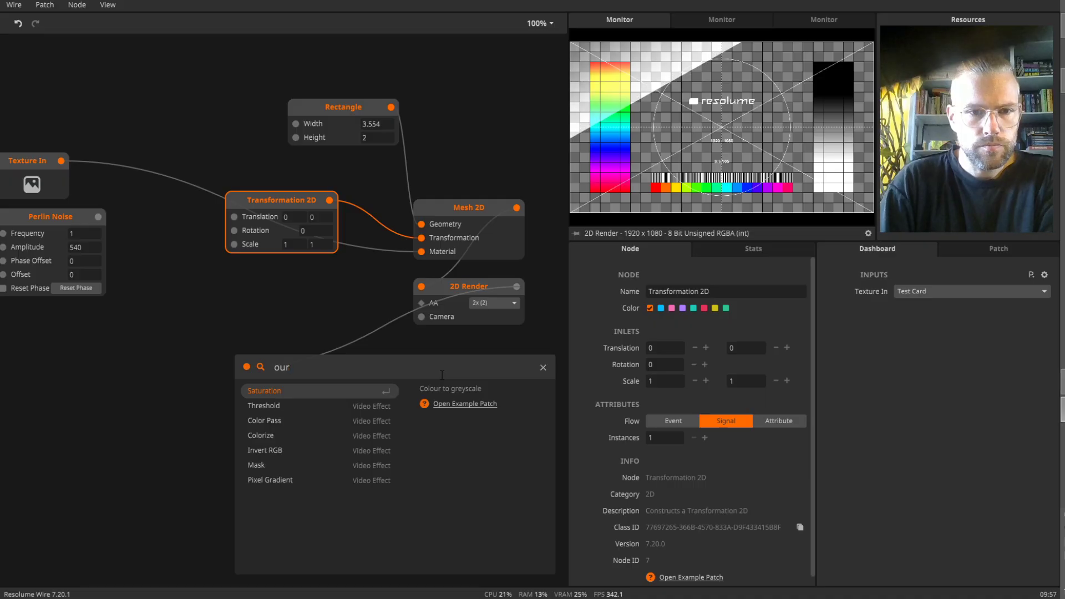
{"action": "key", "text": "BackSpace"}
{"action": "type", "text": "t"}
{"action": "key", "text": "Down"}
{"action": "key", "text": "Return"}
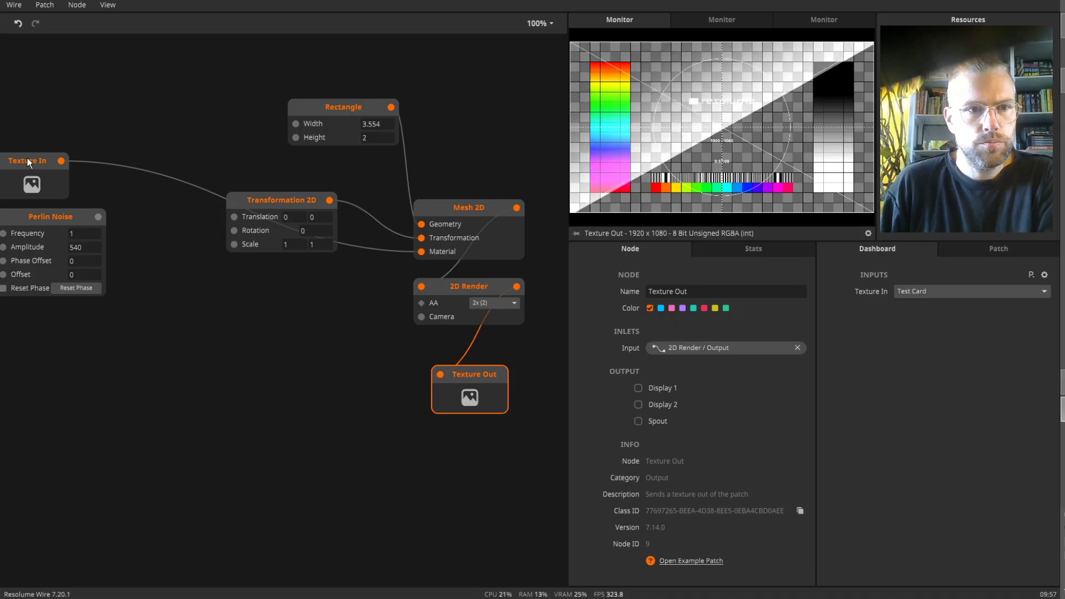
{"action": "left_click_drag", "start_coordinate": [483, 378], "coordinate": [499, 378]}
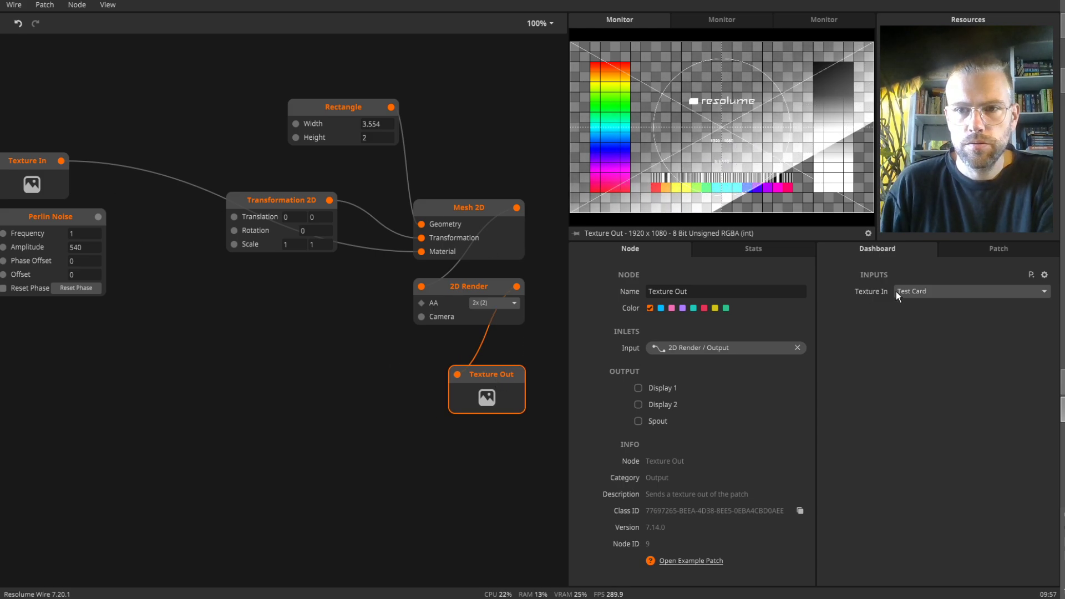
- Set the patch's category to Effect and return to the dashboard inputs
{"action": "left_click", "coordinate": [960, 245]}
{"action": "left_click", "coordinate": [921, 358]}
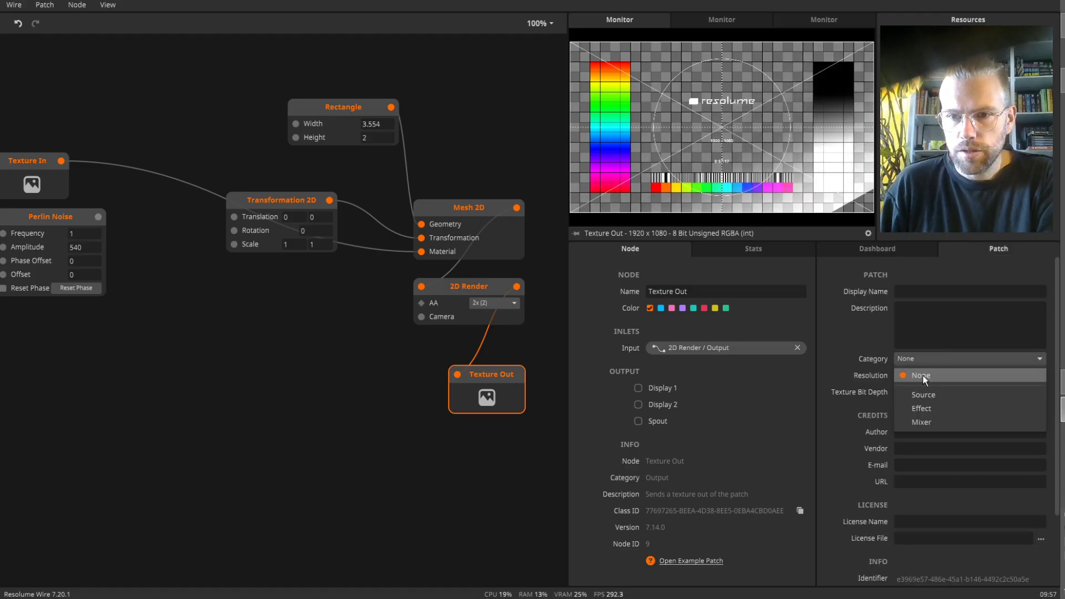
{"action": "left_click", "coordinate": [920, 407]}
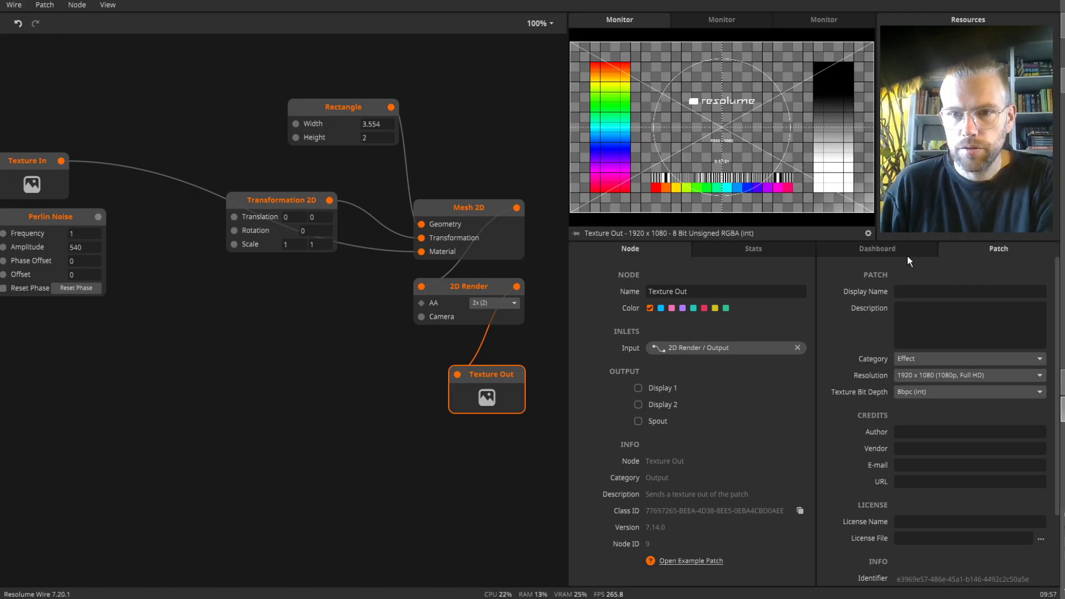
{"action": "left_click", "coordinate": [893, 248]}
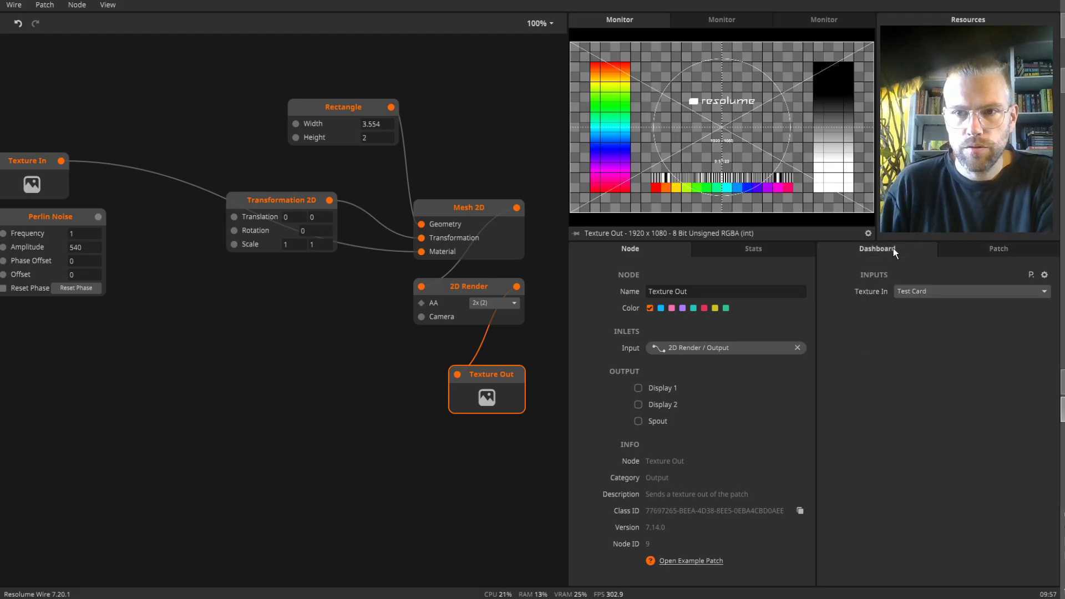
- Move the Perlin Noise node well below Texture In and lower the Transformation 2D node to make room for wiring
{"action": "left_click_drag", "start_coordinate": [365, 370], "coordinate": [390, 410]}
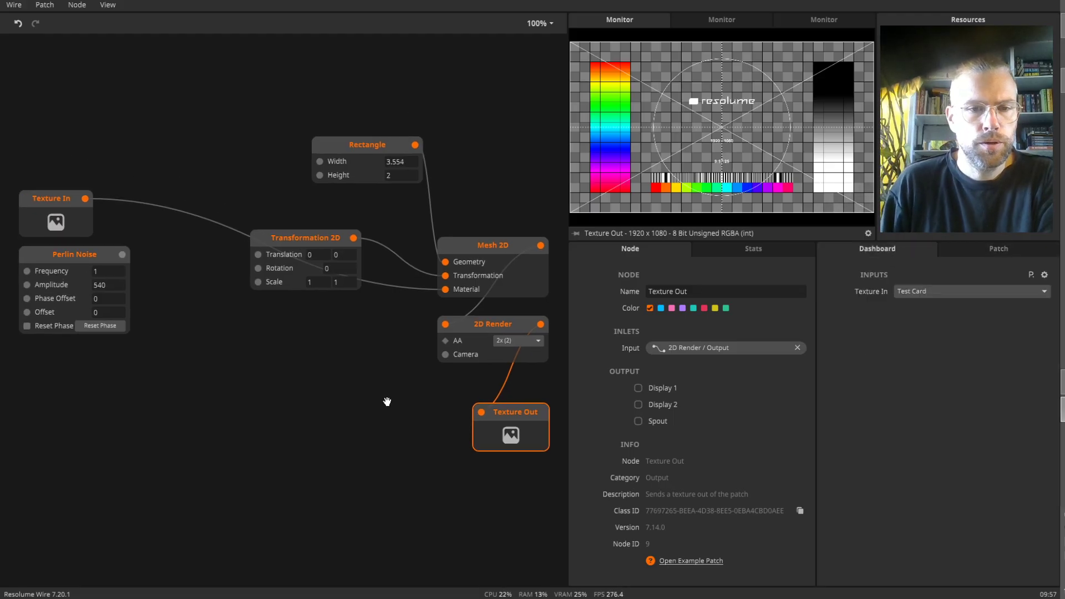
{"action": "left_click_drag", "start_coordinate": [72, 388], "coordinate": [81, 414]}
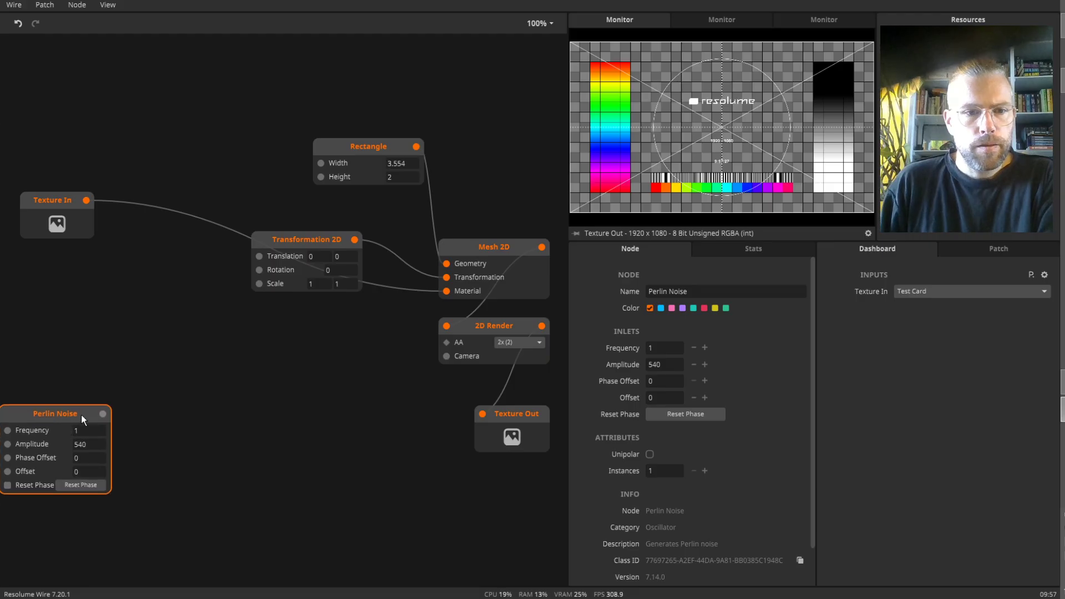
{"action": "left_click_drag", "start_coordinate": [306, 241], "coordinate": [295, 296]}
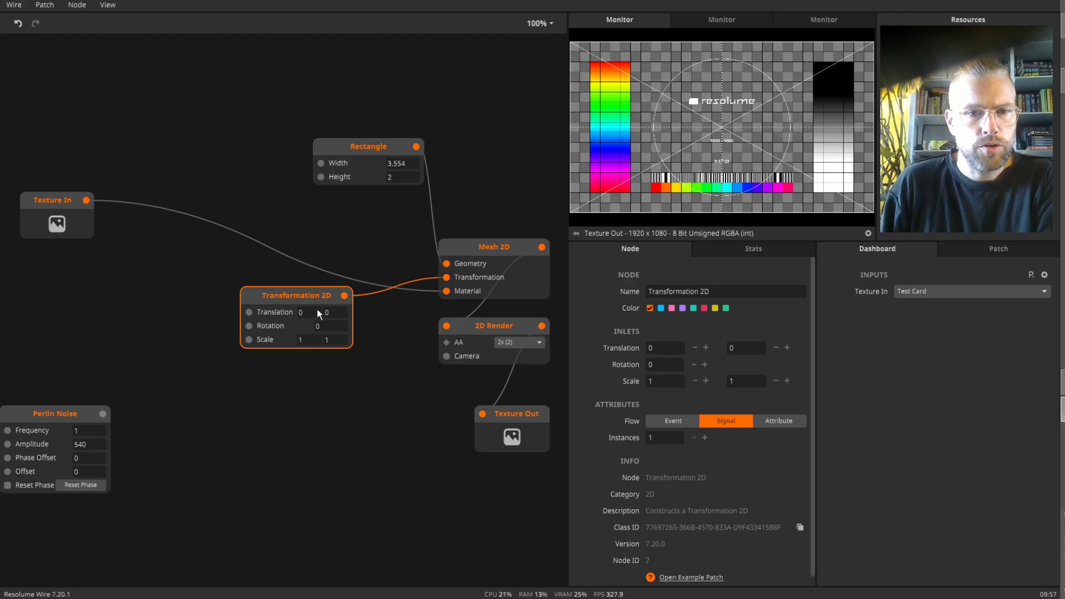
- Set the Perlin Noise amplitude to 1 and connect its output to the Transformation 2D's Translation inlet
{"action": "left_click", "coordinate": [92, 444]}
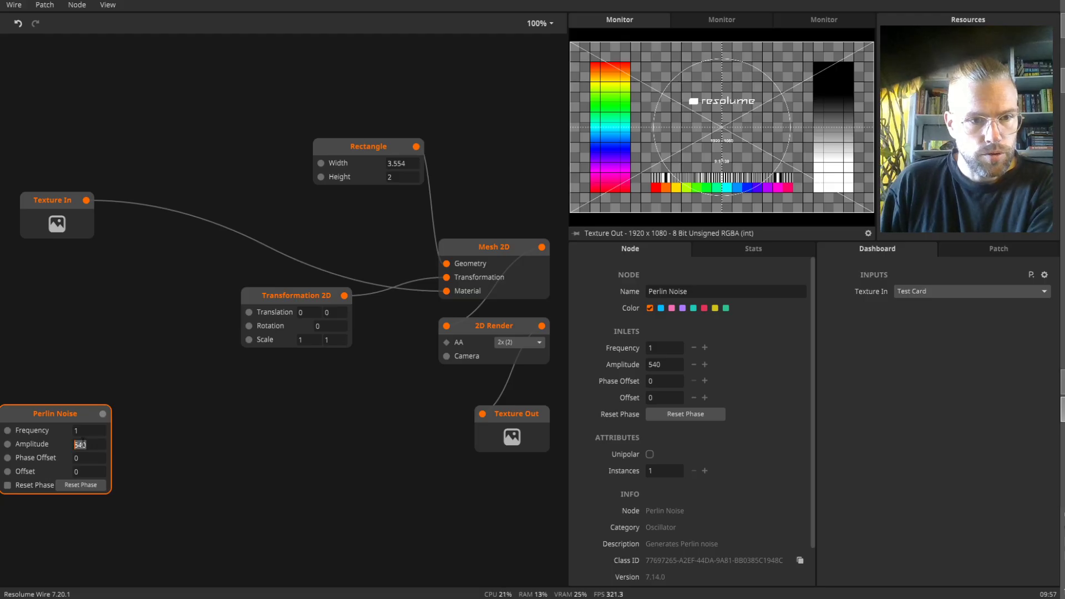
{"action": "type", "text": "1"}
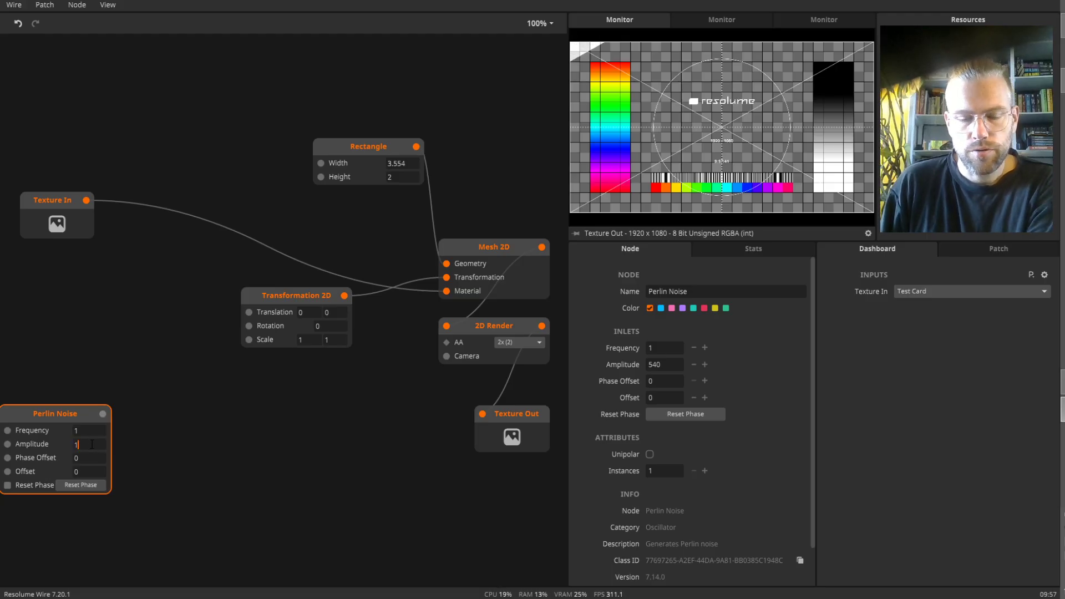
{"action": "key", "text": "Return"}
{"action": "left_click_drag", "start_coordinate": [103, 413], "coordinate": [250, 312]}
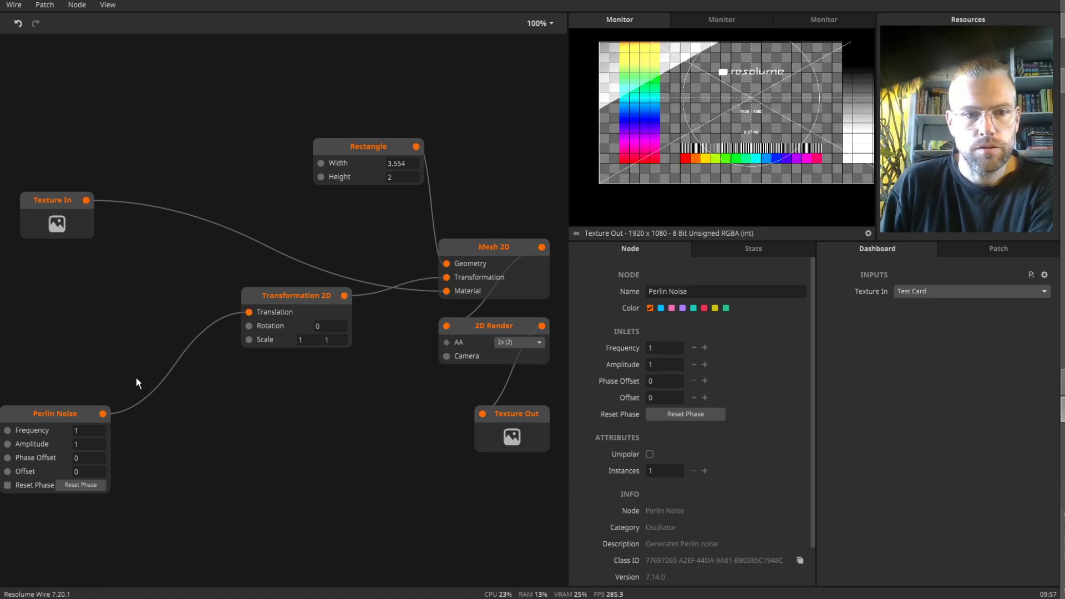
- Disconnect the Perlin Noise, move Transformation 2D level with Mesh 2D, and reconnect the noise to its Translation inlet
{"action": "left_click_drag", "start_coordinate": [52, 416], "coordinate": [59, 376]}
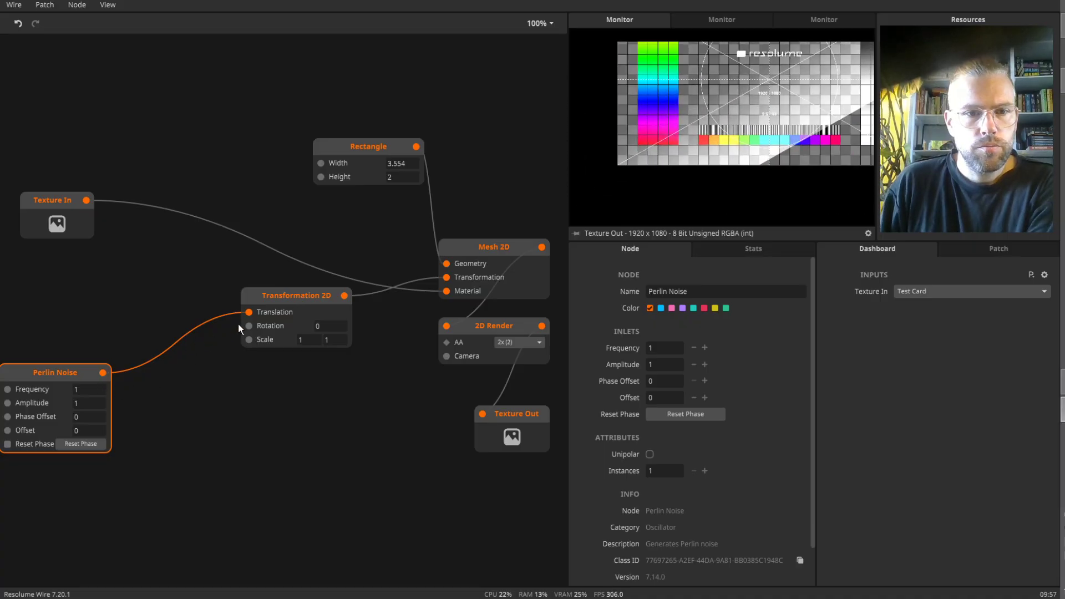
{"action": "left_click_drag", "start_coordinate": [249, 312], "coordinate": [169, 301]}
{"action": "left_click", "coordinate": [228, 165]}
{"action": "left_click_drag", "start_coordinate": [281, 295], "coordinate": [282, 246]}
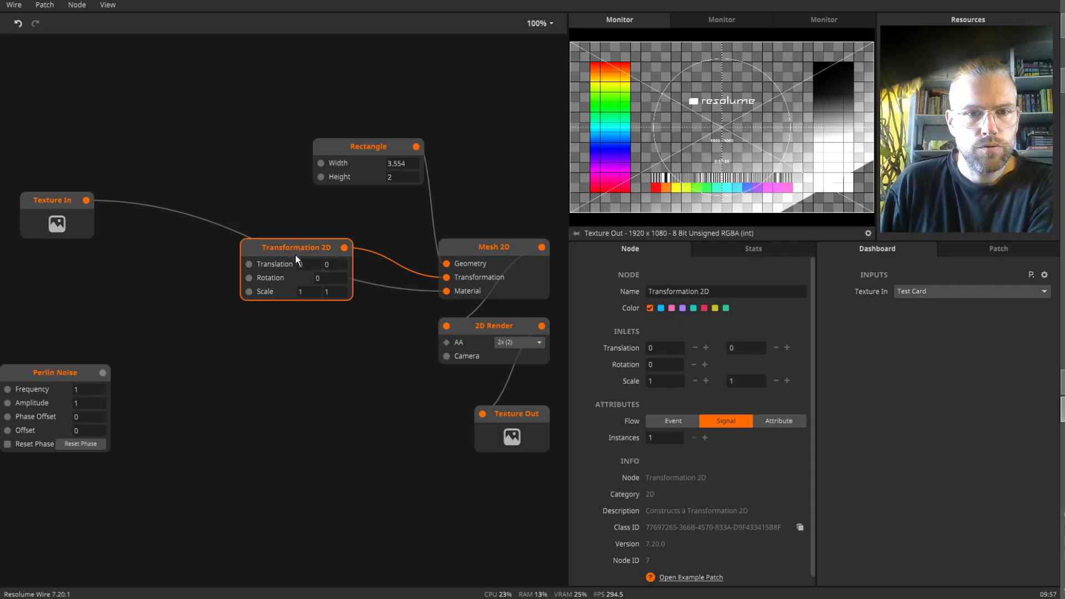
{"action": "left_click_drag", "start_coordinate": [102, 372], "coordinate": [249, 264]}
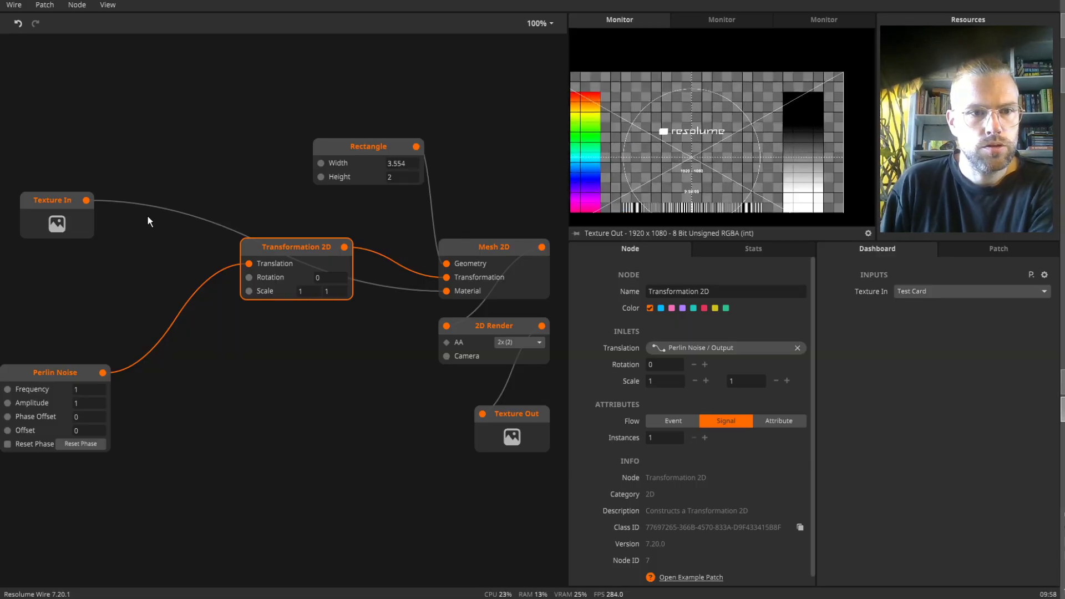
- Create a Texture Material node below the Transformation 2D node
{"action": "double_click", "coordinate": [237, 349]}
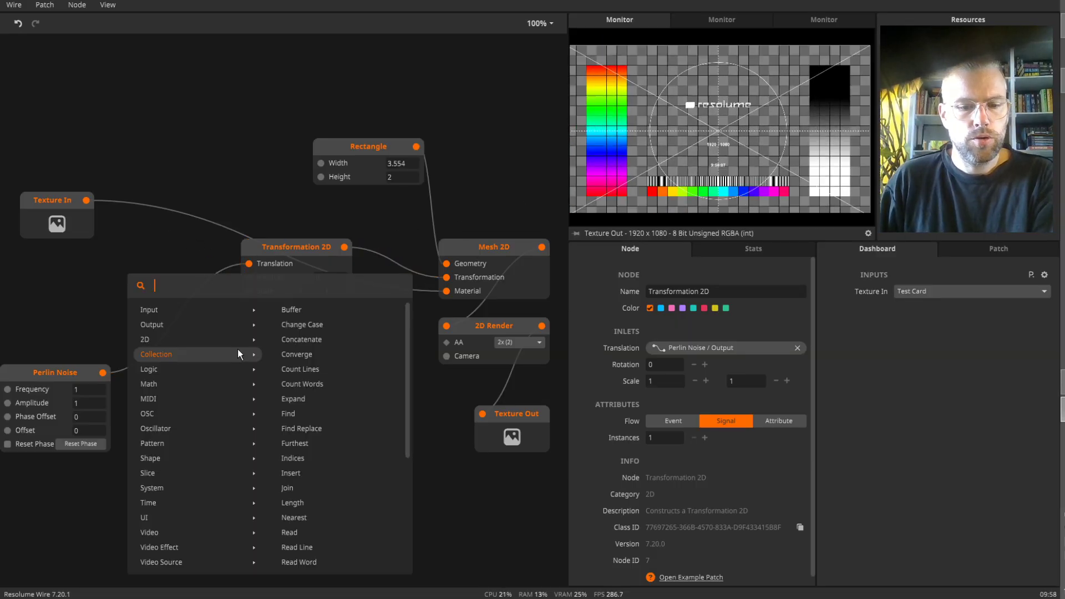
{"action": "type", "text": "mat"}
{"action": "key", "text": "Down"}
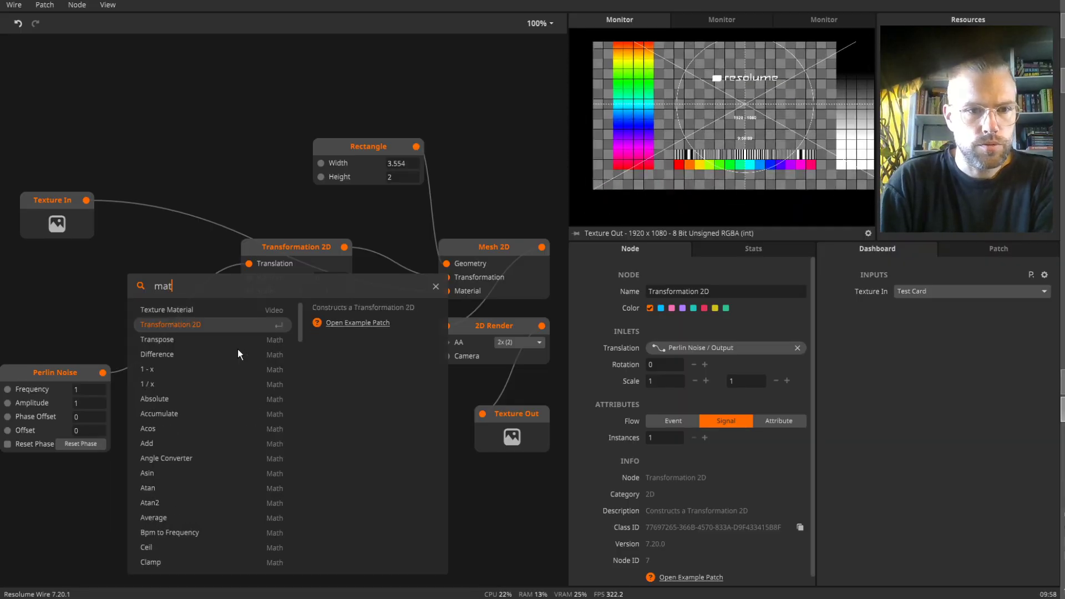
{"action": "key", "text": "Up"}
{"action": "key", "text": "Return"}
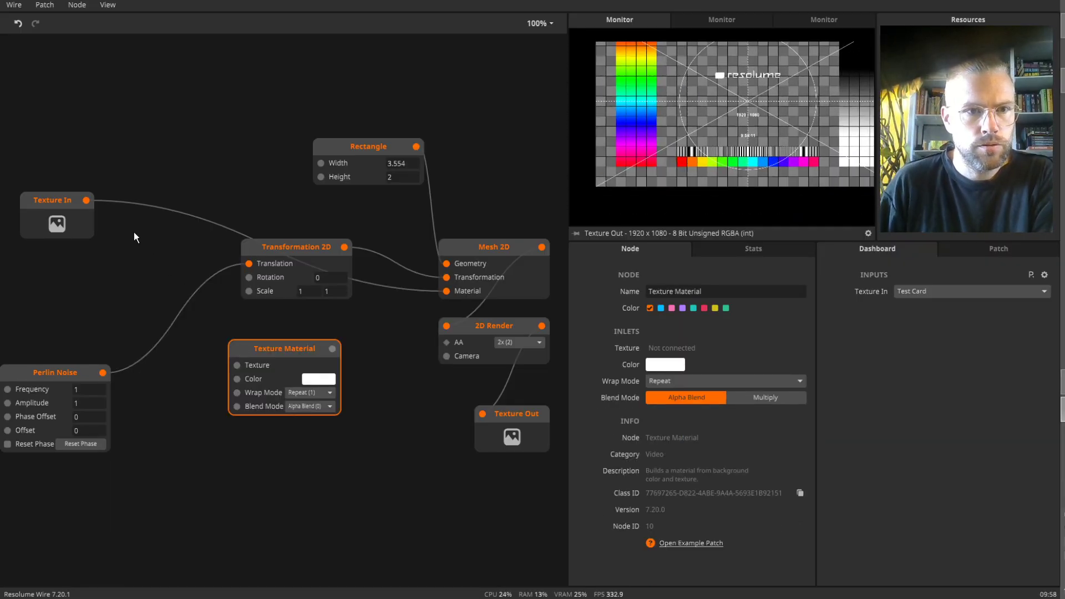
- Route Texture In through the Texture Material into the Mesh 2D's Material inlet, and view the material's Wrap Mode options
{"action": "left_click_drag", "start_coordinate": [86, 200], "coordinate": [277, 338]}
{"action": "left_click_drag", "start_coordinate": [344, 335], "coordinate": [448, 291]}
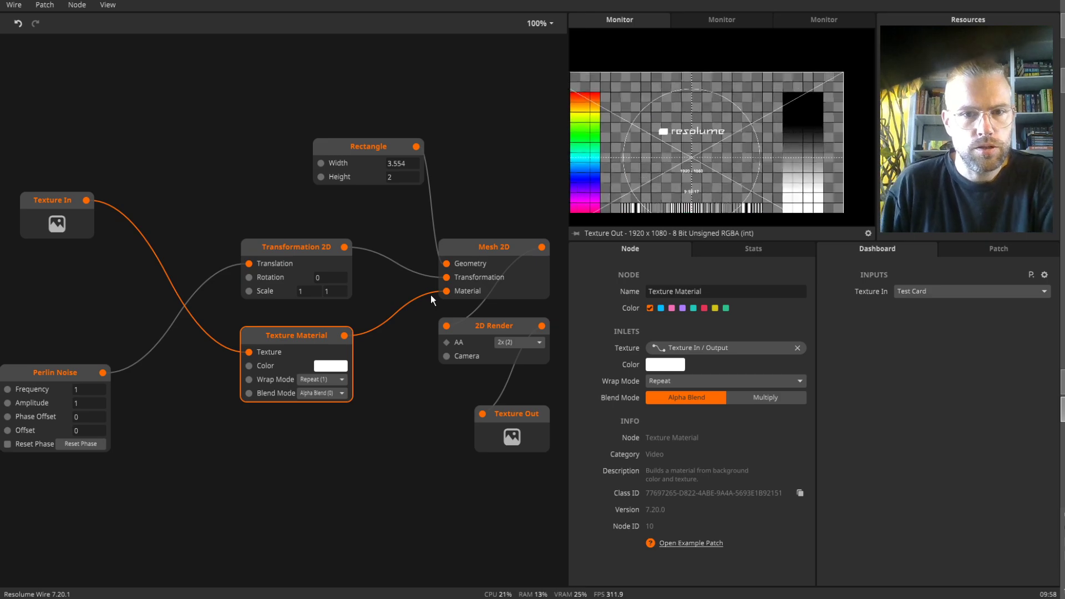
{"action": "left_click", "coordinate": [317, 379]}
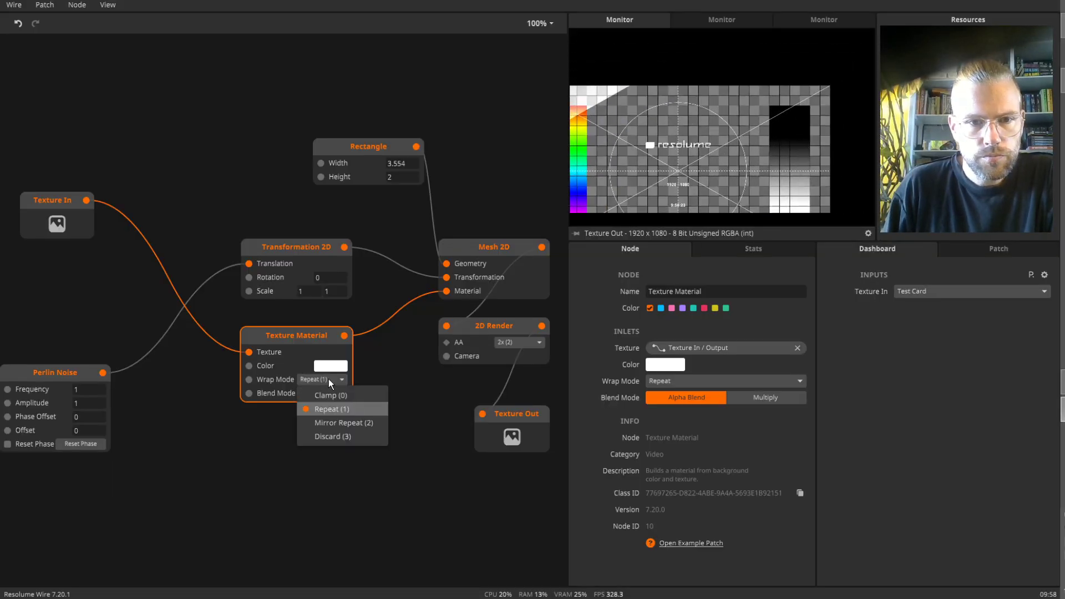
{"action": "left_click", "coordinate": [328, 378]}
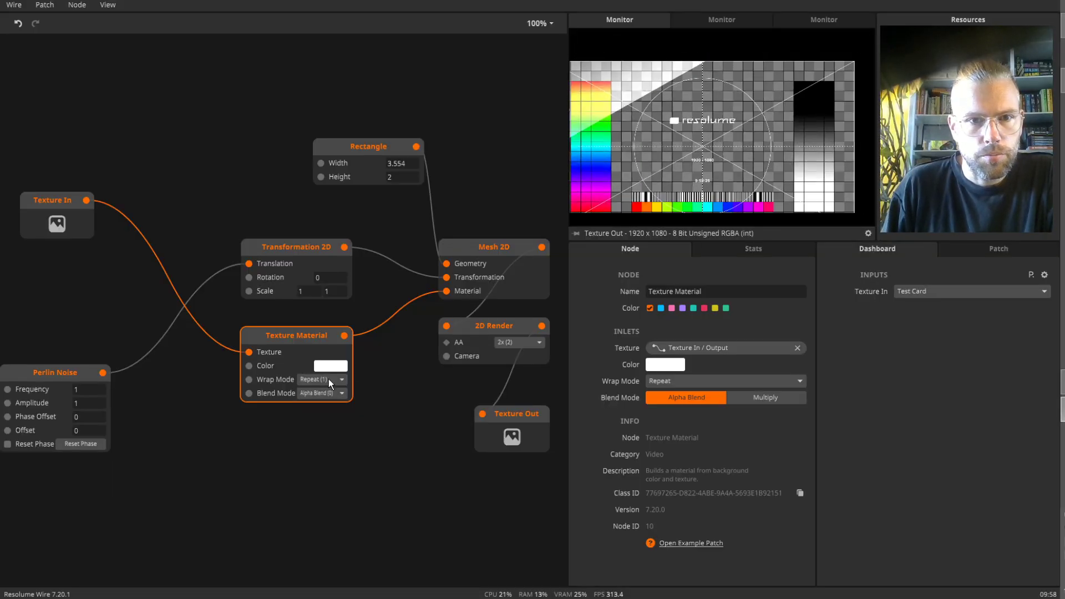
- Set both Scale values of the Transformation 2D node to 3
{"action": "left_click", "coordinate": [311, 291]}
{"action": "double_click", "coordinate": [310, 291]}
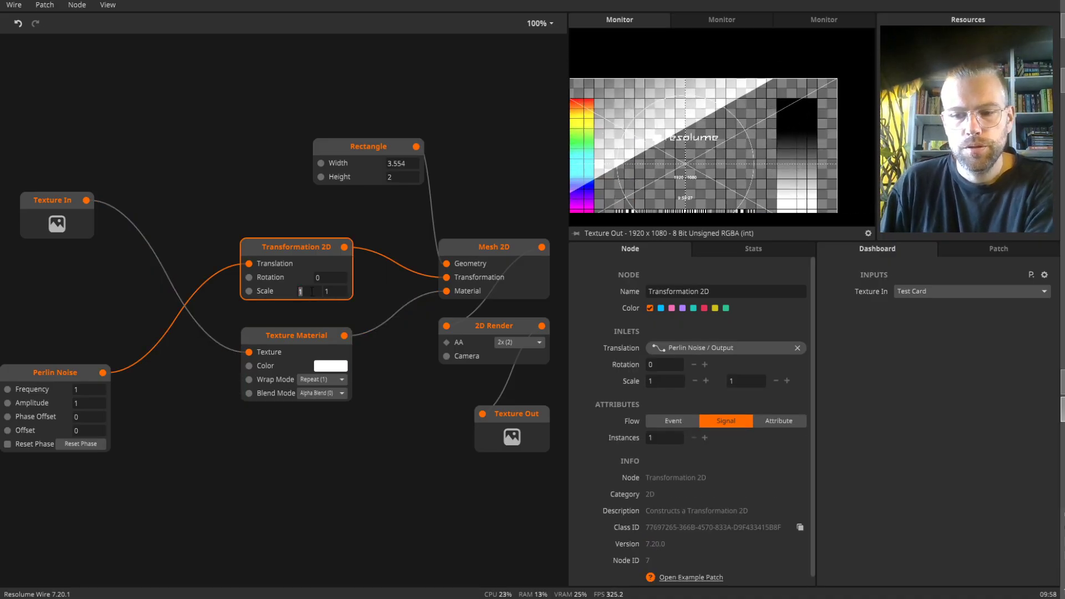
{"action": "type", "text": "3"}
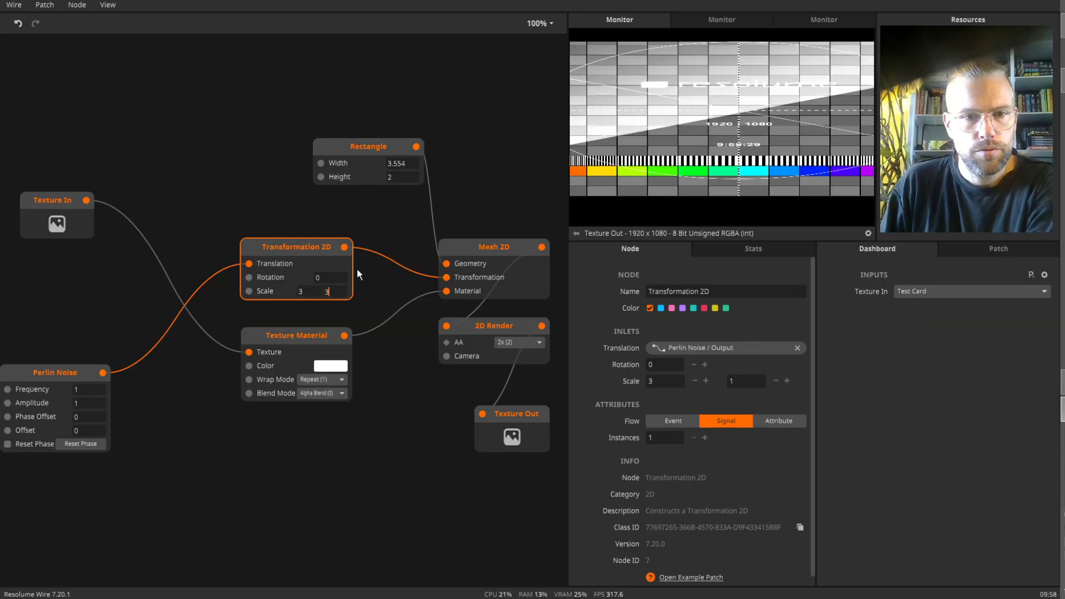
{"action": "left_click", "coordinate": [389, 218]}
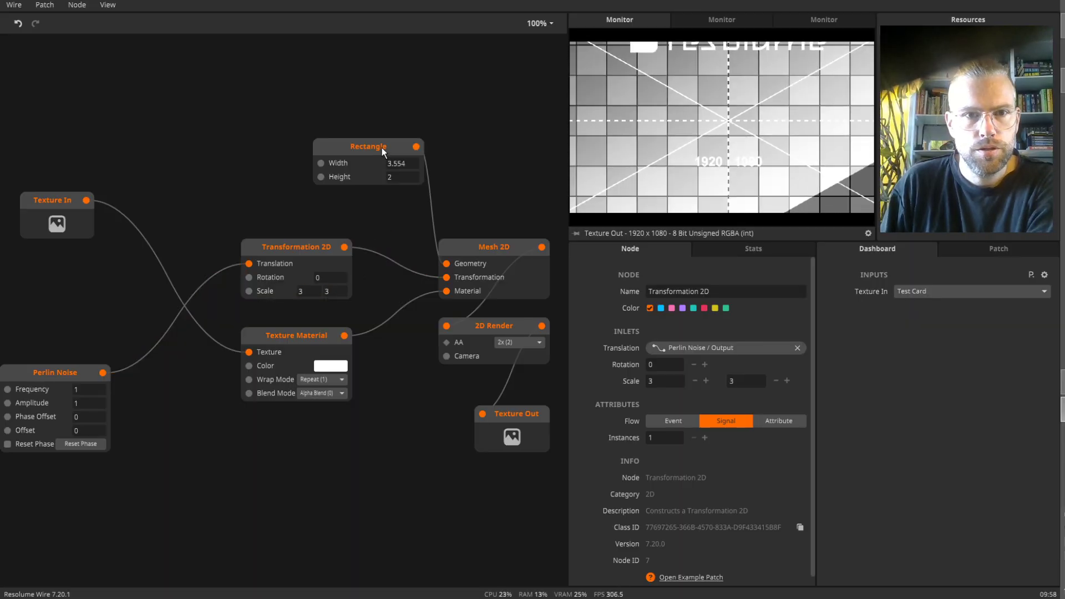
- Move the Rectangle node directly above Transformation 2D and show all of its properties
{"action": "left_click_drag", "start_coordinate": [381, 148], "coordinate": [309, 151]}
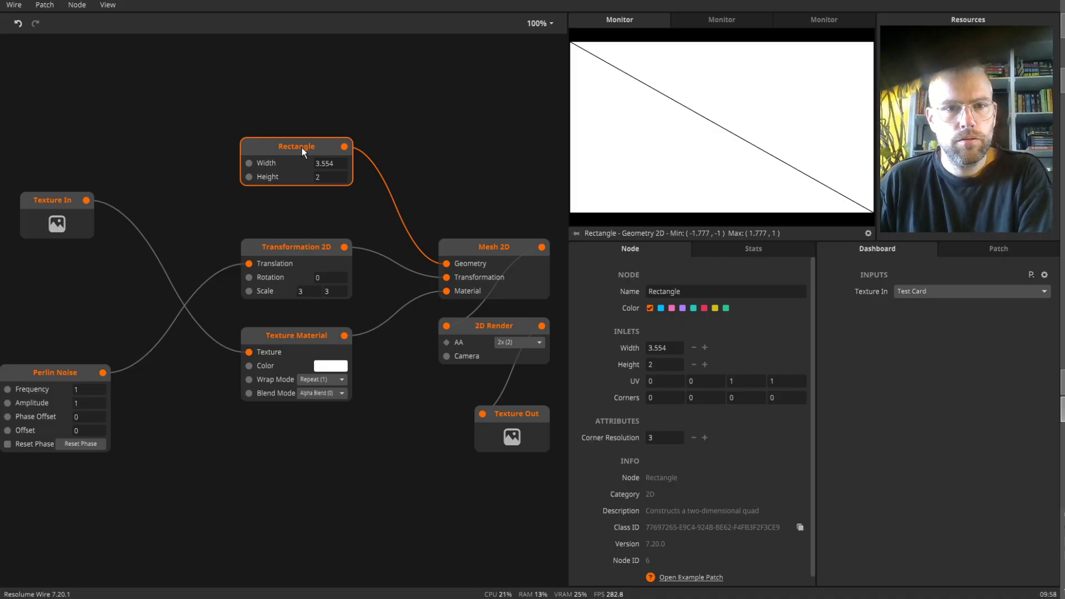
{"action": "mouse_move", "coordinate": [301, 147]}
{"action": "left_click_drag", "start_coordinate": [302, 147], "coordinate": [302, 135]}
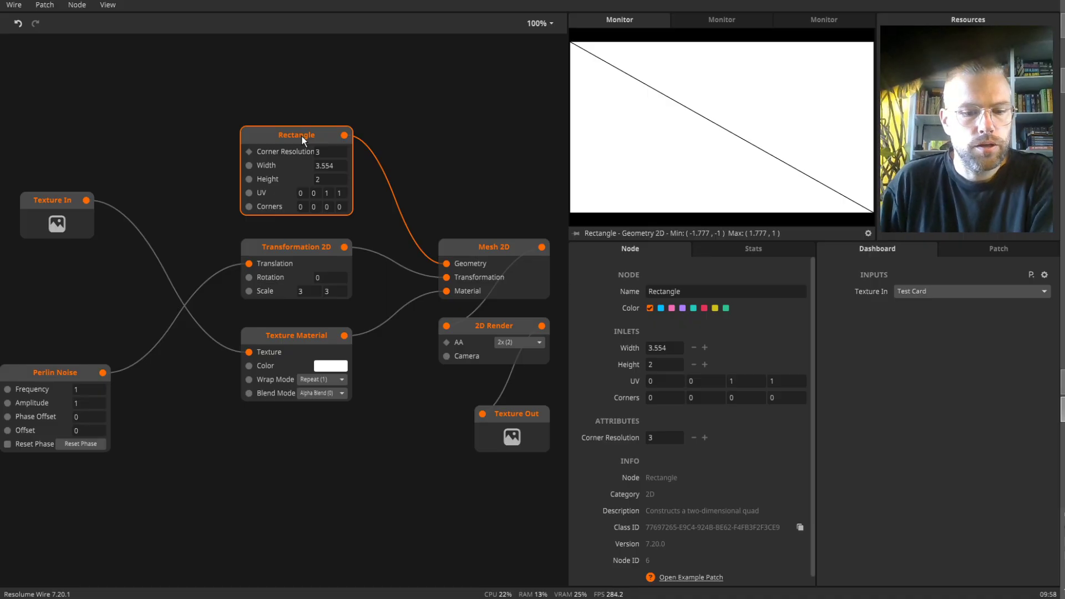
{"action": "right_click", "coordinate": [300, 133]}
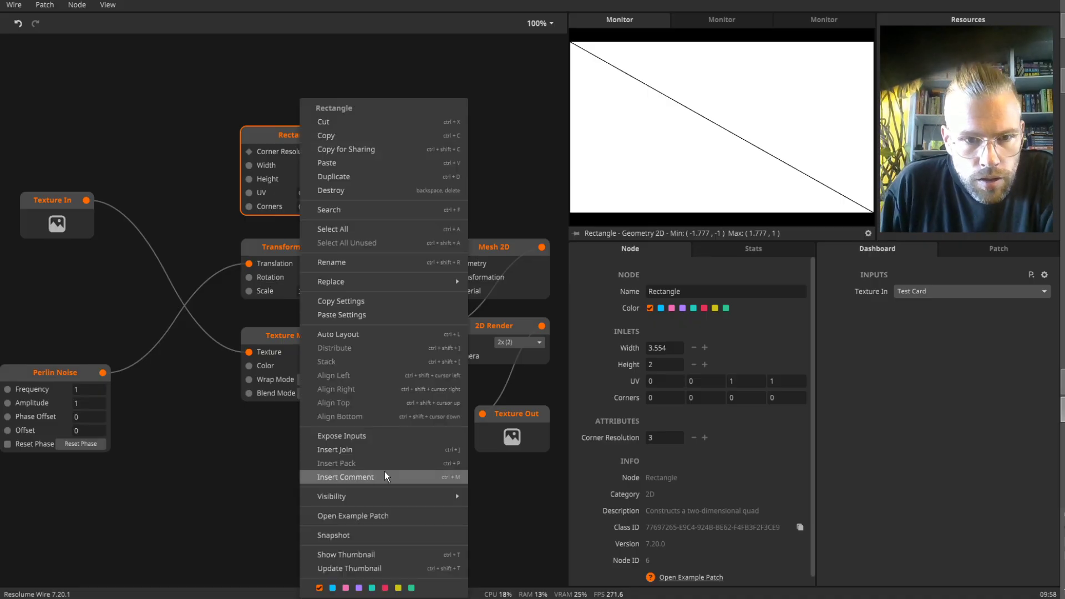
{"action": "mouse_move", "coordinate": [374, 498]}
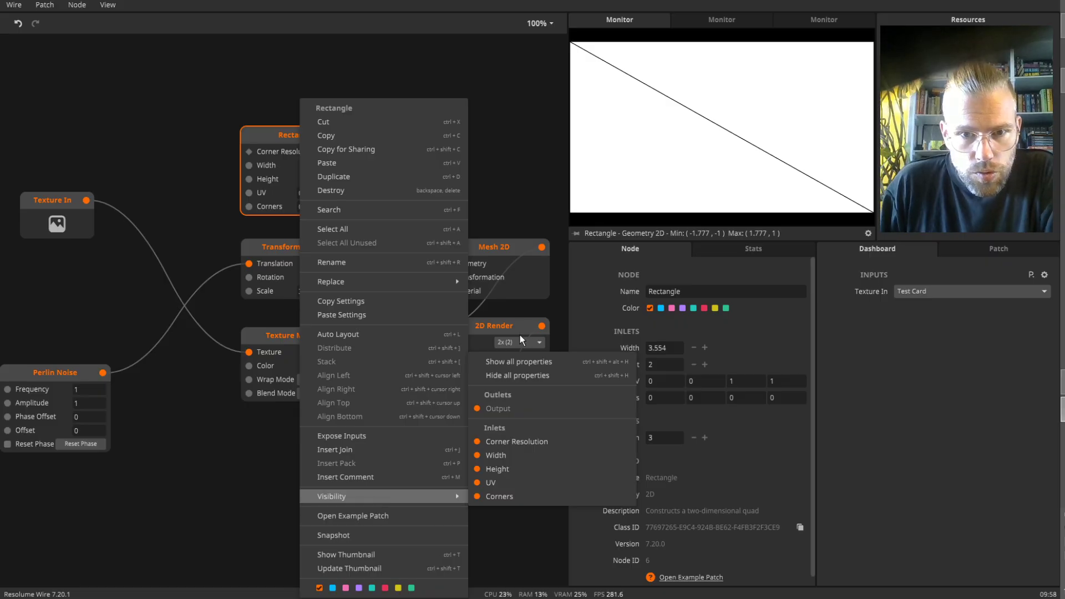
{"action": "left_click", "coordinate": [527, 365]}
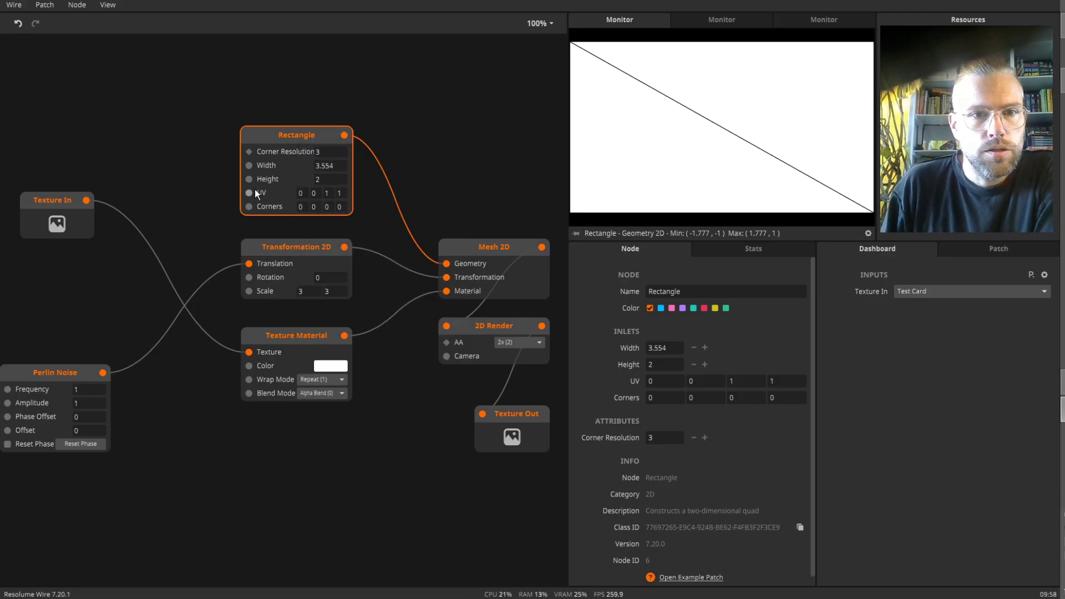
- Set the Rectangle's UV values to -1, -1, 2 and 2, and preview the 2D Render output
{"action": "left_click", "coordinate": [326, 193]}
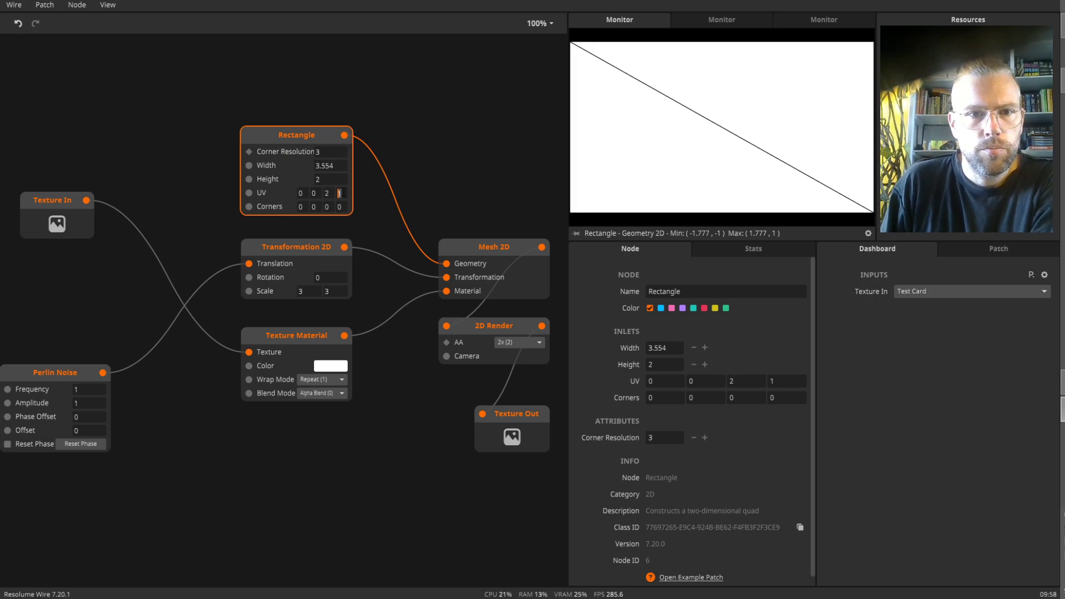
{"action": "left_click", "coordinate": [340, 193]}
{"action": "type", "text": "2"}
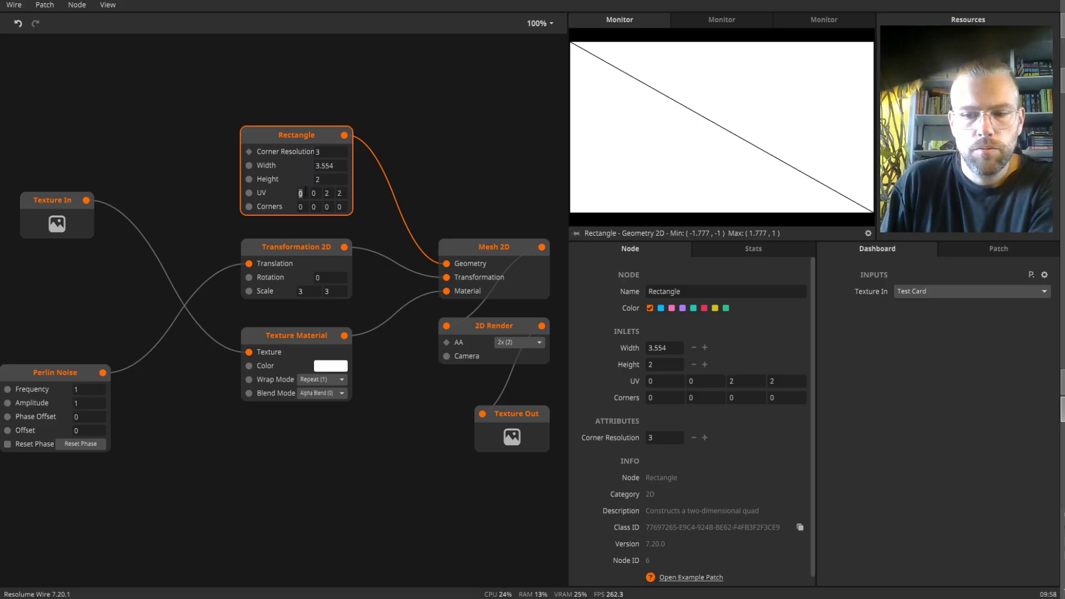
{"action": "type", "text": "-1"}
{"action": "left_click", "coordinate": [313, 193]}
{"action": "type", "text": "-1"}
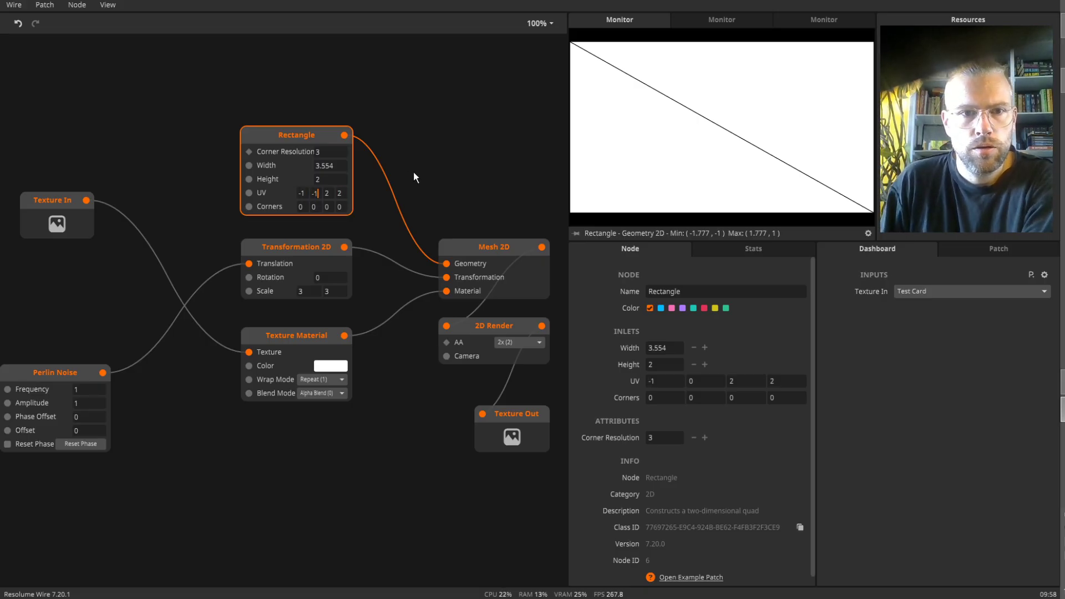
{"action": "left_click", "coordinate": [488, 236]}
{"action": "left_click", "coordinate": [493, 331]}
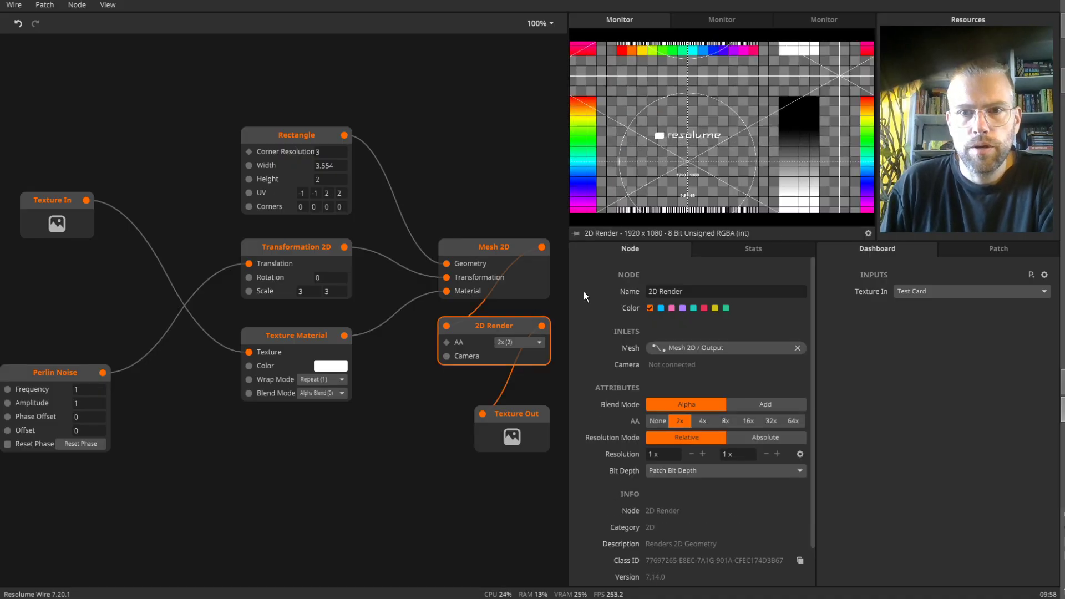
- Disconnect the Perlin Noise from the Transformation 2D node and set both of its Scale values to 1
{"action": "left_click_drag", "start_coordinate": [252, 265], "coordinate": [229, 219]}
{"action": "left_click", "coordinate": [297, 250]}
{"action": "left_click", "coordinate": [665, 381]}
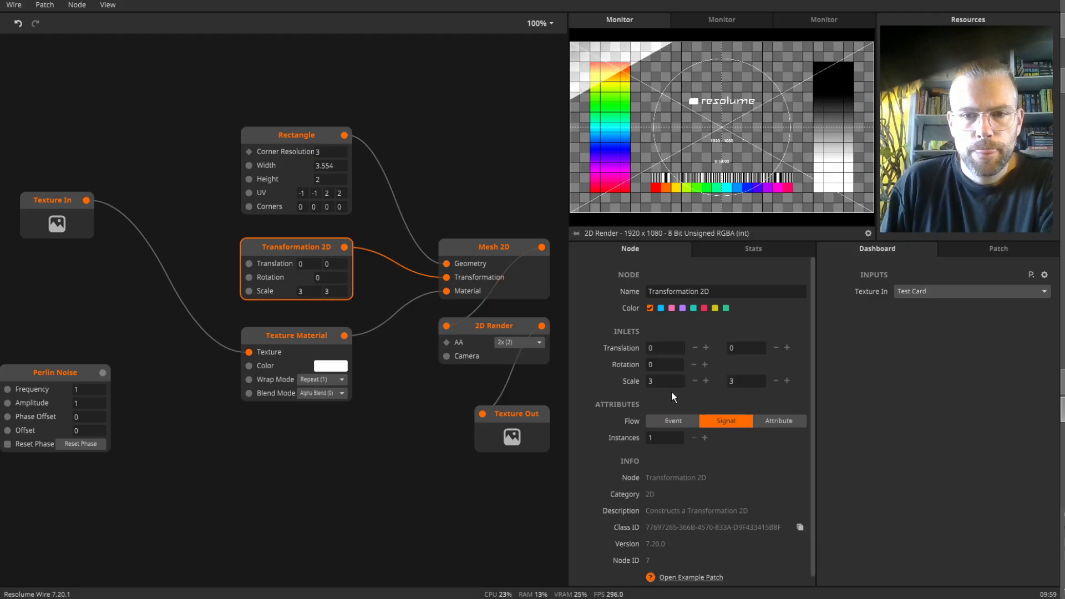
{"action": "type", "text": "1"}
{"action": "left_click", "coordinate": [741, 381]}
{"action": "type", "text": "1"}
{"action": "key", "text": "Return"}
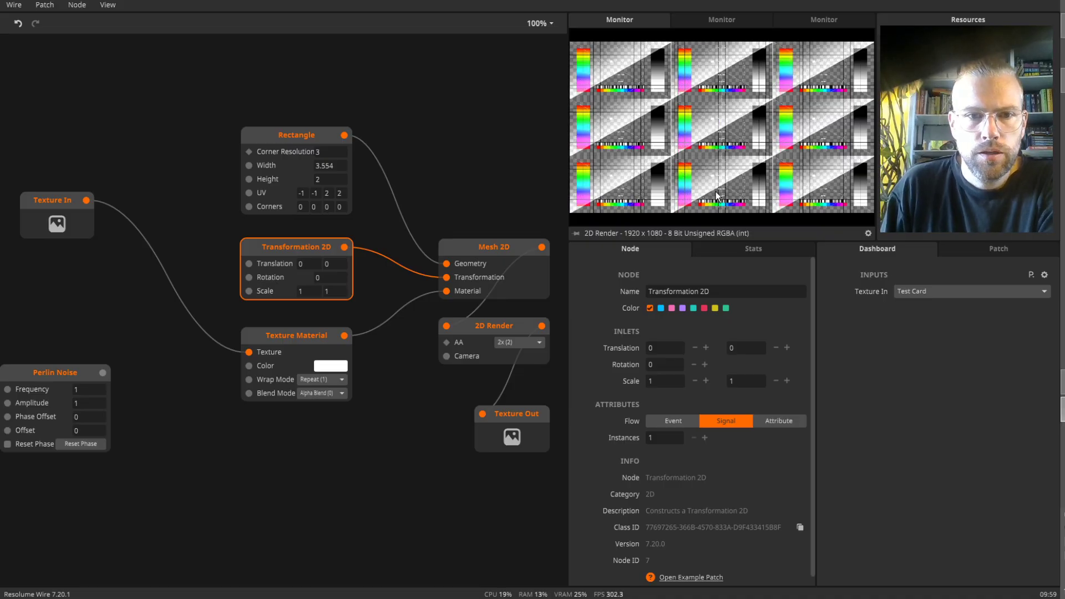
- Try the Mirror Repeat, Discard and Clamp wrap modes on the Texture Material
{"action": "left_click", "coordinate": [308, 380]}
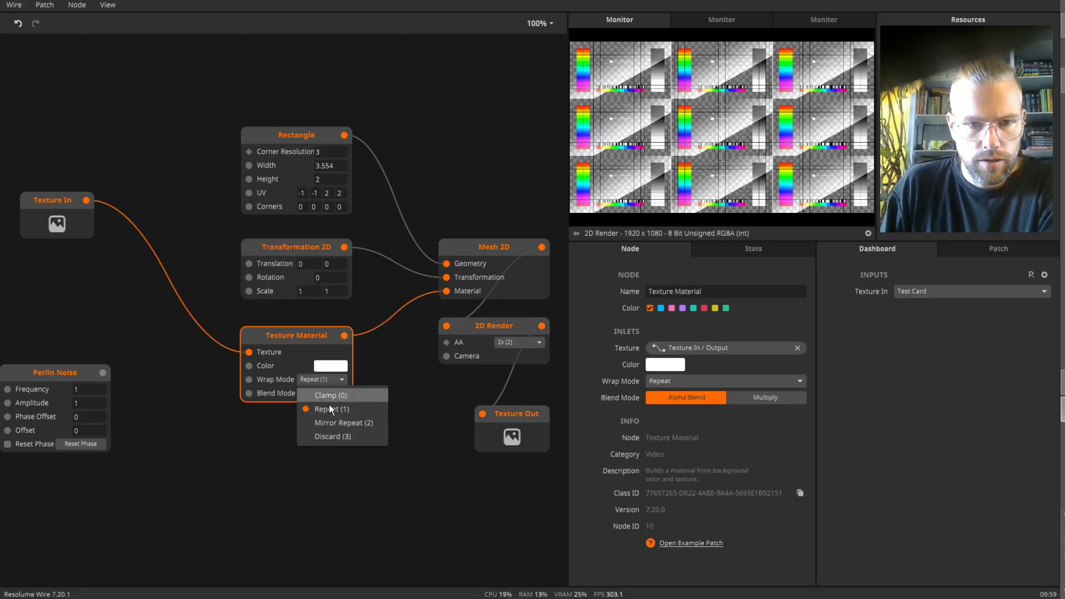
{"action": "left_click", "coordinate": [333, 421]}
{"action": "left_click", "coordinate": [330, 379]}
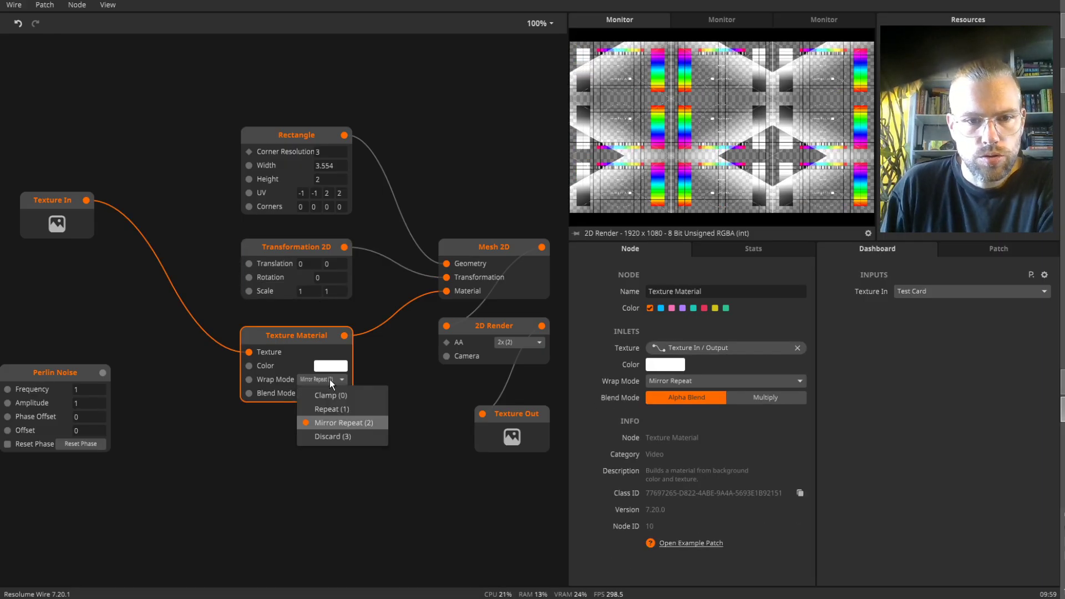
{"action": "left_click", "coordinate": [334, 438]}
{"action": "left_click", "coordinate": [322, 381]}
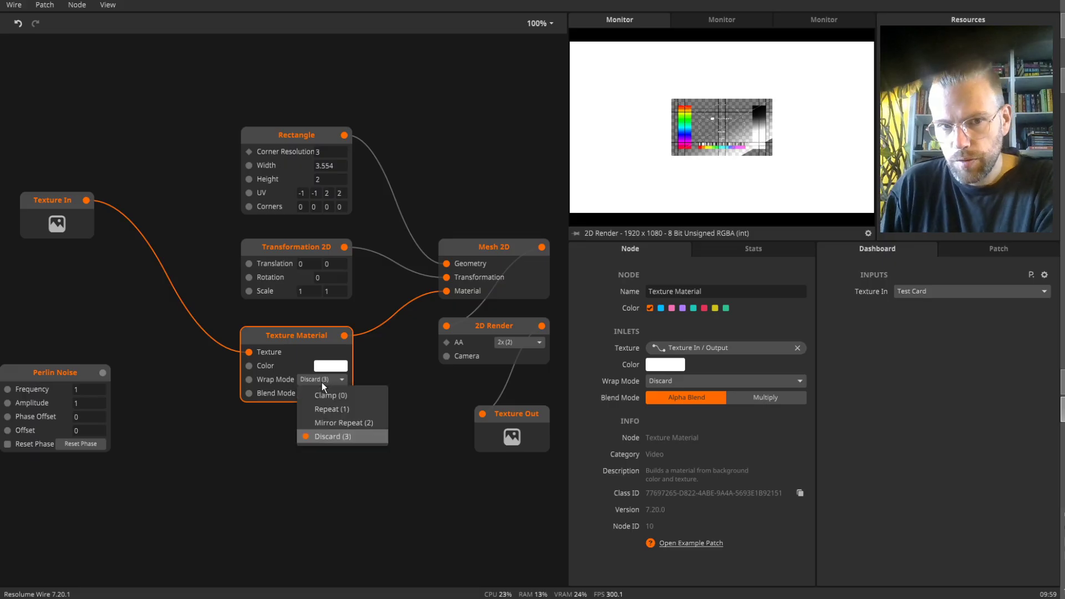
{"action": "left_click", "coordinate": [325, 397]}
{"action": "left_click", "coordinate": [324, 379]}
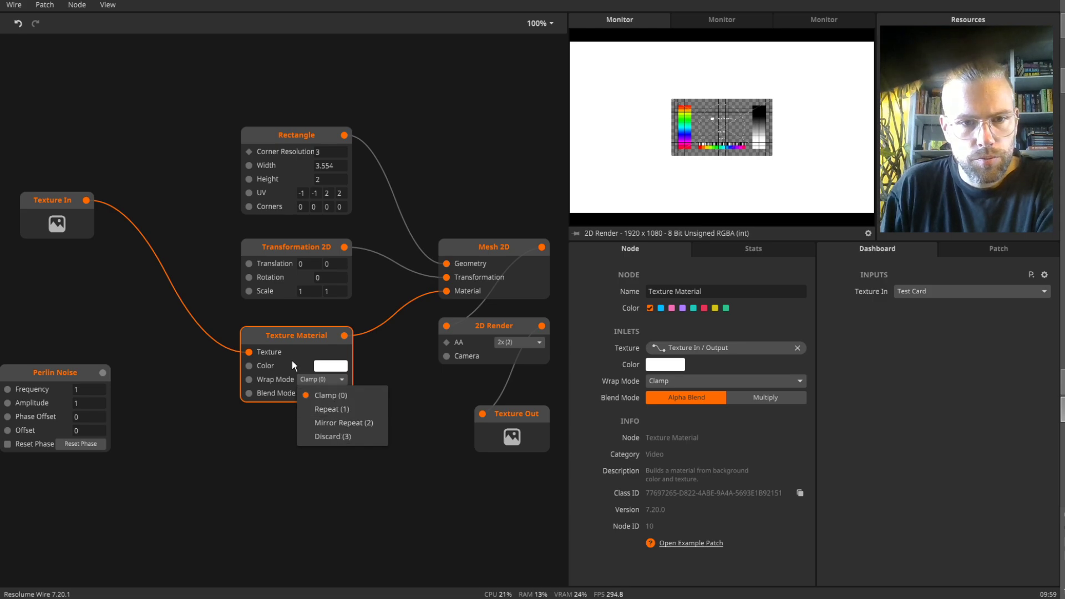
{"action": "left_click", "coordinate": [303, 337]}
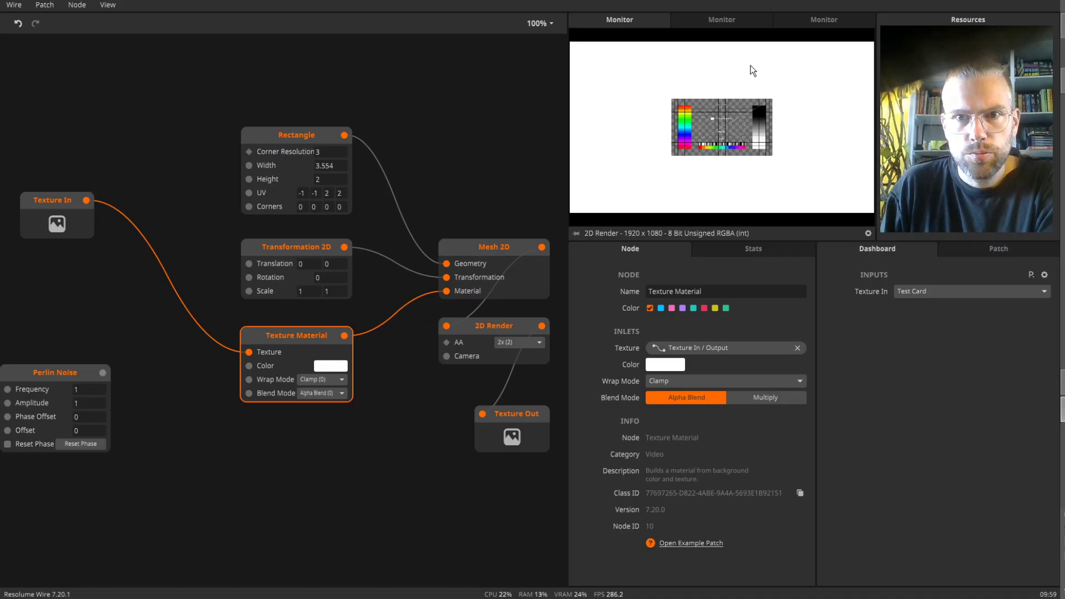
- Set the Texture Material's Blend Mode to Multiply and its Wrap Mode to Discard
{"action": "left_click", "coordinate": [310, 394]}
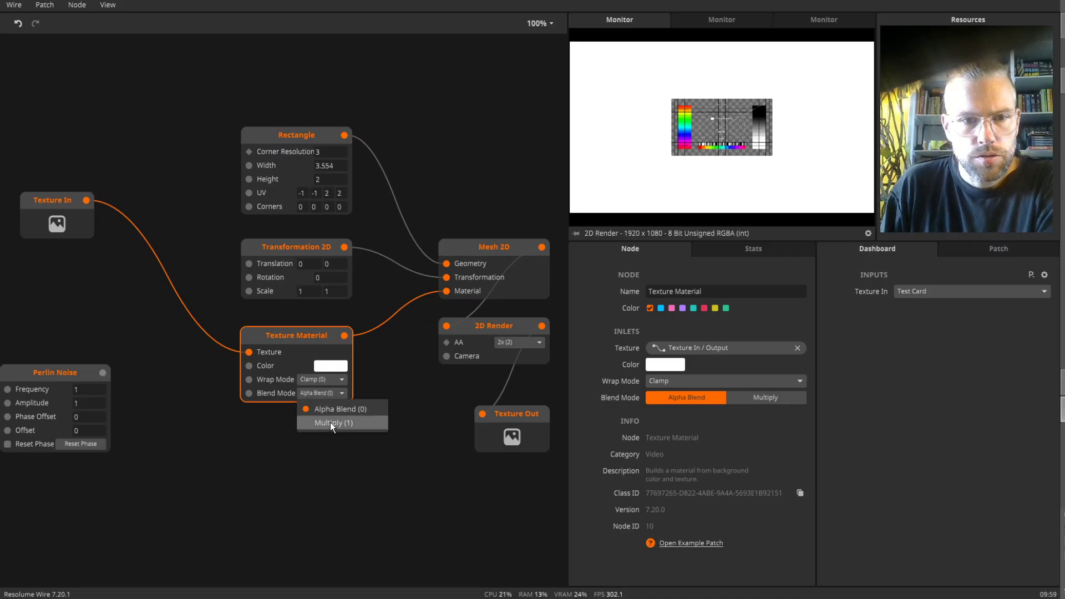
{"action": "left_click", "coordinate": [330, 421]}
{"action": "left_click", "coordinate": [330, 379]}
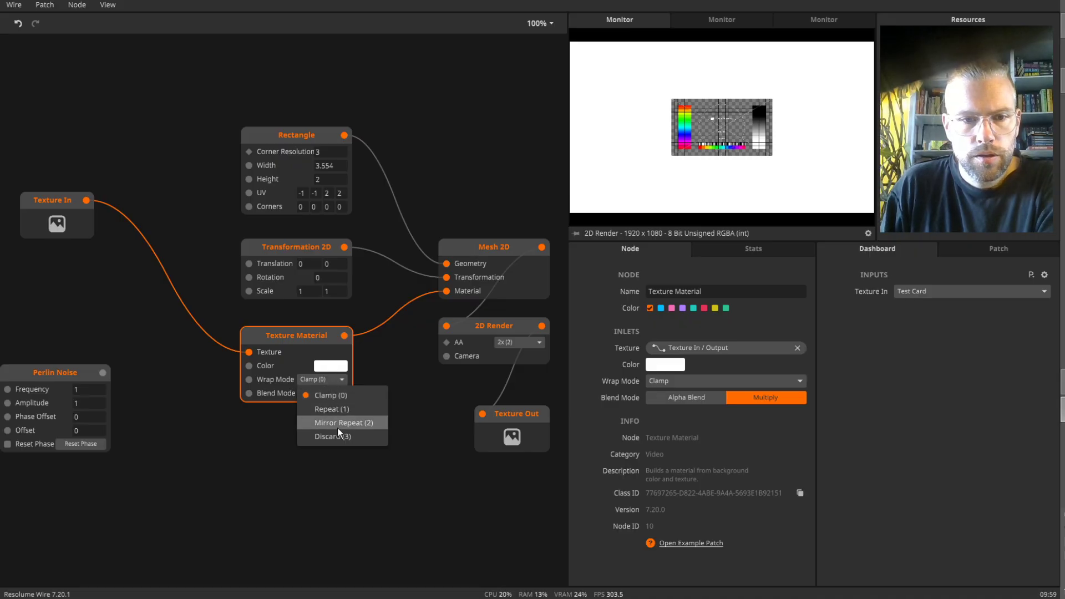
{"action": "left_click", "coordinate": [335, 434]}
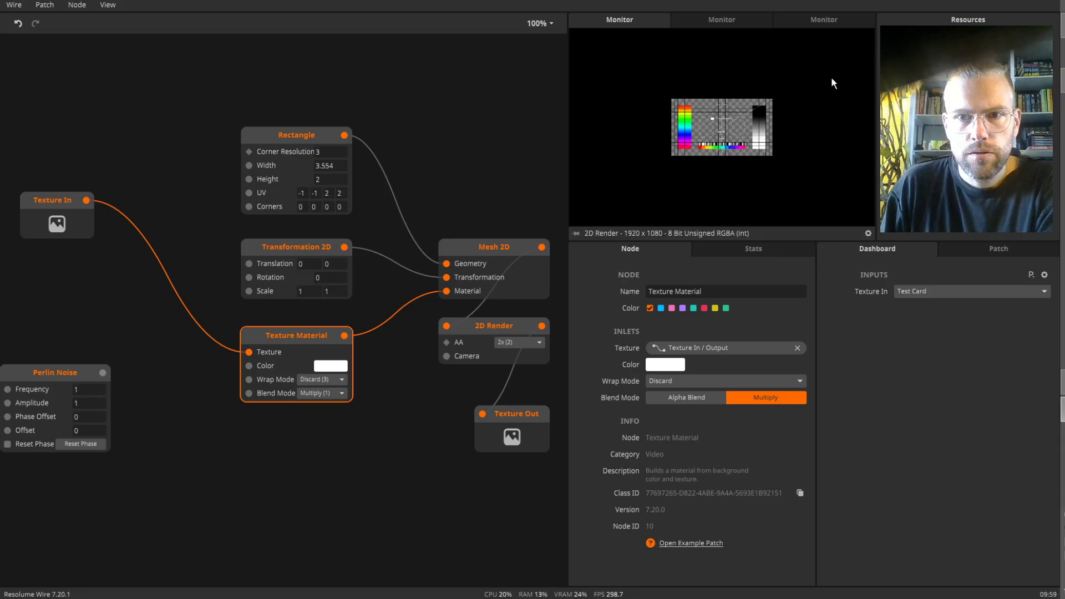
- Set the monitor's background to the transparency checkerboard
{"action": "left_click", "coordinate": [868, 232]}
{"action": "left_click", "coordinate": [797, 271]}
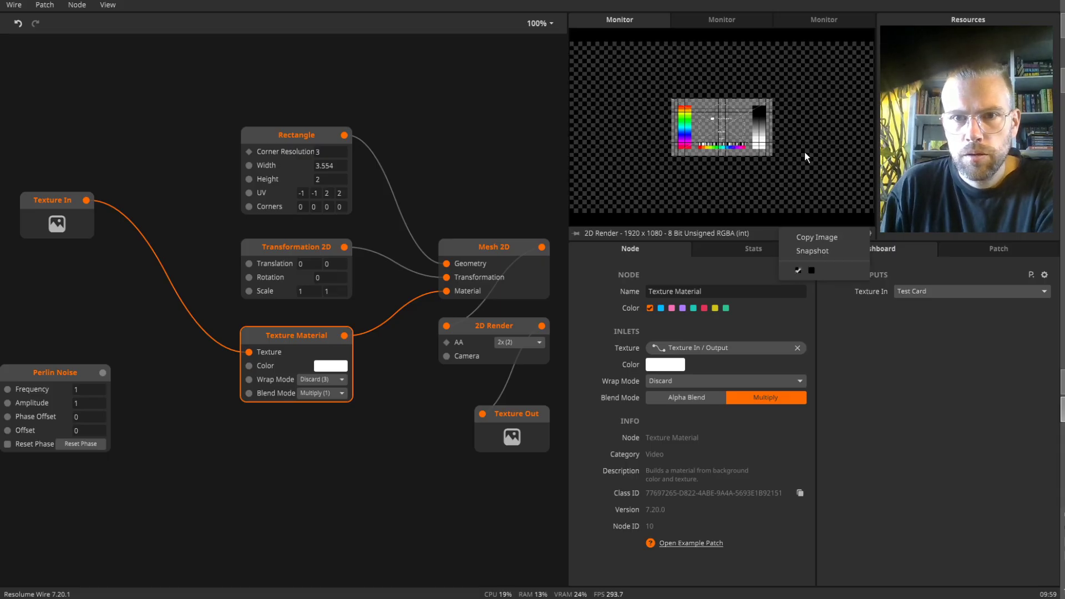
{"action": "left_click", "coordinate": [231, 382]}
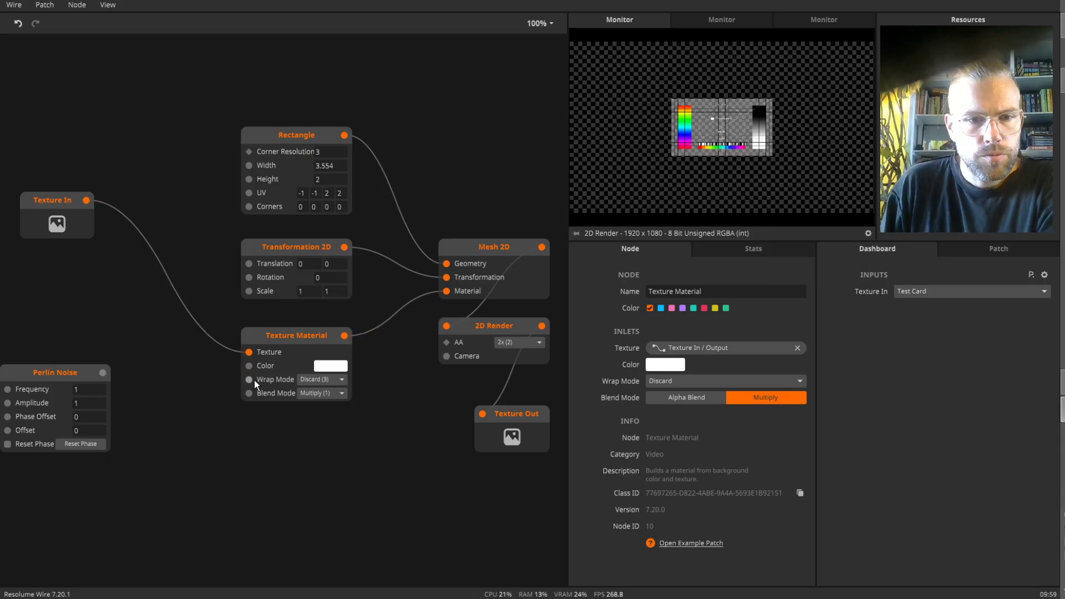
- Expose the Texture Material's Wrap Mode as an input node below Texture In, and move Perlin Noise beneath it
{"action": "right_click", "coordinate": [249, 379]}
{"action": "left_click", "coordinate": [274, 349]}
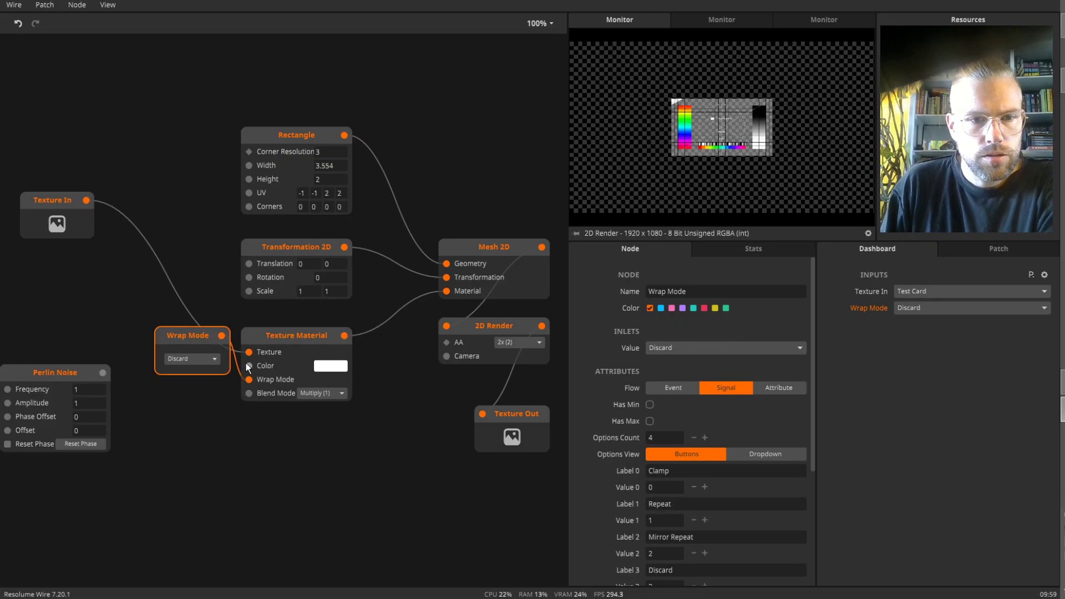
{"action": "left_click_drag", "start_coordinate": [198, 334], "coordinate": [51, 325]}
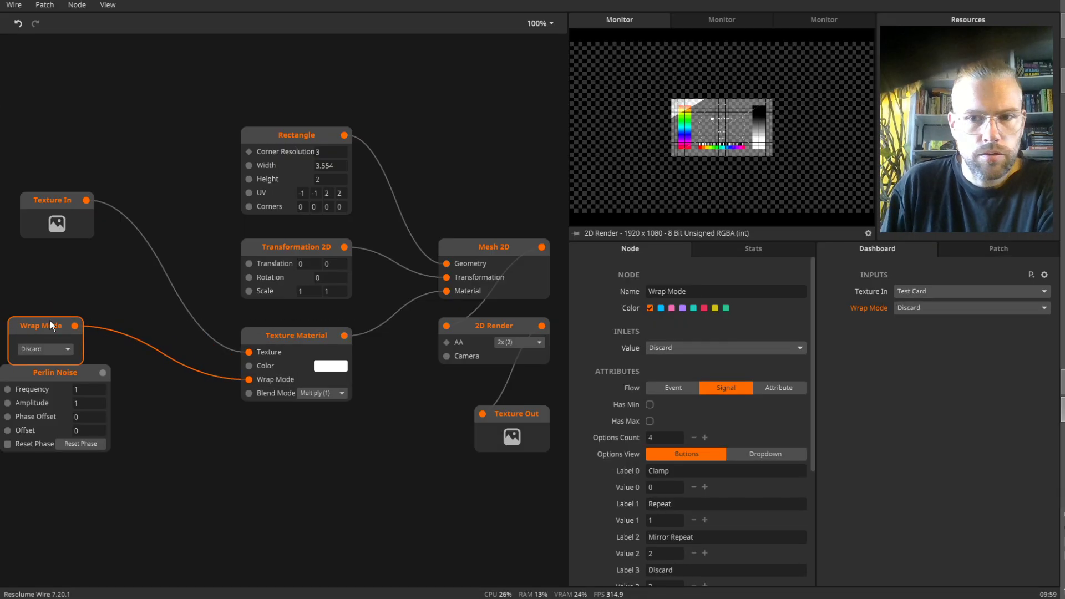
{"action": "left_click_drag", "start_coordinate": [58, 375], "coordinate": [78, 419]}
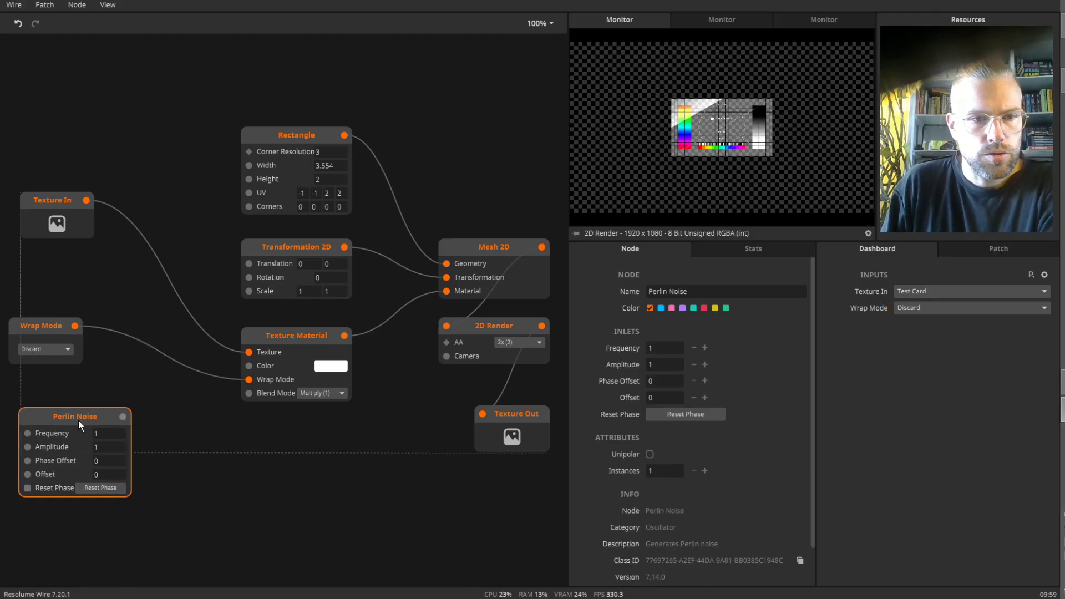
- Switch the Wrap Mode input to Clamp and back to Discard, and align its node with Texture In
{"action": "left_click", "coordinate": [42, 348]}
{"action": "left_click", "coordinate": [44, 361]}
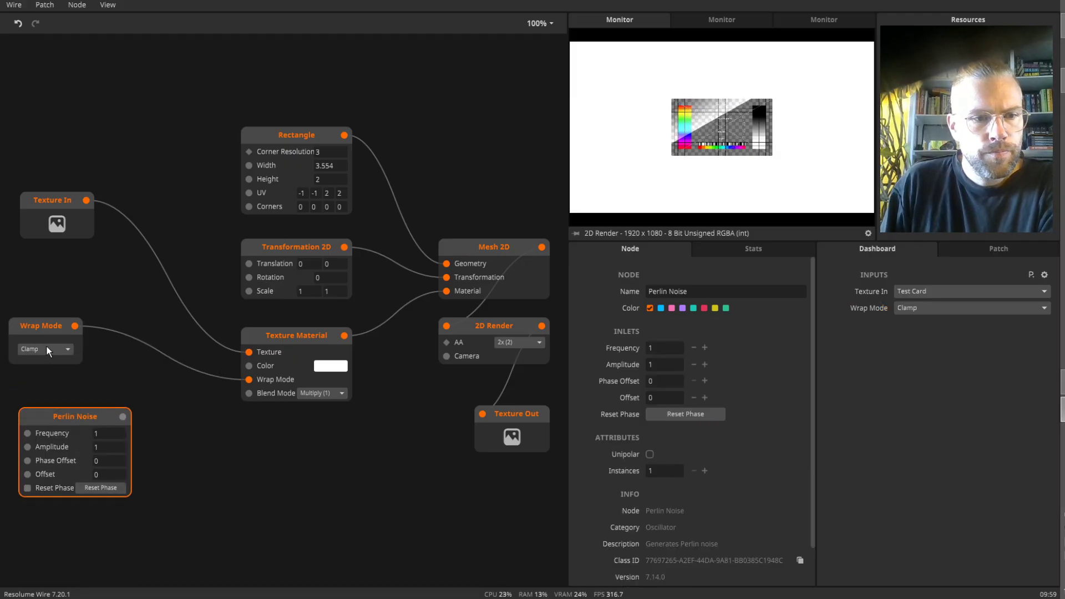
{"action": "left_click", "coordinate": [46, 347]}
{"action": "left_click", "coordinate": [51, 404]}
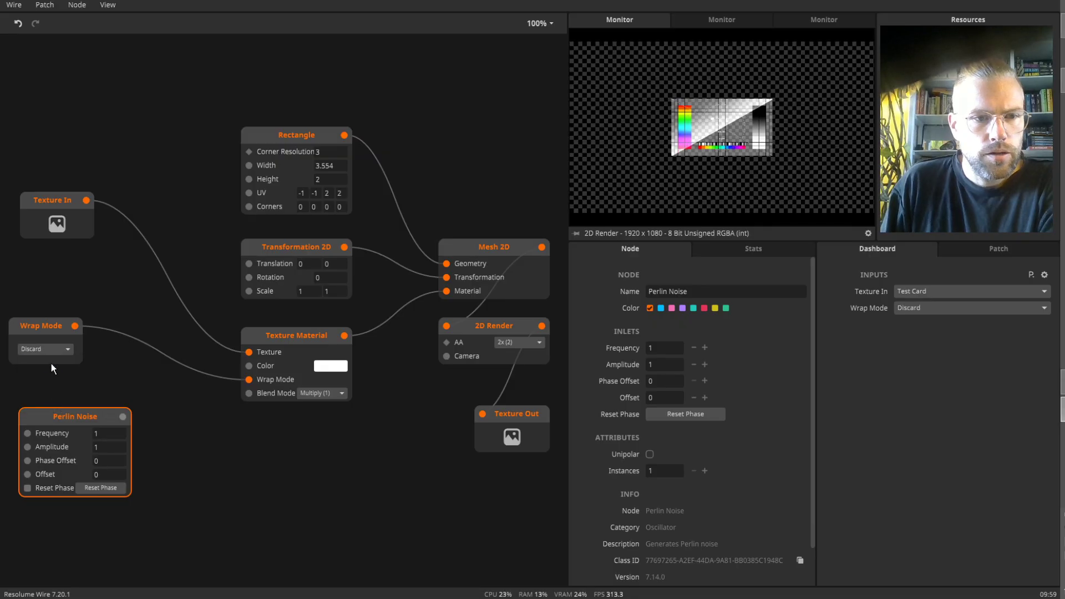
{"action": "left_click", "coordinate": [45, 348]}
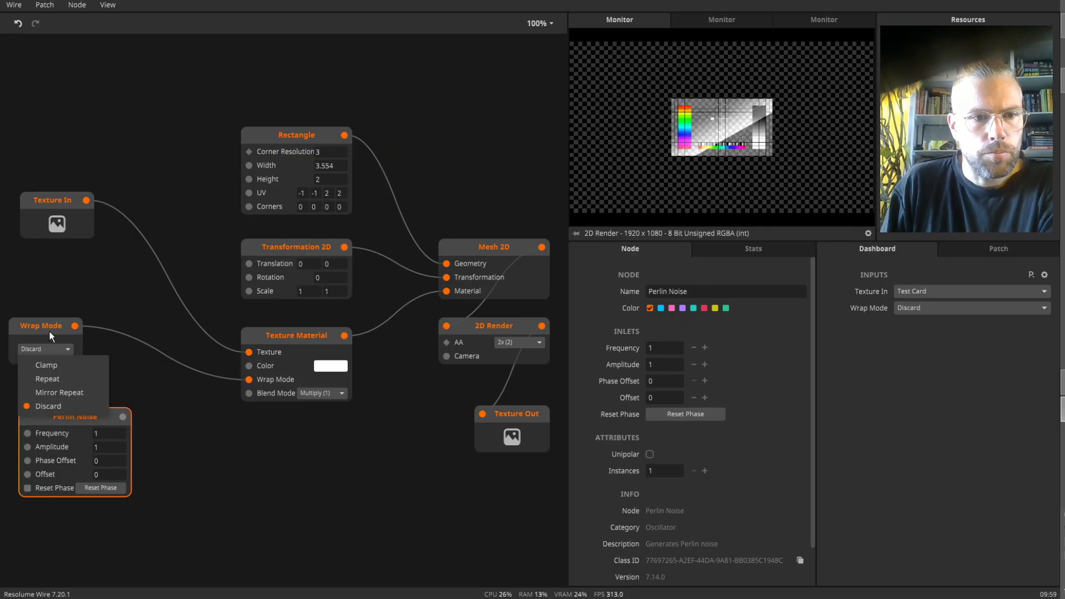
{"action": "left_click_drag", "start_coordinate": [48, 331], "coordinate": [58, 328]}
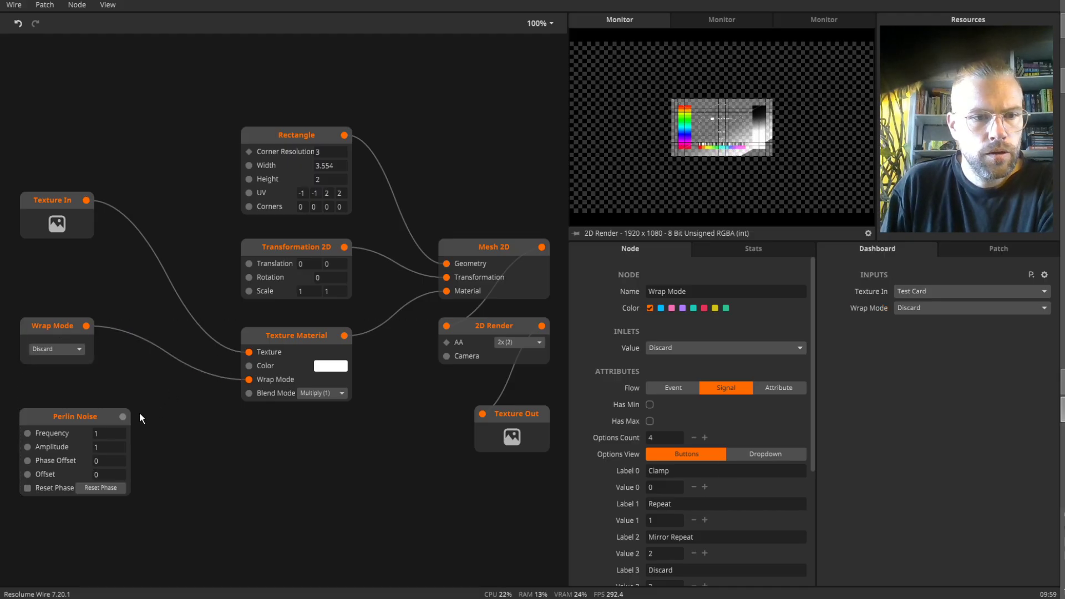
- Connect Perlin Noise to the Transformation 2D's Translation inlet and set both of its Scale values to 3
{"action": "left_click_drag", "start_coordinate": [123, 416], "coordinate": [246, 264]}
{"action": "left_click", "coordinate": [305, 290]}
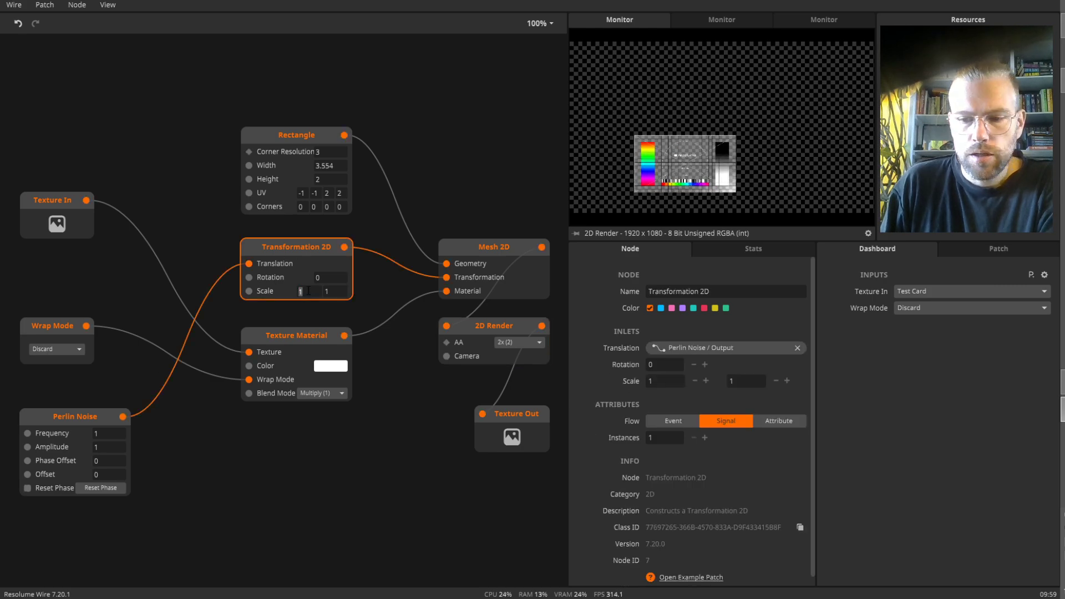
{"action": "type", "text": "3"}
{"action": "key", "text": "Tab"}
{"action": "type", "text": "3"}
{"action": "left_click", "coordinate": [375, 301]}
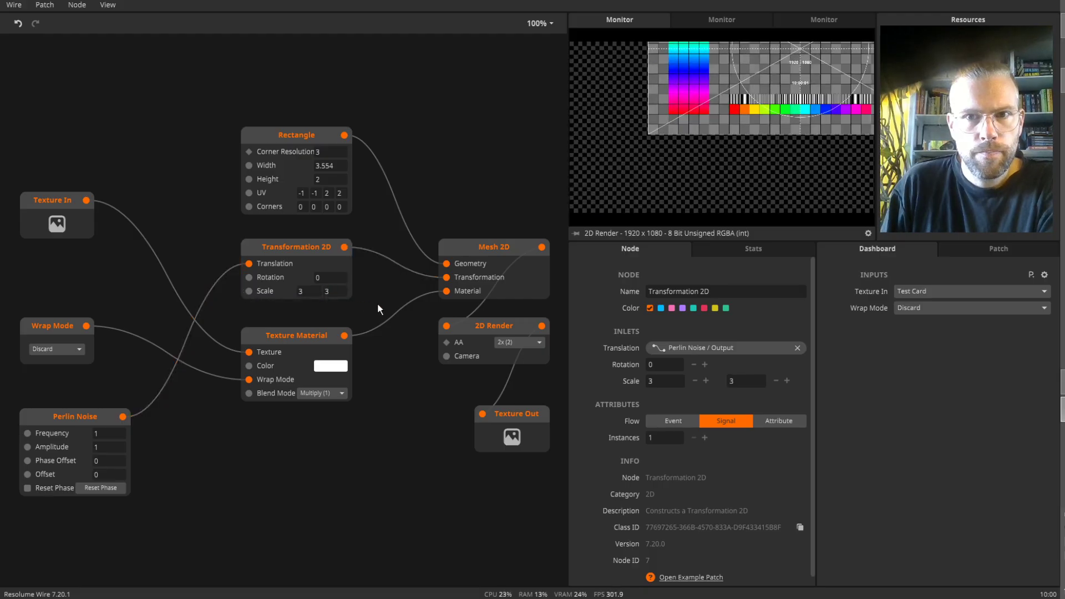
- Set the Wrap Mode input to Mirror Repeat
{"action": "left_click", "coordinate": [49, 348]}
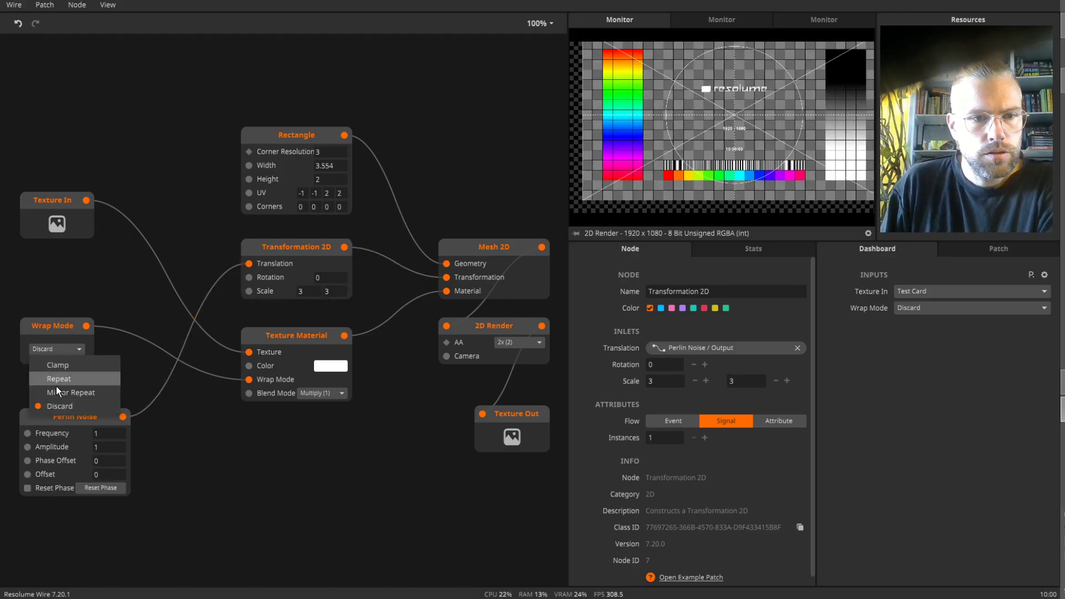
{"action": "left_click", "coordinate": [58, 388]}
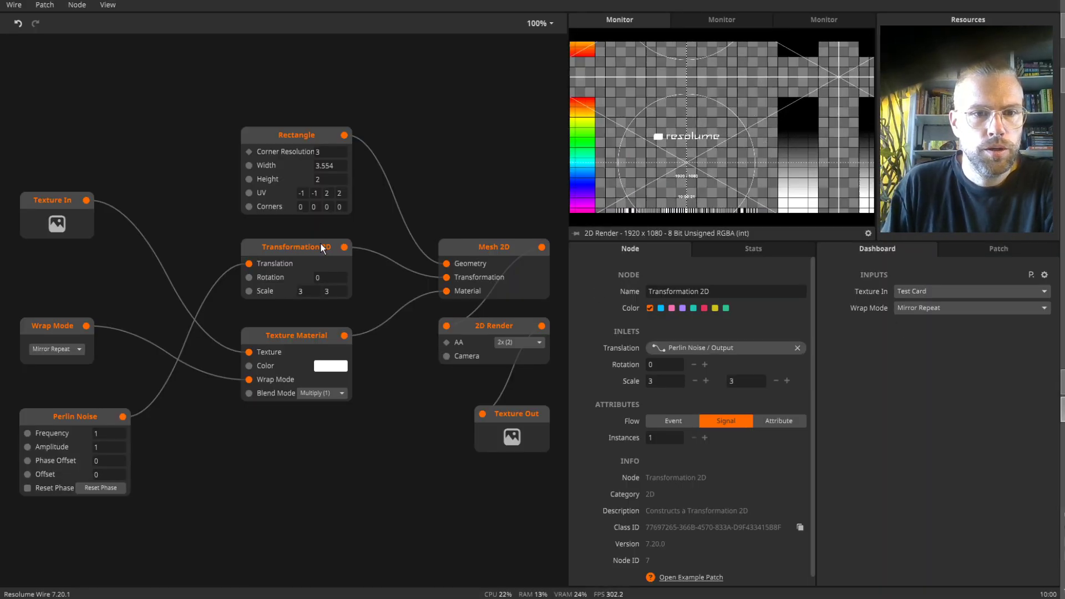
- Move the Texture In node closer to the Wrap Mode node and show the patch's settings
{"action": "left_click_drag", "start_coordinate": [258, 483], "coordinate": [303, 521]}
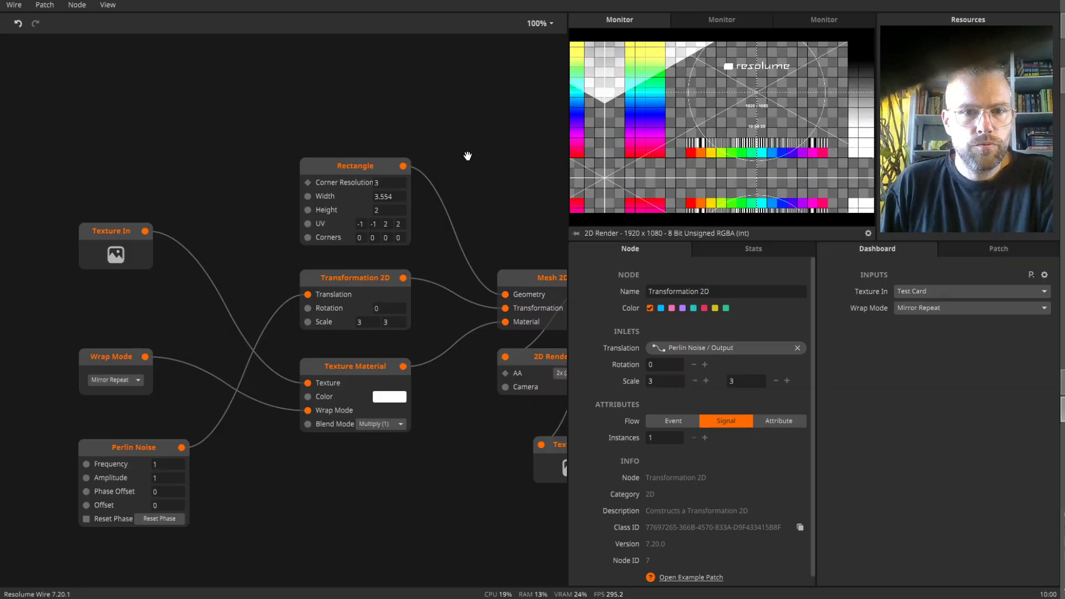
{"action": "left_click_drag", "start_coordinate": [467, 156], "coordinate": [477, 240]}
{"action": "left_click_drag", "start_coordinate": [125, 312], "coordinate": [122, 350]}
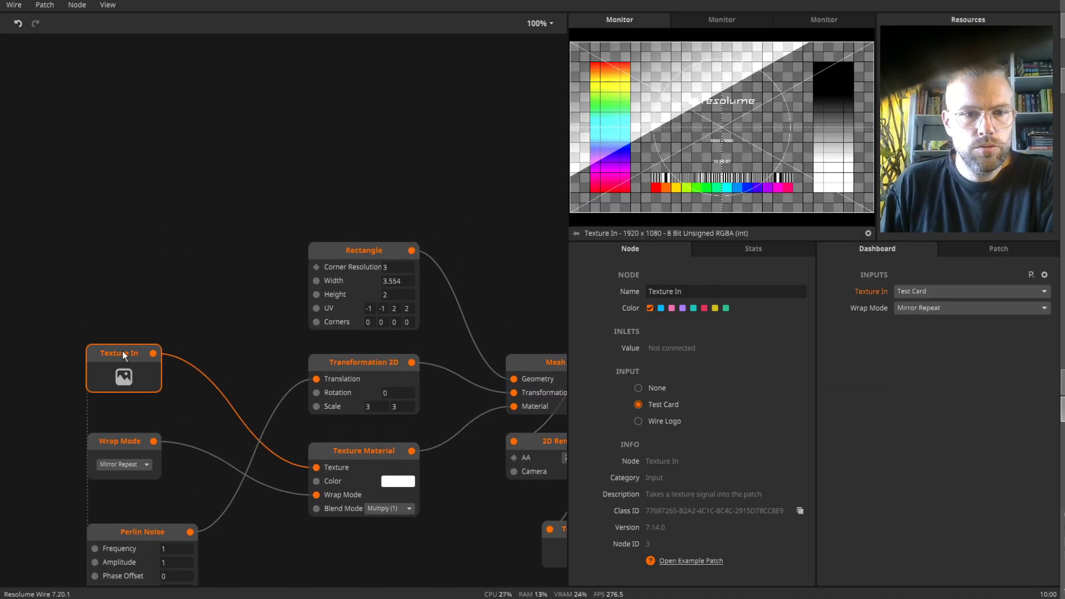
{"action": "left_click", "coordinate": [978, 248]}
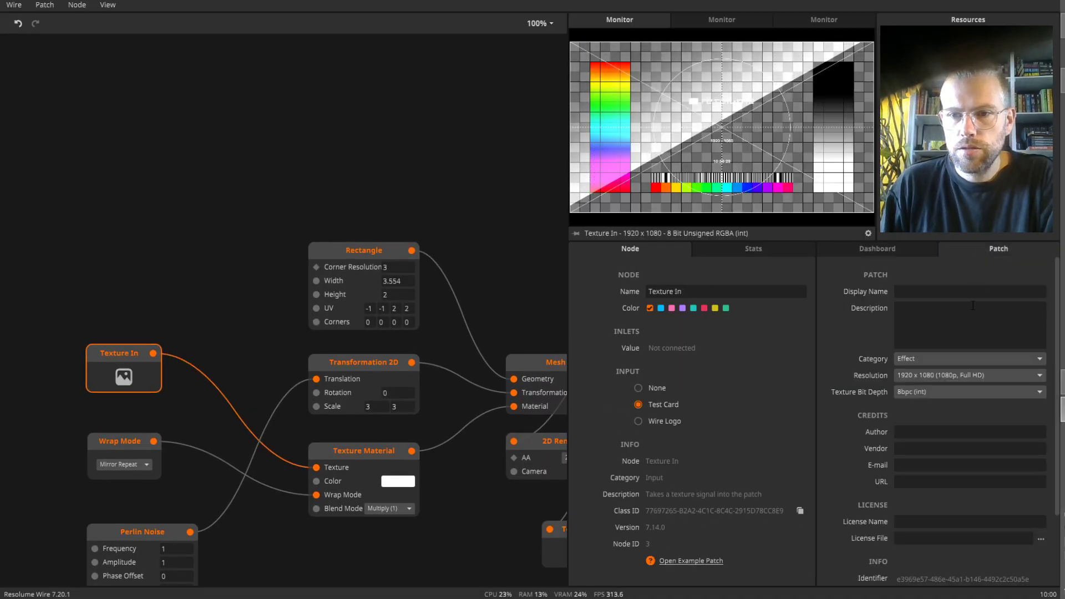
- Try the patch resolution at 640 x 360 (nHD) and at 640 x 480 (VGA)
{"action": "left_click", "coordinate": [935, 372]}
{"action": "left_click", "coordinate": [946, 339]}
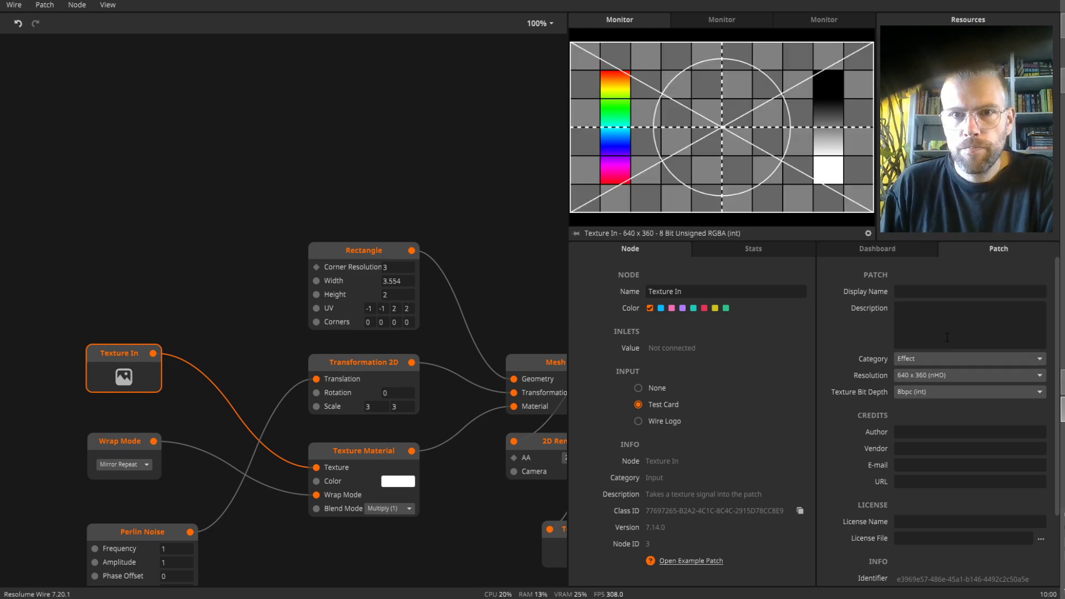
{"action": "left_click_drag", "start_coordinate": [524, 246], "coordinate": [416, 185]}
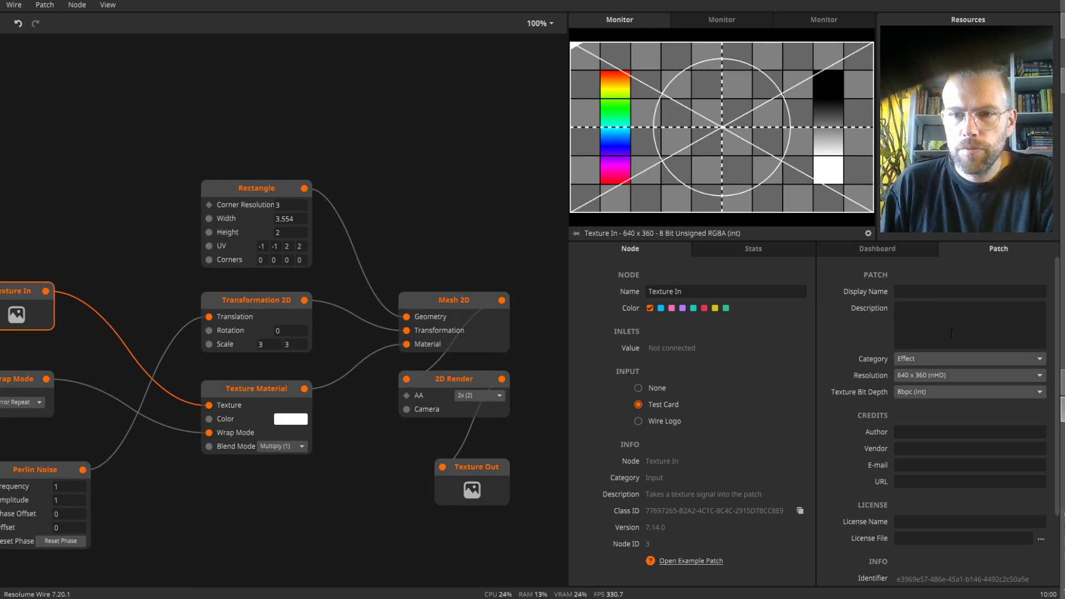
{"action": "left_click", "coordinate": [926, 373]}
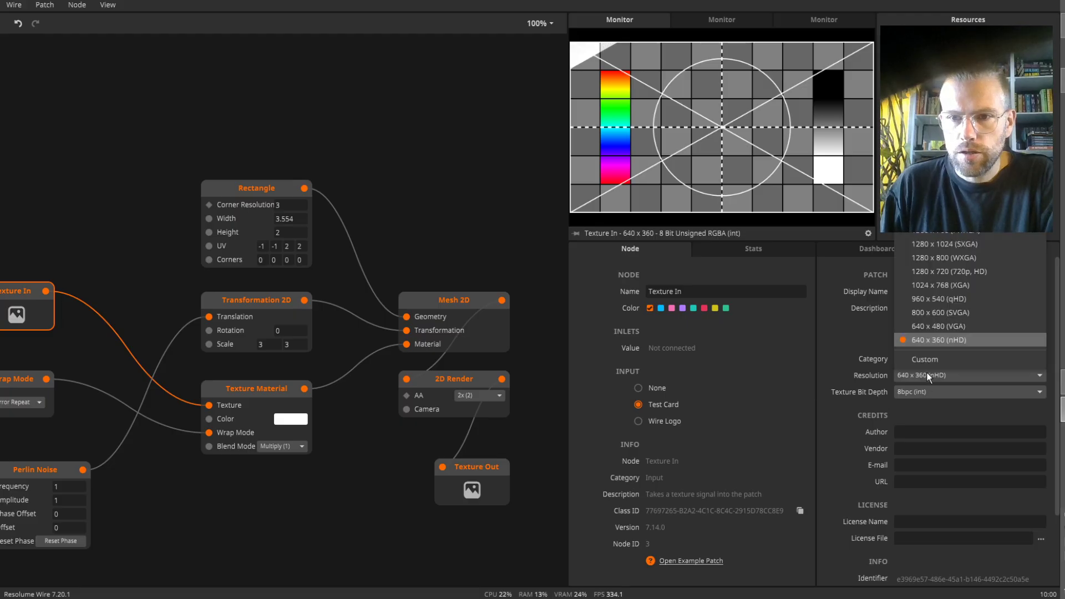
{"action": "left_click", "coordinate": [943, 326]}
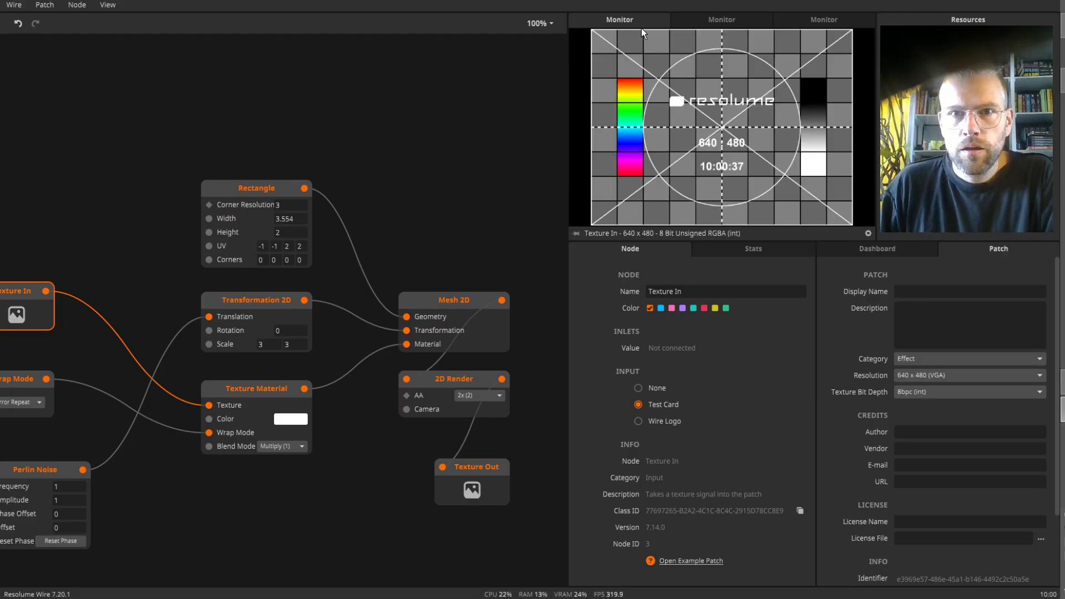
- Preview Texture Out in the monitor and disconnect Perlin Noise from the Transformation 2D's Translation inlet
{"action": "left_click", "coordinate": [474, 477]}
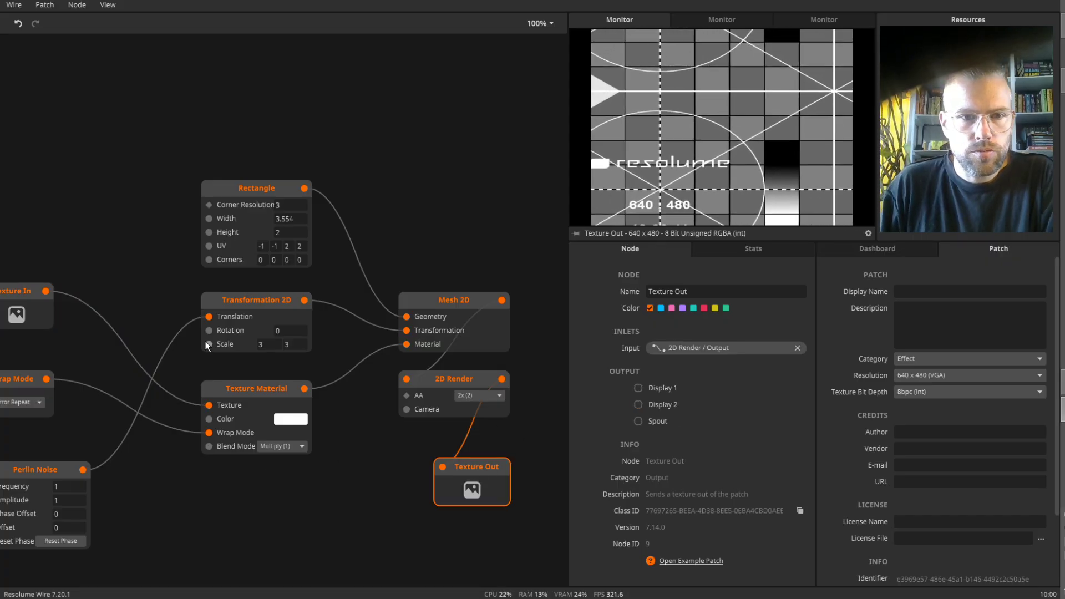
{"action": "left_click_drag", "start_coordinate": [208, 316], "coordinate": [131, 305]}
{"action": "left_click", "coordinate": [145, 229]}
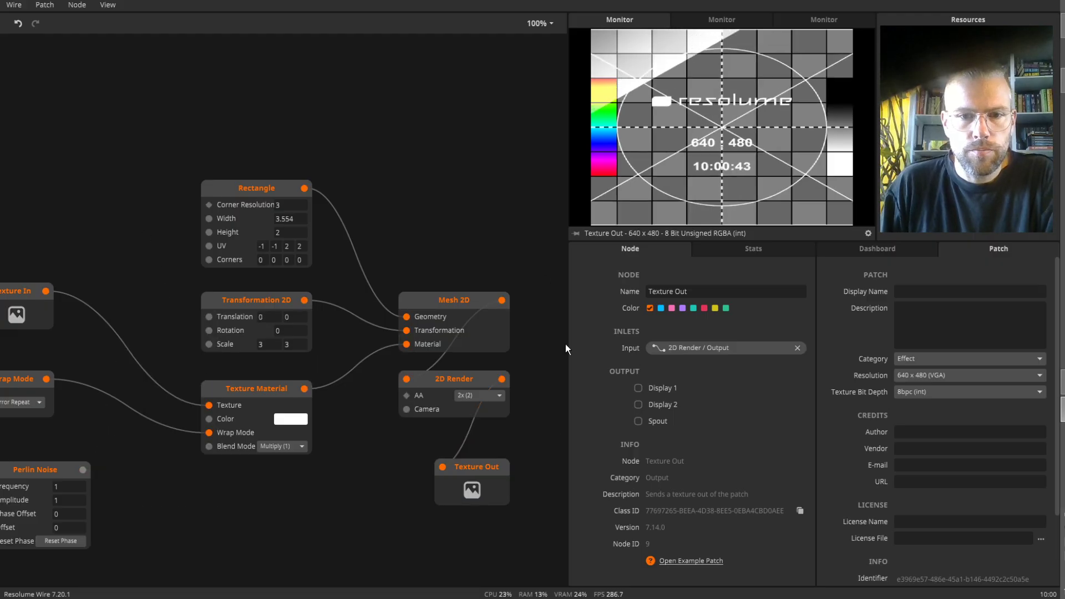
{"action": "left_click", "coordinate": [476, 467]}
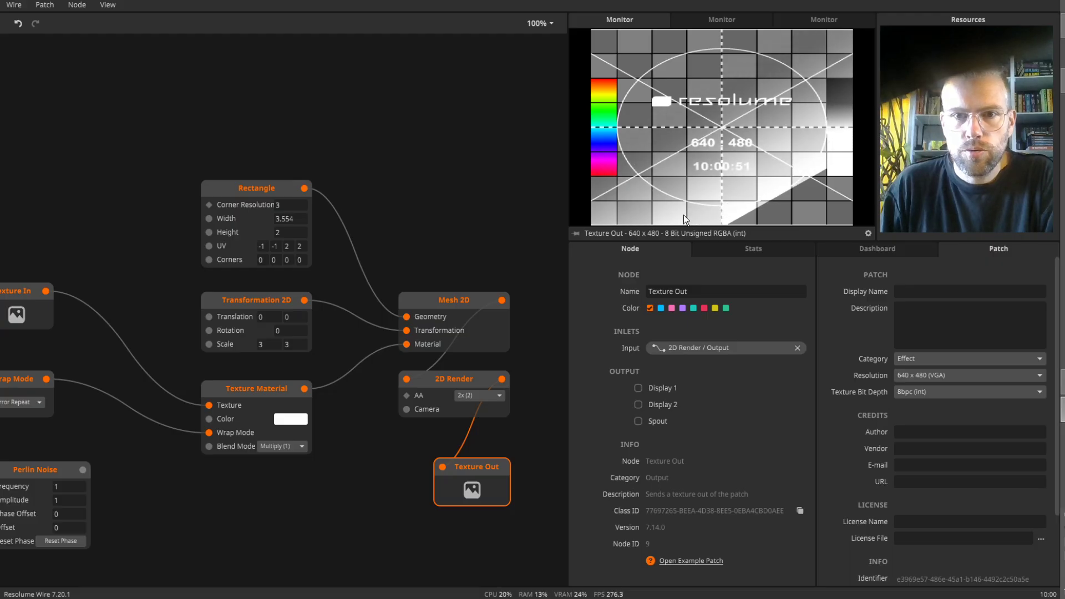
{"action": "left_click", "coordinate": [938, 375]}
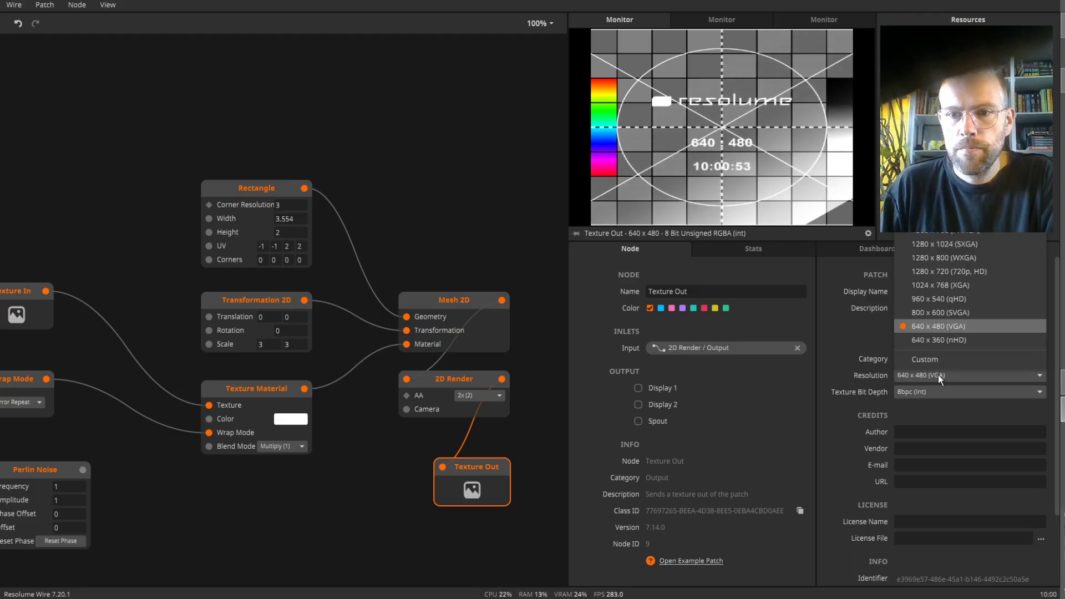
{"action": "left_click", "coordinate": [378, 174]}
- Add a Patch Info node and place it above and to the left of the Texture In node
{"action": "left_click_drag", "start_coordinate": [378, 175], "coordinate": [494, 234]}
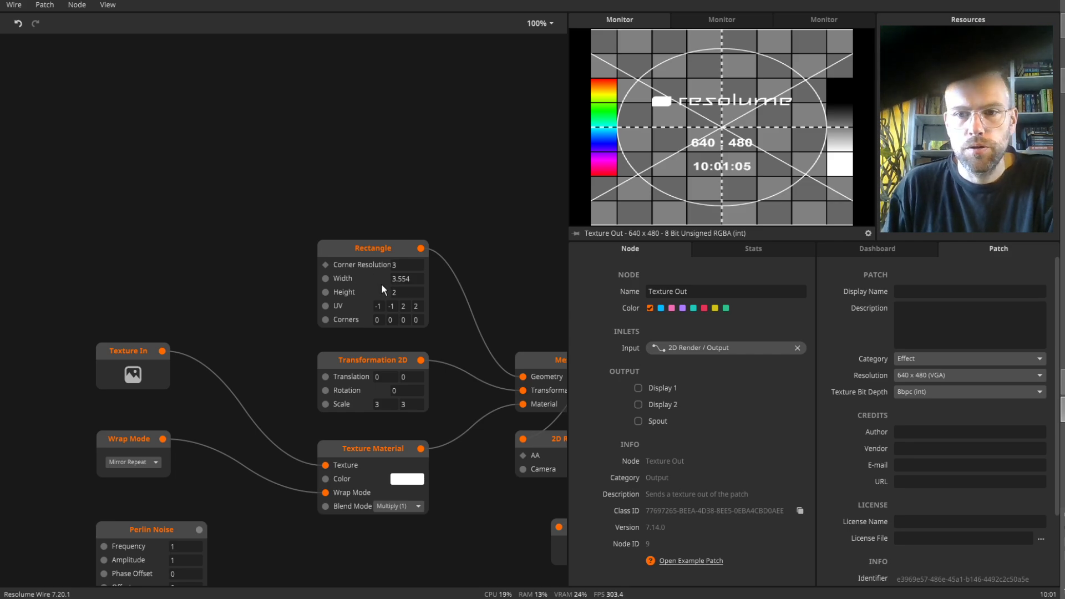
{"action": "left_click_drag", "start_coordinate": [156, 164], "coordinate": [261, 195]}
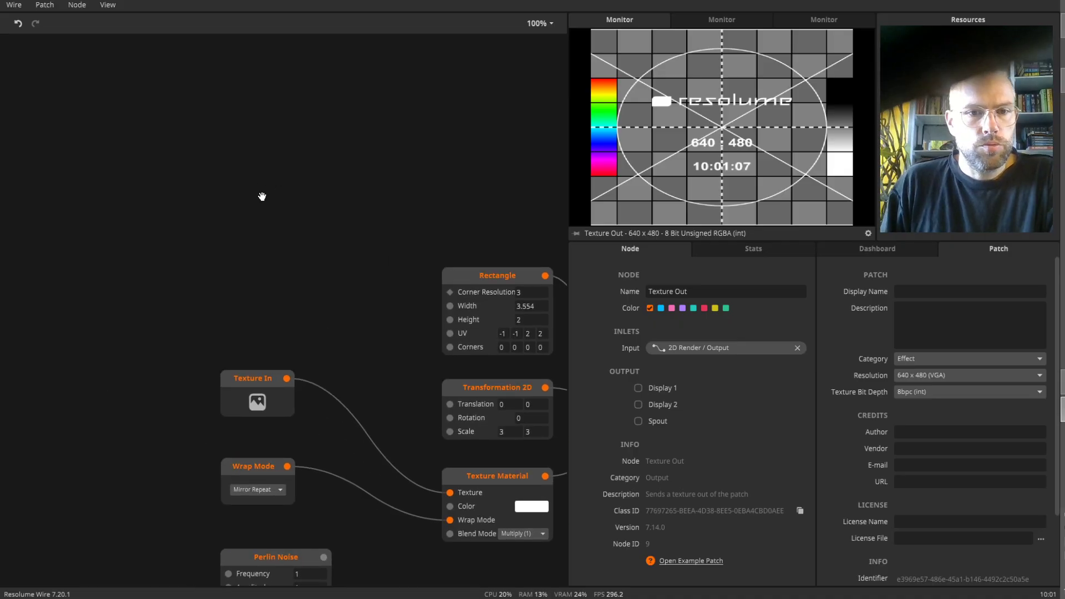
{"action": "double_click", "coordinate": [231, 205]}
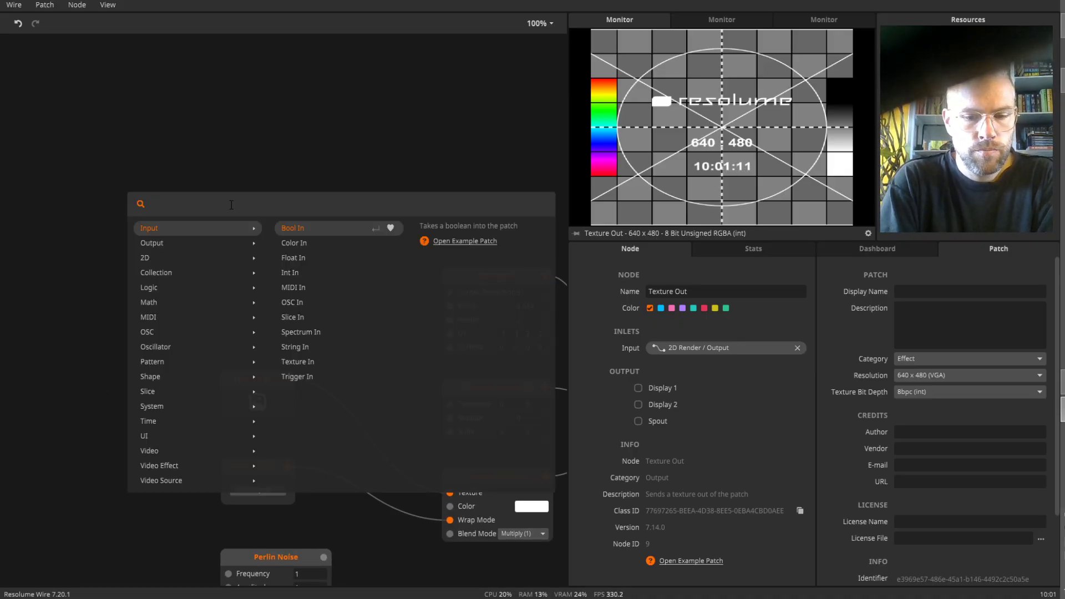
{"action": "type", "text": "inf"}
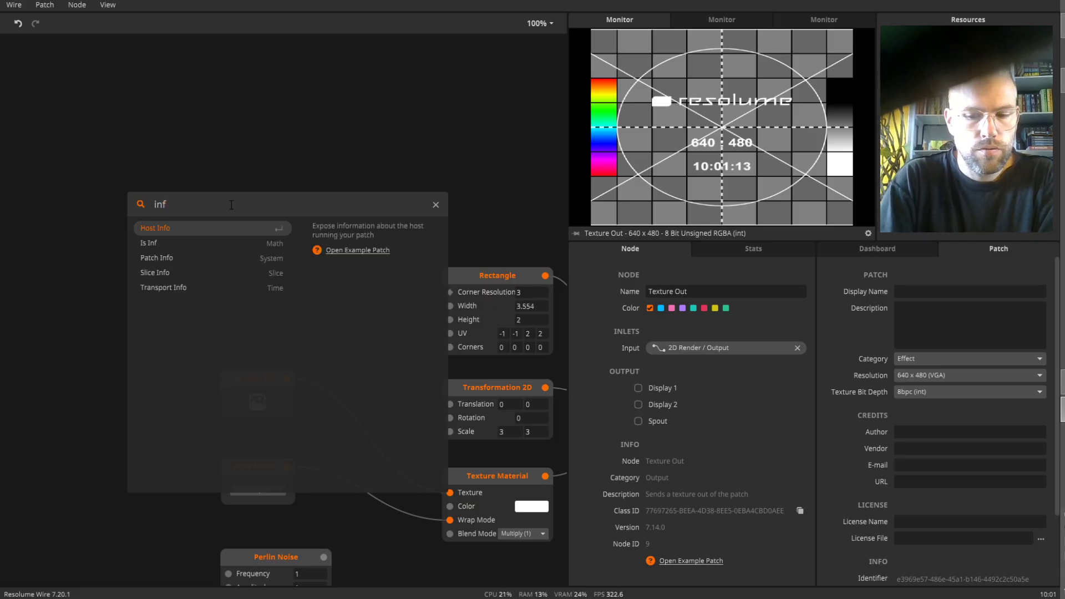
{"action": "key", "text": "Down"}
{"action": "key", "text": "Down"}
{"action": "key", "text": "Return"}
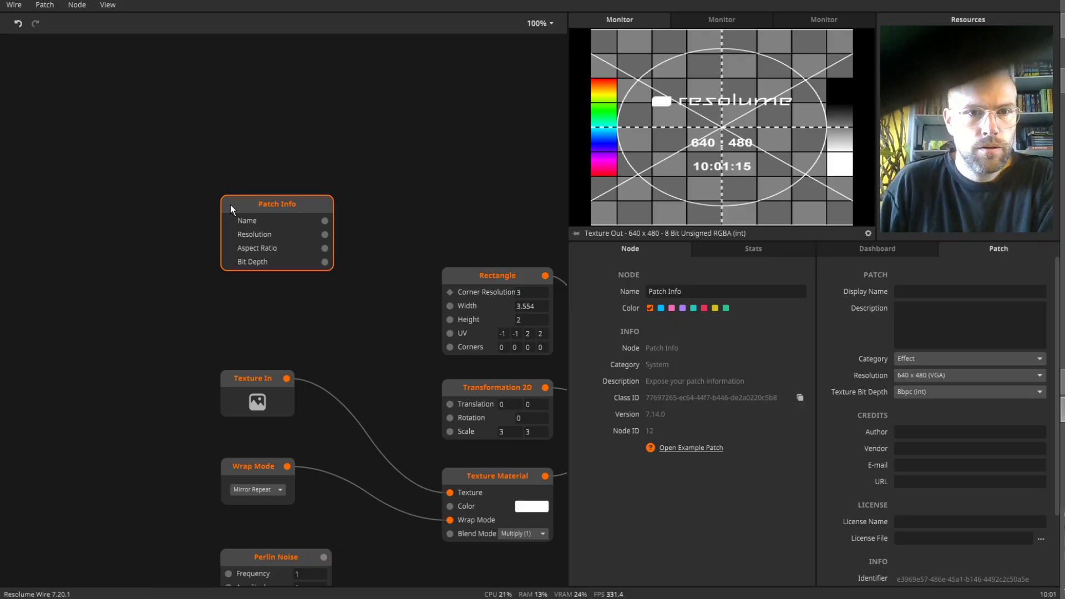
{"action": "left_click_drag", "start_coordinate": [277, 206], "coordinate": [130, 173]}
- Multiply Patch Info's Aspect Ratio by 2 with a new Multiply node and connect the result to the Rectangle's Width
{"action": "mouse_move", "coordinate": [179, 215]}
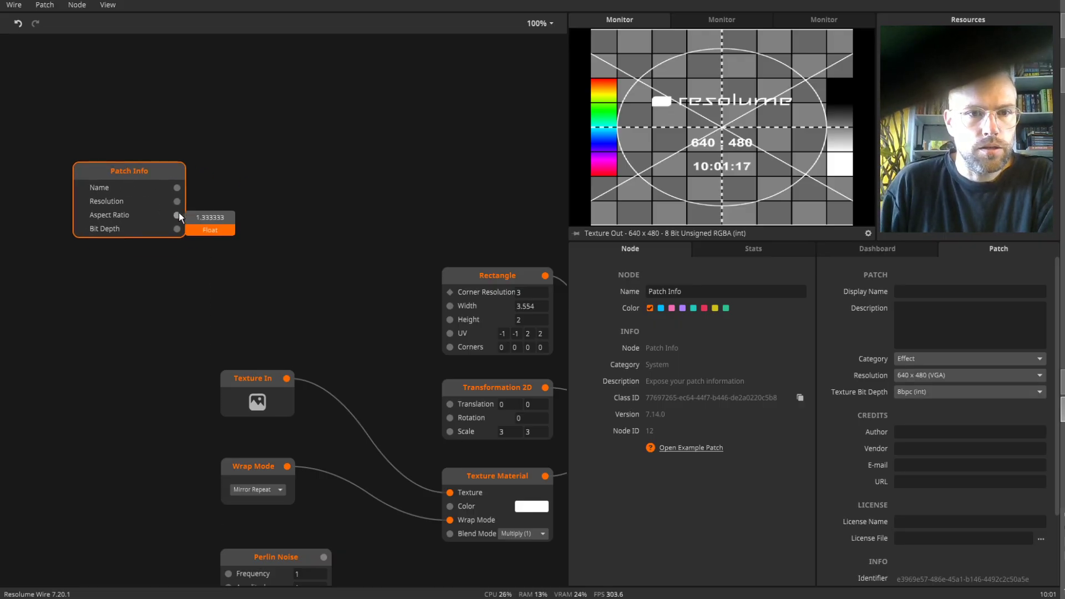
{"action": "left_click_drag", "start_coordinate": [178, 215], "coordinate": [242, 218]}
{"action": "type", "text": "mu"}
{"action": "key", "text": "Return"}
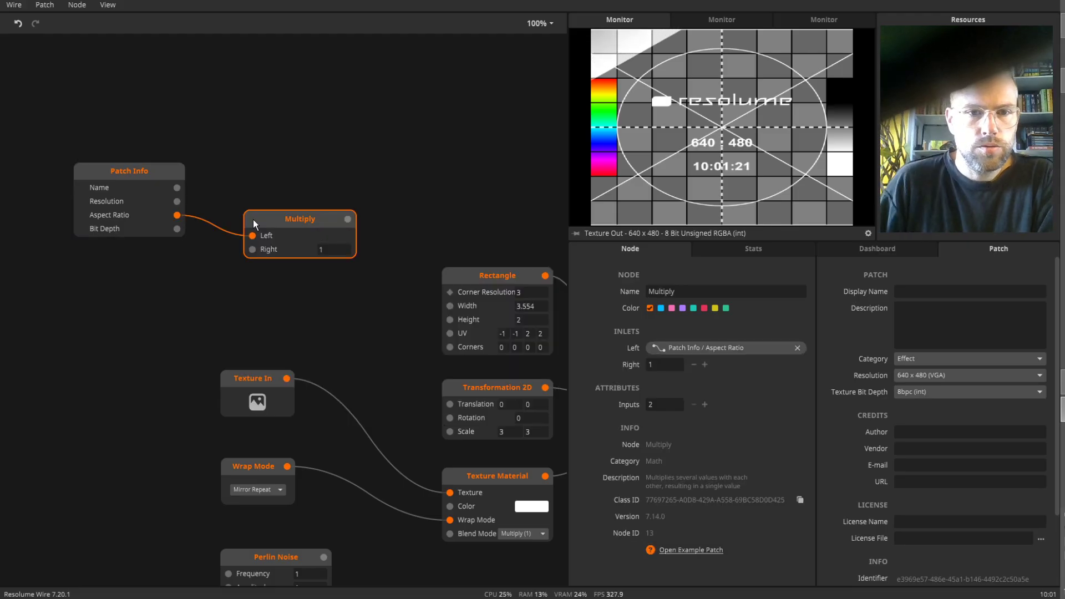
{"action": "left_click", "coordinate": [344, 250]}
{"action": "type", "text": "2"}
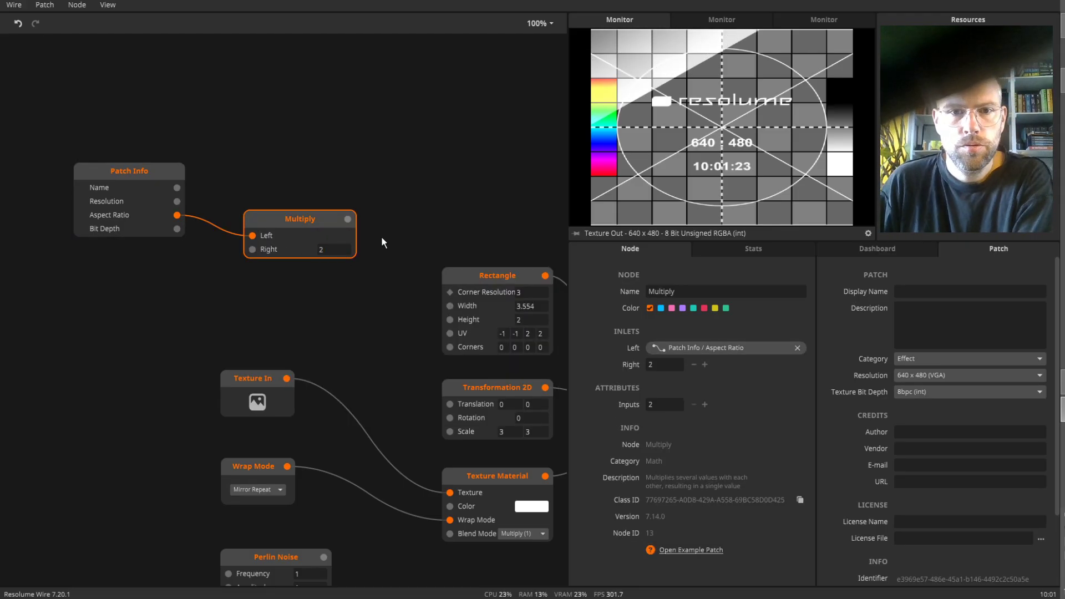
{"action": "left_click_drag", "start_coordinate": [347, 219], "coordinate": [453, 308]}
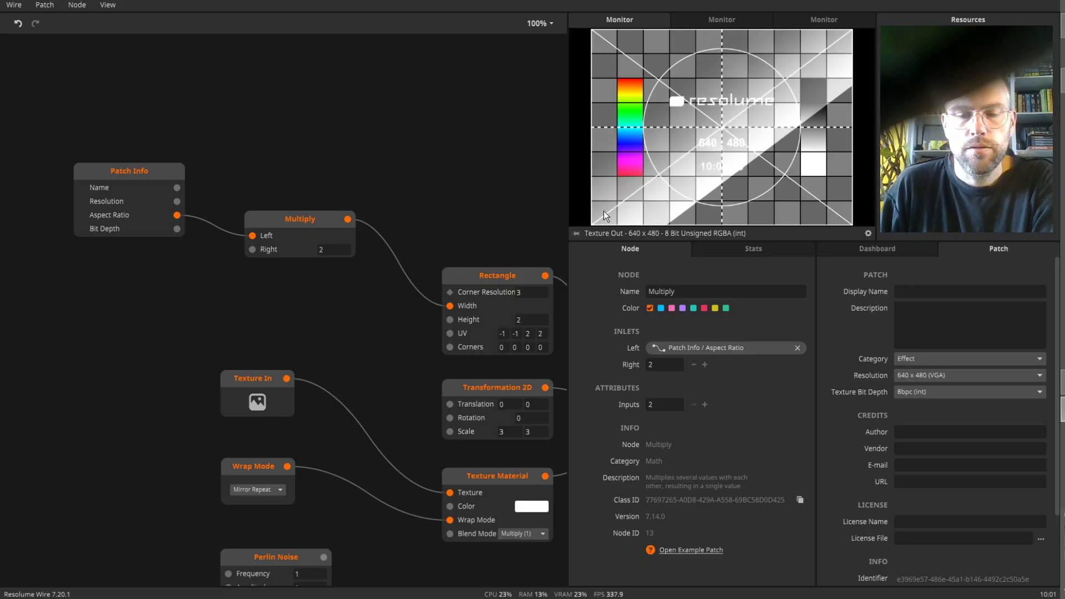
- Rearrange the Multiply and Patch Info nodes at a similar height with a wide gap between them
{"action": "left_click_drag", "start_coordinate": [311, 214], "coordinate": [307, 199]}
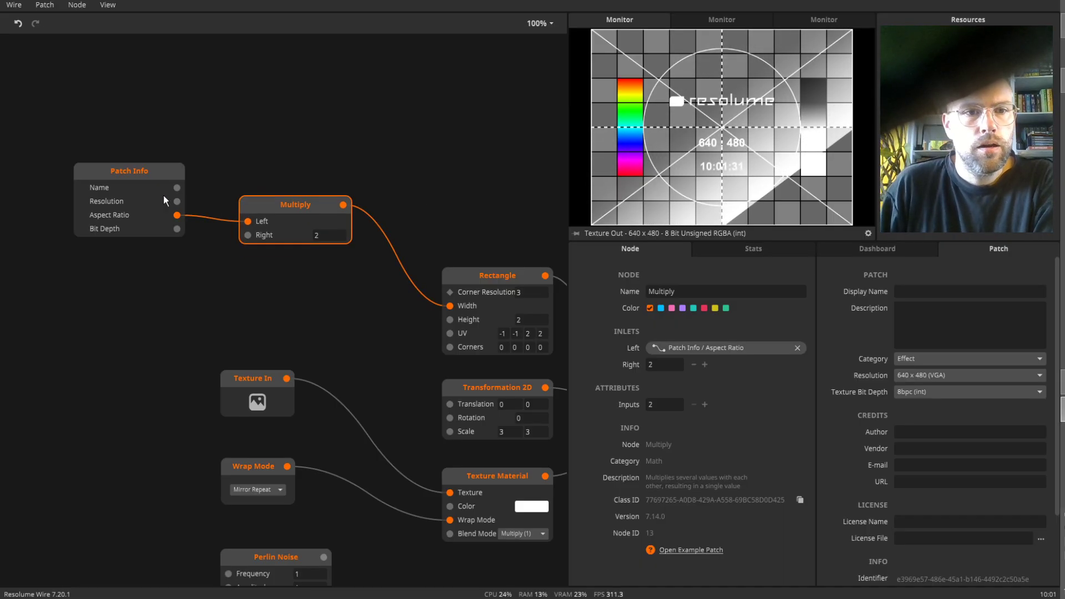
{"action": "left_click_drag", "start_coordinate": [125, 173], "coordinate": [114, 205]}
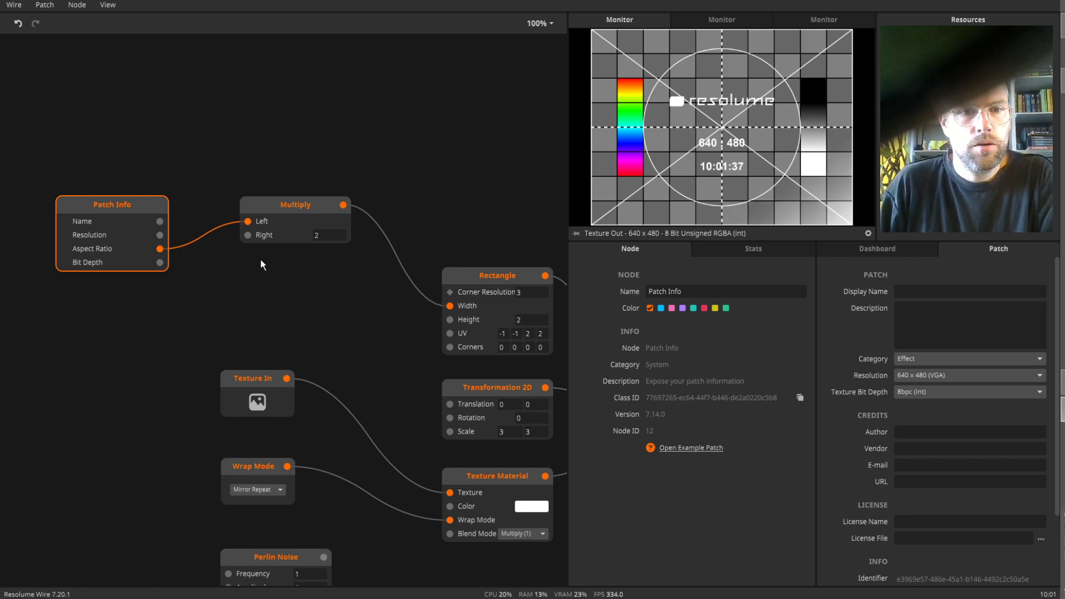
{"action": "left_click_drag", "start_coordinate": [295, 281], "coordinate": [322, 284]}
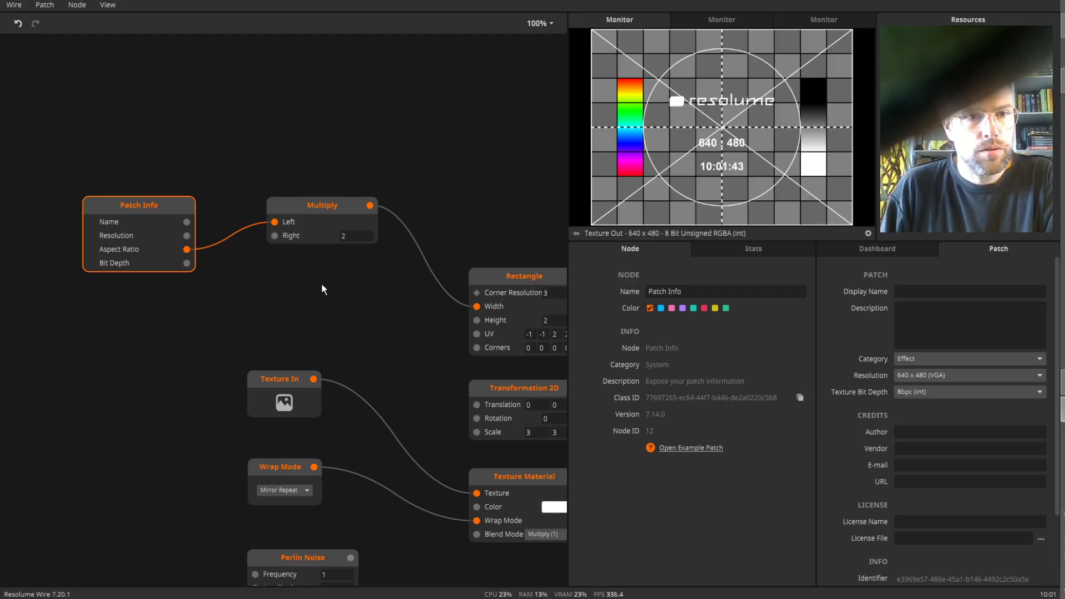
{"action": "left_click_drag", "start_coordinate": [143, 205], "coordinate": [59, 201]}
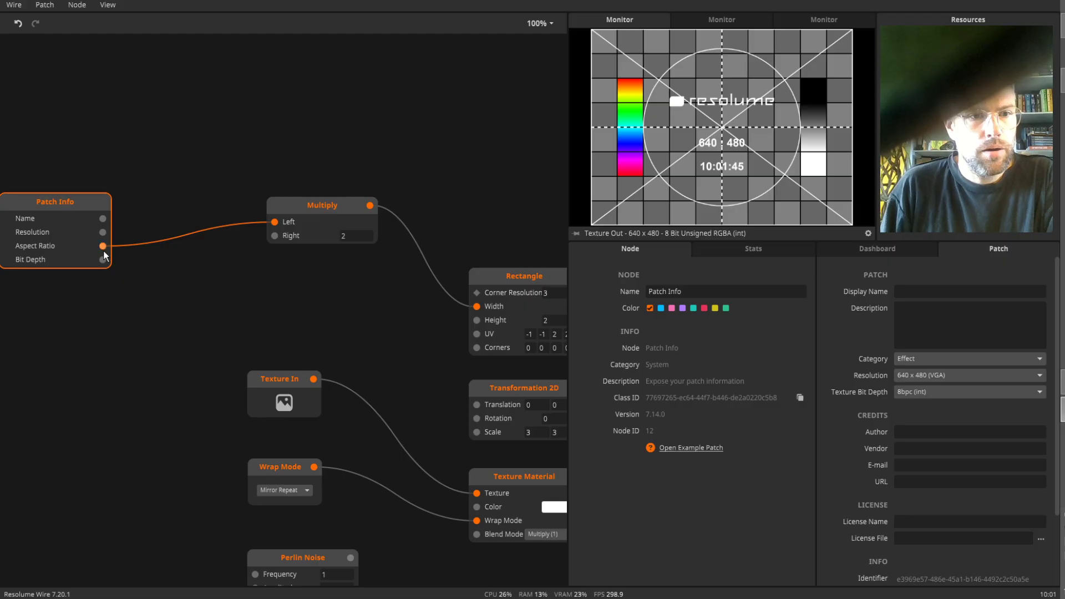
- Add a Greater node fed by Patch Info's Aspect Ratio and place it above the Multiply node
{"action": "left_click_drag", "start_coordinate": [103, 247], "coordinate": [160, 265]}
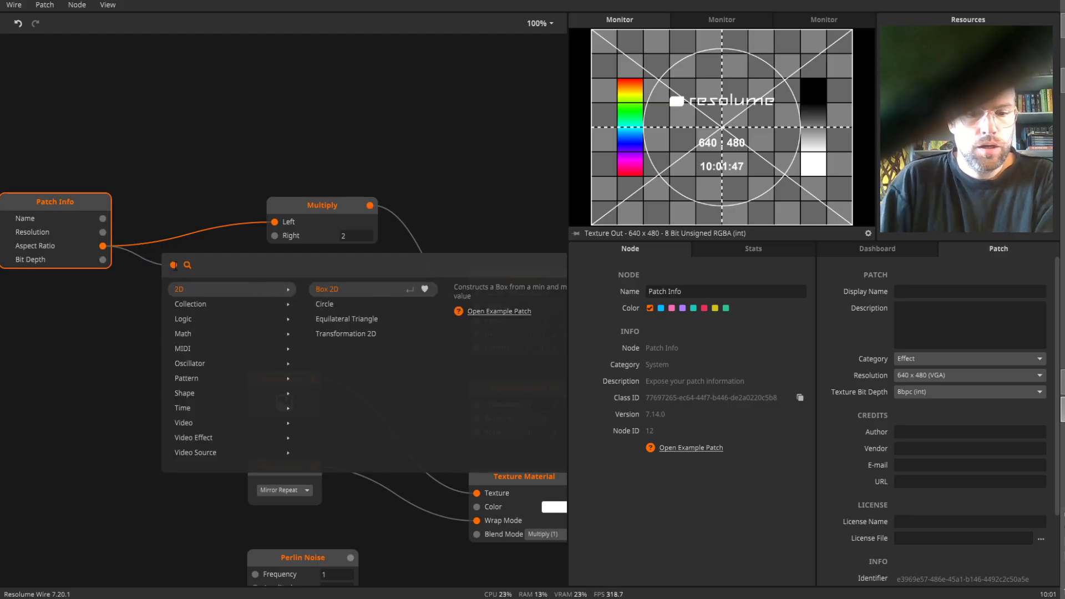
{"action": "type", "text": "gre"}
{"action": "key", "text": "Return"}
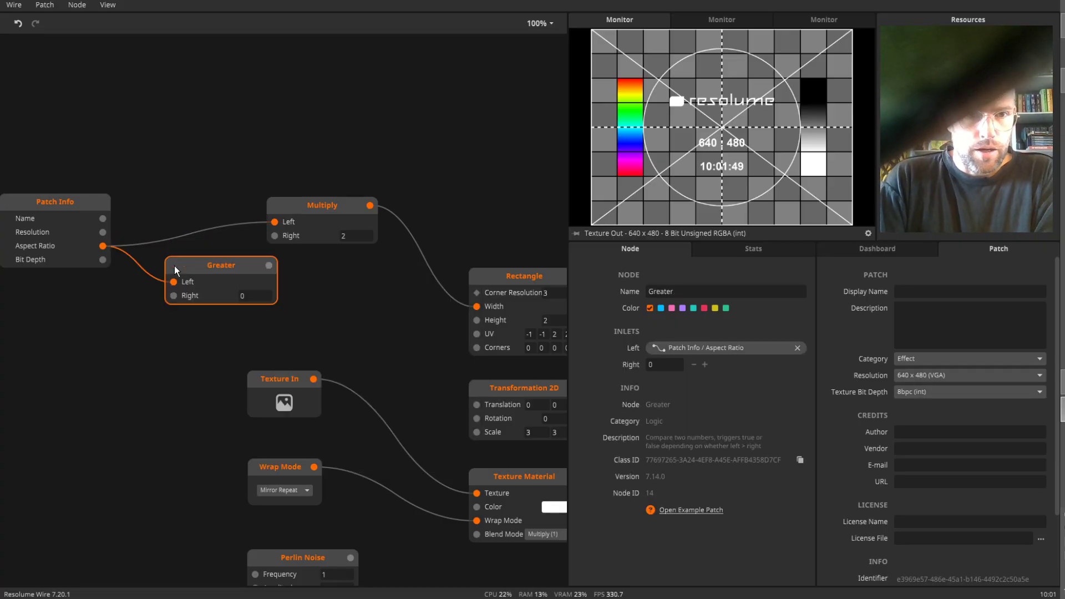
{"action": "left_click_drag", "start_coordinate": [216, 271], "coordinate": [221, 159]}
{"action": "mouse_move", "coordinate": [102, 247]}
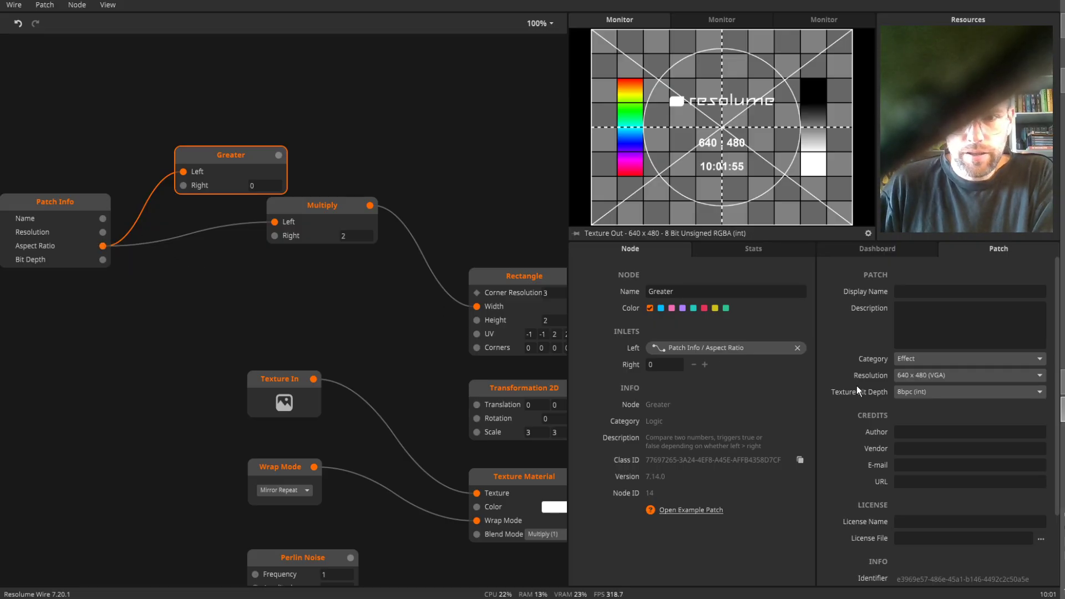
- Set the patch resolution to a custom portrait size of 360 x 640
{"action": "left_click", "coordinate": [942, 372]}
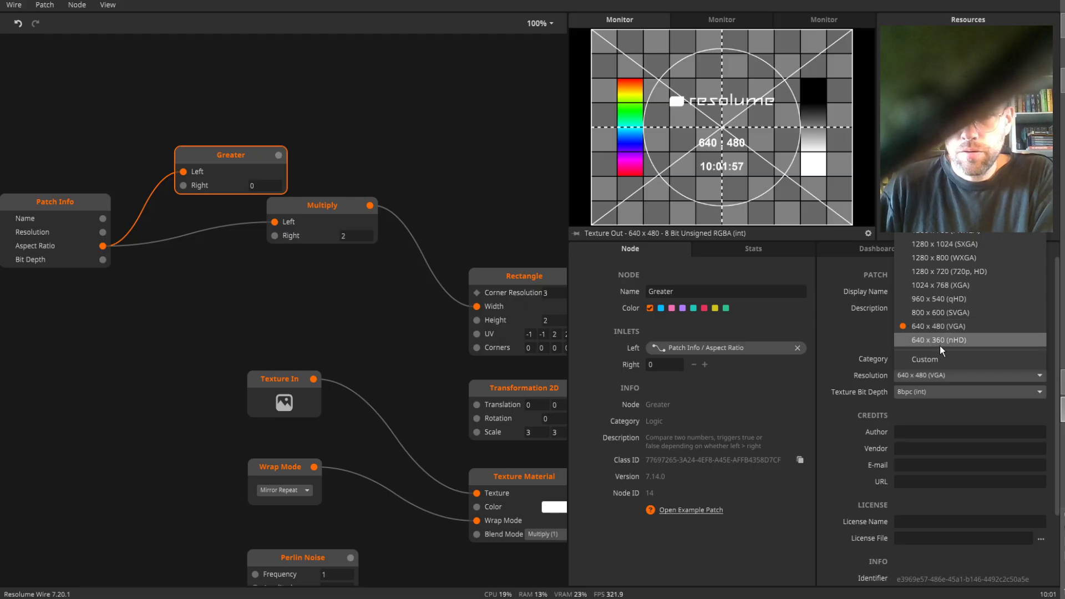
{"action": "left_click", "coordinate": [939, 345]}
{"action": "left_click", "coordinate": [934, 375]}
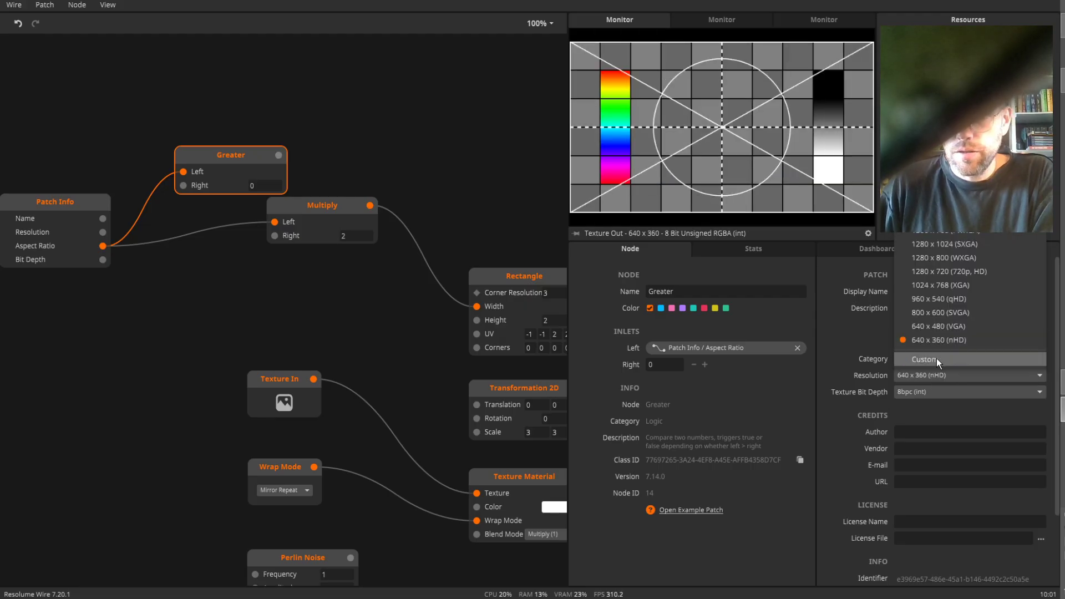
{"action": "left_click", "coordinate": [933, 361]}
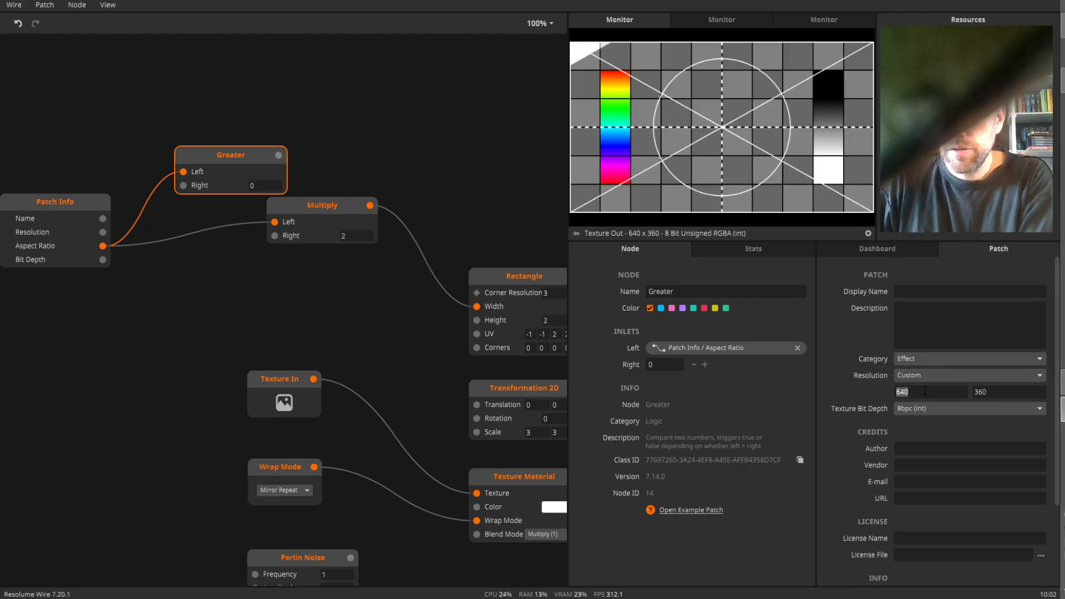
{"action": "left_click", "coordinate": [931, 391]}
{"action": "type", "text": "360"}
{"action": "left_click", "coordinate": [987, 393]}
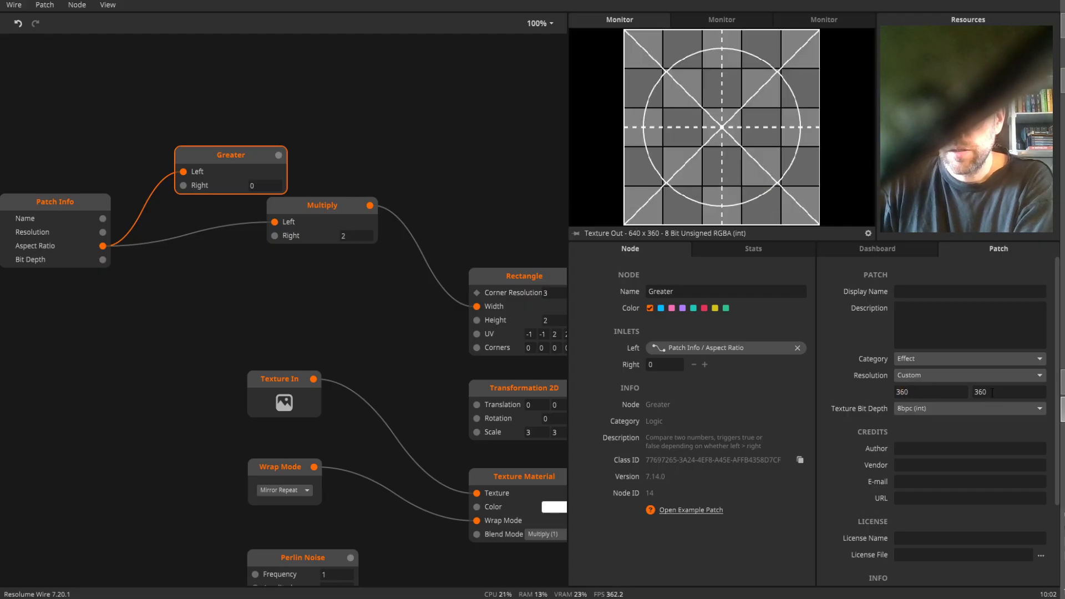
{"action": "type", "text": "640"}
{"action": "key", "text": "Return"}
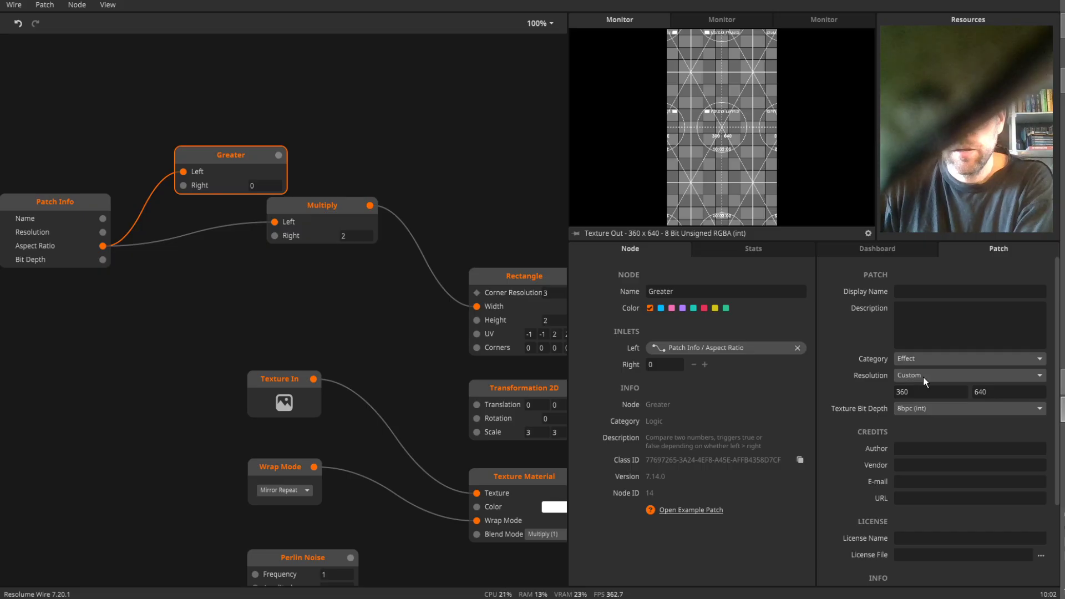
- Check Patch Info's Aspect Ratio value and set the Greater node's Right value to 1
{"action": "left_click", "coordinate": [154, 289]}
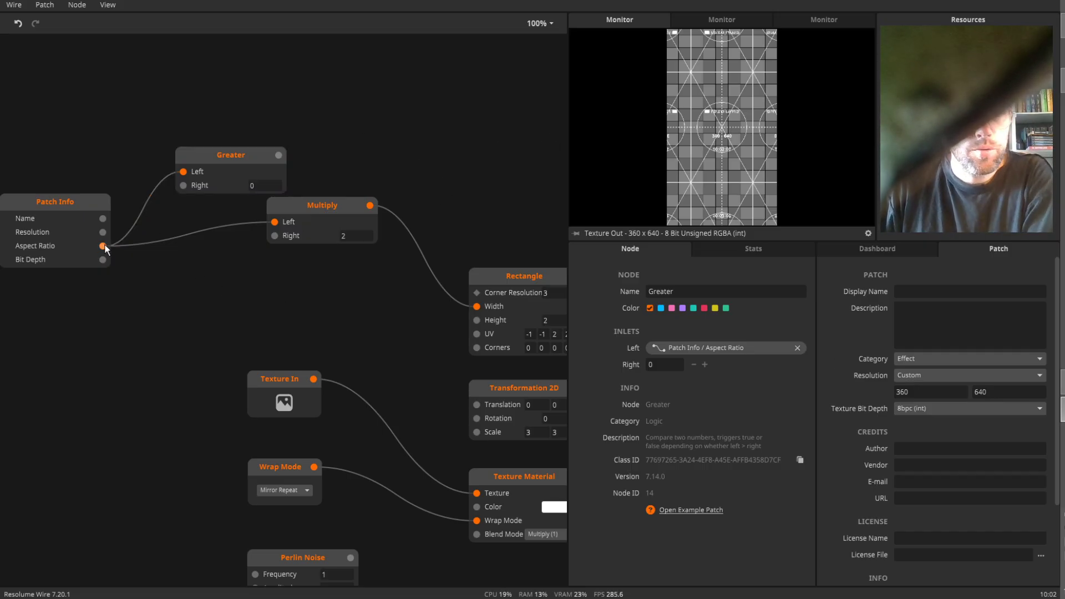
{"action": "mouse_move", "coordinate": [103, 247]}
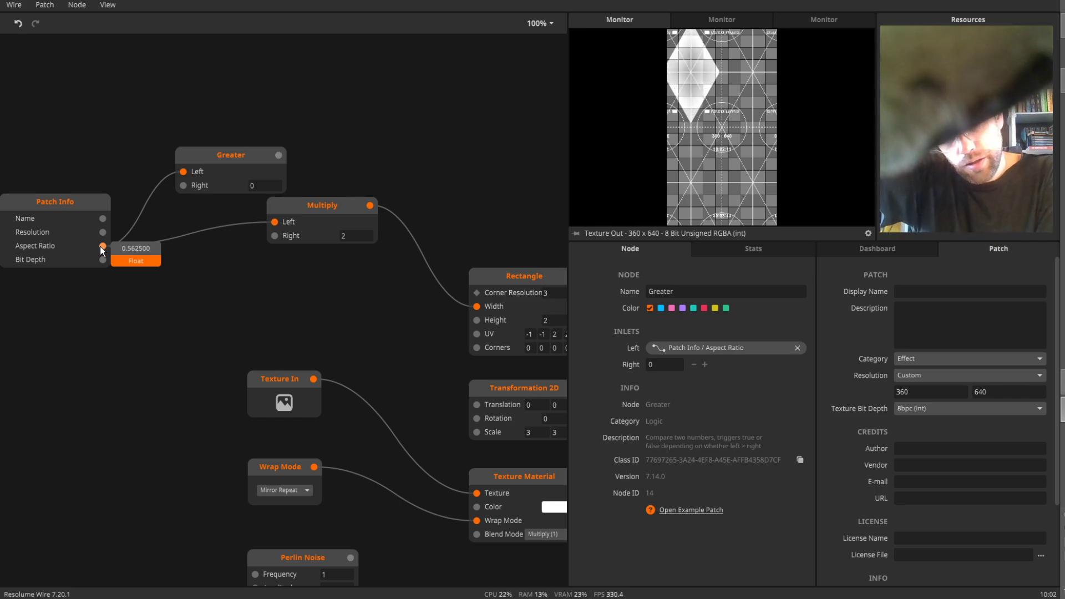
{"action": "left_click", "coordinate": [258, 186]}
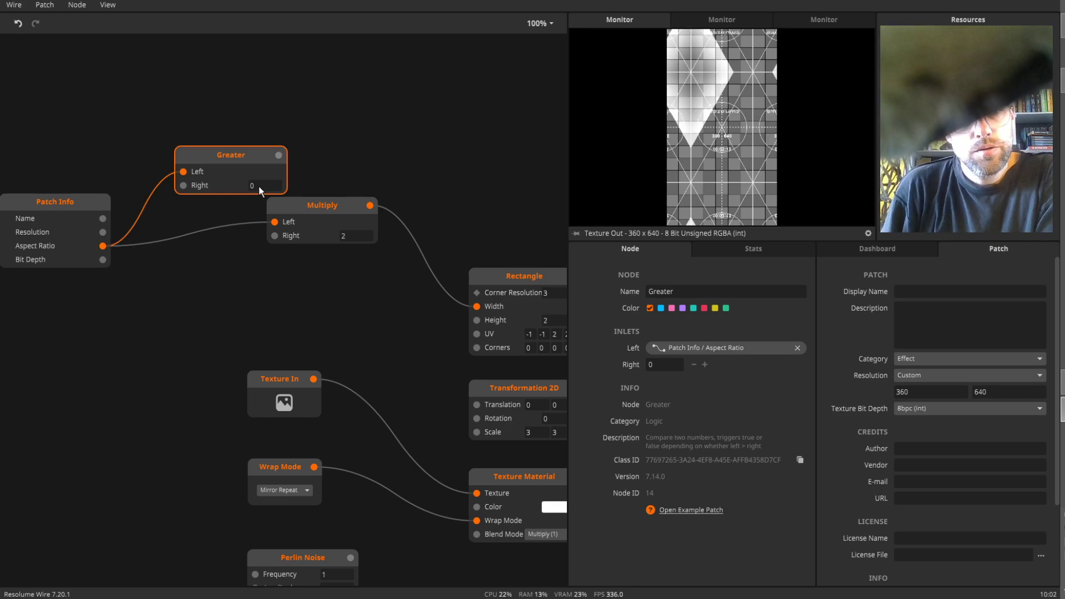
{"action": "type", "text": "1"}
{"action": "key", "text": "Return"}
{"action": "left_click", "coordinate": [327, 148]}
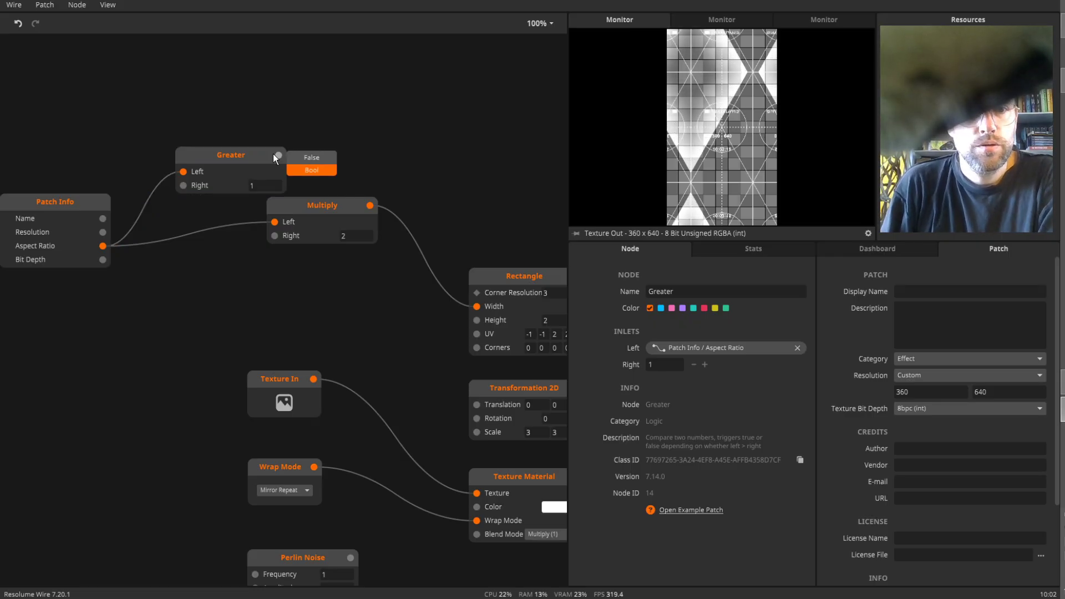
- Move the Multiply node away from the Greater node and shift Greater slightly closer to Patch Info
{"action": "left_click_drag", "start_coordinate": [323, 214], "coordinate": [398, 185]}
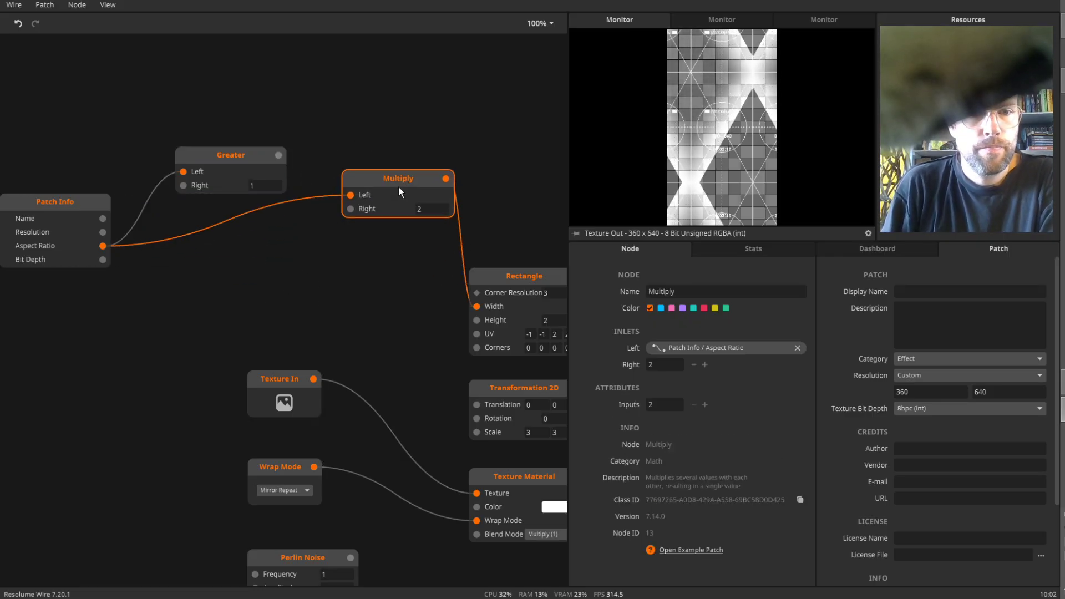
{"action": "mouse_move", "coordinate": [278, 158]}
{"action": "left_click_drag", "start_coordinate": [231, 150], "coordinate": [227, 158]}
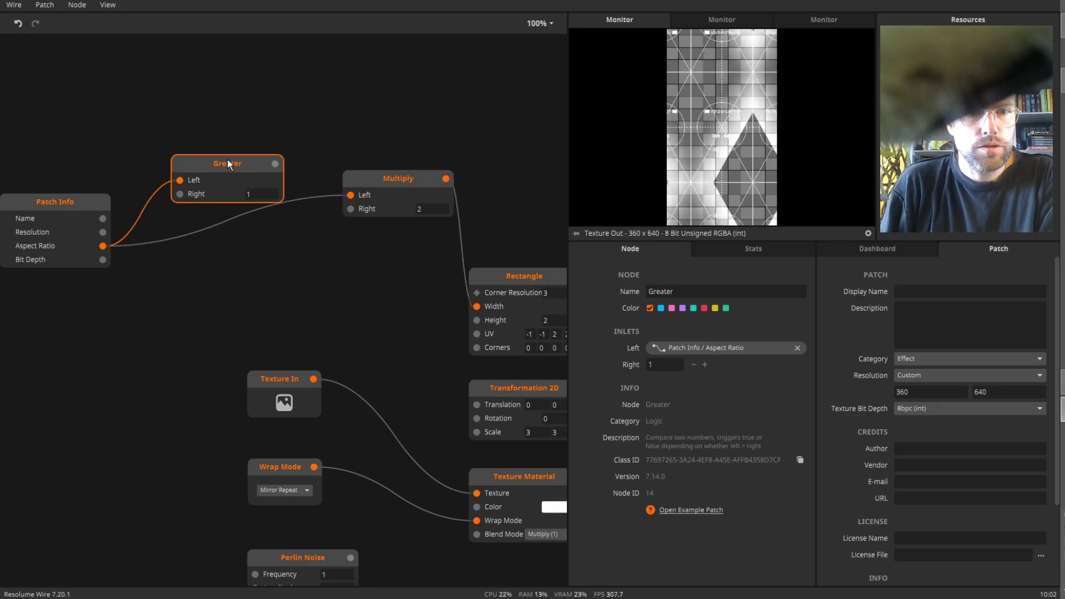
- Add a Switch node selected by Greater's output and feed Patch Info's Aspect Ratio into its Case True inlet
{"action": "double_click", "coordinate": [213, 271]}
{"action": "type", "text": "sw"}
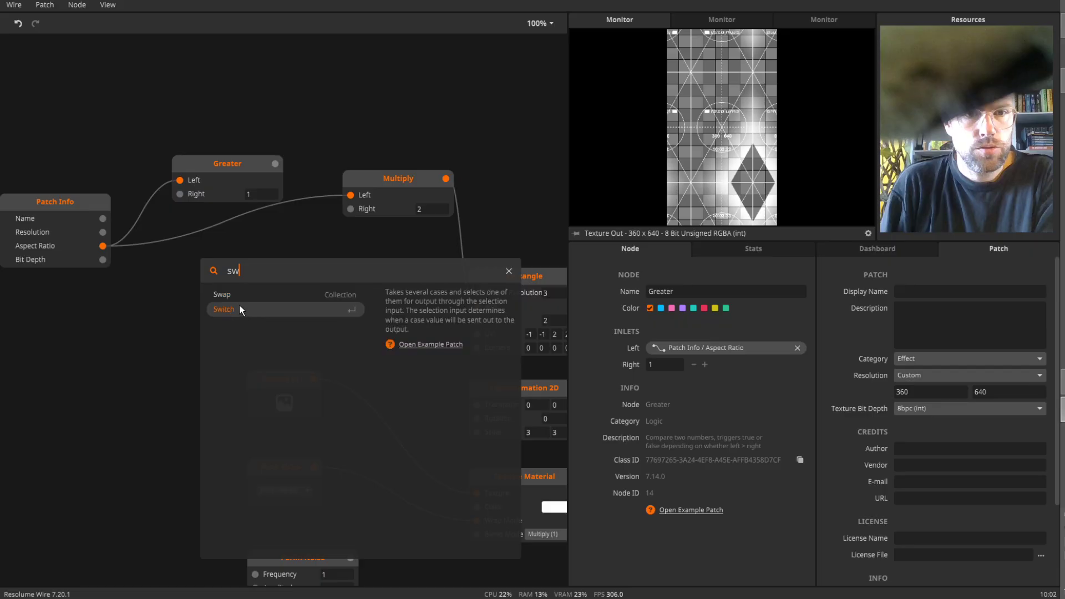
{"action": "left_click", "coordinate": [238, 307]}
{"action": "left_click_drag", "start_coordinate": [275, 164], "coordinate": [210, 254]}
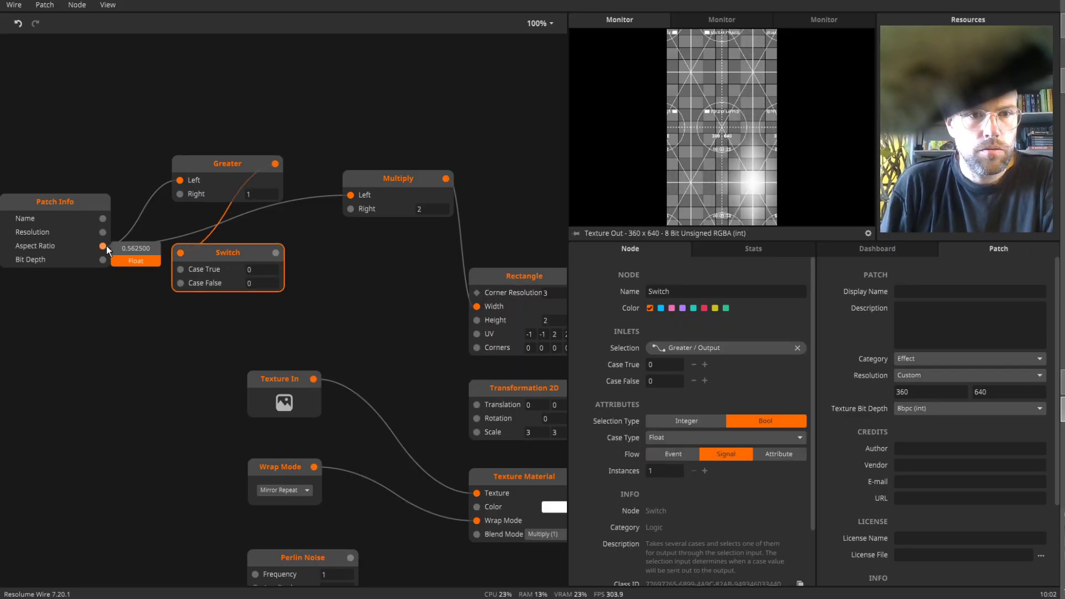
{"action": "left_click_drag", "start_coordinate": [105, 246], "coordinate": [182, 270]}
- Try a 1 / x node on the Switch's output, placed directly beneath the Switch, and delete it again
{"action": "left_click_drag", "start_coordinate": [241, 254], "coordinate": [324, 257]}
{"action": "type", "text": "n"}
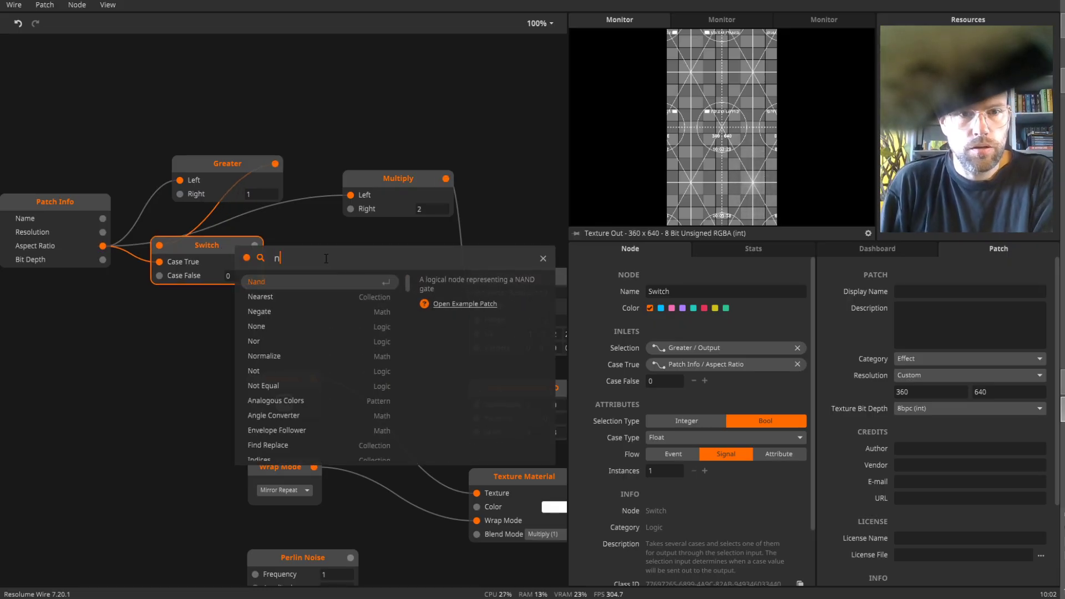
{"action": "key", "text": "BackSpace"}
{"action": "type", "text": "x"}
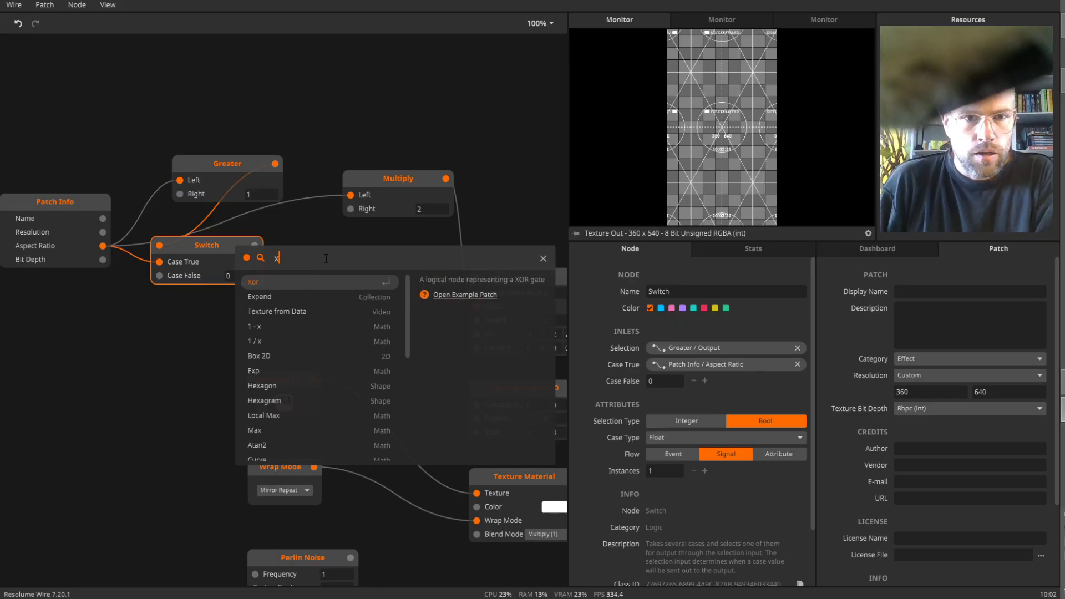
{"action": "left_click", "coordinate": [268, 337]}
{"action": "left_click_drag", "start_coordinate": [377, 262], "coordinate": [217, 302]}
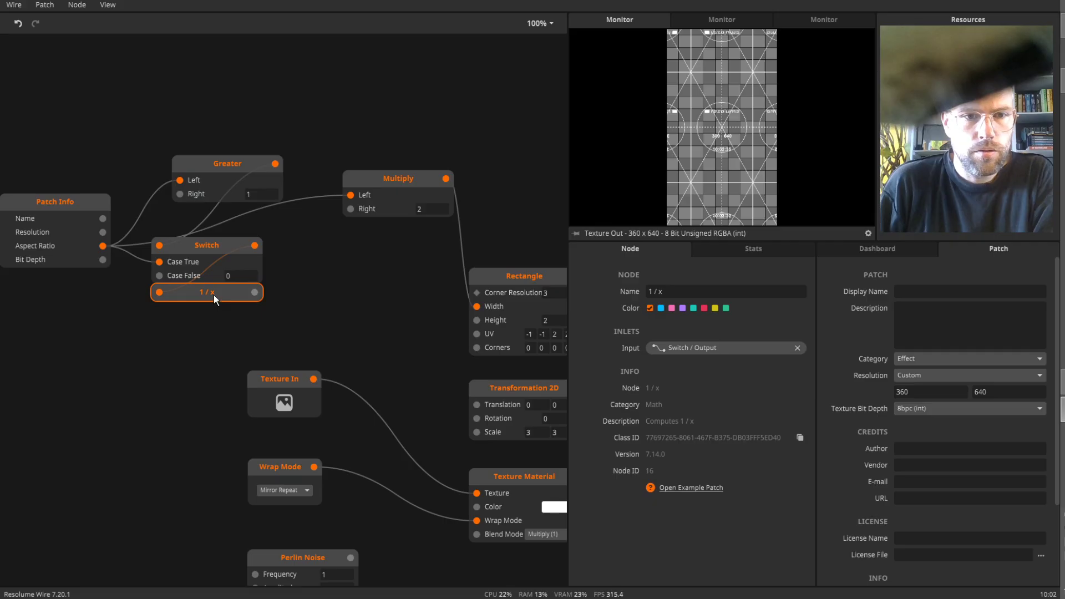
{"action": "key", "text": "Delete"}
- Feed the Switch's output into a 1 - x node placed beneath it
{"action": "left_click_drag", "start_coordinate": [255, 245], "coordinate": [176, 302]}
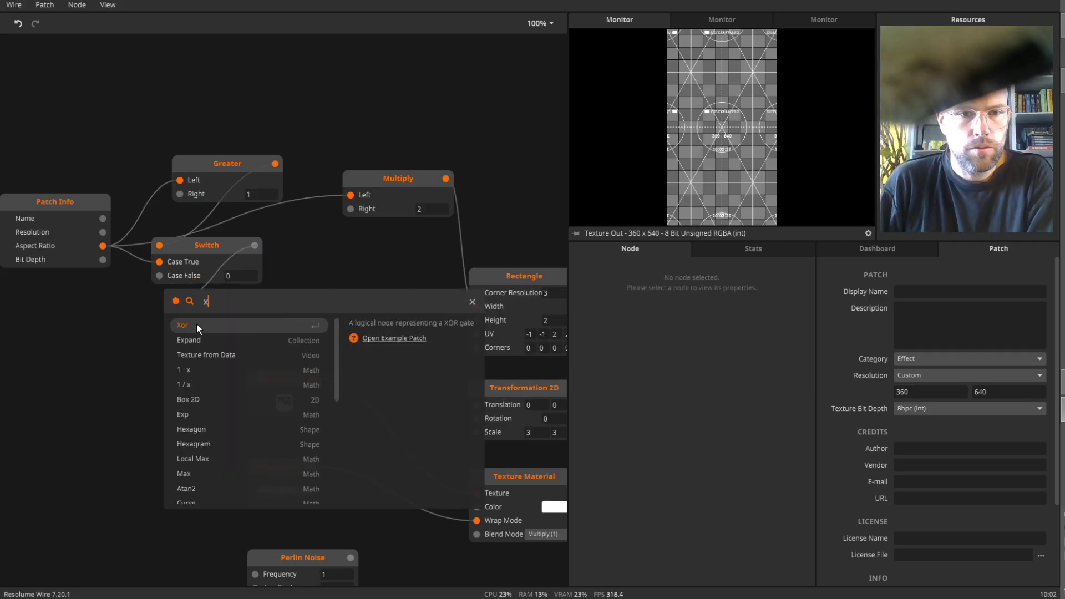
{"action": "left_click", "coordinate": [194, 370]}
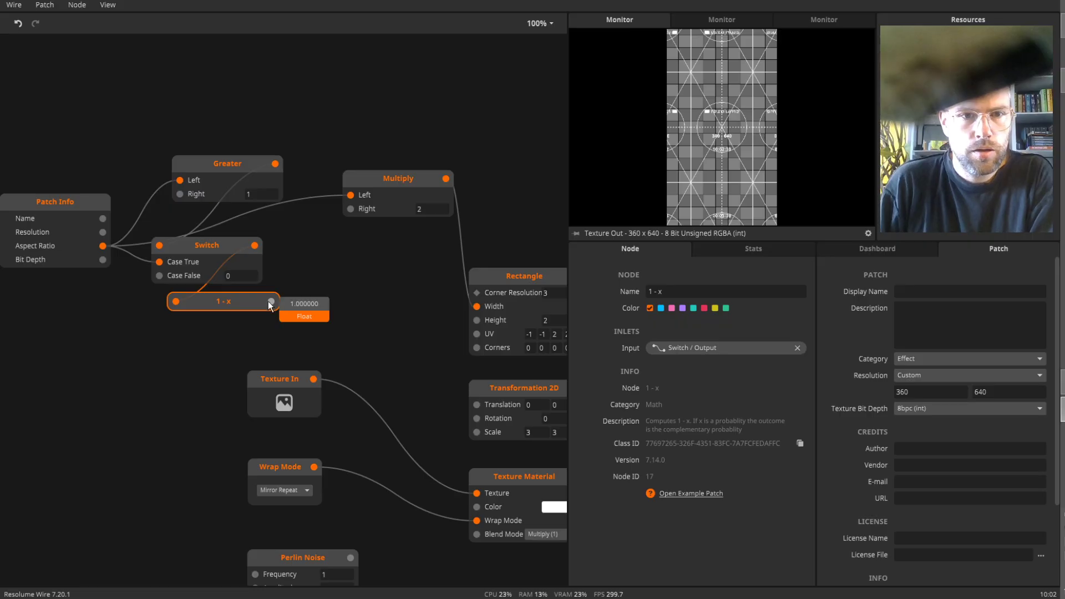
{"action": "left_click_drag", "start_coordinate": [245, 302], "coordinate": [236, 302]}
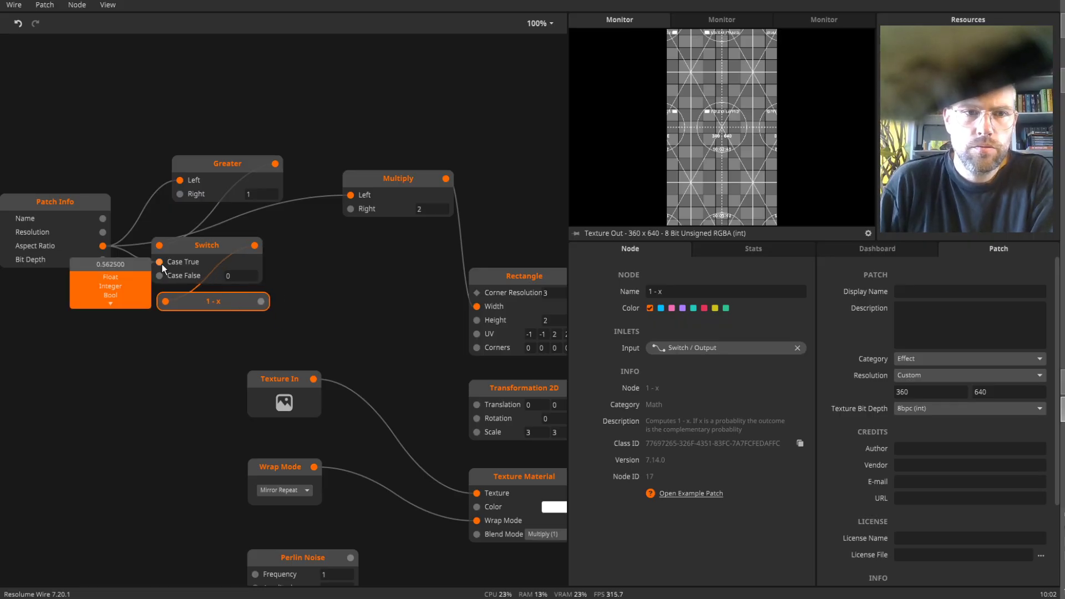
- Reroute the Aspect Ratio connection to the Switch's Case False inlet and shift the Greater node slightly toward Patch Info
{"action": "mouse_move", "coordinate": [257, 244]}
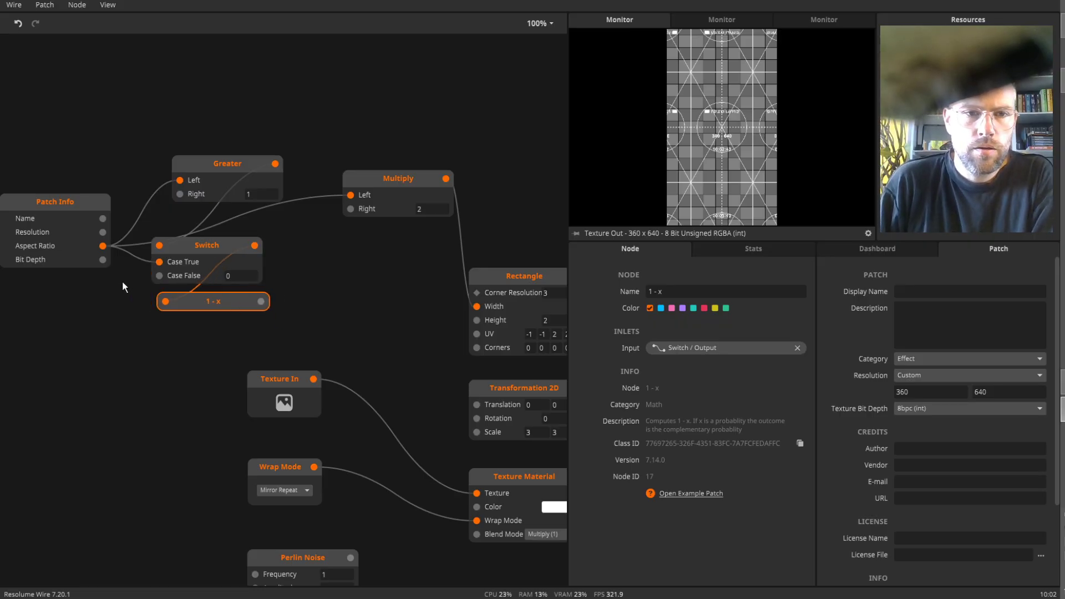
{"action": "left_click_drag", "start_coordinate": [159, 262], "coordinate": [159, 276]}
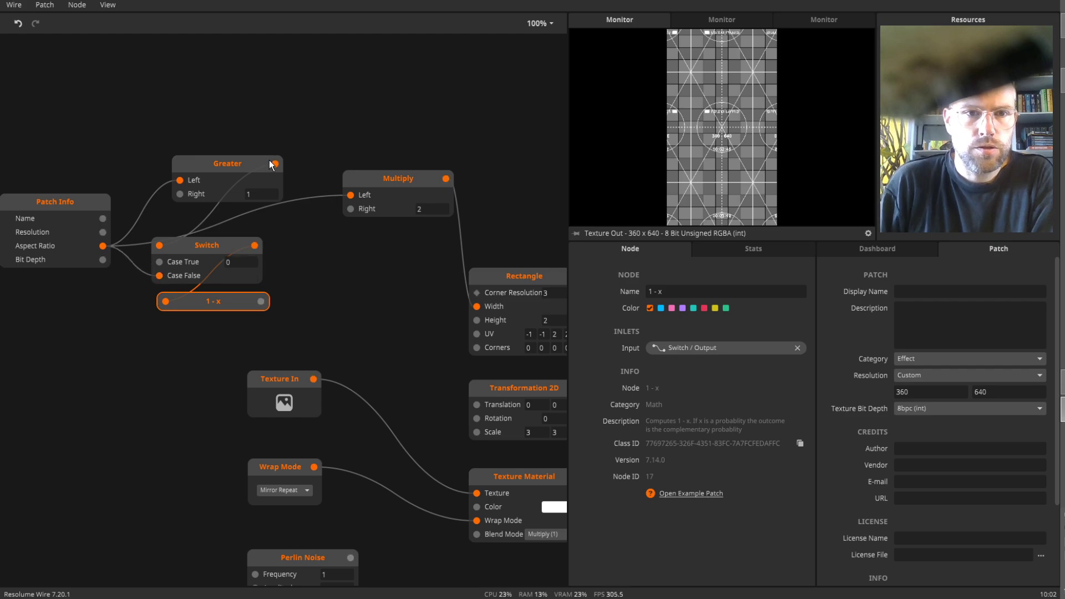
{"action": "left_click_drag", "start_coordinate": [252, 164], "coordinate": [238, 167]}
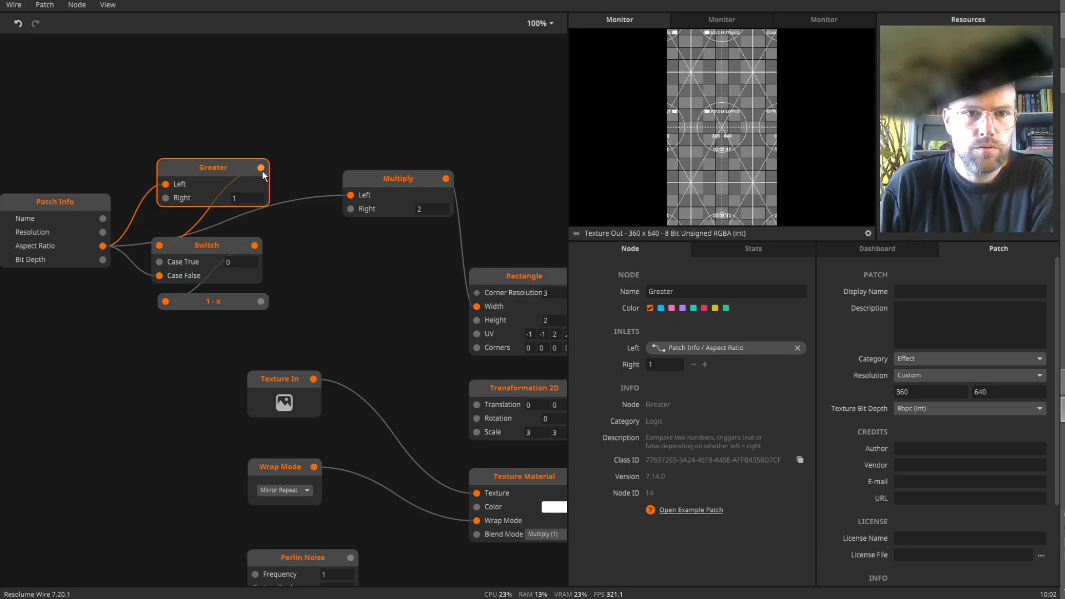
- Replace the 1 - x node with a 1 / x node fed by the Switch's output
{"action": "left_click", "coordinate": [235, 301]}
{"action": "key", "text": "Delete"}
{"action": "left_click_drag", "start_coordinate": [254, 245], "coordinate": [207, 287]}
{"action": "type", "text": "x"}
{"action": "left_click", "coordinate": [197, 382]}
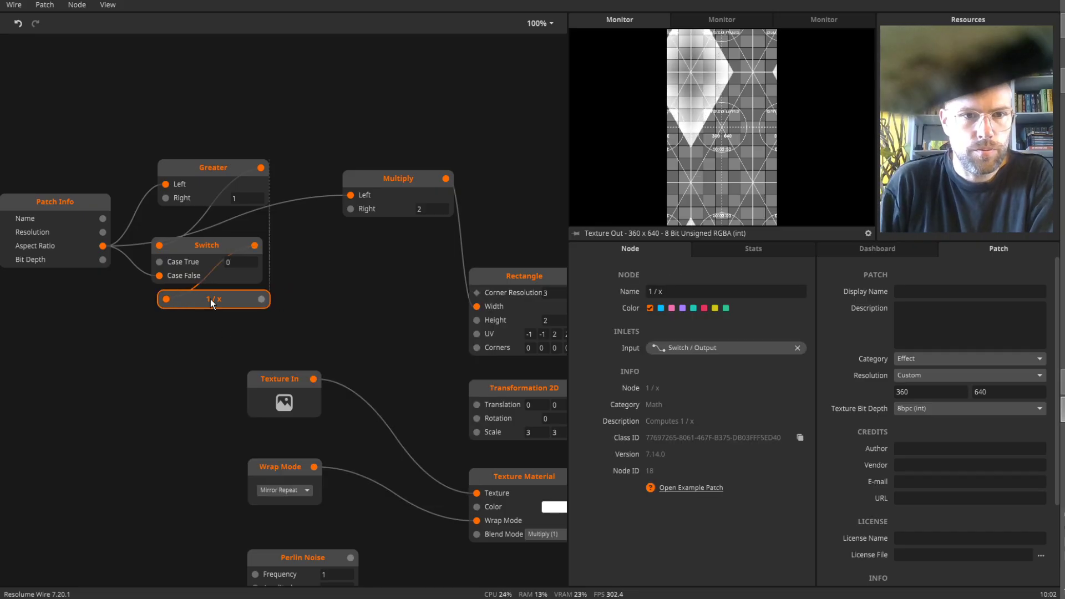
- Drive the Rectangle's Height from the 1 / x output and replace its Width connection with a fixed value of 2
{"action": "mouse_move", "coordinate": [263, 299]}
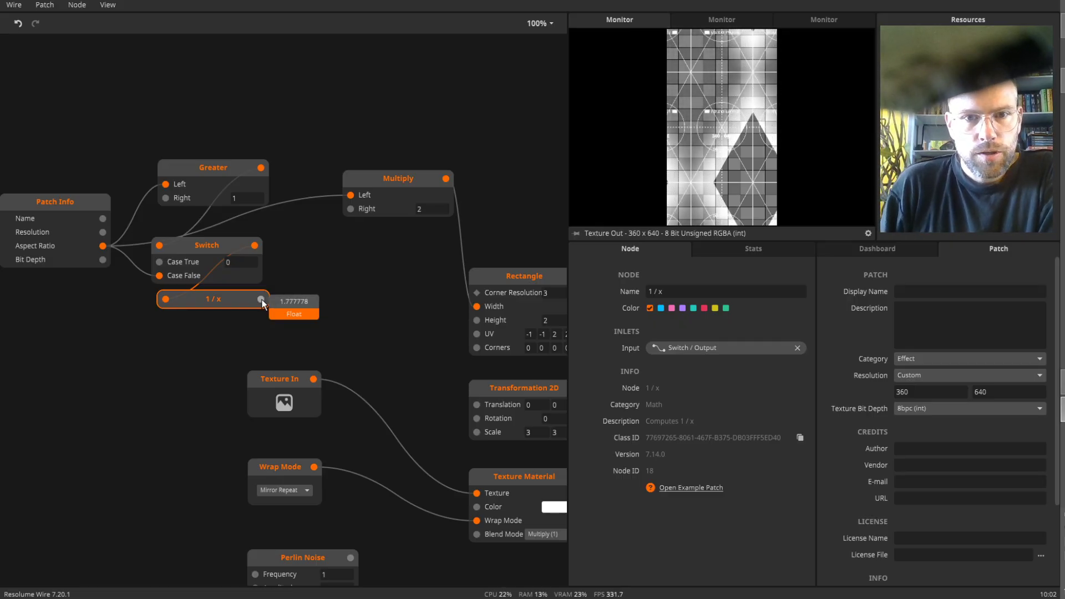
{"action": "left_click_drag", "start_coordinate": [260, 300], "coordinate": [472, 321]}
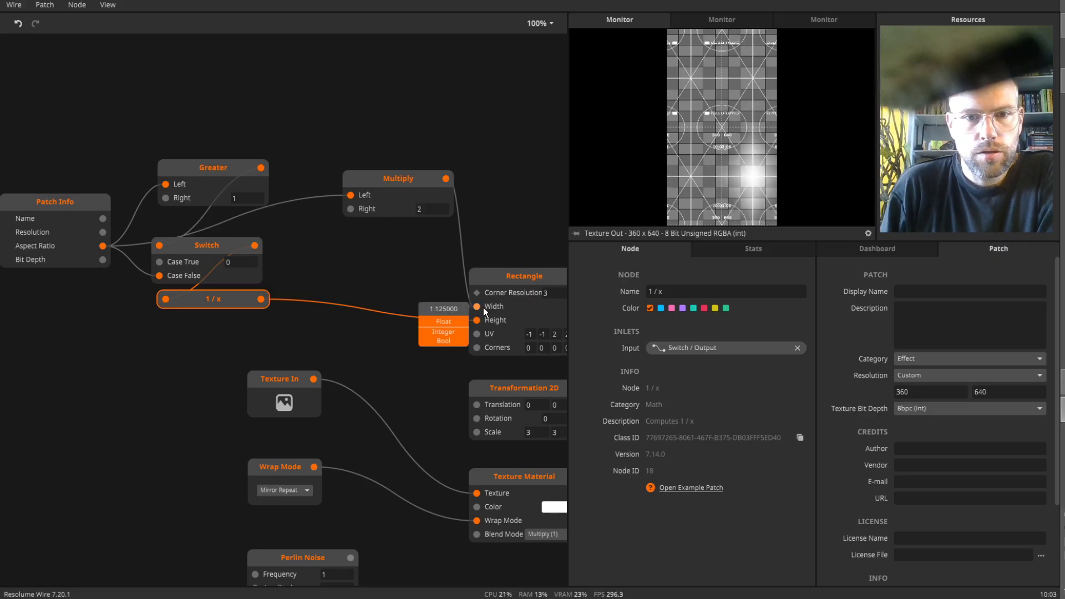
{"action": "left_click_drag", "start_coordinate": [483, 308], "coordinate": [551, 305]}
{"action": "key", "text": "Escape"}
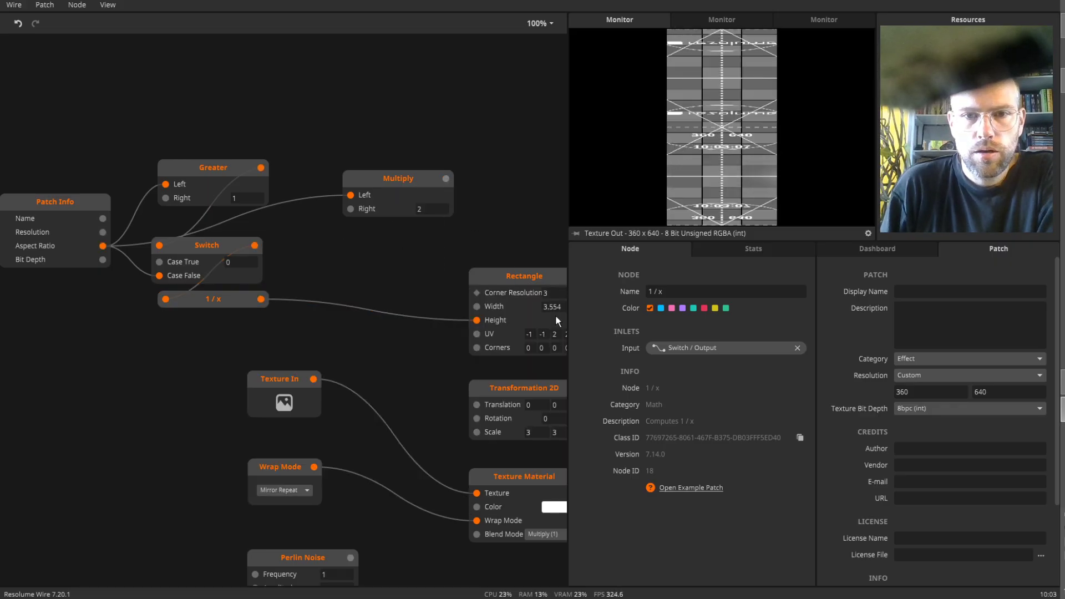
{"action": "left_click", "coordinate": [561, 308]}
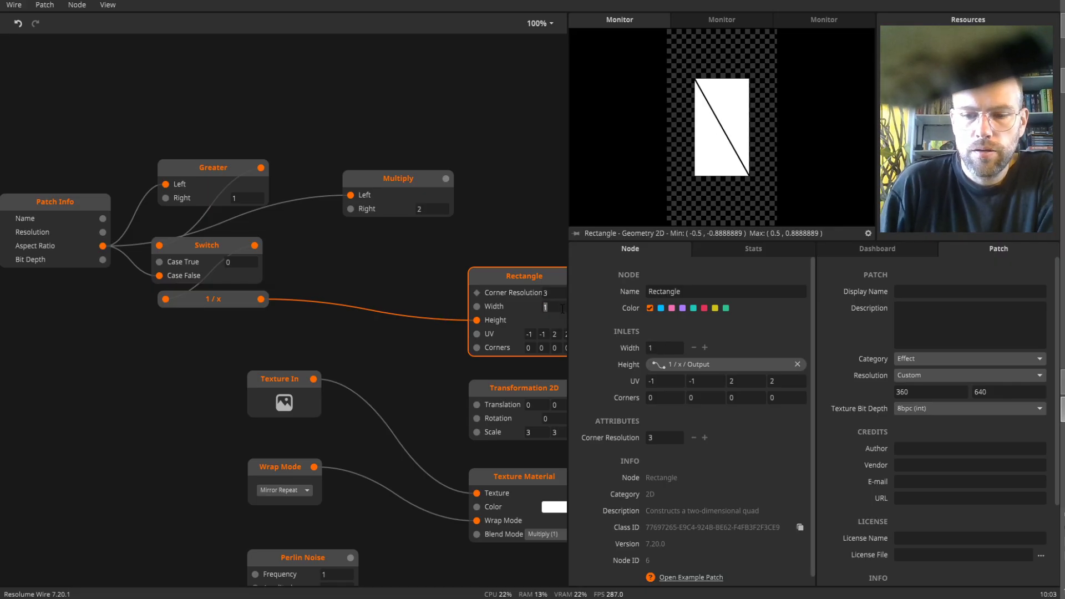
{"action": "type", "text": "2"}
{"action": "key", "text": "Return"}
- Insert a Multiply node with a Right value of 2 between 1 / x and the Rectangle's Height, spaced clear of the Rectangle
{"action": "double_click", "coordinate": [365, 308]}
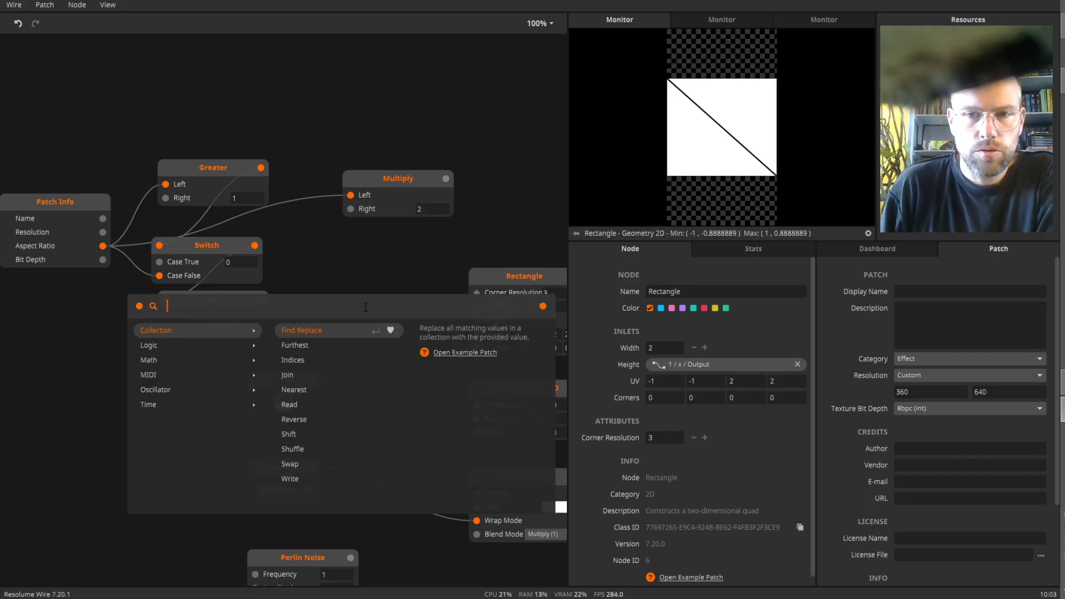
{"action": "type", "text": "mul"}
{"action": "key", "text": "Return"}
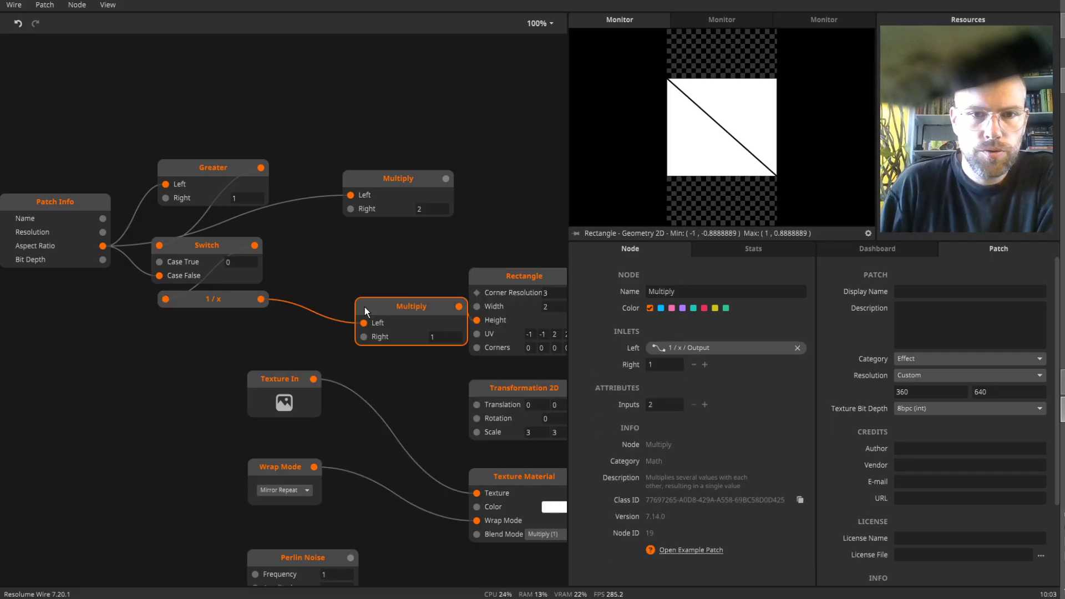
{"action": "left_click", "coordinate": [446, 336]}
{"action": "key", "text": "Return"}
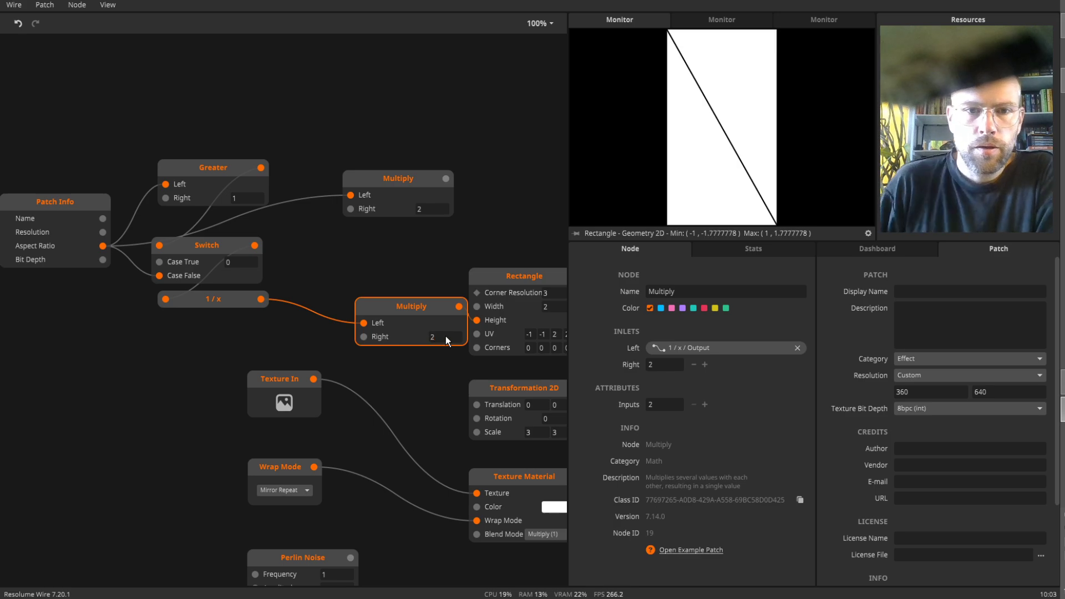
{"action": "left_click_drag", "start_coordinate": [421, 311], "coordinate": [388, 313]}
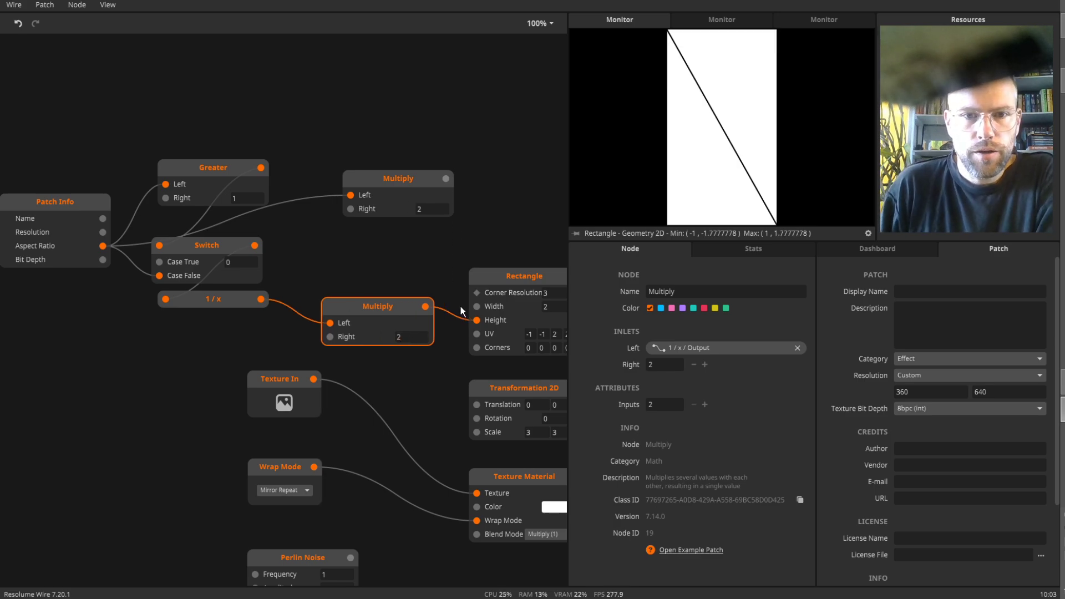
- Move the Multiply node fed by Aspect Ratio up above Greater and align the 1 / x node under the Switch
{"action": "left_click_drag", "start_coordinate": [410, 181], "coordinate": [389, 105]}
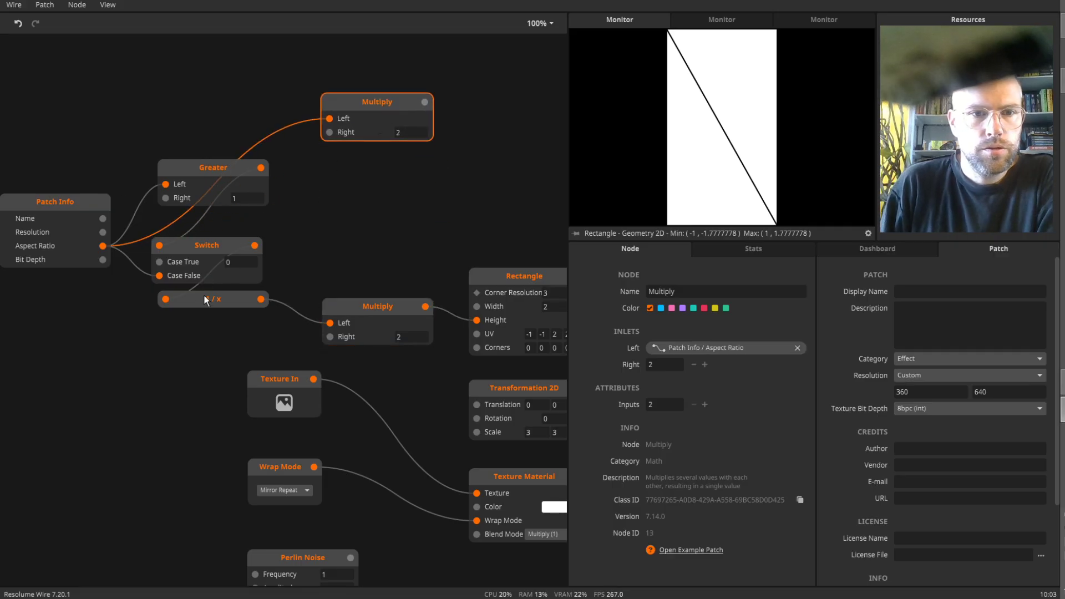
{"action": "left_click", "coordinate": [205, 298]}
{"action": "left_click_drag", "start_coordinate": [205, 299], "coordinate": [201, 297]}
- Add a second Switch node beside Greater, selected by Greater's output, with Case False set to 1
{"action": "double_click", "coordinate": [340, 234]}
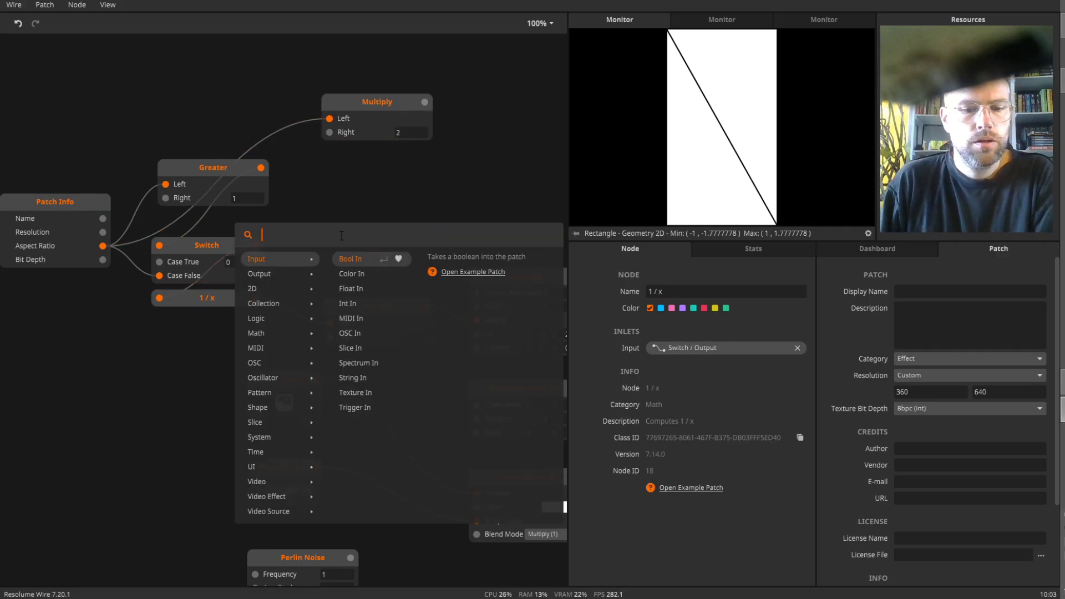
{"action": "type", "text": "switch"}
{"action": "key", "text": "Return"}
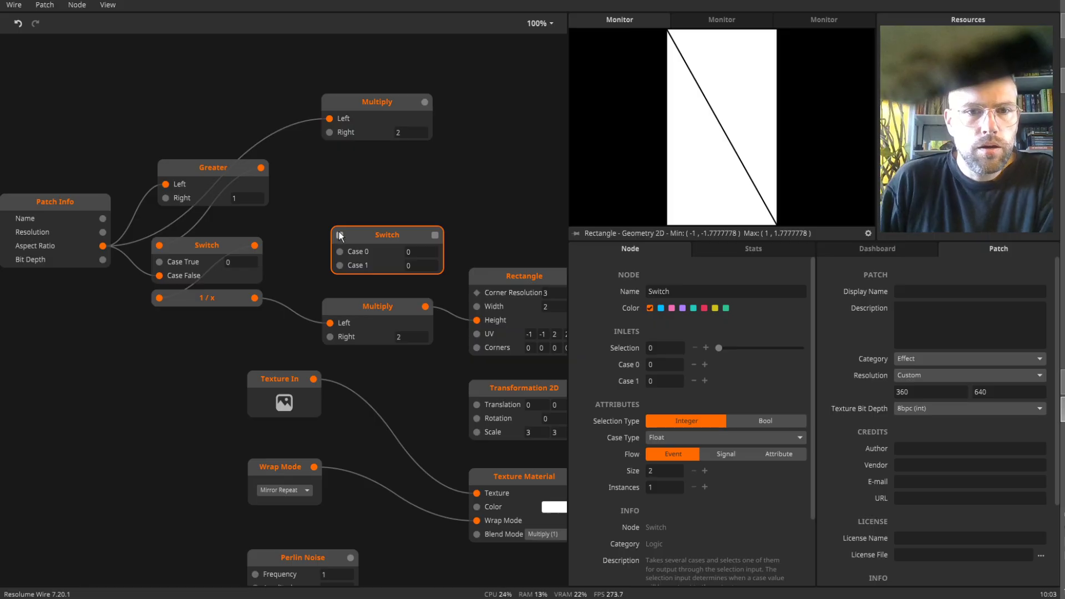
{"action": "left_click_drag", "start_coordinate": [339, 236], "coordinate": [319, 192]}
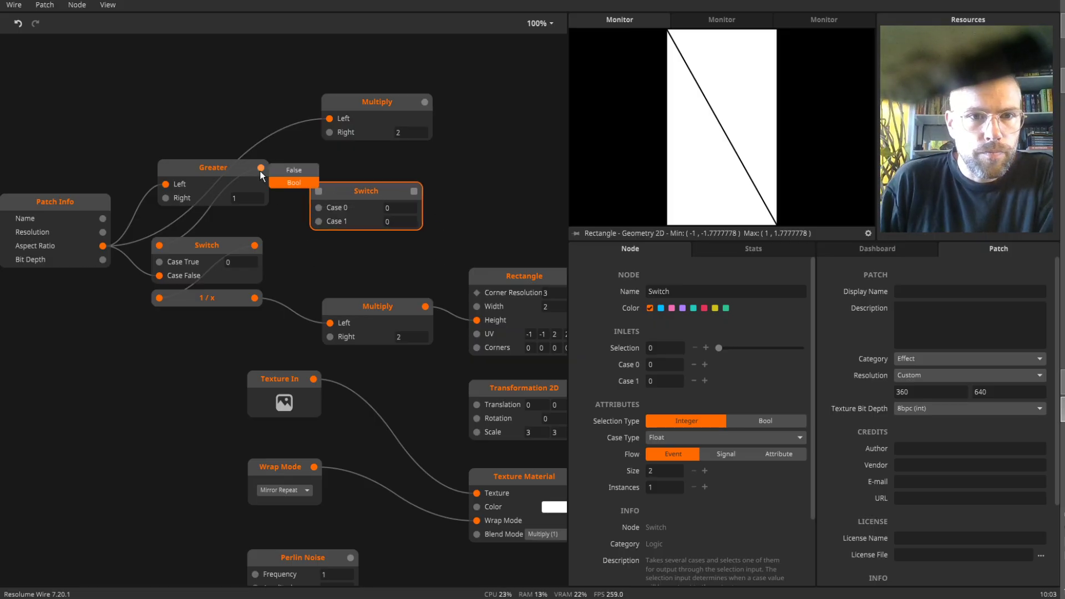
{"action": "left_click_drag", "start_coordinate": [260, 168], "coordinate": [361, 167]}
{"action": "mouse_move", "coordinate": [312, 173]}
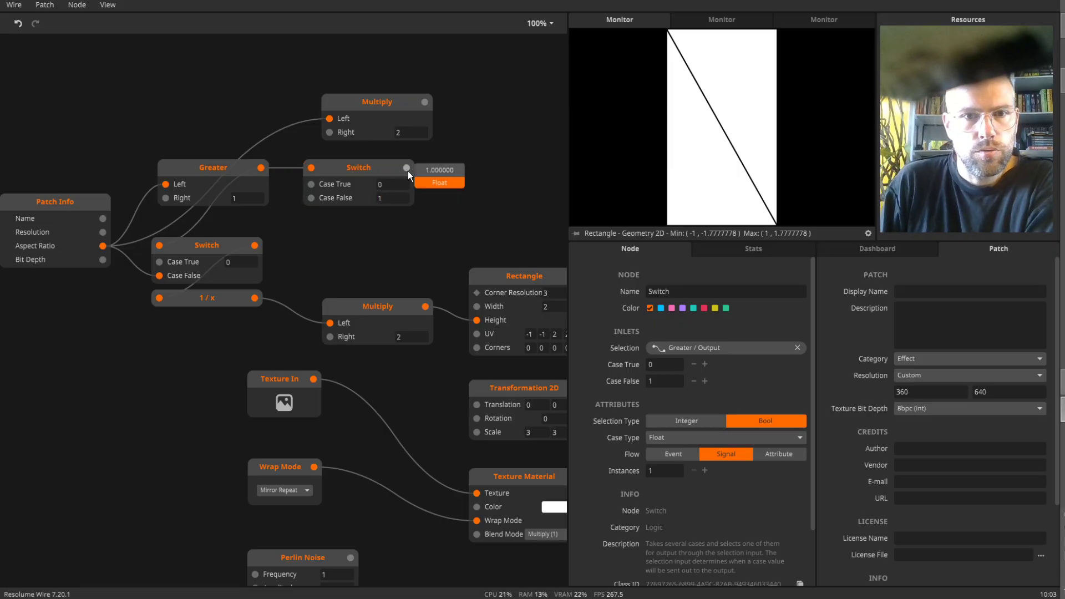
- Add a Float2 node with its X inlet fed by the second Switch's output
{"action": "left_click_drag", "start_coordinate": [408, 171], "coordinate": [467, 193]}
{"action": "type", "text": "f"}
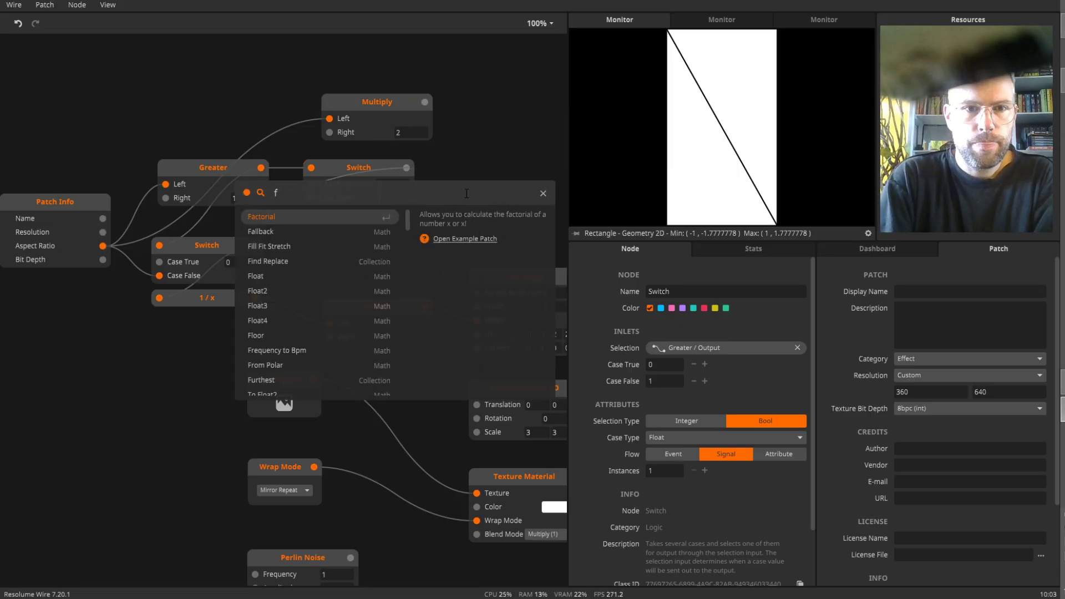
{"action": "type", "text": "l"}
{"action": "key", "text": "Down"}
{"action": "key", "text": "Return"}
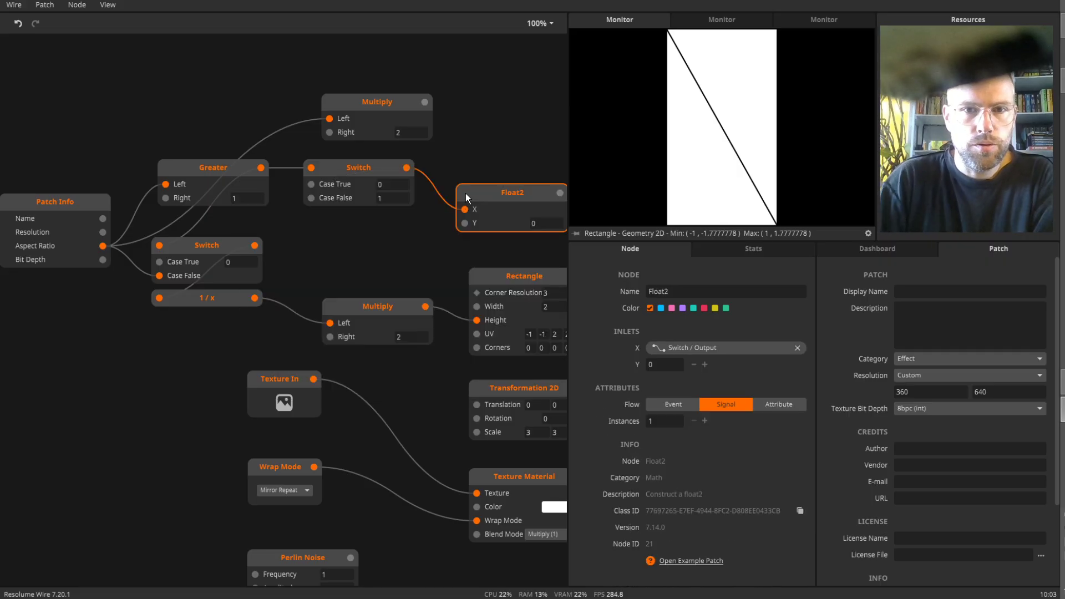
- Add a third Switch below the second, selected by Greater's output, and feed 1 / x into its Case False inlet
{"action": "double_click", "coordinate": [325, 267]}
{"action": "type", "text": "sw"}
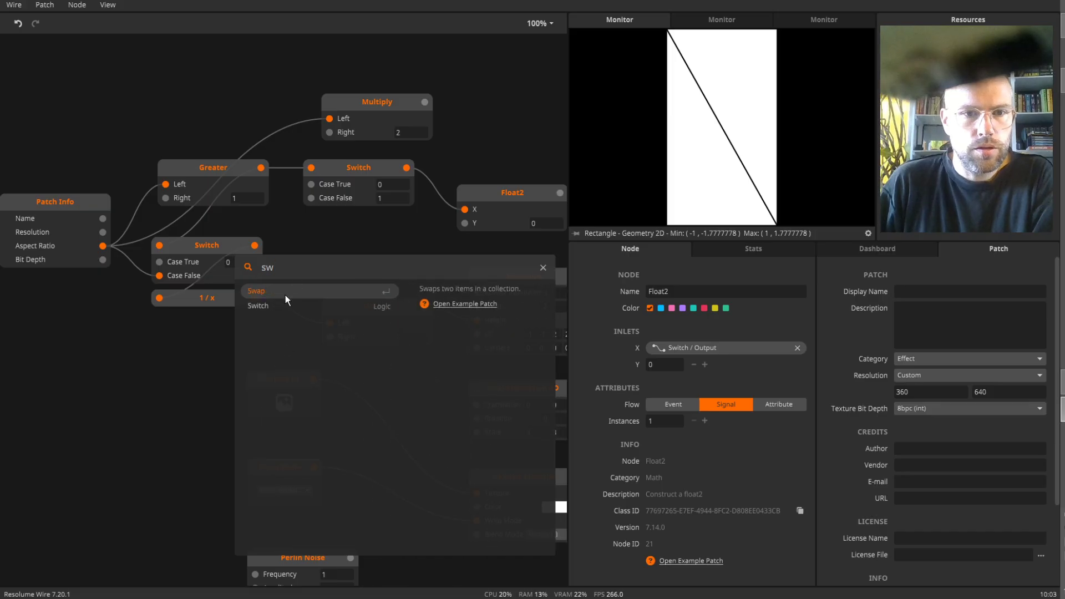
{"action": "left_click", "coordinate": [279, 304]}
{"action": "left_click_drag", "start_coordinate": [355, 265], "coordinate": [341, 249]}
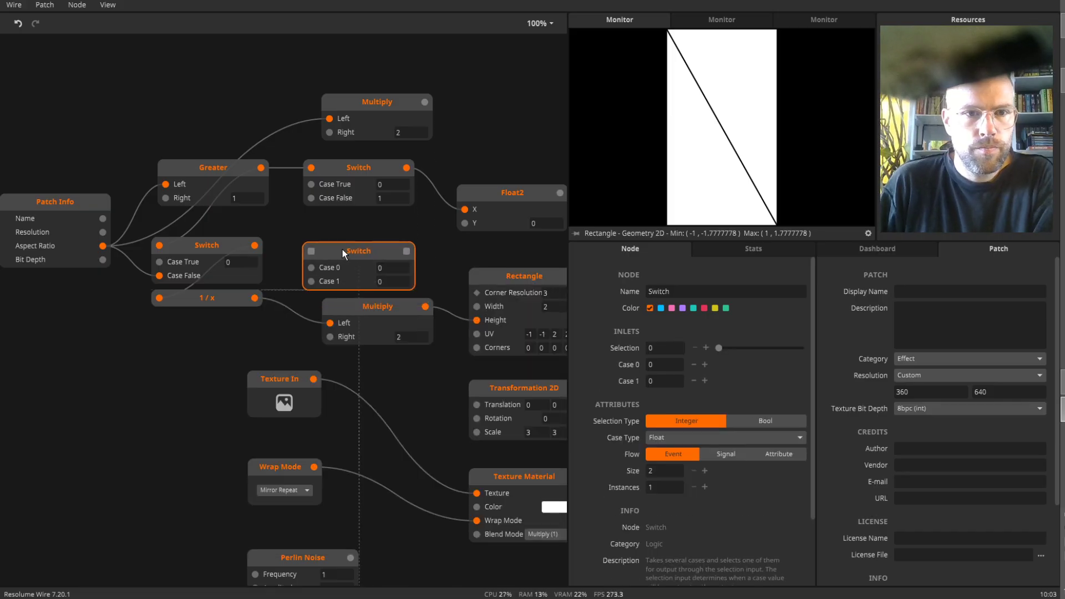
{"action": "left_click_drag", "start_coordinate": [260, 167], "coordinate": [308, 250]}
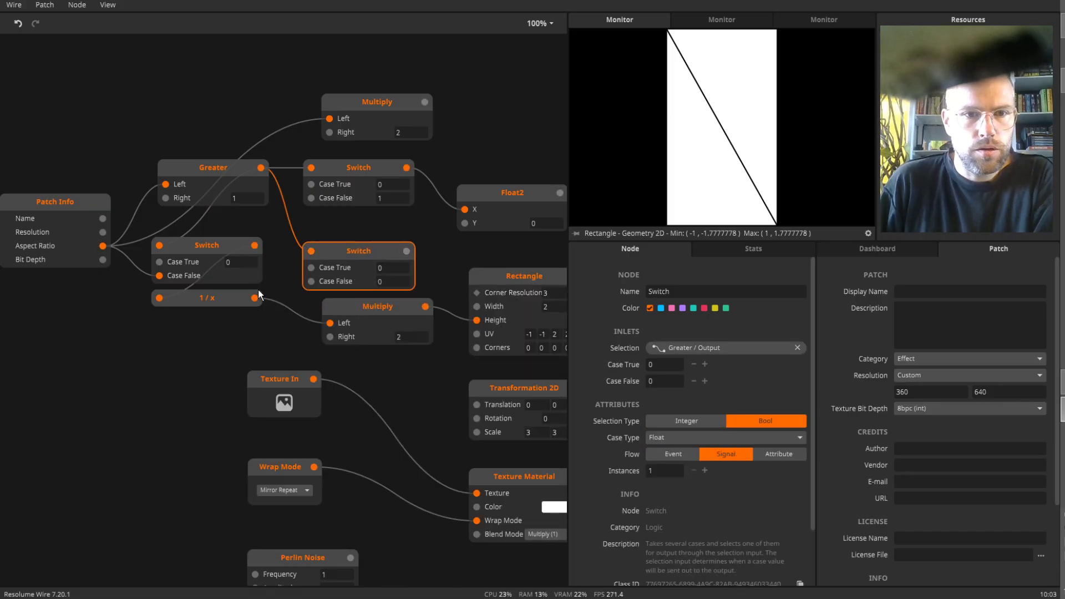
{"action": "left_click_drag", "start_coordinate": [255, 298], "coordinate": [341, 244]}
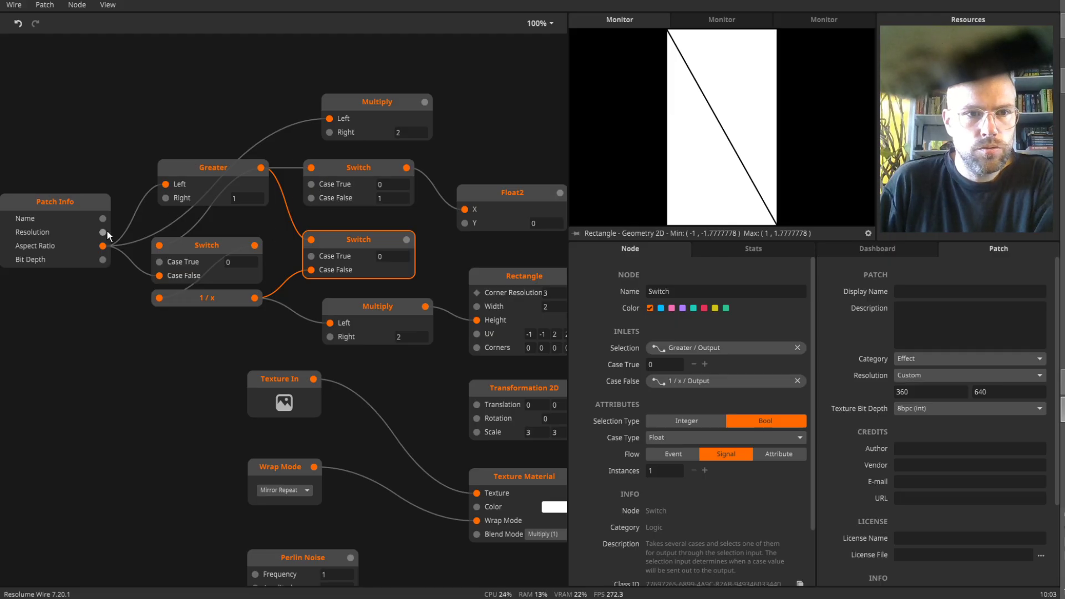
- Connect Patch Info's Aspect Ratio to the upper Switch's Case True and set the lower Switch's Case True to 1
{"action": "left_click_drag", "start_coordinate": [103, 245], "coordinate": [310, 185]}
{"action": "left_click", "coordinate": [382, 173]}
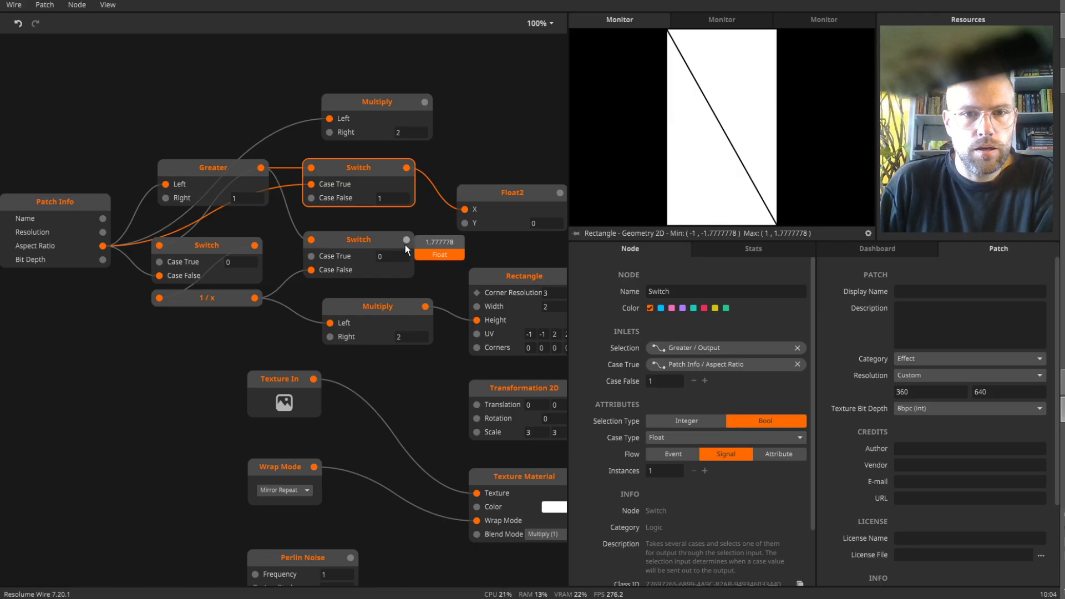
{"action": "left_click", "coordinate": [395, 255]}
{"action": "double_click", "coordinate": [394, 256]}
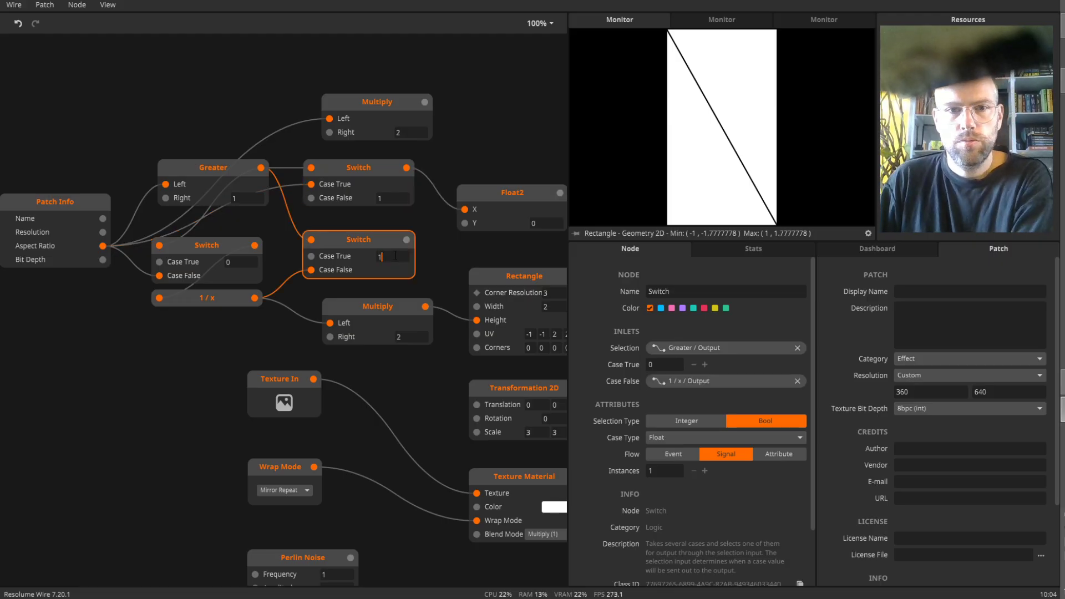
{"action": "type", "text": "1"}
- Connect the lower Switch's output to Float2's Y inlet and check Float2's output value
{"action": "left_click", "coordinate": [460, 244]}
{"action": "left_click_drag", "start_coordinate": [392, 260], "coordinate": [330, 240]}
{"action": "mouse_move", "coordinate": [430, 211]}
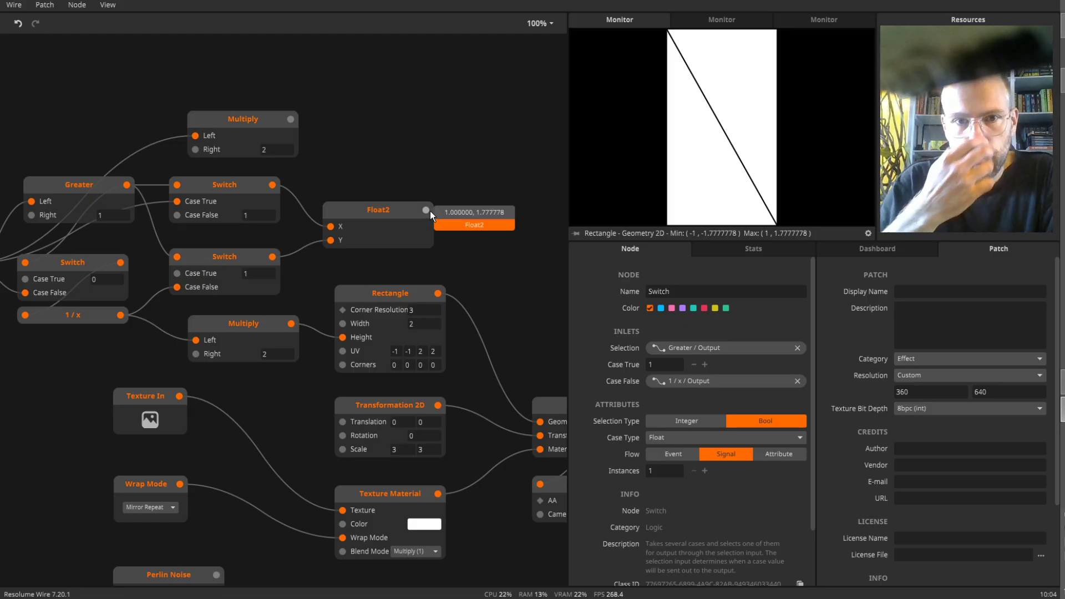
- Route Float2's output through the lower Multiply node instead of 1 / x and feed the product into a new Unpack node
{"action": "left_click_drag", "start_coordinate": [430, 210], "coordinate": [179, 364]}
{"action": "type", "text": "unp"}
{"action": "key", "text": "Return"}
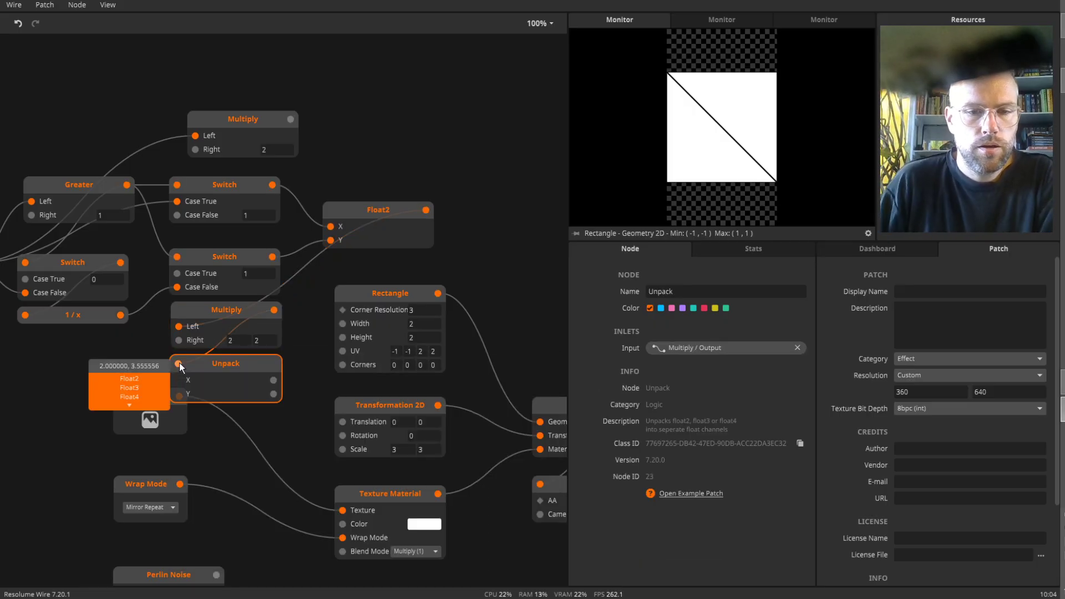
- Connect Unpack's X output to the Rectangle's Width inlet and its Y output to the Height inlet
{"action": "mouse_move", "coordinate": [275, 378]}
{"action": "left_click_drag", "start_coordinate": [274, 380], "coordinate": [336, 322]}
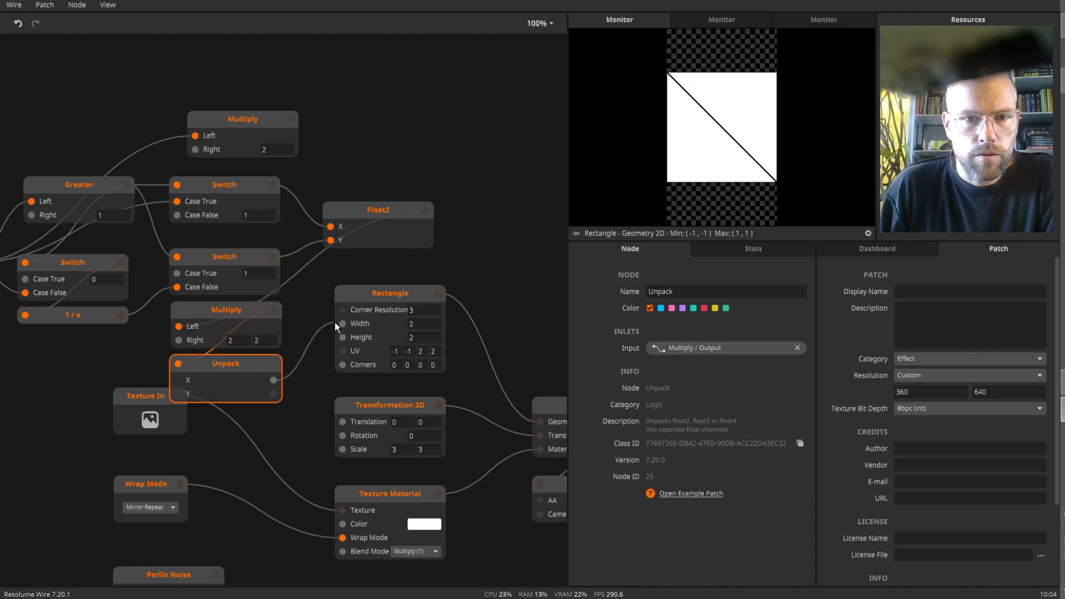
{"action": "left_click_drag", "start_coordinate": [276, 394], "coordinate": [343, 339]}
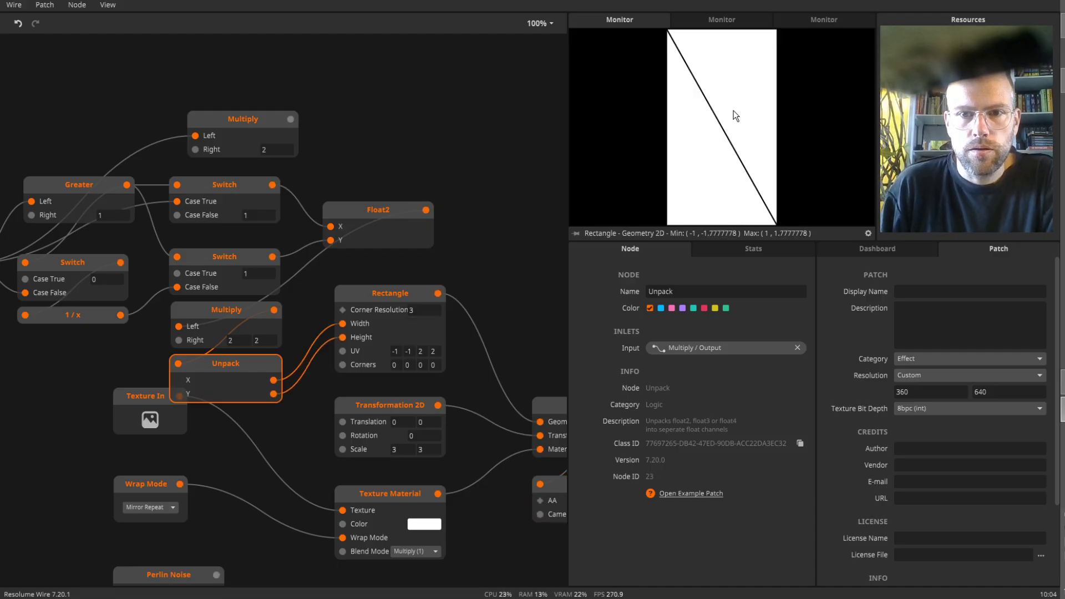
- Delete the unused Multiply node above the Switch nodes
{"action": "left_click_drag", "start_coordinate": [348, 161], "coordinate": [410, 138]}
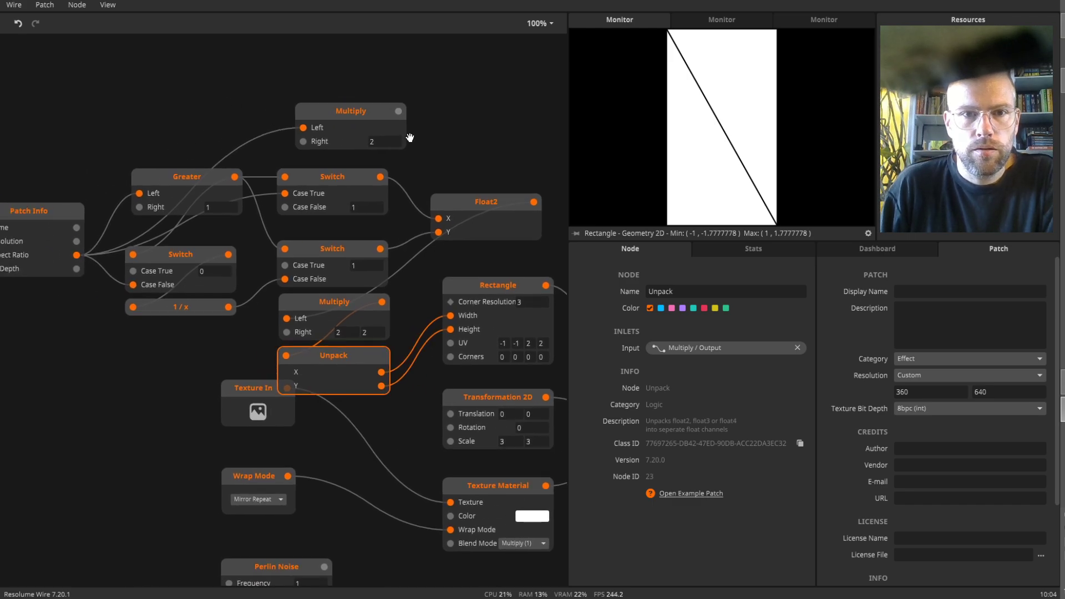
{"action": "left_click", "coordinate": [364, 115]}
{"action": "key", "text": "Delete"}
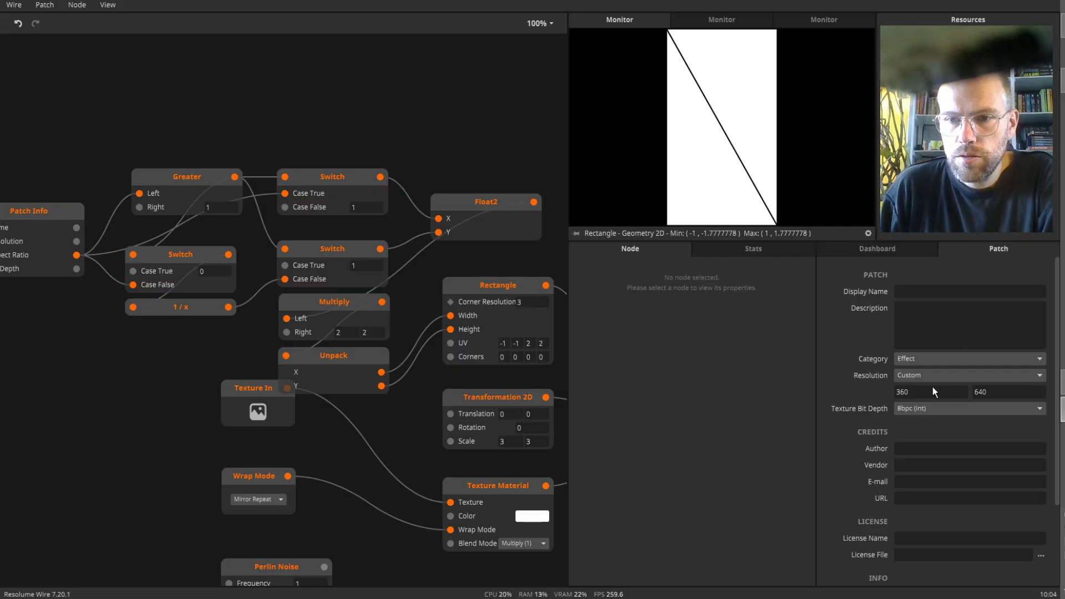
- Set the custom patch resolution to 640 by 320 to test the rectangle in landscape
{"action": "type", "text": "64"}
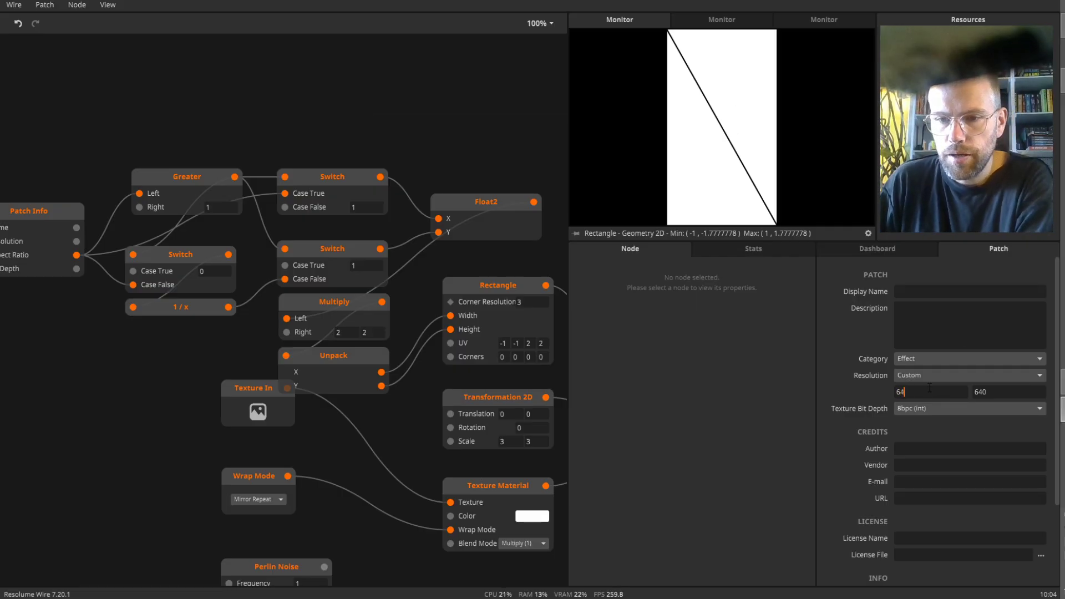
{"action": "key", "text": "Tab"}
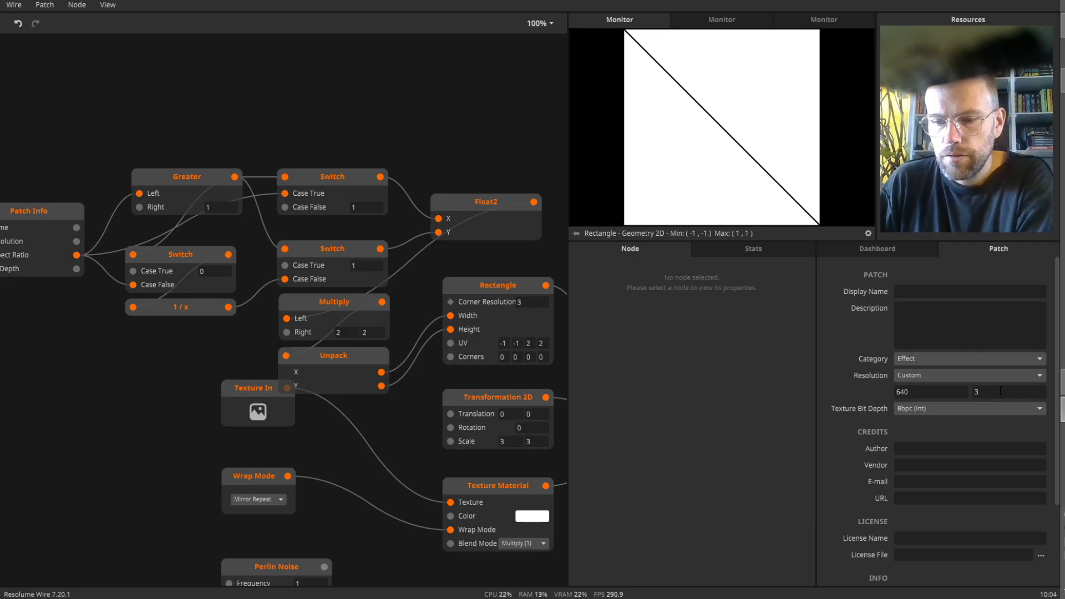
{"action": "type", "text": "320"}
{"action": "key", "text": "Return"}
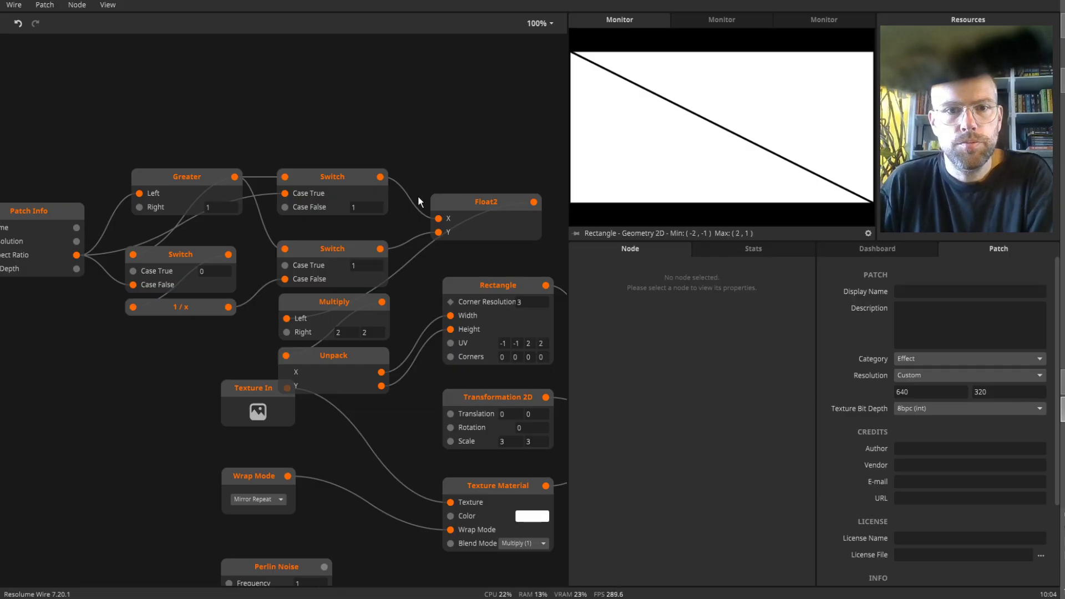
- Move the Patch Info, Greater, Switch and 1 / x nodes up as a group and place Float2 beneath the lower Switch
{"action": "left_click_drag", "start_coordinate": [265, 120], "coordinate": [289, 145]}
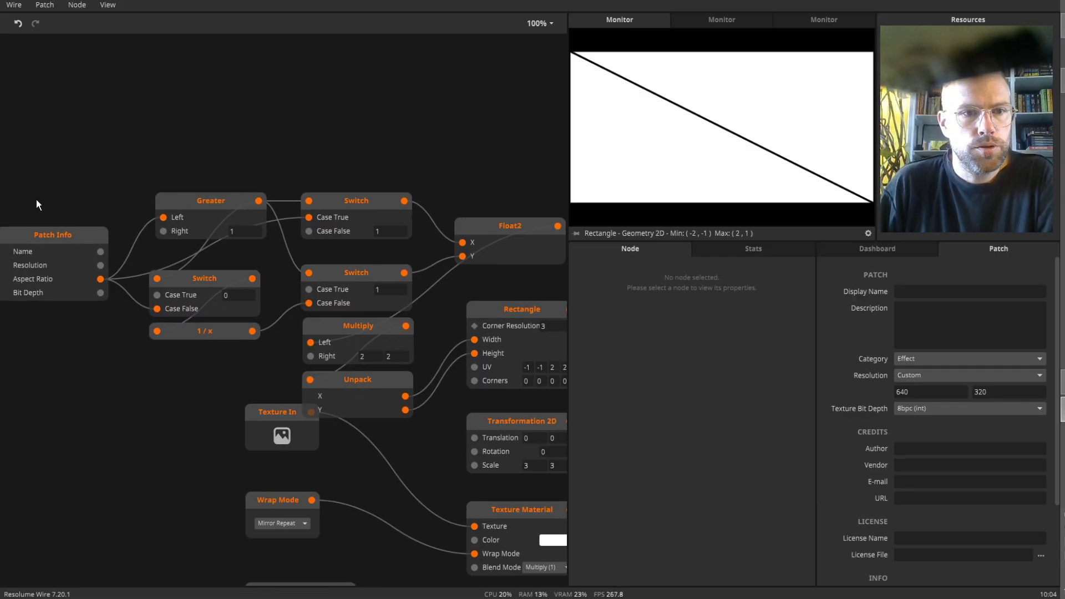
{"action": "left_click_drag", "start_coordinate": [43, 233], "coordinate": [45, 202]}
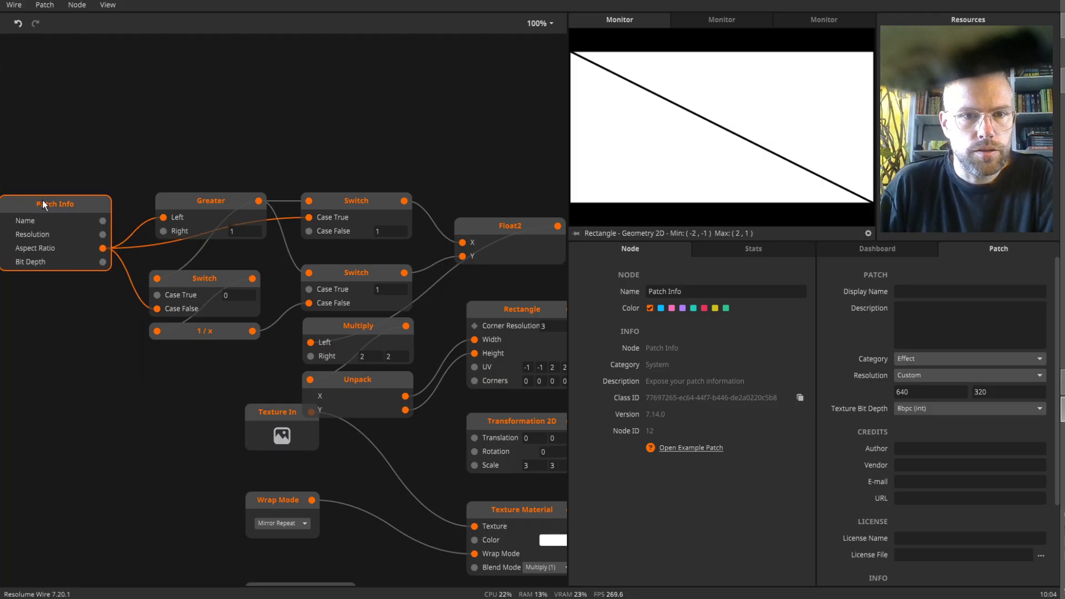
{"action": "left_click_drag", "start_coordinate": [143, 236], "coordinate": [151, 191]}
{"action": "left_click", "coordinate": [189, 331], "text": "shift"}
{"action": "left_click", "coordinate": [507, 230]}
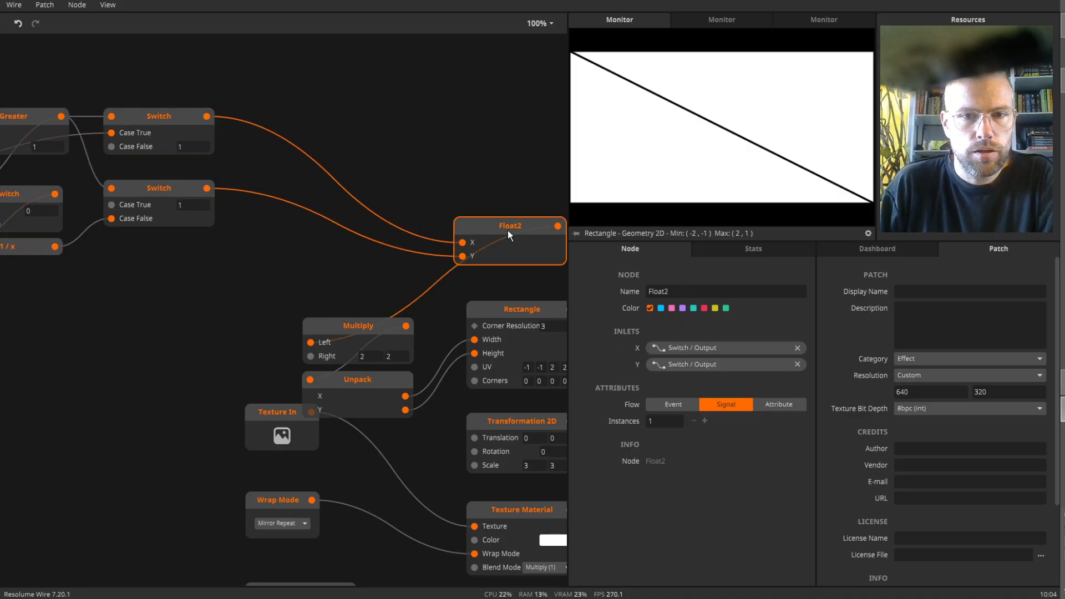
{"action": "left_click_drag", "start_coordinate": [507, 231], "coordinate": [176, 243]}
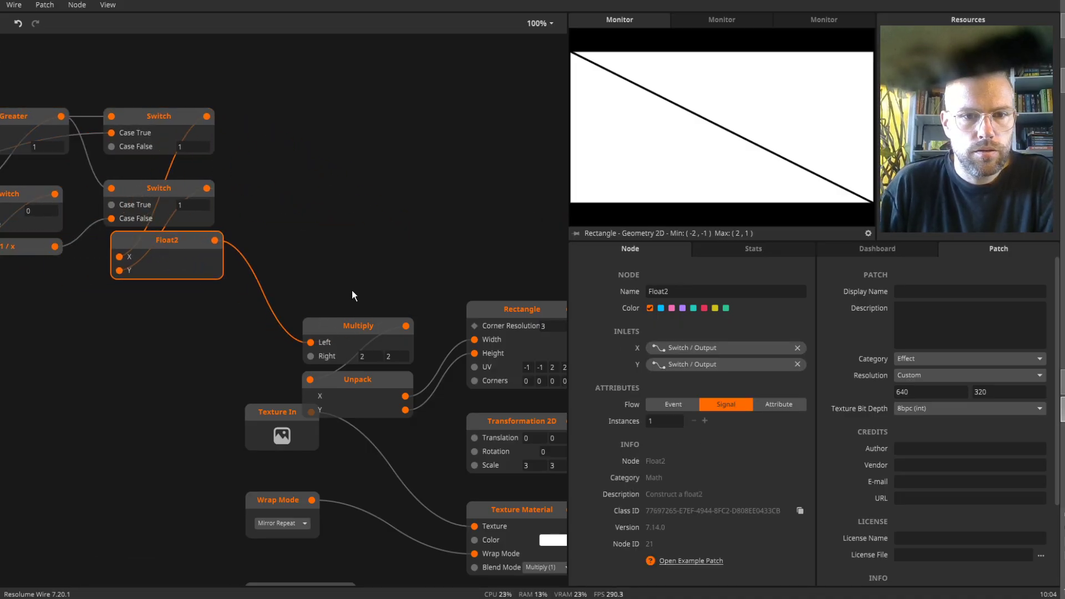
- Move Multiply and Unpack together beside Float2 and align Float2 with the Switch above it
{"action": "left_click_drag", "start_coordinate": [352, 291], "coordinate": [315, 238]}
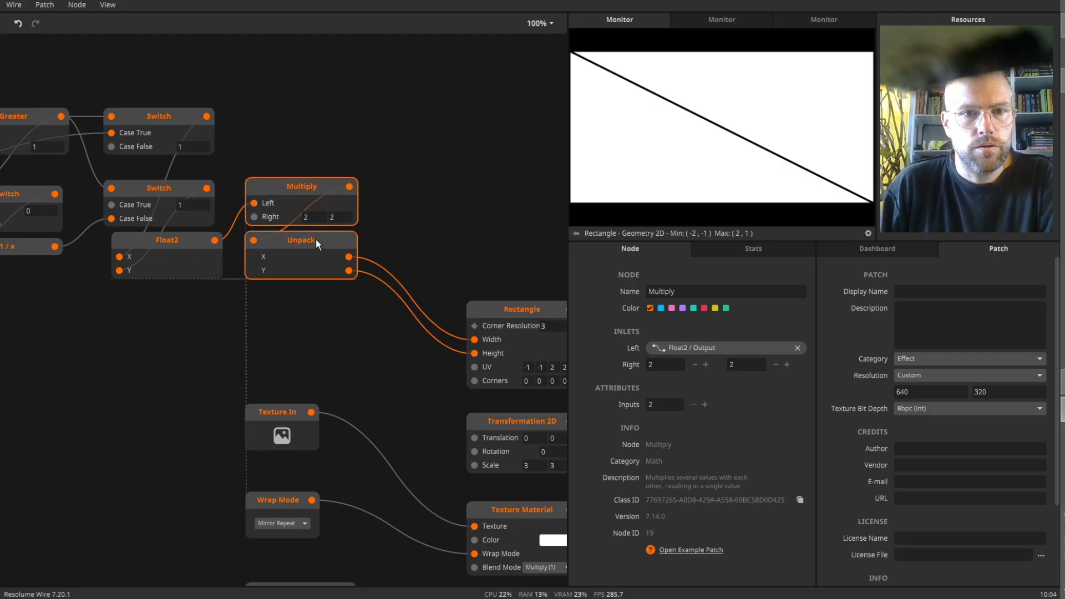
{"action": "left_click", "coordinate": [422, 164]}
{"action": "left_click_drag", "start_coordinate": [257, 126], "coordinate": [221, 102]}
{"action": "left_click_drag", "start_coordinate": [199, 290], "coordinate": [397, 382]}
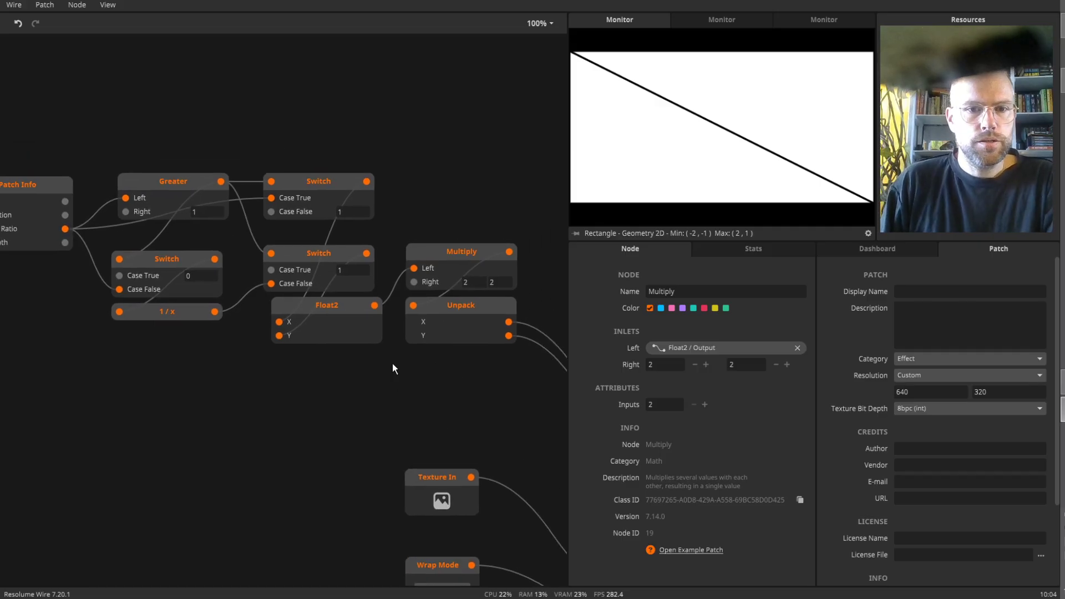
{"action": "left_click_drag", "start_coordinate": [329, 314], "coordinate": [321, 315]}
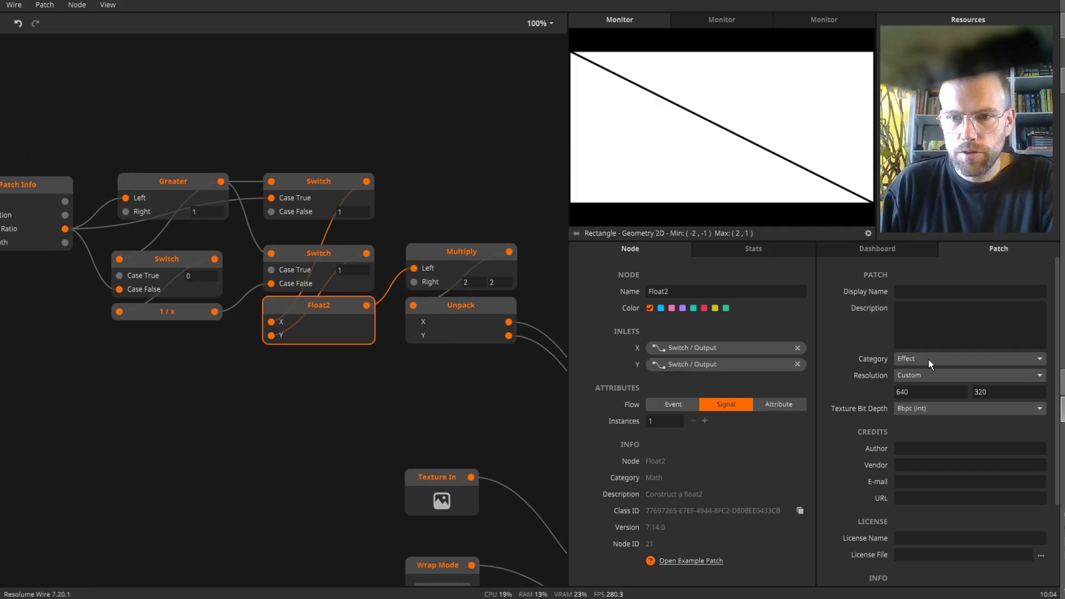
- Set the patch resolution to 1920 x 1080 (1080p, Full HD) and preview the Texture Out node in the monitor
{"action": "left_click", "coordinate": [937, 377]}
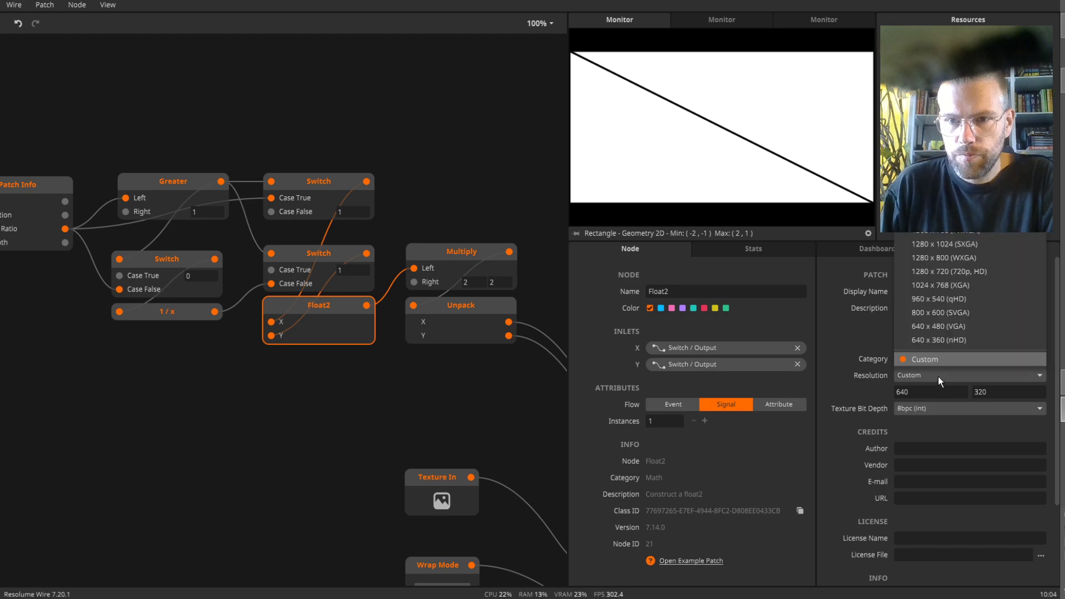
{"action": "left_click", "coordinate": [947, 161]}
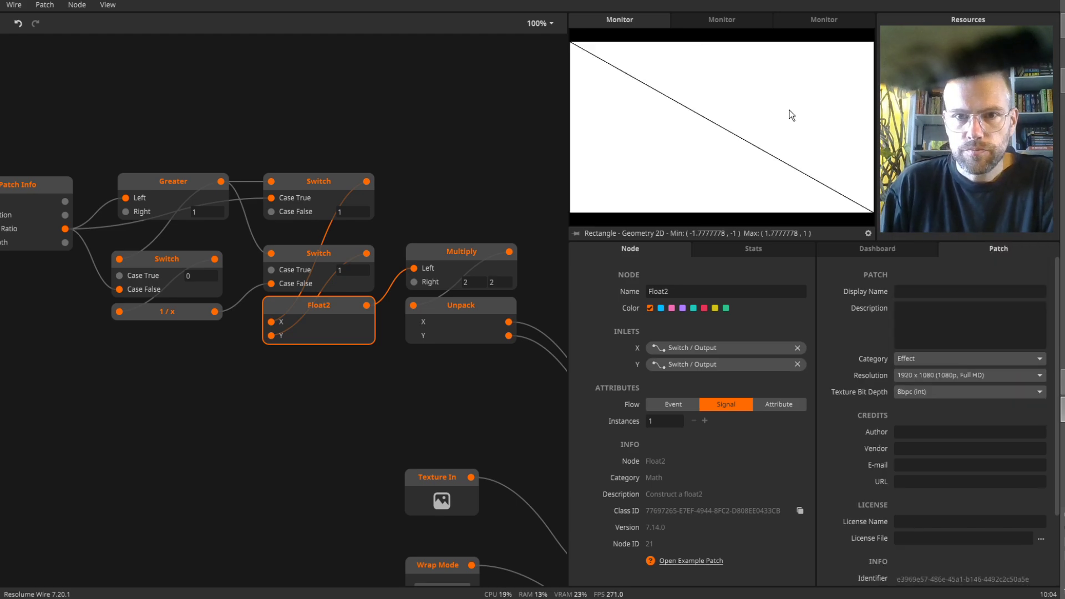
{"action": "left_click_drag", "start_coordinate": [450, 403], "coordinate": [136, 219]}
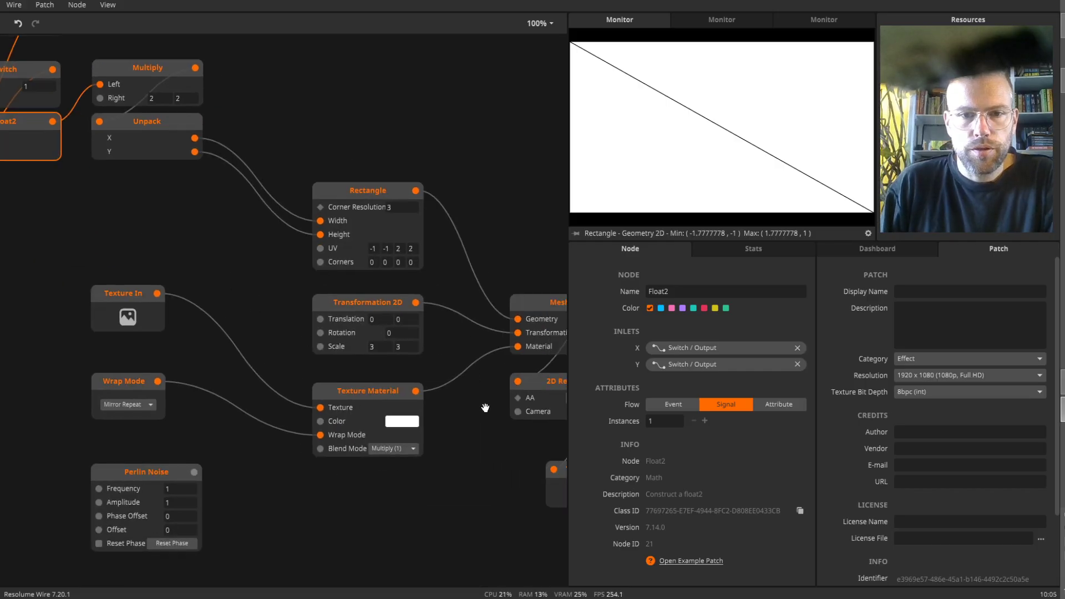
{"action": "left_click_drag", "start_coordinate": [487, 453], "coordinate": [382, 424]}
{"action": "left_click", "coordinate": [485, 446]}
- Examine the rectangle's sizing chain, including the Unpack node and the output value of the Float2 feeding Multiply
{"action": "left_click_drag", "start_coordinate": [351, 149], "coordinate": [462, 240]}
{"action": "left_click_drag", "start_coordinate": [363, 173], "coordinate": [400, 214]}
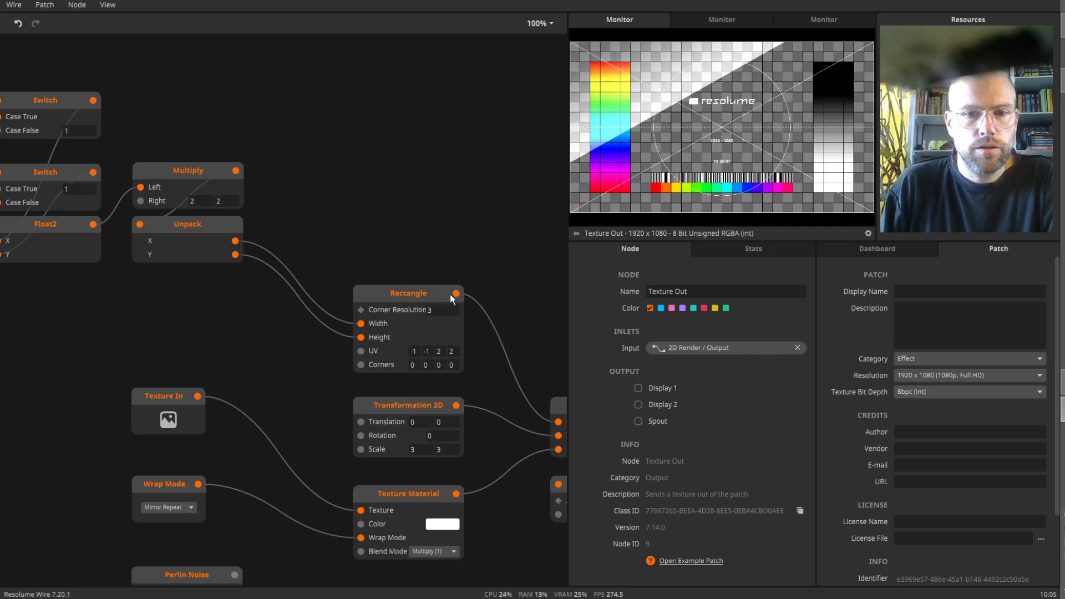
{"action": "left_click_drag", "start_coordinate": [508, 287], "coordinate": [446, 209]}
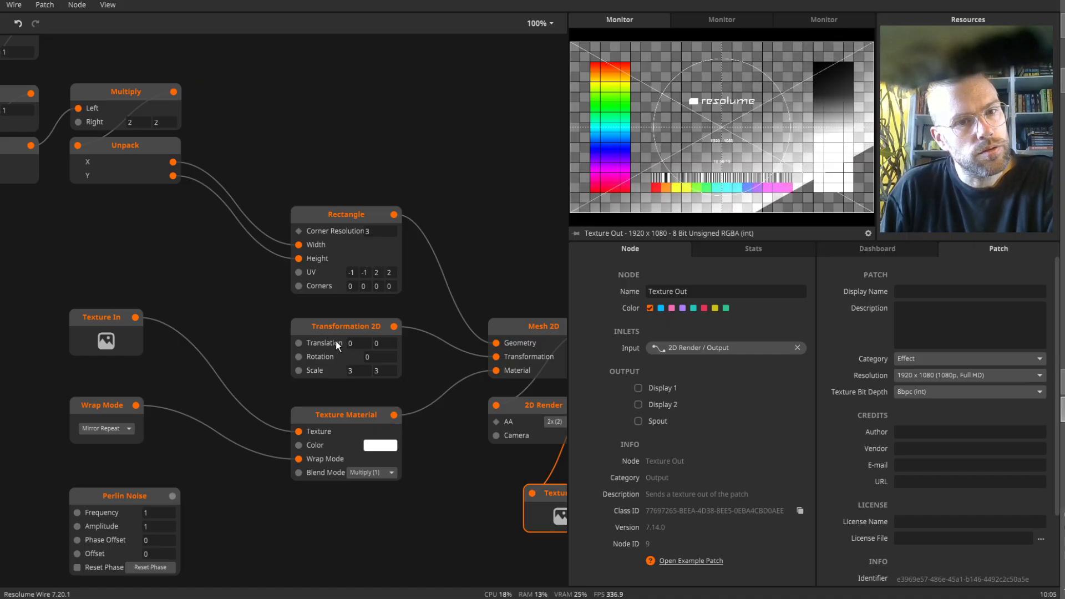
{"action": "left_click_drag", "start_coordinate": [268, 506], "coordinate": [299, 488]}
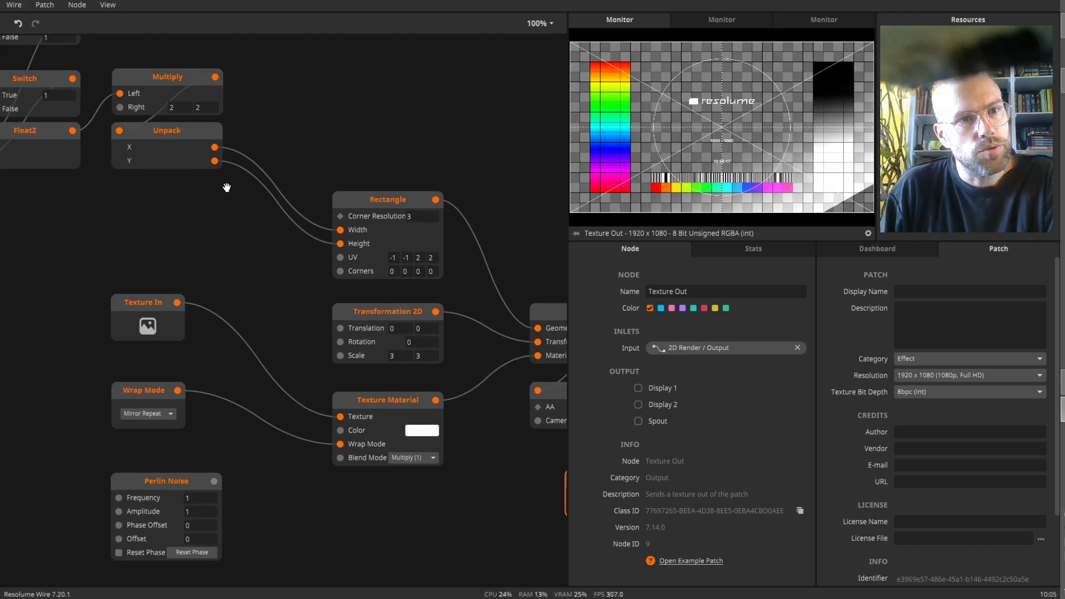
{"action": "left_click", "coordinate": [191, 128]}
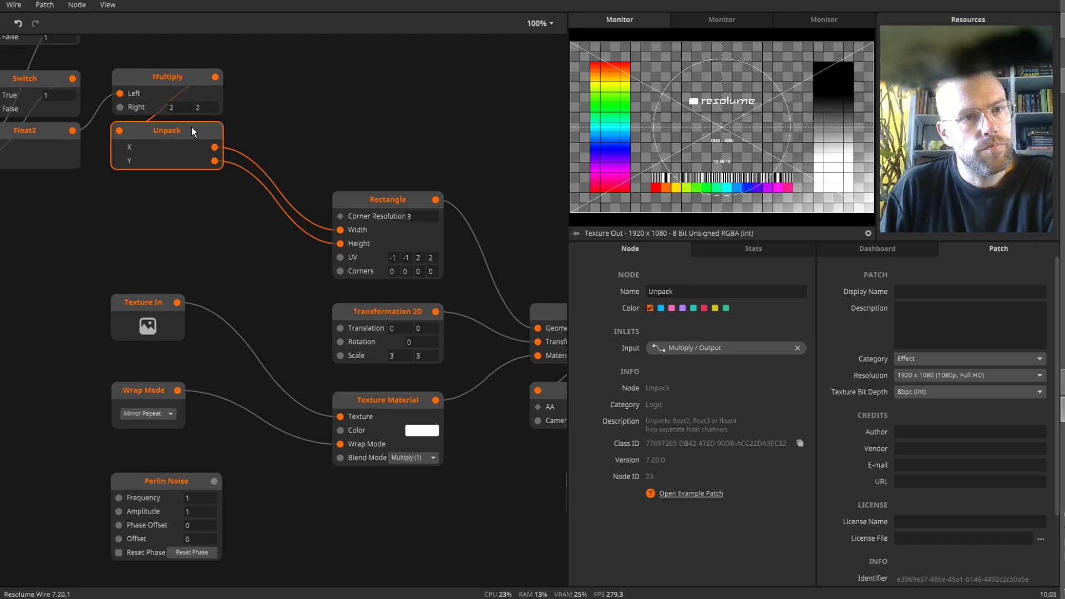
{"action": "mouse_move", "coordinate": [71, 131]}
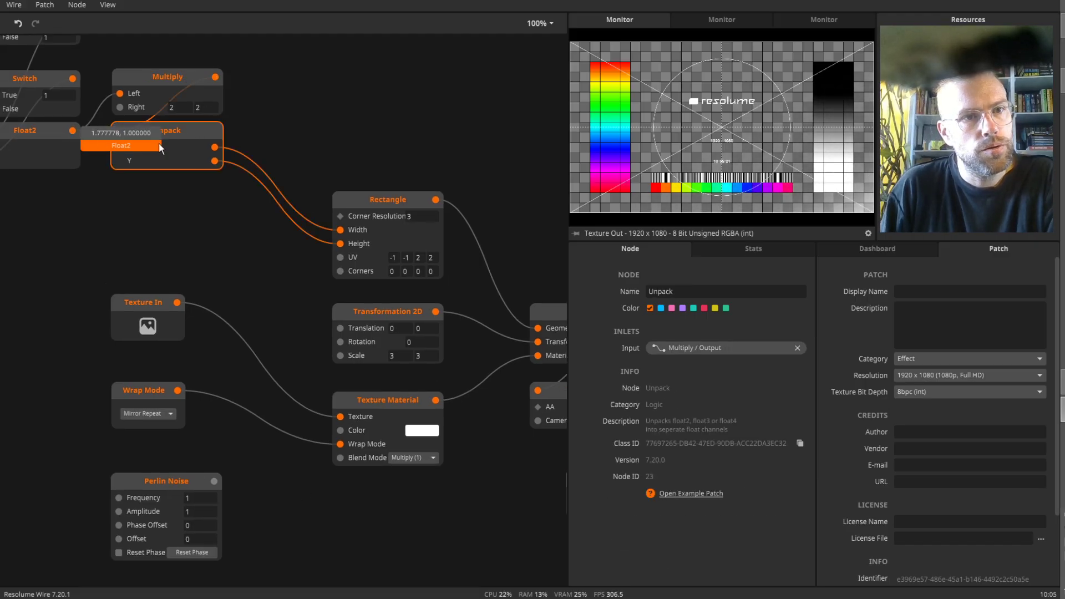
{"action": "left_click_drag", "start_coordinate": [268, 107], "coordinate": [334, 135]}
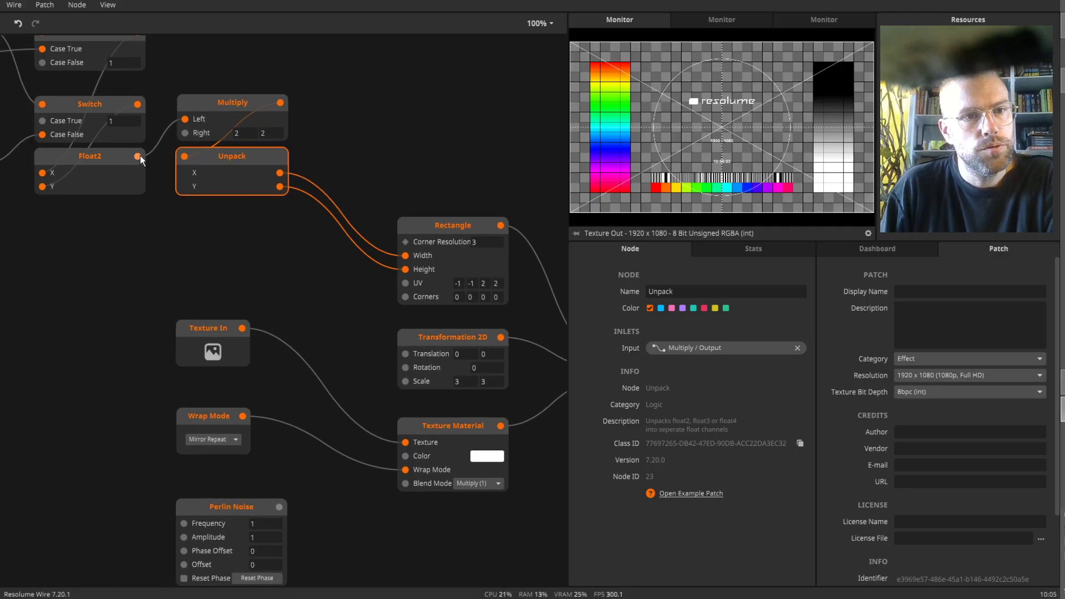
{"action": "mouse_move", "coordinate": [140, 155]}
- Move the Perlin Noise node outward and shift Texture In and Wrap Mode down to free space above them
{"action": "left_click_drag", "start_coordinate": [288, 309], "coordinate": [281, 225]}
{"action": "left_click_drag", "start_coordinate": [221, 404], "coordinate": [152, 401]}
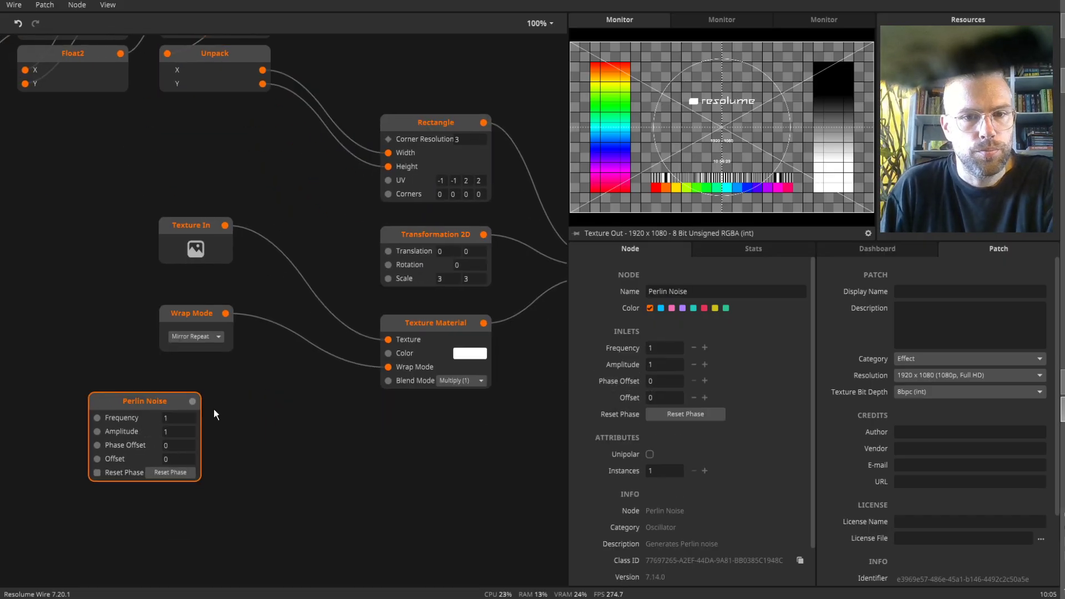
{"action": "left_click_drag", "start_coordinate": [256, 392], "coordinate": [249, 426]}
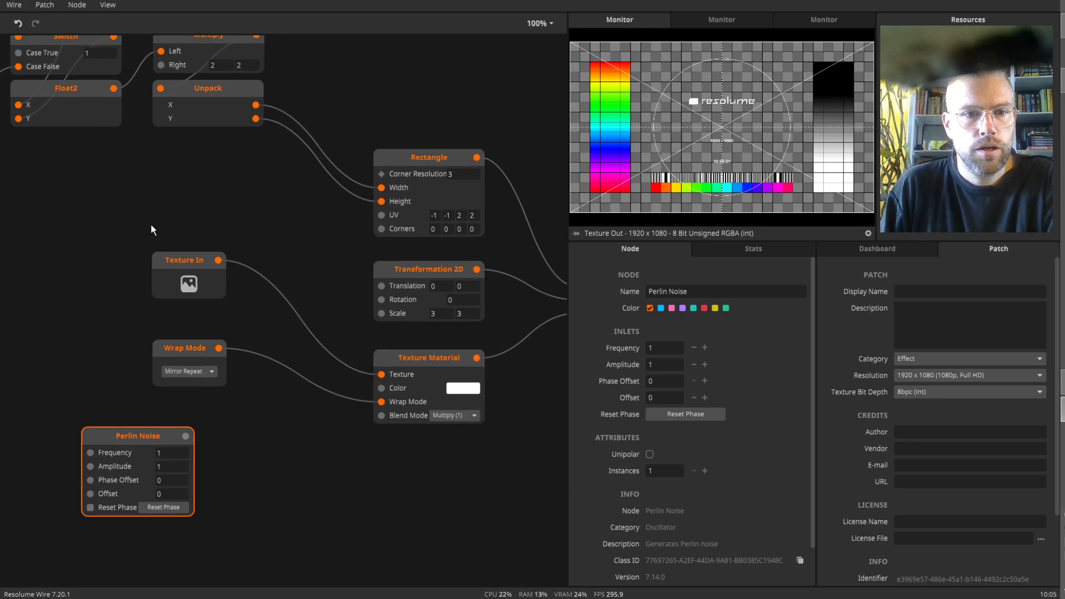
{"action": "left_click_drag", "start_coordinate": [151, 225], "coordinate": [197, 353]}
{"action": "left_click_drag", "start_coordinate": [198, 352], "coordinate": [198, 384]}
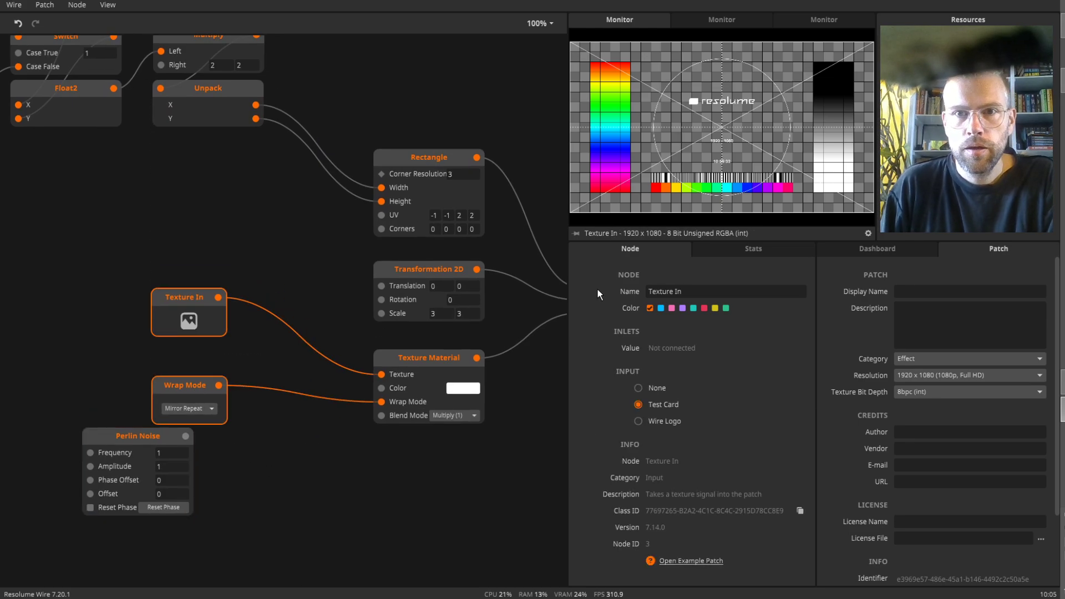
- Add a Float2 node connected to Transformation 2D's Translation inlet and place it above Texture In
{"action": "left_click_drag", "start_coordinate": [370, 502], "coordinate": [313, 428]}
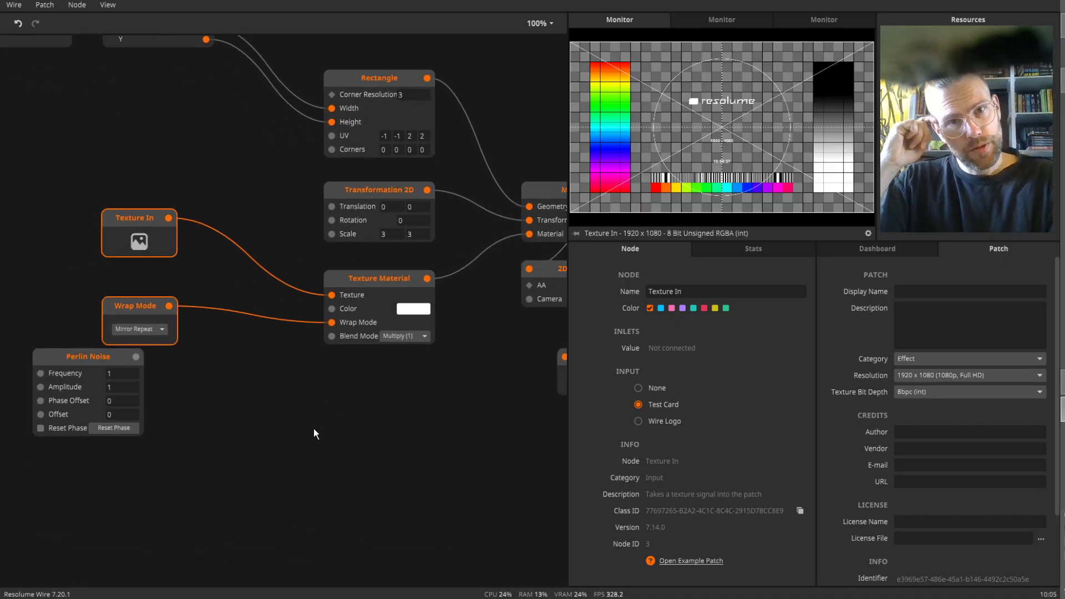
{"action": "left_click_drag", "start_coordinate": [314, 428], "coordinate": [391, 427]}
{"action": "left_click", "coordinate": [453, 210]}
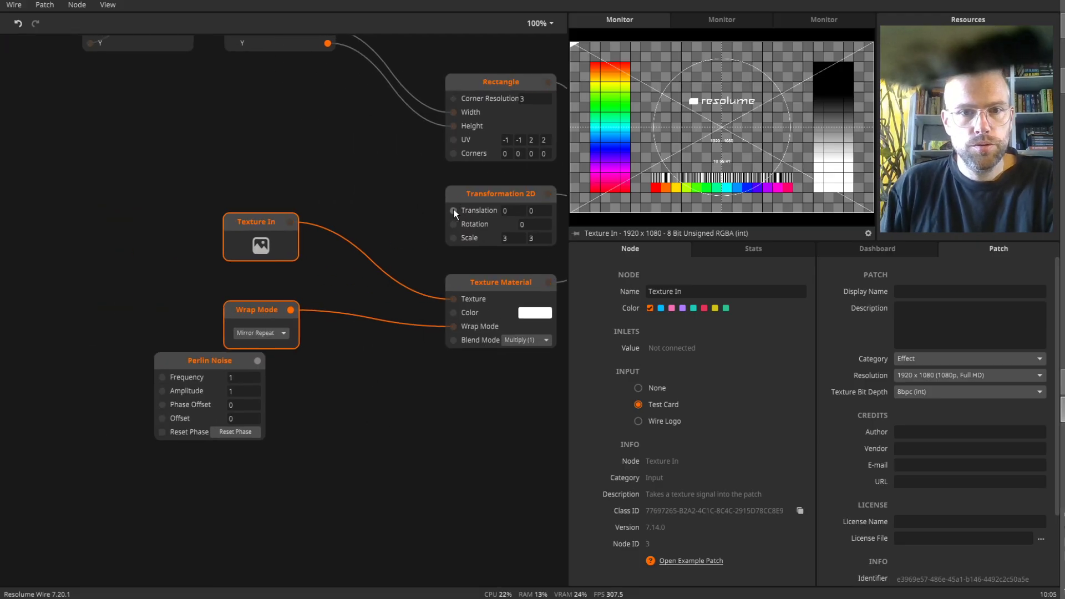
{"action": "left_click", "coordinate": [239, 167]}
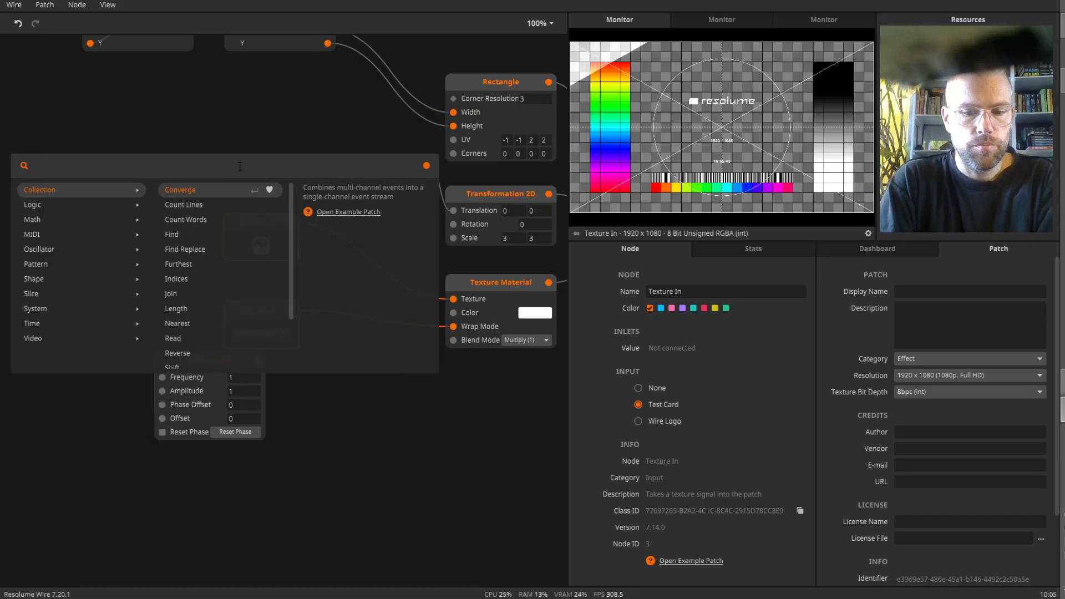
{"action": "type", "text": "fl"}
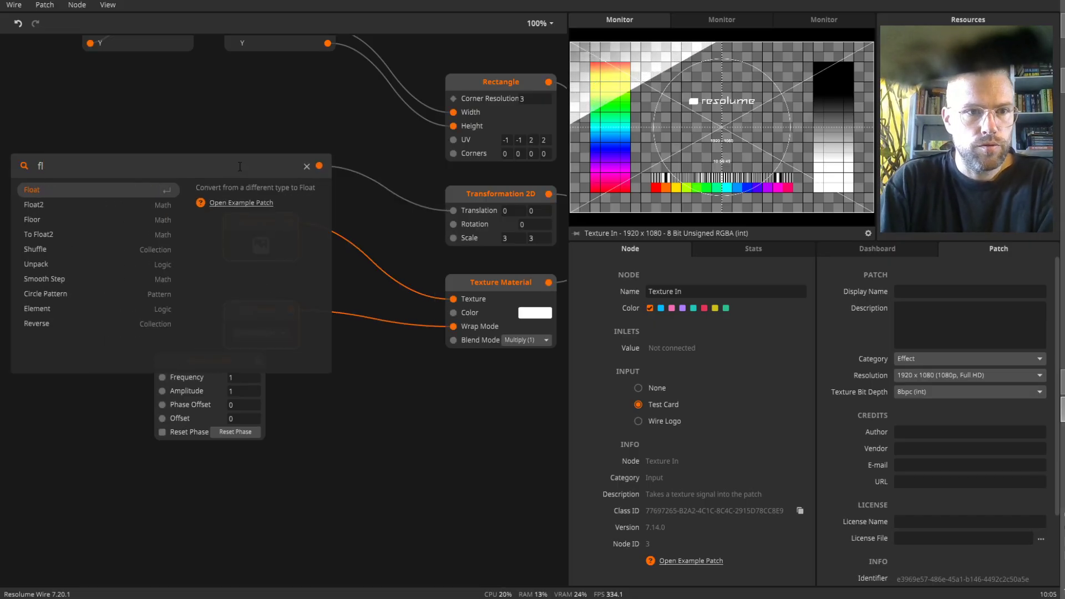
{"action": "key", "text": "Down"}
{"action": "key", "text": "Return"}
{"action": "left_click_drag", "start_coordinate": [200, 166], "coordinate": [257, 160]}
- Expose the new Float2's X inlet as a dashboard input and place its node beneath the 1 / x node
{"action": "left_click", "coordinate": [898, 249]}
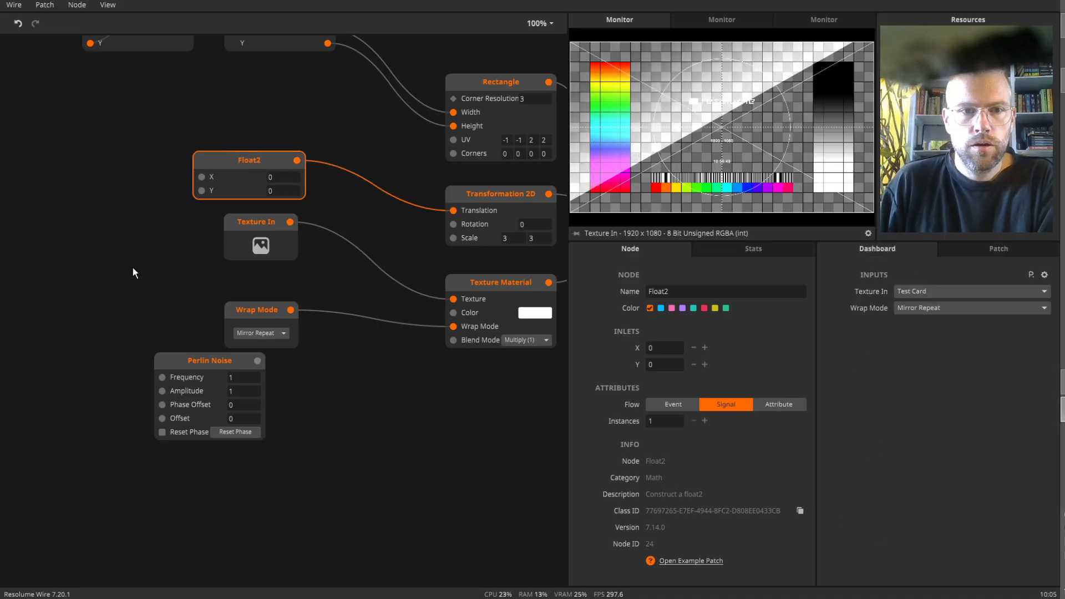
{"action": "left_click_drag", "start_coordinate": [132, 268], "coordinate": [297, 330]}
{"action": "right_click", "coordinate": [362, 242]}
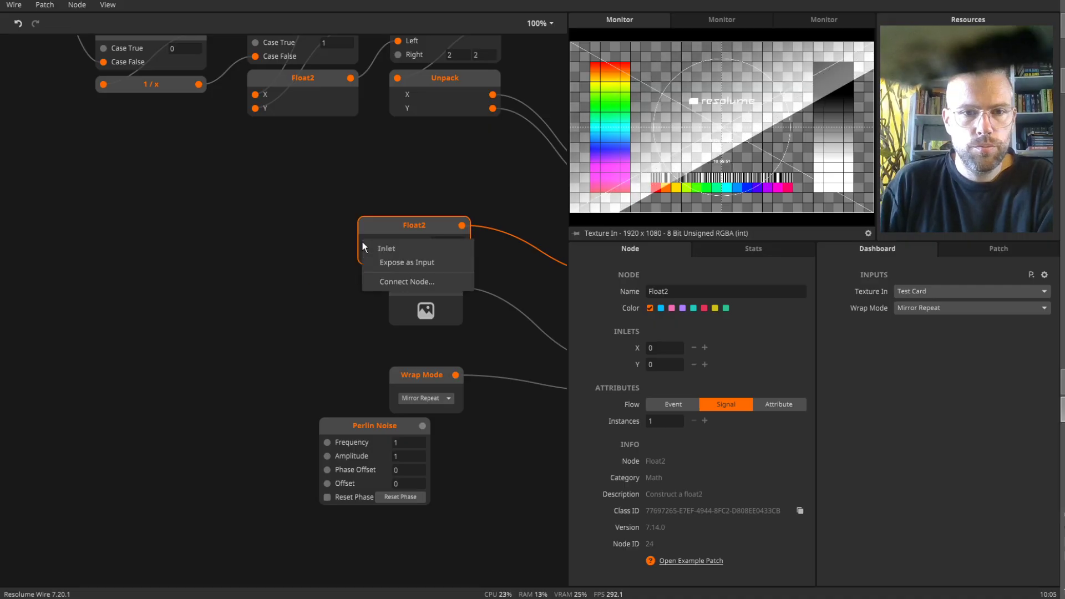
{"action": "left_click", "coordinate": [395, 264]}
{"action": "left_click_drag", "start_coordinate": [317, 235], "coordinate": [140, 235]}
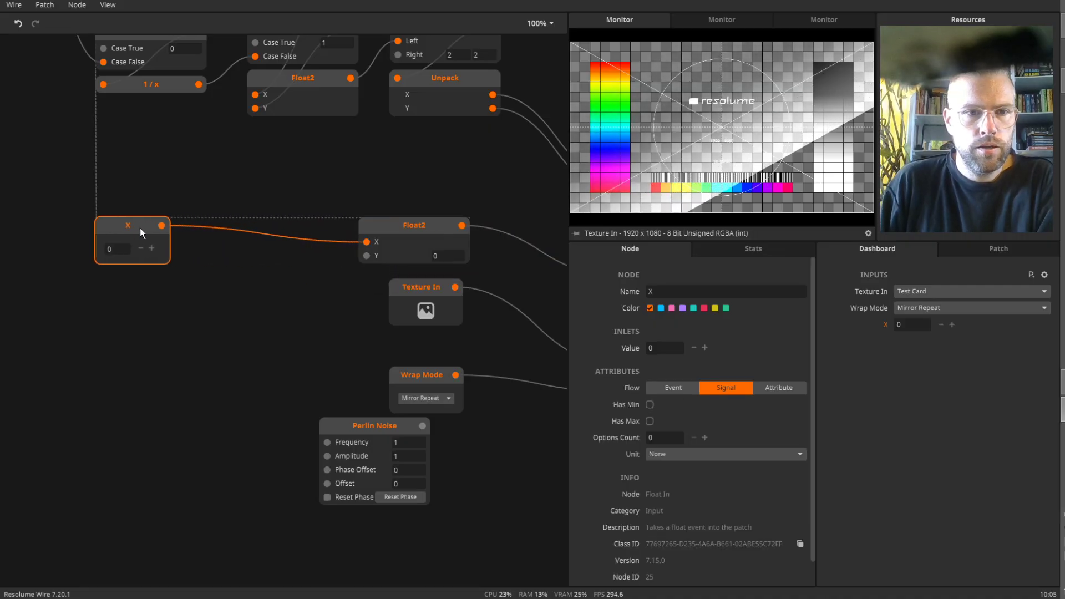
- Enable a minimum and a maximum for the X input and set the maximum to 1
{"action": "left_click", "coordinate": [649, 404]}
{"action": "left_click", "coordinate": [650, 438]}
{"action": "left_click", "coordinate": [661, 450]}
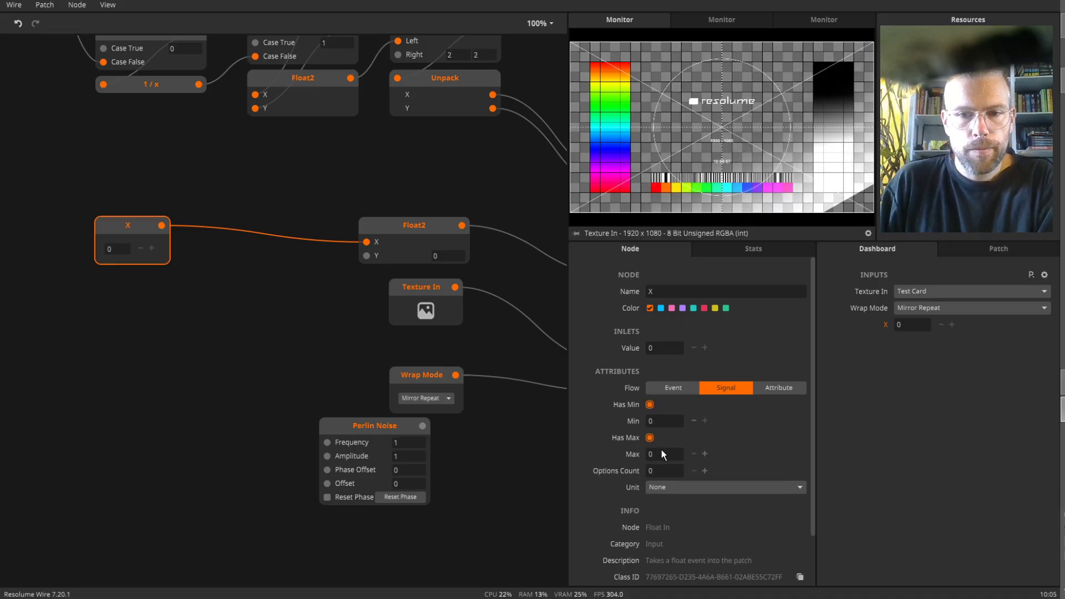
{"action": "type", "text": "1"}
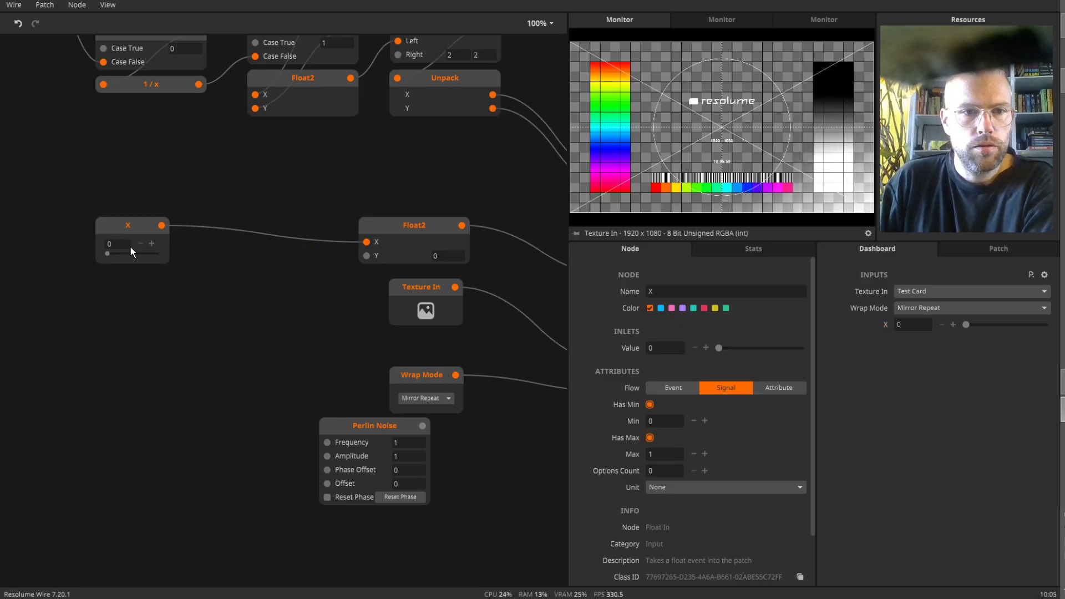
- Set the X input's minimum to -1 and duplicate it directly below as an input named Y
{"action": "left_click", "coordinate": [664, 421]}
{"action": "type", "text": "-1"}
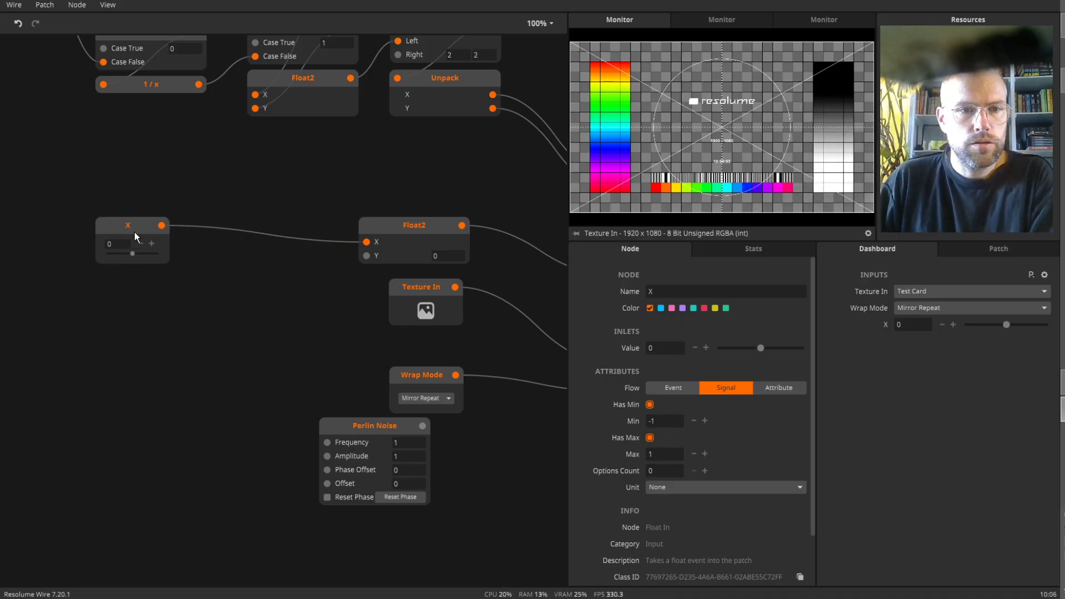
{"action": "key", "text": "ctrl+d"}
{"action": "left_click_drag", "start_coordinate": [250, 229], "coordinate": [124, 295]}
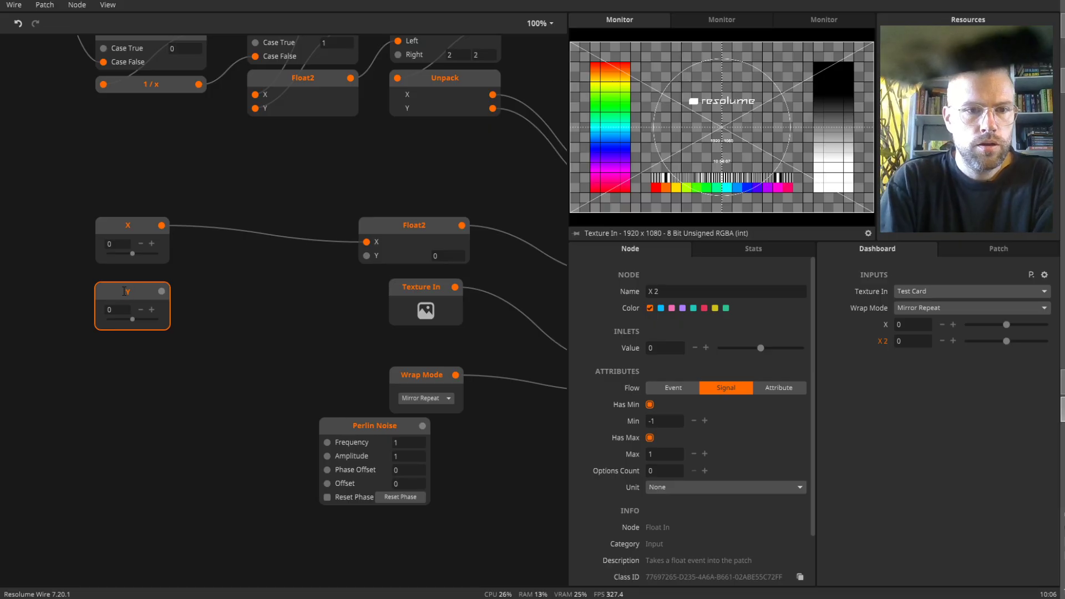
- Connect the Y input to the Float2's Y inlet and move the Perlin Noise node outward beneath the Y input
{"action": "left_click_drag", "start_coordinate": [161, 291], "coordinate": [294, 313]}
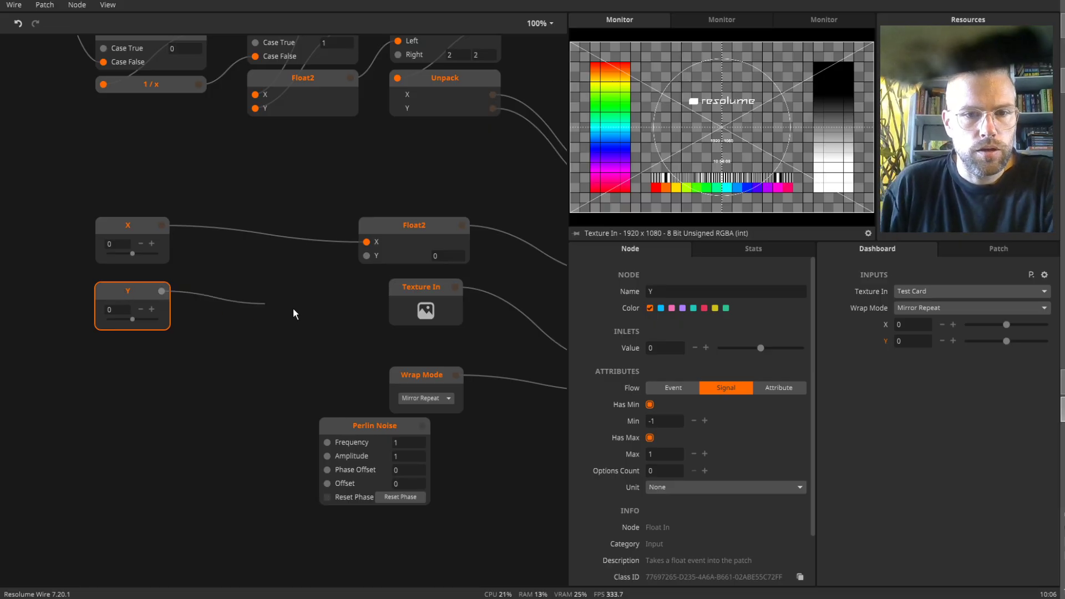
{"action": "left_click_drag", "start_coordinate": [365, 256], "coordinate": [366, 256]}
{"action": "left_click_drag", "start_coordinate": [367, 424], "coordinate": [113, 421]}
- Pin the Texture Out node's output in the monitor and test translation by sweeping X to about 0.99
{"action": "left_click_drag", "start_coordinate": [458, 195], "coordinate": [349, 272]}
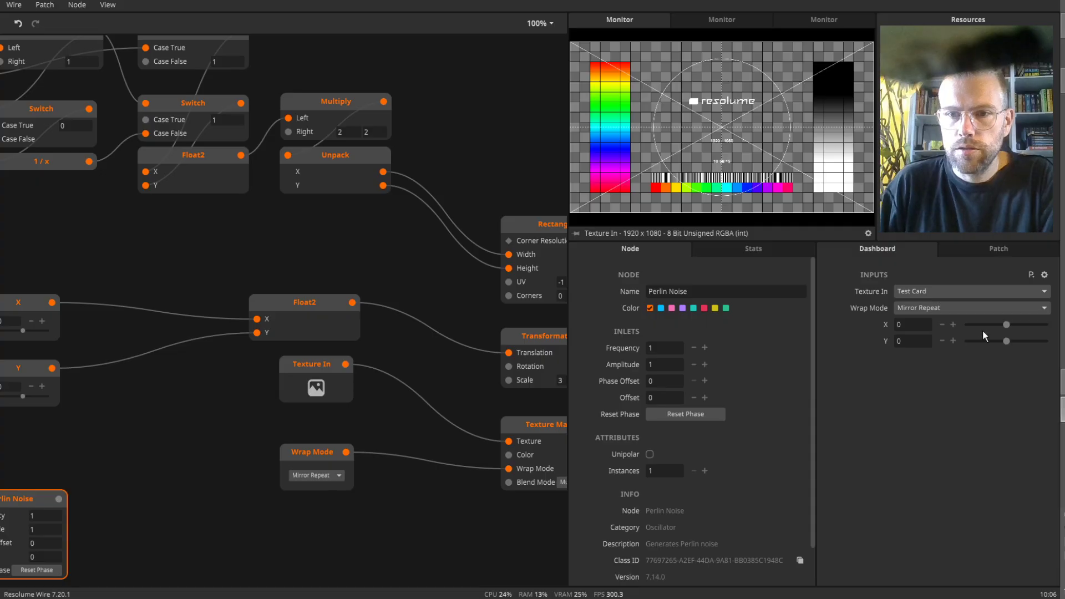
{"action": "mouse_move", "coordinate": [999, 324]}
{"action": "left_mouse_down"}
{"action": "mouse_move", "coordinate": [983, 324]}
{"action": "mouse_move", "coordinate": [994, 324]}
{"action": "left_mouse_up"}
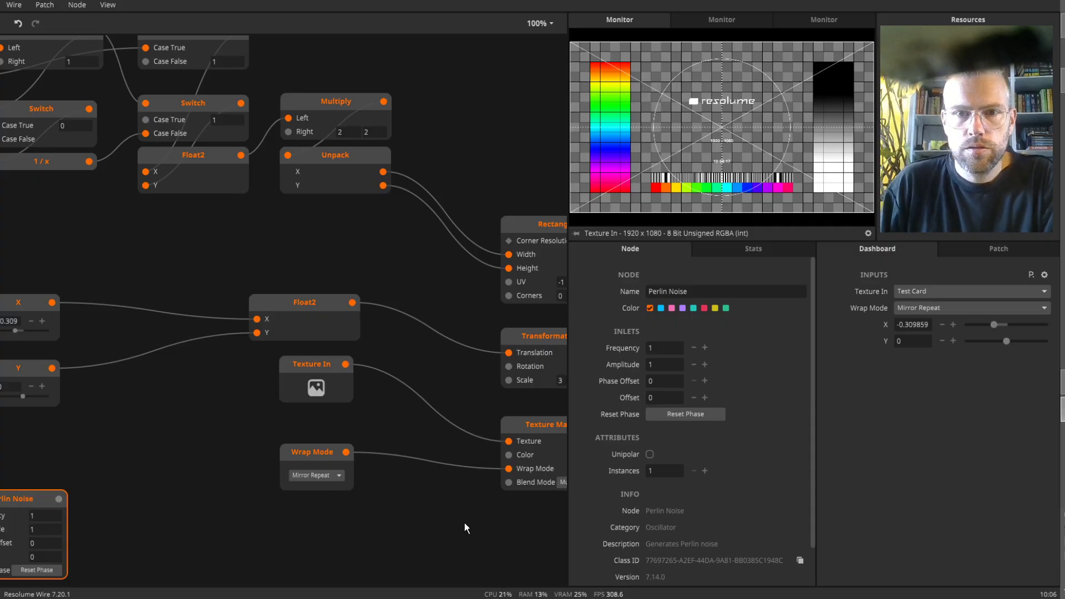
{"action": "left_click_drag", "start_coordinate": [465, 522], "coordinate": [221, 426]}
{"action": "left_click", "coordinate": [523, 409]}
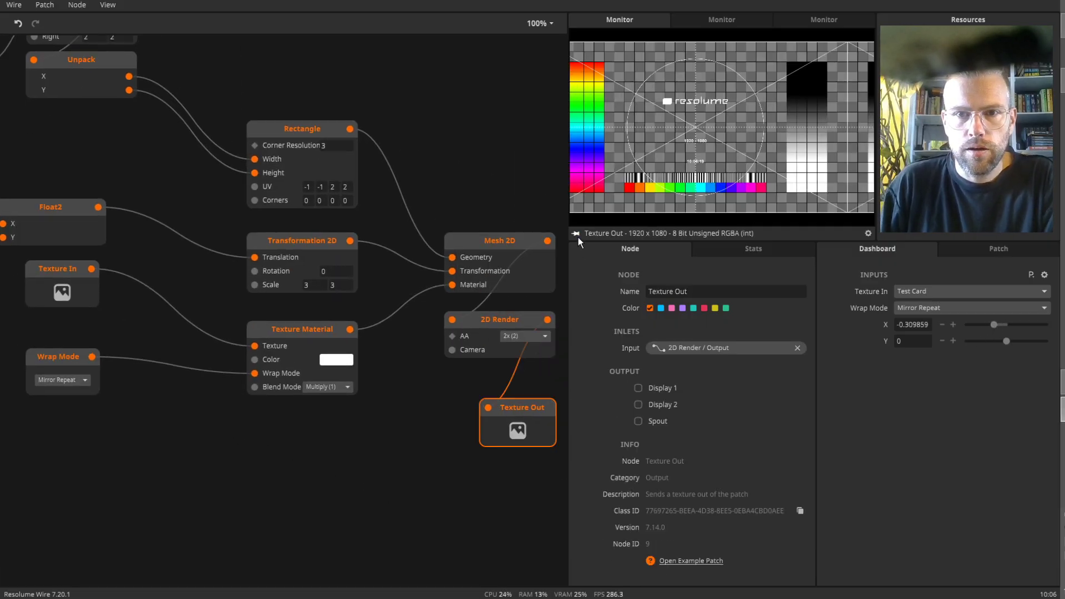
{"action": "left_click_drag", "start_coordinate": [990, 325], "coordinate": [1032, 324]}
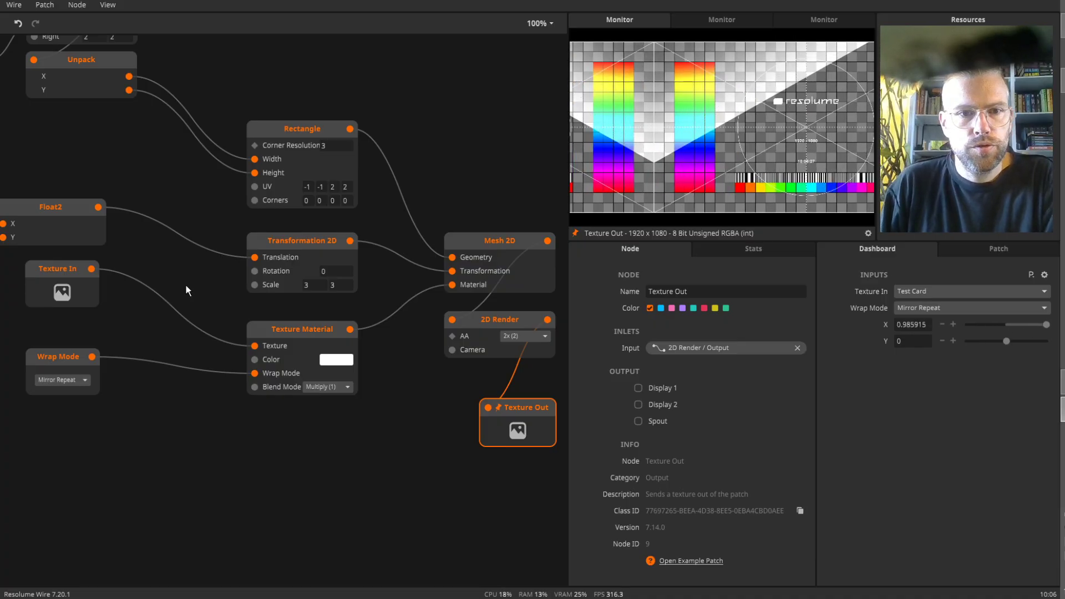
- Move the translation Float2 node closer to the X and Y inputs, aligned beneath the upper Float2
{"action": "left_click_drag", "start_coordinate": [177, 269], "coordinate": [346, 334]}
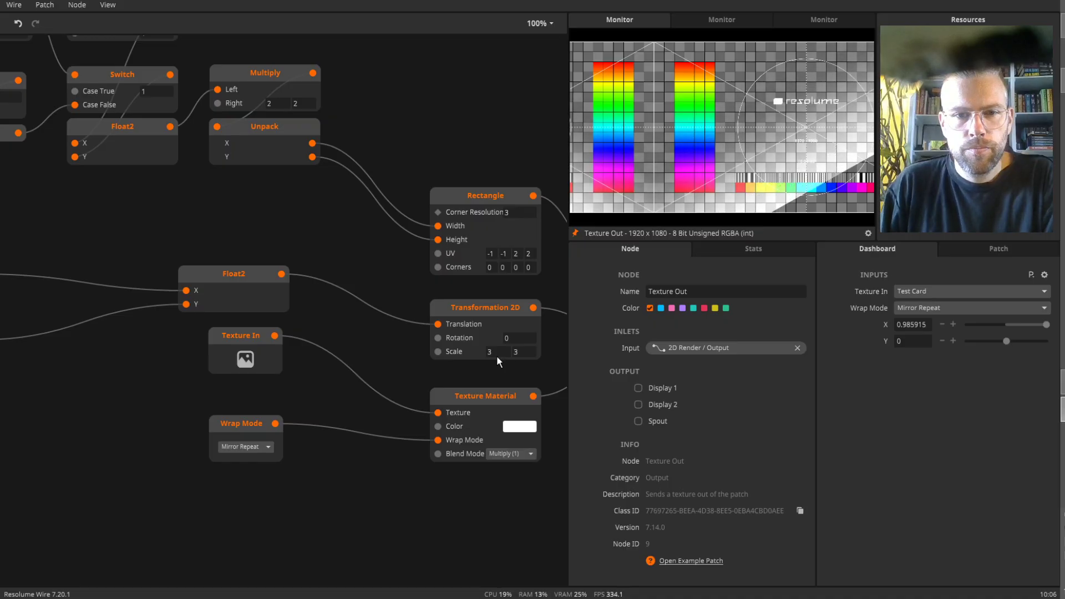
{"action": "left_click_drag", "start_coordinate": [313, 317], "coordinate": [448, 337]}
{"action": "left_click_drag", "start_coordinate": [372, 300], "coordinate": [258, 300]}
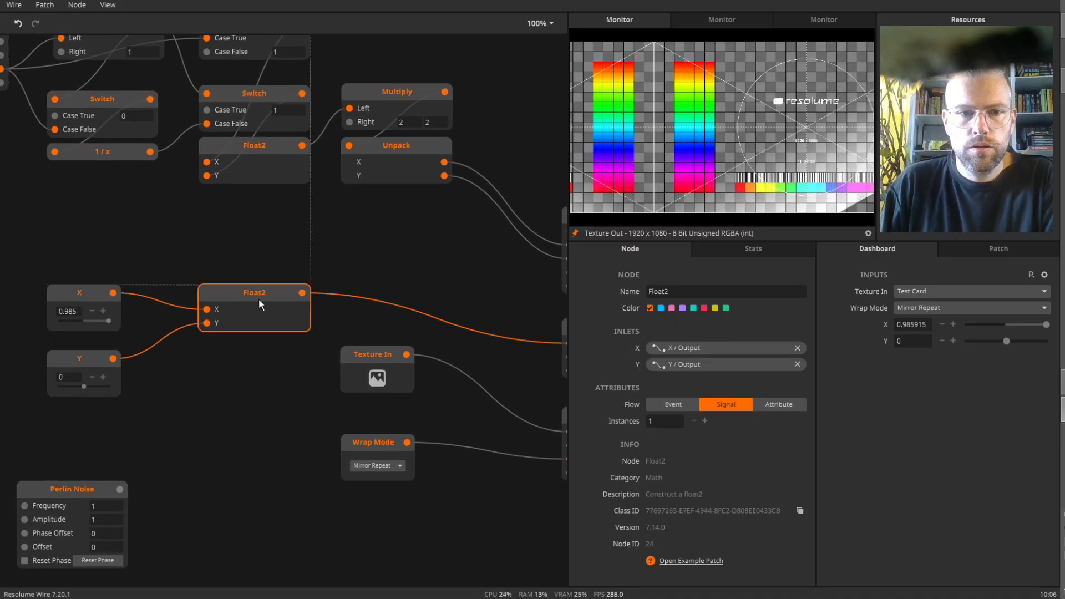
- Insert a Multiply node after the translation Float2, feed the upper Float2 into its Right inlet, and test with X at 1
{"action": "double_click", "coordinate": [353, 295]}
{"action": "type", "text": "mu"}
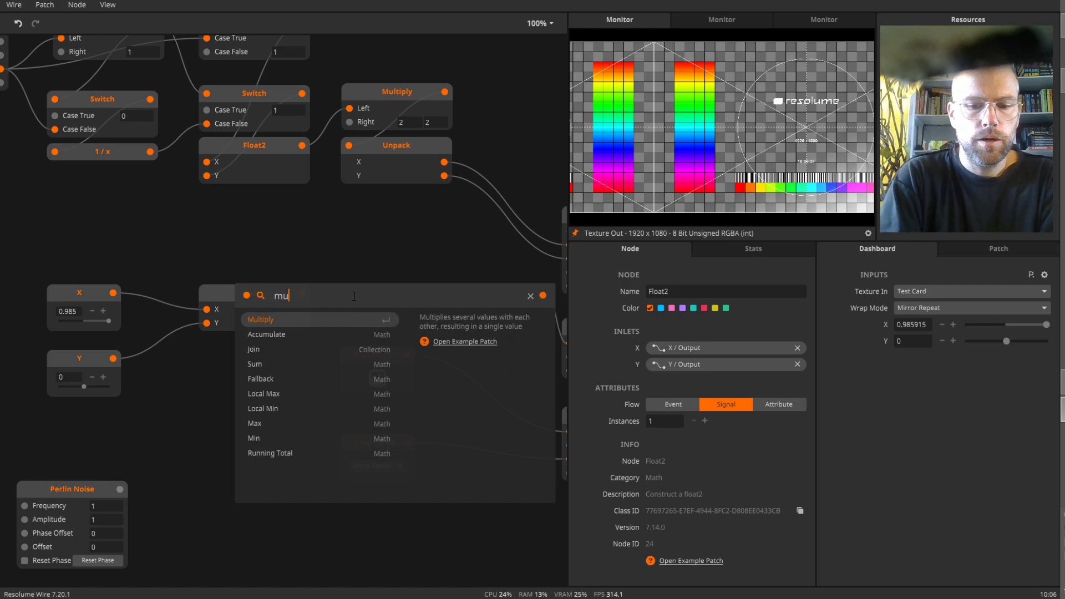
{"action": "key", "text": "Return"}
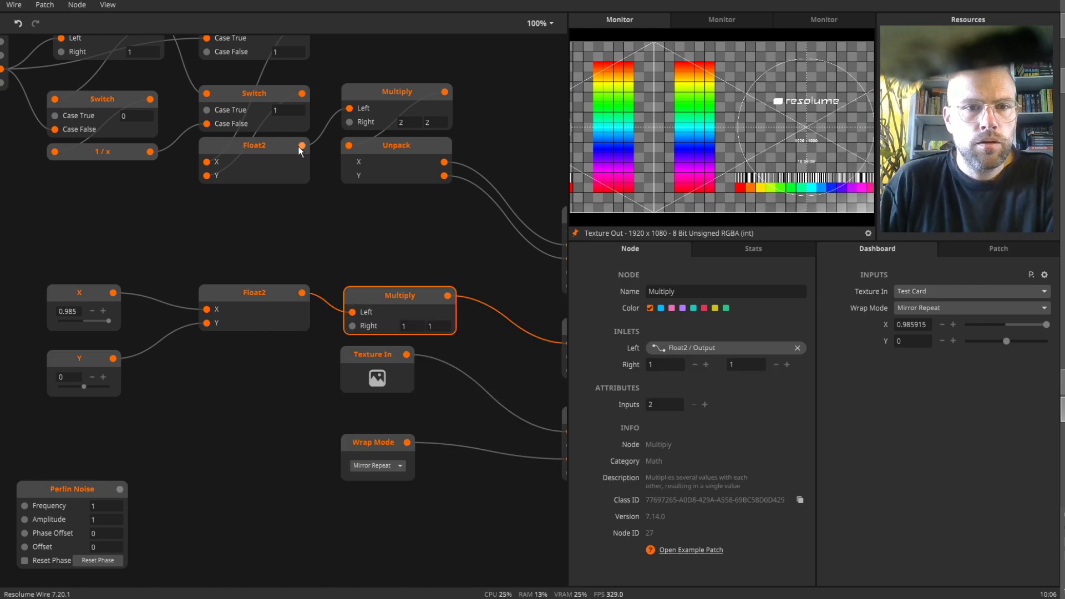
{"action": "left_click_drag", "start_coordinate": [299, 148], "coordinate": [352, 326]}
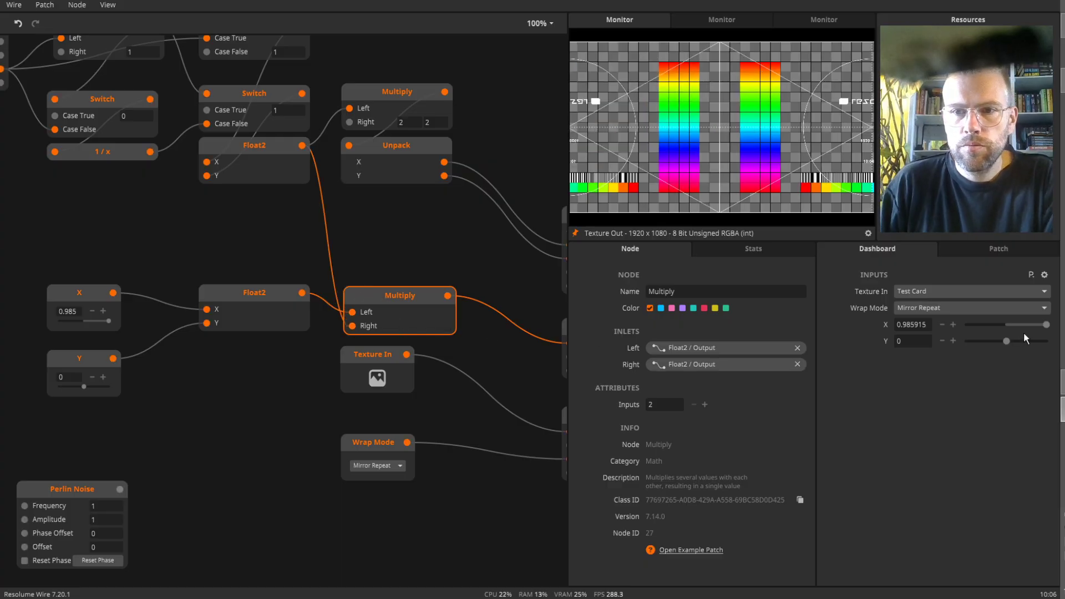
{"action": "mouse_move", "coordinate": [1045, 324]}
{"action": "left_mouse_down"}
{"action": "mouse_move", "coordinate": [960, 324]}
{"action": "mouse_move", "coordinate": [1047, 325]}
{"action": "left_mouse_up"}
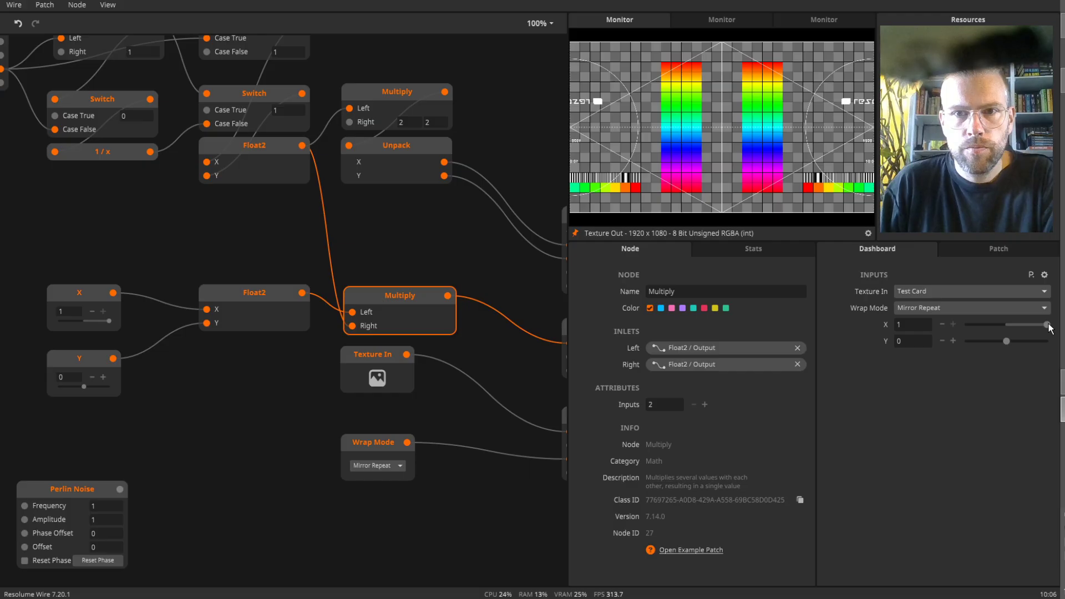
- Align the new Multiply beneath Unpack and give it a third input with both values set to 2, testing with the X input
{"action": "left_click_drag", "start_coordinate": [401, 305], "coordinate": [400, 285]}
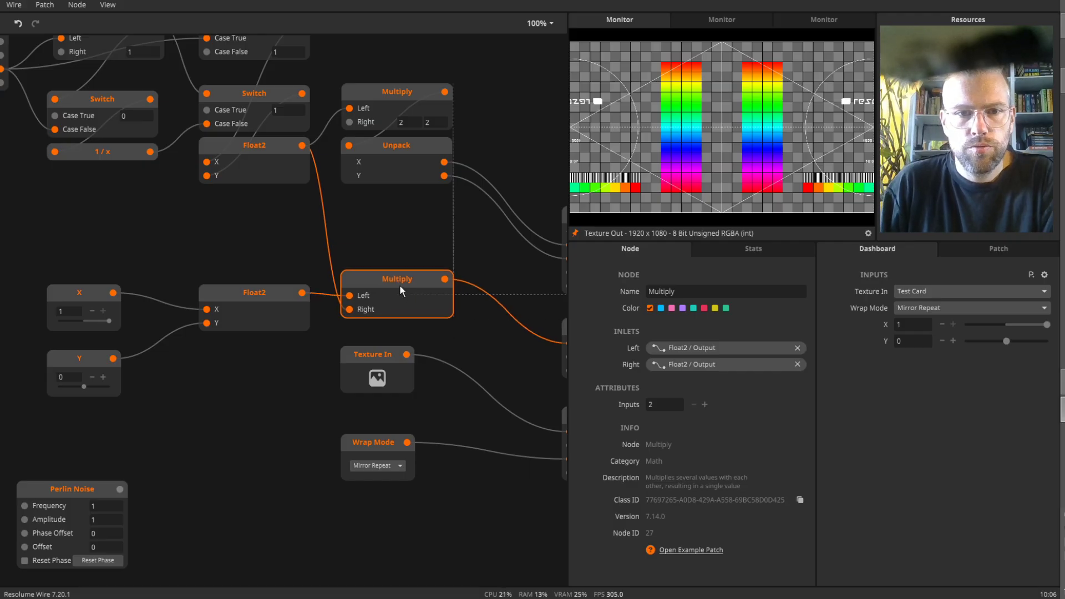
{"action": "left_click", "coordinate": [704, 404]}
{"action": "left_click", "coordinate": [672, 382]}
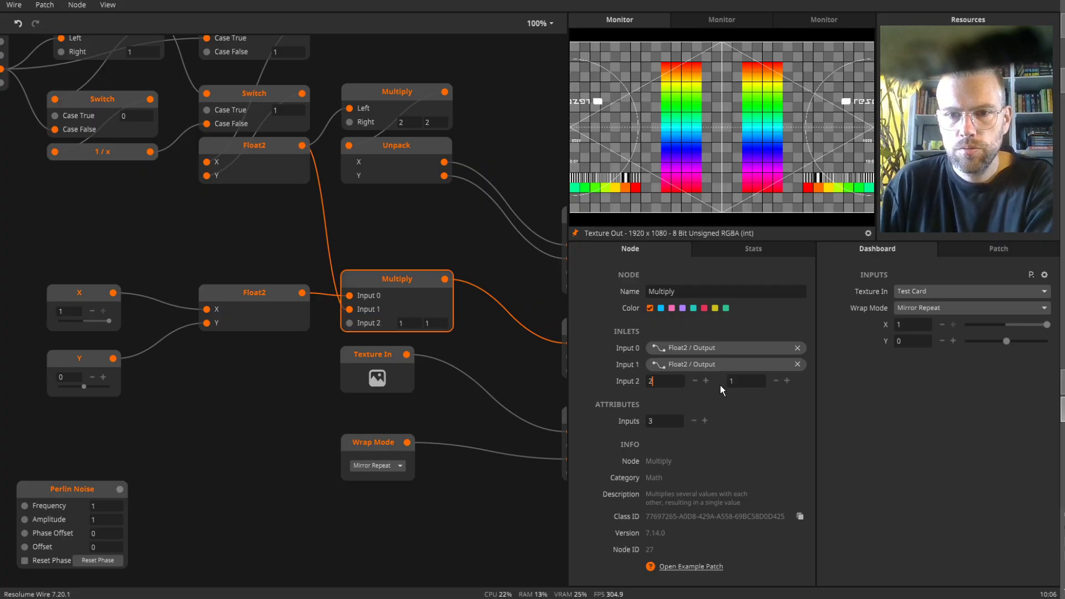
{"action": "type", "text": "2"}
{"action": "left_click", "coordinate": [743, 383]}
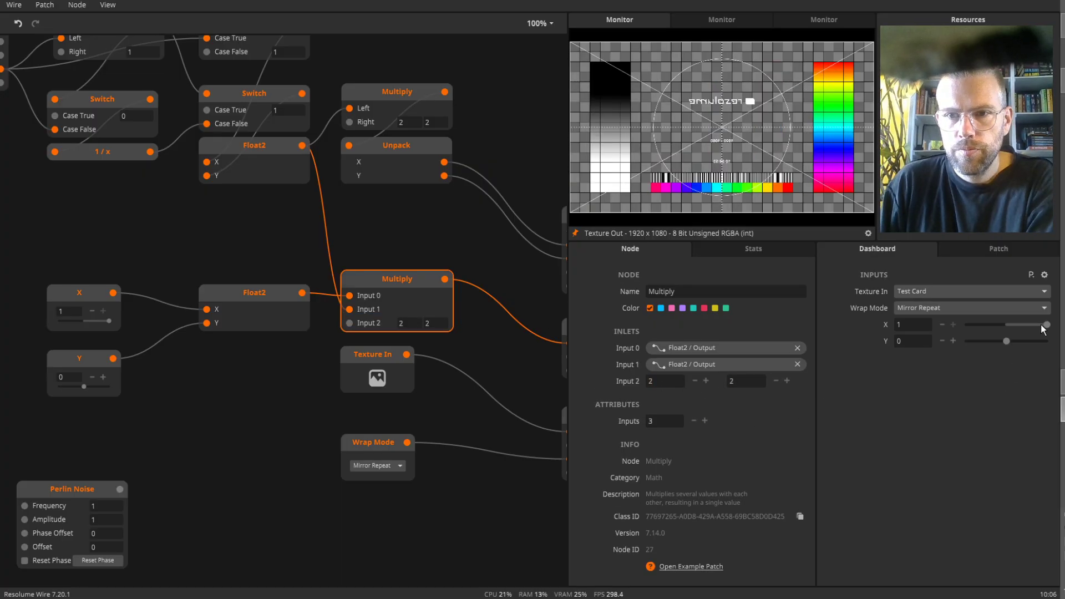
{"action": "mouse_move", "coordinate": [1041, 325]}
{"action": "left_mouse_down"}
{"action": "mouse_move", "coordinate": [965, 327]}
{"action": "mouse_move", "coordinate": [1047, 326]}
{"action": "left_mouse_up"}
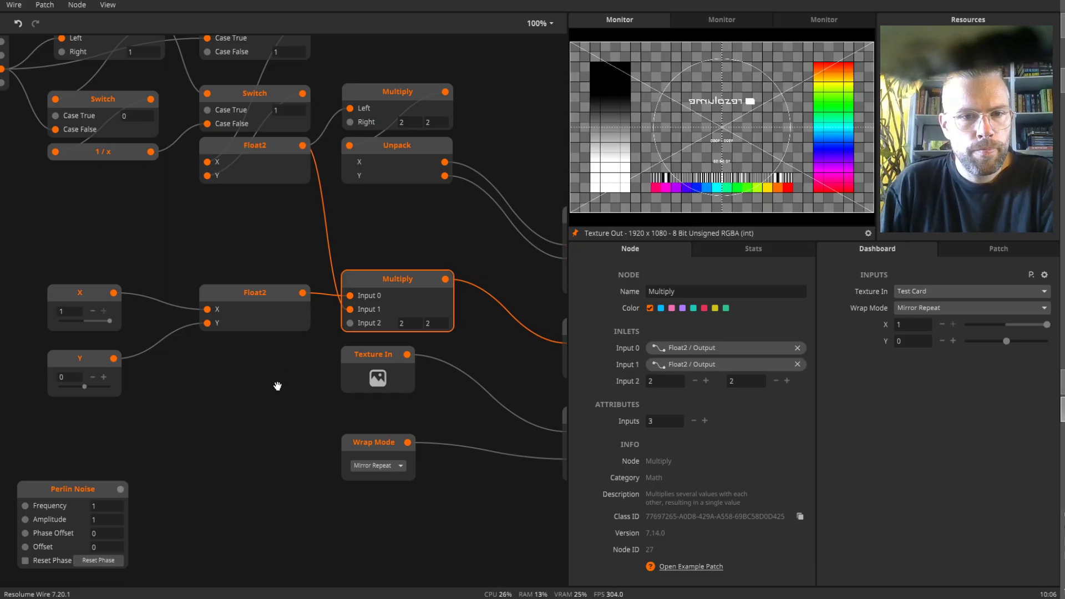
- Move the Texture In and Wrap Mode nodes down to free space beneath the Multiply node
{"action": "left_click_drag", "start_coordinate": [279, 382], "coordinate": [265, 309]}
{"action": "left_click_drag", "start_coordinate": [359, 410], "coordinate": [358, 328]}
{"action": "left_click", "coordinate": [360, 294]}
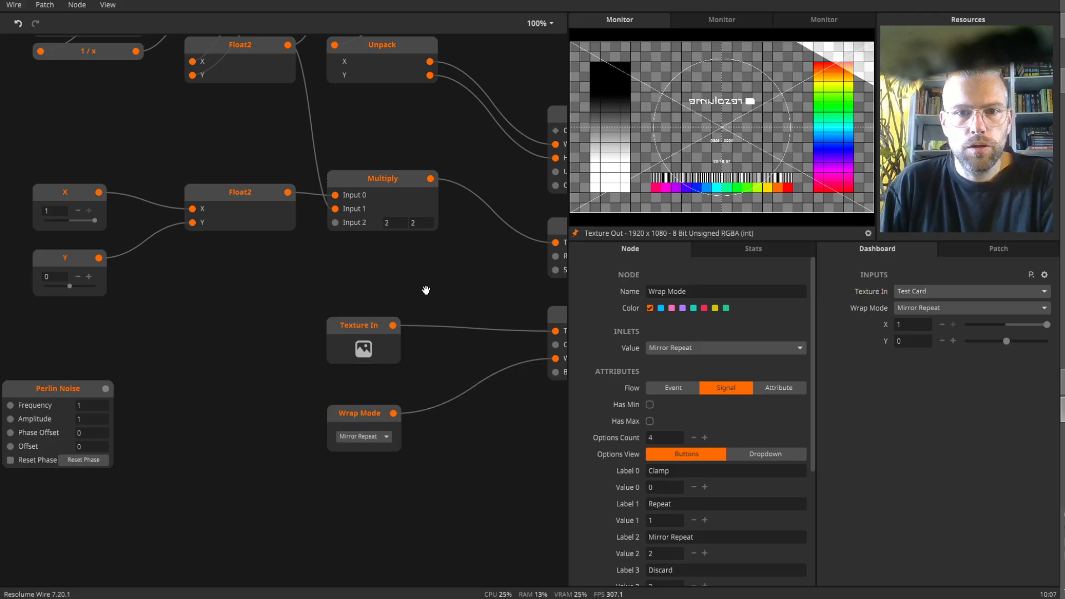
- Expose Transformation 2D's Rotation inlet as a dashboard input and place its node beneath the Y input
{"action": "left_click_drag", "start_coordinate": [426, 290], "coordinate": [399, 298]}
{"action": "right_click", "coordinate": [505, 264]}
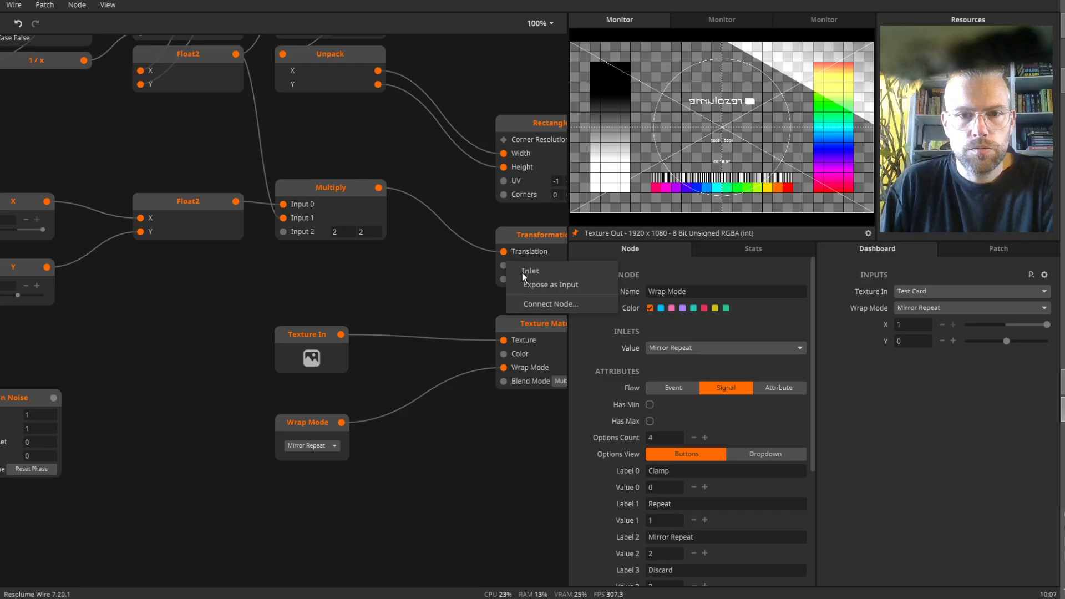
{"action": "left_click", "coordinate": [551, 284]}
{"action": "left_click_drag", "start_coordinate": [447, 243], "coordinate": [21, 327]}
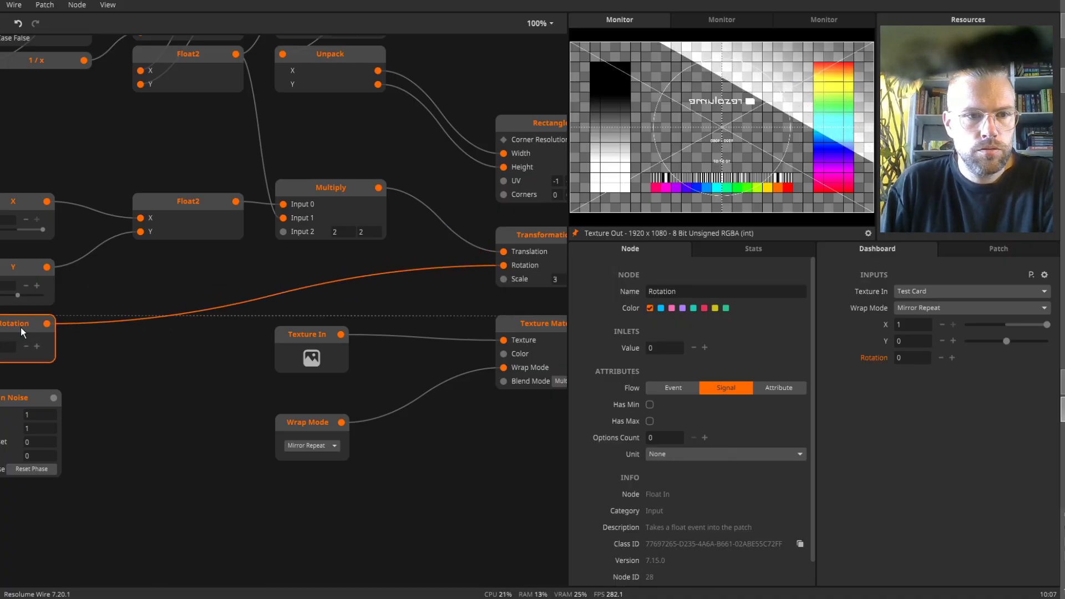
- Enable a minimum and a maximum of 1 for the Rotation input and test it by sweeping its value to 1
{"action": "left_click", "coordinate": [649, 405]}
{"action": "left_click", "coordinate": [650, 438]}
{"action": "left_click", "coordinate": [661, 453]}
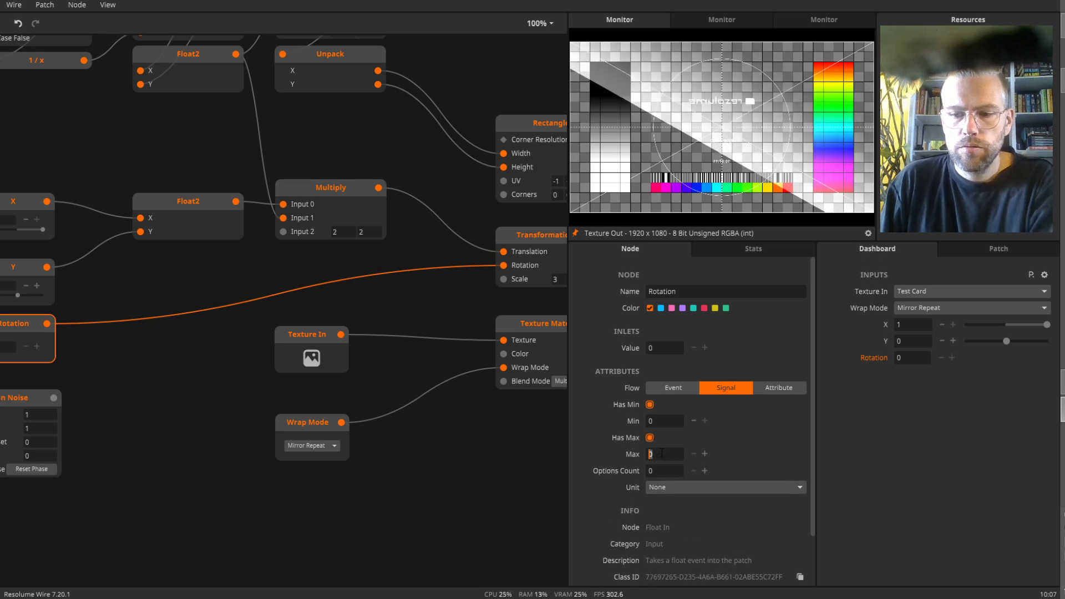
{"action": "type", "text": "1"}
{"action": "key", "text": "Return"}
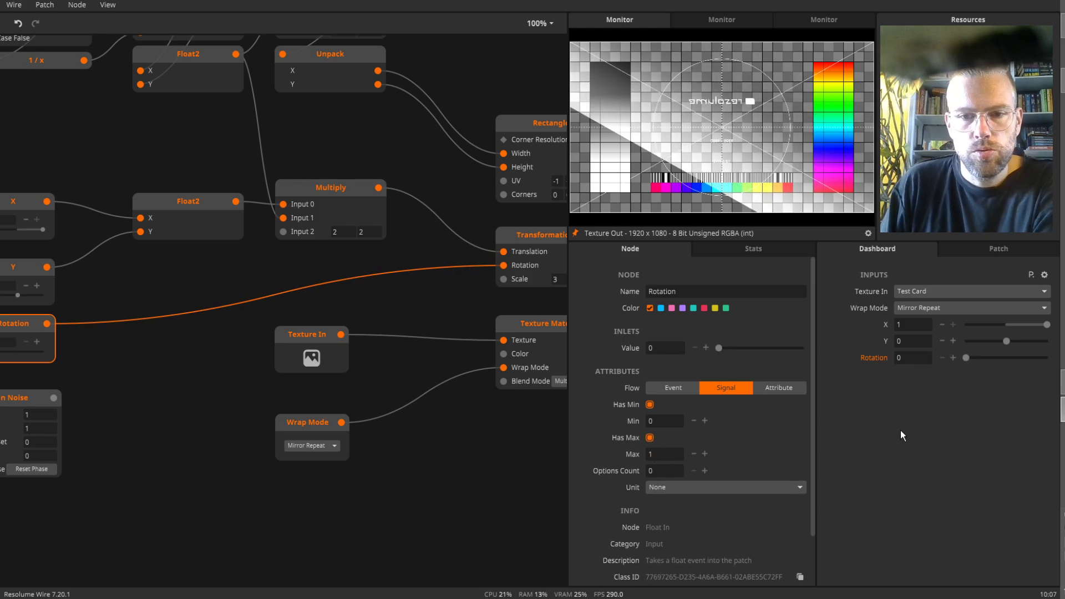
{"action": "left_click_drag", "start_coordinate": [720, 347], "coordinate": [802, 349]}
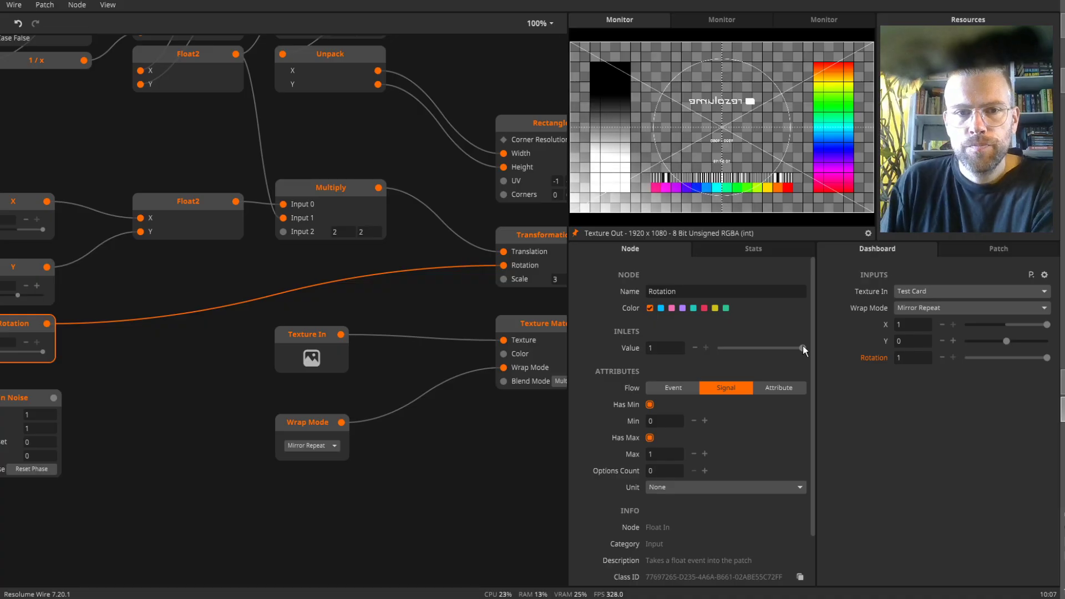
{"action": "mouse_move", "coordinate": [803, 348]}
{"action": "left_mouse_down"}
{"action": "mouse_move", "coordinate": [783, 344]}
{"action": "mouse_move", "coordinate": [807, 345]}
{"action": "left_mouse_up"}
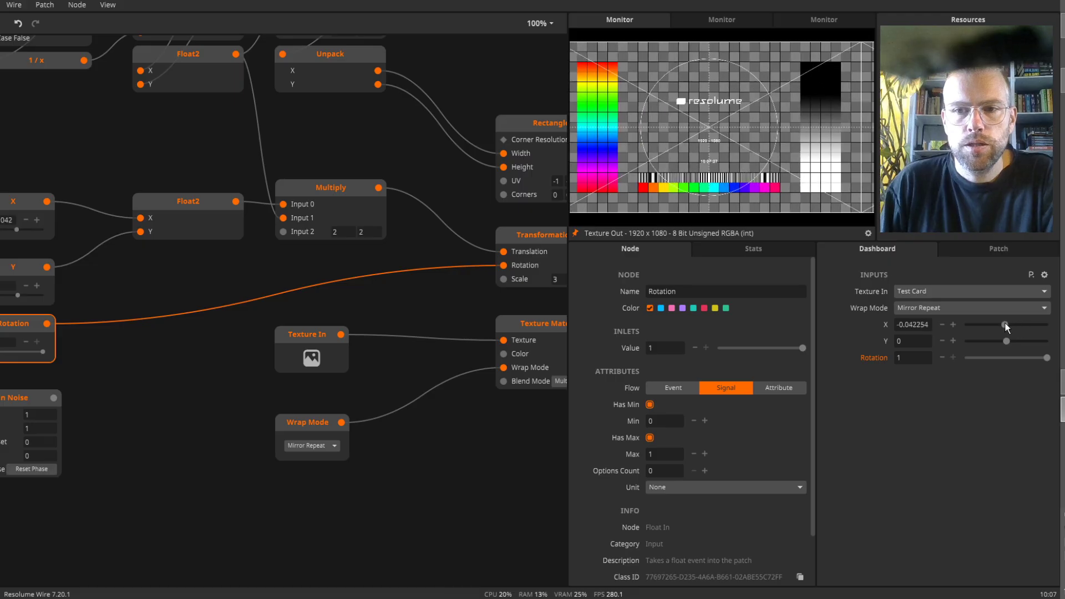
- Sweep the X input back toward the centre and reset its value to 0
{"action": "mouse_move", "coordinate": [1022, 325]}
{"action": "left_mouse_down"}
{"action": "mouse_move", "coordinate": [1048, 325]}
{"action": "mouse_move", "coordinate": [1007, 323]}
{"action": "left_mouse_up"}
{"action": "left_click", "coordinate": [912, 325]}
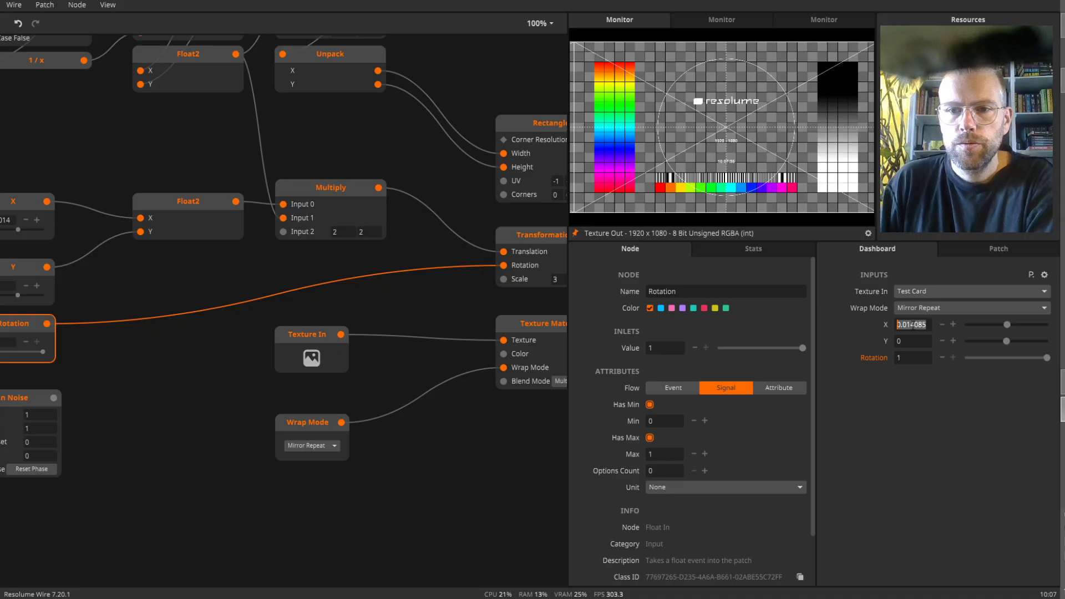
{"action": "type", "text": "0"}
{"action": "key", "text": "Return"}
{"action": "left_click", "coordinate": [417, 292]}
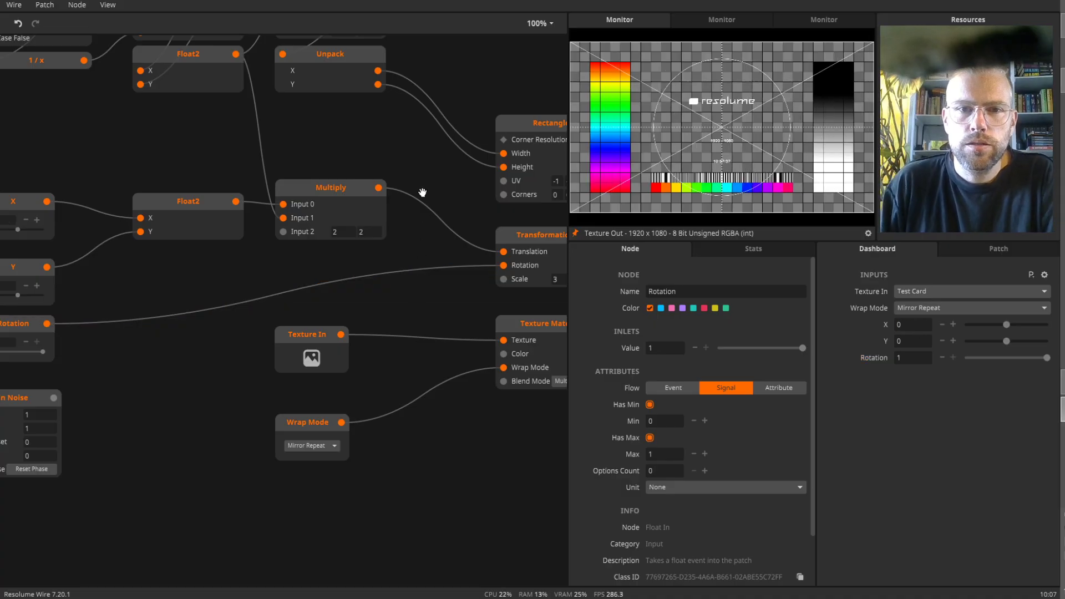
{"action": "left_click_drag", "start_coordinate": [422, 193], "coordinate": [303, 228]}
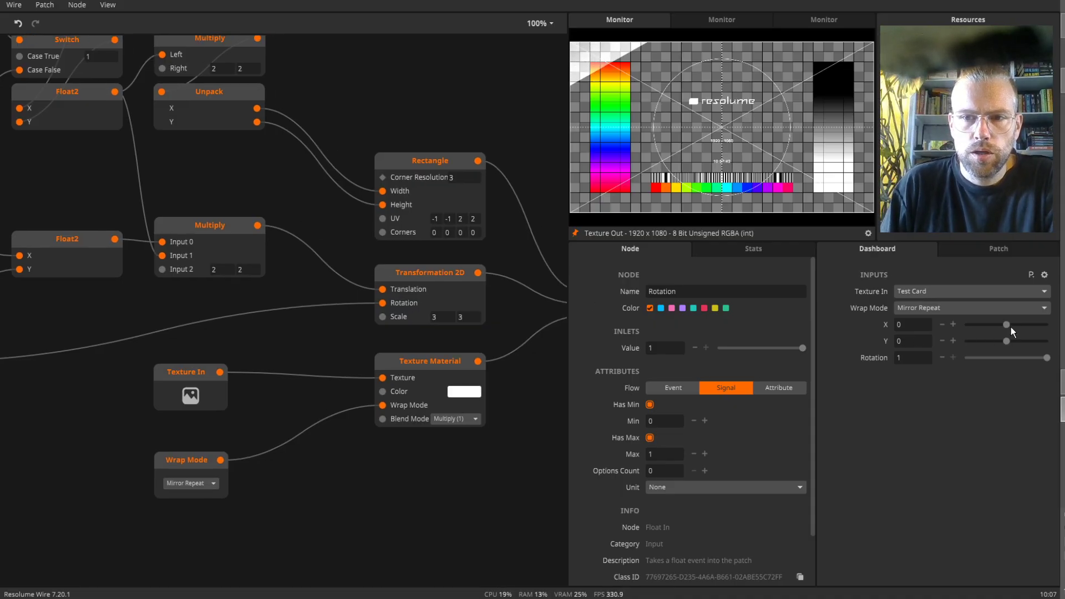
{"action": "double_click", "coordinate": [414, 505]}
{"action": "type", "text": "tra"}
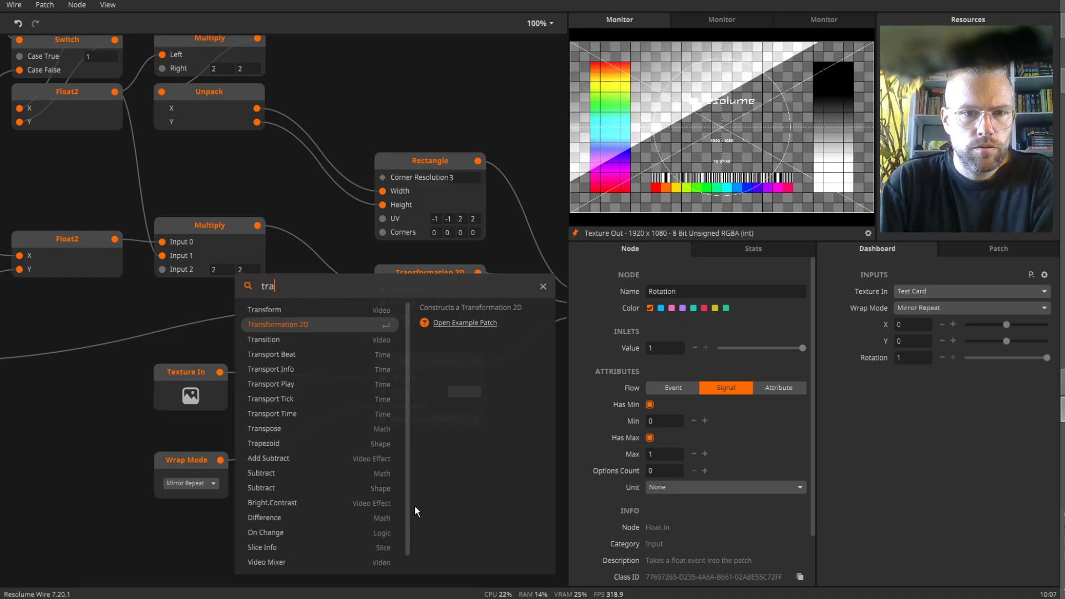
{"action": "key", "text": "Up"}
{"action": "key", "text": "Return"}
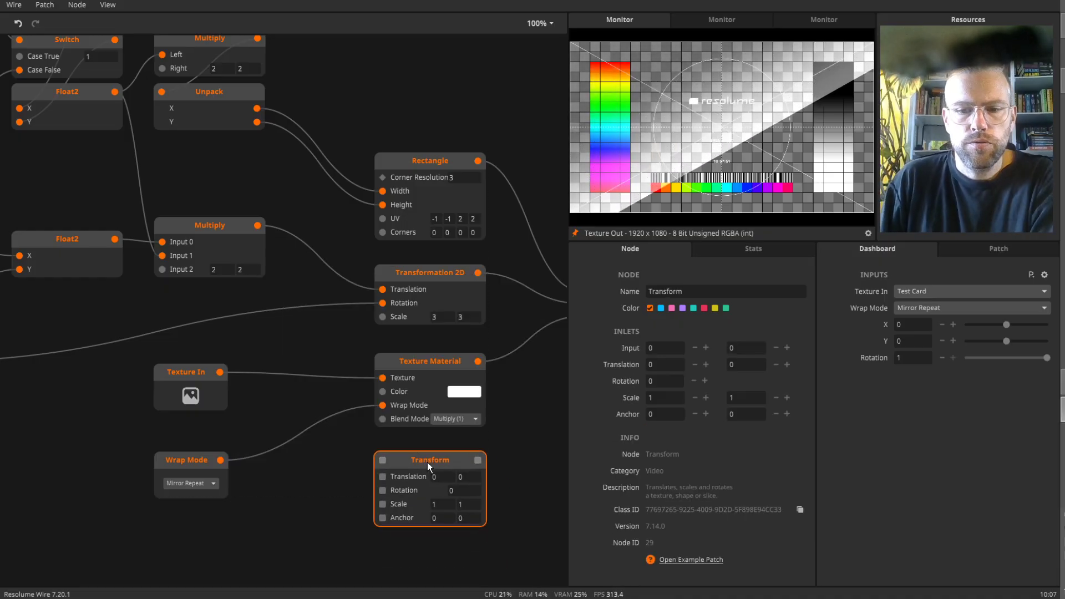
{"action": "key", "text": "Delete"}
- Test translation combined with rotation by setting X to about 0.32 and Rotation to about 0.92
{"action": "left_click_drag", "start_coordinate": [1004, 326], "coordinate": [1039, 357]}
{"action": "left_click", "coordinate": [1034, 357]}
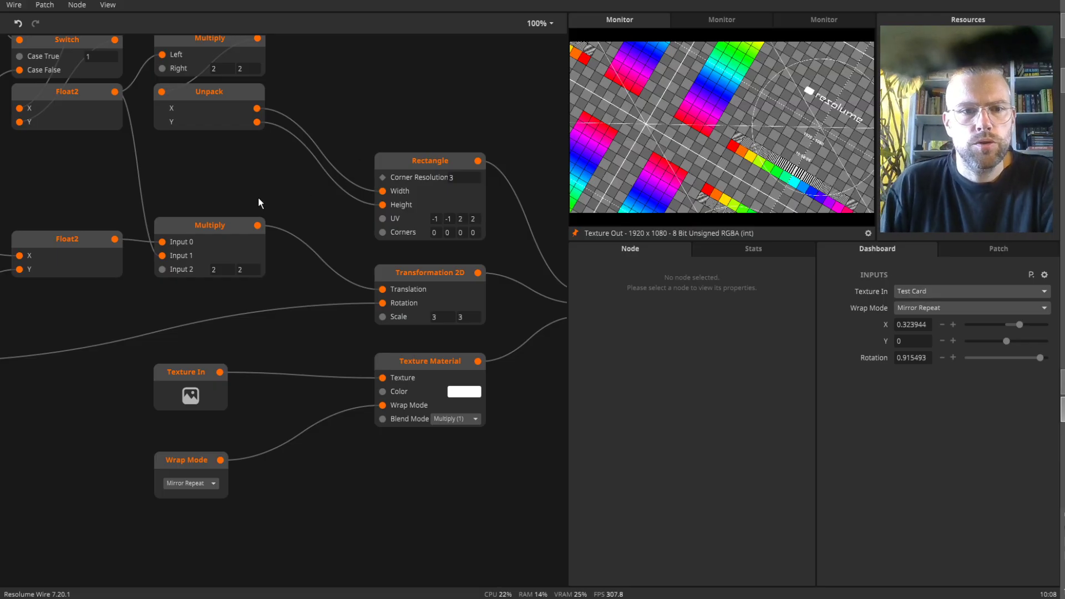
- Move the three-input Multiply node slightly down, closer to the level of Transformation 2D's Translation inlet
{"action": "left_click_drag", "start_coordinate": [247, 196], "coordinate": [387, 274]}
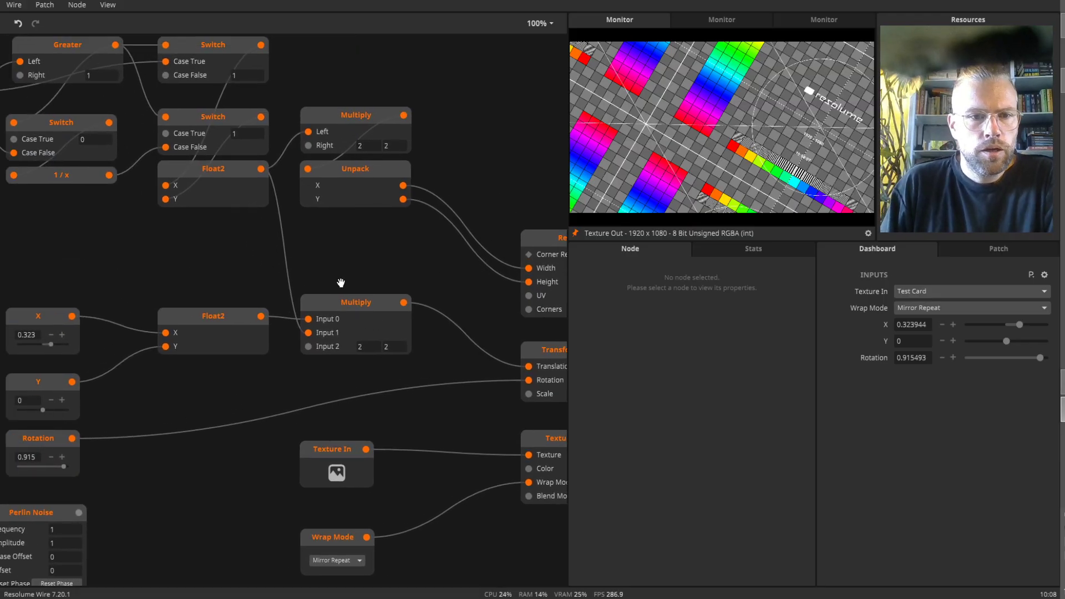
{"action": "left_click_drag", "start_coordinate": [335, 312], "coordinate": [340, 332]}
{"action": "left_click_drag", "start_coordinate": [403, 295], "coordinate": [301, 272]}
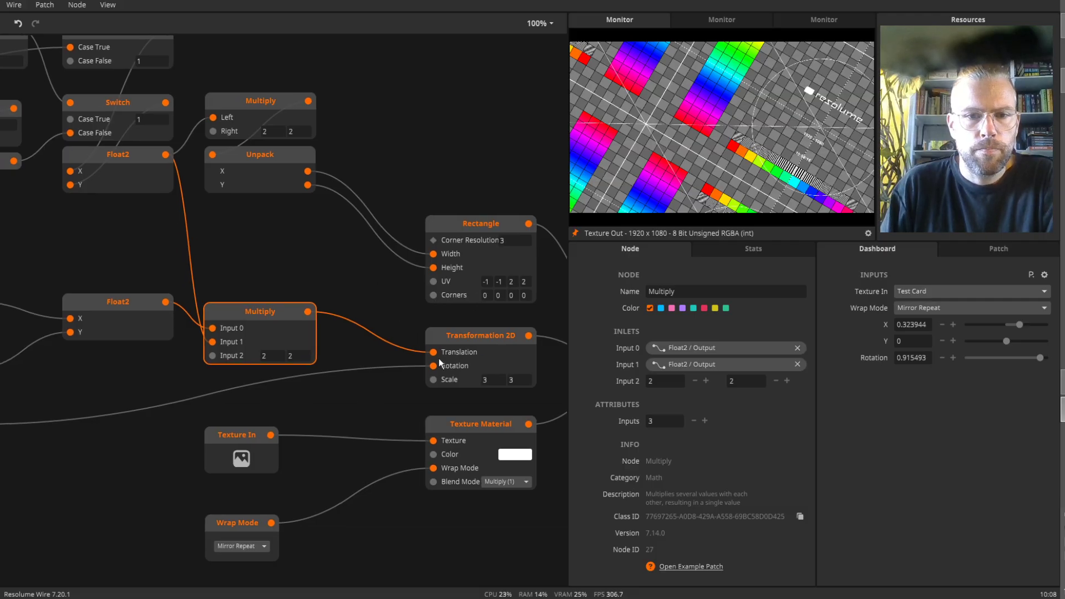
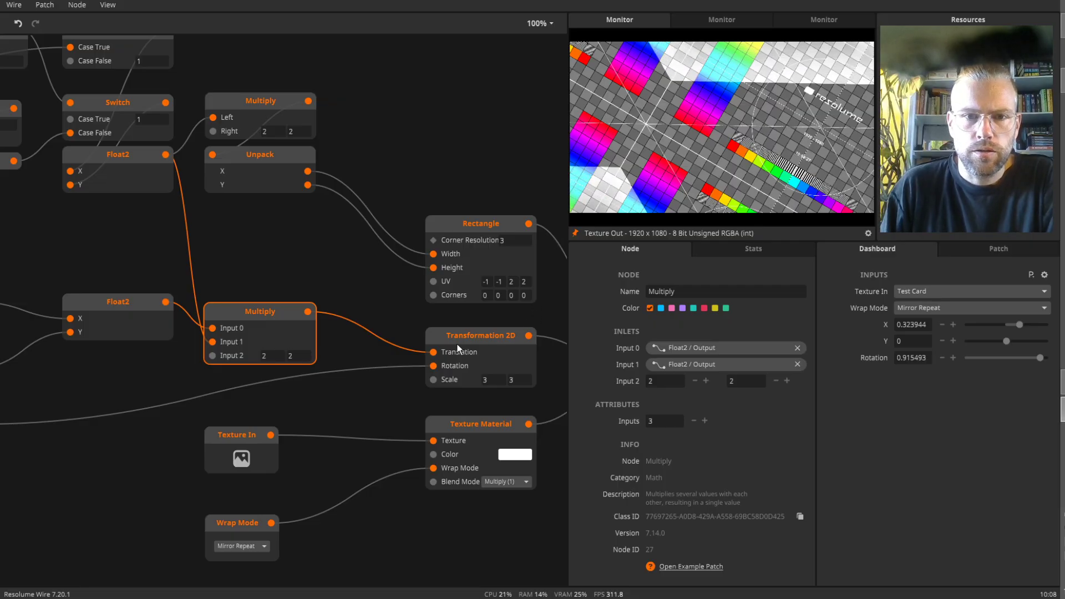
- Add a Box 2D node feeding the Rectangle's UV inlet and place it just above the three-input Multiply node
{"action": "left_click_drag", "start_coordinate": [370, 283], "coordinate": [392, 305]}
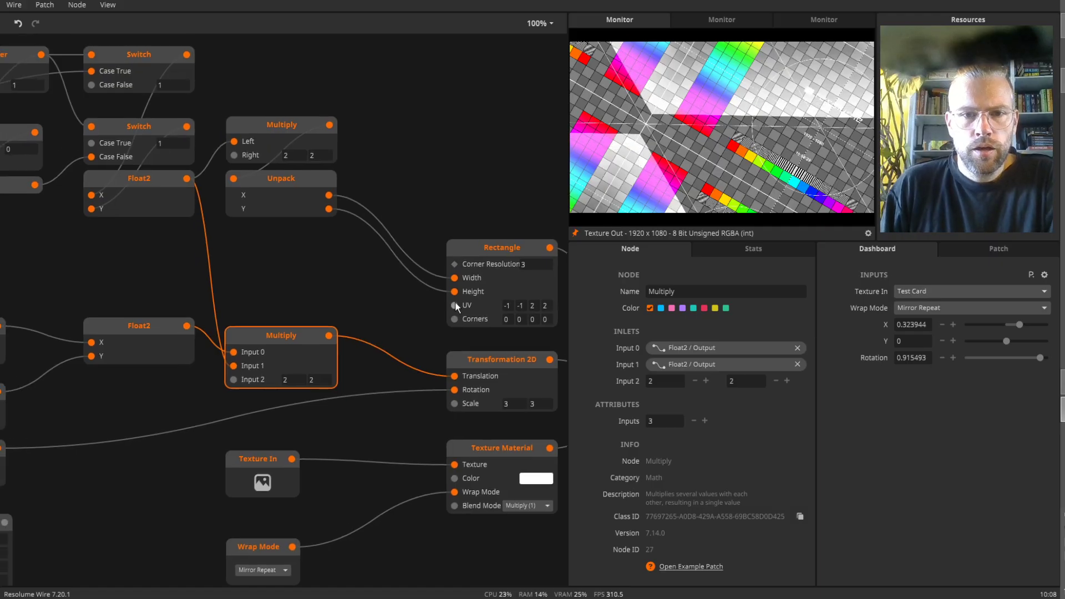
{"action": "left_click_drag", "start_coordinate": [459, 305], "coordinate": [323, 283]}
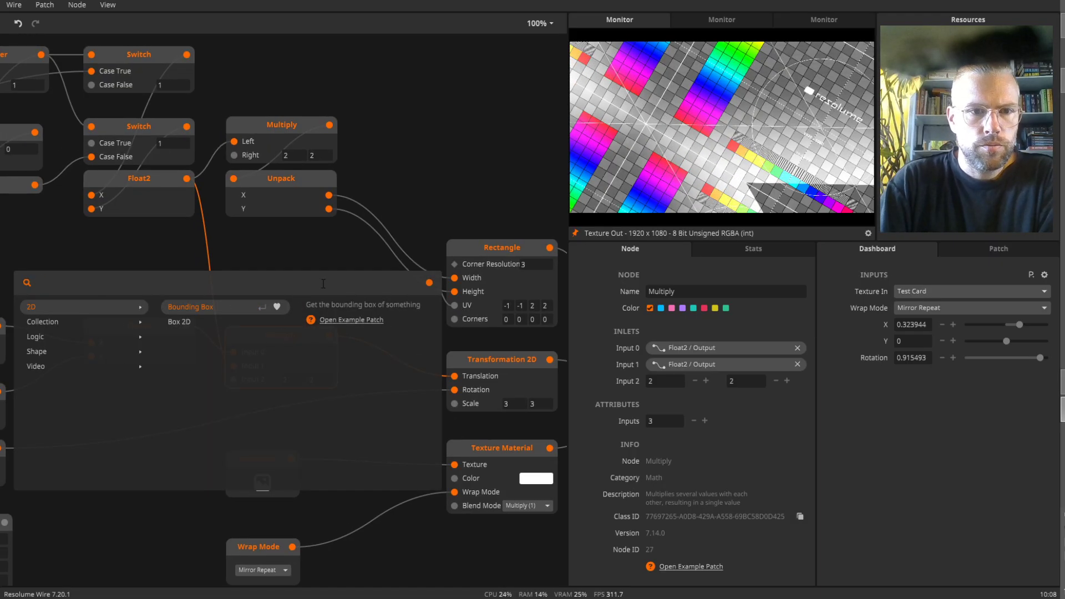
{"action": "key", "text": "Down"}
{"action": "key", "text": "Return"}
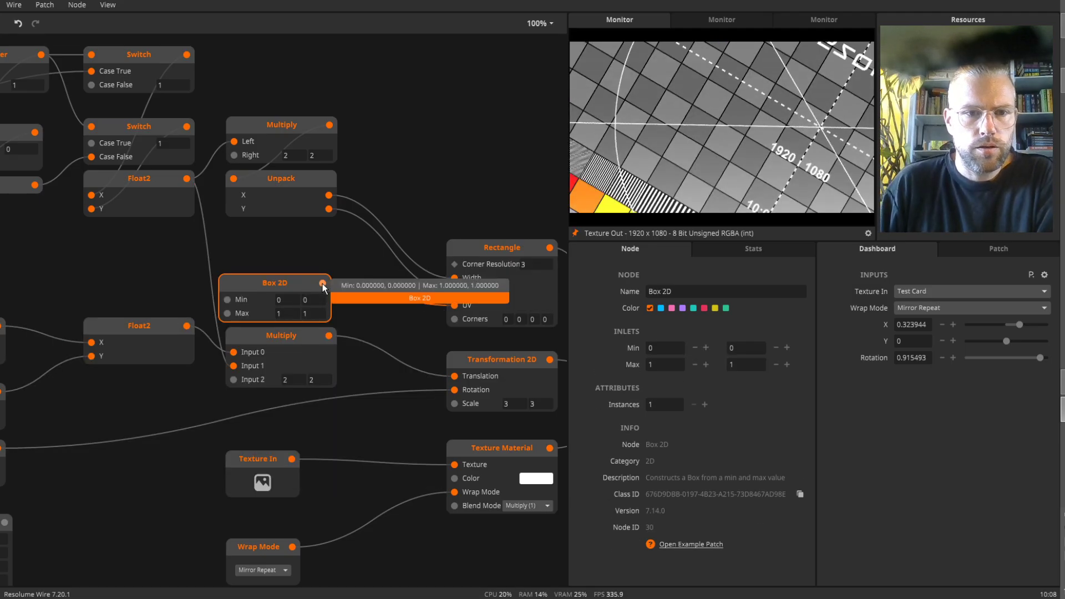
{"action": "left_click_drag", "start_coordinate": [289, 283], "coordinate": [430, 239]}
- Move the X and Y inputs and their Float2 node together, farther away from the three-input Multiply node to free up space
{"action": "left_click_drag", "start_coordinate": [103, 272], "coordinate": [301, 376]}
{"action": "left_click_drag", "start_coordinate": [274, 310], "coordinate": [95, 312]}
{"action": "left_click_drag", "start_coordinate": [201, 270], "coordinate": [284, 303]}
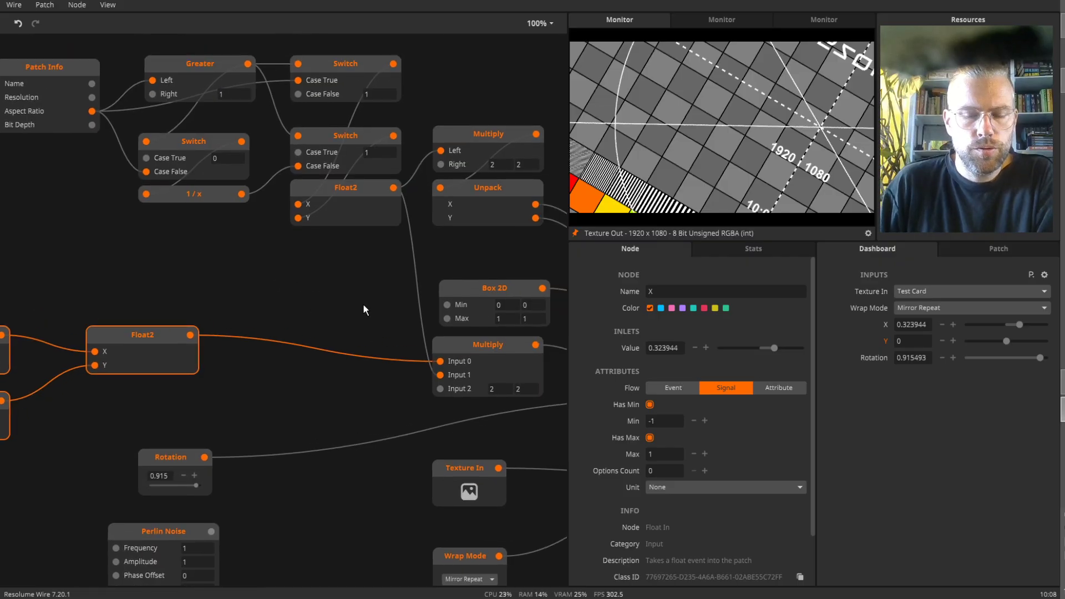
- Delete the three-input Multiply node and the remaining connection from Float2 to Transformation 2D's Translation inlet
{"action": "left_click", "coordinate": [465, 350]}
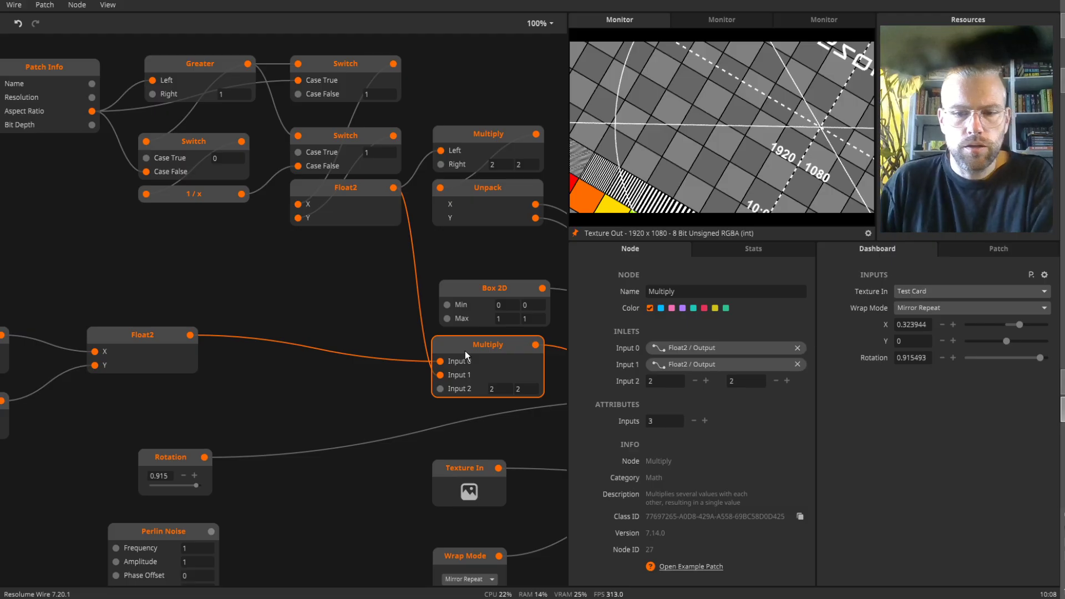
{"action": "key", "text": "Delete"}
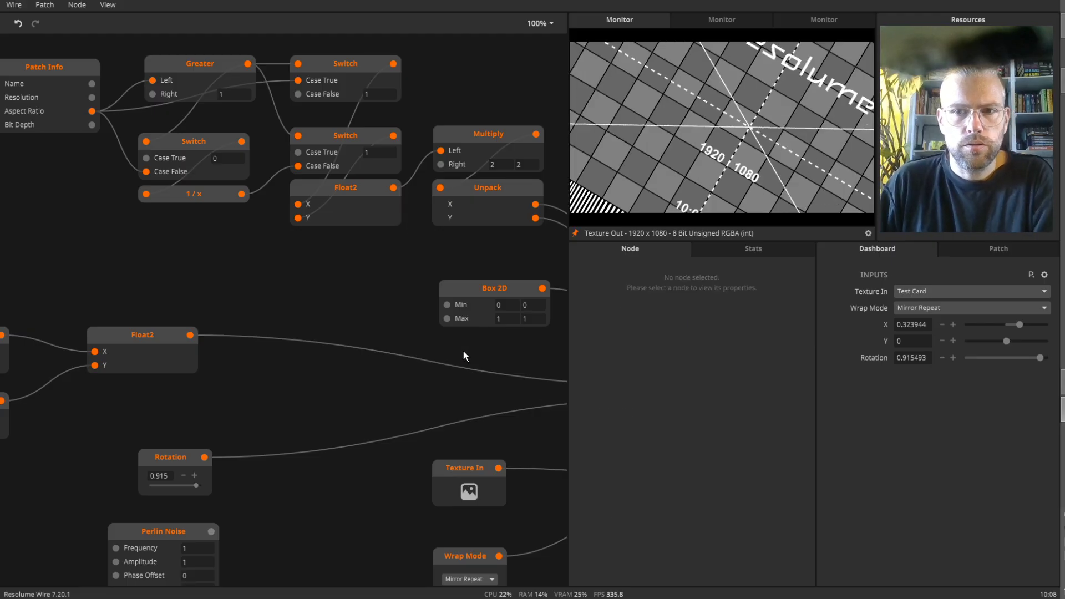
{"action": "left_click_drag", "start_coordinate": [464, 351], "coordinate": [349, 327]}
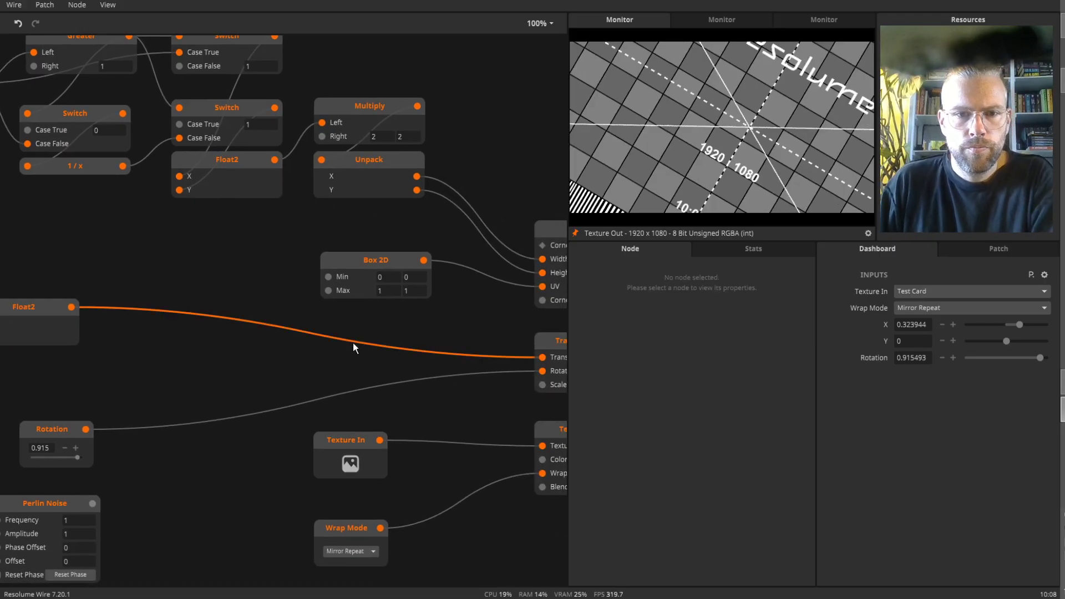
{"action": "key", "text": "Delete"}
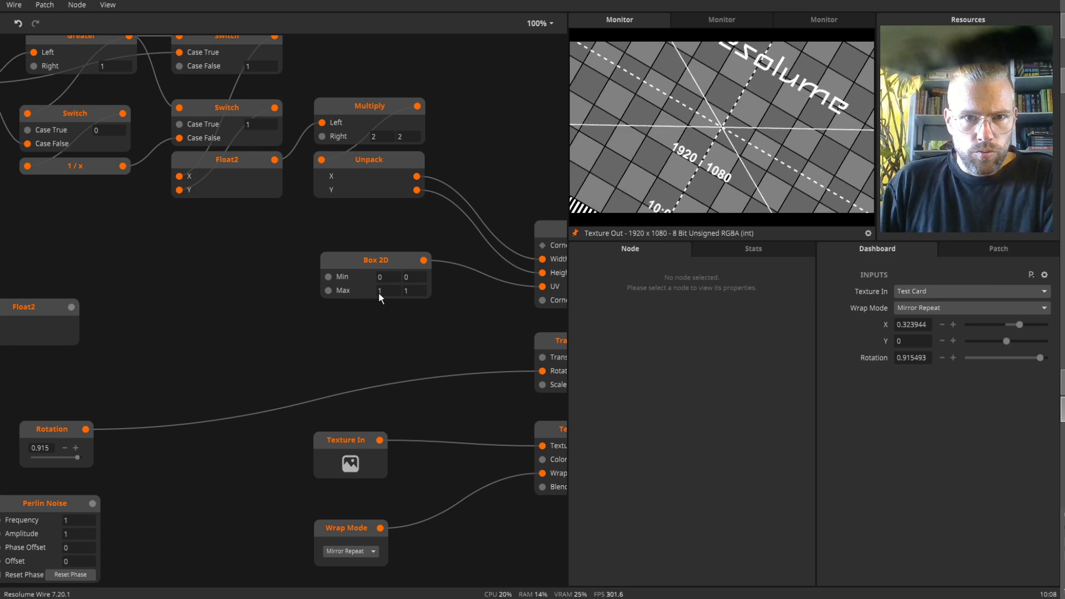
- Set Box 2D's Max values to 2, 2 and its Min values to -1, -1
{"action": "double_click", "coordinate": [394, 292]}
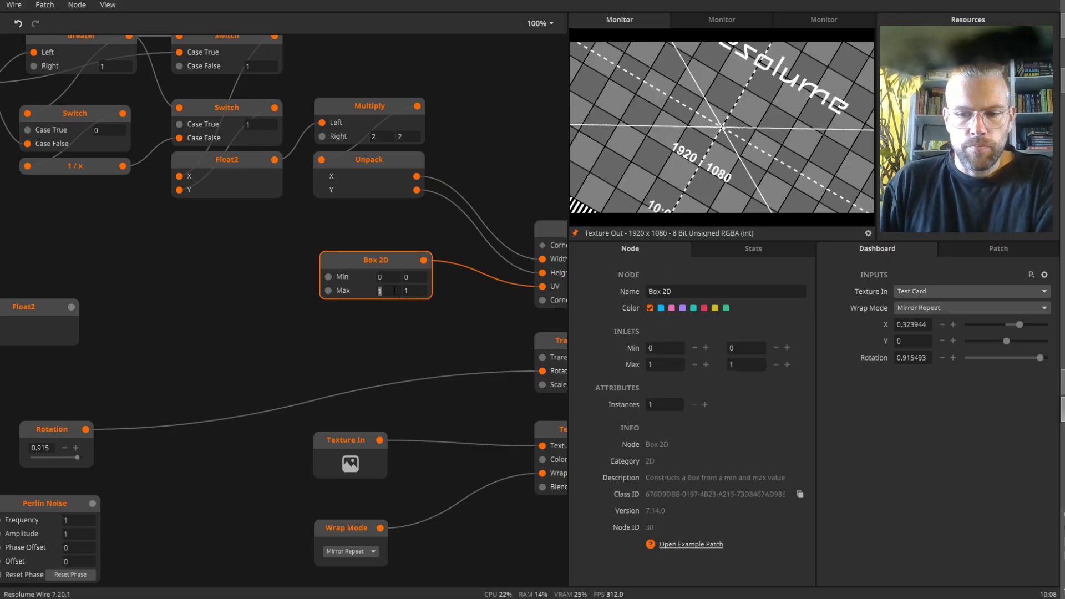
{"action": "type", "text": "2"}
{"action": "key", "text": "Tab"}
{"action": "type", "text": "2"}
{"action": "key", "text": "Return"}
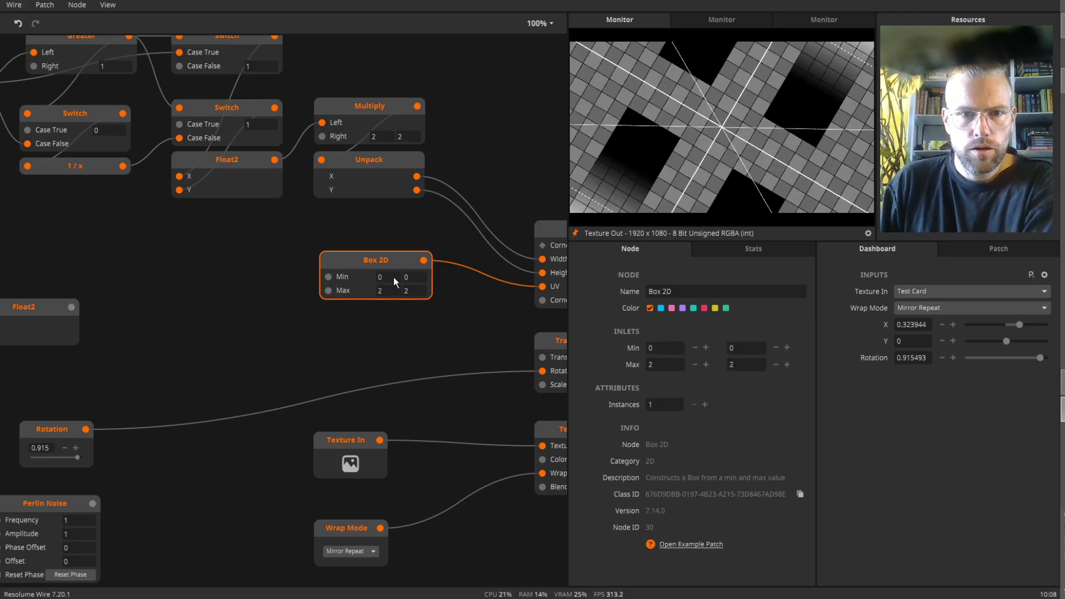
{"action": "type", "text": "-1"}
{"action": "key", "text": "Return"}
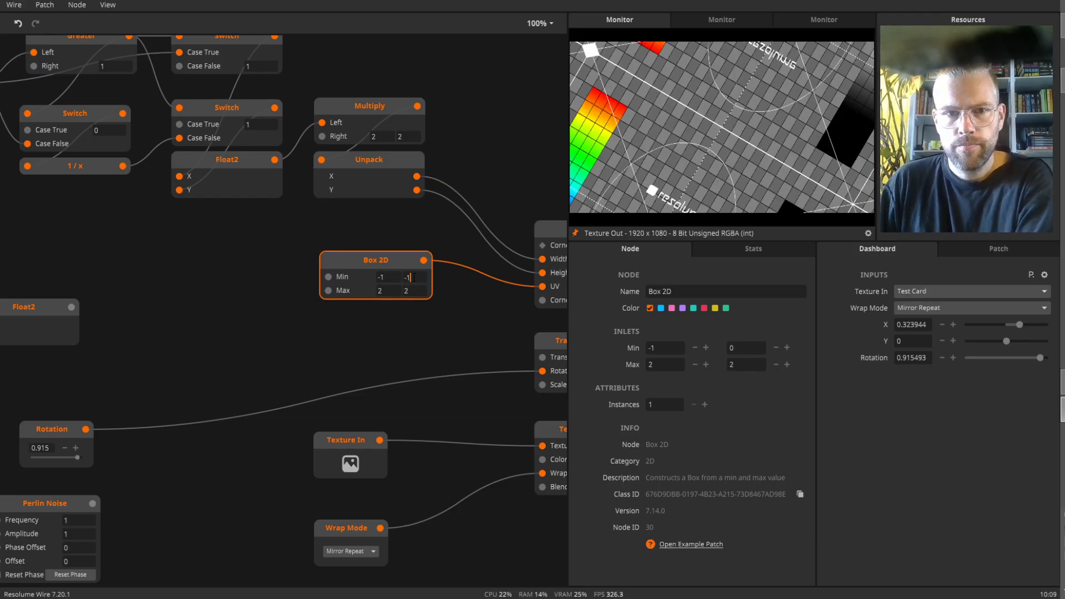
{"action": "left_click", "coordinate": [414, 278]}
{"action": "type", "text": "-1"}
{"action": "key", "text": "Return"}
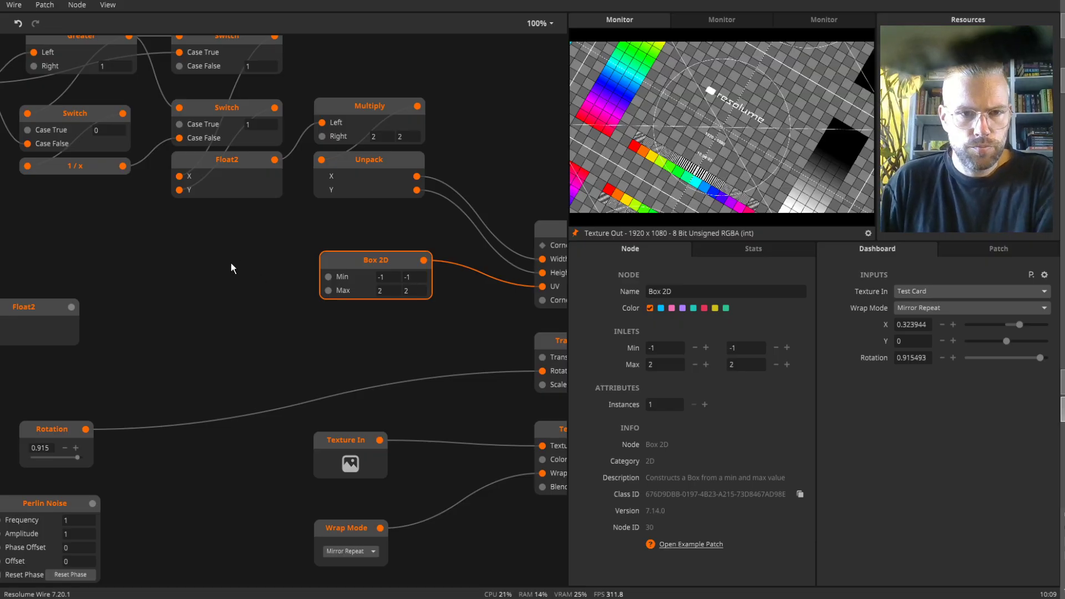
- Create an Add node ahead of Box 2D and connect the X/Y Float2 output to its Right inlet
{"action": "double_click", "coordinate": [230, 263]}
{"action": "type", "text": "ad"}
{"action": "key", "text": "Return"}
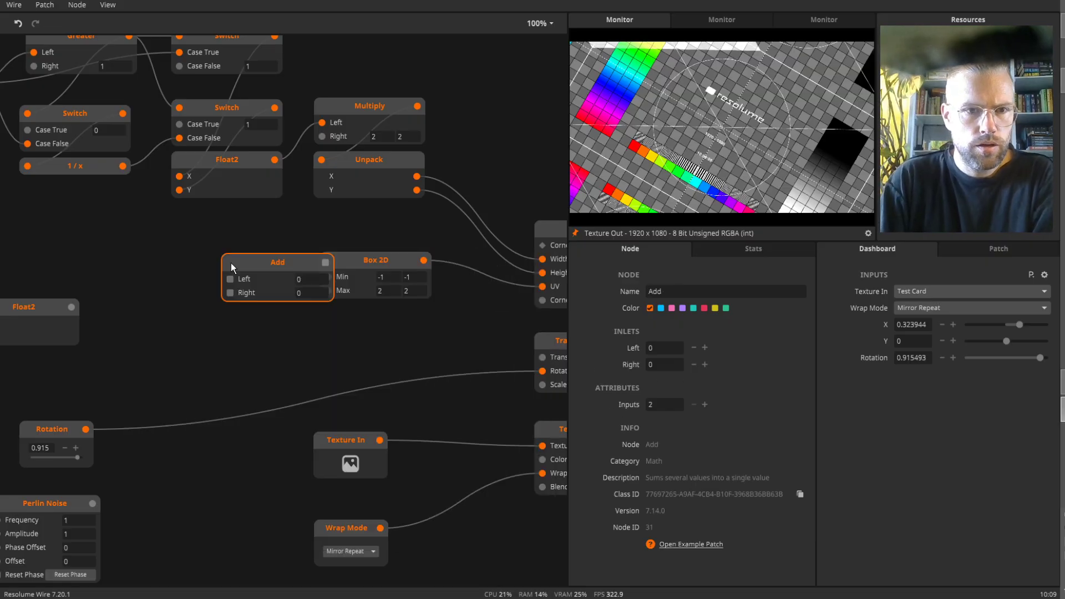
{"action": "left_click_drag", "start_coordinate": [276, 269], "coordinate": [188, 266]}
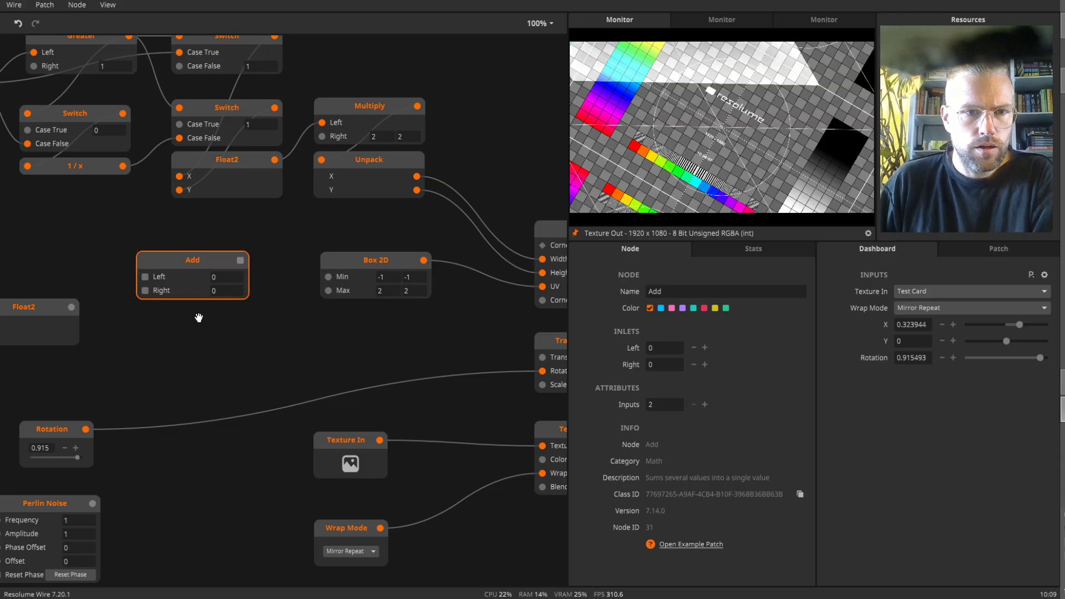
{"action": "left_click_drag", "start_coordinate": [200, 314], "coordinate": [285, 292]}
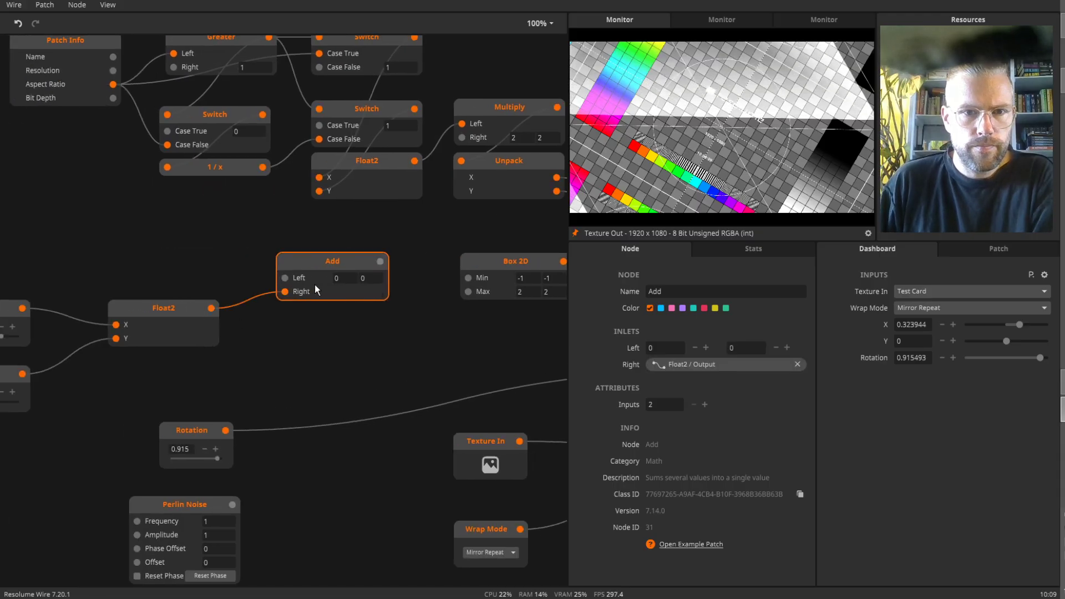
- Set the Add node's Left values to -1, -1 and connect its output to Box 2D's Min inlet
{"action": "left_click", "coordinate": [343, 278]}
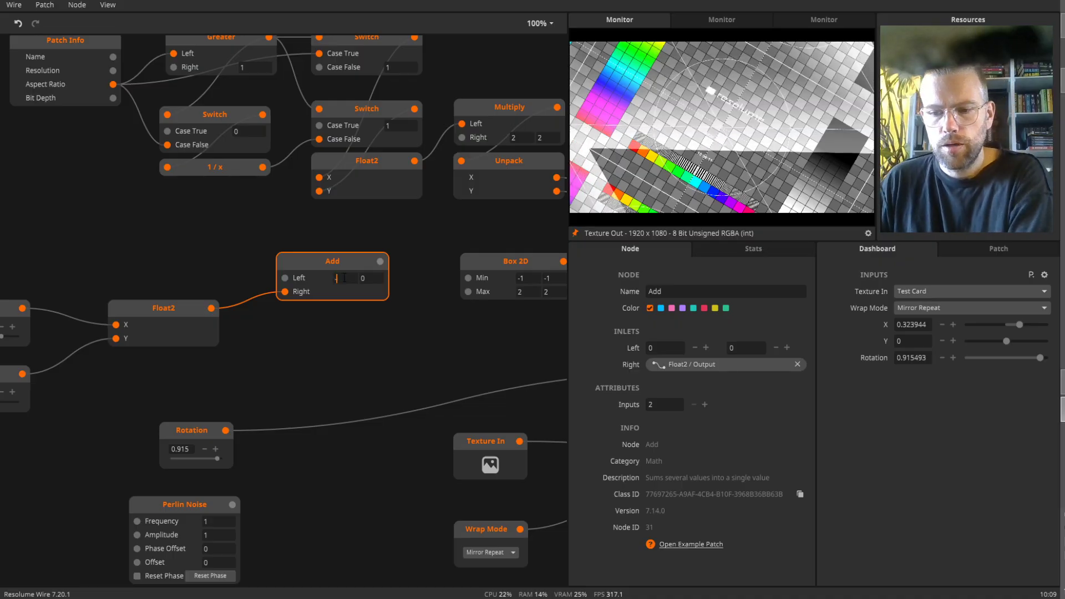
{"action": "type", "text": "-1"}
{"action": "left_click", "coordinate": [373, 279]}
{"action": "type", "text": "-1"}
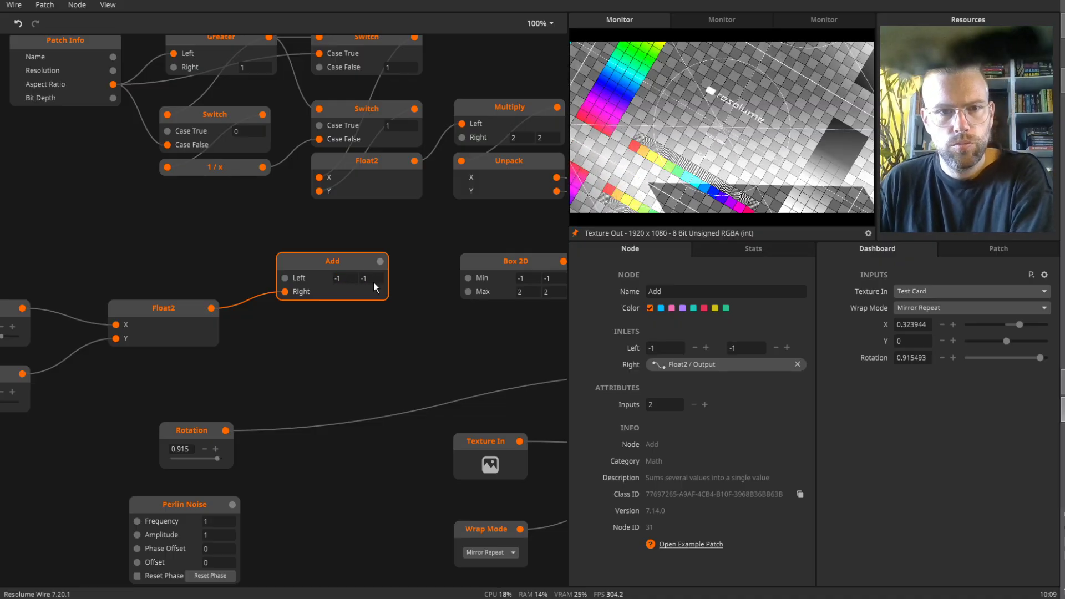
{"action": "left_click_drag", "start_coordinate": [342, 268], "coordinate": [466, 278]}
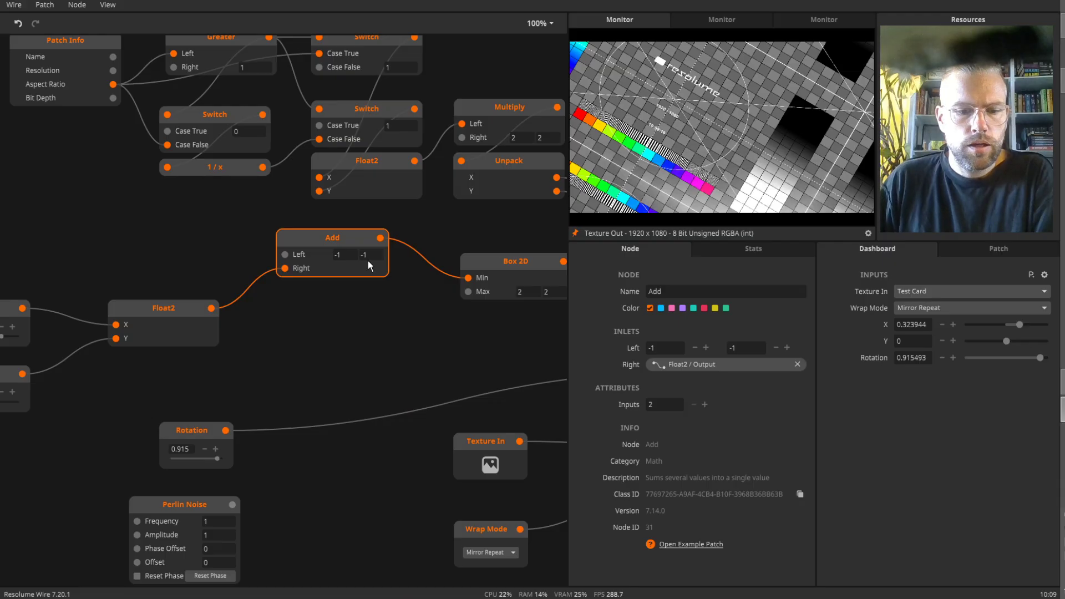
- Duplicate the Add node below the first so it adds 2, 2 to the X/Y Float2 output and drives Box 2D's Max
{"action": "key", "text": "ctrl+d"}
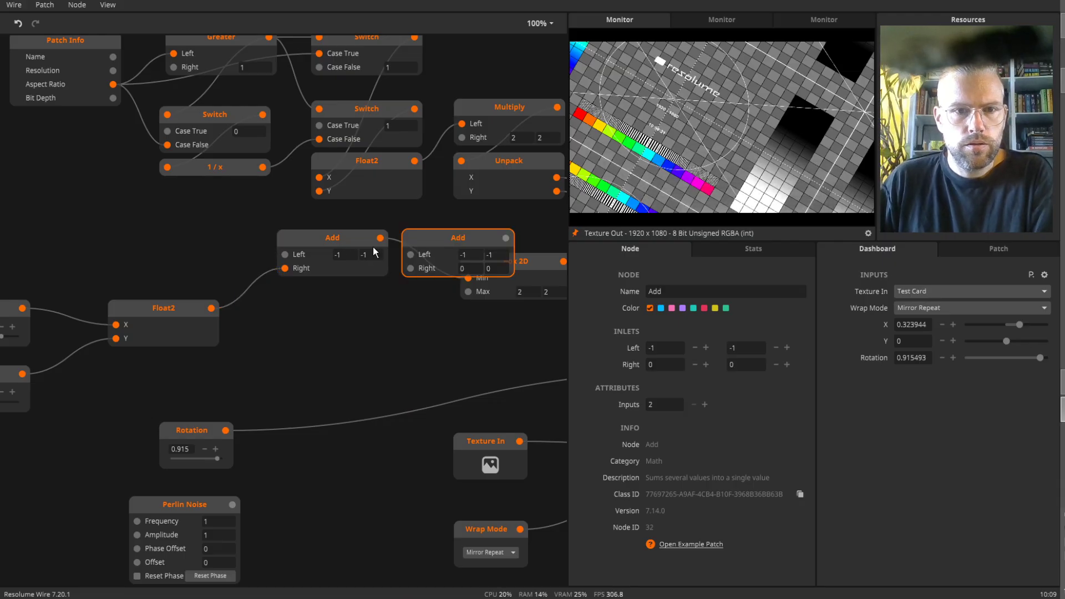
{"action": "left_click_drag", "start_coordinate": [433, 259], "coordinate": [279, 318]}
{"action": "double_click", "coordinate": [332, 332]}
{"action": "type", "text": "2"}
{"action": "double_click", "coordinate": [361, 332]}
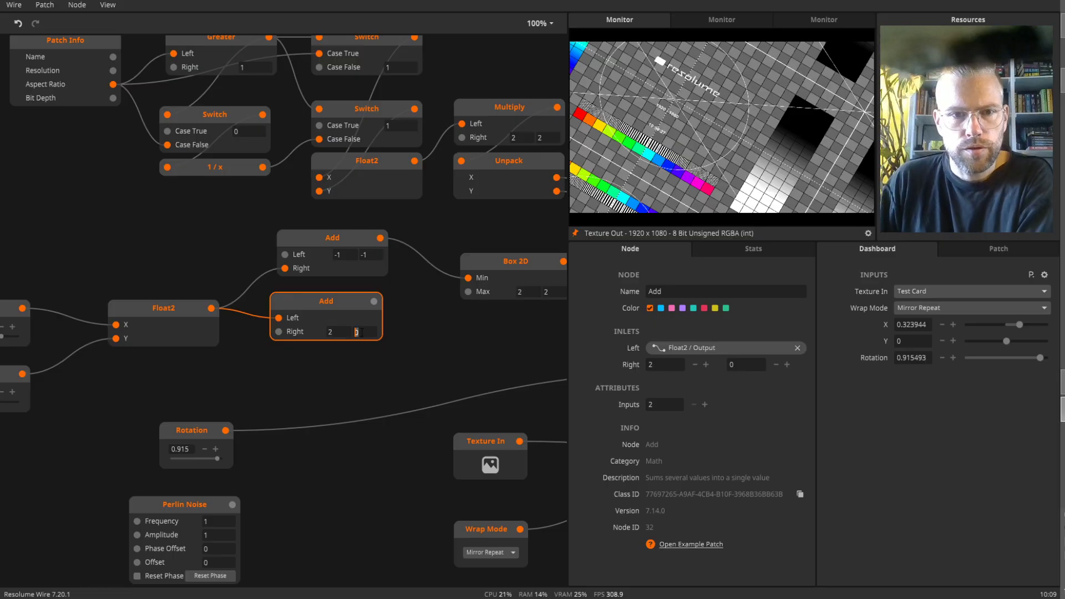
{"action": "left_click_drag", "start_coordinate": [374, 301], "coordinate": [468, 292]}
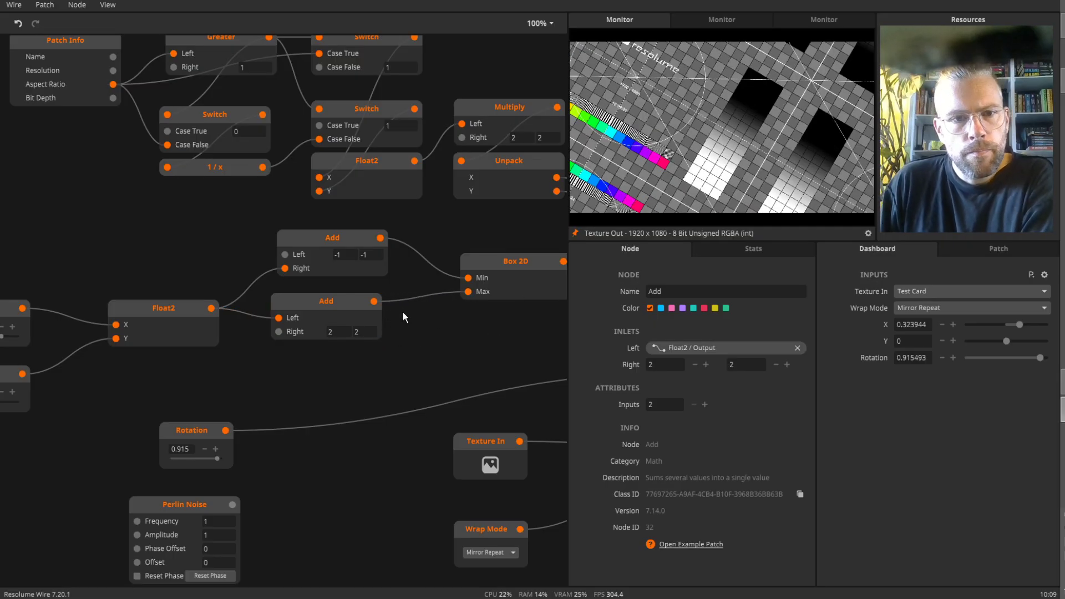
{"action": "left_click_drag", "start_coordinate": [338, 308], "coordinate": [346, 308]}
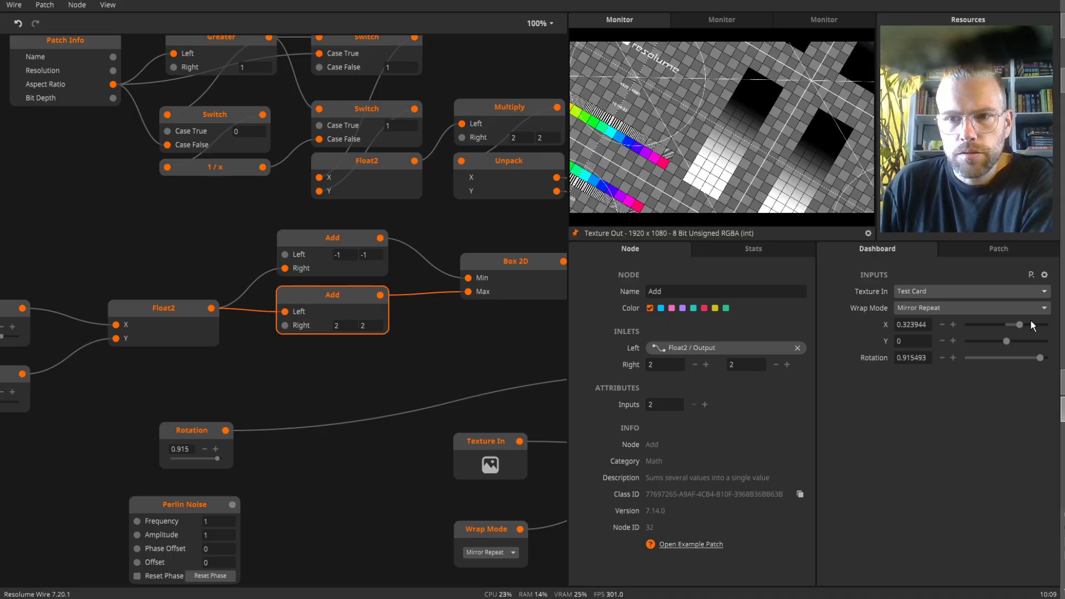
- Test UV translation with rotation by sweeping X to about 0.69, Y to about 0.32 and Rotation to about 0.37
{"action": "mouse_move", "coordinate": [1019, 324]}
{"action": "left_mouse_down"}
{"action": "mouse_move", "coordinate": [988, 324]}
{"action": "mouse_move", "coordinate": [1008, 321]}
{"action": "left_mouse_up"}
{"action": "left_click_drag", "start_coordinate": [1036, 358], "coordinate": [965, 353]}
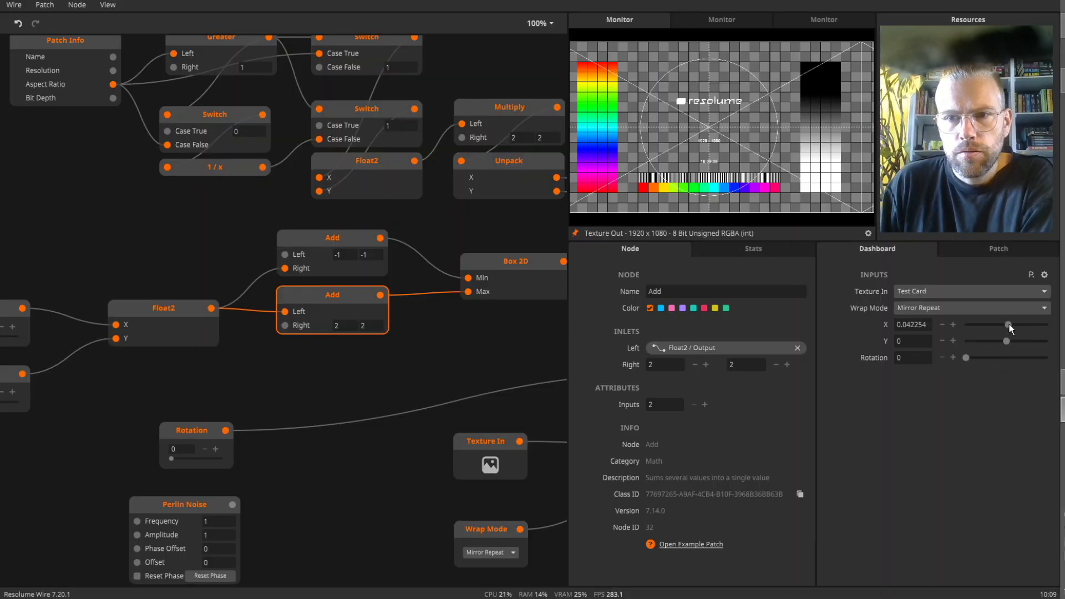
{"action": "left_click_drag", "start_coordinate": [1009, 324], "coordinate": [995, 356]}
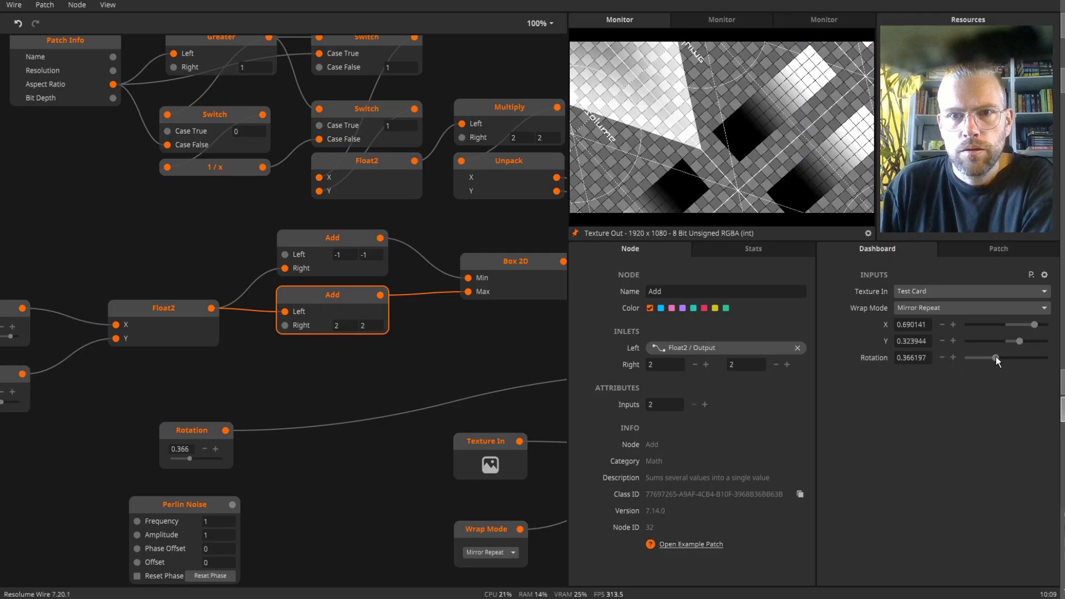
- Reset the X and Y dashboard inputs to 0
{"action": "left_click", "coordinate": [911, 326]}
{"action": "type", "text": "0"}
{"action": "left_click", "coordinate": [914, 343]}
{"action": "type", "text": "0"}
{"action": "left_click", "coordinate": [963, 384]}
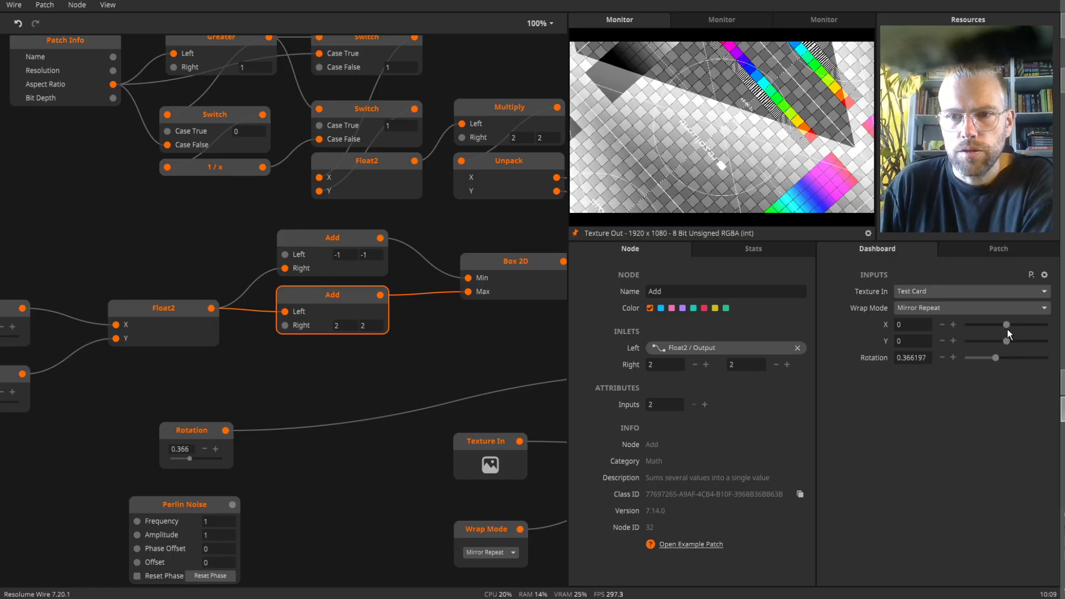
- Sweep X and raise Rotation to about 0.61 to test them together, and reset both inputs to 0
{"action": "left_click_drag", "start_coordinate": [1006, 326], "coordinate": [1020, 324]}
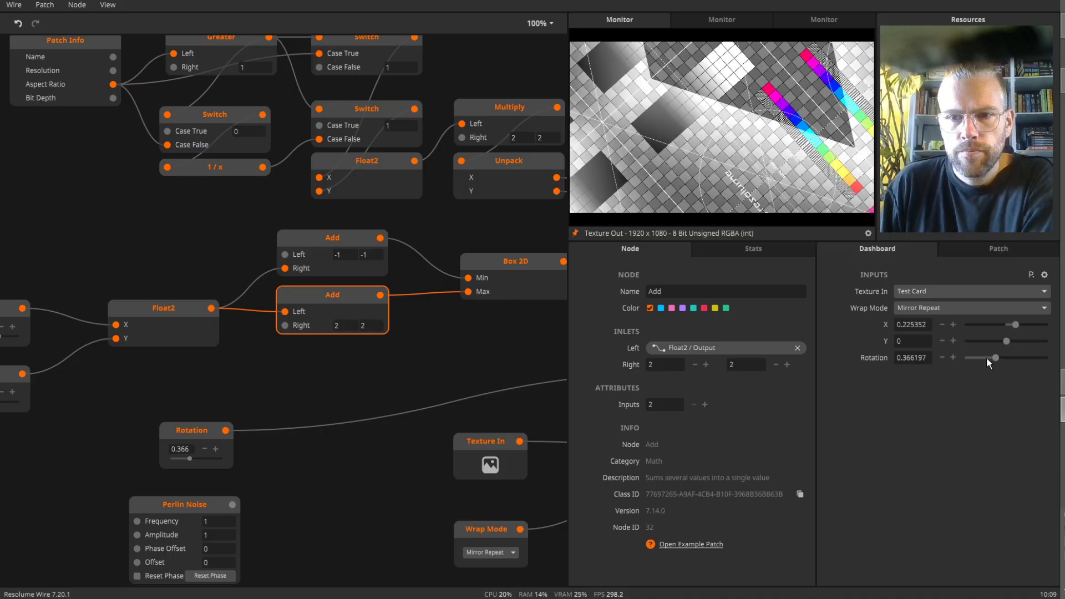
{"action": "left_click_drag", "start_coordinate": [986, 358], "coordinate": [1014, 341]}
{"action": "left_click", "coordinate": [924, 337]}
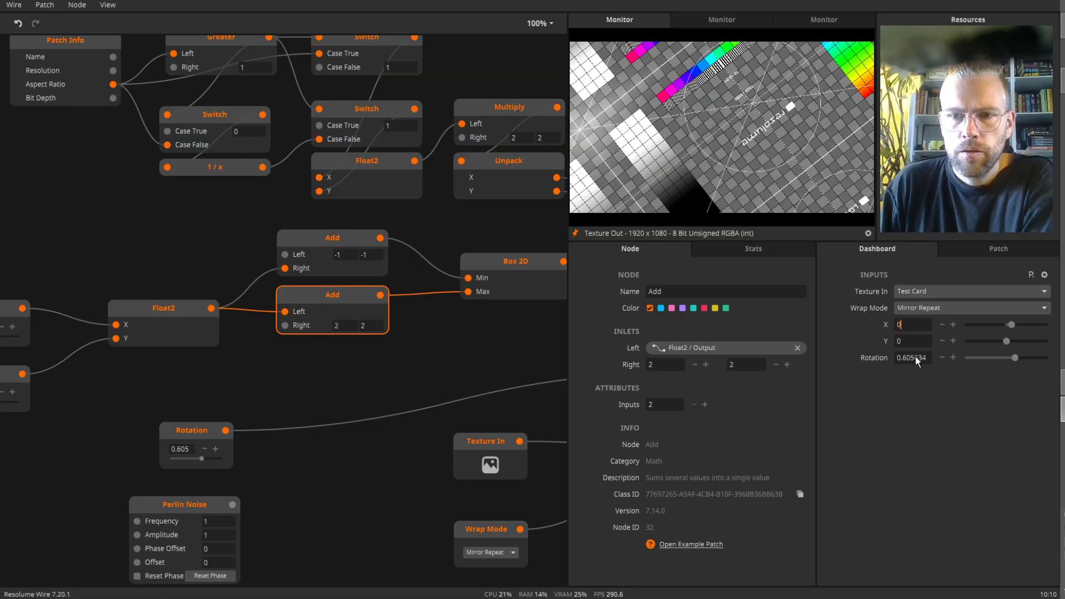
{"action": "left_click", "coordinate": [915, 357]}
{"action": "type", "text": "0"}
{"action": "left_click", "coordinate": [943, 394]}
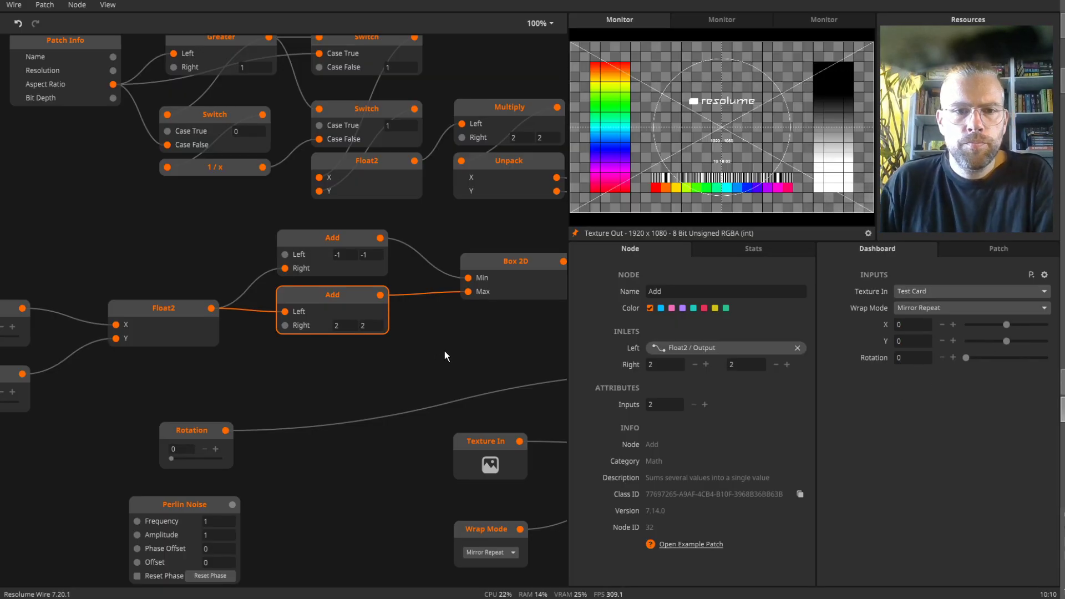
- Move the Transformation 2D node up so it sits directly beneath the Rectangle node
{"action": "left_click_drag", "start_coordinate": [444, 350], "coordinate": [123, 287]}
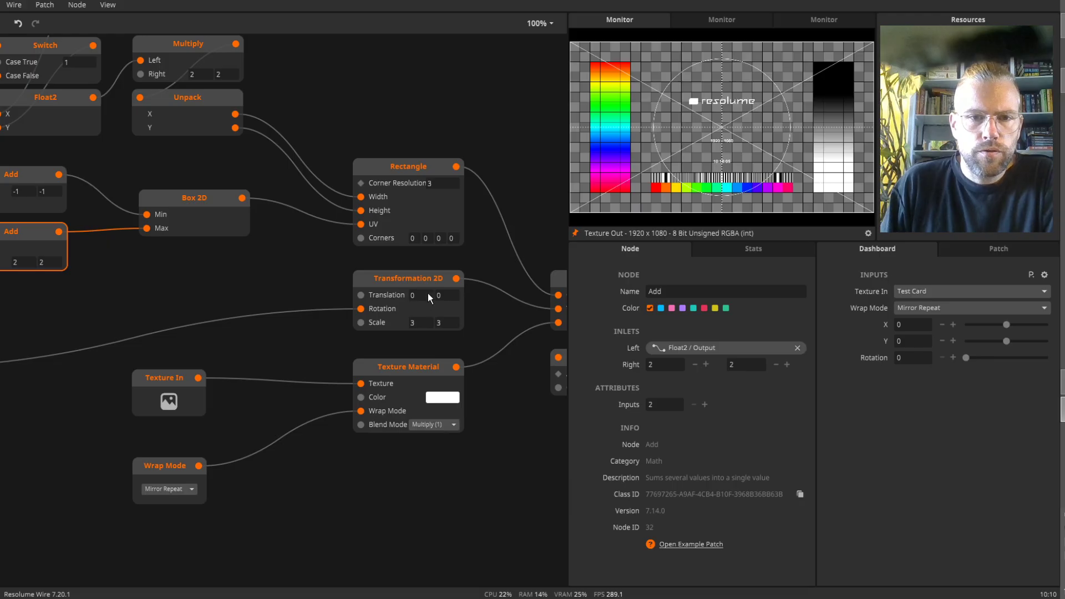
{"action": "left_click_drag", "start_coordinate": [412, 279], "coordinate": [410, 261]}
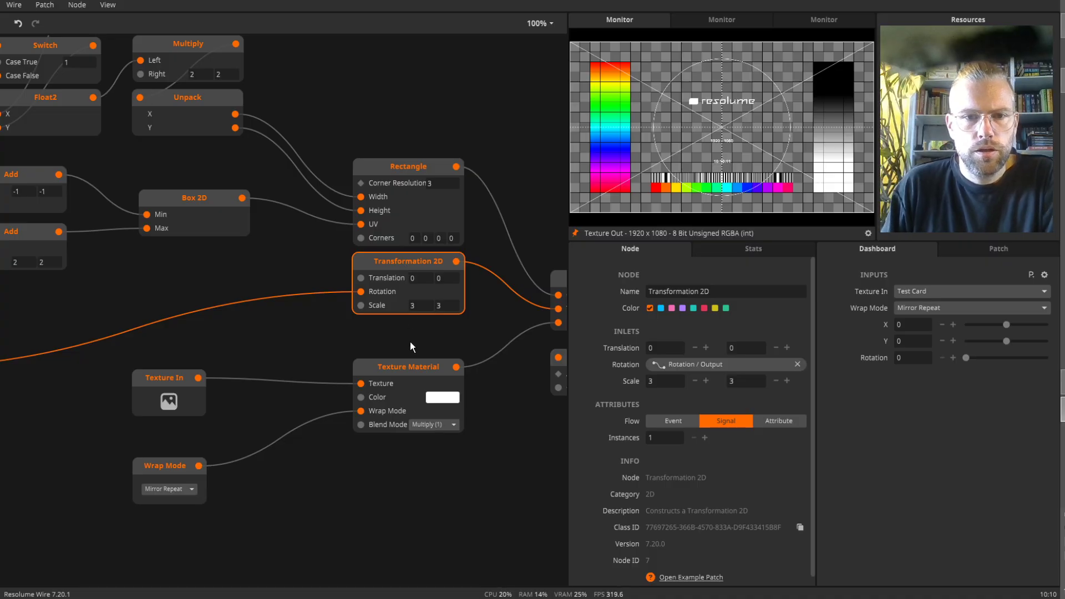
{"action": "left_click_drag", "start_coordinate": [219, 269], "coordinate": [303, 295]}
{"action": "left_click_drag", "start_coordinate": [239, 300], "coordinate": [112, 265]}
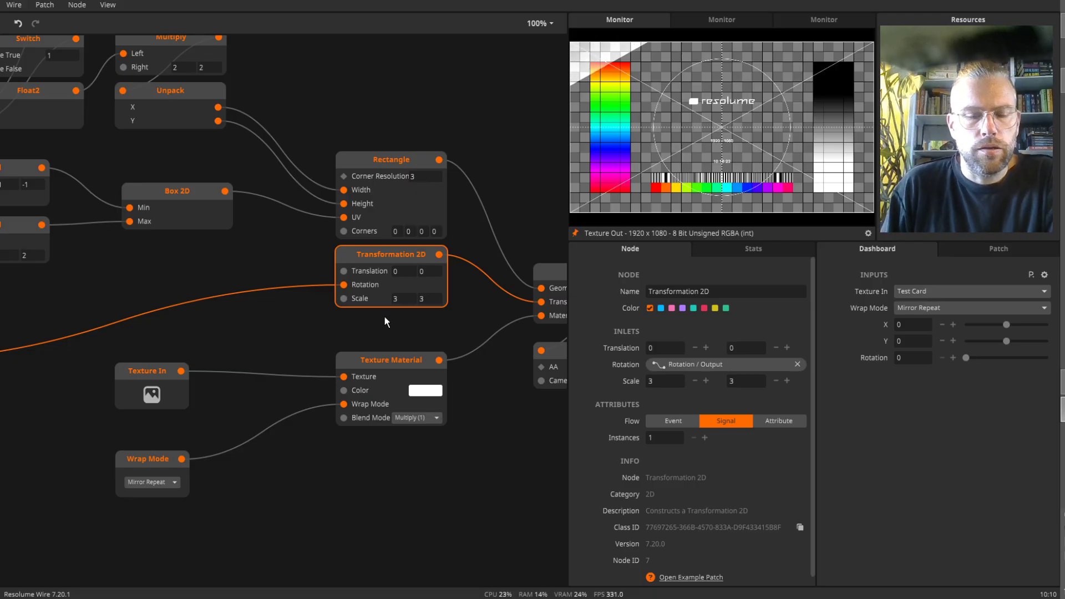
{"action": "mouse_move", "coordinate": [338, 287]}
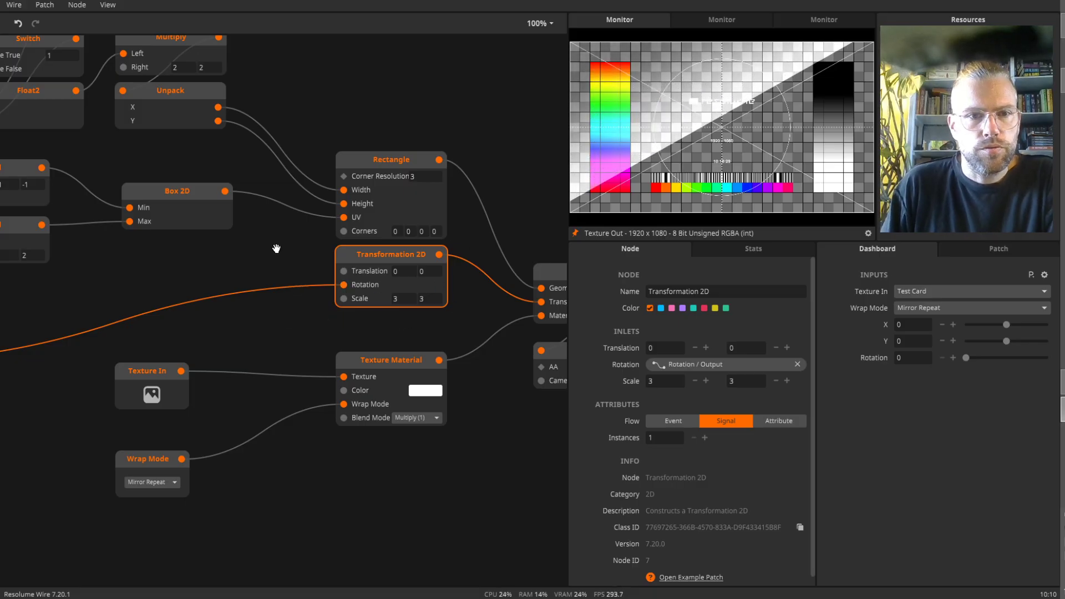
{"action": "left_click_drag", "start_coordinate": [276, 244], "coordinate": [321, 328]}
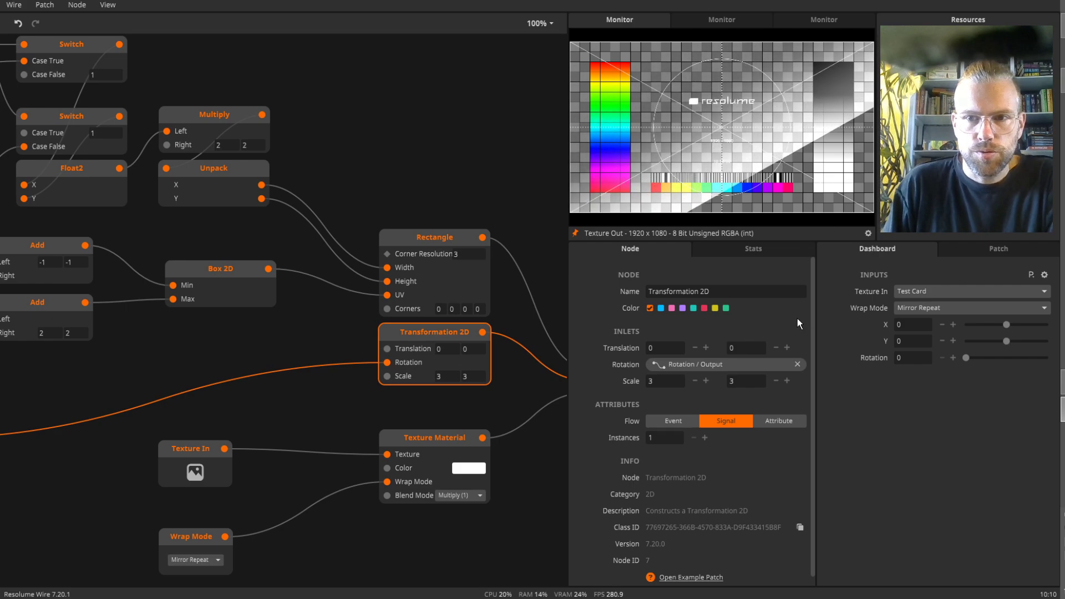
- Set Wrap Mode to Clamp and test it with X at about 0.34 and Y at about 0.25
{"action": "left_click", "coordinate": [943, 308]}
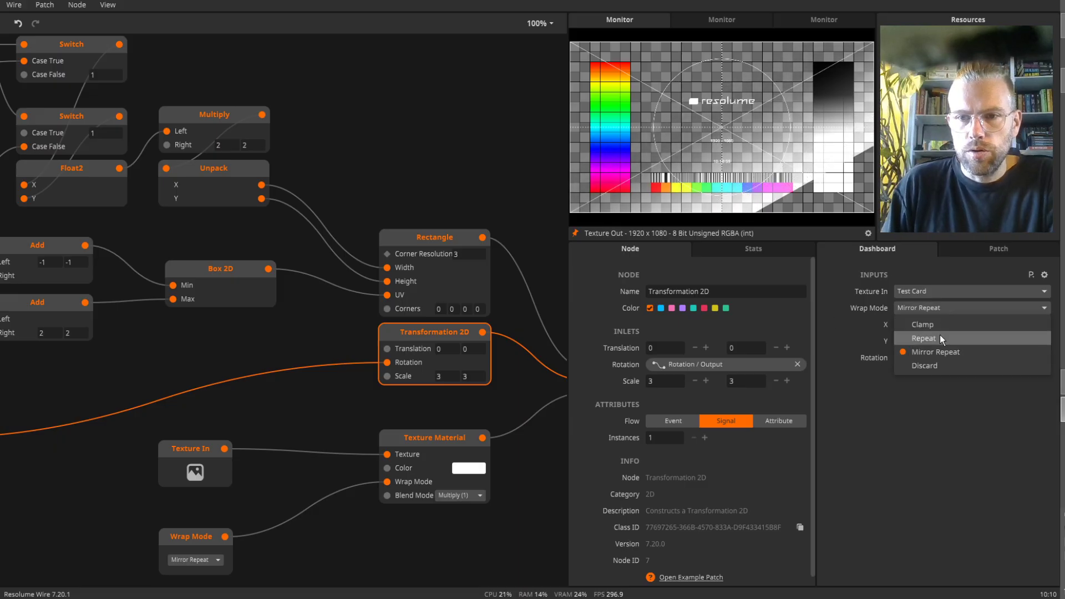
{"action": "left_click", "coordinate": [939, 325]}
{"action": "left_click_drag", "start_coordinate": [1006, 325], "coordinate": [1018, 343]}
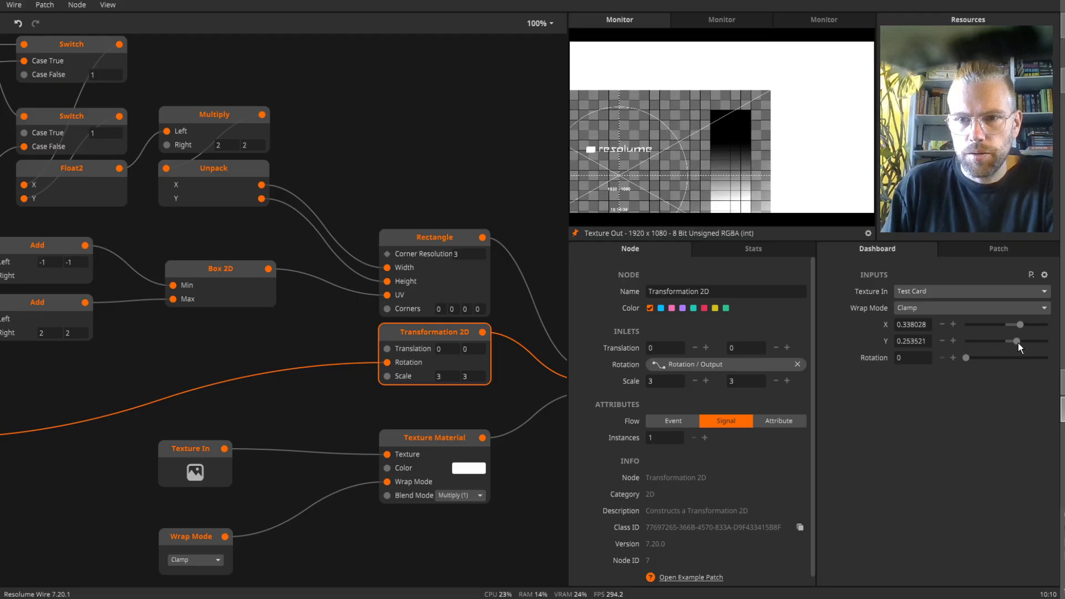
- Try the Discard option for the Wrap Mode dashboard input, and set it to Repeat
{"action": "left_click", "coordinate": [929, 307]}
{"action": "left_click", "coordinate": [923, 364]}
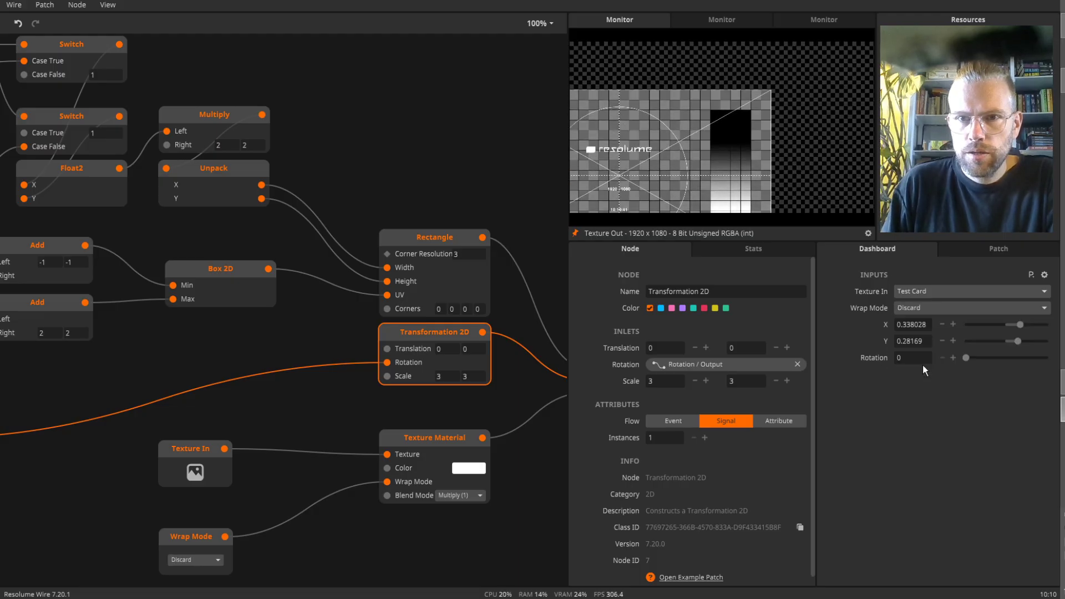
{"action": "left_click", "coordinate": [942, 308]}
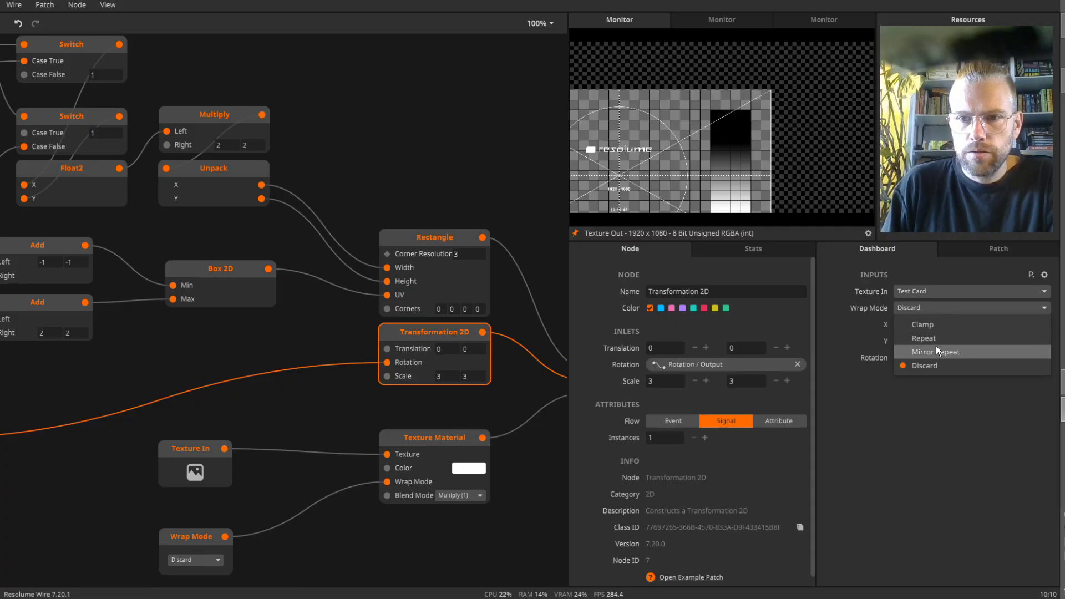
{"action": "left_click", "coordinate": [934, 339]}
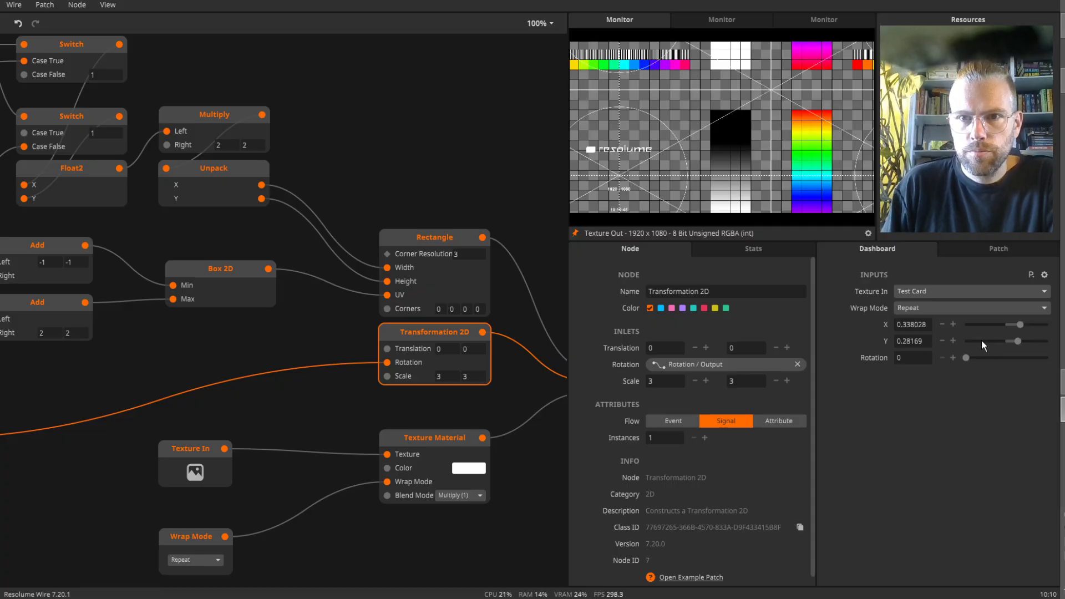
- Reset the X and Y dashboard inputs to 0 to recentre the texture
{"action": "left_click", "coordinate": [919, 332]}
{"action": "double_click", "coordinate": [915, 343]}
{"action": "type", "text": "0"}
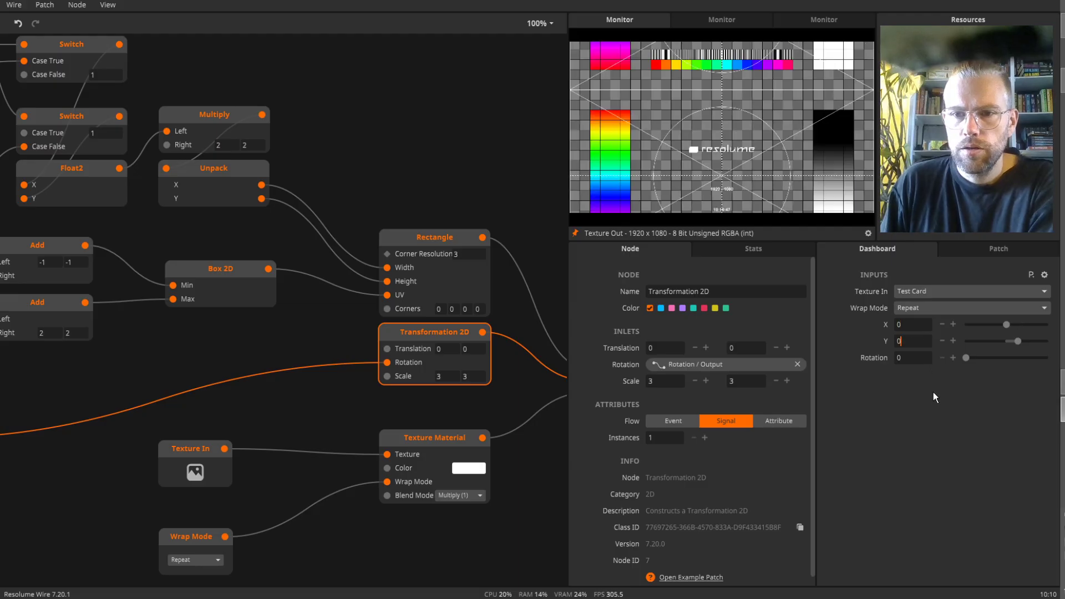
{"action": "left_click", "coordinate": [932, 394]}
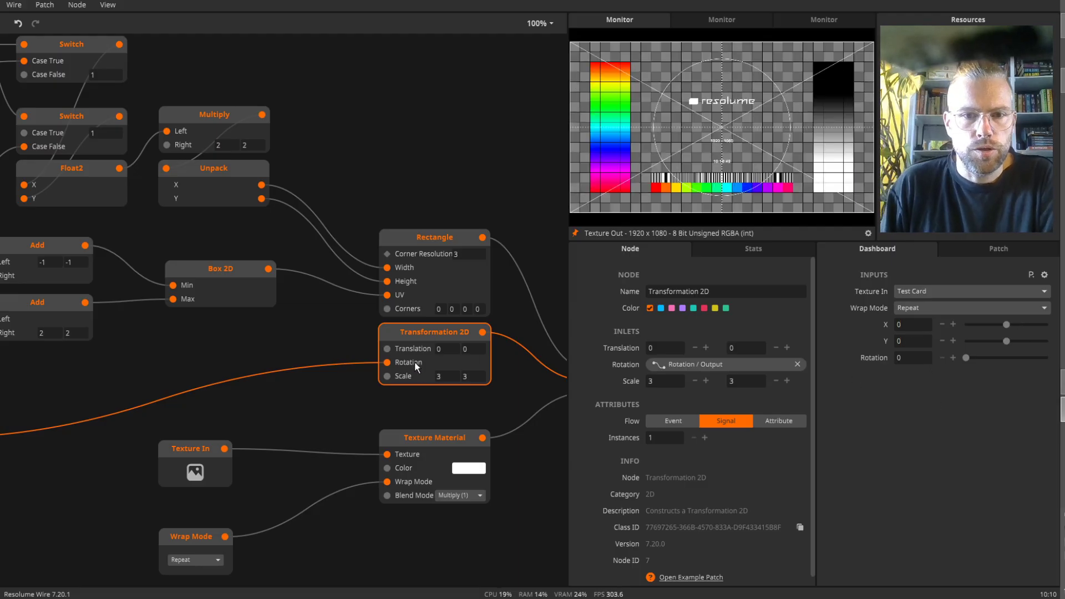
- Move the Texture Material node slightly down to leave more space beneath the Transformation 2D node
{"action": "left_click_drag", "start_coordinate": [385, 406], "coordinate": [337, 294]}
{"action": "left_click_drag", "start_coordinate": [372, 332], "coordinate": [370, 366]}
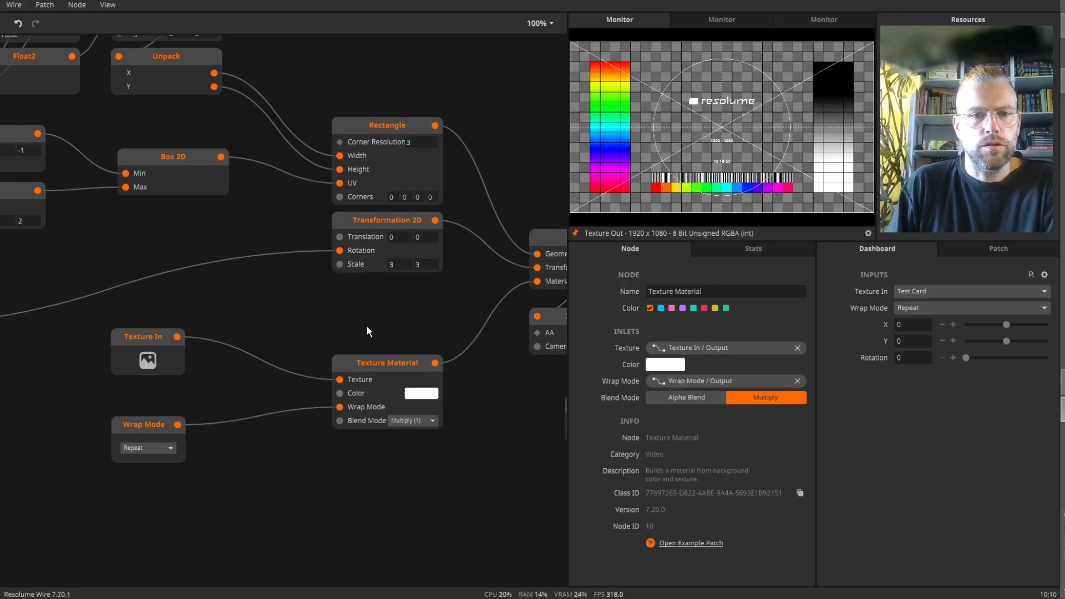
- Test the repeating texture's movement with X at about -0.21 and Y at about 0.01
{"action": "left_click_drag", "start_coordinate": [363, 321], "coordinate": [454, 306]}
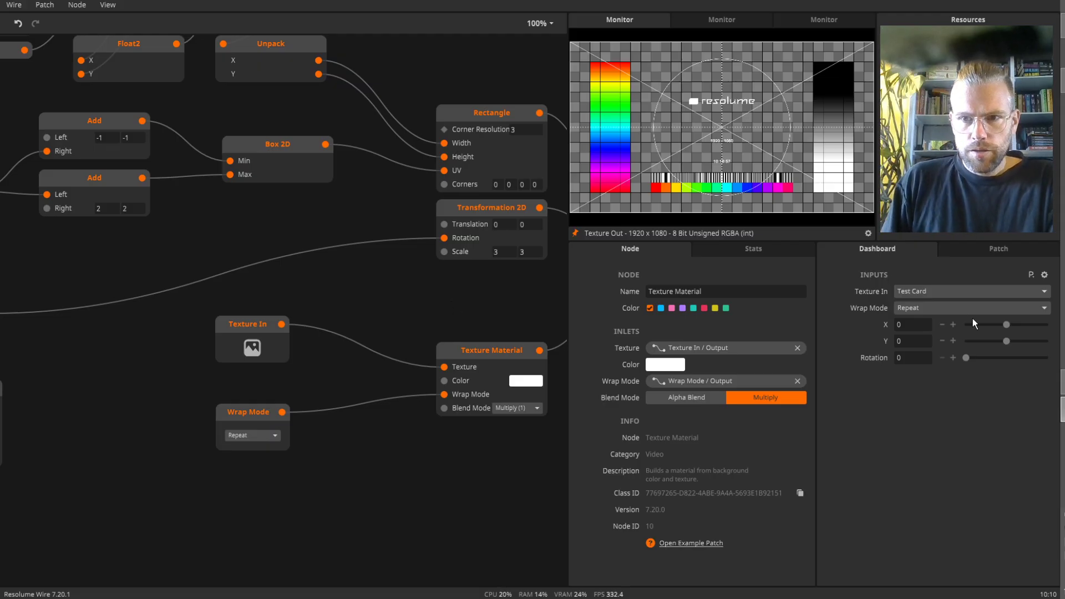
{"action": "left_click_drag", "start_coordinate": [1004, 326], "coordinate": [998, 326]}
{"action": "left_click", "coordinate": [1007, 340]}
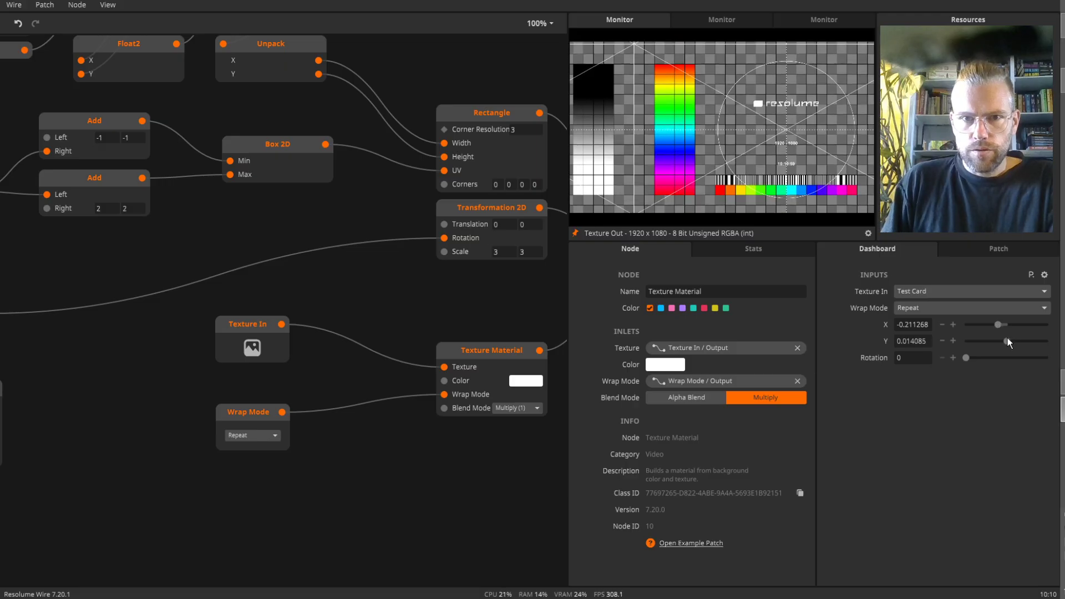
- Move the Rotation node slightly higher and the Texture In node down close to the Wrap Mode node
{"action": "left_click_drag", "start_coordinate": [458, 293], "coordinate": [507, 326]}
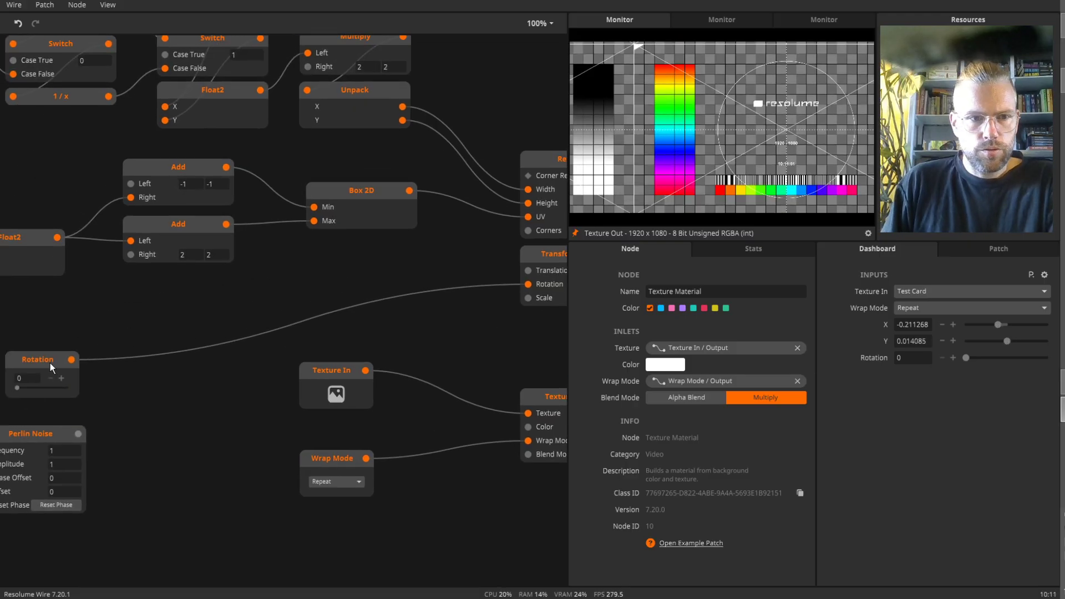
{"action": "left_click_drag", "start_coordinate": [50, 363], "coordinate": [44, 311]}
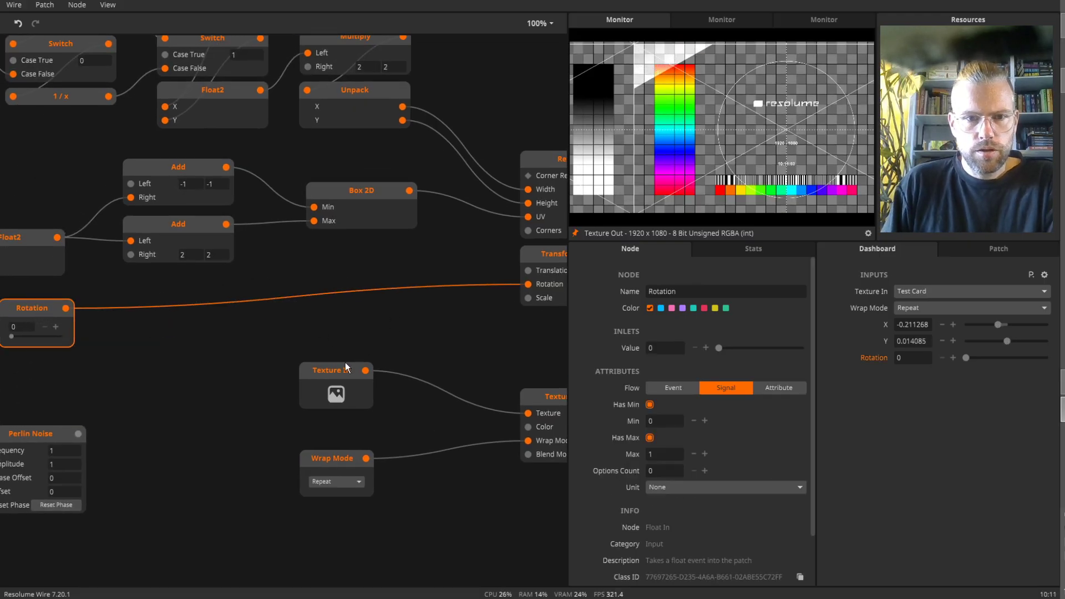
{"action": "left_click_drag", "start_coordinate": [345, 363], "coordinate": [344, 390]}
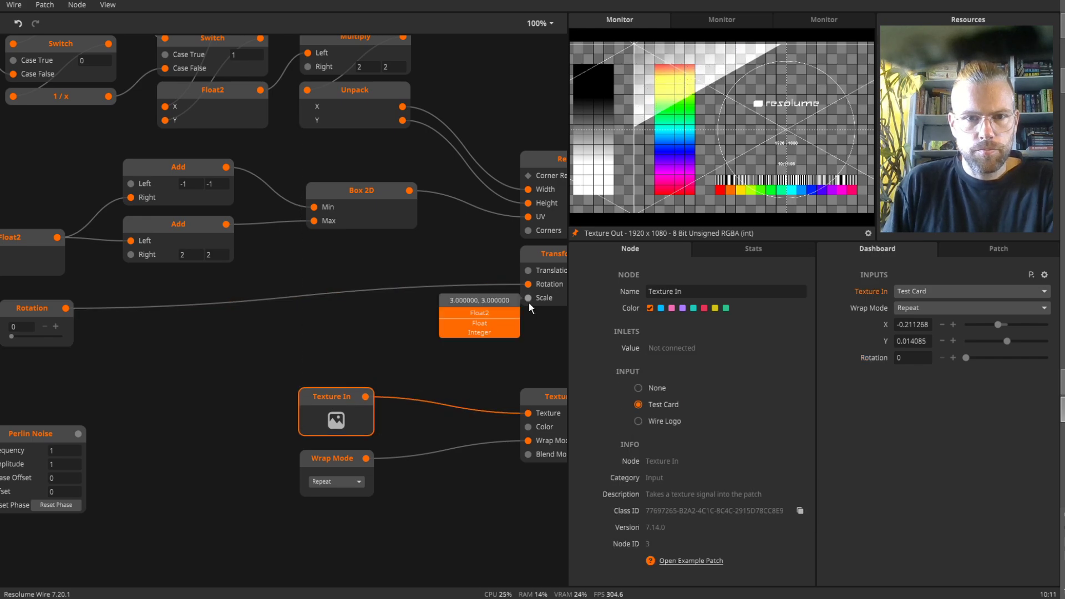
- Duplicate the Rotation node and place the copy directly beneath the original
{"action": "left_click", "coordinate": [39, 308]}
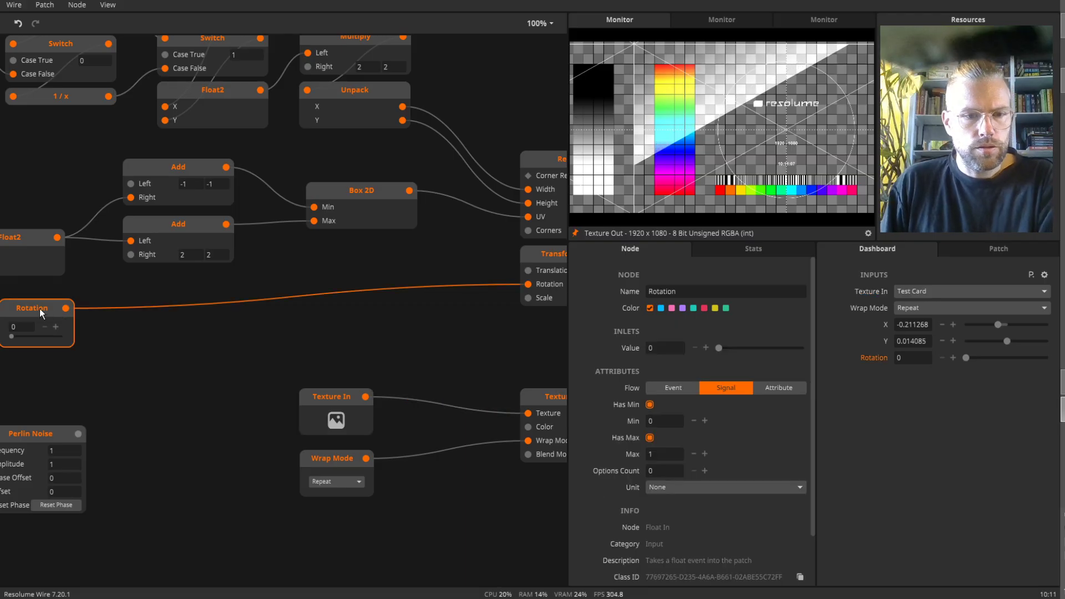
{"action": "key", "text": "ctrl+d"}
{"action": "left_click_drag", "start_coordinate": [148, 312], "coordinate": [29, 359]}
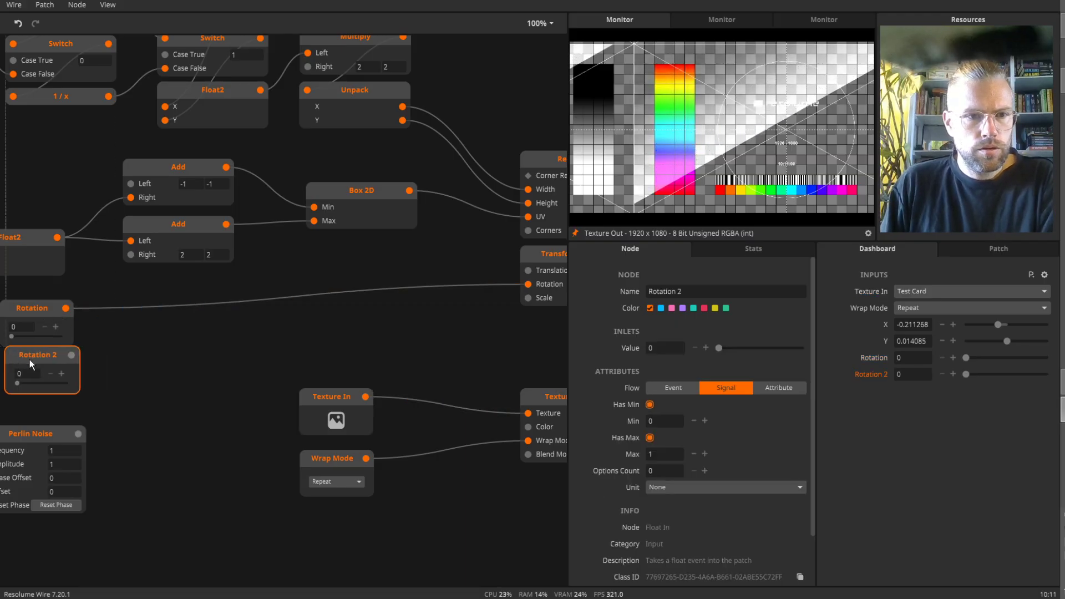
- Set the duplicated input node's minimum to -1 and rename it Scale
{"action": "left_click_drag", "start_coordinate": [210, 349], "coordinate": [409, 329]}
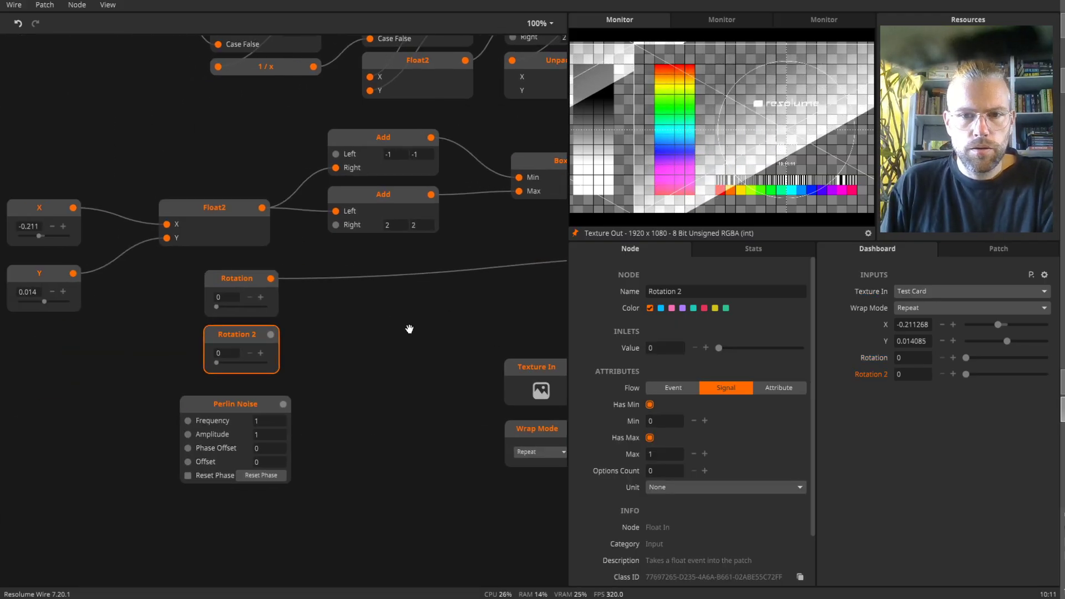
{"action": "left_click", "coordinate": [665, 422]}
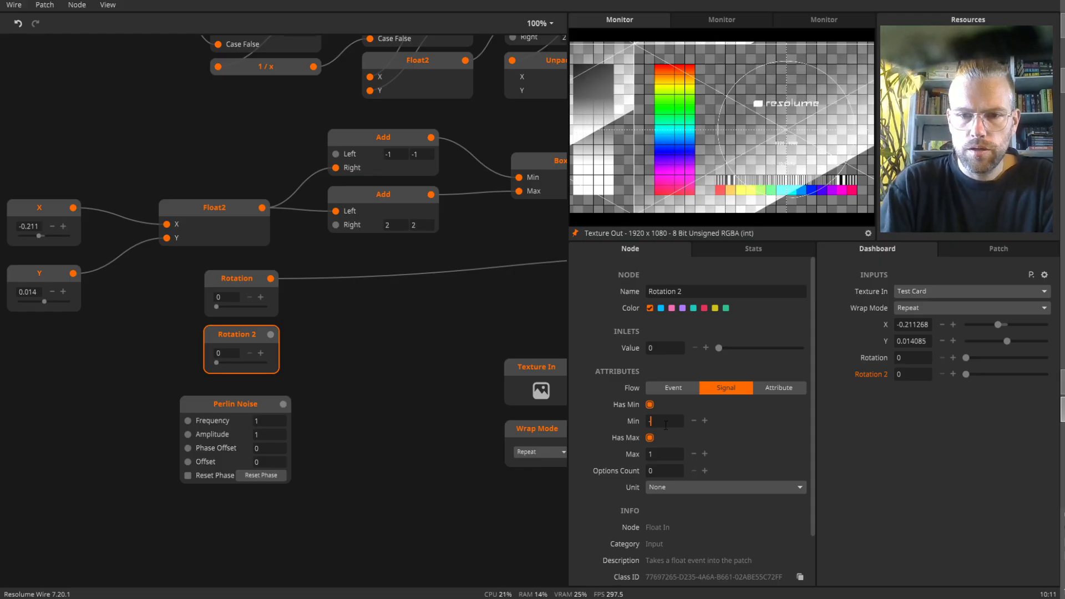
{"action": "type", "text": "-1"}
{"action": "key", "text": "Return"}
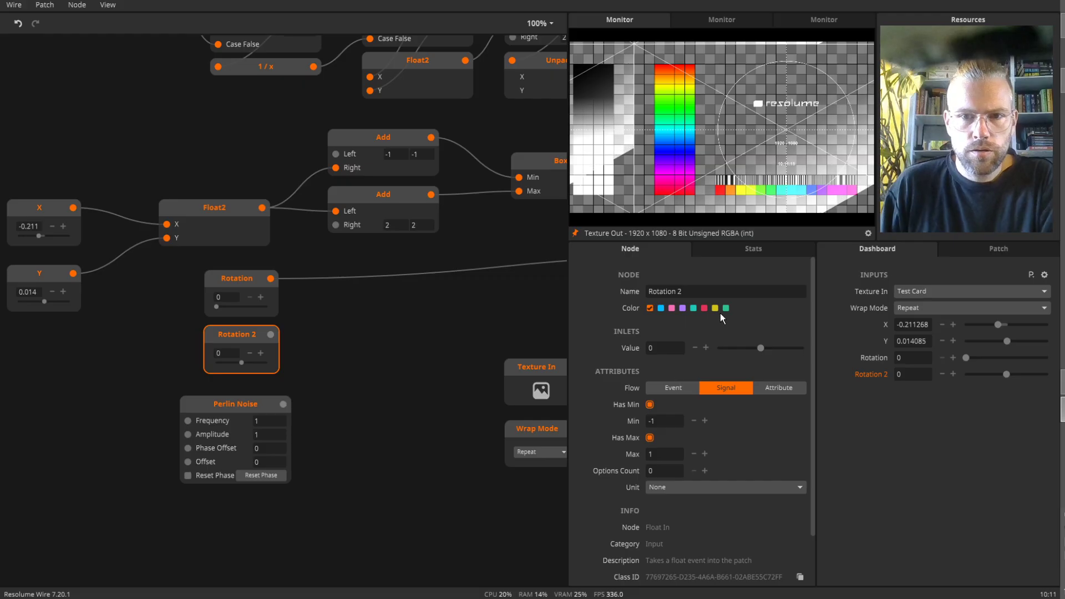
{"action": "left_click", "coordinate": [704, 289]}
{"action": "type", "text": "Sca"}
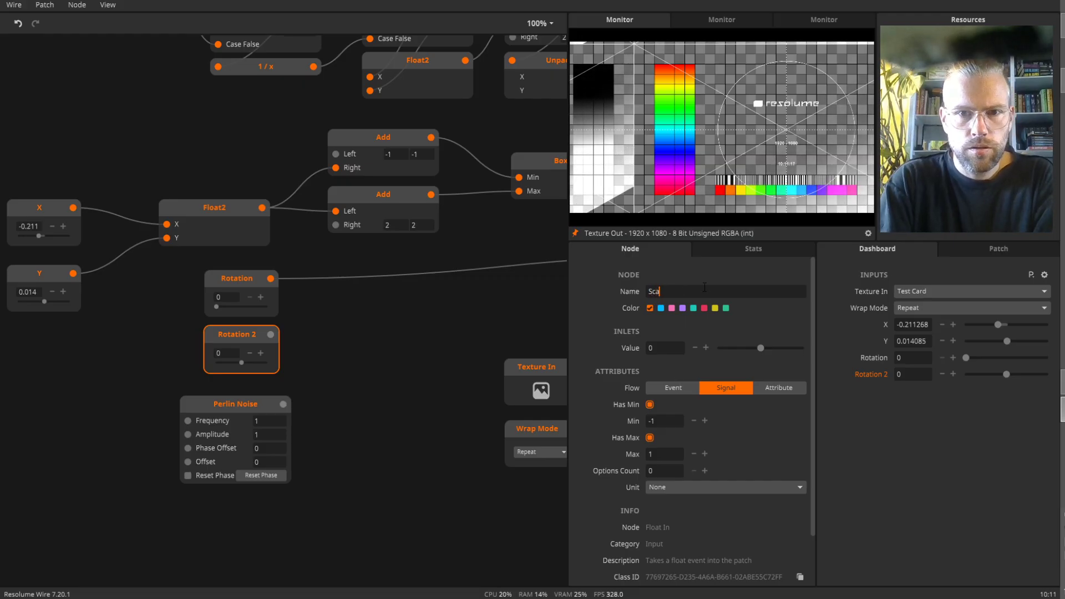
{"action": "type", "text": "le"}
{"action": "key", "text": "Return"}
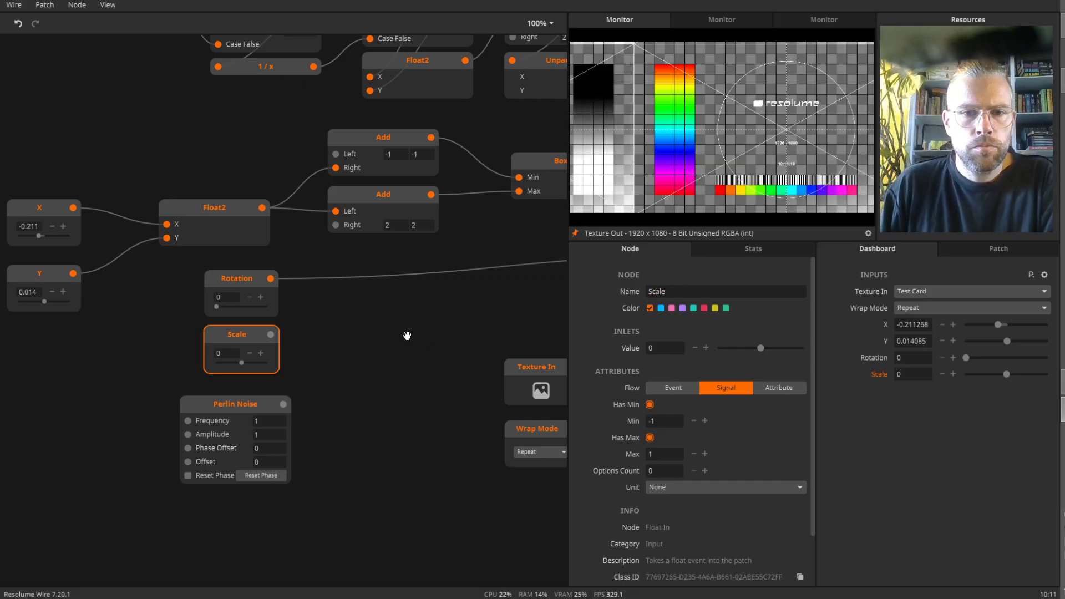
- Create an Add node fed by the Scale node's output, near the Transformation 2D node
{"action": "left_click_drag", "start_coordinate": [407, 336], "coordinate": [161, 319]}
{"action": "left_click_drag", "start_coordinate": [56, 317], "coordinate": [406, 270]}
{"action": "type", "text": "add"}
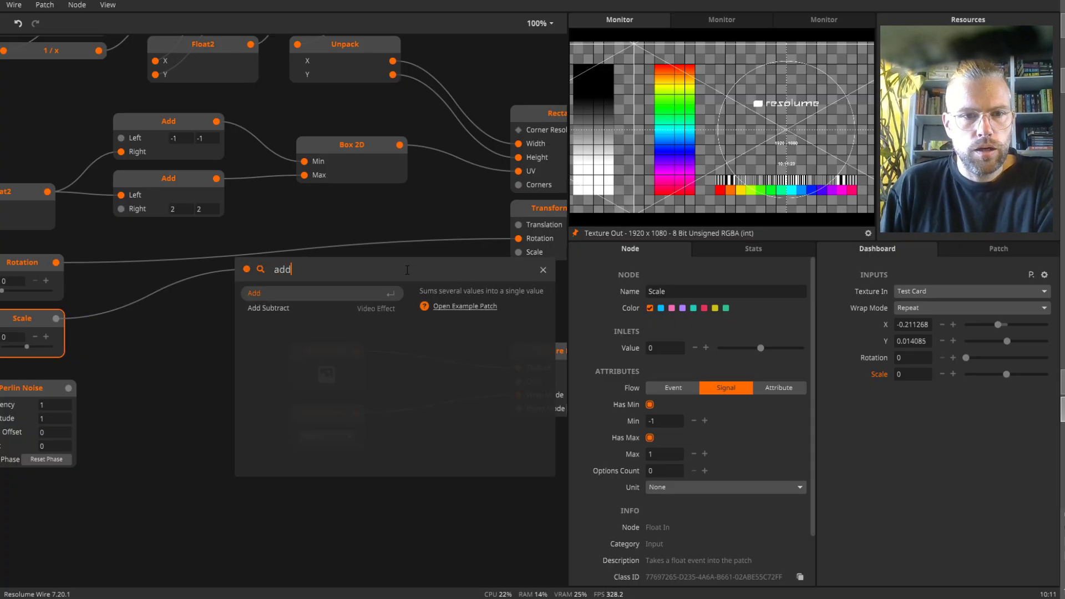
{"action": "left_click", "coordinate": [335, 295]}
- Set the new Add node's Right value to 3 and connect its output to Transformation 2D's Scale inlet
{"action": "double_click", "coordinate": [488, 303]}
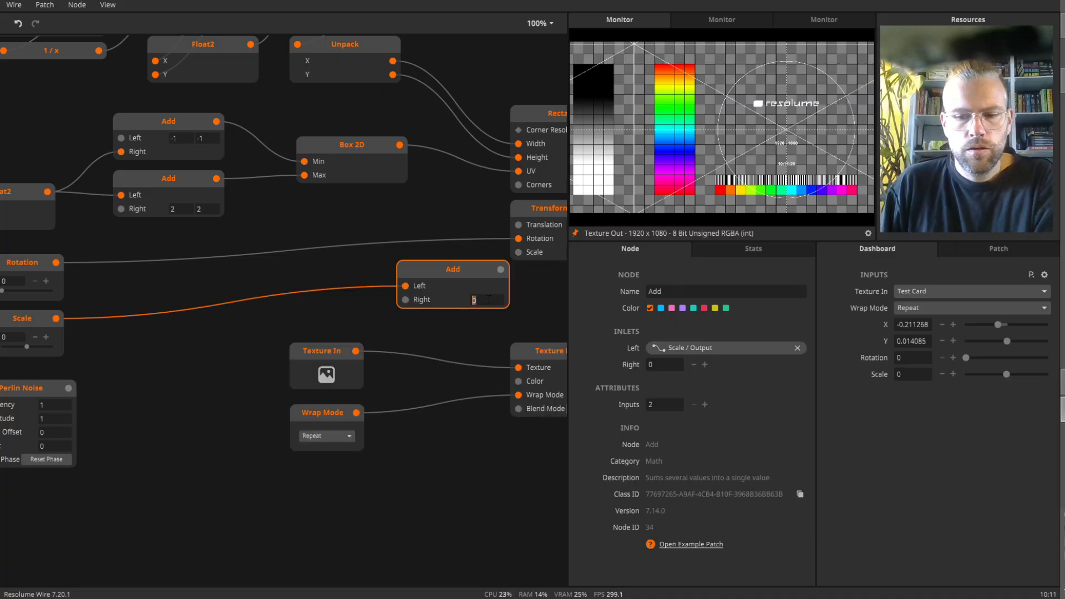
{"action": "type", "text": "2"}
{"action": "key", "text": "Return"}
{"action": "left_click_drag", "start_coordinate": [478, 272], "coordinate": [444, 272]}
{"action": "left_click_drag", "start_coordinate": [537, 286], "coordinate": [388, 308]}
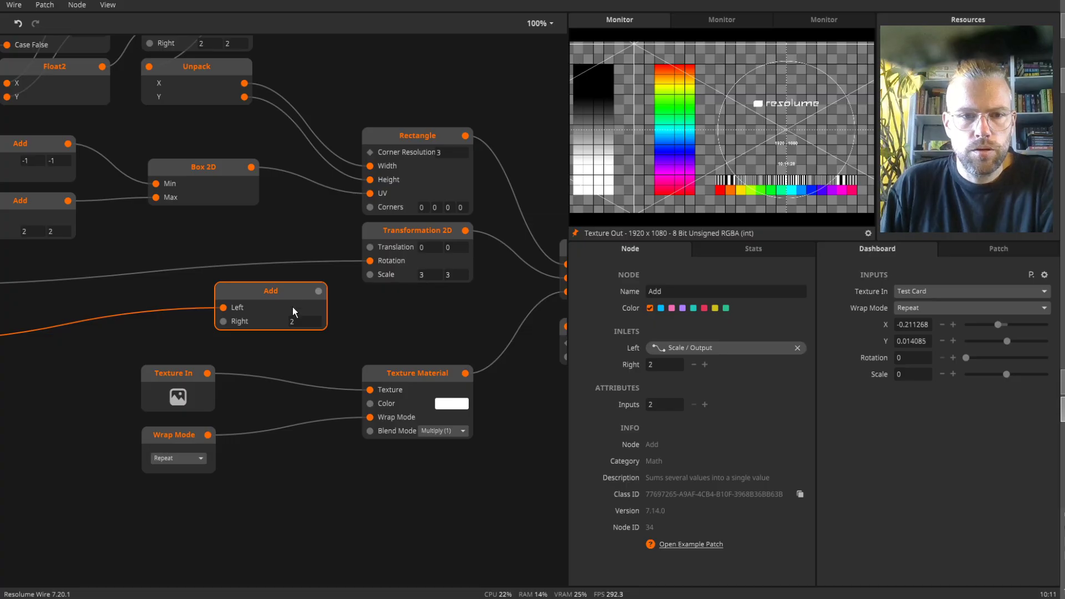
{"action": "type", "text": "3"}
{"action": "left_click", "coordinate": [395, 289]}
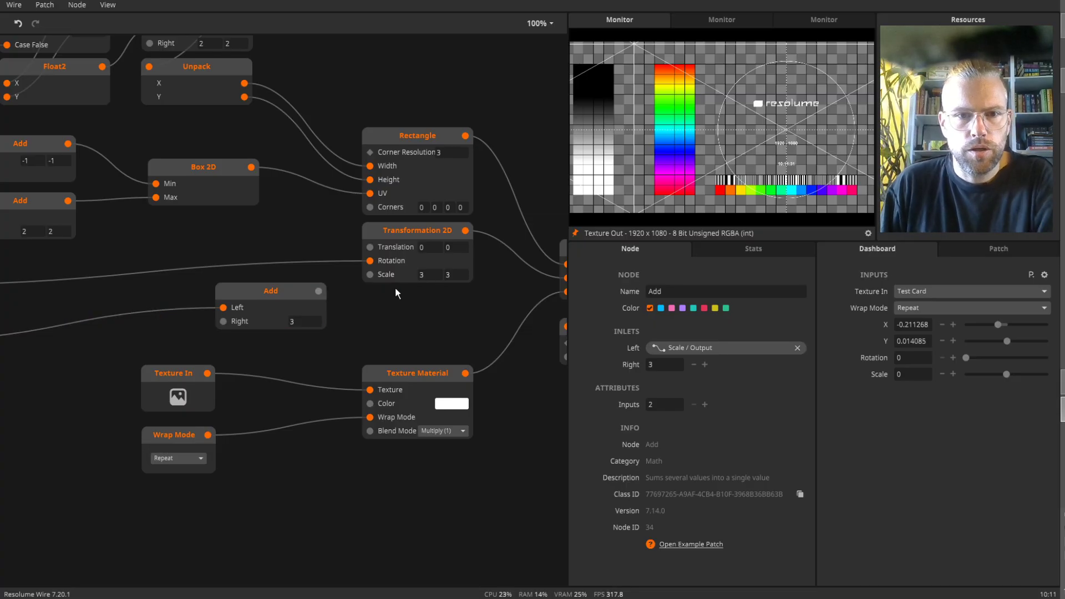
{"action": "left_click_drag", "start_coordinate": [318, 291], "coordinate": [368, 275]}
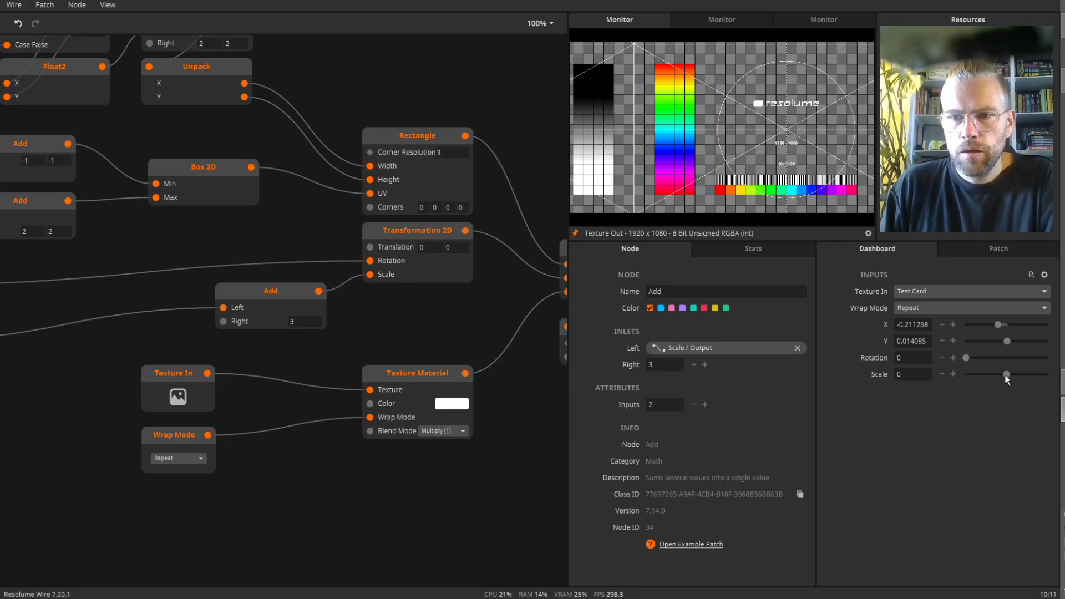
- Test the scaling by raising the dashboard's Scale input to 1
{"action": "left_click_drag", "start_coordinate": [1005, 374], "coordinate": [1050, 373]}
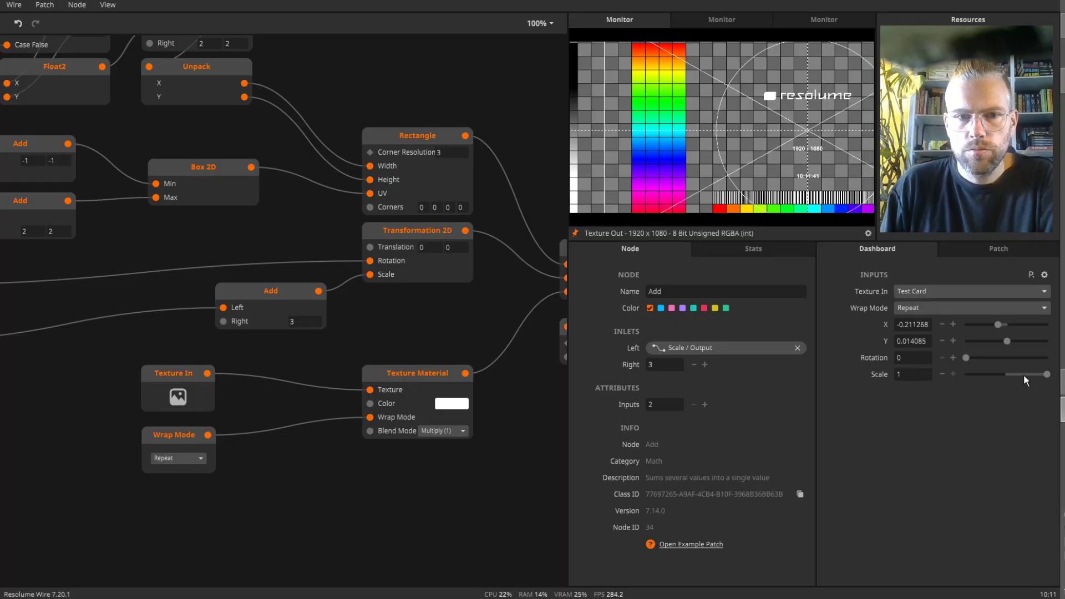
{"action": "left_click_drag", "start_coordinate": [365, 334], "coordinate": [453, 348]}
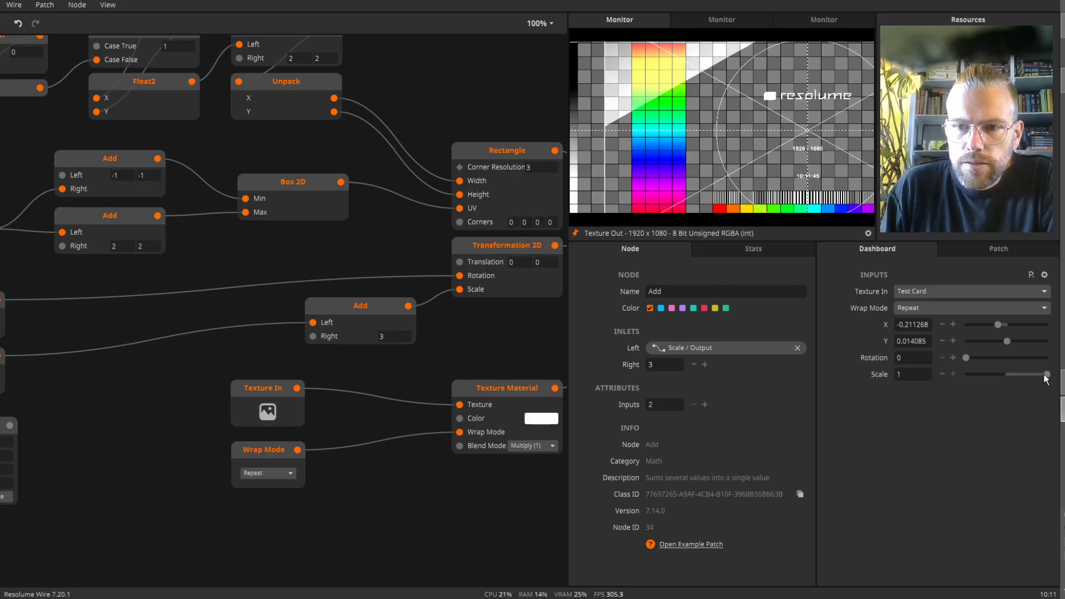
{"action": "mouse_move", "coordinate": [1046, 374]}
{"action": "left_mouse_down"}
{"action": "mouse_move", "coordinate": [977, 375]}
{"action": "mouse_move", "coordinate": [1046, 375]}
{"action": "left_mouse_up"}
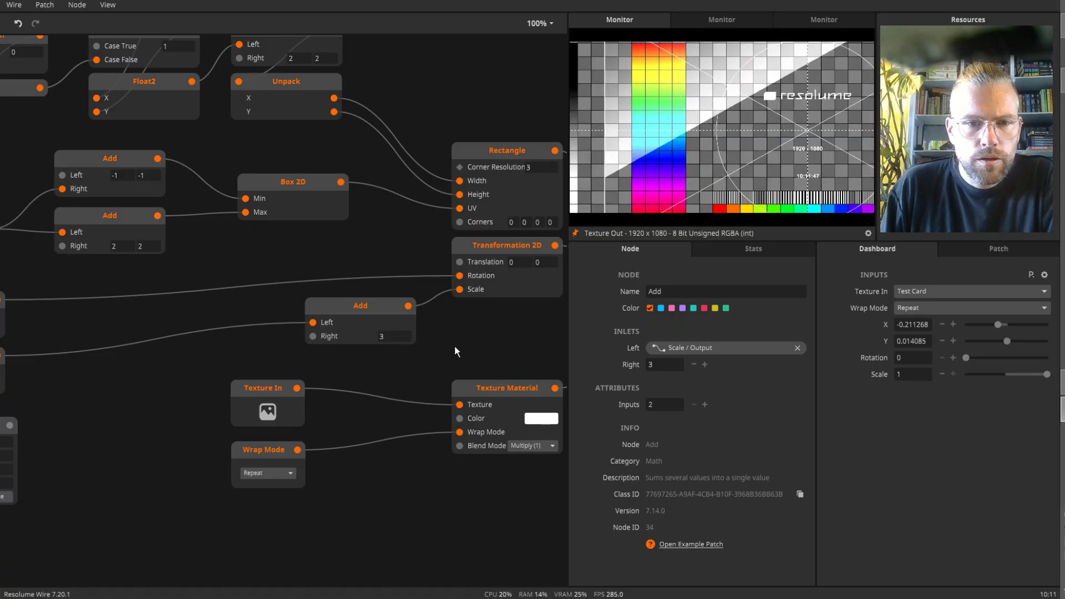
- Set the Right value of the scale chain's Add node to 1 and move the node back toward the Scale node
{"action": "left_click_drag", "start_coordinate": [407, 323], "coordinate": [448, 323]}
{"action": "left_click", "coordinate": [419, 310]}
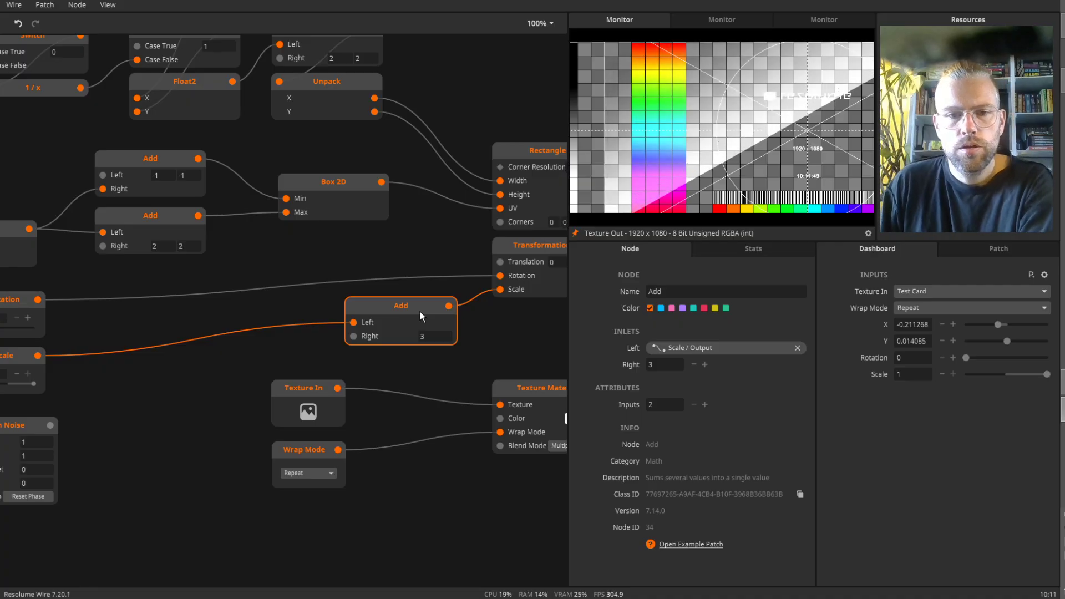
{"action": "double_click", "coordinate": [422, 337]}
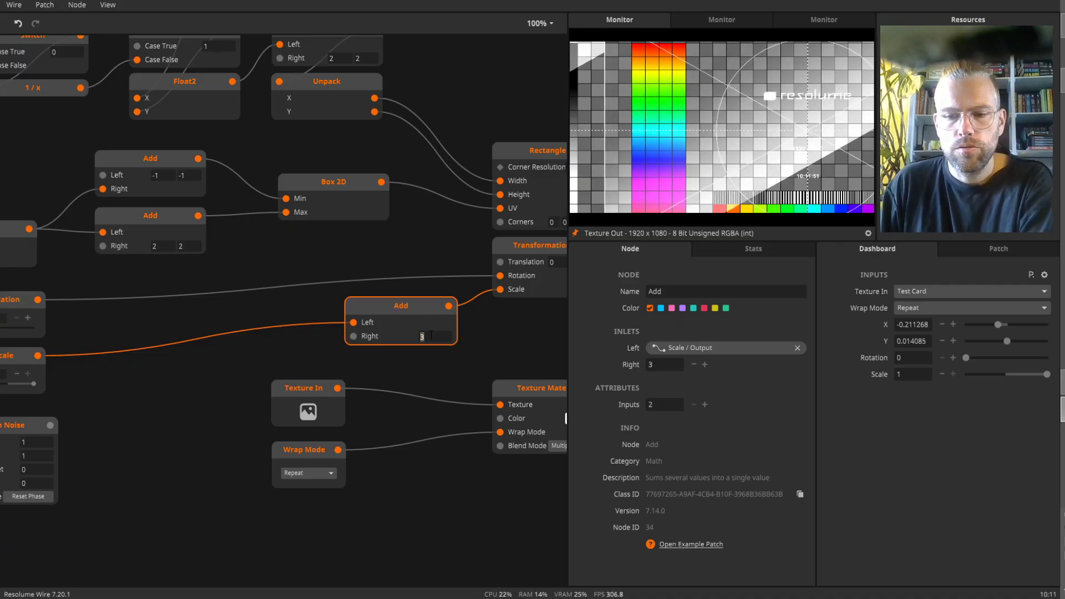
{"action": "type", "text": "1"}
{"action": "key", "text": "Return"}
{"action": "left_click_drag", "start_coordinate": [383, 308], "coordinate": [243, 311]}
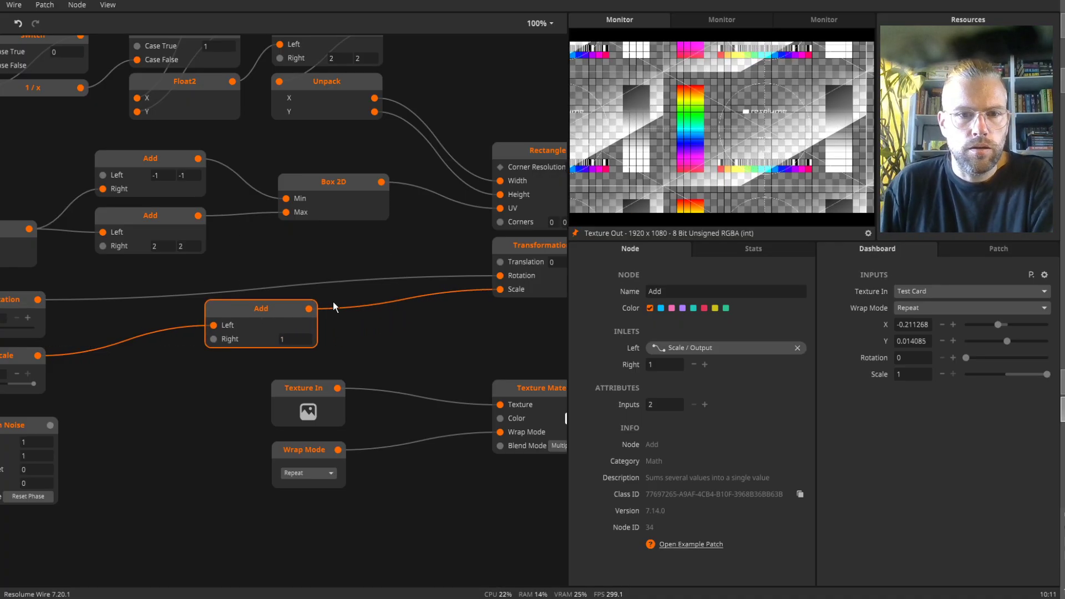
- Insert a Multiply node between the Add node and Transformation 2D's Scale inlet, with its Right value set to 3
{"action": "double_click", "coordinate": [352, 305]}
{"action": "type", "text": "mul"}
{"action": "key", "text": "Return"}
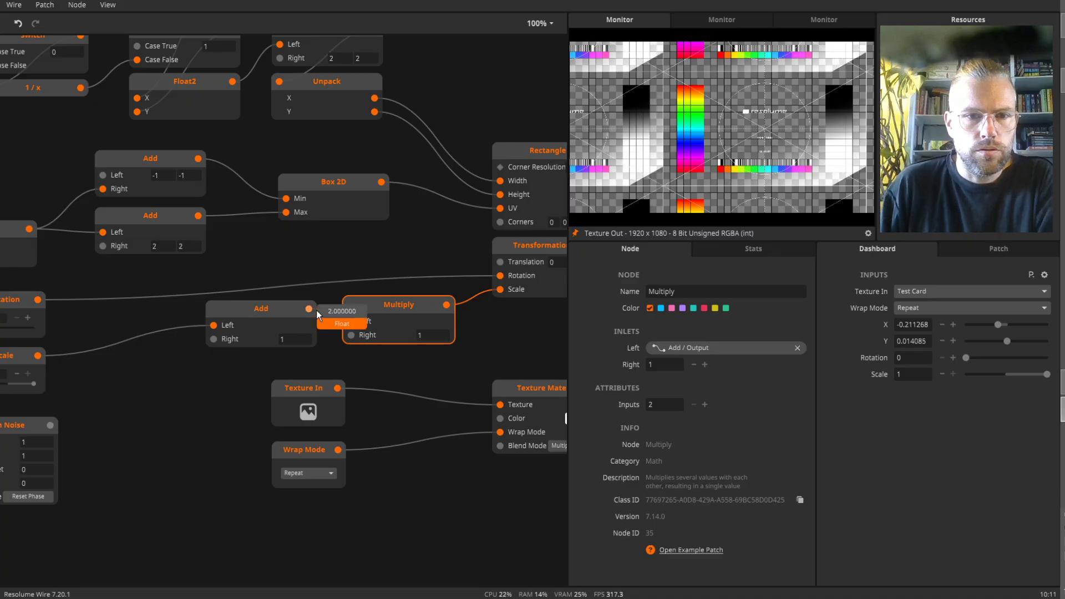
{"action": "left_click", "coordinate": [428, 332]}
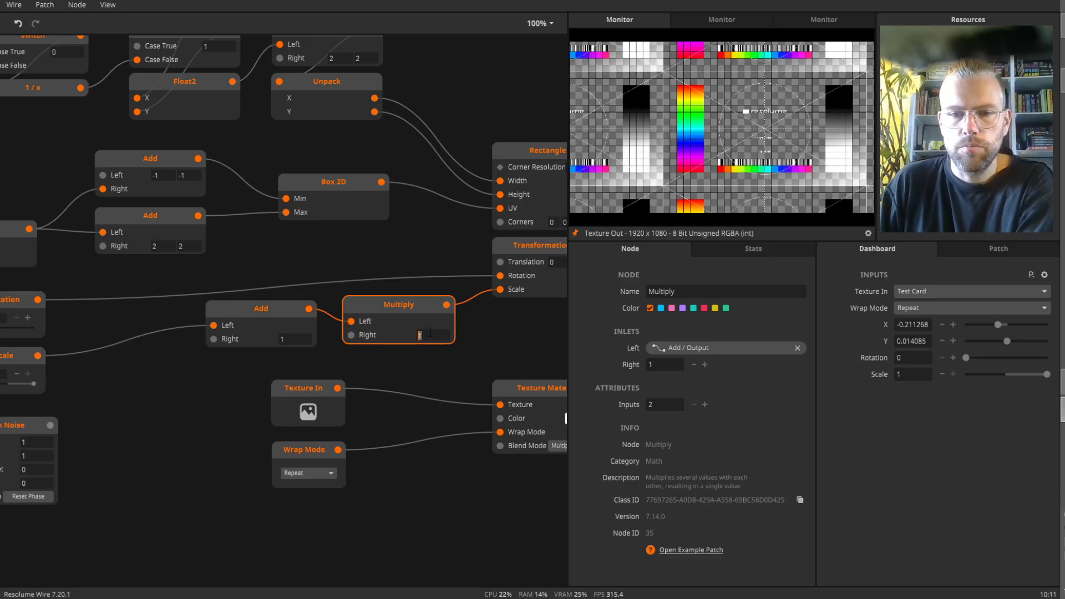
{"action": "type", "text": "3"}
{"action": "key", "text": "Return"}
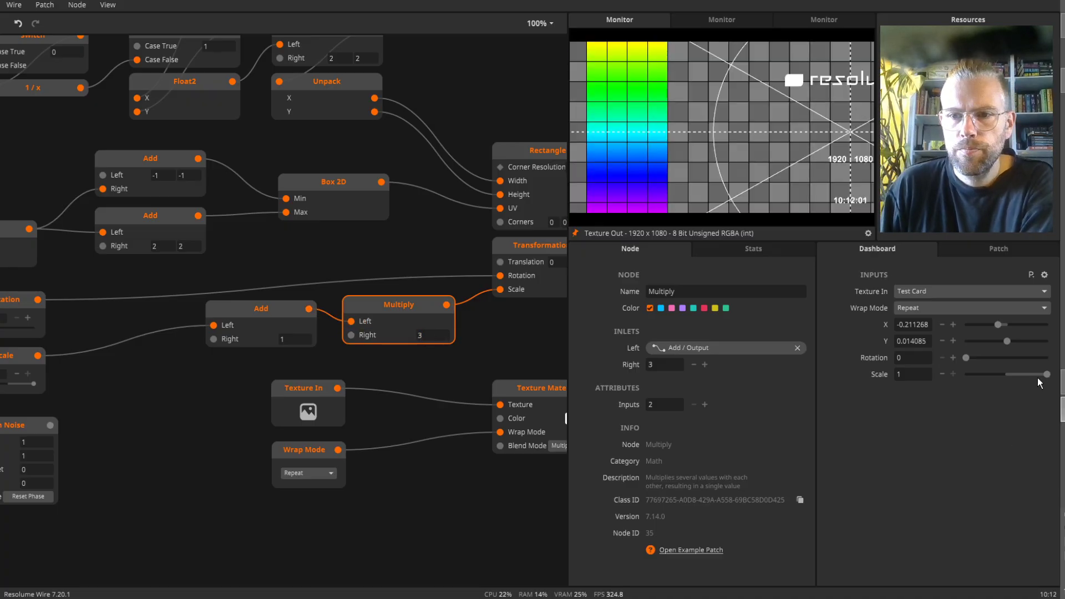
- Reset the dashboard's Scale, Y and X inputs to 0
{"action": "left_click_drag", "start_coordinate": [1038, 379], "coordinate": [1005, 374]}
{"action": "double_click", "coordinate": [880, 375]}
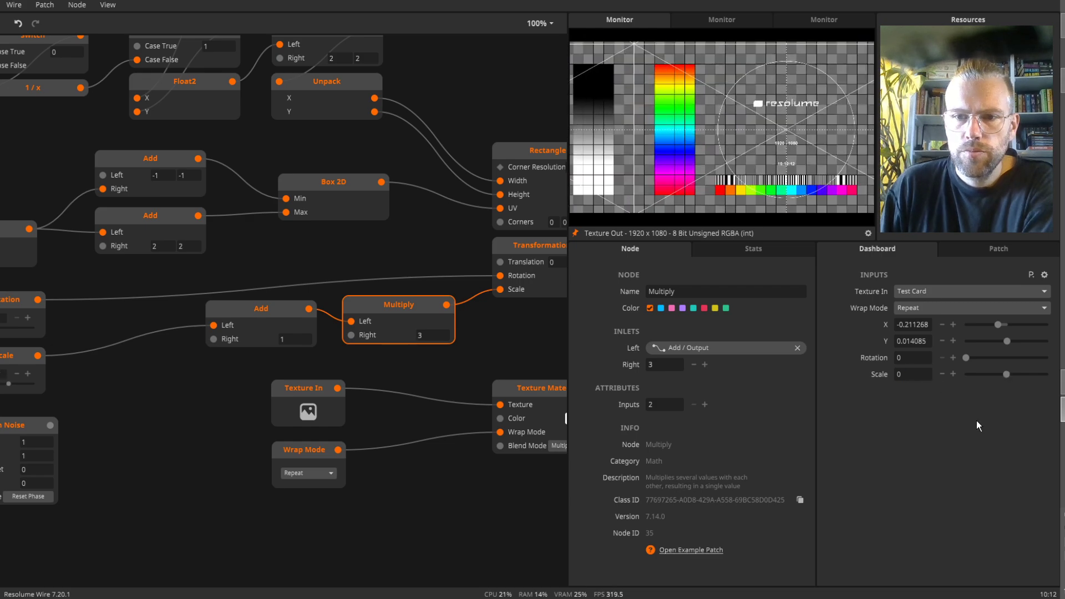
{"action": "left_click", "coordinate": [918, 340]}
{"action": "type", "text": "0"}
{"action": "left_click", "coordinate": [916, 326]}
{"action": "type", "text": "0"}
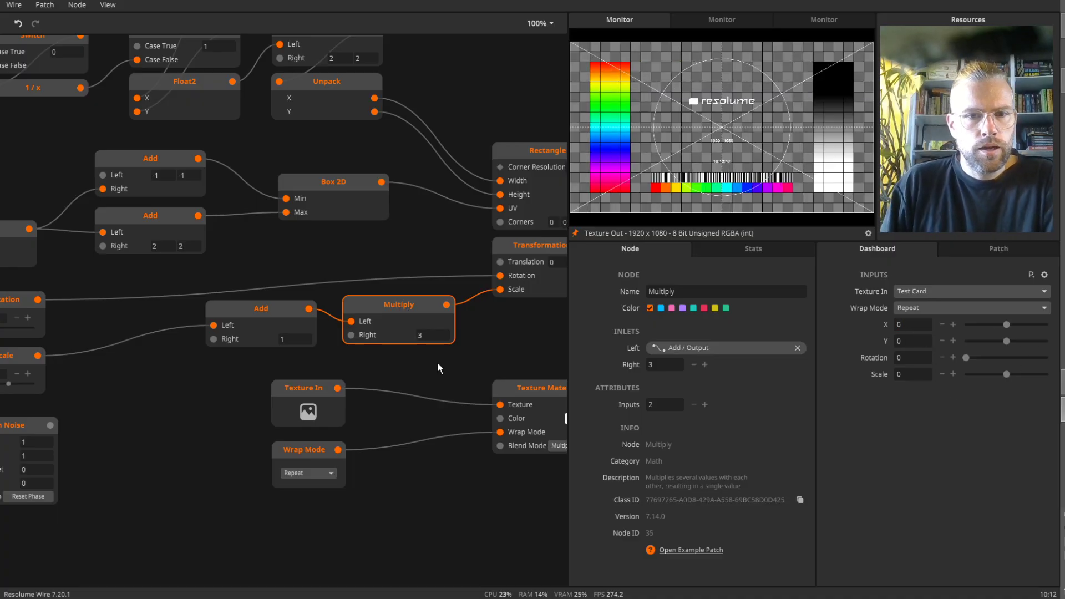
- Select the scale chain's Add and Multiply nodes together and move them closer to the Scale node
{"action": "left_click_drag", "start_coordinate": [441, 354], "coordinate": [411, 321]}
{"action": "scroll", "coordinate": [355, 335], "scroll_direction": "down", "scroll_amount": 3}
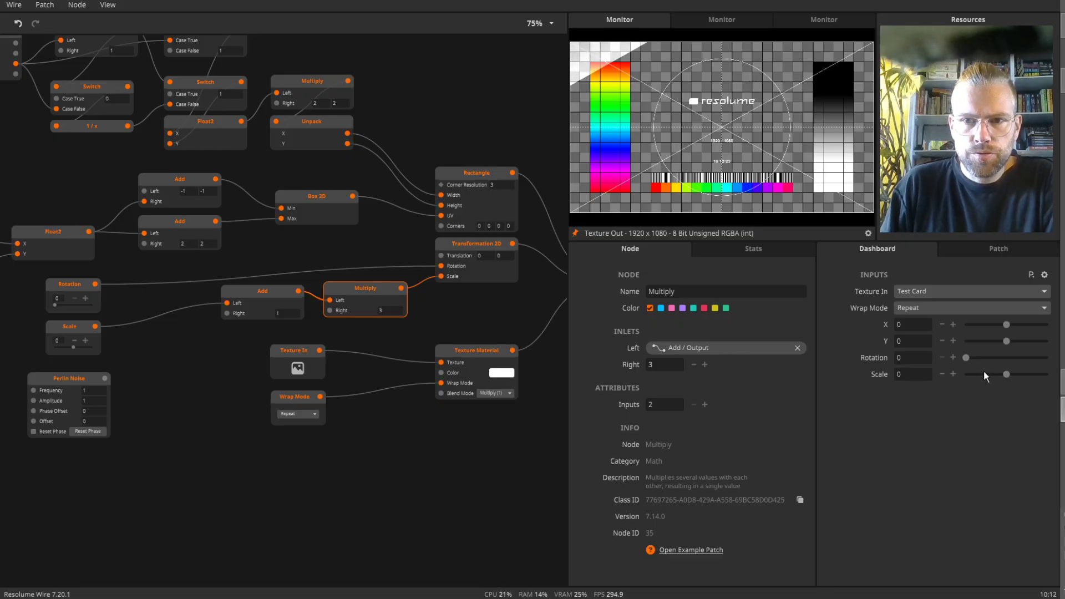
{"action": "left_click_drag", "start_coordinate": [418, 320], "coordinate": [257, 294]}
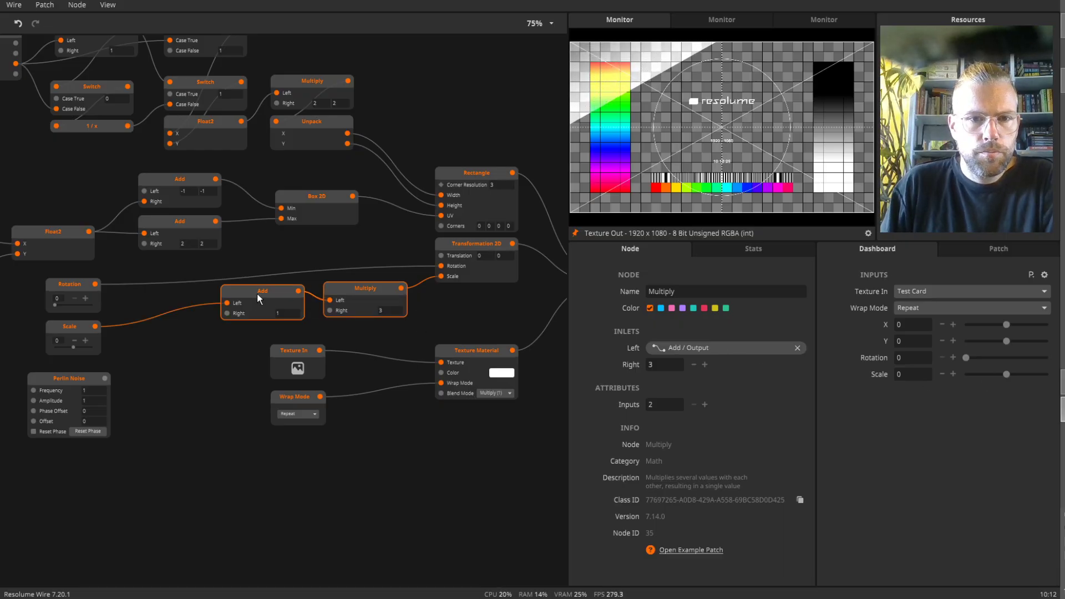
{"action": "left_click_drag", "start_coordinate": [388, 287], "coordinate": [322, 308]}
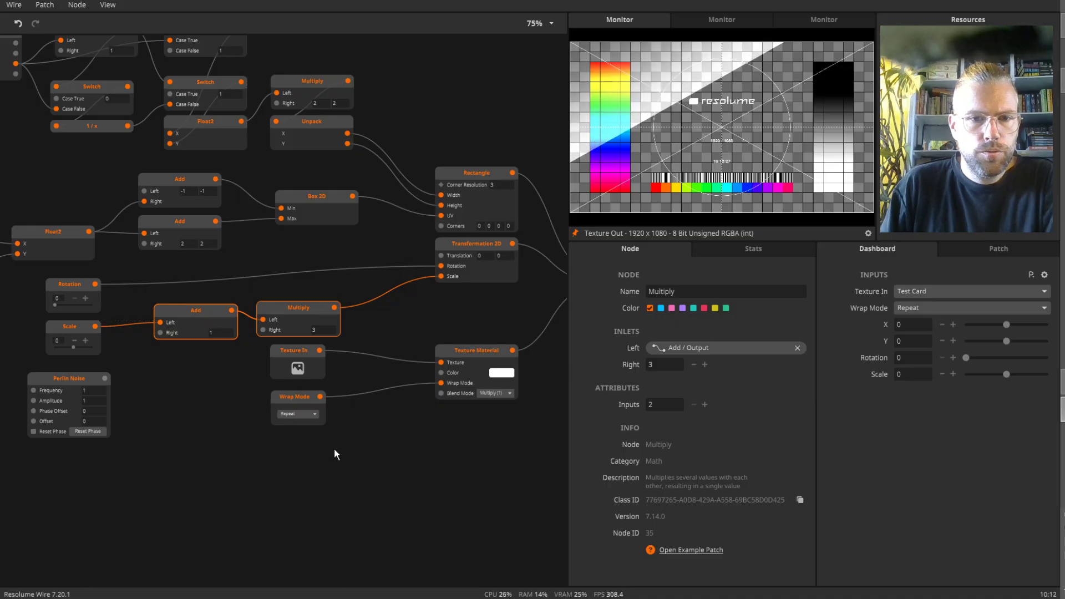
- Rearrange the X, Y and Float2 nodes higher and closer to the two Add nodes that feed Box 2D
{"action": "left_click_drag", "start_coordinate": [339, 444], "coordinate": [494, 503]}
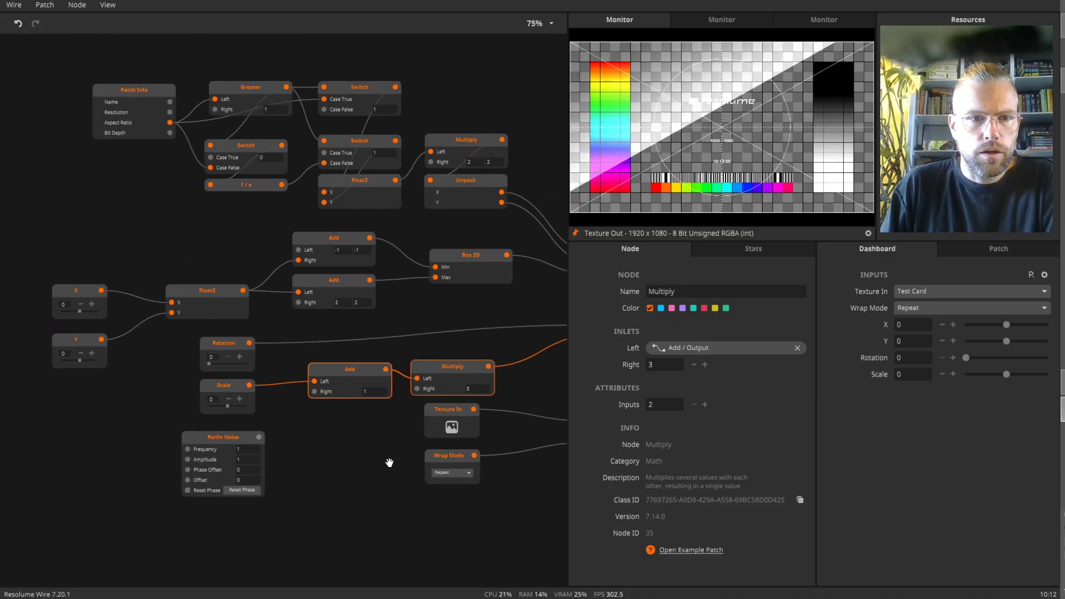
{"action": "left_click", "coordinate": [75, 287]}
{"action": "left_click_drag", "start_coordinate": [126, 350], "coordinate": [168, 367]}
{"action": "left_click", "coordinate": [203, 268]}
{"action": "left_click_drag", "start_coordinate": [44, 260], "coordinate": [177, 358]}
{"action": "left_click_drag", "start_coordinate": [205, 301], "coordinate": [218, 261]}
{"action": "left_click_drag", "start_coordinate": [85, 212], "coordinate": [89, 312]}
{"action": "left_click_drag", "start_coordinate": [89, 312], "coordinate": [97, 287]}
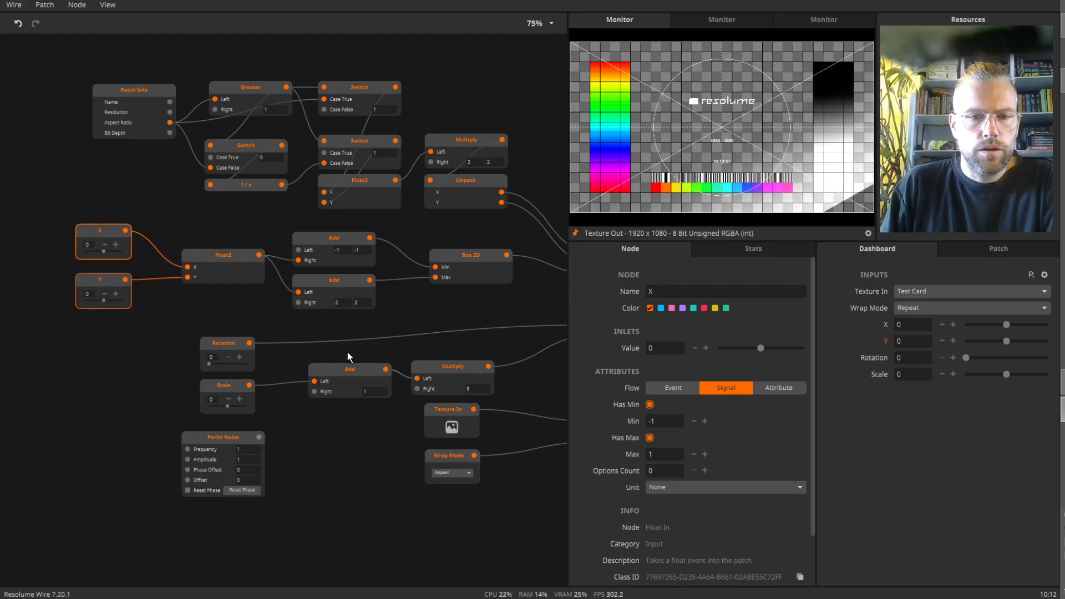
- Move the Texture In and Wrap Mode nodes lower and stack the Multiply node directly beneath the scale chain's Add node
{"action": "left_click_drag", "start_coordinate": [392, 347], "coordinate": [266, 297]}
{"action": "left_click_drag", "start_coordinate": [340, 463], "coordinate": [317, 414]}
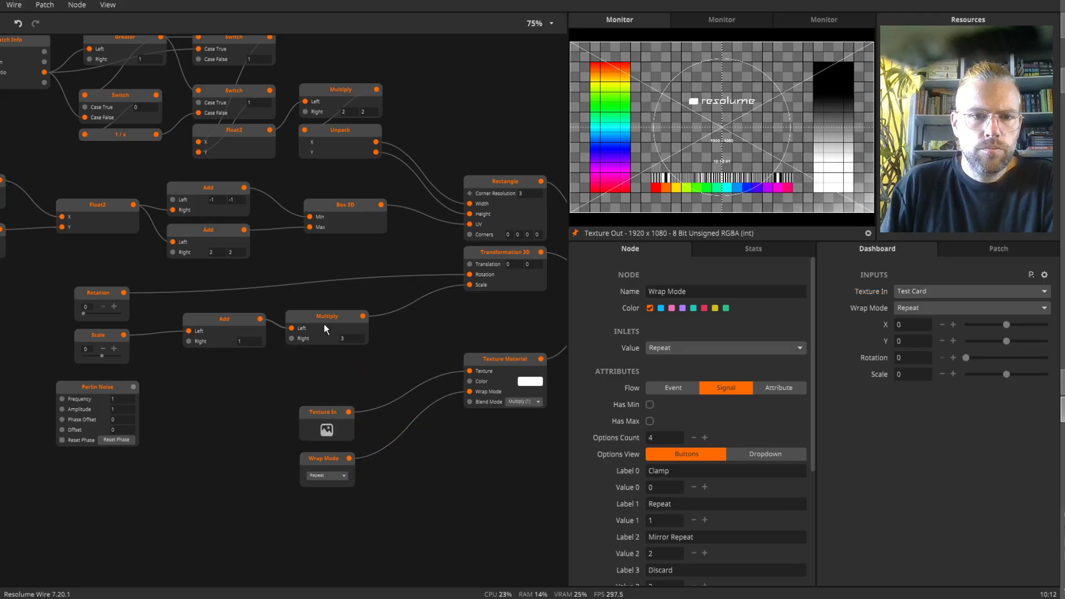
{"action": "left_click_drag", "start_coordinate": [324, 324], "coordinate": [226, 361]}
- Insert a second Add node into the connection between the Multiply node and Transformation 2D's Scale inlet
{"action": "double_click", "coordinate": [354, 328]}
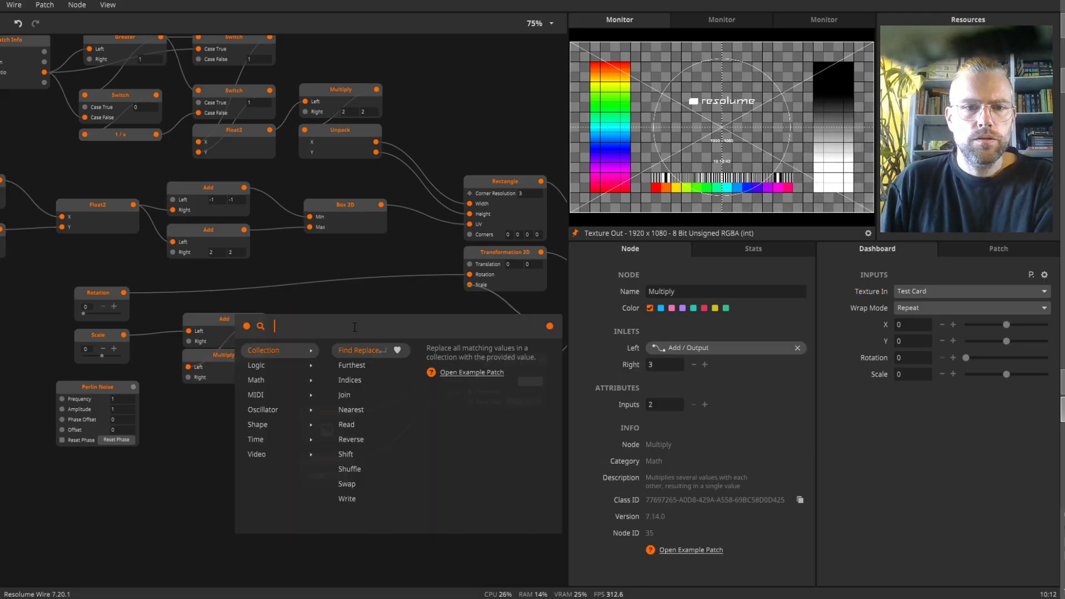
{"action": "type", "text": "add"}
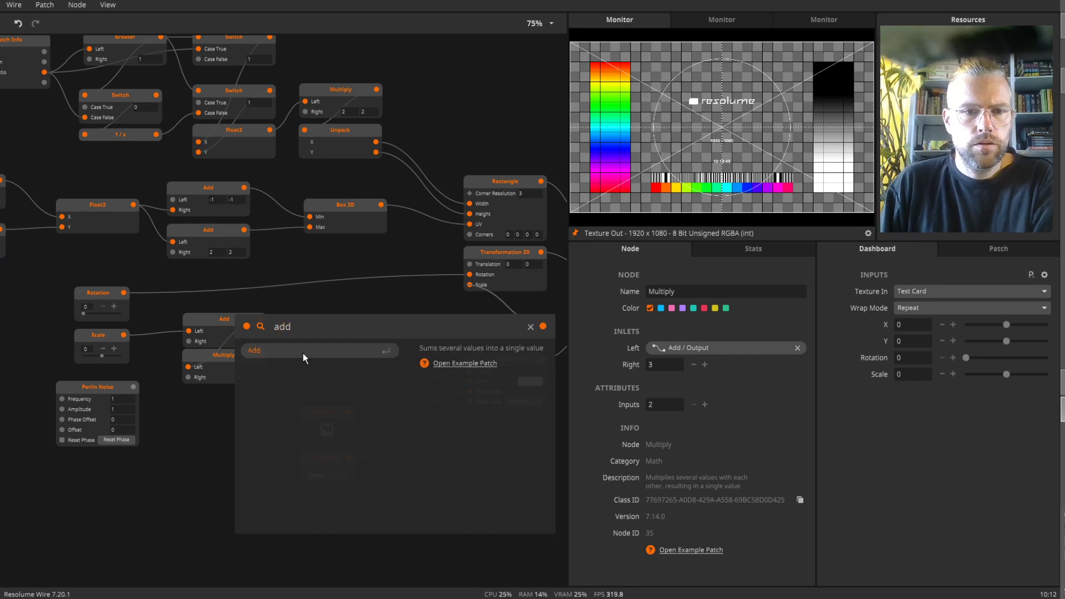
{"action": "left_click", "coordinate": [301, 351]}
{"action": "left_click_drag", "start_coordinate": [397, 321], "coordinate": [383, 314]}
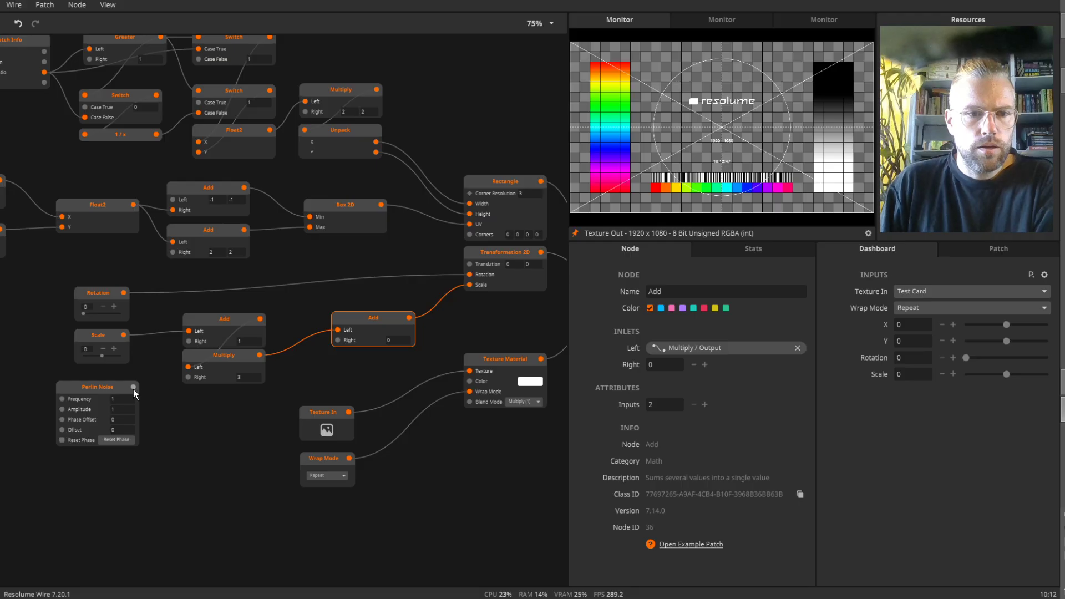
- Connect Perlin Noise's output to the second Add node's Right inlet and move Perlin Noise away from the Scale chain
{"action": "left_click_drag", "start_coordinate": [134, 387], "coordinate": [336, 340]}
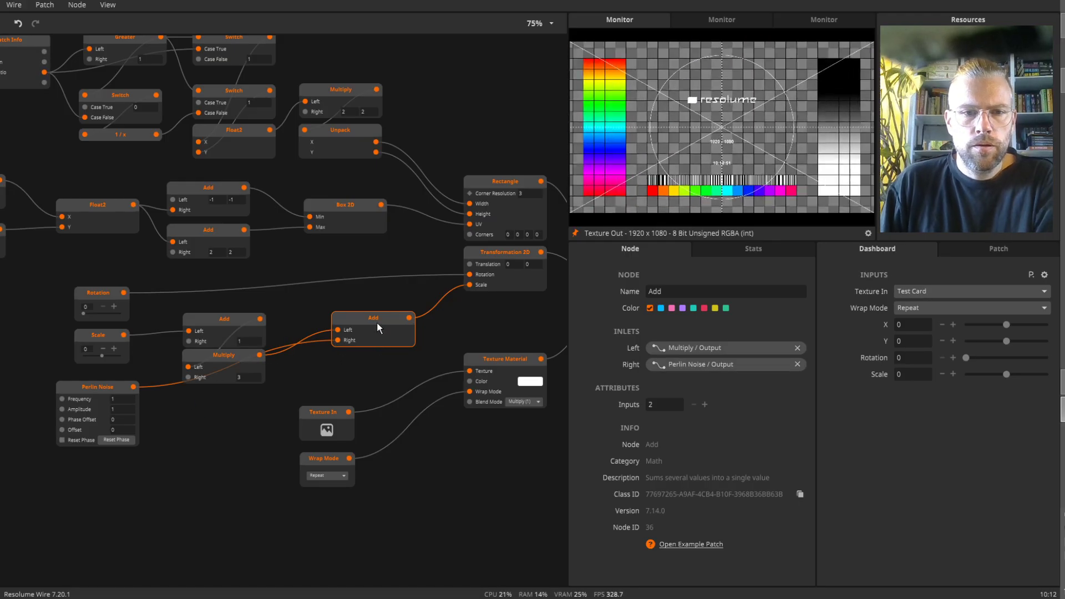
{"action": "left_click_drag", "start_coordinate": [110, 388], "coordinate": [76, 425]}
- Try Perlin Noise Amplitude values of 0 and 2
{"action": "left_click", "coordinate": [87, 436]}
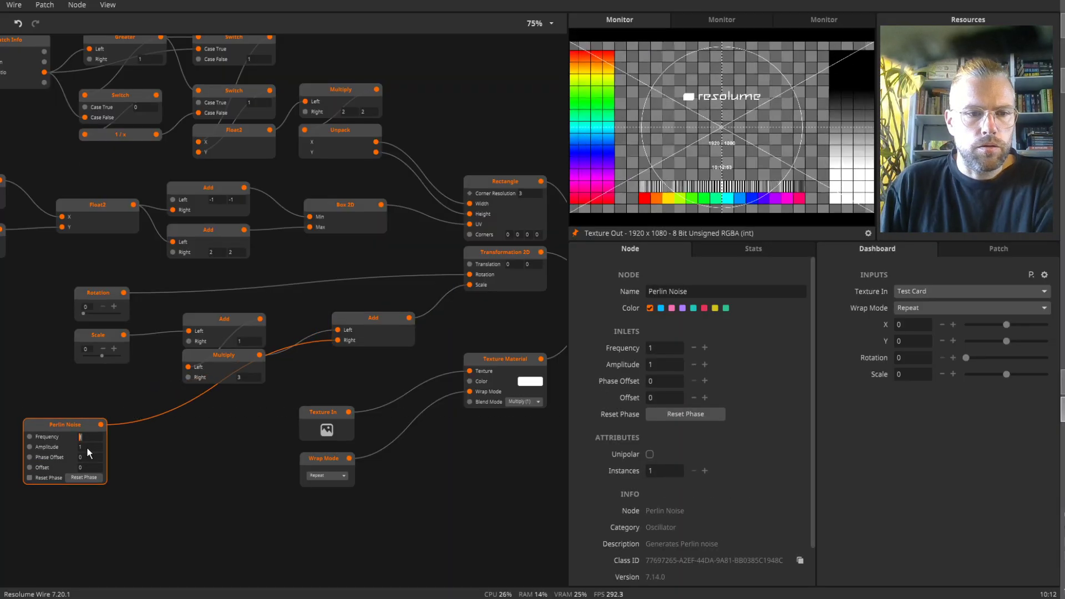
{"action": "left_click", "coordinate": [87, 448]}
{"action": "type", "text": "0"}
{"action": "key", "text": "Return"}
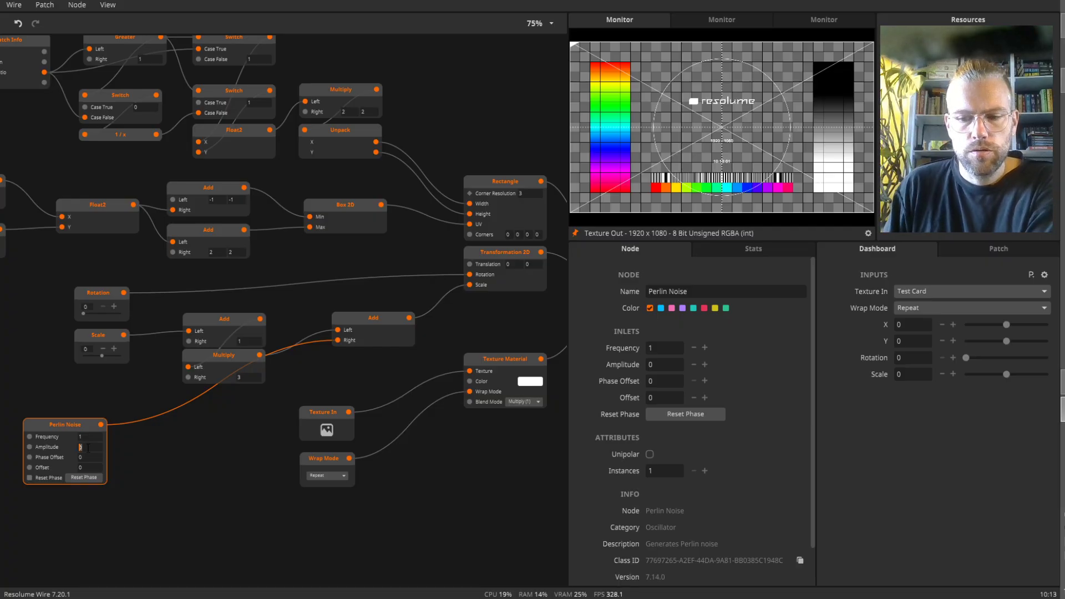
{"action": "type", "text": "2"}
{"action": "key", "text": "Return"}
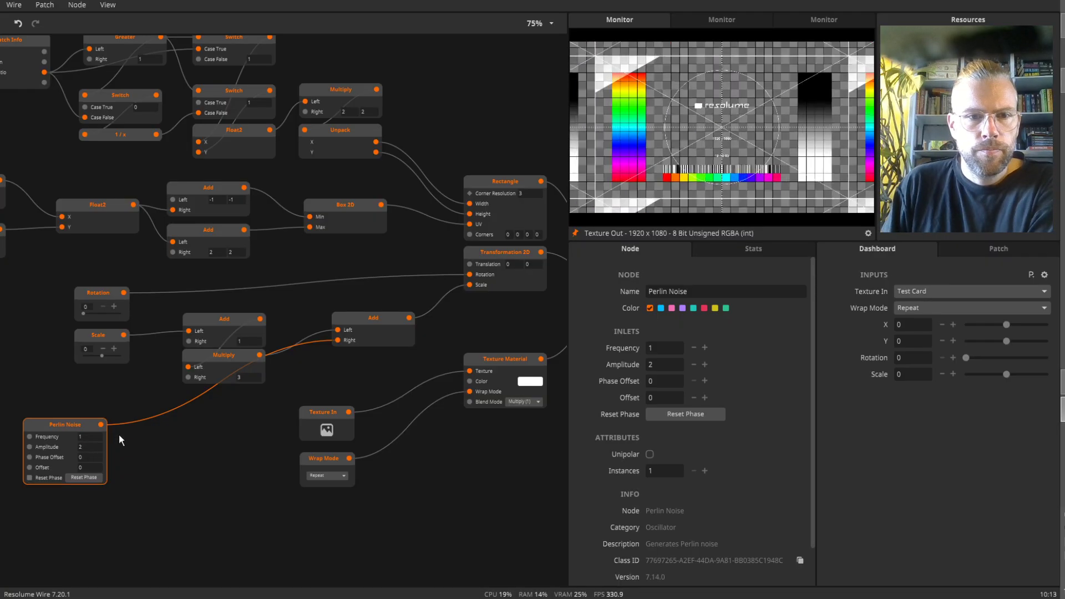
- Raise the Scale input to 0.6 and set Perlin Noise's Amplitude to 0
{"action": "left_click_drag", "start_coordinate": [106, 355], "coordinate": [113, 357]}
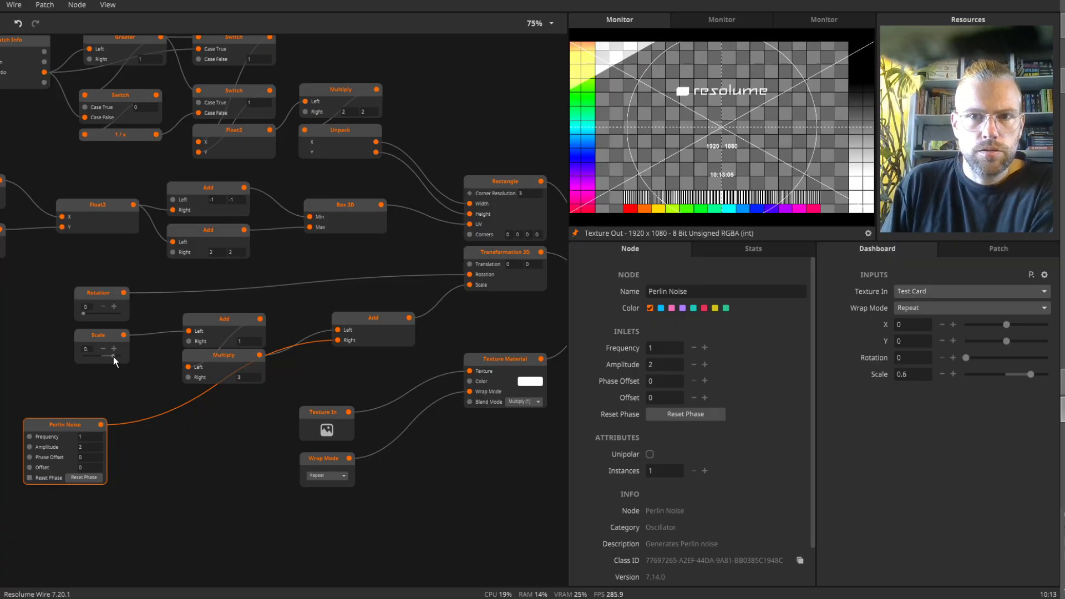
{"action": "double_click", "coordinate": [85, 447]}
{"action": "type", "text": "0"}
{"action": "key", "text": "Return"}
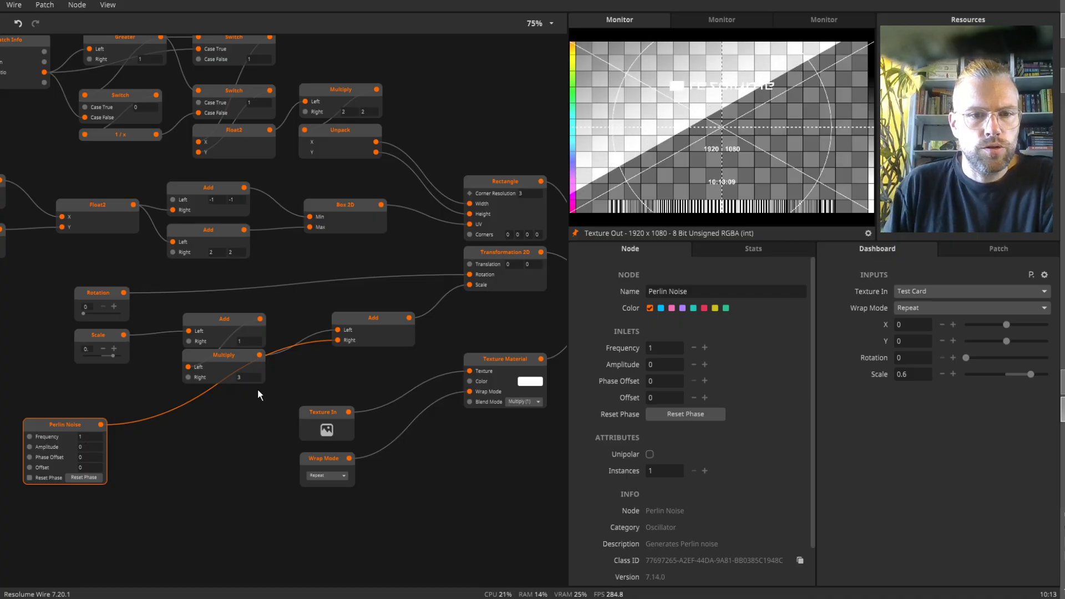
- Replace the Add node before Transformation 2D's Scale with a Cross Fader blending Multiply and Perlin Noise, with Mix at about 0.86
{"action": "left_click", "coordinate": [388, 318]}
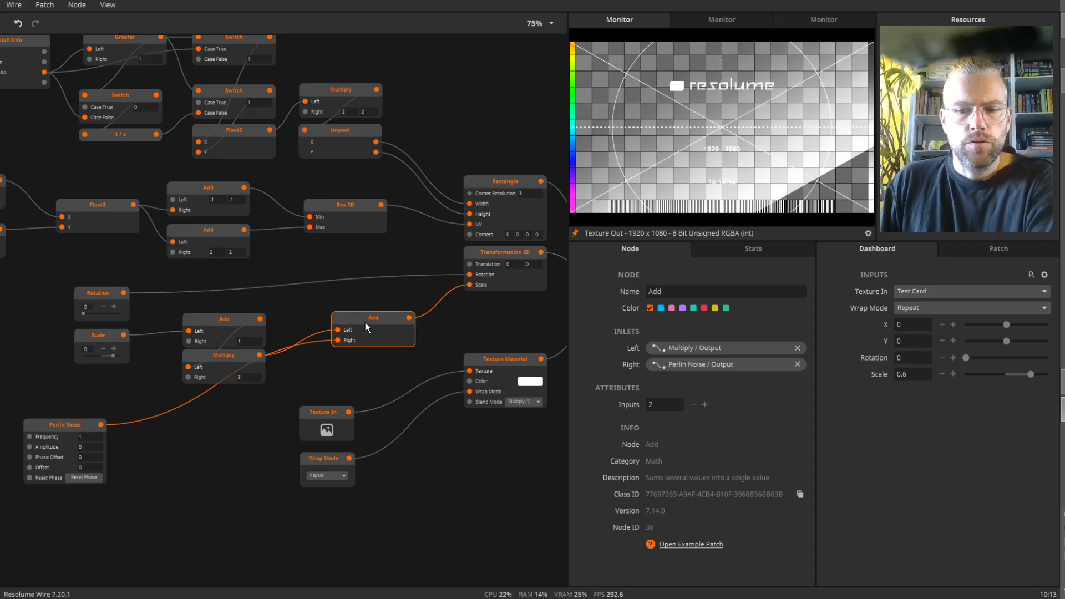
{"action": "key", "text": "Delete"}
{"action": "double_click", "coordinate": [364, 322]}
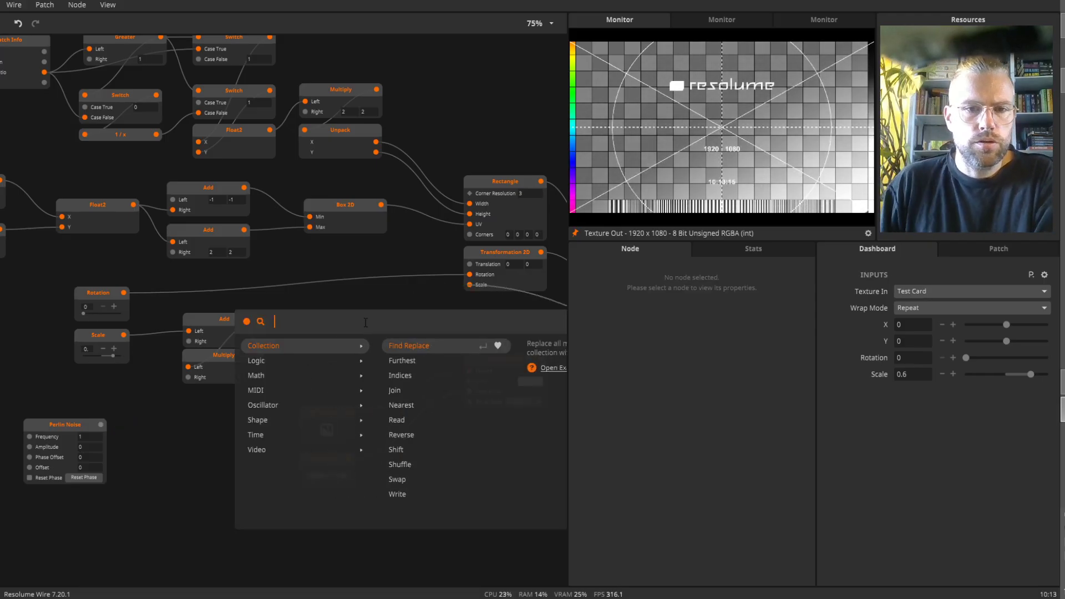
{"action": "left_click", "coordinate": [368, 301]}
{"action": "double_click", "coordinate": [369, 297]}
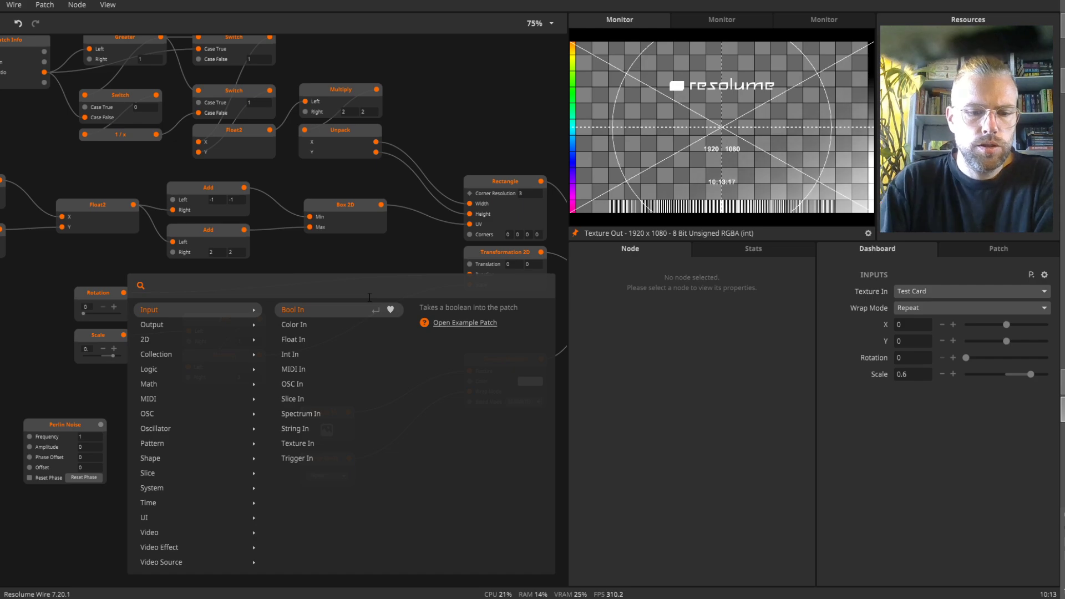
{"action": "type", "text": "cro"}
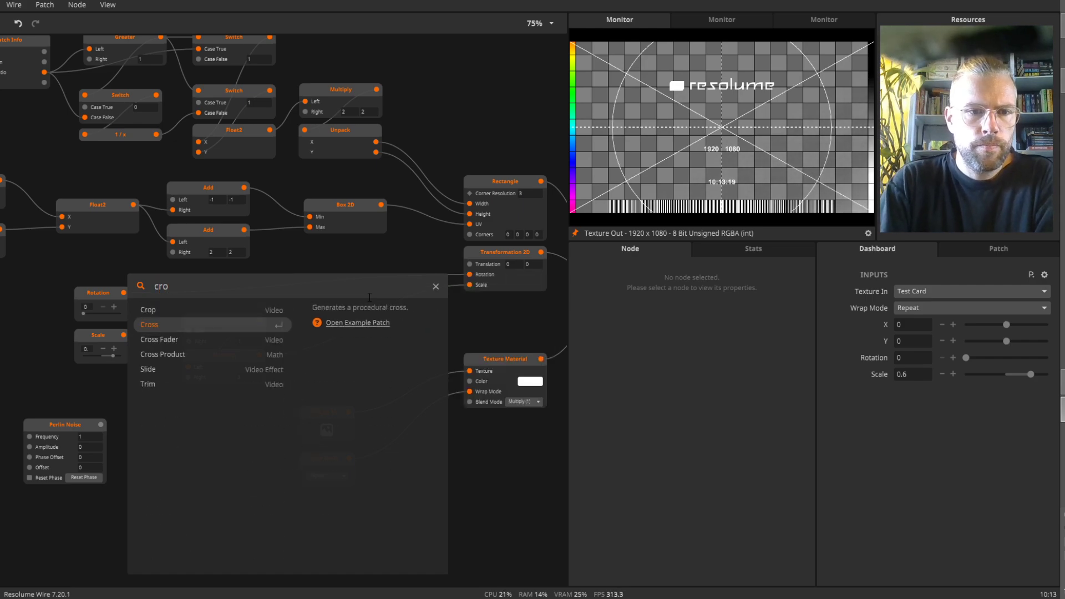
{"action": "key", "text": "Down"}
{"action": "key", "text": "Return"}
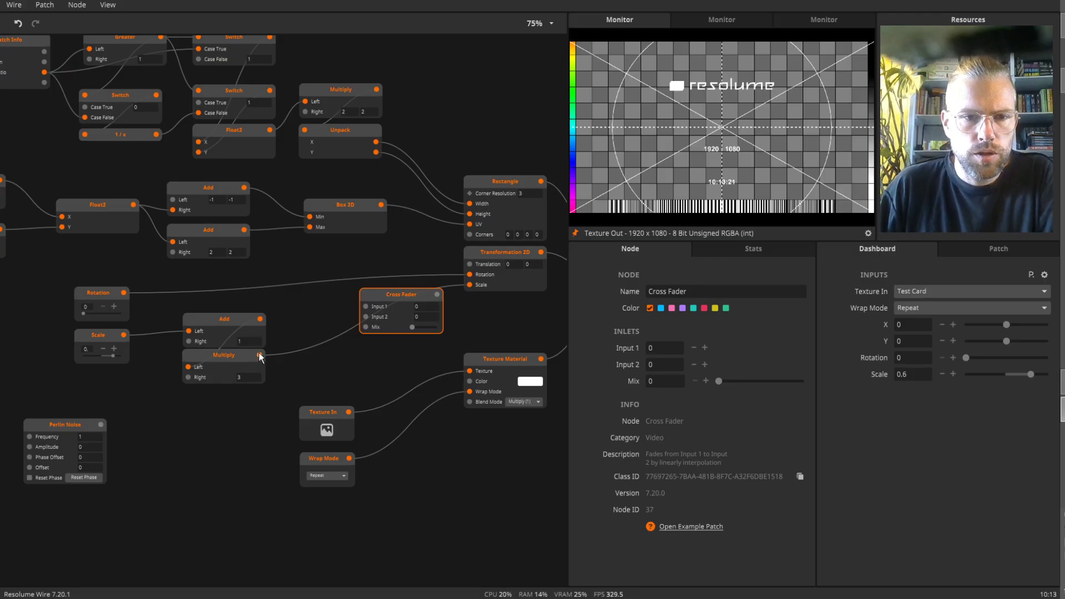
{"action": "left_click_drag", "start_coordinate": [360, 304], "coordinate": [468, 285]}
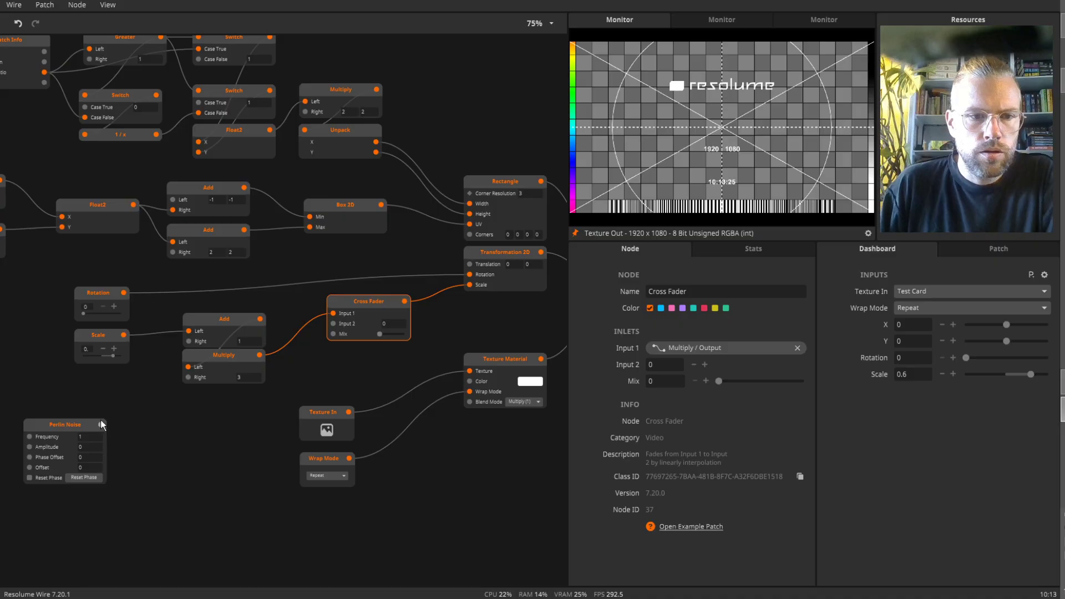
{"action": "left_click_drag", "start_coordinate": [101, 421], "coordinate": [400, 336]}
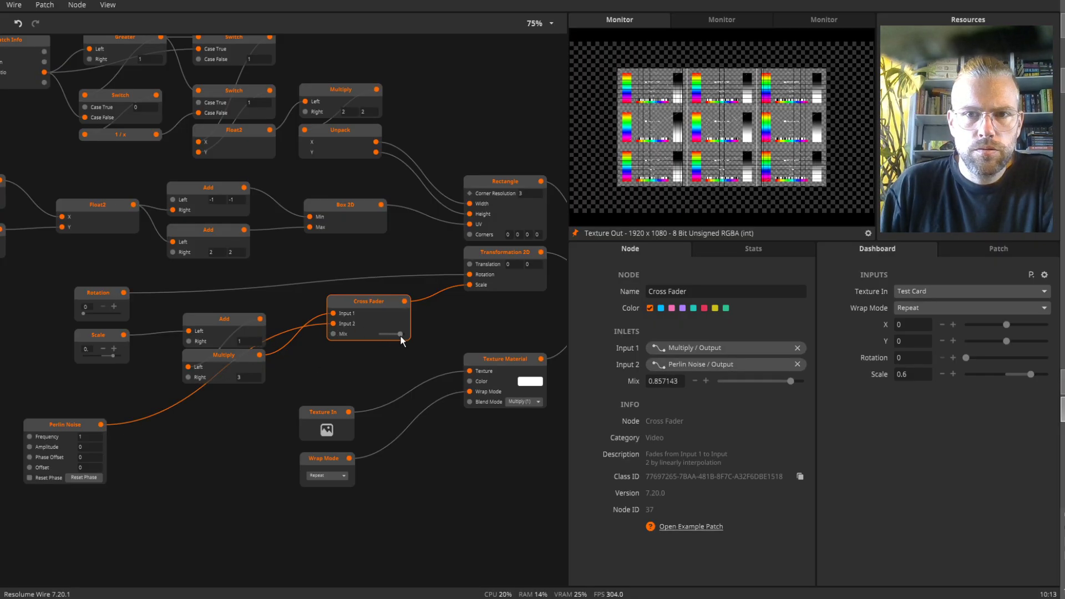
- Set Perlin Noise's Amplitude to 1 and its Offset to 3
{"action": "left_click", "coordinate": [100, 447]}
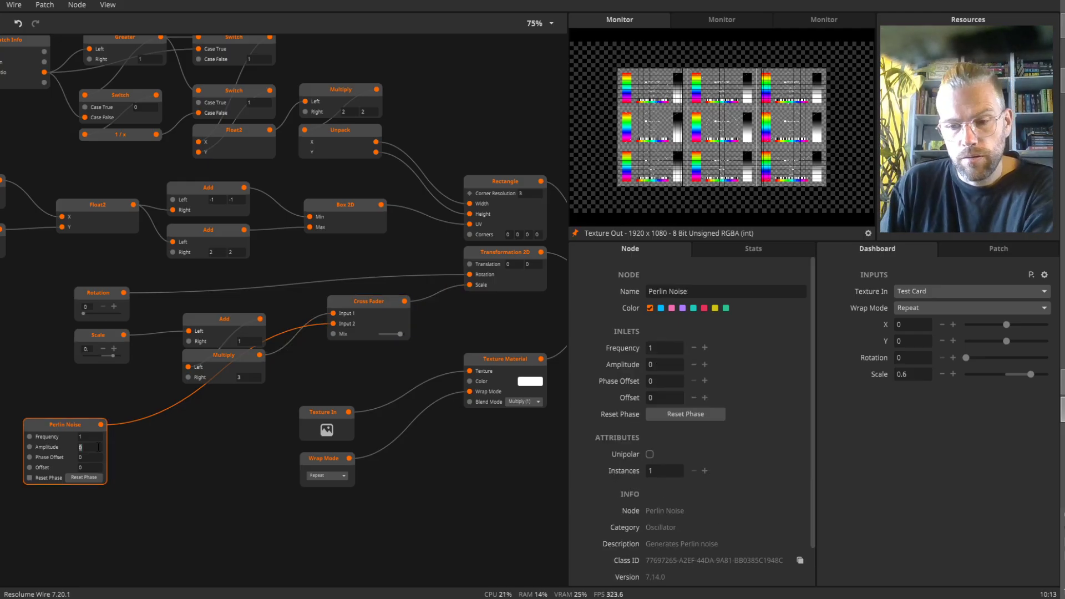
{"action": "type", "text": "1"}
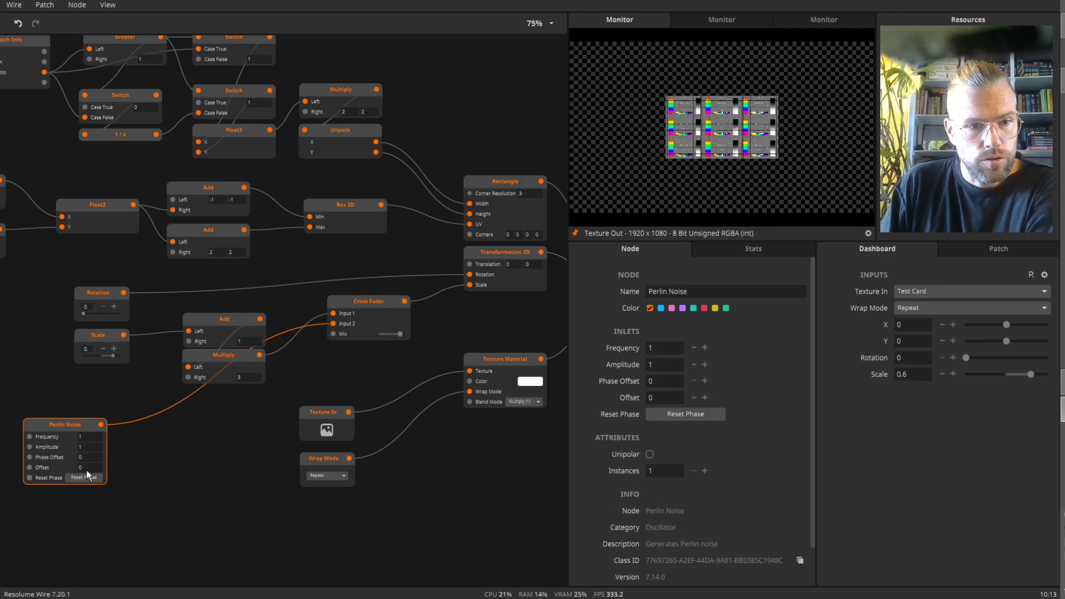
{"action": "left_click", "coordinate": [86, 469]}
{"action": "type", "text": "3"}
{"action": "key", "text": "Return"}
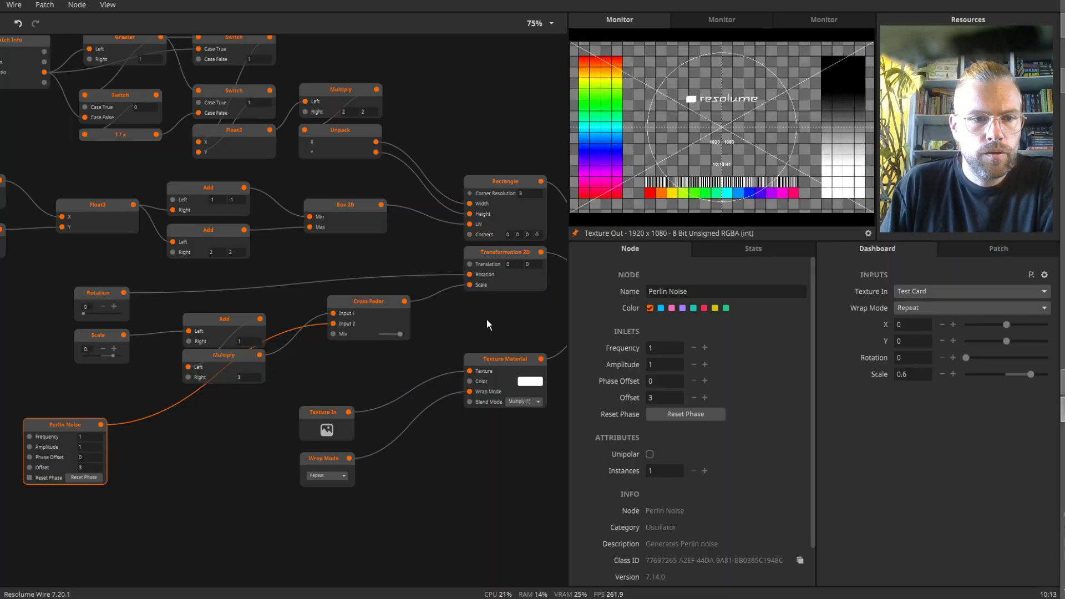
- Try low, high and intermediate Mix settings on the Cross Fader and lower the Scale input to about 0.35
{"action": "left_click_drag", "start_coordinate": [400, 333], "coordinate": [372, 335]}
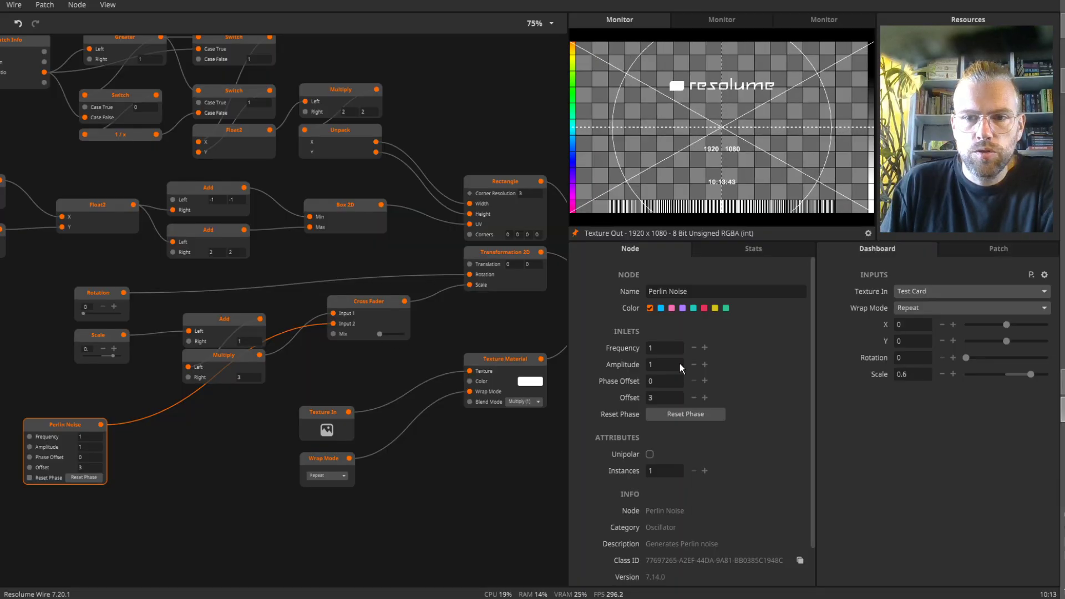
{"action": "left_click_drag", "start_coordinate": [1026, 374], "coordinate": [1019, 374]}
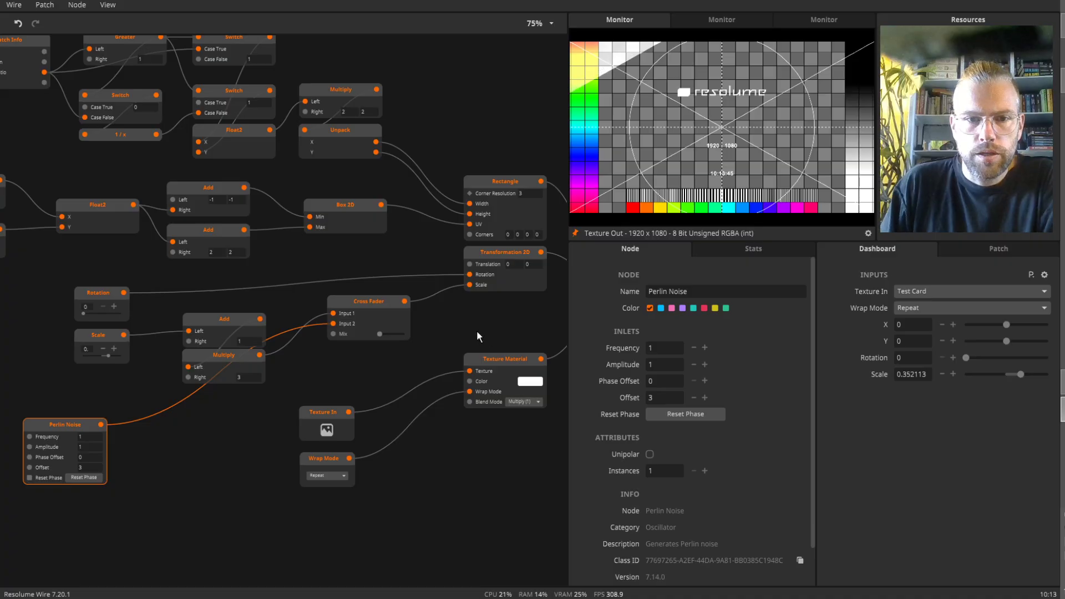
{"action": "left_click_drag", "start_coordinate": [385, 333], "coordinate": [407, 333]}
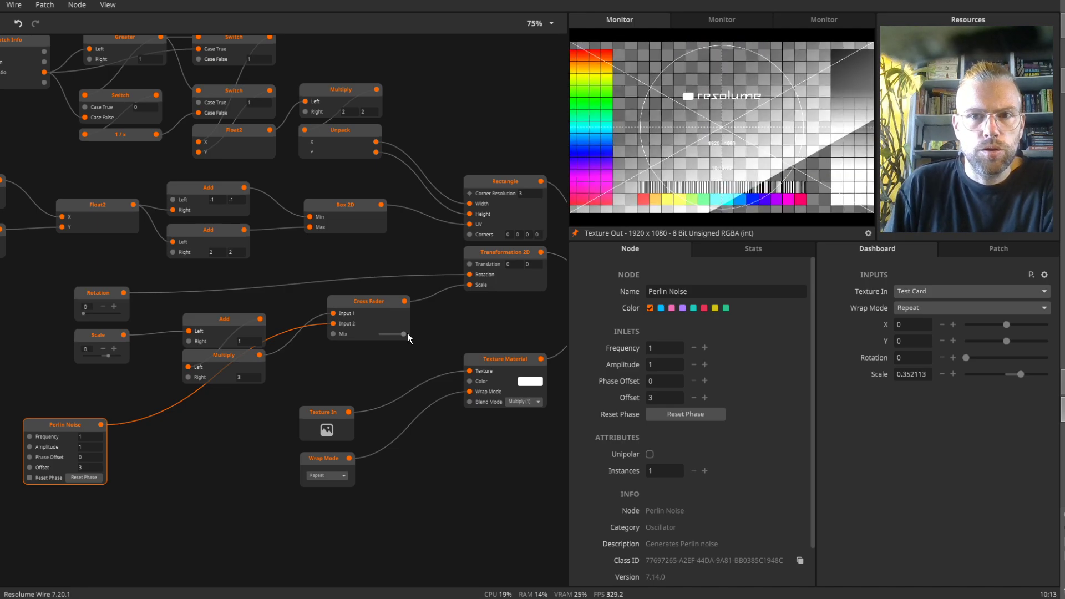
{"action": "left_click_drag", "start_coordinate": [407, 333], "coordinate": [390, 334]}
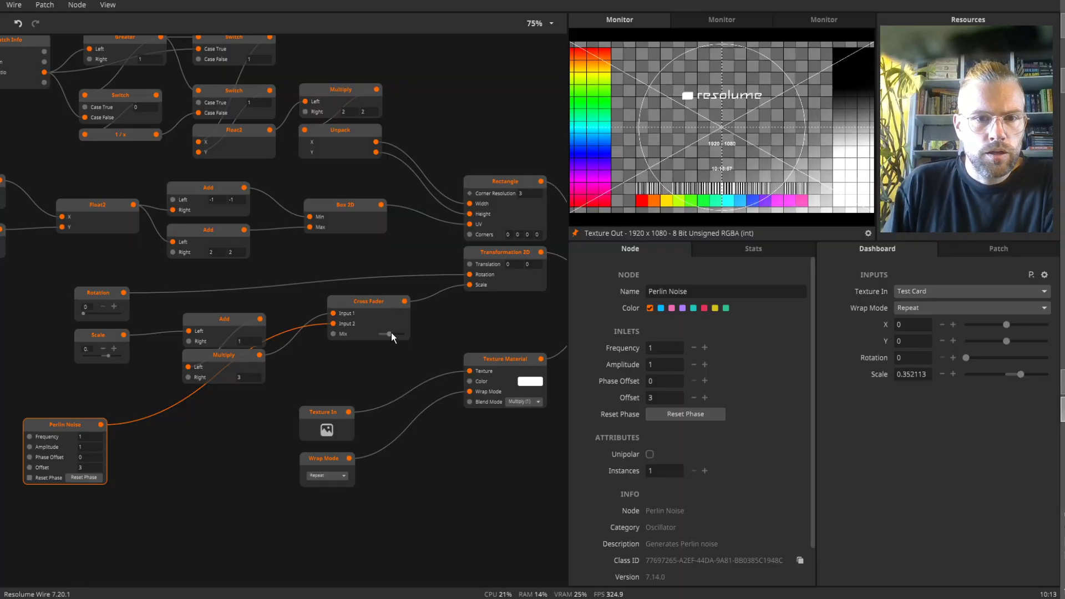
- Replace the Cross Fader with an Add node between Multiply and Transformation 2D's Scale, and connect Perlin Noise to its Right inlet
{"action": "left_click", "coordinate": [385, 299]}
{"action": "key", "text": "Delete"}
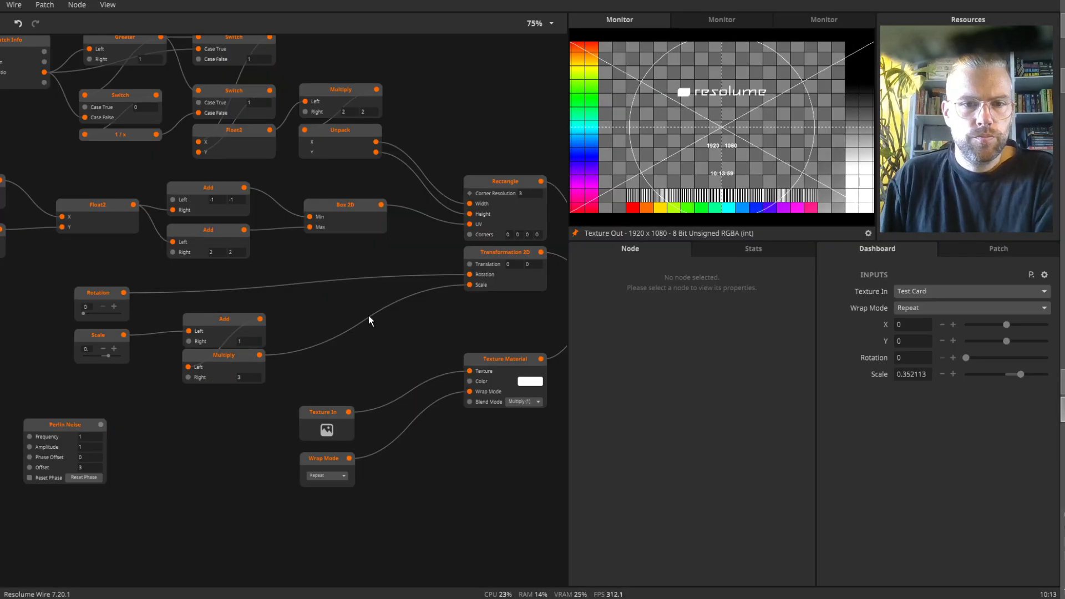
{"action": "double_click", "coordinate": [368, 315]}
{"action": "type", "text": "add"}
{"action": "left_click", "coordinate": [138, 341]}
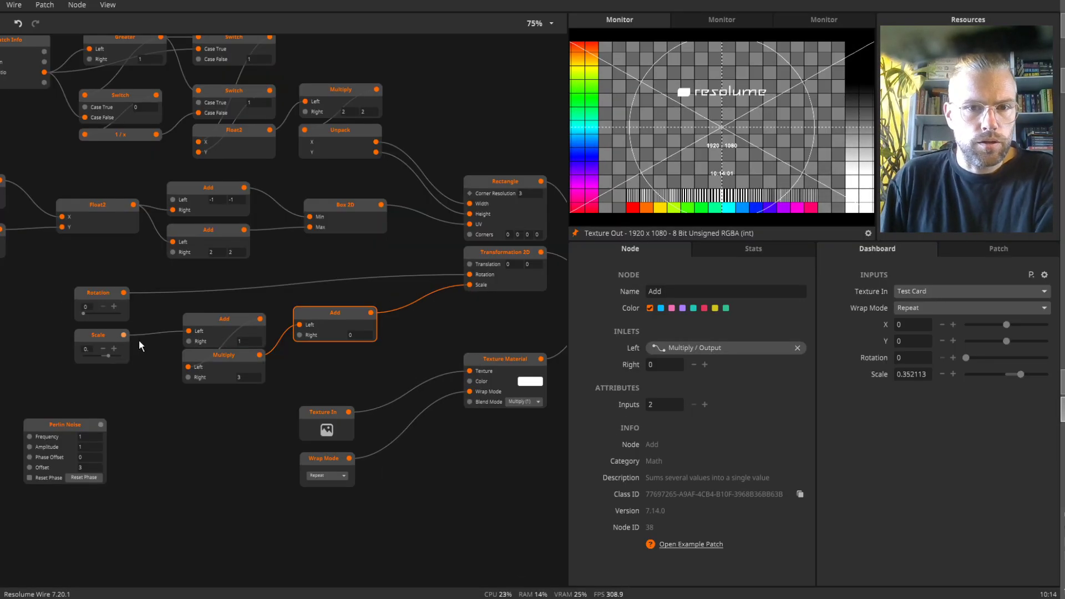
{"action": "left_click_drag", "start_coordinate": [340, 315], "coordinate": [378, 313]}
{"action": "left_click_drag", "start_coordinate": [101, 425], "coordinate": [336, 333]}
- Try Perlin Noise Offset values of 0 and 3 and inspect the node's output
{"action": "double_click", "coordinate": [94, 467]}
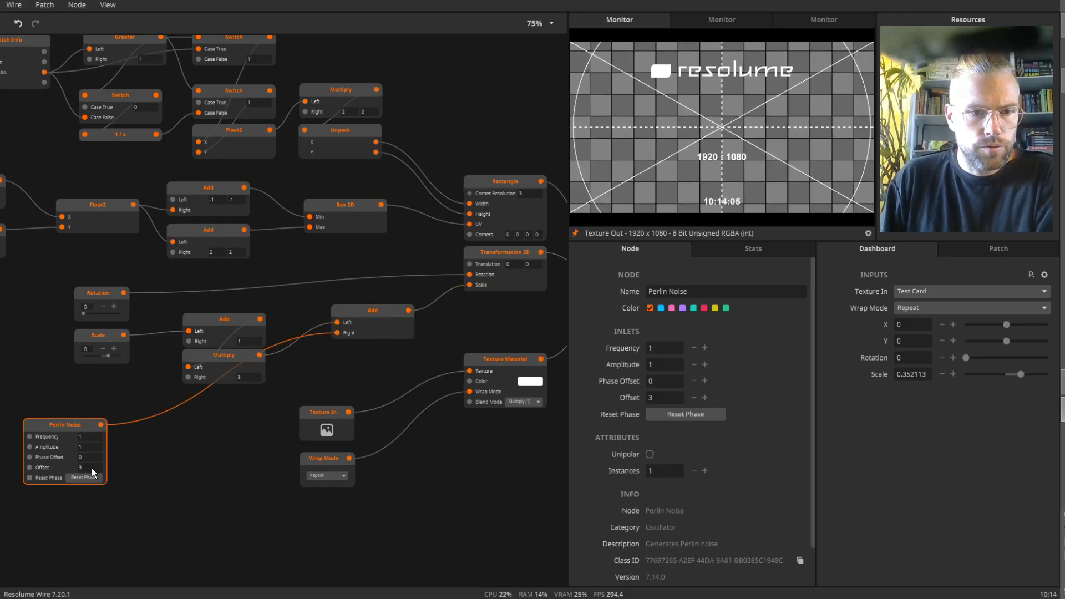
{"action": "type", "text": "0"}
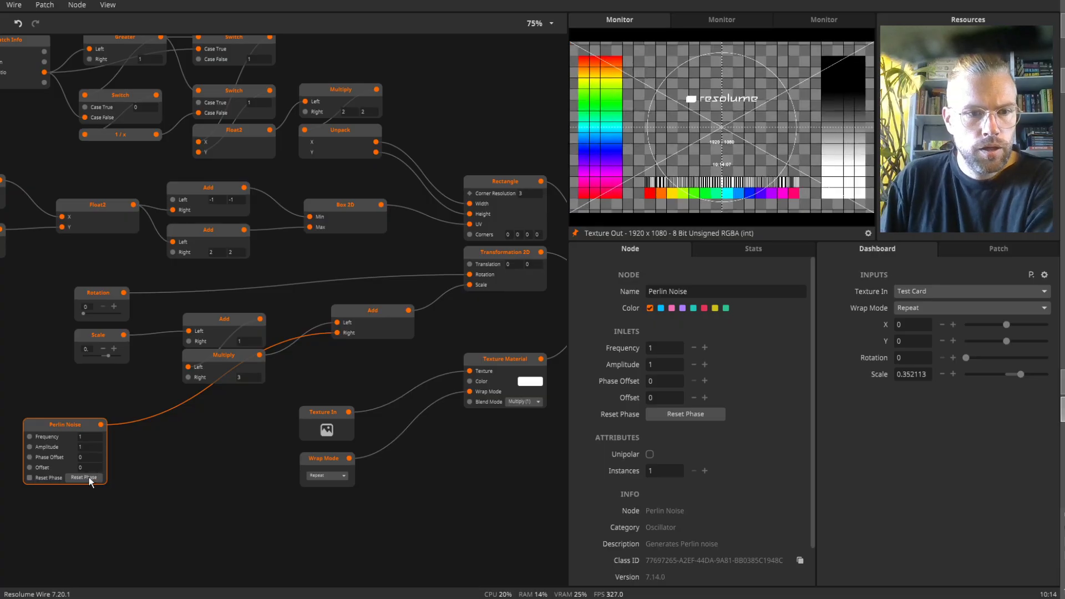
{"action": "double_click", "coordinate": [83, 467]}
{"action": "type", "text": "3"}
{"action": "key", "text": "Return"}
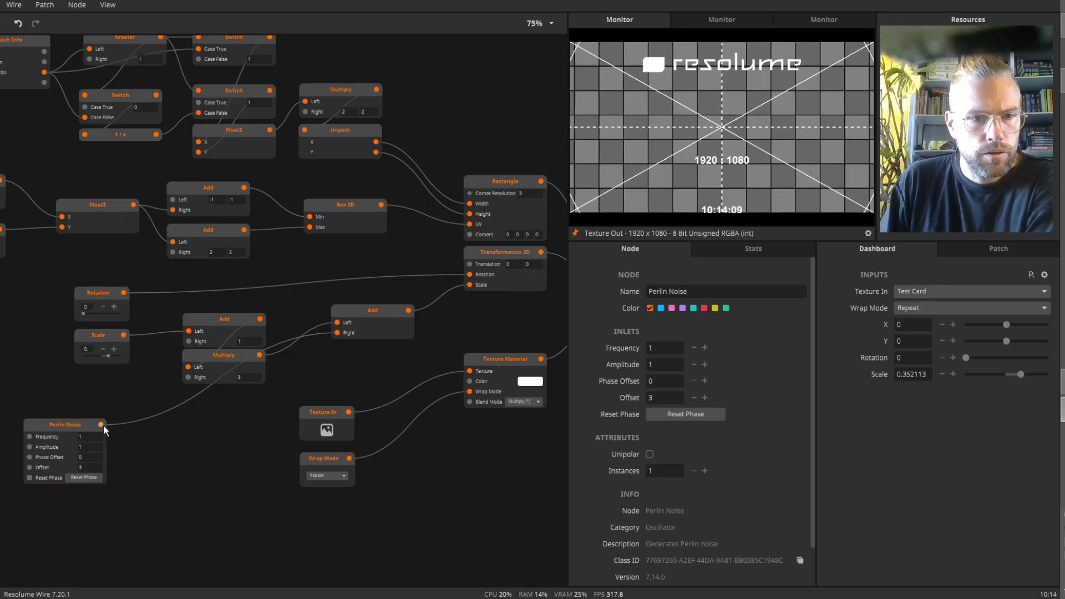
{"action": "mouse_move", "coordinate": [101, 425]}
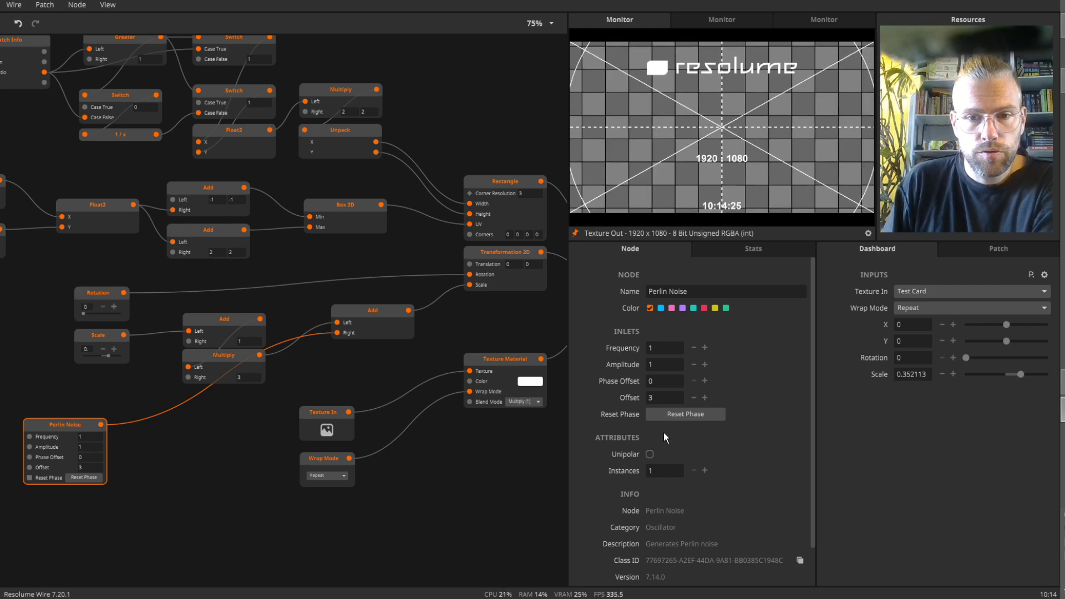
- Make Perlin Noise unipolar with an Offset of 0, and shift the node slightly closer to the Multiply node
{"action": "left_click", "coordinate": [650, 454]}
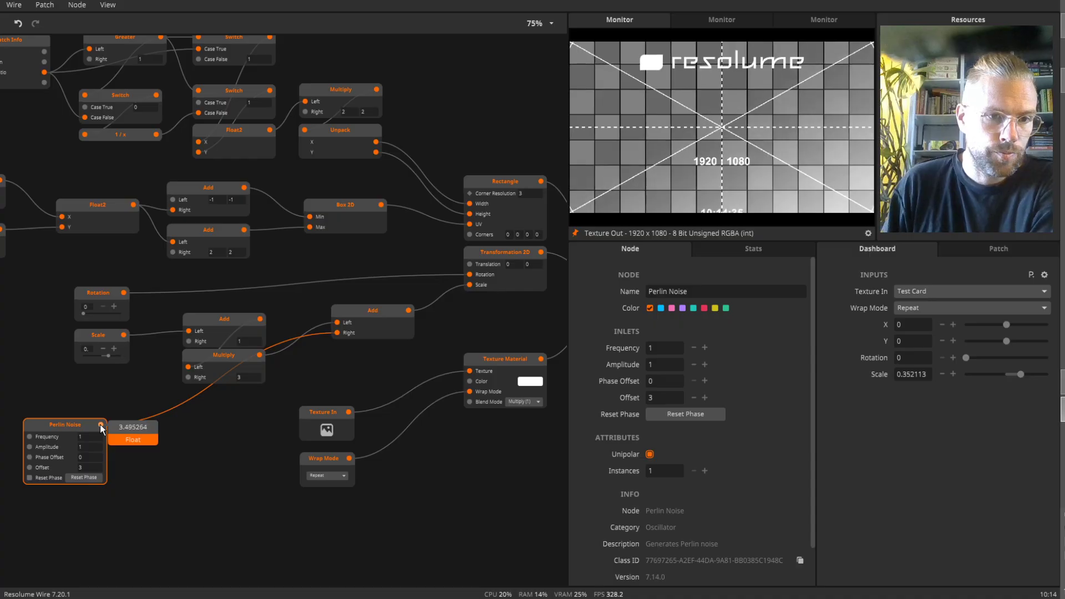
{"action": "left_click", "coordinate": [93, 466]}
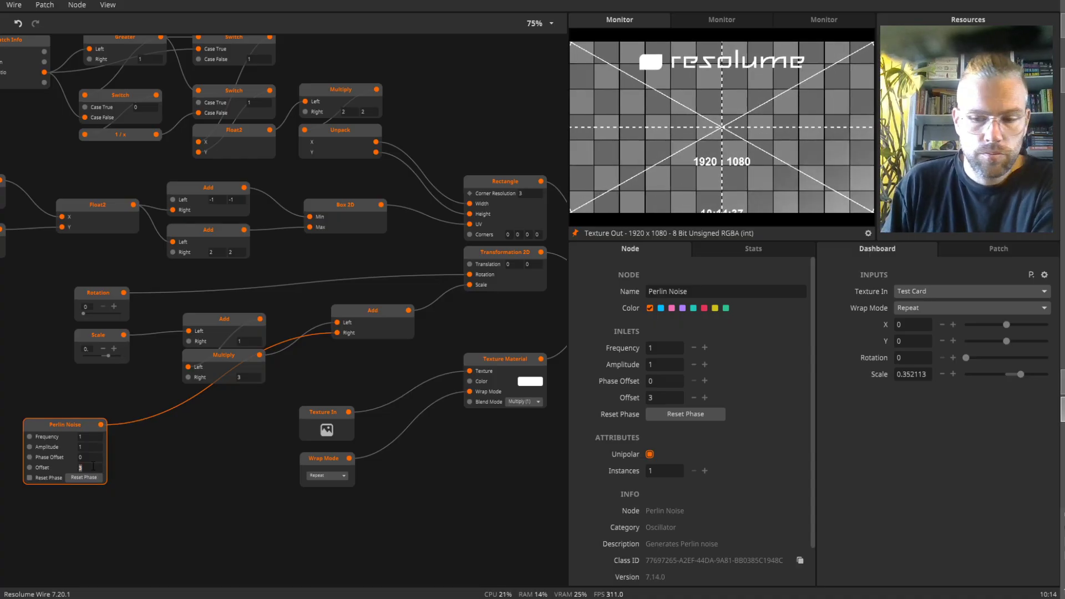
{"action": "type", "text": "0"}
{"action": "key", "text": "Return"}
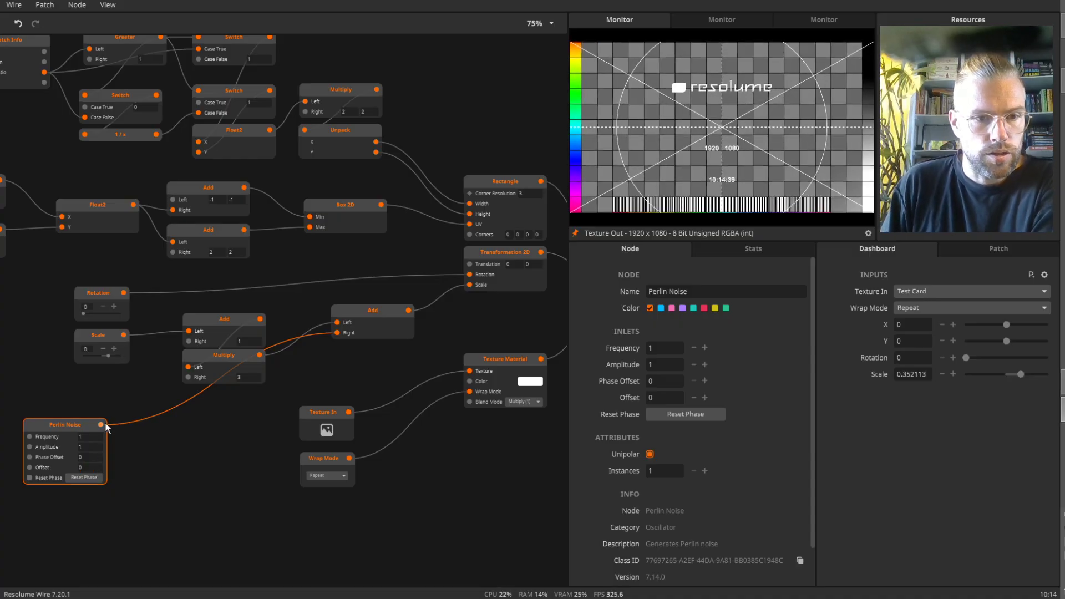
{"action": "mouse_move", "coordinate": [105, 422]}
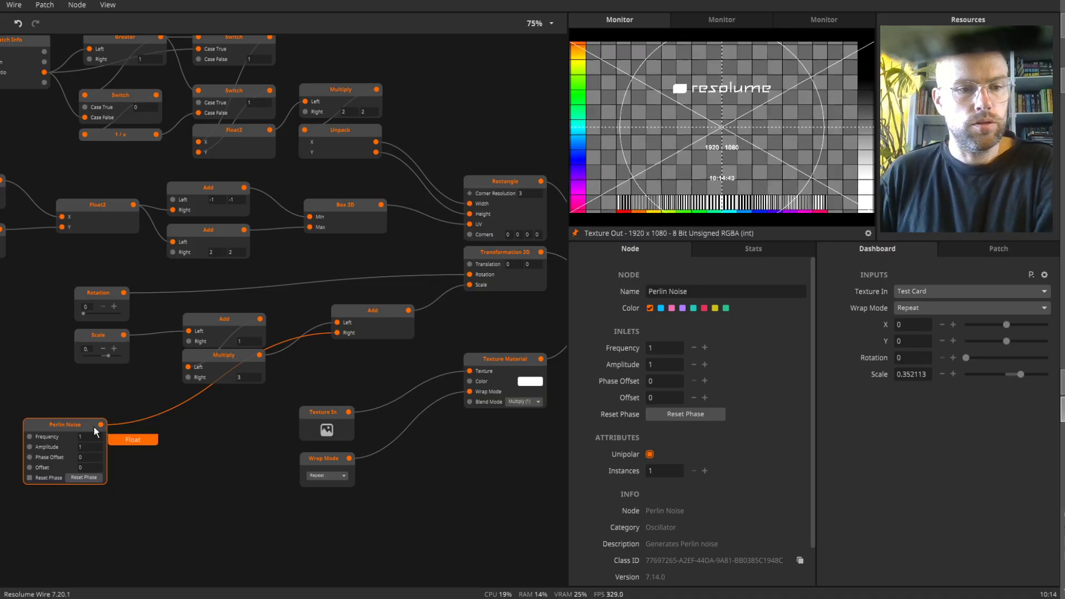
{"action": "left_click_drag", "start_coordinate": [78, 427], "coordinate": [107, 430]}
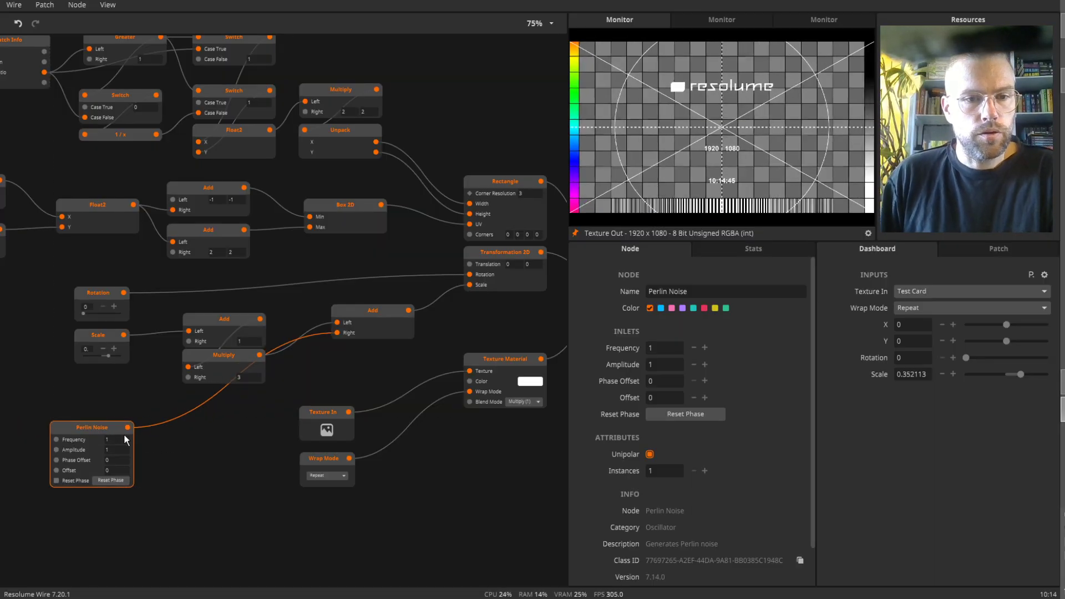
- Insert an Add node on the connection between the Rotation input and Transformation 2D's Rotation inlet
{"action": "left_click_drag", "start_coordinate": [235, 483], "coordinate": [257, 545]}
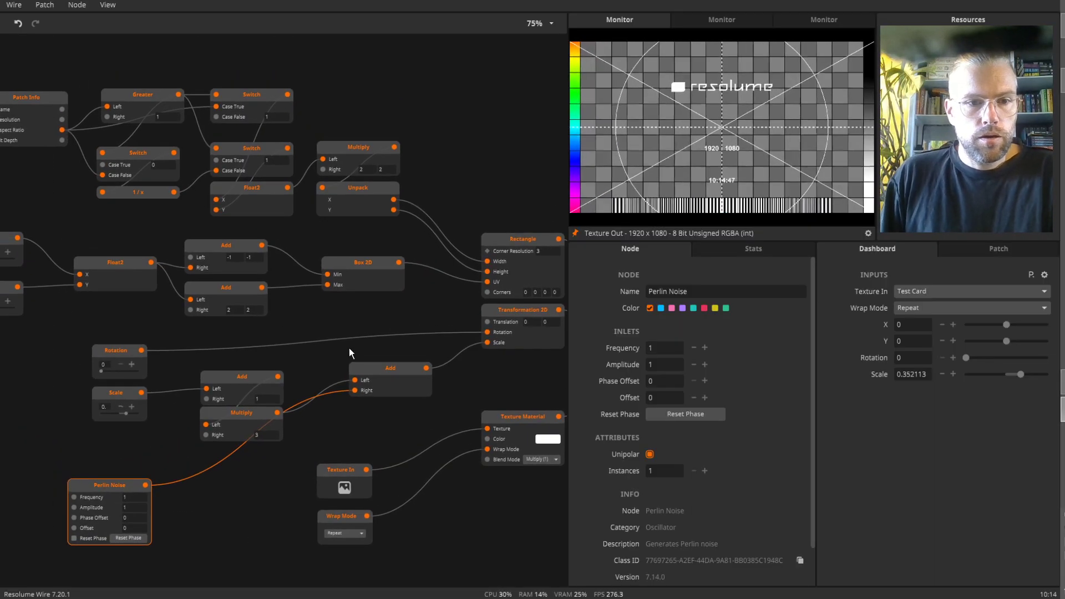
{"action": "double_click", "coordinate": [352, 334]}
{"action": "type", "text": "S"}
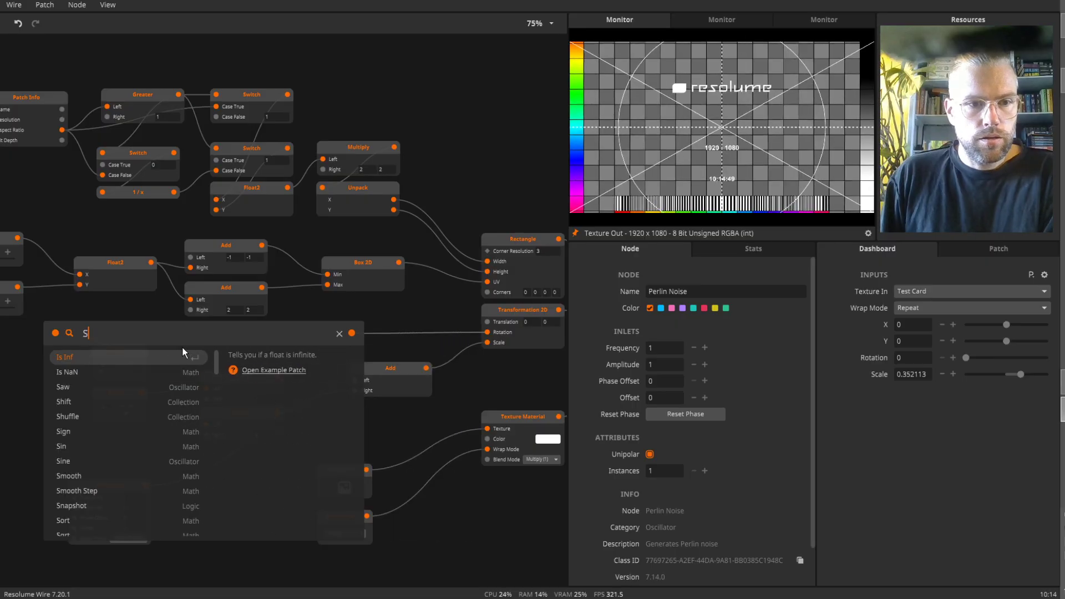
{"action": "key", "text": "BackSpace"}
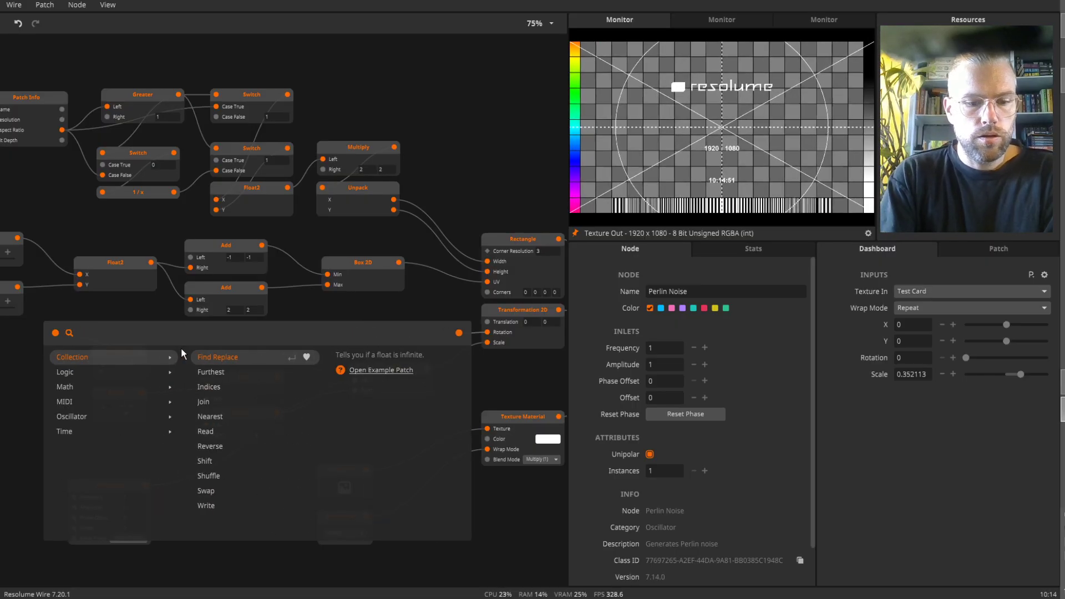
{"action": "type", "text": "aa"}
{"action": "key", "text": "BackSpace"}
{"action": "type", "text": "d"}
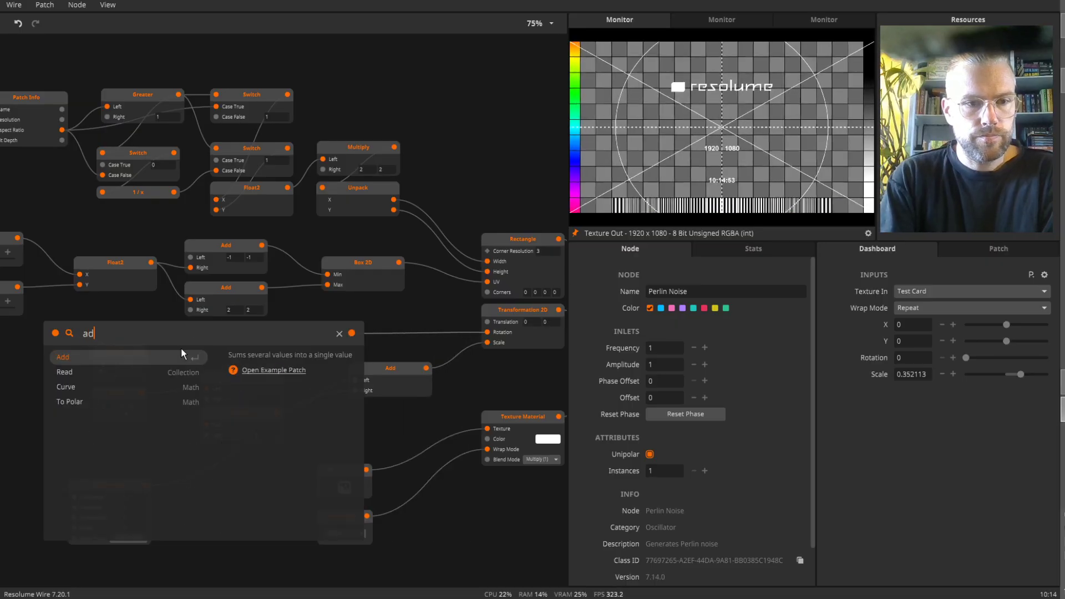
{"action": "key", "text": "Return"}
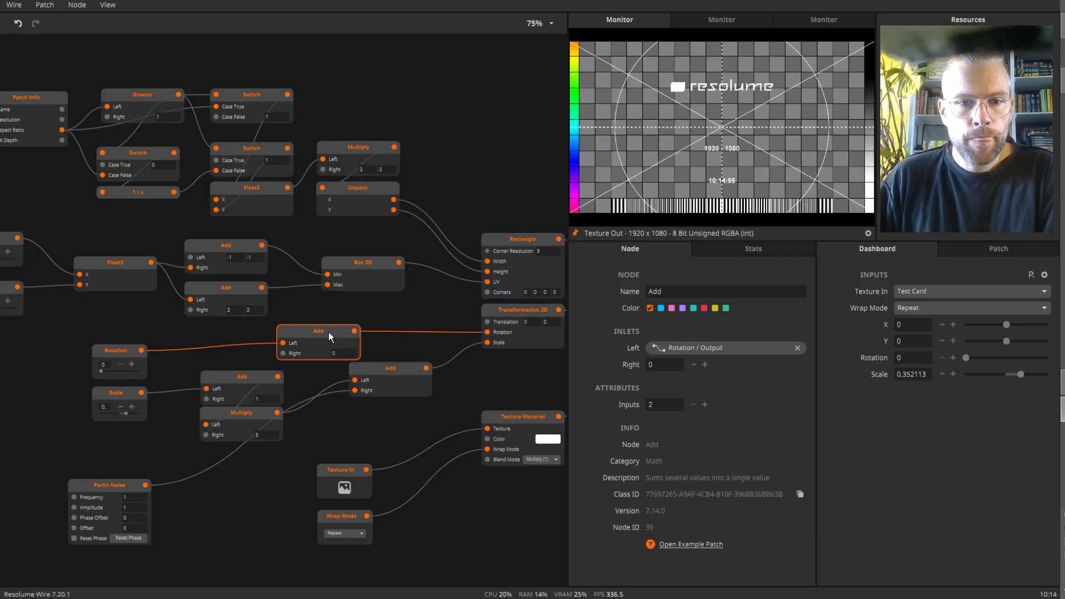
- Stack the new Rotation Add node directly above the Scale Add node and shift both slightly down together
{"action": "left_click_drag", "start_coordinate": [329, 332], "coordinate": [399, 329]}
{"action": "left_click", "coordinate": [390, 388]}
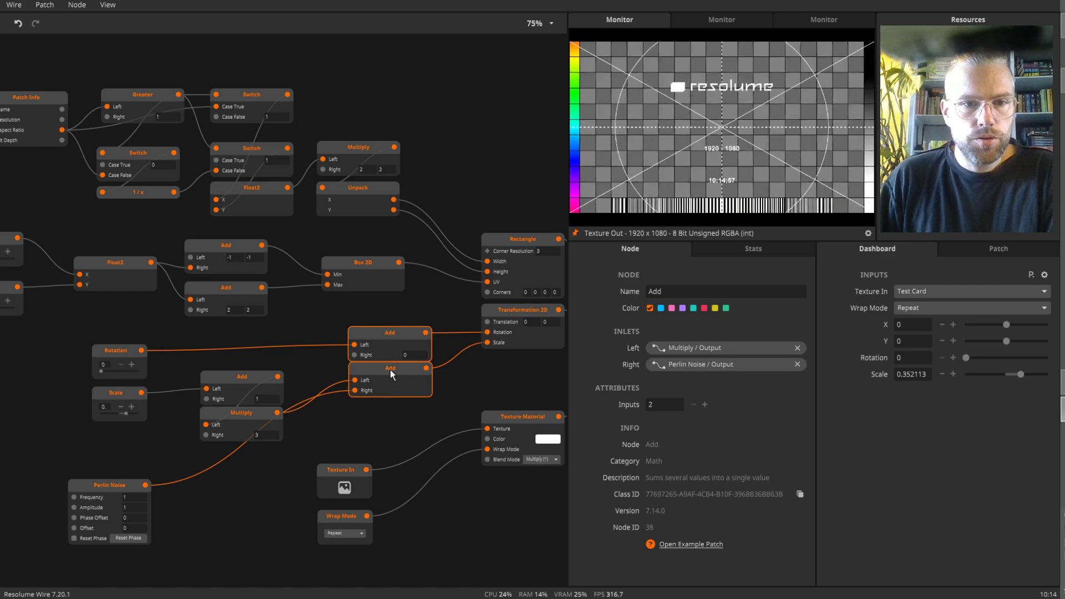
{"action": "left_click_drag", "start_coordinate": [391, 369], "coordinate": [387, 405]}
- Give both Add nodes between Float2 and Box 2D 3 inputs each, spacing them so they do not overlap
{"action": "left_click", "coordinate": [222, 248]}
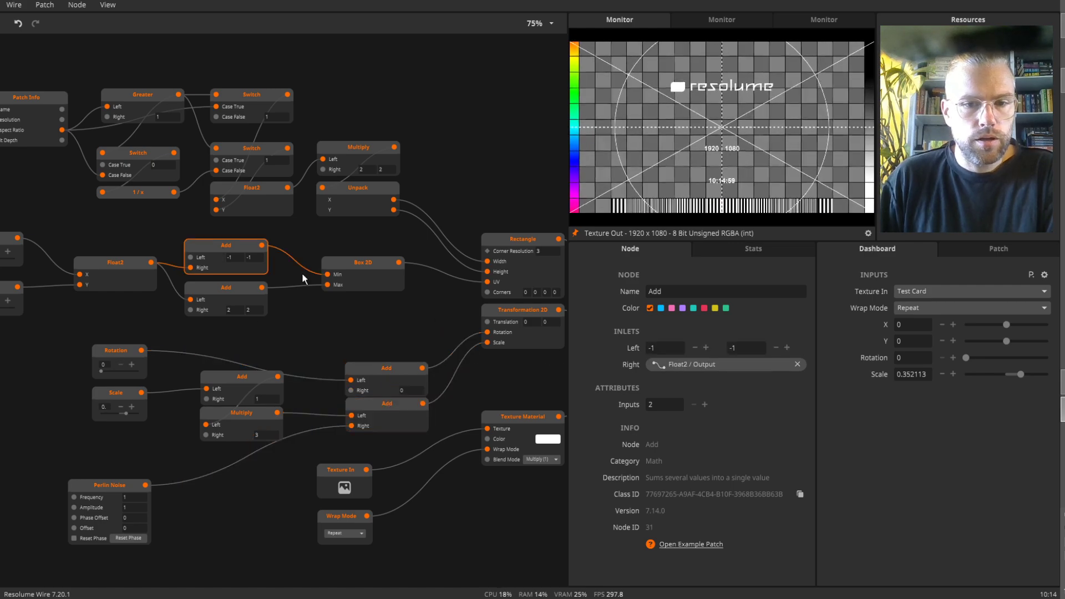
{"action": "left_click", "coordinate": [705, 404]}
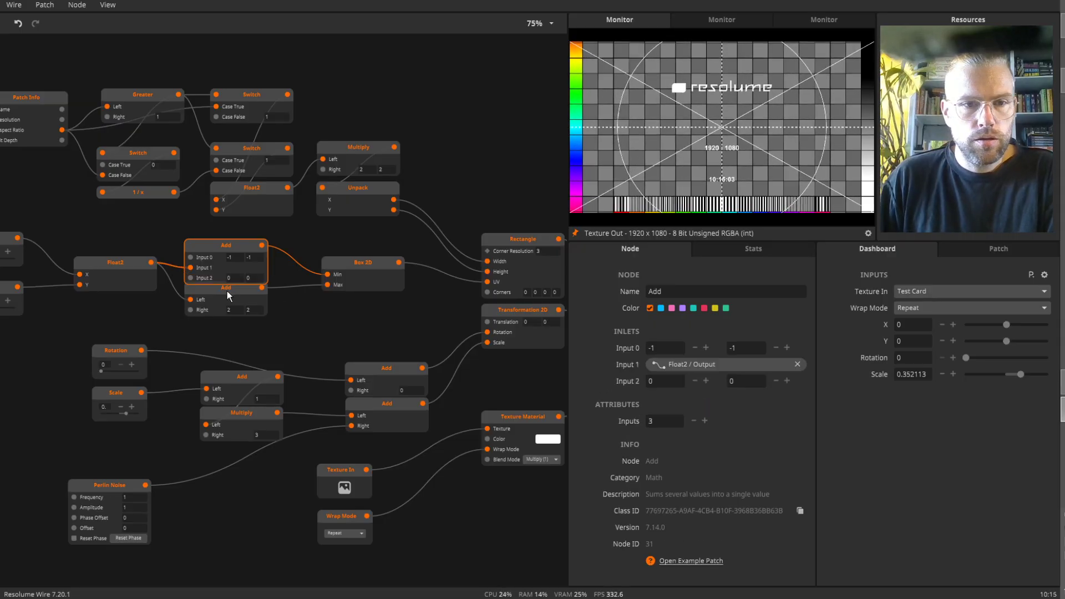
{"action": "left_click_drag", "start_coordinate": [228, 290], "coordinate": [226, 300]}
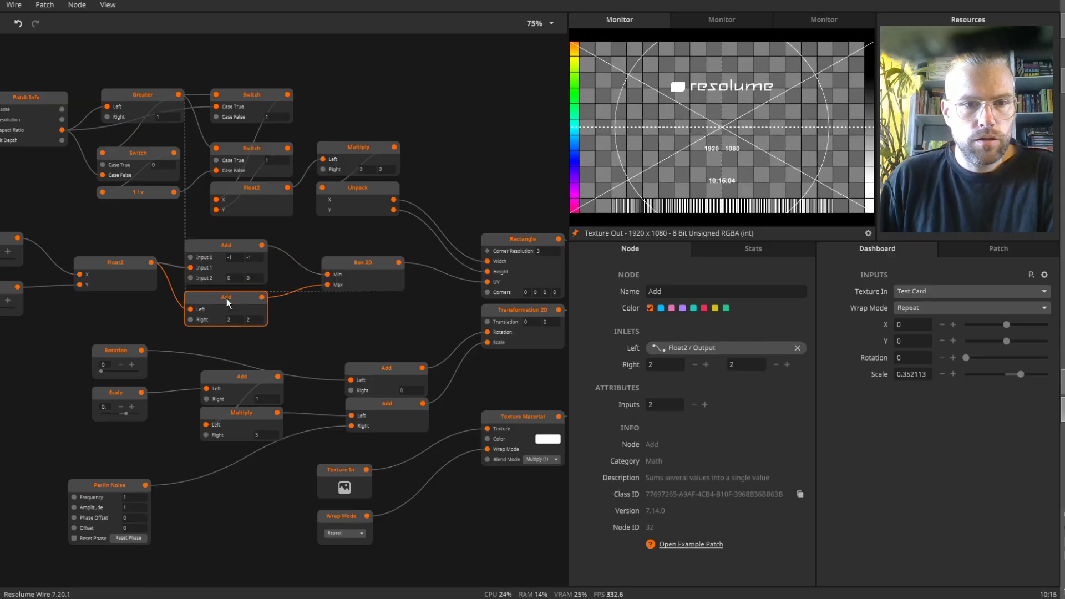
{"action": "left_click", "coordinate": [705, 404]}
- Move the Perlin Noise, Rotation, Scale, Add and Multiply nodes further from Transformation 2D, keeping the Add pair beside Multiply
{"action": "left_click_drag", "start_coordinate": [316, 316], "coordinate": [468, 284]}
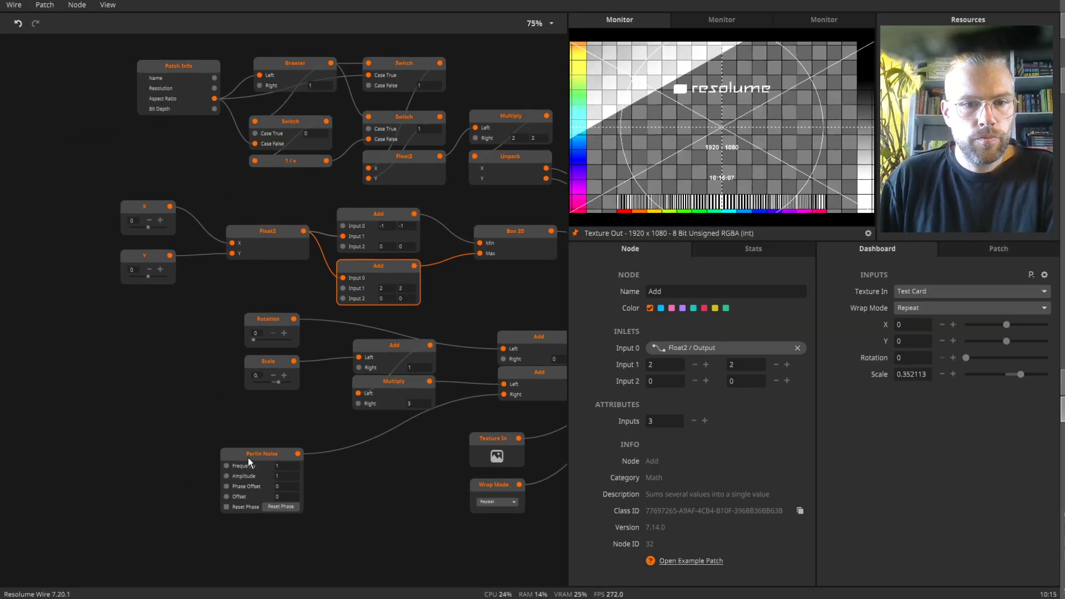
{"action": "left_click_drag", "start_coordinate": [248, 457], "coordinate": [210, 503]}
{"action": "left_click_drag", "start_coordinate": [197, 319], "coordinate": [284, 384]}
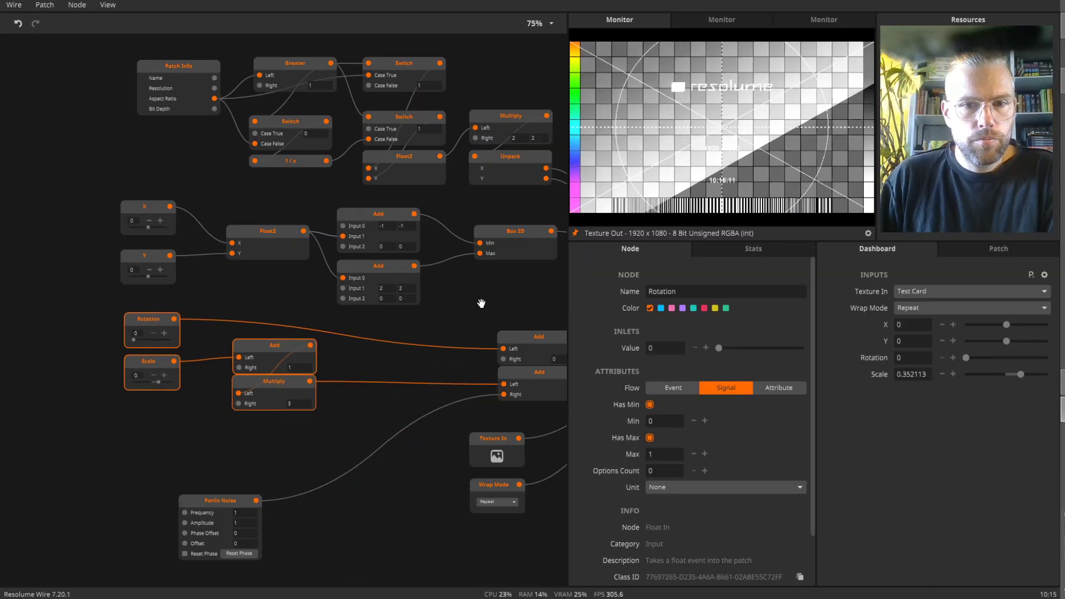
{"action": "left_click_drag", "start_coordinate": [500, 315], "coordinate": [340, 368]}
{"action": "left_click_drag", "start_coordinate": [224, 280], "coordinate": [112, 375]}
- Align the left edges of the X, Y, Rotation and Scale input nodes
{"action": "scroll", "coordinate": [177, 414], "scroll_direction": "down", "scroll_amount": 3}
{"action": "left_click_drag", "start_coordinate": [83, 57], "coordinate": [91, 291]}
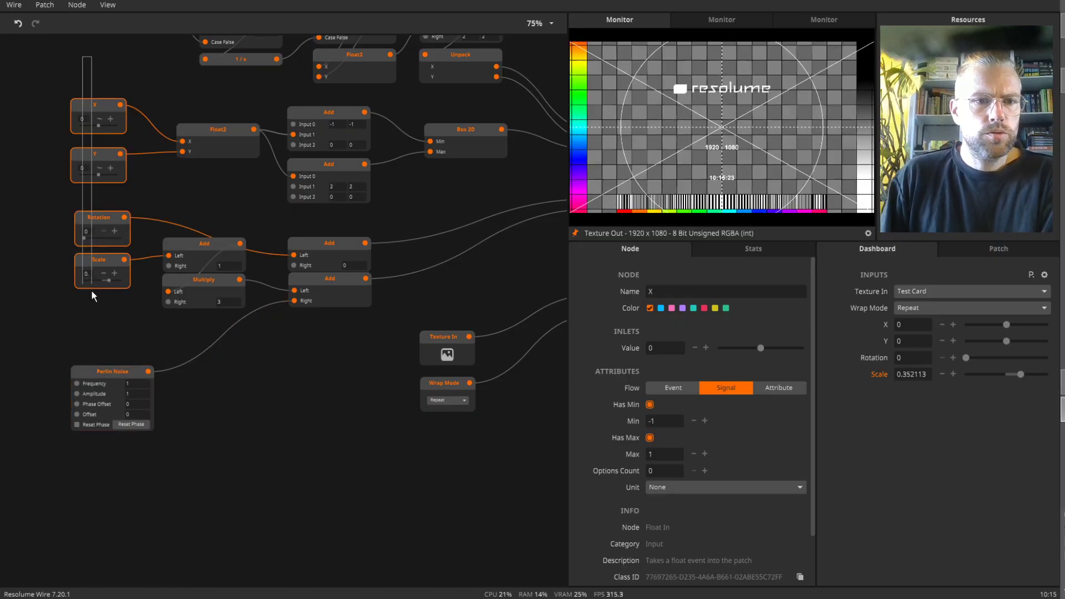
{"action": "key", "text": "ctrl+Left"}
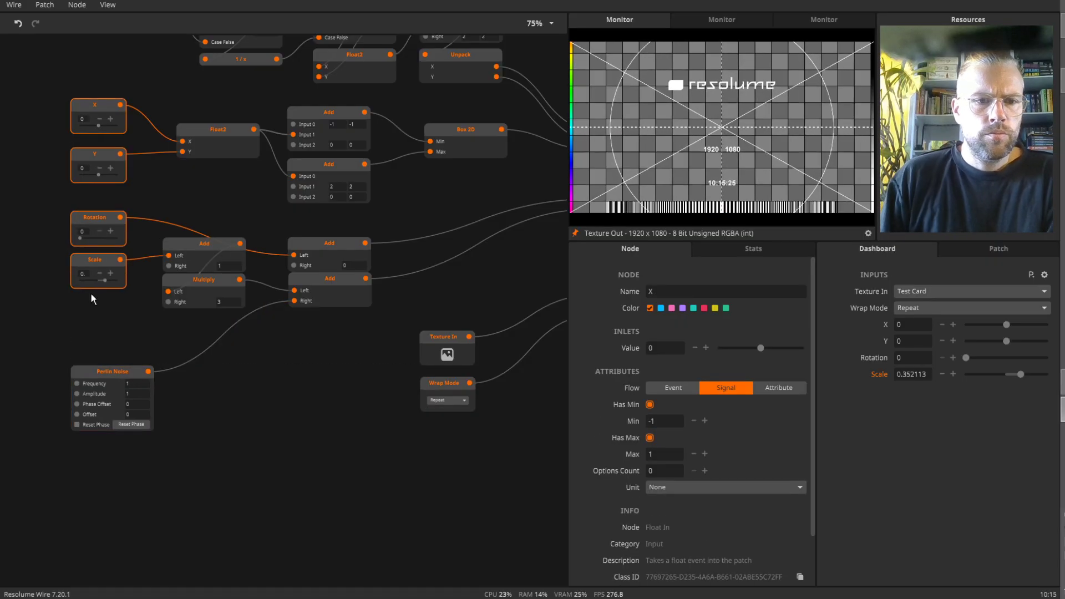
{"action": "left_click", "coordinate": [126, 315]}
- Move the Perlin Noise node up so it sits closely beneath the Scale input
{"action": "left_click_drag", "start_coordinate": [155, 324], "coordinate": [210, 266]}
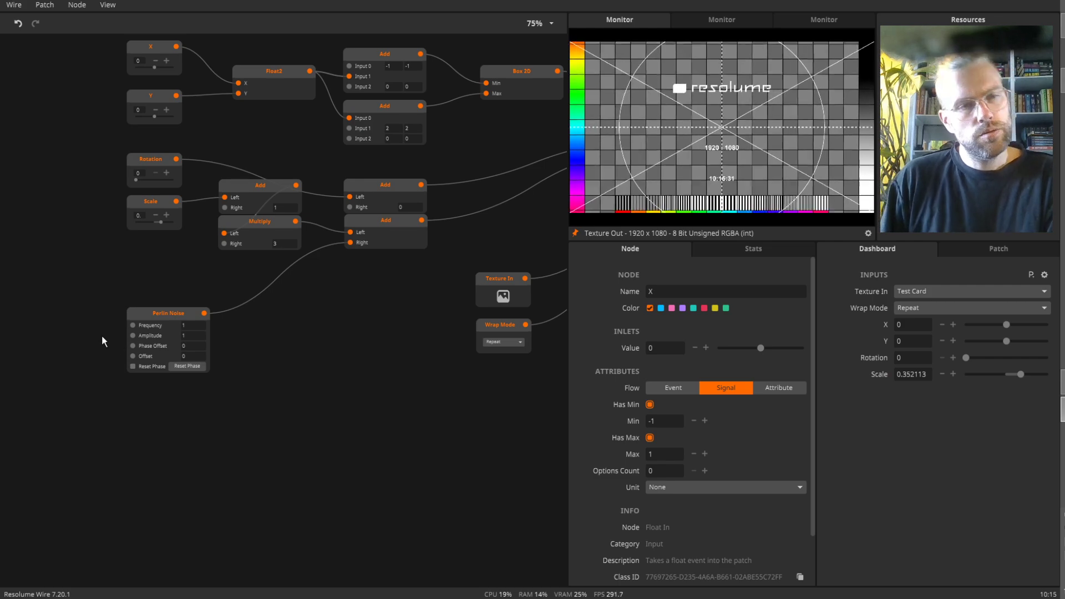
{"action": "left_click_drag", "start_coordinate": [103, 334], "coordinate": [157, 333]}
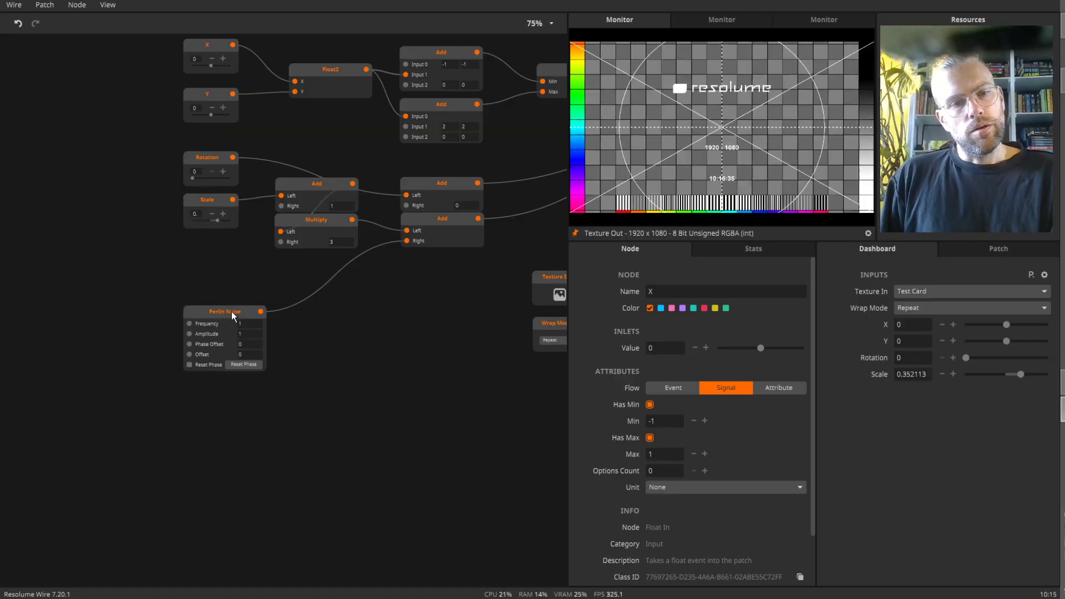
{"action": "left_click_drag", "start_coordinate": [232, 311], "coordinate": [234, 275]}
{"action": "left_click_drag", "start_coordinate": [338, 300], "coordinate": [315, 322]}
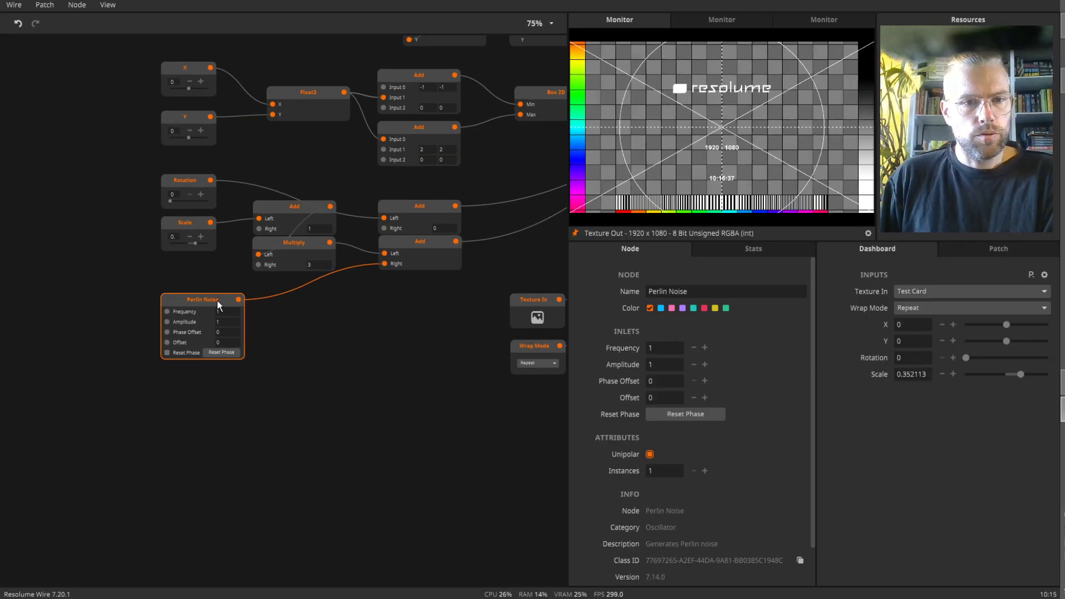
- Duplicate Perlin Noise three times and stack the copies in a column below the original
{"action": "left_click_drag", "start_coordinate": [216, 300], "coordinate": [206, 384]}
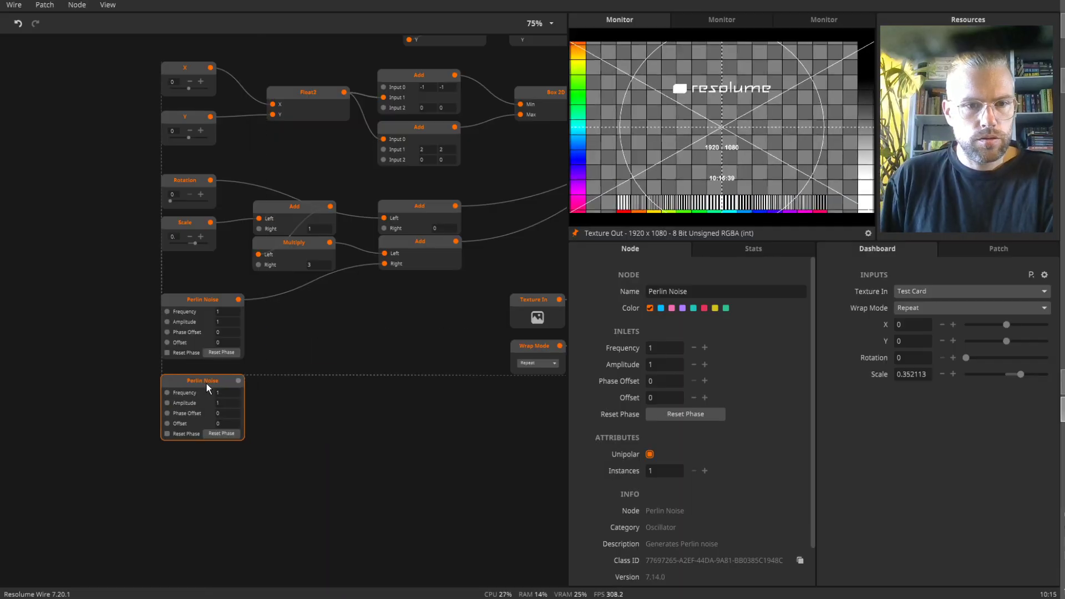
{"action": "left_click_drag", "start_coordinate": [358, 332], "coordinate": [290, 424]}
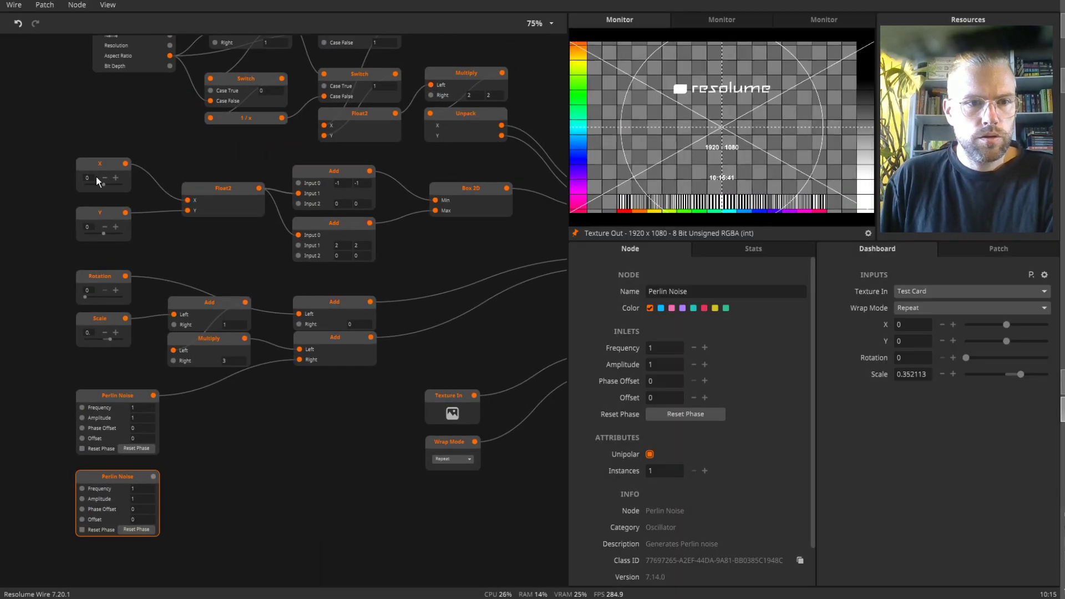
{"action": "left_click_drag", "start_coordinate": [251, 467], "coordinate": [166, 448]}
{"action": "key", "text": "ctrl+d"}
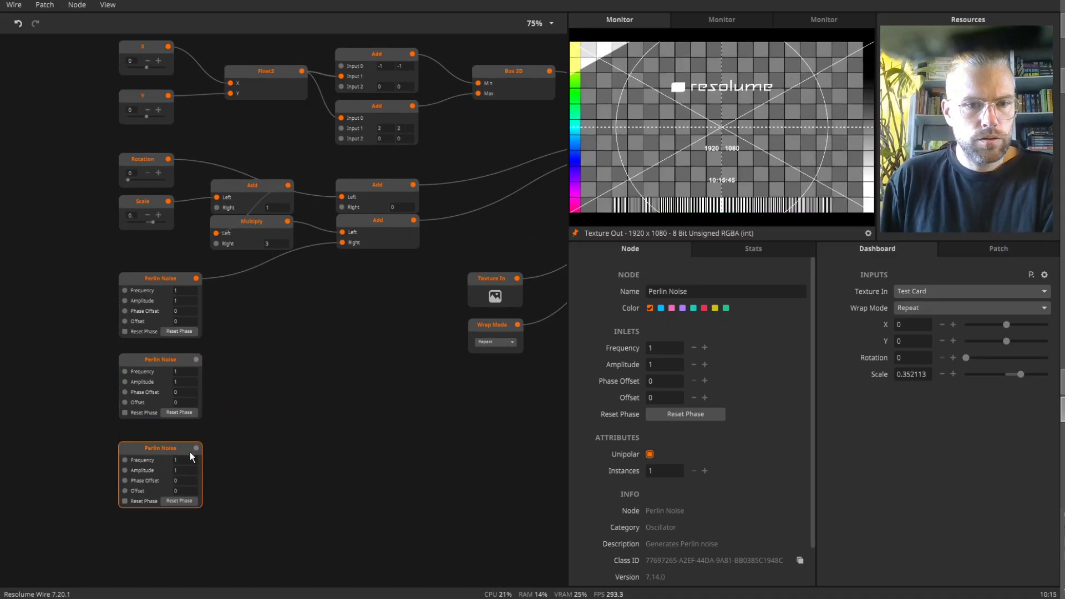
{"action": "key", "text": "ctrl+d"}
{"action": "left_click_drag", "start_coordinate": [253, 450], "coordinate": [162, 527]}
{"action": "left_click_drag", "start_coordinate": [311, 476], "coordinate": [321, 427]}
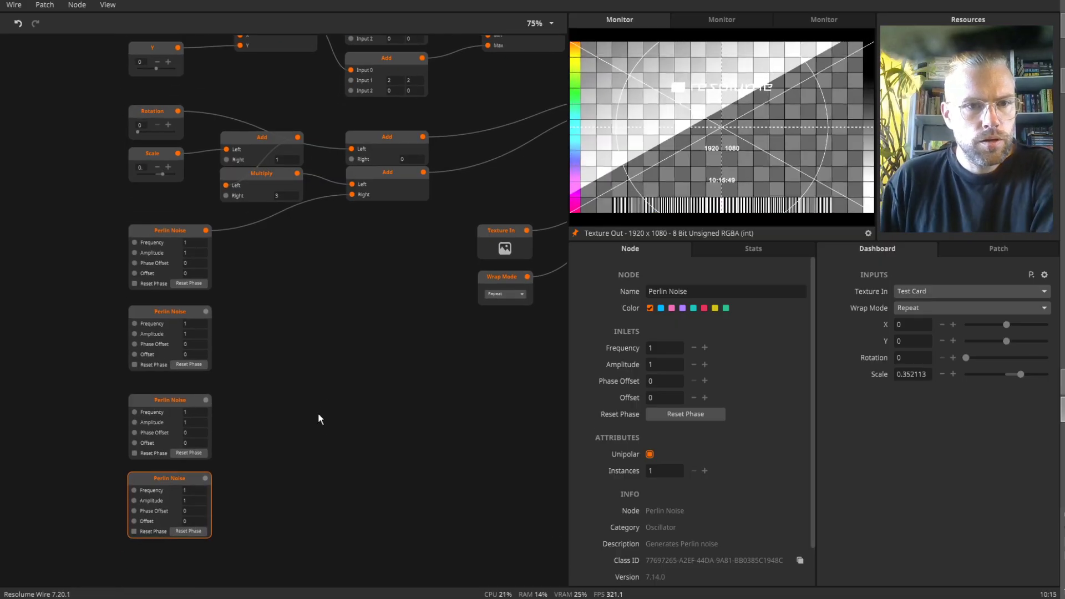
- Create a Frequency input from the Perlin Noise inlet, connect it to all four Perlin Noise nodes and place it beside them
{"action": "right_click", "coordinate": [132, 489]}
{"action": "left_click", "coordinate": [169, 461]}
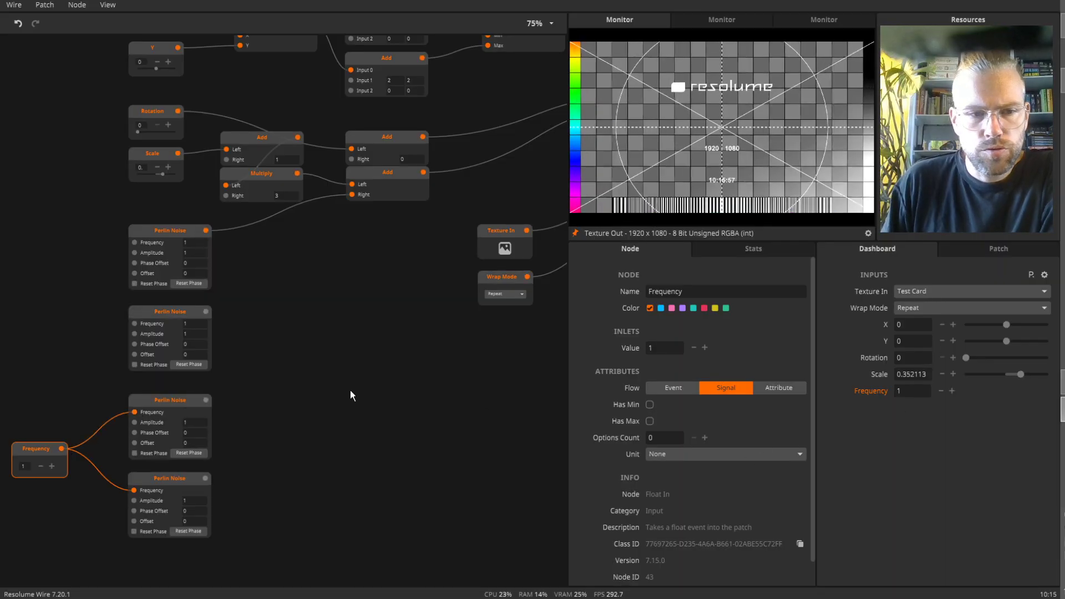
{"action": "left_click_drag", "start_coordinate": [129, 325], "coordinate": [131, 324]}
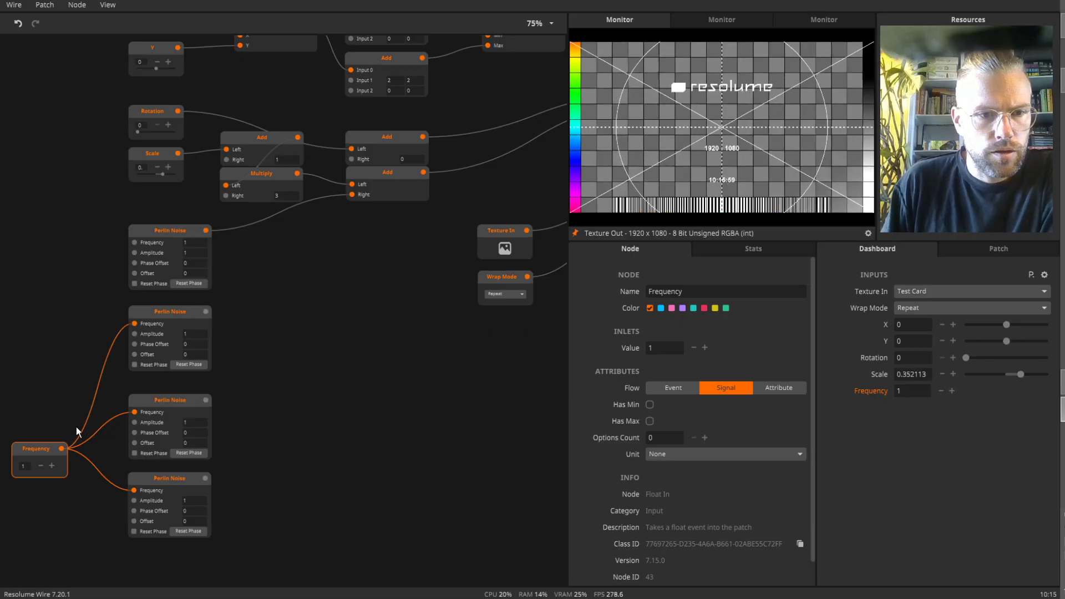
{"action": "left_click_drag", "start_coordinate": [138, 247], "coordinate": [135, 243]}
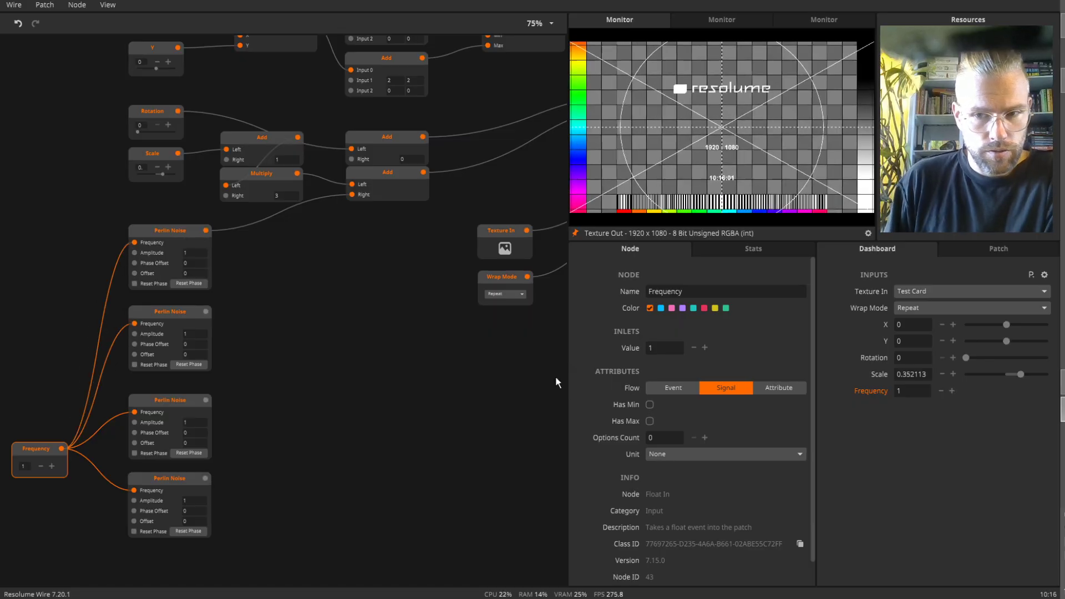
{"action": "left_click_drag", "start_coordinate": [32, 452], "coordinate": [33, 408]}
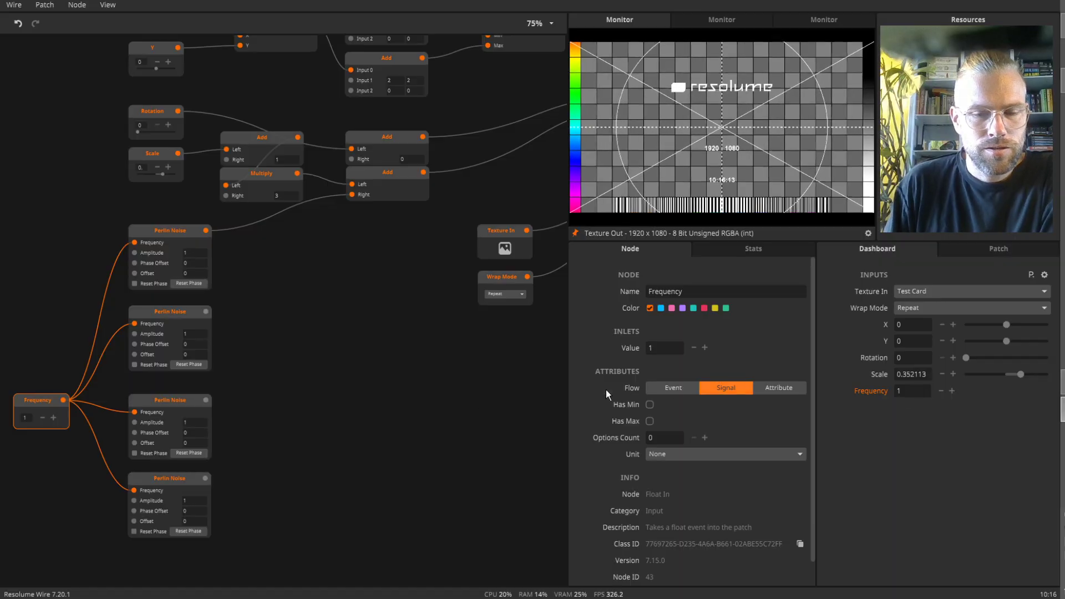
- Add an Int In node in the empty area, disable its minimum and maximum, and set its Options Count to 1
{"action": "double_click", "coordinate": [378, 395]}
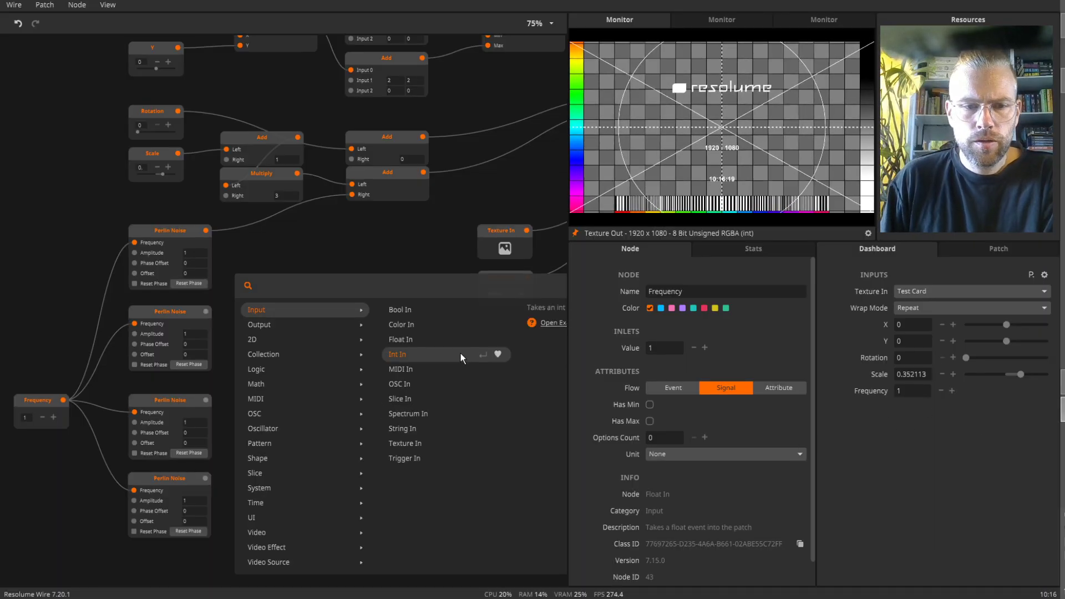
{"action": "type", "text": "in"}
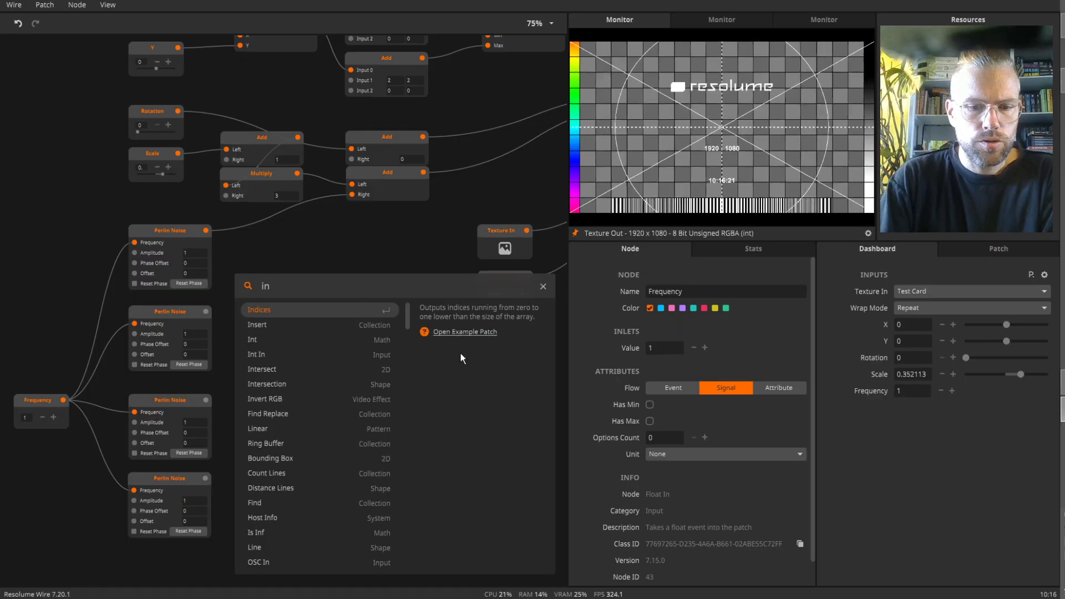
{"action": "type", "text": "t"}
{"action": "key", "text": "Down"}
{"action": "key", "text": "Return"}
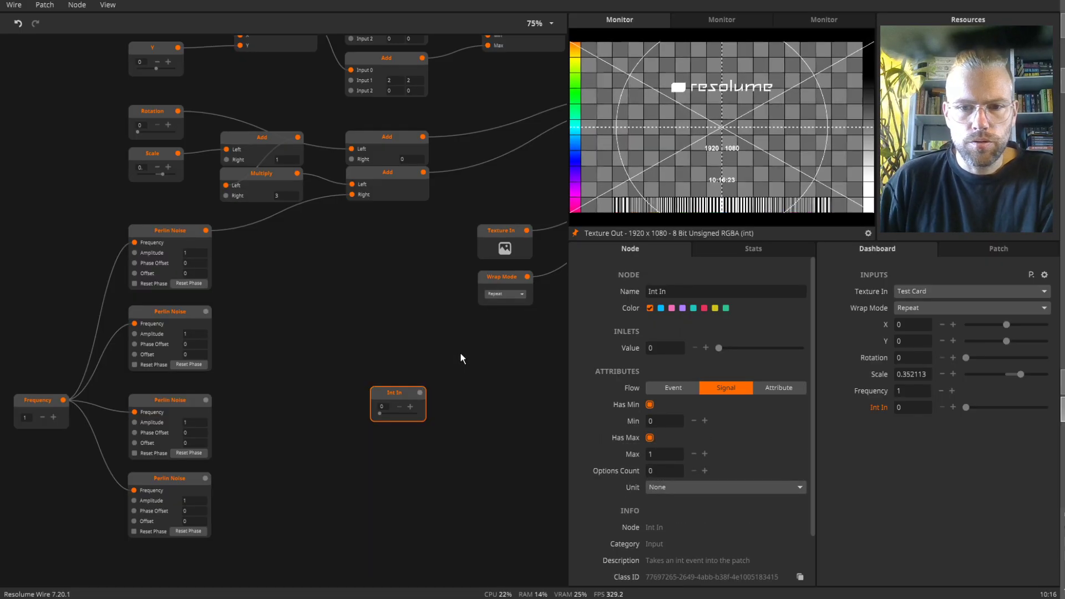
{"action": "left_click", "coordinate": [649, 438]}
{"action": "left_click", "coordinate": [648, 403]}
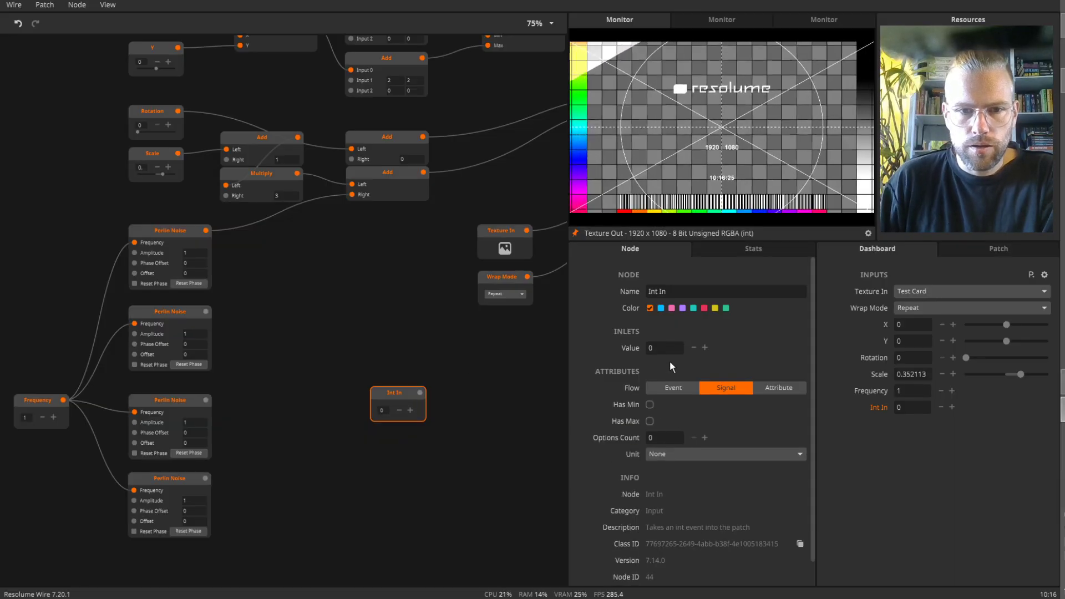
{"action": "left_click", "coordinate": [704, 437]}
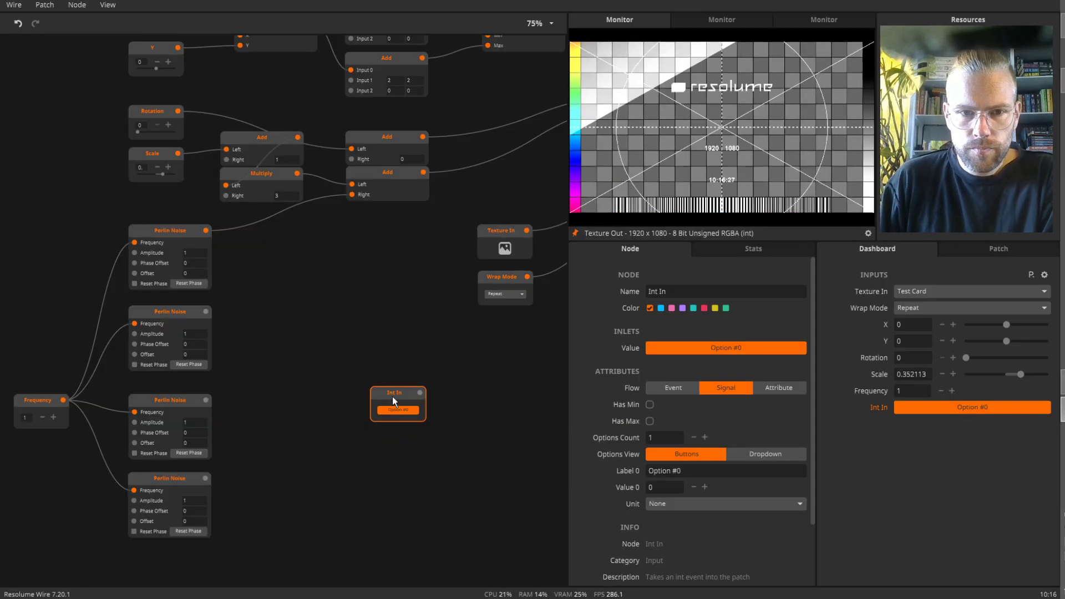
- Clear the Int In node's name, label its option Manual, and reorder it above X in the dashboard inputs
{"action": "key", "text": "BackSpace"}
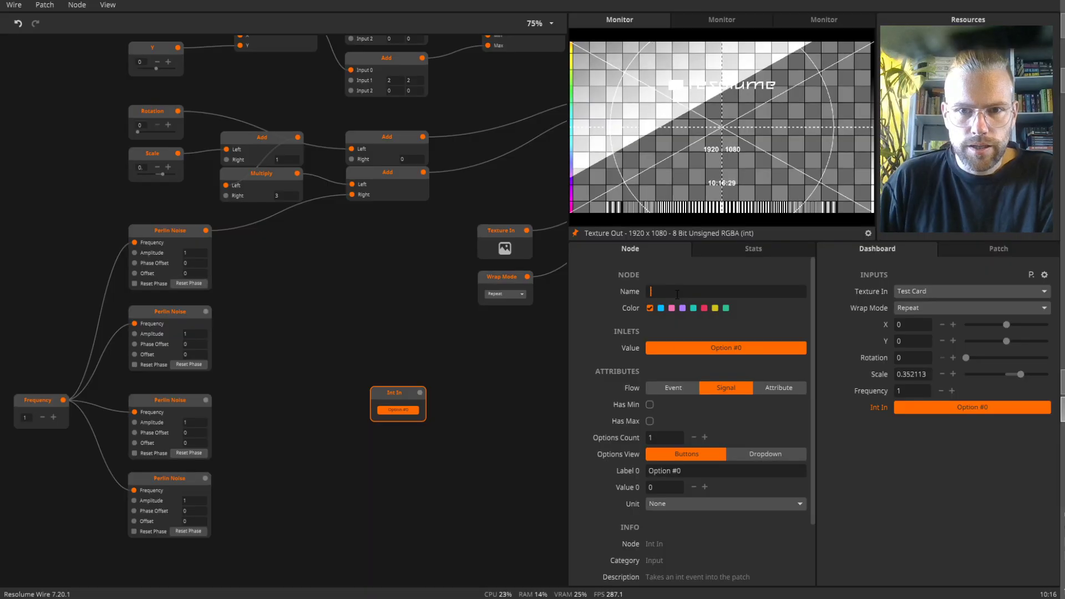
{"action": "left_click", "coordinate": [682, 473]}
{"action": "key", "text": "BackSpace"}
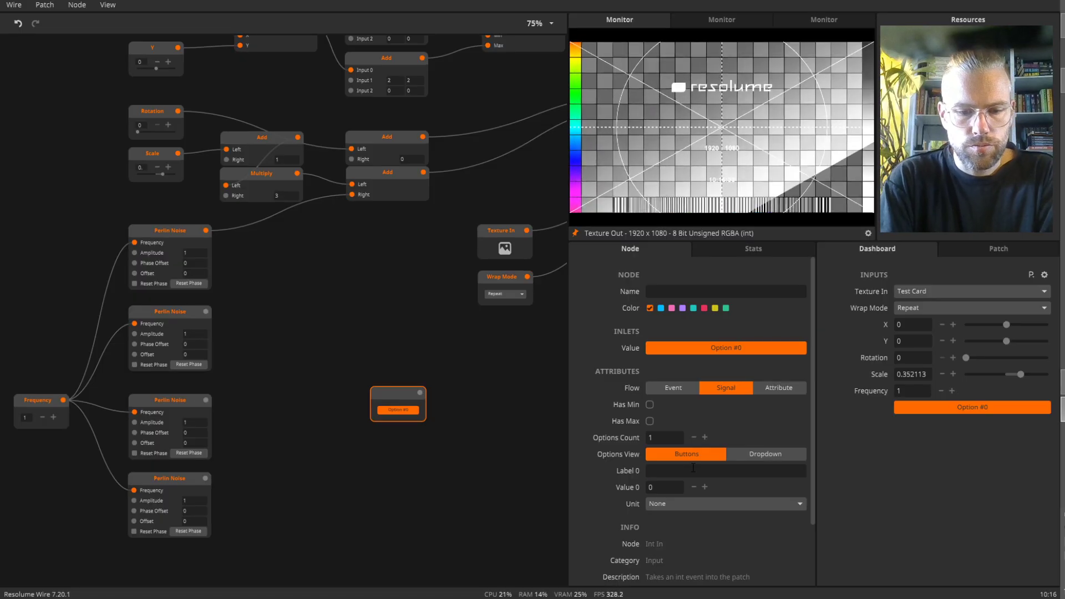
{"action": "type", "text": "Manual"}
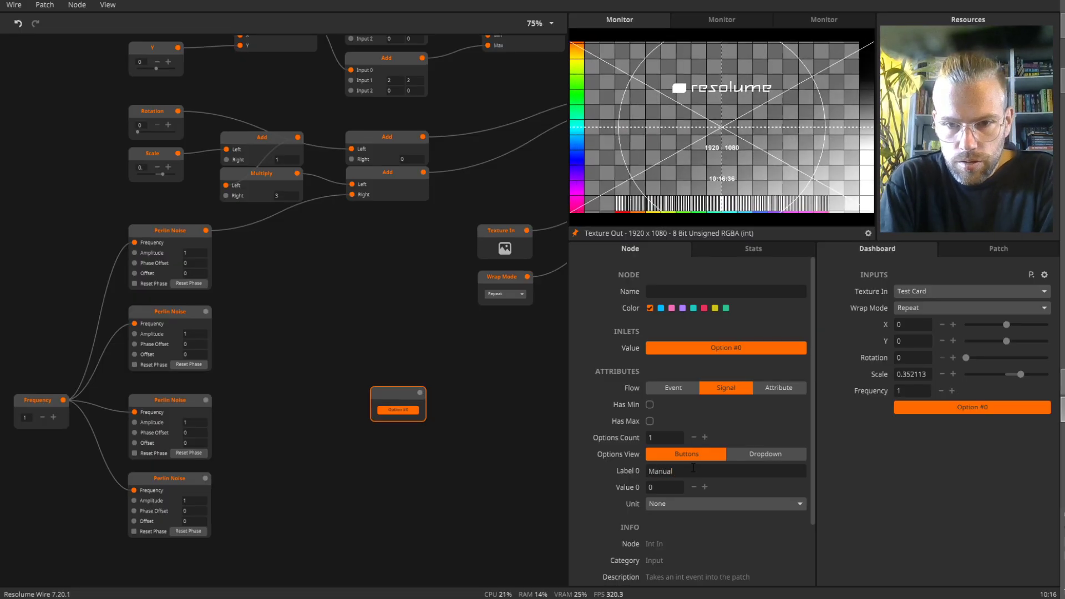
{"action": "key", "text": "Return"}
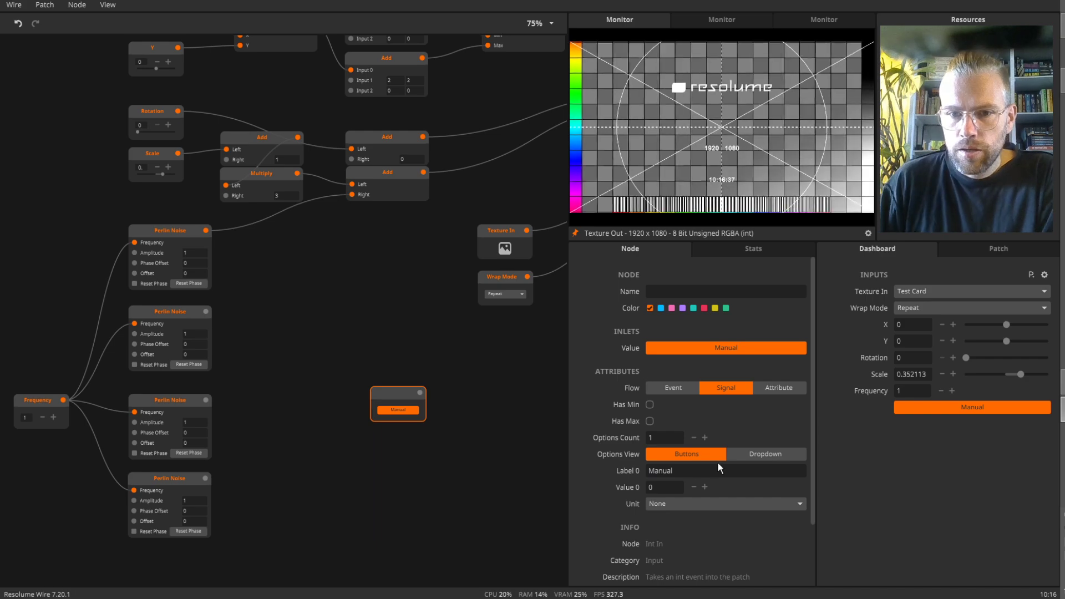
{"action": "left_click_drag", "start_coordinate": [892, 407], "coordinate": [899, 324]}
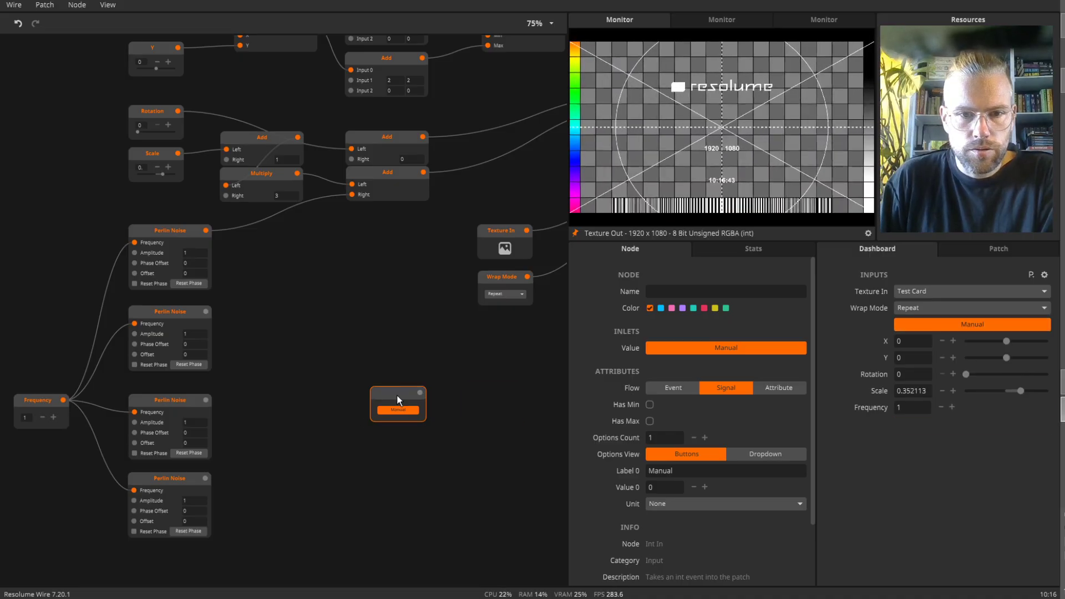
- Duplicate the Manual Int In node, place the copy directly below the original, and clear the copy's name
{"action": "key", "text": "ctrl+d"}
{"action": "left_click_drag", "start_coordinate": [497, 391], "coordinate": [405, 434]}
{"action": "double_click", "coordinate": [652, 291]}
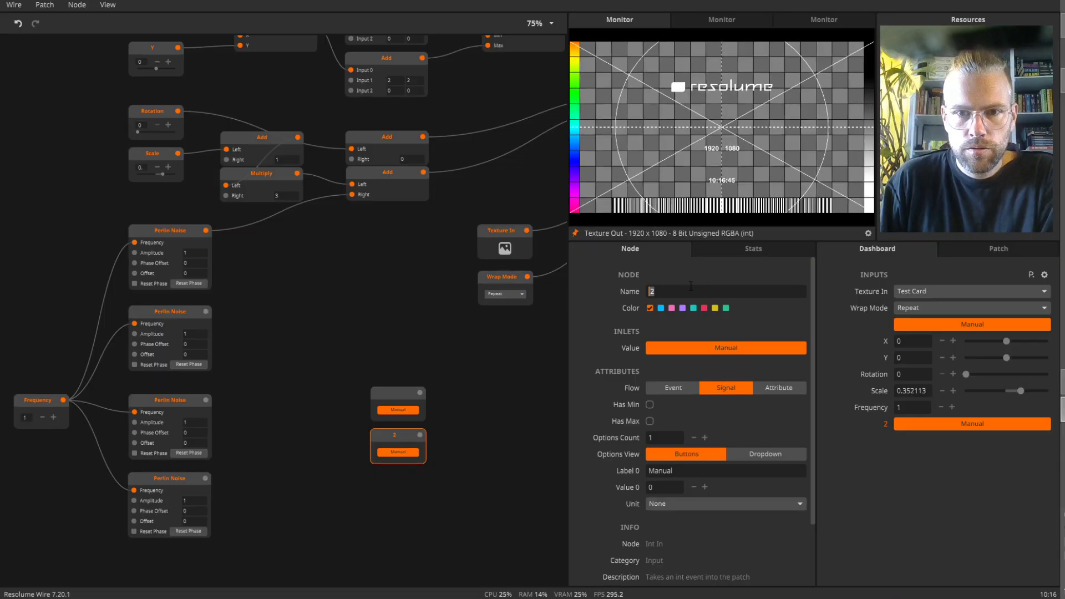
{"action": "key", "text": "BackSpace"}
- Label the duplicated node's option Animation and reorder it above Frequency in the dashboard inputs
{"action": "double_click", "coordinate": [693, 470]}
{"action": "type", "text": "A"}
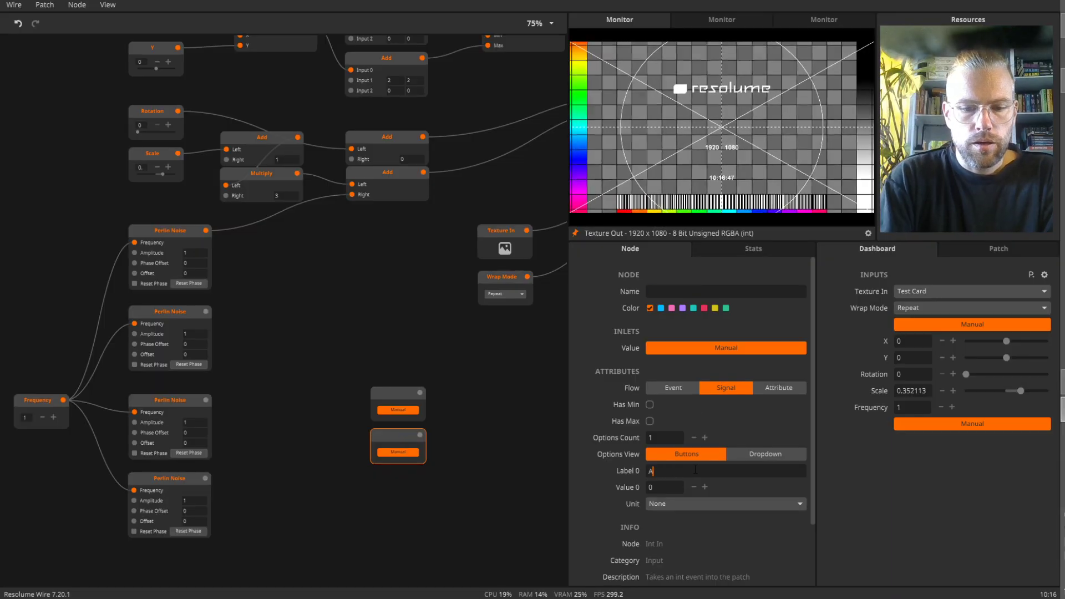
{"action": "type", "text": "nimation"}
{"action": "key", "text": "Return"}
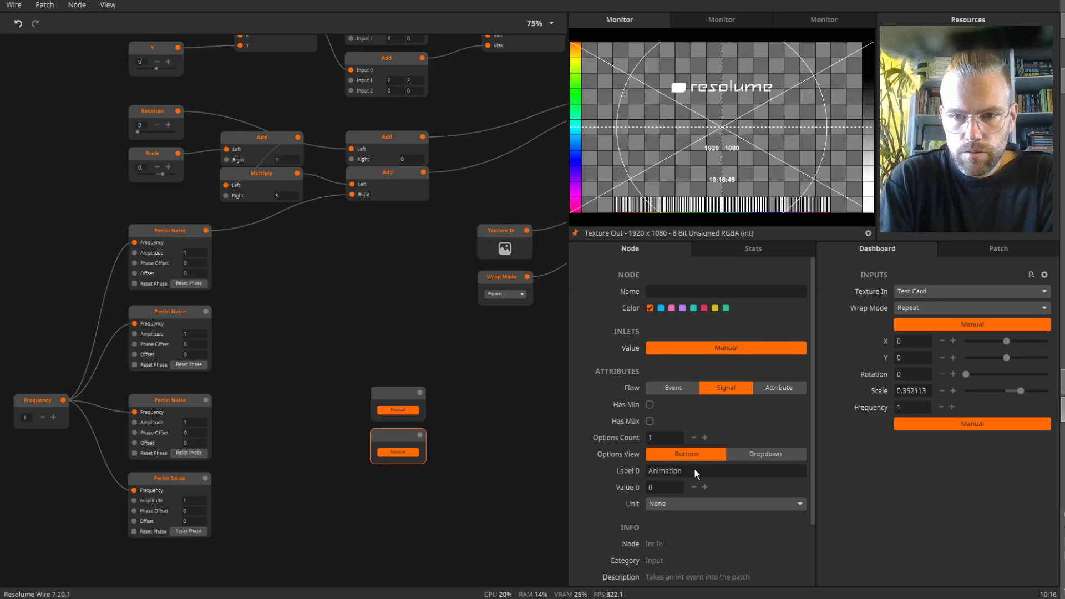
{"action": "left_click_drag", "start_coordinate": [900, 427], "coordinate": [887, 404]}
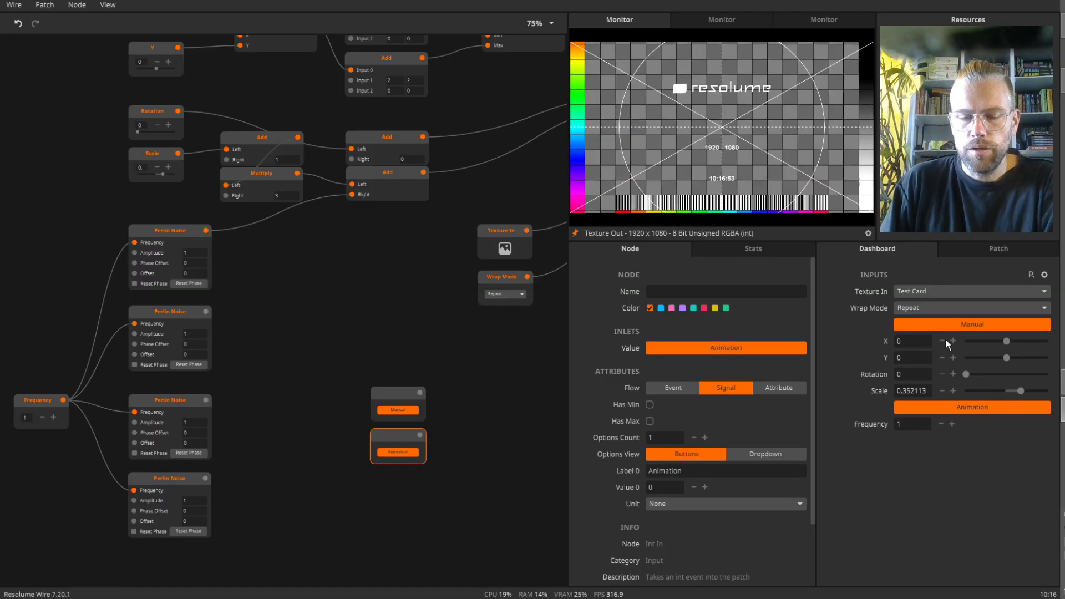
- Move the Manual and Animation nodes beside the Perlin Noise column, above the Frequency node
{"action": "left_click_drag", "start_coordinate": [376, 364], "coordinate": [55, 300]}
{"action": "left_click", "coordinate": [368, 354]}
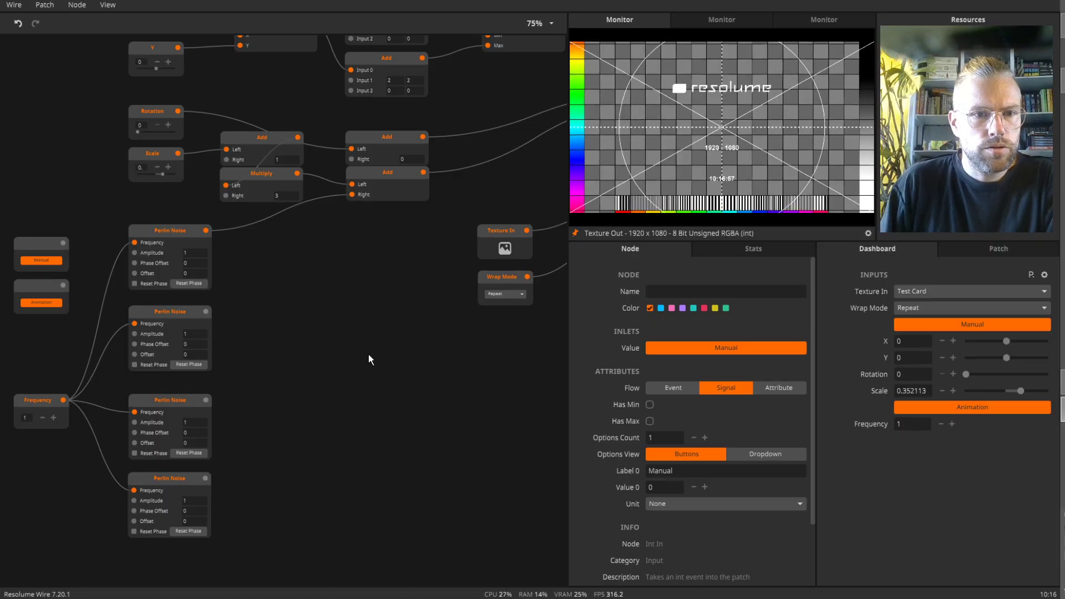
{"action": "left_click_drag", "start_coordinate": [321, 346], "coordinate": [364, 346]}
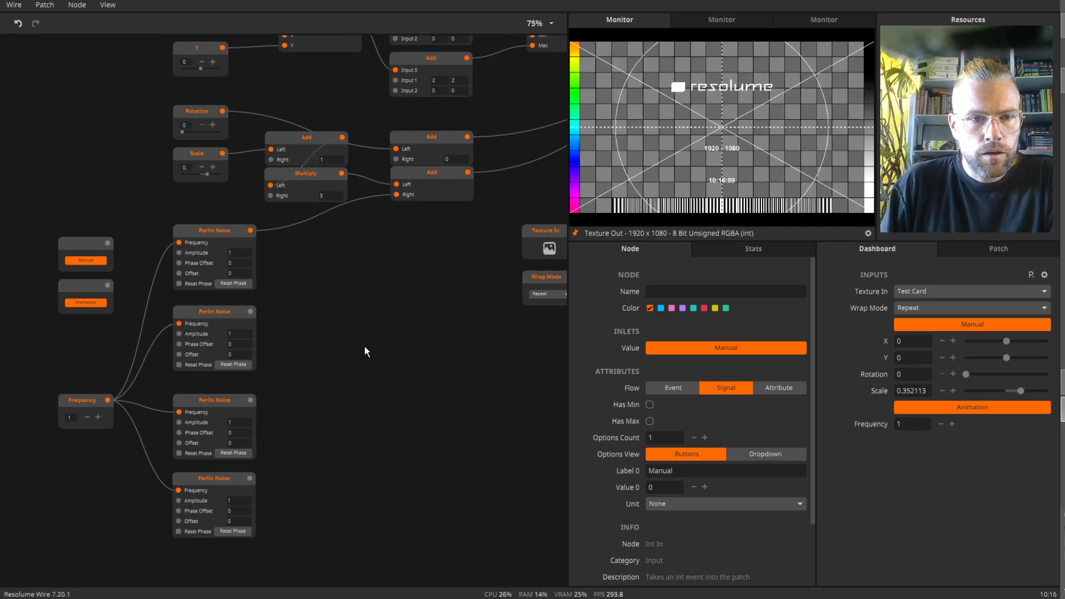
{"action": "left_click_drag", "start_coordinate": [392, 296], "coordinate": [424, 337]}
{"action": "left_click_drag", "start_coordinate": [128, 254], "coordinate": [135, 285]}
- Create an input from the first Perlin Noise node's Amplitude inlet and name it Scale A
{"action": "right_click", "coordinate": [228, 288]}
{"action": "left_click", "coordinate": [264, 307]}
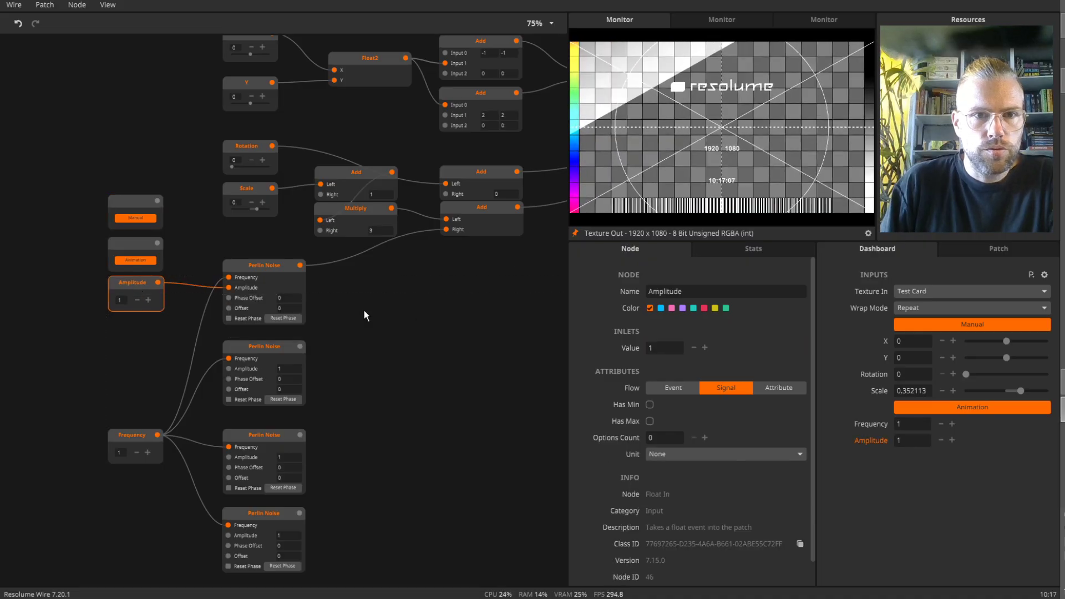
{"action": "left_click_drag", "start_coordinate": [442, 324], "coordinate": [432, 345]}
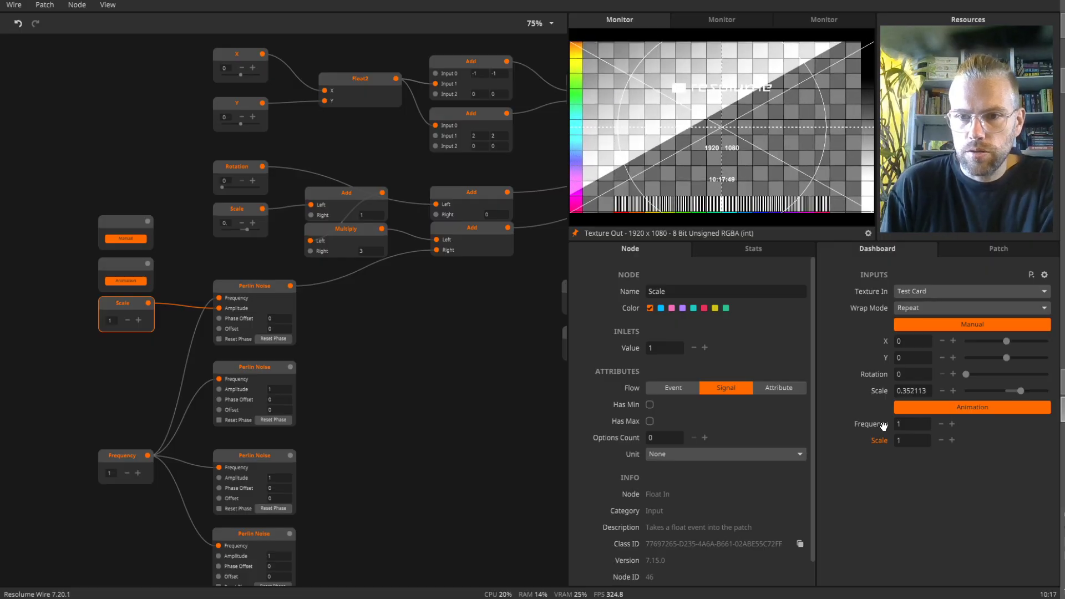
{"action": "double_click", "coordinate": [131, 304]}
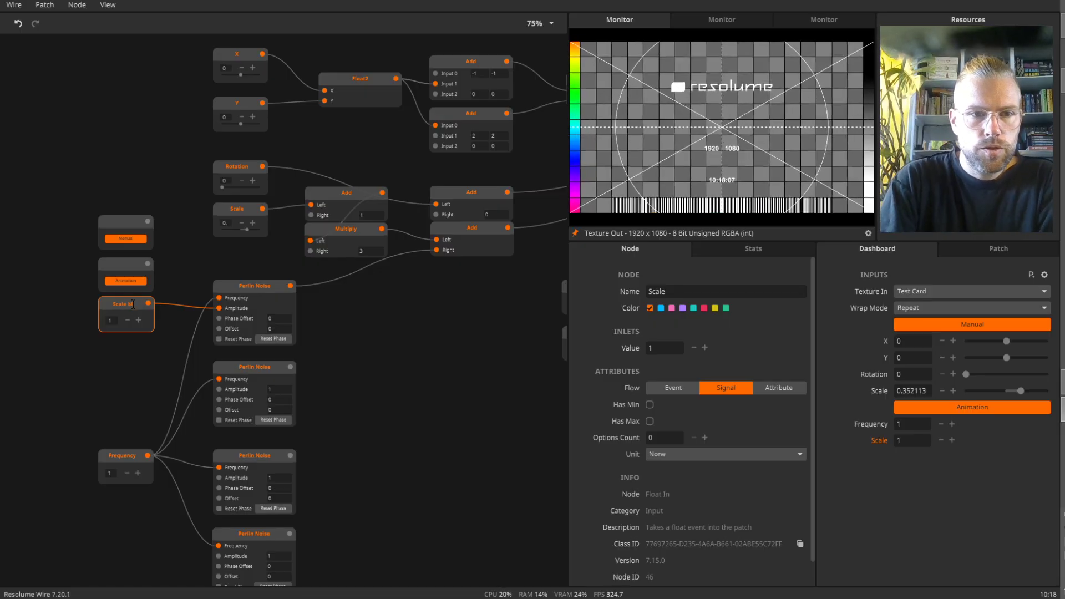
{"action": "type", "text": "M"}
{"action": "key", "text": "Return"}
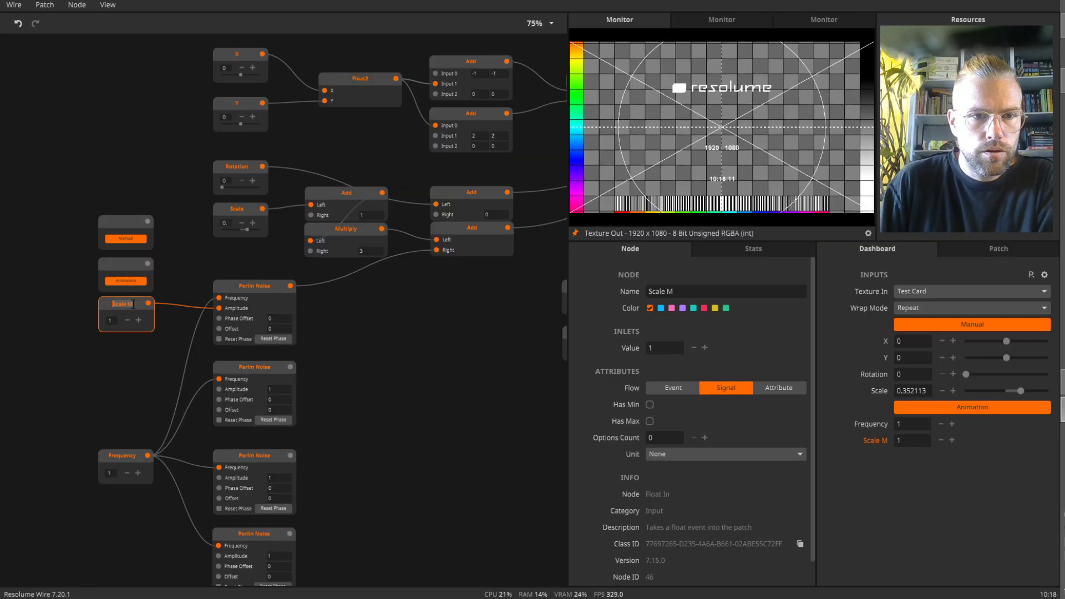
{"action": "left_click", "coordinate": [137, 306]}
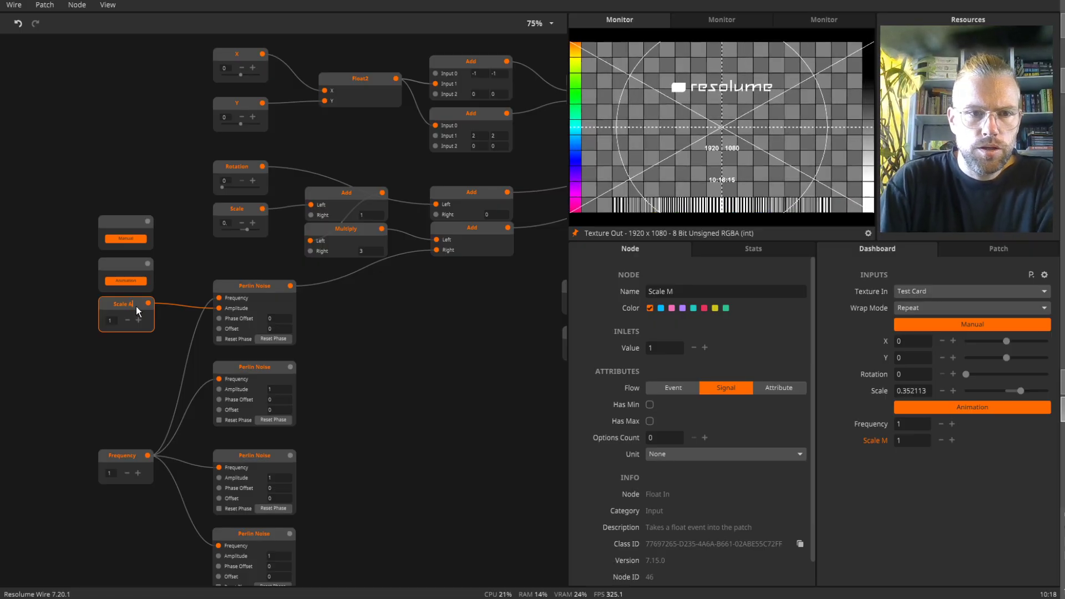
{"action": "key", "text": "Return"}
- Duplicate Scale A below itself, rename the copy Rotation A, and connect it to the second Perlin Noise node's Amplitude
{"action": "left_click_drag", "start_coordinate": [154, 383], "coordinate": [179, 254]}
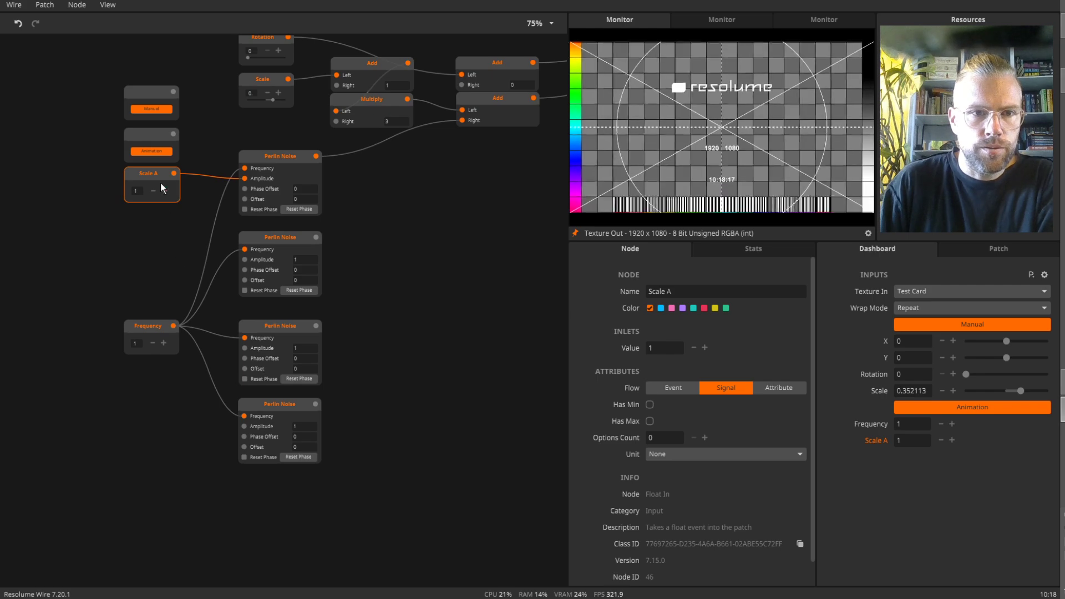
{"action": "key", "text": "ctrl+d"}
{"action": "left_click_drag", "start_coordinate": [244, 174], "coordinate": [151, 246]}
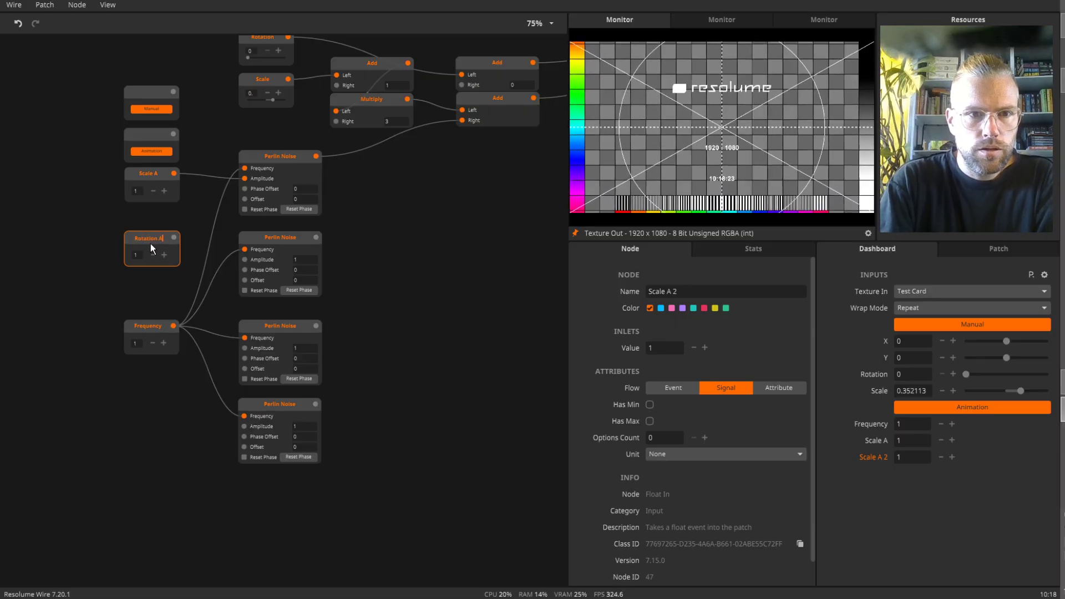
{"action": "key", "text": "Return"}
{"action": "left_click", "coordinate": [218, 262]}
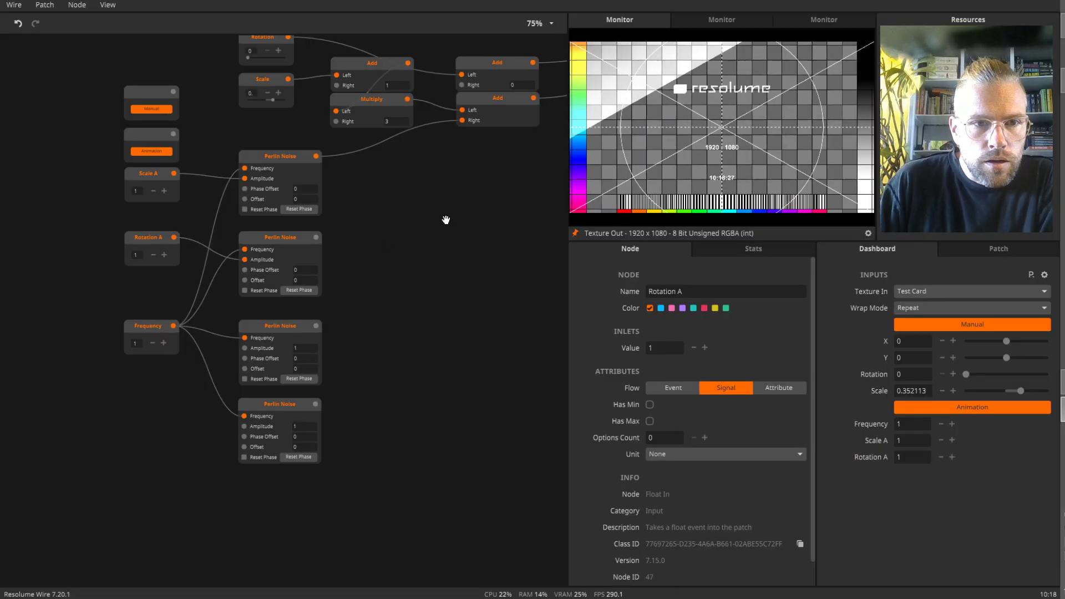
- Connect the second Perlin Noise output to the Right inlet of the Add node fed by Rotation
{"action": "left_click_drag", "start_coordinate": [446, 220], "coordinate": [340, 360]}
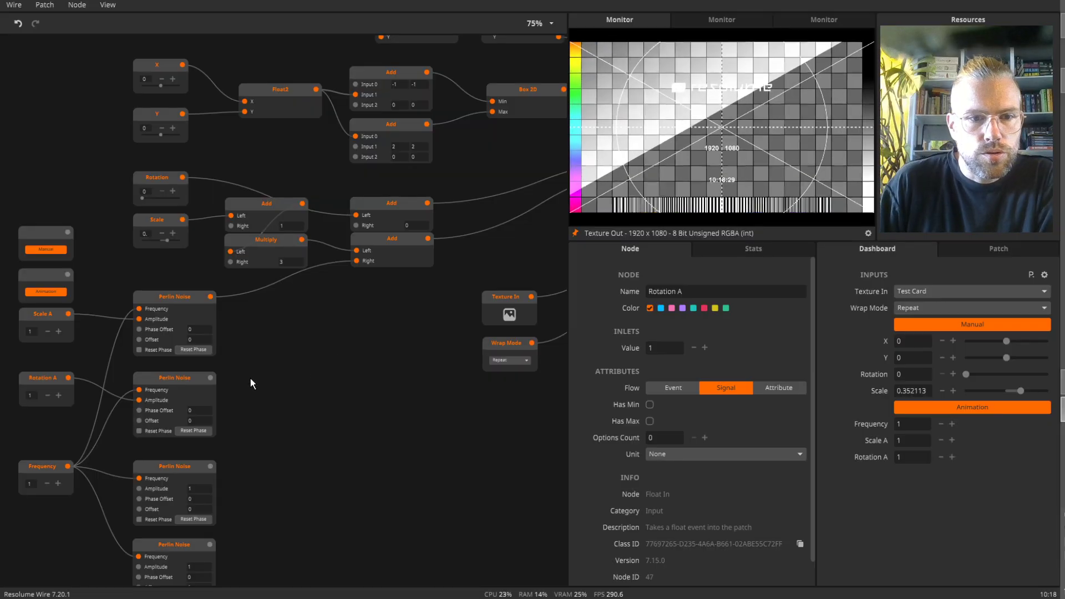
{"action": "left_click_drag", "start_coordinate": [210, 378], "coordinate": [357, 223]}
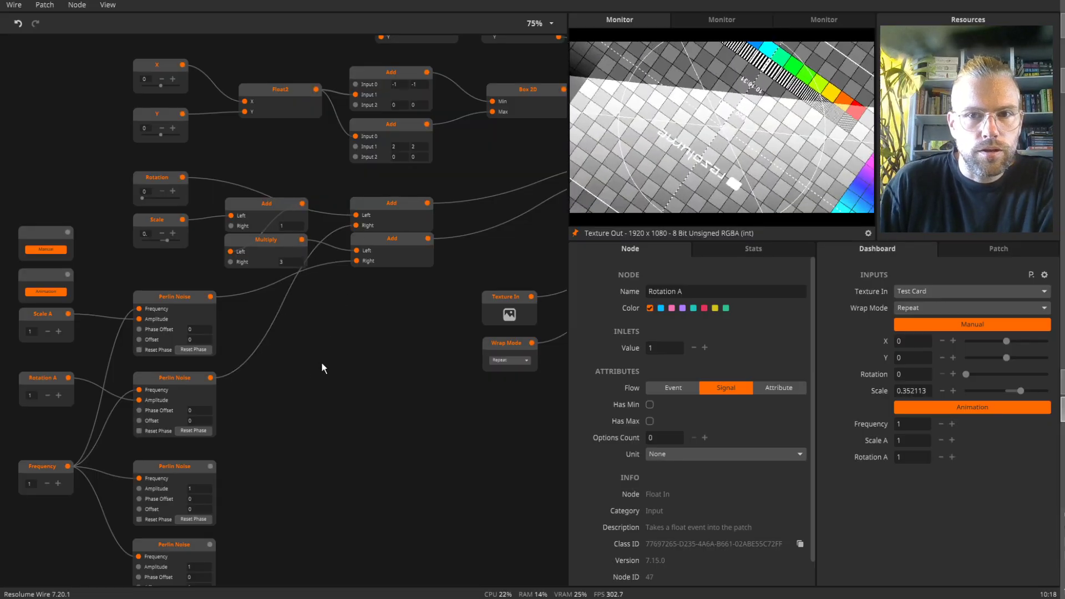
{"action": "left_click_drag", "start_coordinate": [321, 367], "coordinate": [411, 315]}
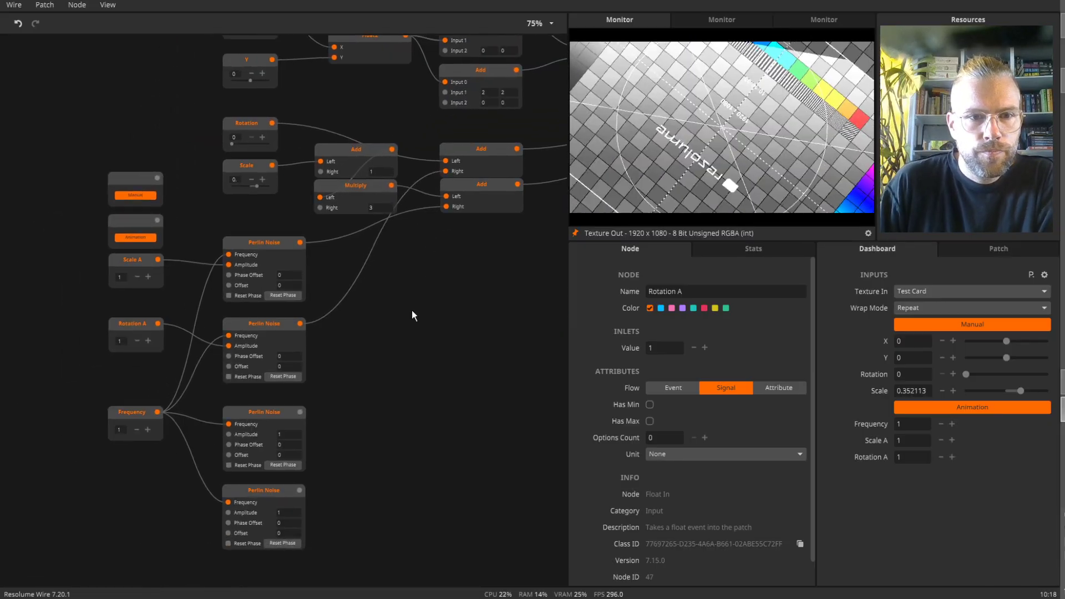
- Move Scale's Add and Multiply nodes past the second Add column and delete the Add node combining Multiply with Perlin Noise
{"action": "left_click_drag", "start_coordinate": [472, 283], "coordinate": [330, 348]}
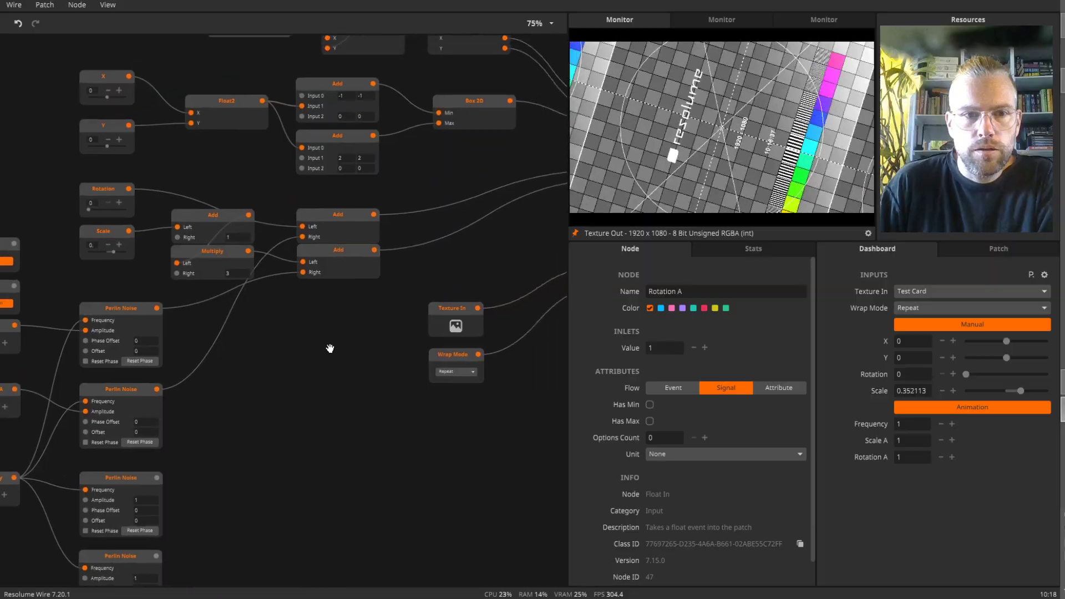
{"action": "left_click", "coordinate": [330, 258]}
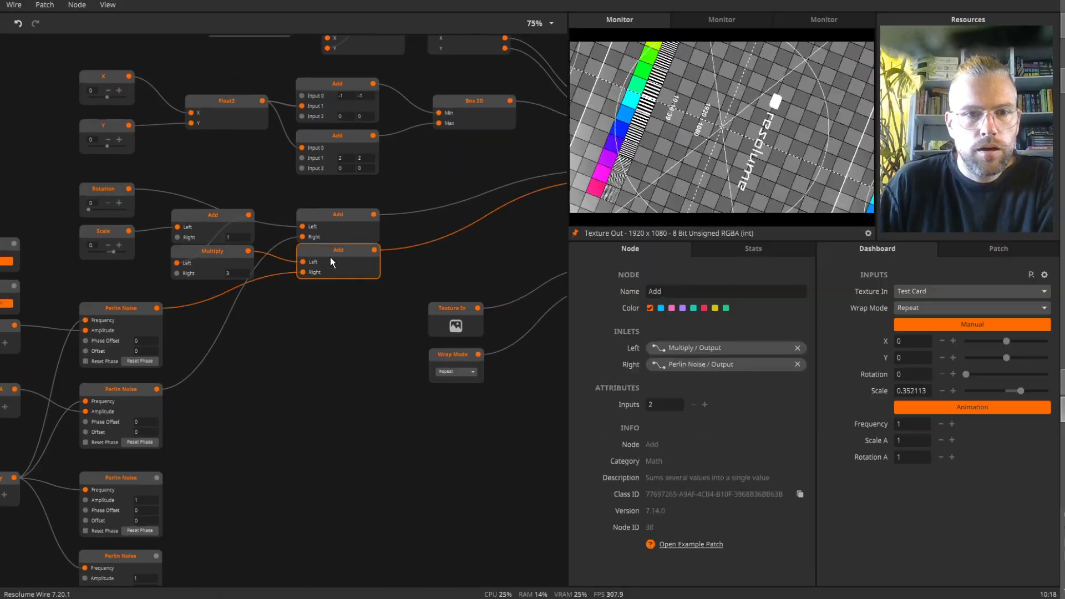
{"action": "left_click_drag", "start_coordinate": [187, 287], "coordinate": [457, 228]}
{"action": "left_click", "coordinate": [285, 284]}
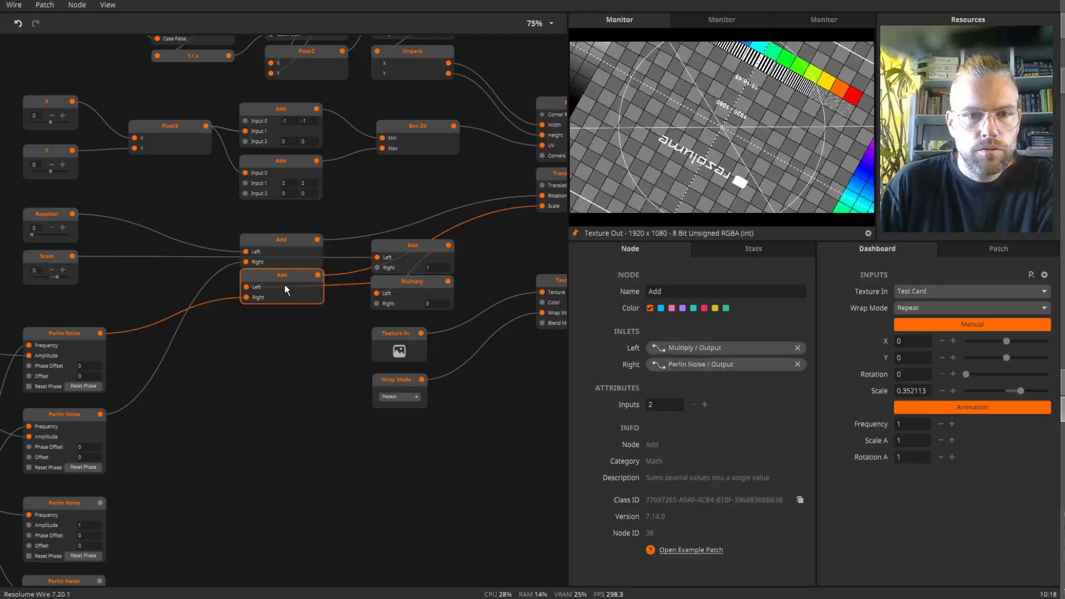
{"action": "key", "text": "Delete"}
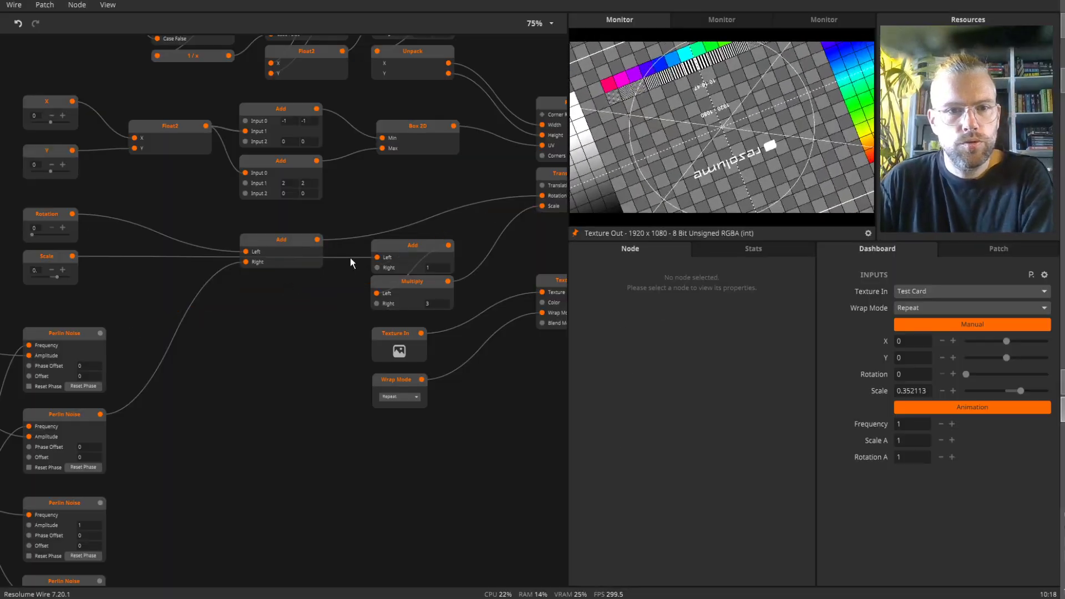
- Set Scale's Add node to 3 inputs, connect the first Perlin Noise to Input 2, and align it below the rotation Add
{"action": "left_click", "coordinate": [423, 245]}
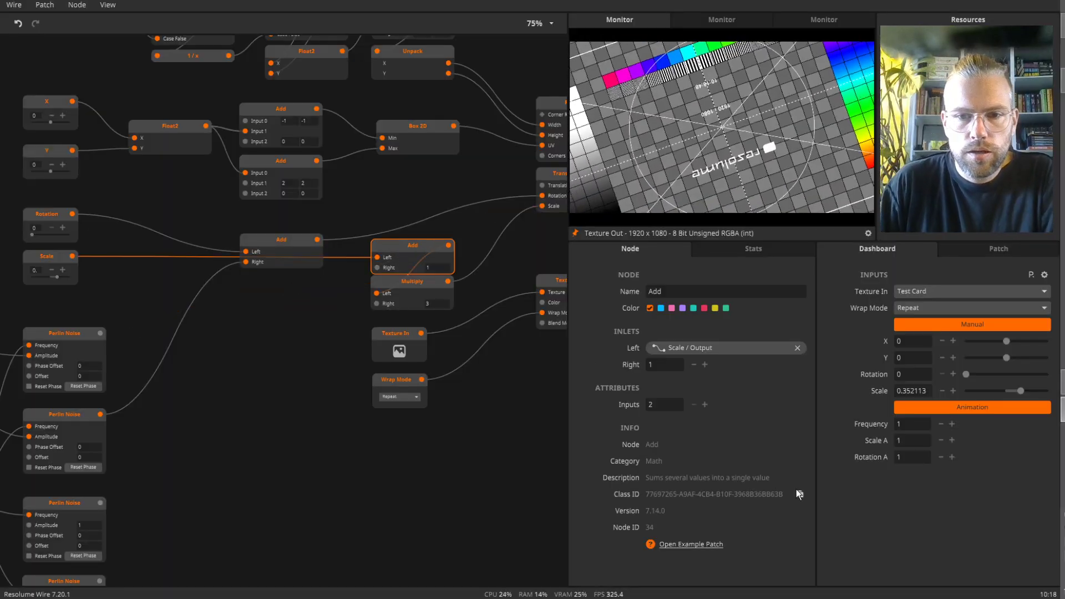
{"action": "left_click", "coordinate": [705, 404]}
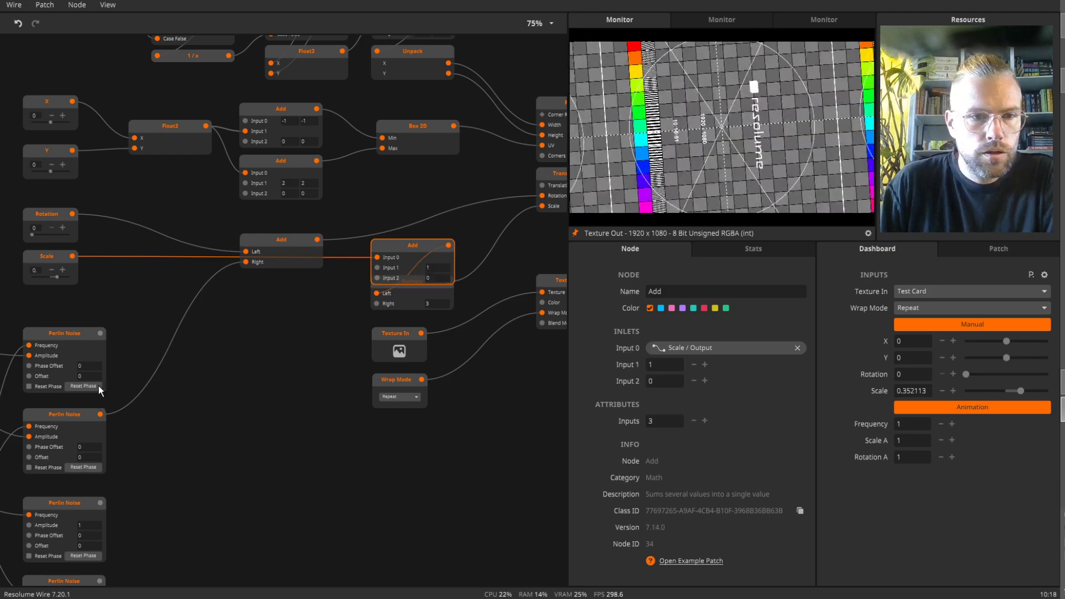
{"action": "left_click_drag", "start_coordinate": [100, 332], "coordinate": [262, 298]}
{"action": "left_click_drag", "start_coordinate": [412, 285], "coordinate": [407, 275]}
{"action": "left_click_drag", "start_coordinate": [266, 442], "coordinate": [449, 331]}
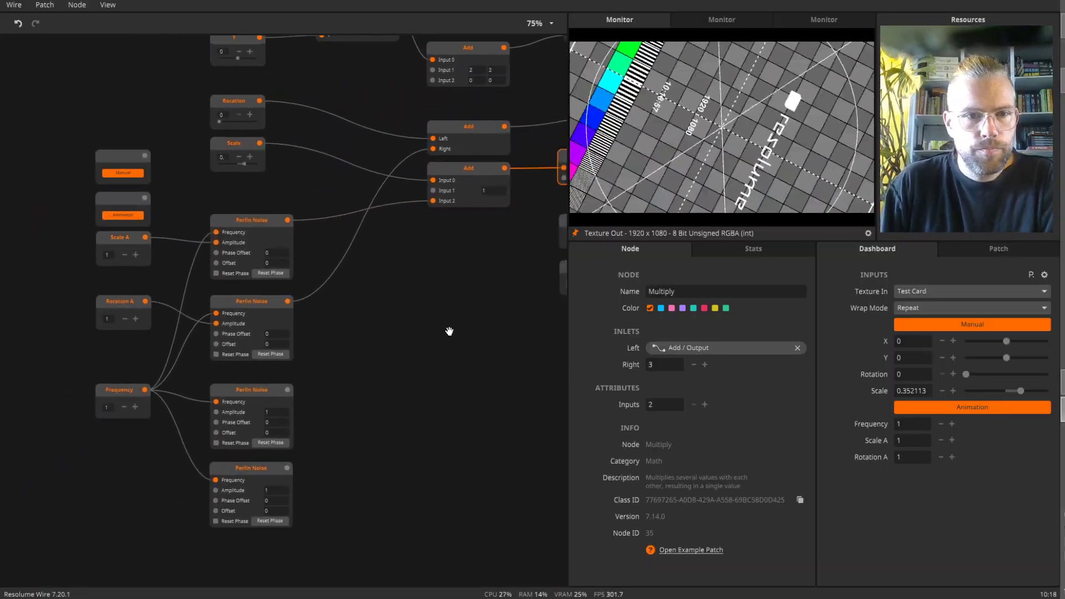
- Set Scale A and Rotation A to 0.1 in the dashboard
{"action": "left_click", "coordinate": [914, 424]}
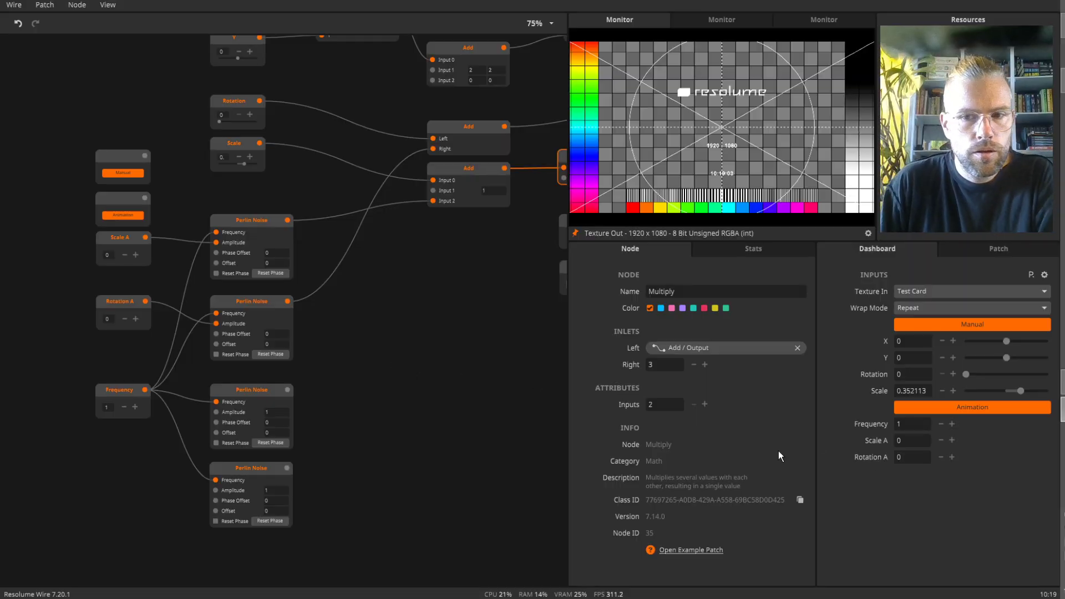
{"action": "left_click", "coordinate": [912, 457]}
{"action": "type", "text": ".1"}
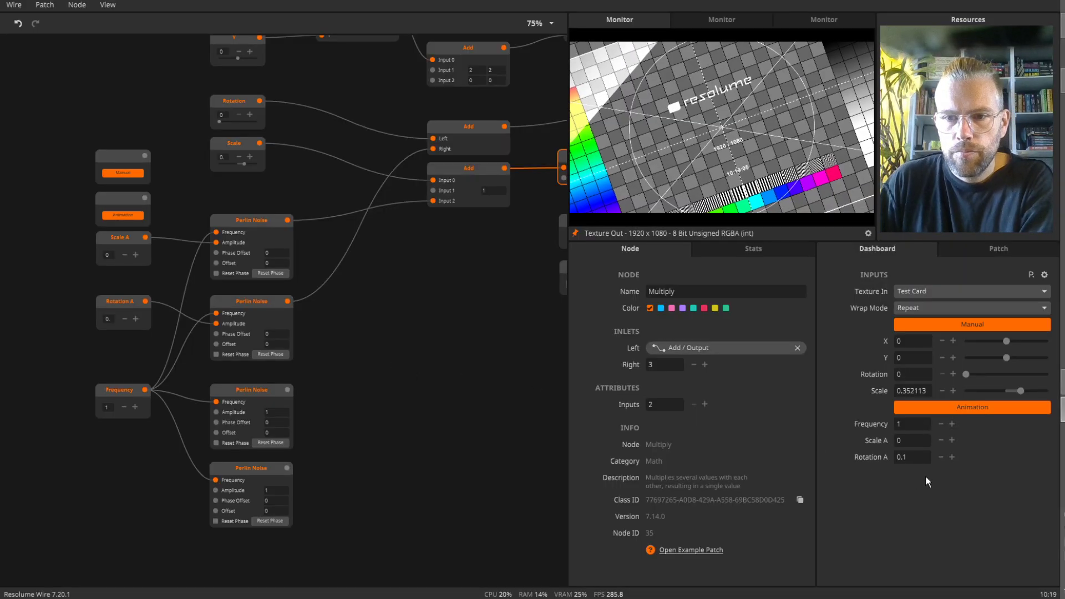
{"action": "mouse_move", "coordinate": [440, 385]}
{"action": "left_mouse_down"}
{"action": "mouse_move", "coordinate": [421, 376]}
{"action": "mouse_move", "coordinate": [398, 441]}
{"action": "mouse_move", "coordinate": [432, 378]}
{"action": "left_mouse_up"}
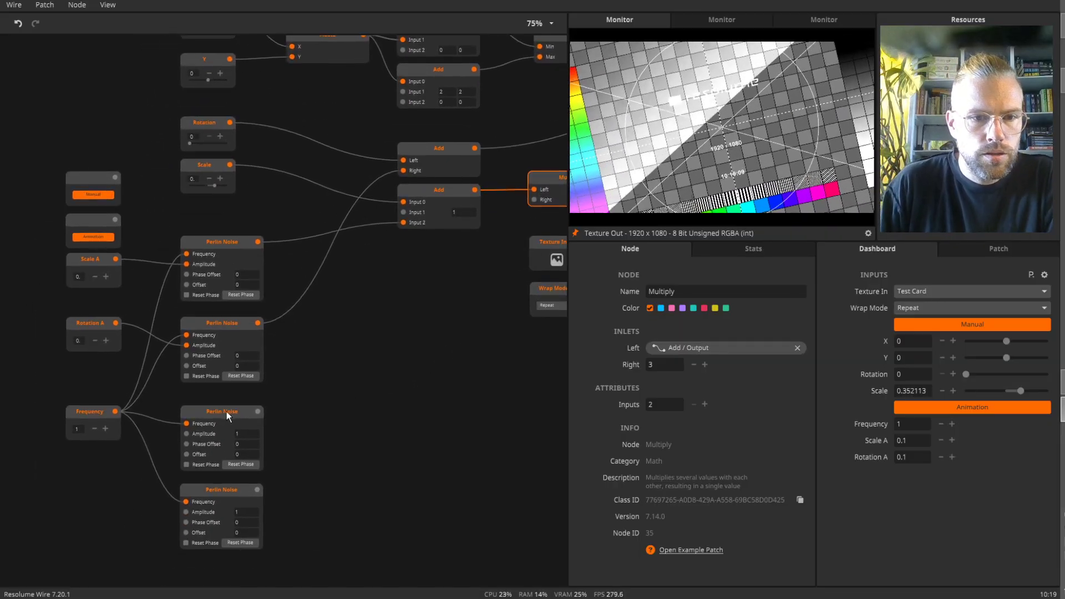
- Duplicate Rotation A, place the copy below Frequency, and rename it X A
{"action": "left_click", "coordinate": [90, 319]}
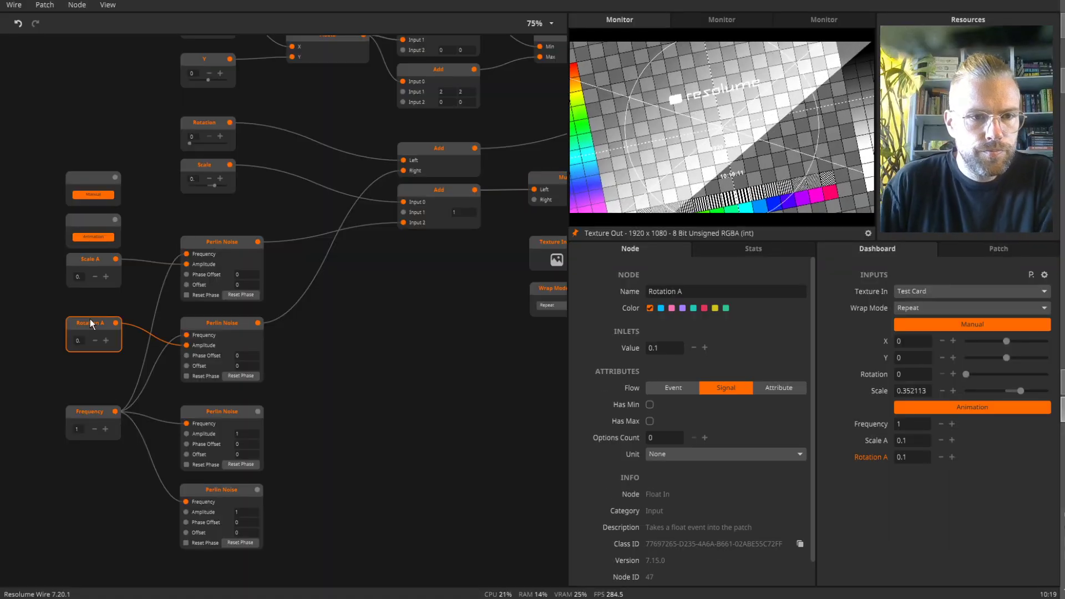
{"action": "key", "text": "ctrl+d"}
{"action": "left_click_drag", "start_coordinate": [176, 327], "coordinate": [81, 474]}
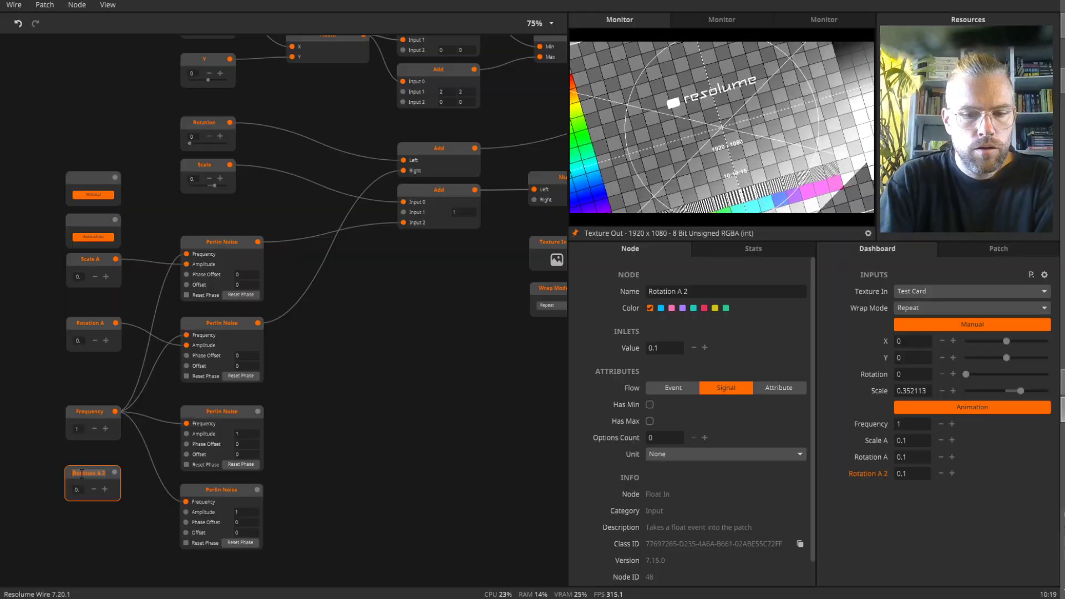
{"action": "type", "text": "Y A"}
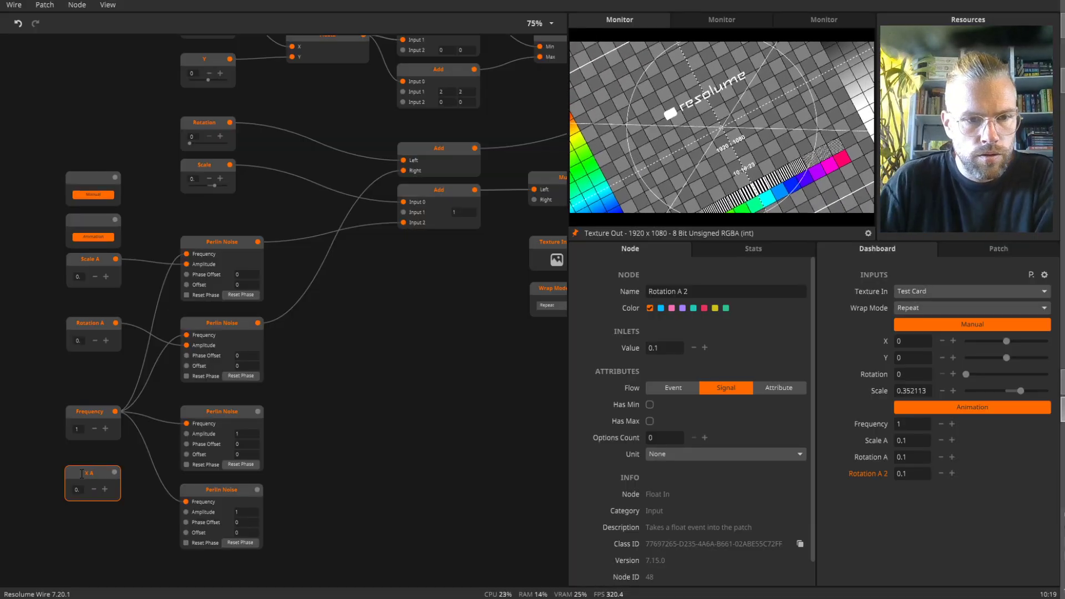
{"action": "left_click", "coordinate": [426, 445]}
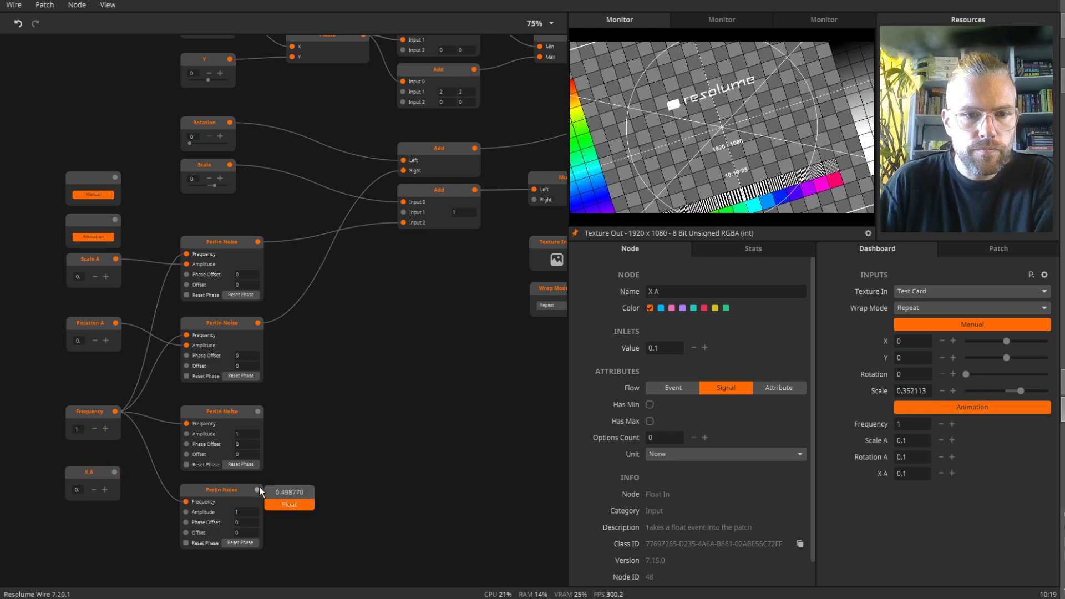
- Connect X A to the third Perlin Noise node's Amplitude and that noise output to Input 2 of the Add feeding Box 2D's Min
{"action": "left_click_drag", "start_coordinate": [114, 472], "coordinate": [186, 434]}
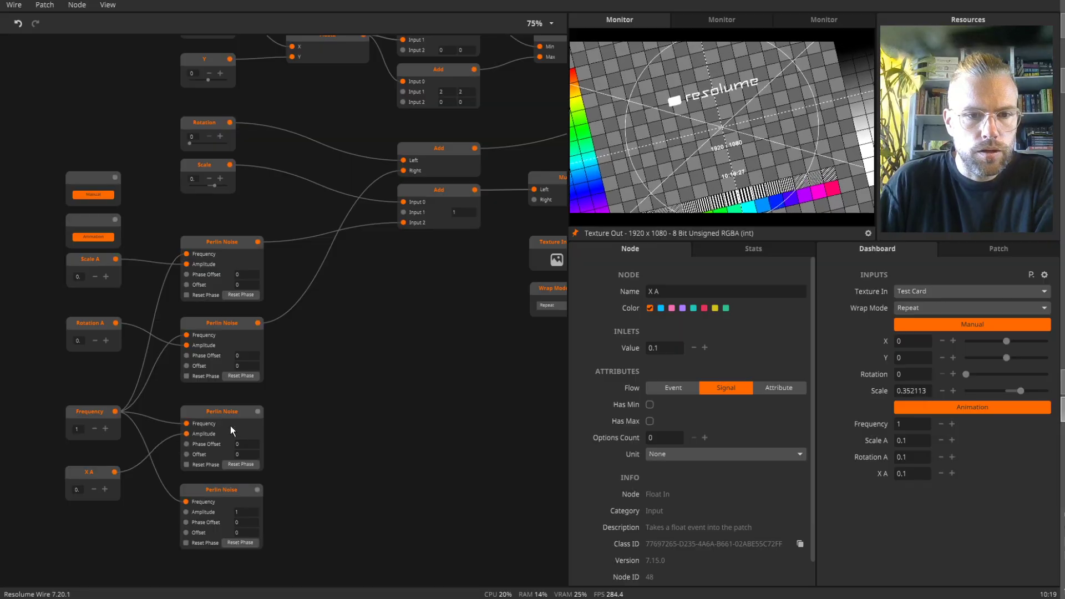
{"action": "left_click_drag", "start_coordinate": [414, 412], "coordinate": [349, 510]}
{"action": "left_click_drag", "start_coordinate": [193, 509], "coordinate": [336, 148]}
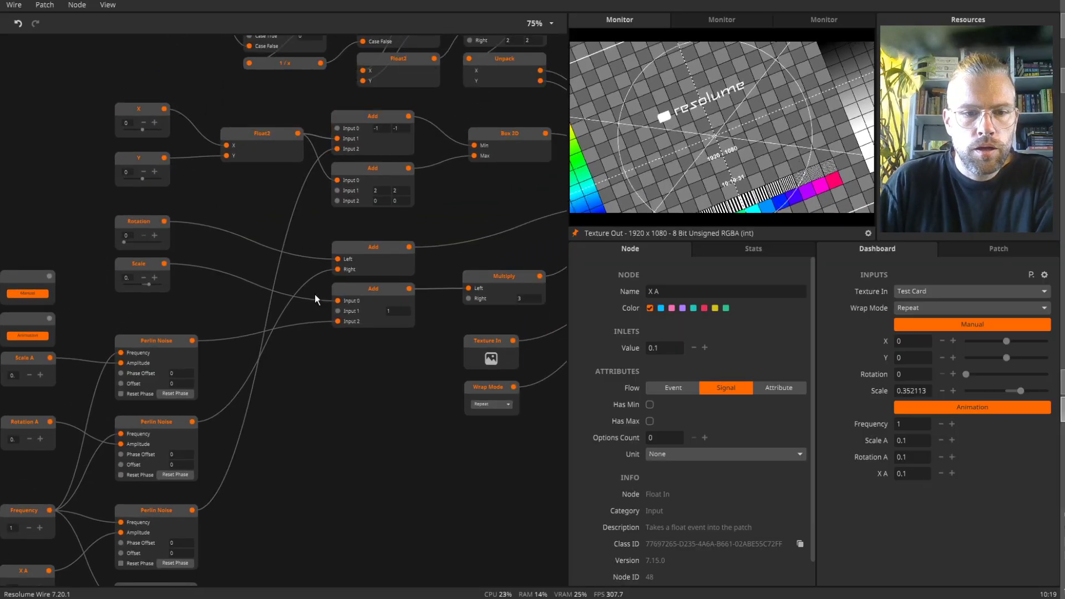
{"action": "left_click_drag", "start_coordinate": [263, 431], "coordinate": [314, 415]}
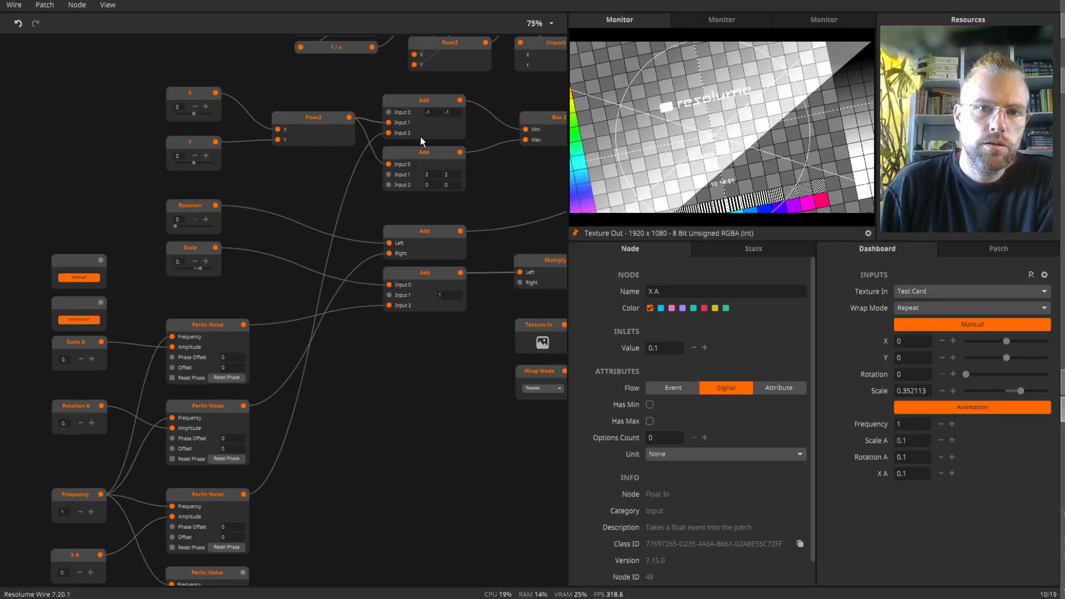
{"action": "left_click_drag", "start_coordinate": [520, 158], "coordinate": [527, 111]}
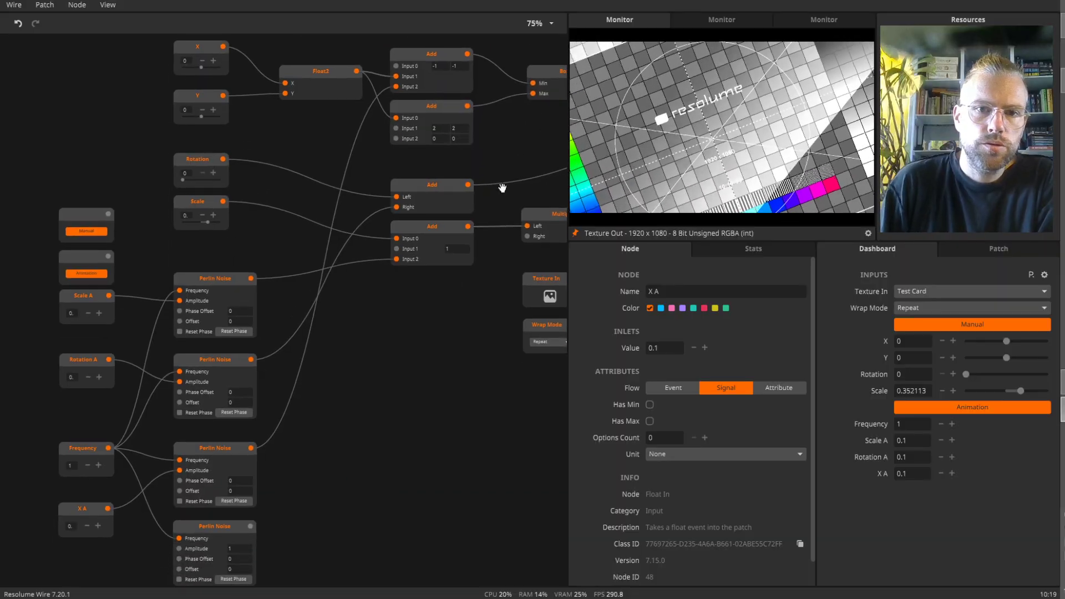
- Add a Float2 node beside the third Perlin Noise node and connect that noise output to its X
{"action": "right_click", "coordinate": [347, 436]}
{"action": "type", "text": "fl"}
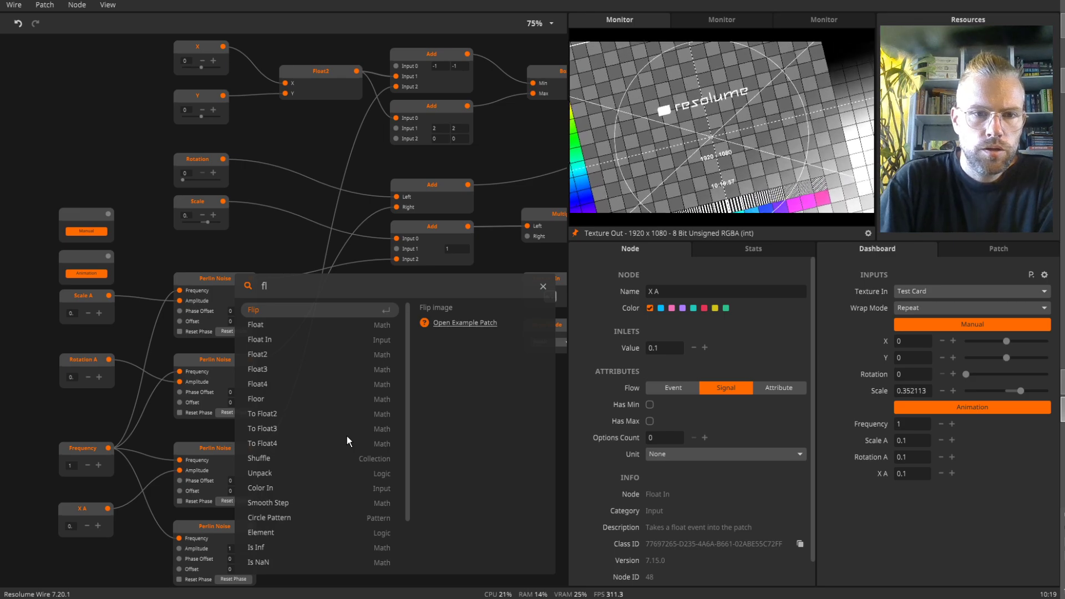
{"action": "key", "text": "Down"}
{"action": "key", "text": "Down"}
{"action": "key", "text": "Down"}
{"action": "key", "text": "Return"}
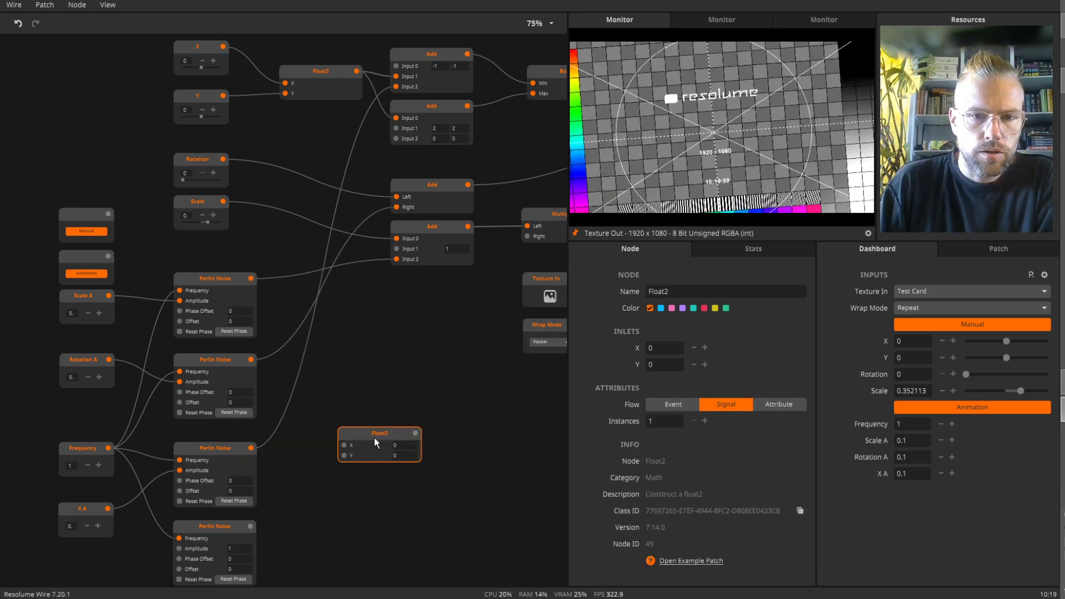
{"action": "left_click_drag", "start_coordinate": [374, 437], "coordinate": [343, 452]}
{"action": "left_click_drag", "start_coordinate": [253, 449], "coordinate": [314, 459]}
- Connect the new Float2 to Input 2 of both Add nodes feeding Box 2D, and the fourth Perlin Noise to its Y
{"action": "left_click_drag", "start_coordinate": [384, 454], "coordinate": [393, 86]}
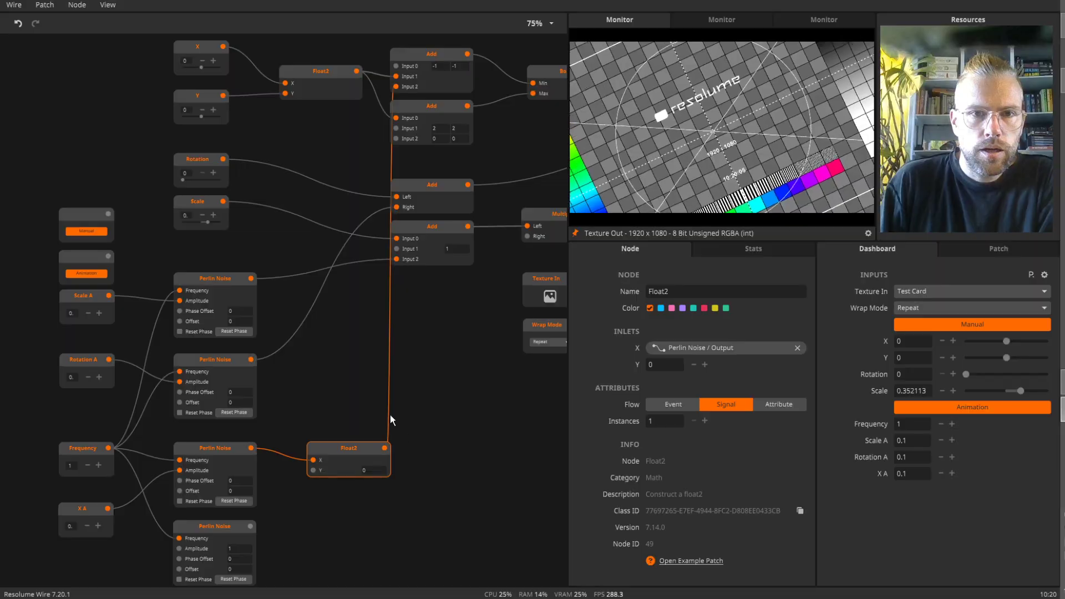
{"action": "left_click_drag", "start_coordinate": [384, 448], "coordinate": [395, 137]}
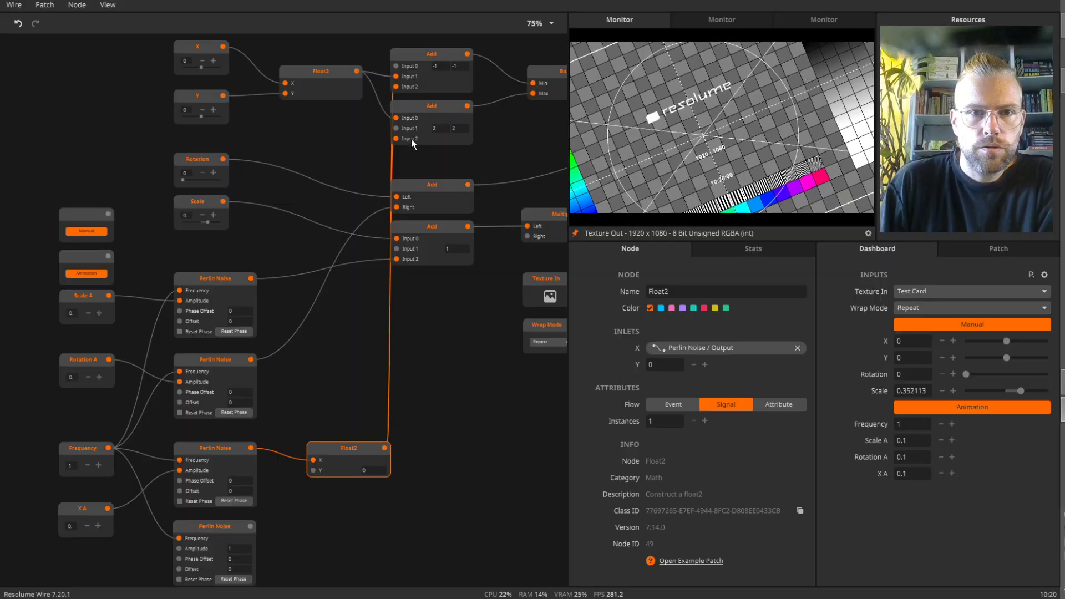
{"action": "left_click_drag", "start_coordinate": [368, 457], "coordinate": [340, 458]}
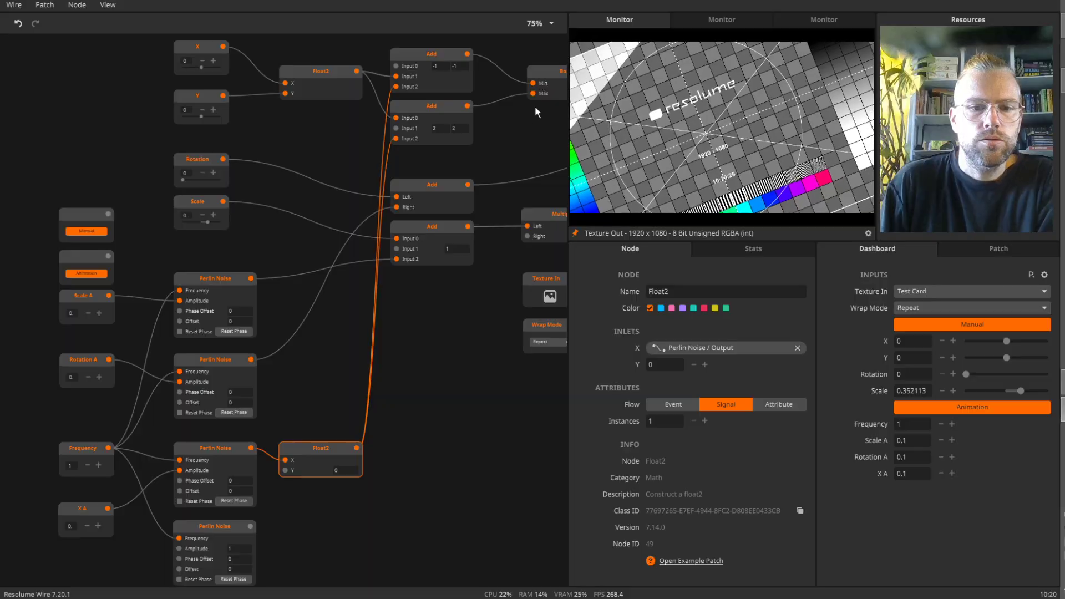
{"action": "left_click_drag", "start_coordinate": [399, 517], "coordinate": [424, 394]}
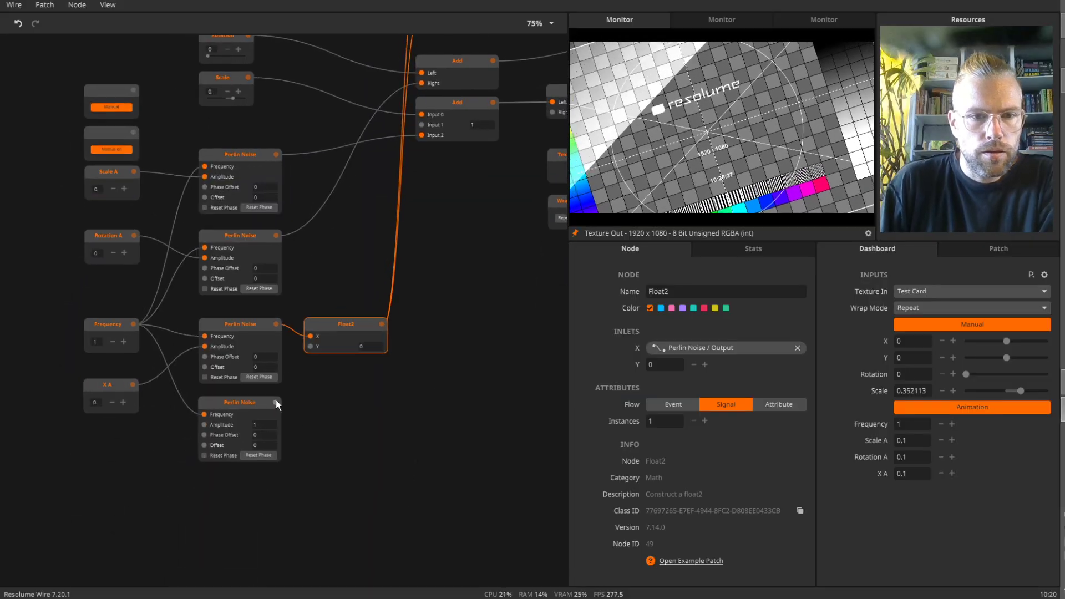
{"action": "left_click_drag", "start_coordinate": [276, 400], "coordinate": [310, 347]}
- Duplicate X A, place the copy below it as Y A, and connect it to the fourth Perlin Noise node's Amplitude
{"action": "left_click", "coordinate": [106, 389]}
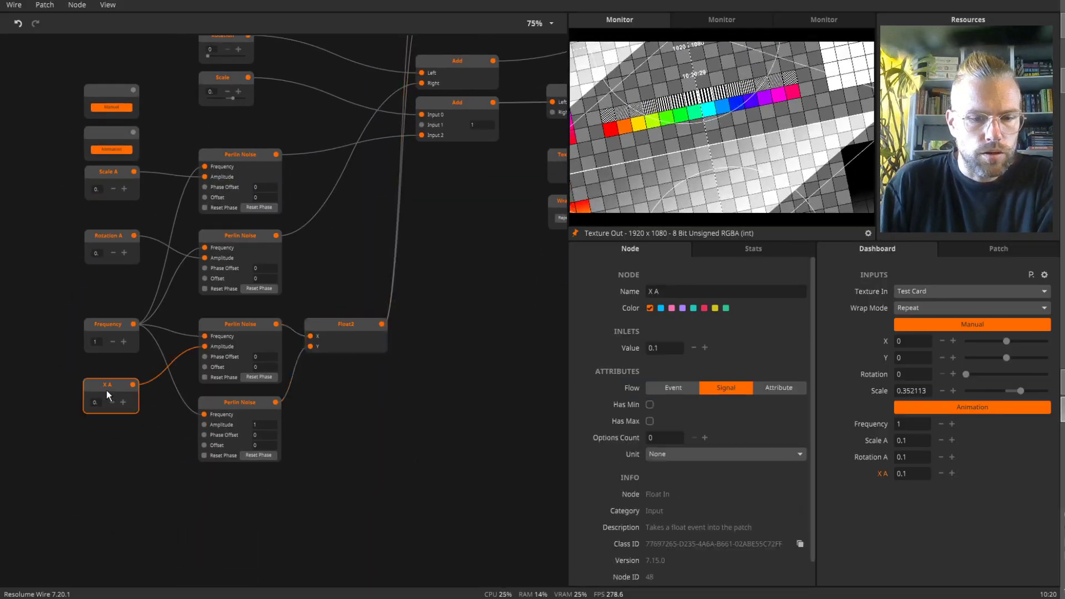
{"action": "key", "text": "ctrl+d"}
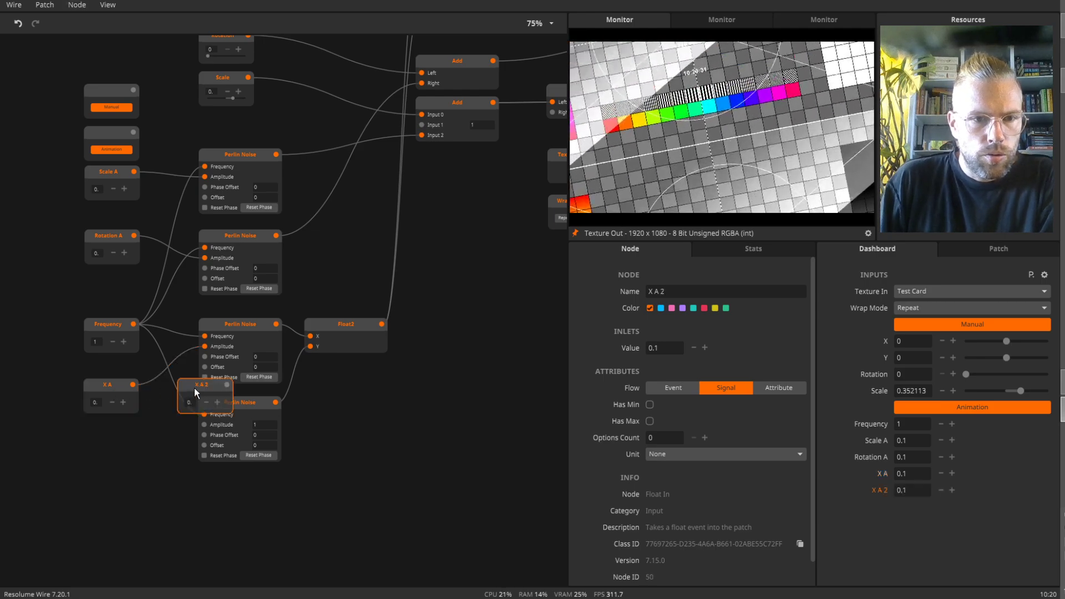
{"action": "left_click_drag", "start_coordinate": [194, 387], "coordinate": [112, 431]}
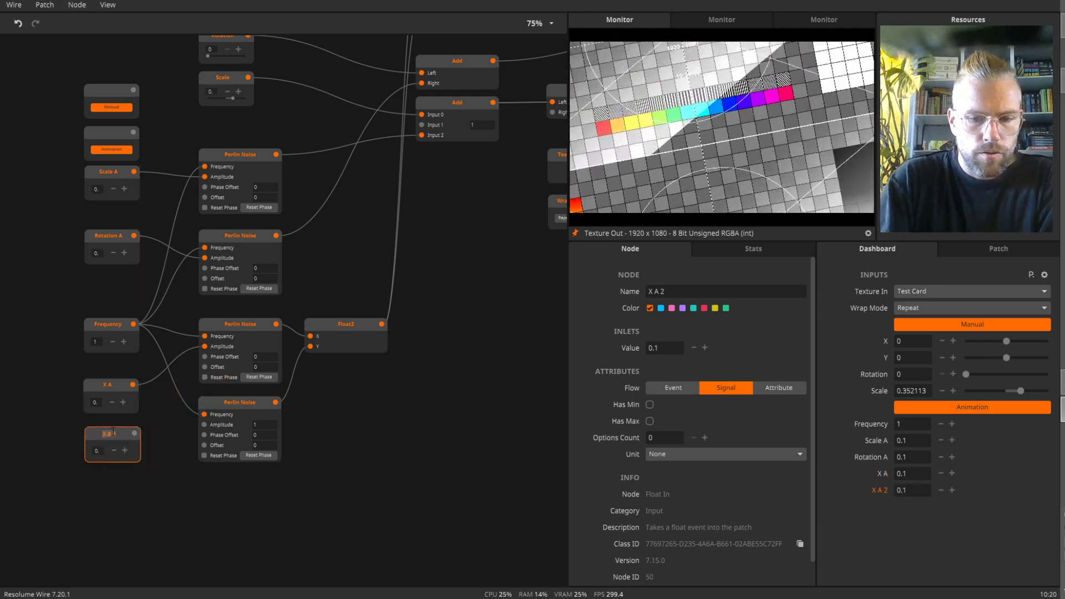
{"action": "type", "text": "Y A"}
{"action": "key", "text": "Return"}
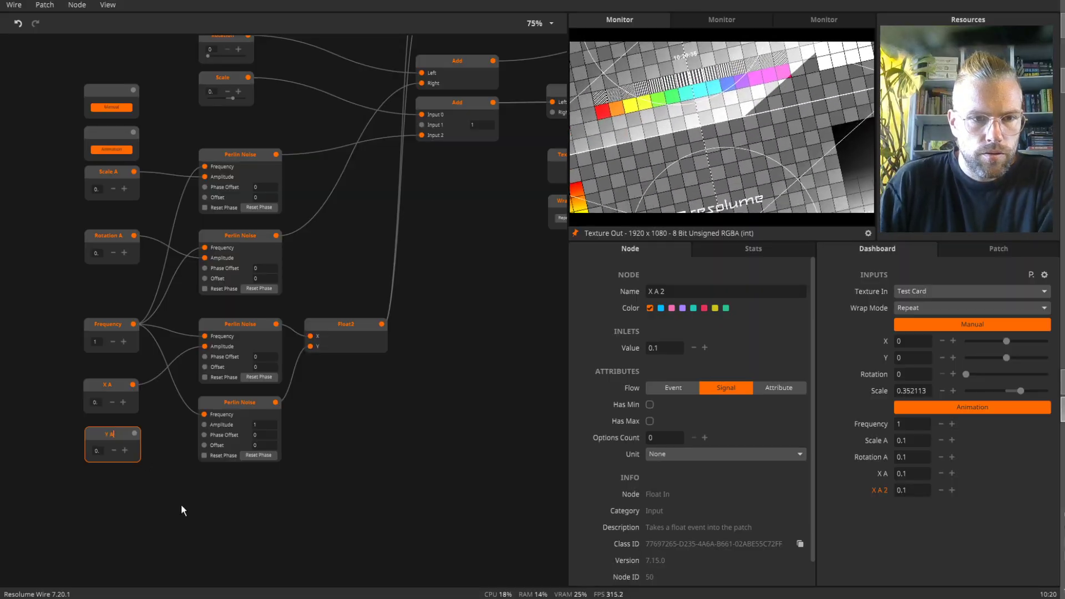
{"action": "left_click_drag", "start_coordinate": [134, 433], "coordinate": [198, 426]}
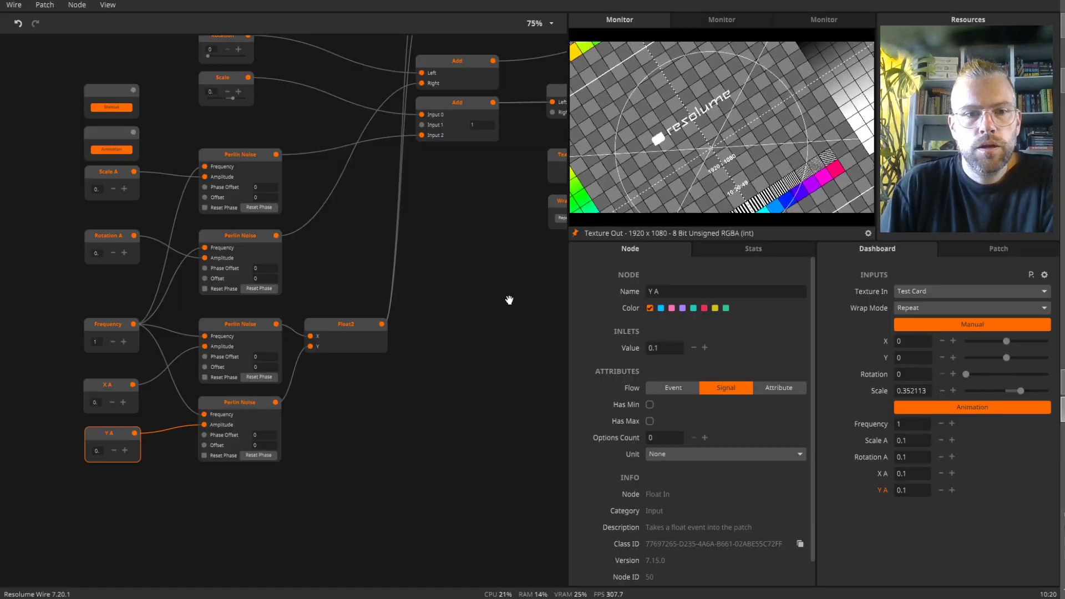
- Add a Random node in the empty area to the left of the X control
{"action": "left_click_drag", "start_coordinate": [506, 299], "coordinate": [494, 356]}
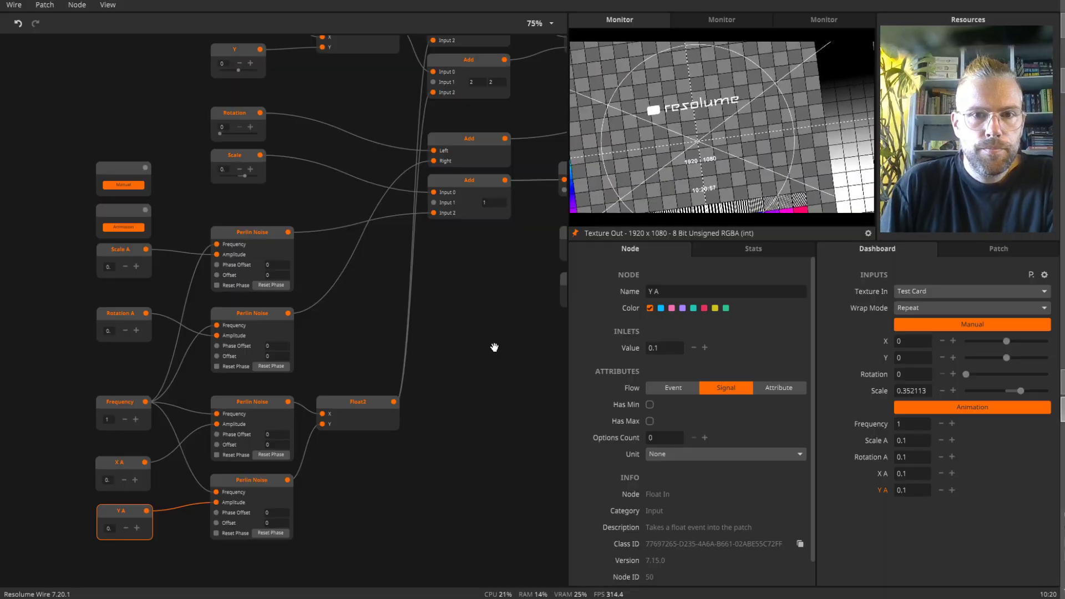
{"action": "left_click_drag", "start_coordinate": [461, 320], "coordinate": [494, 494]}
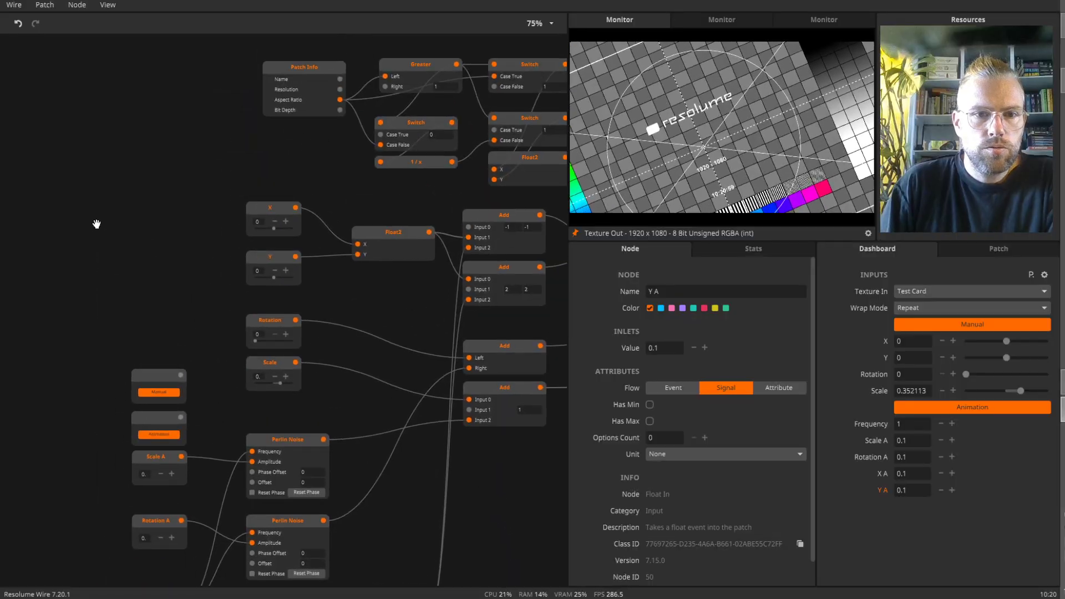
{"action": "left_click_drag", "start_coordinate": [95, 226], "coordinate": [244, 297]}
{"action": "double_click", "coordinate": [178, 227]}
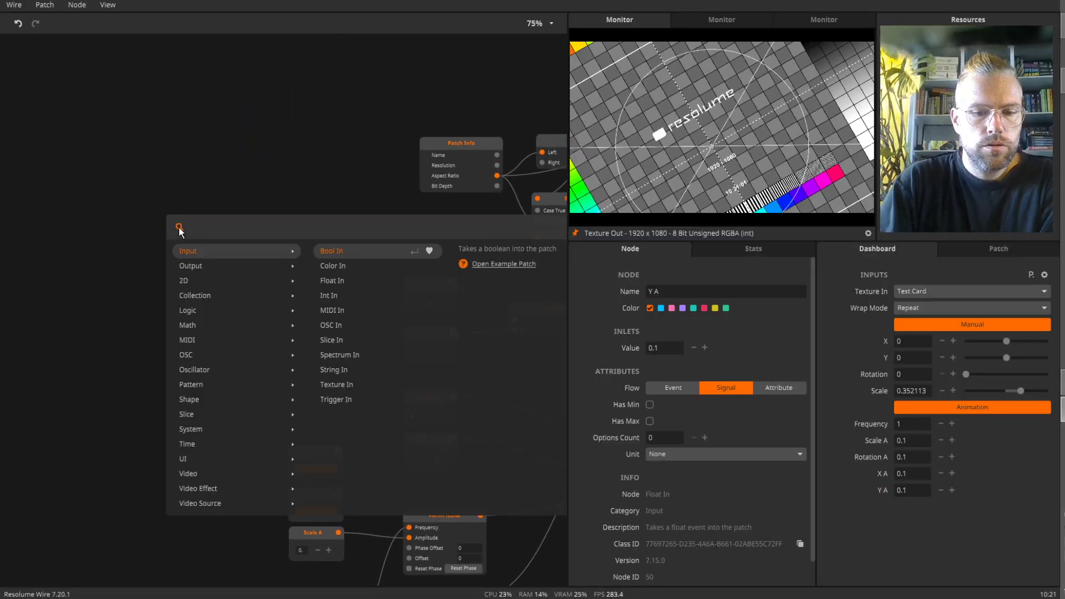
{"action": "type", "text": "ra"}
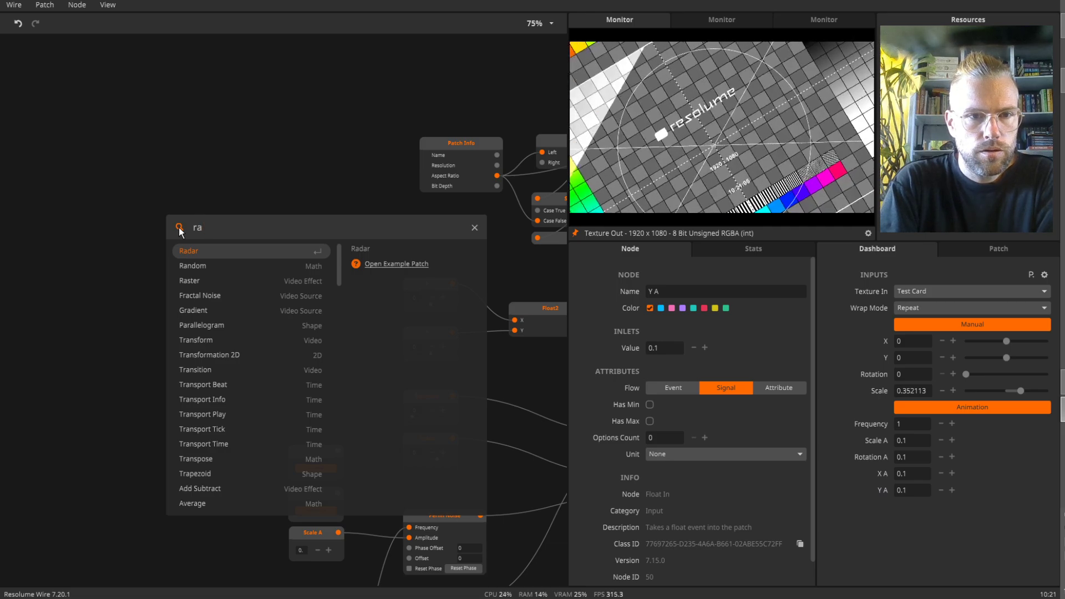
{"action": "type", "text": "nd"}
{"action": "key", "text": "Return"}
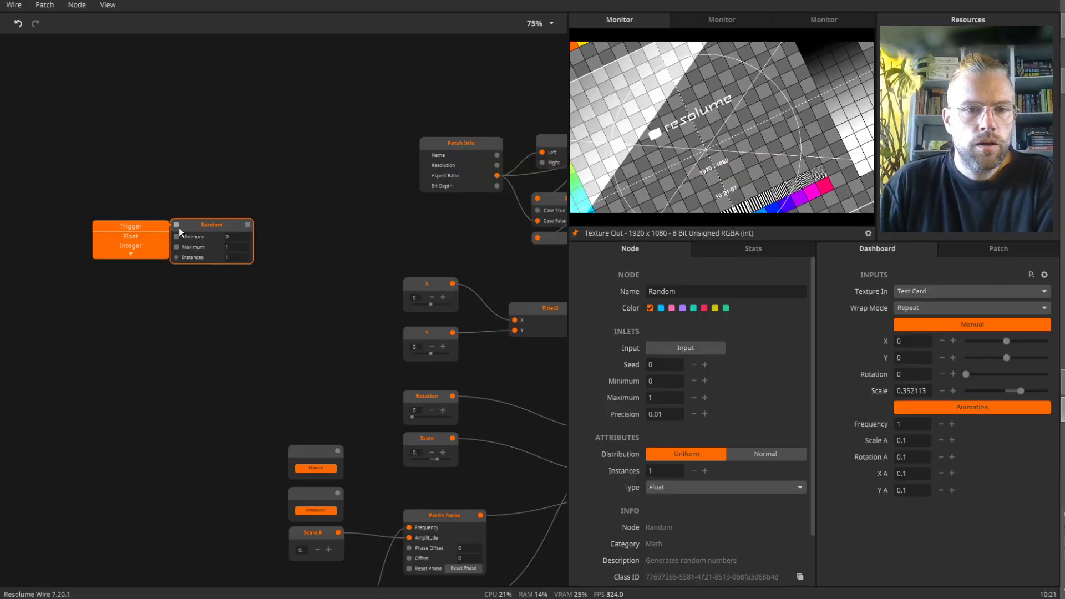
{"action": "left_click_drag", "start_coordinate": [208, 227], "coordinate": [218, 243]}
{"action": "left_click_drag", "start_coordinate": [223, 196], "coordinate": [255, 261]}
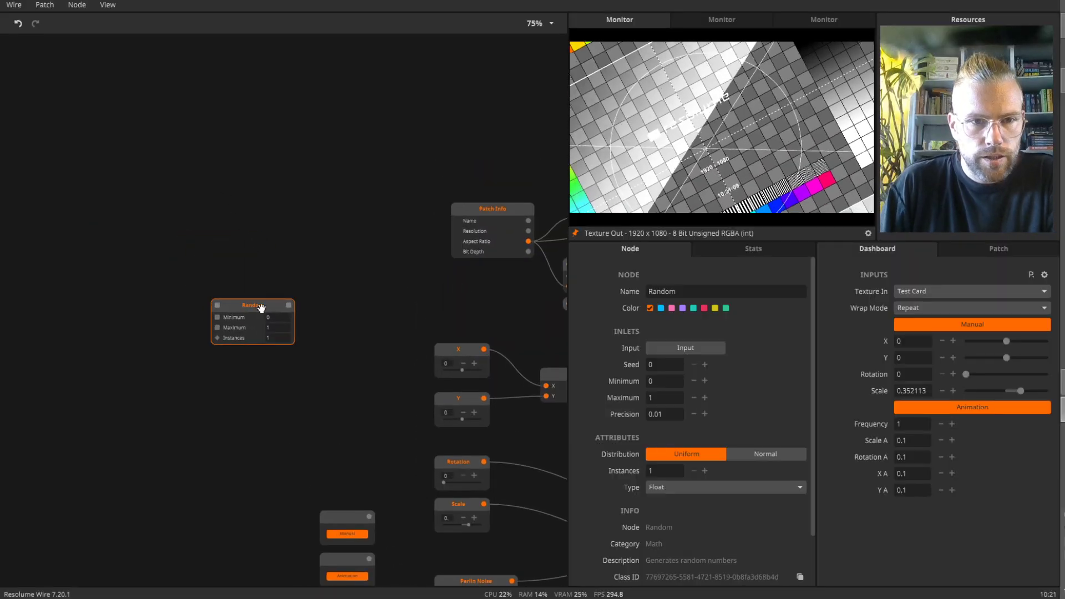
{"action": "mouse_move", "coordinate": [220, 305]}
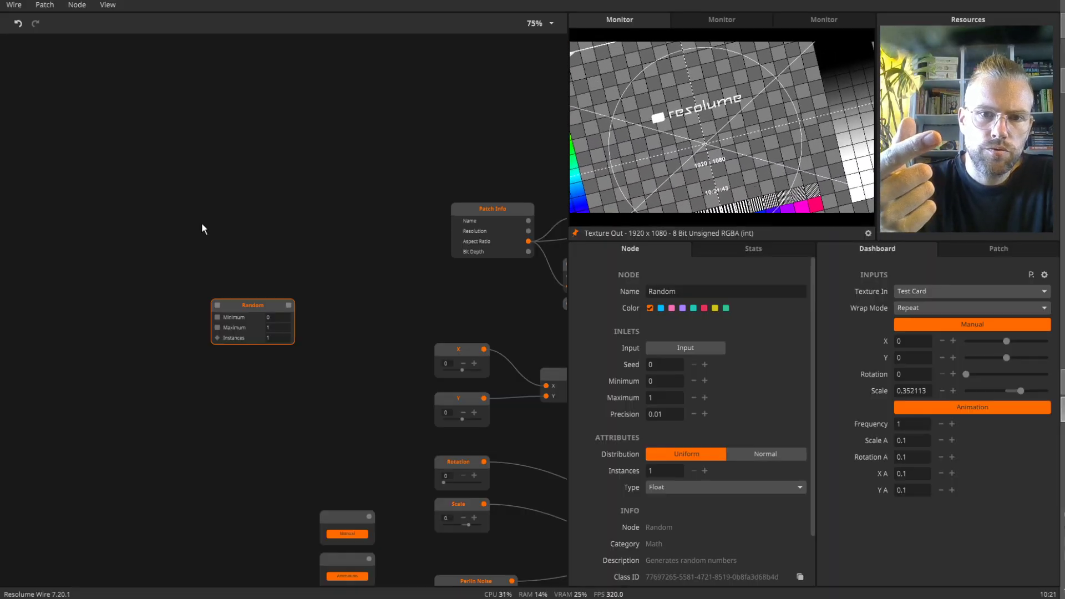
- Set the X control's value to 0.115646
{"action": "left_click", "coordinate": [457, 359]}
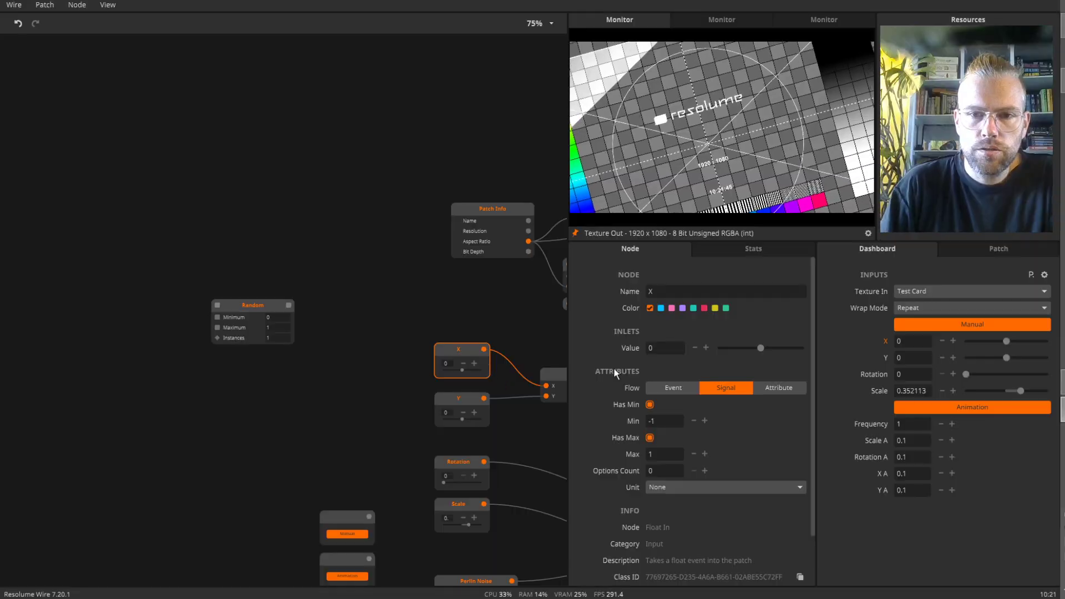
{"action": "mouse_move", "coordinate": [764, 346]}
{"action": "left_mouse_down"}
{"action": "mouse_move", "coordinate": [747, 346]}
{"action": "mouse_move", "coordinate": [766, 347]}
{"action": "left_mouse_up"}
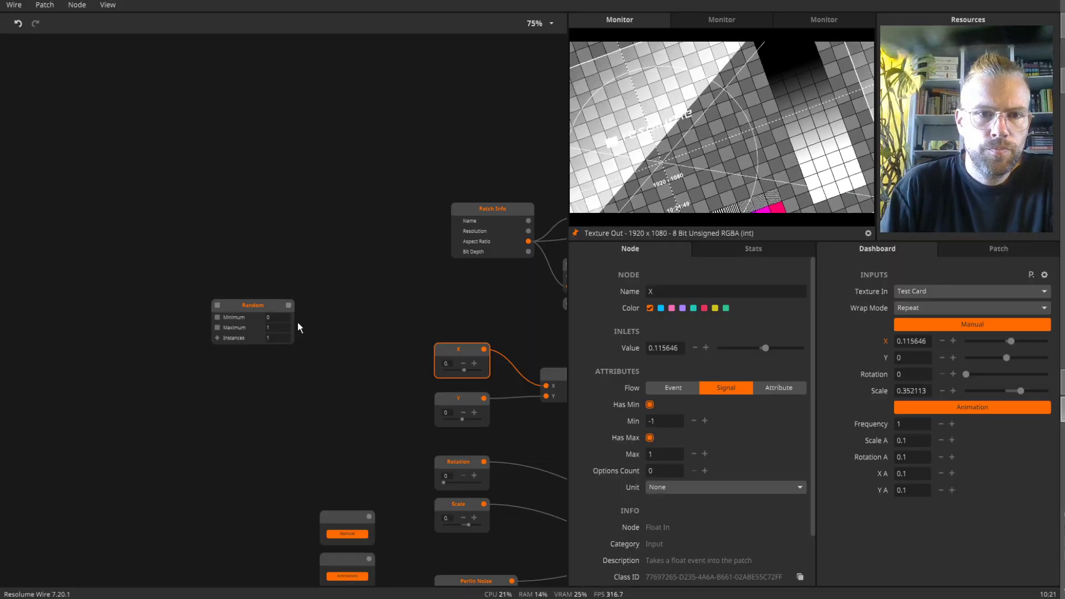
- Reposition the Random node beside the X control and try attaching a new node to its output
{"action": "left_click_drag", "start_coordinate": [249, 304], "coordinate": [255, 292]}
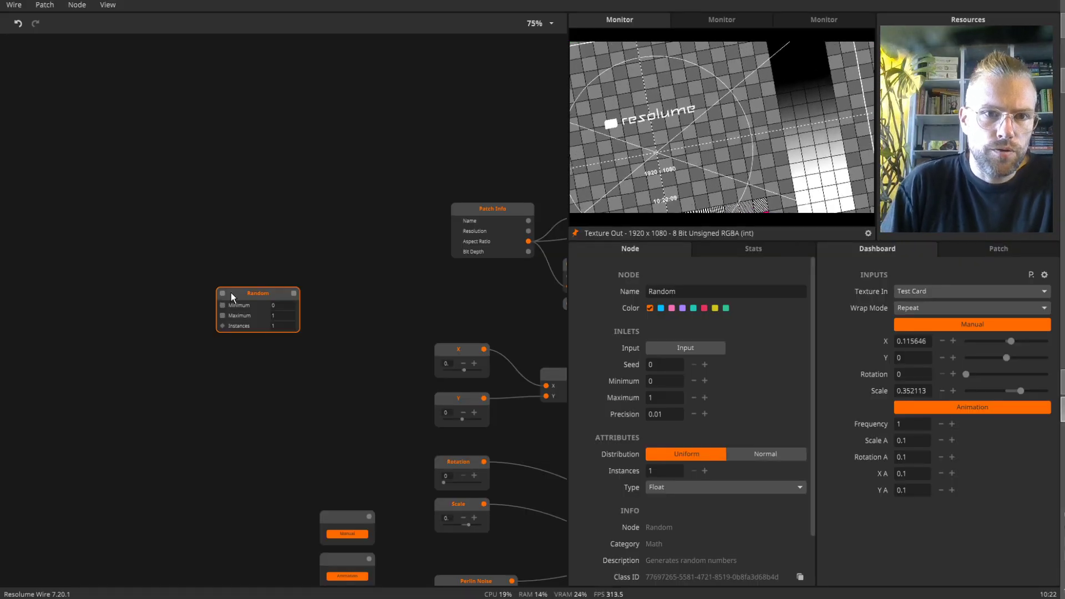
{"action": "mouse_move", "coordinate": [255, 293]}
{"action": "left_mouse_down"}
{"action": "mouse_move", "coordinate": [225, 292]}
{"action": "mouse_move", "coordinate": [235, 297]}
{"action": "left_mouse_up"}
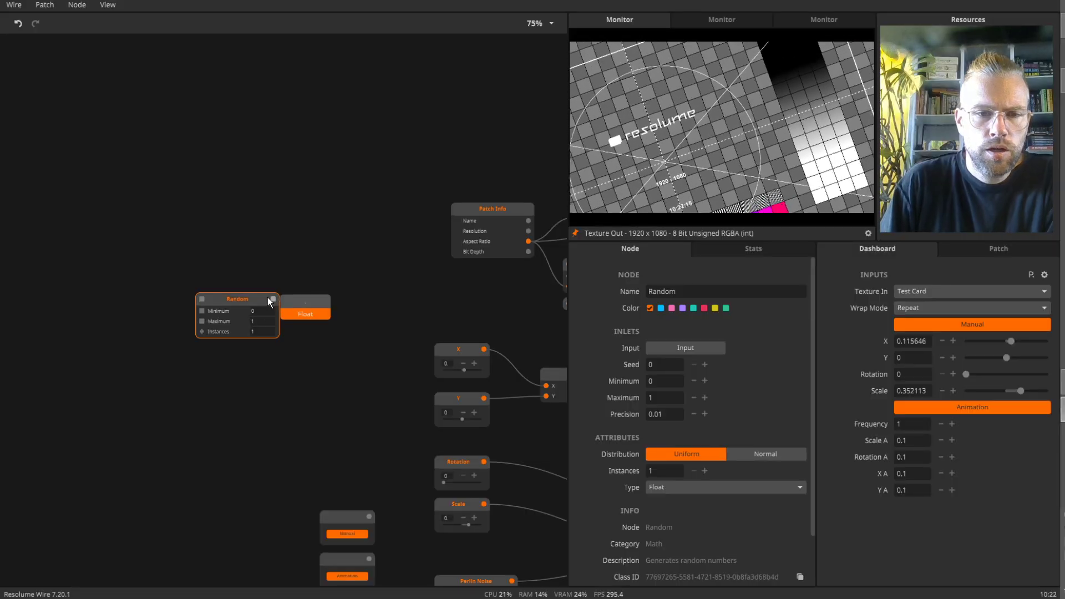
{"action": "left_click_drag", "start_coordinate": [274, 298], "coordinate": [335, 366]}
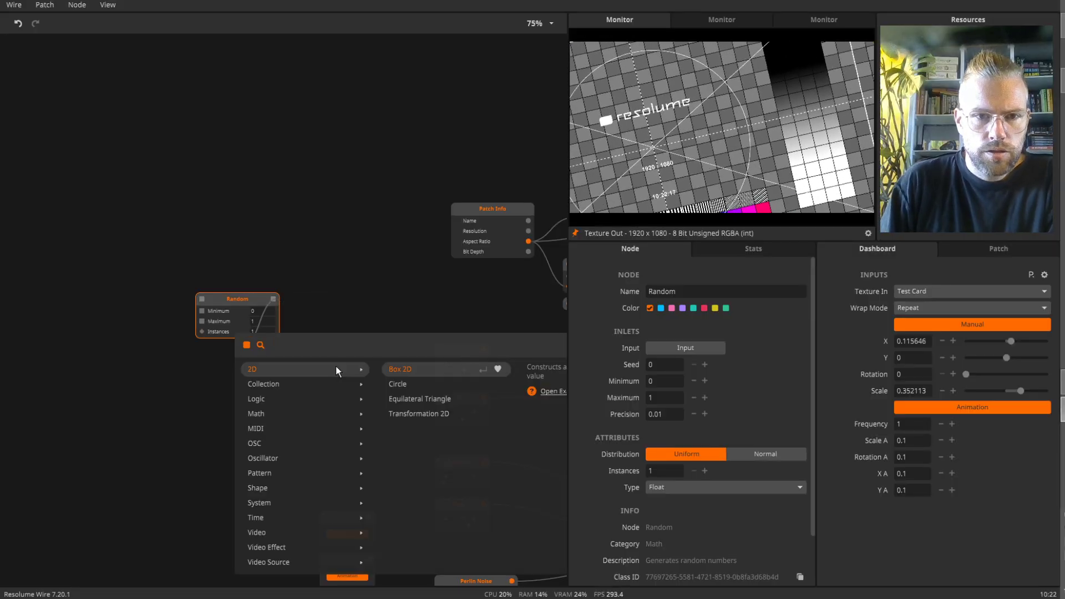
{"action": "left_click", "coordinate": [340, 314]}
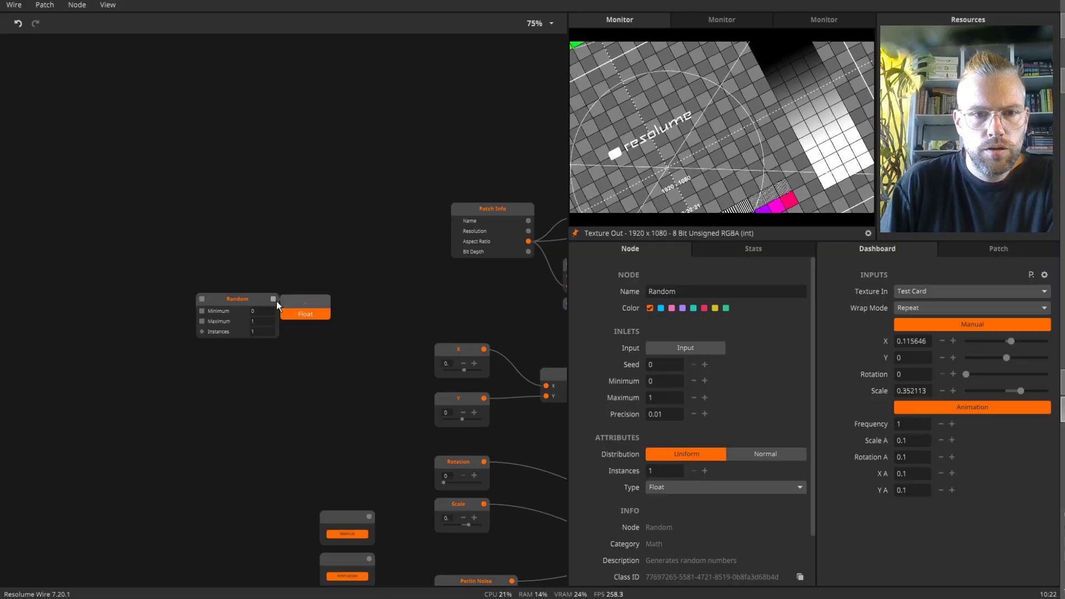
{"action": "left_click_drag", "start_coordinate": [234, 301], "coordinate": [266, 336]}
- Add a Transport Beat node, start the transport playing, and place the node above and left of Random
{"action": "double_click", "coordinate": [259, 287]}
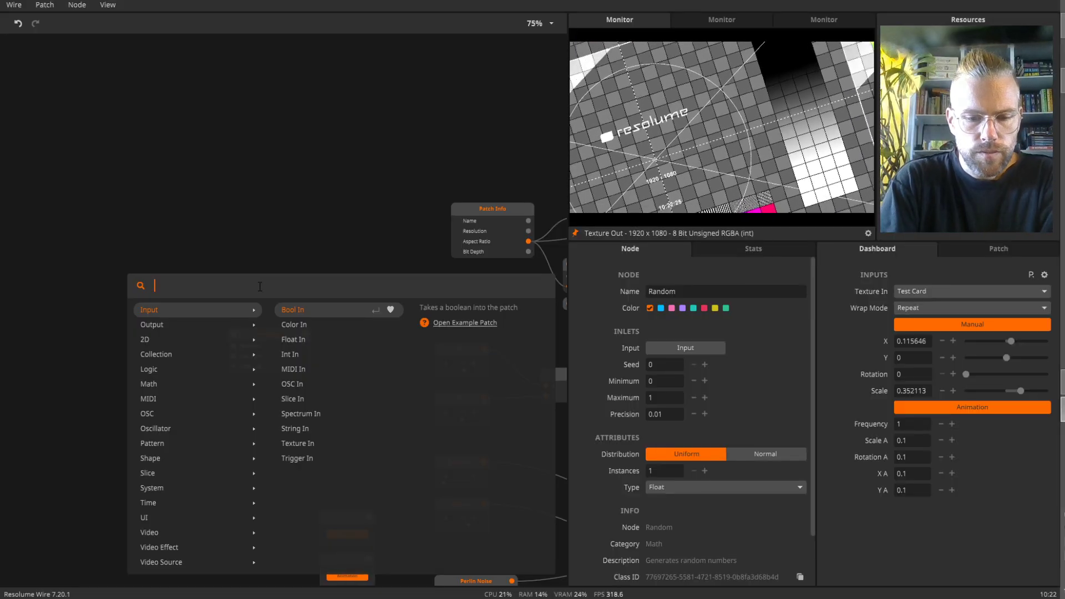
{"action": "type", "text": "bea"}
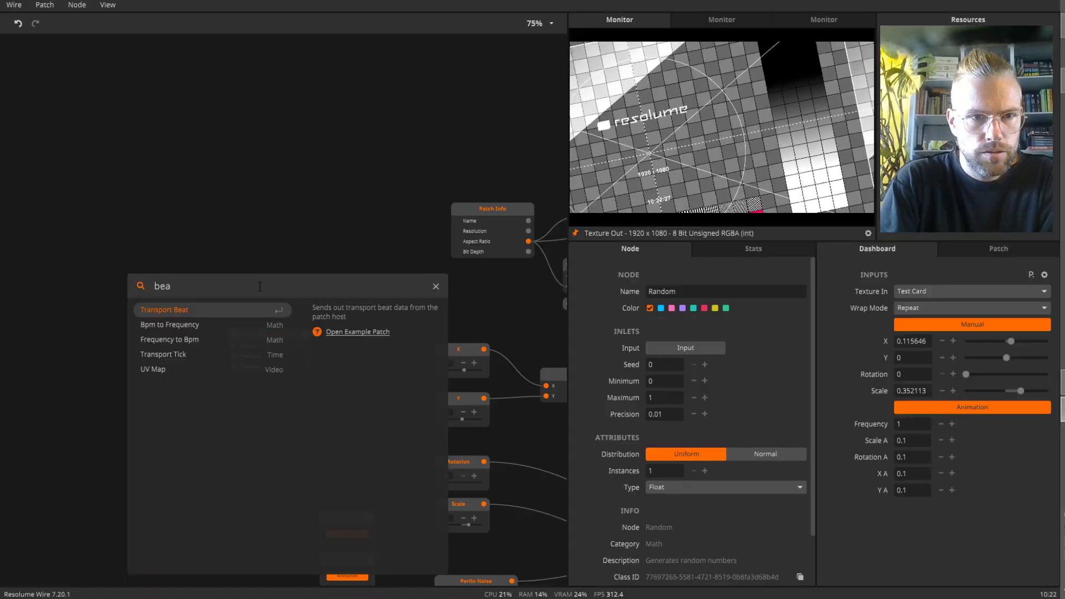
{"action": "key", "text": "Return"}
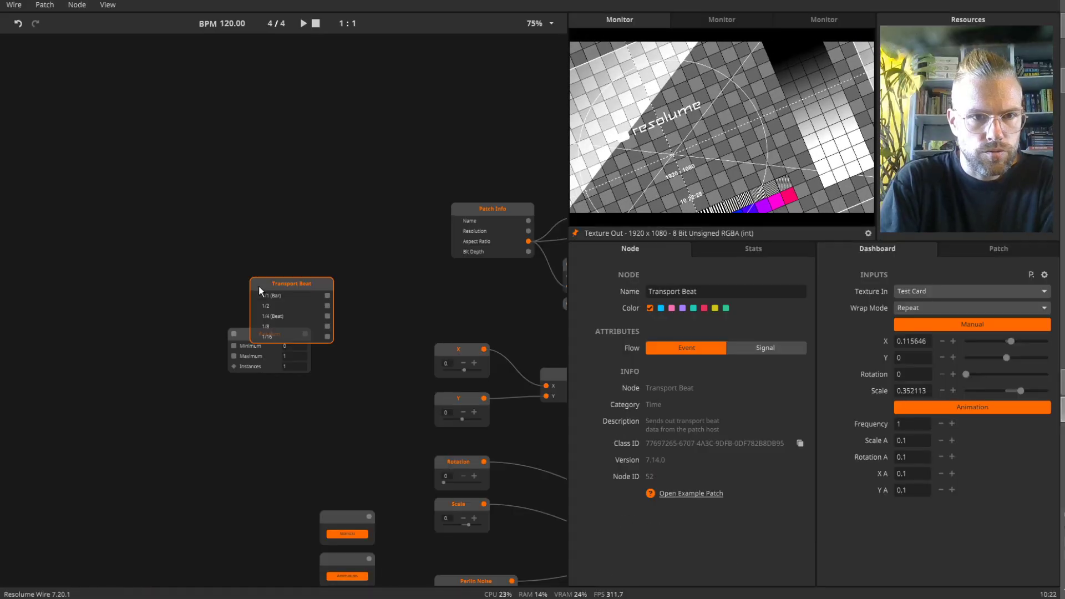
{"action": "left_click", "coordinate": [303, 24]}
{"action": "left_click_drag", "start_coordinate": [293, 278], "coordinate": [169, 229]}
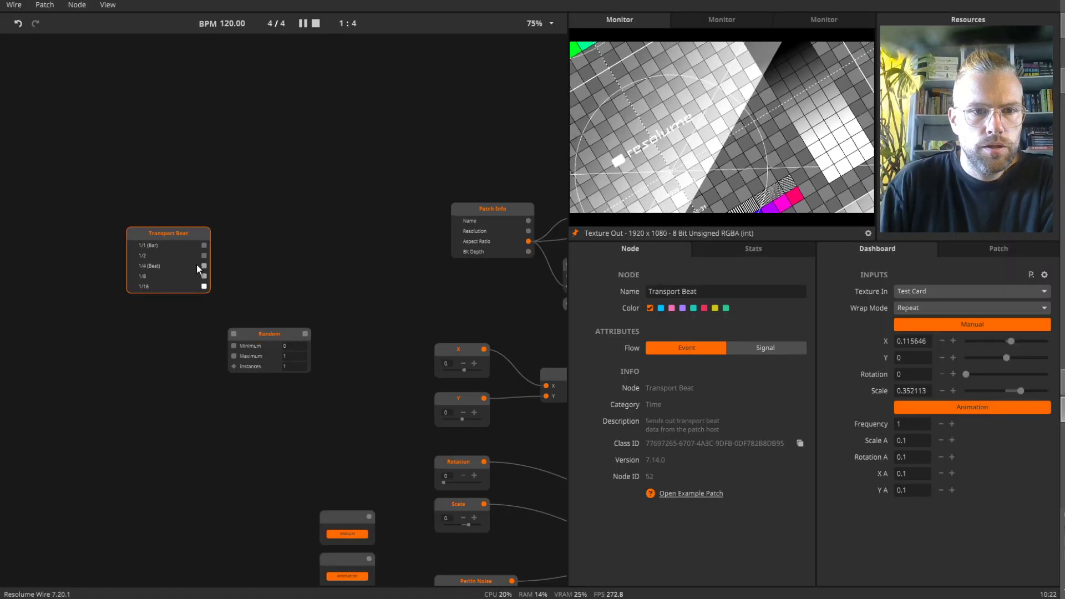
- Connect Transport Beat's 1/8 output to Random's trigger input and move Random level with that output
{"action": "mouse_move", "coordinate": [207, 277]}
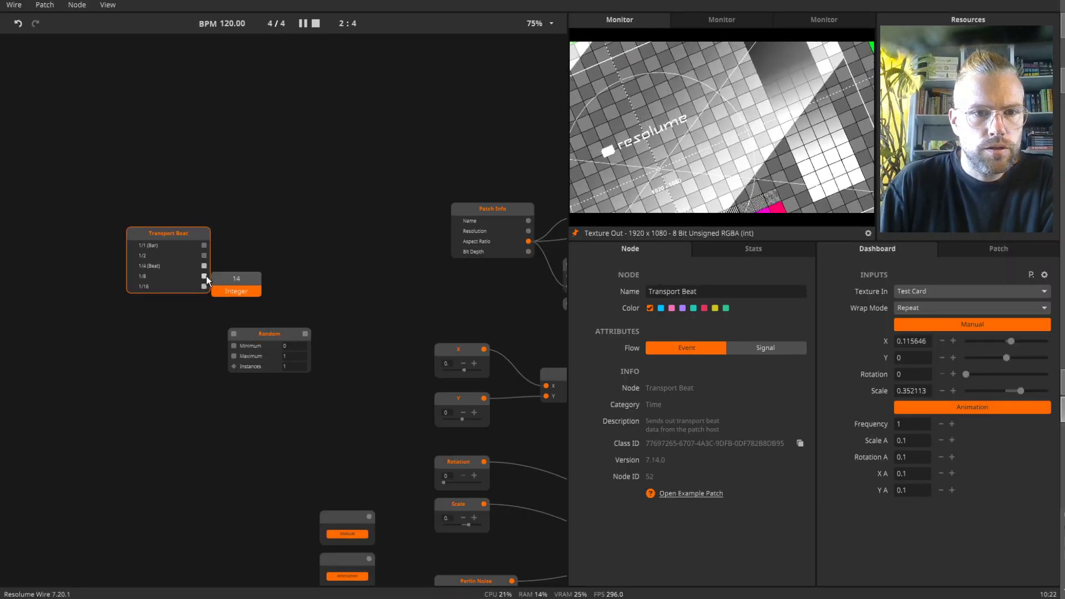
{"action": "left_click_drag", "start_coordinate": [204, 276], "coordinate": [234, 333]}
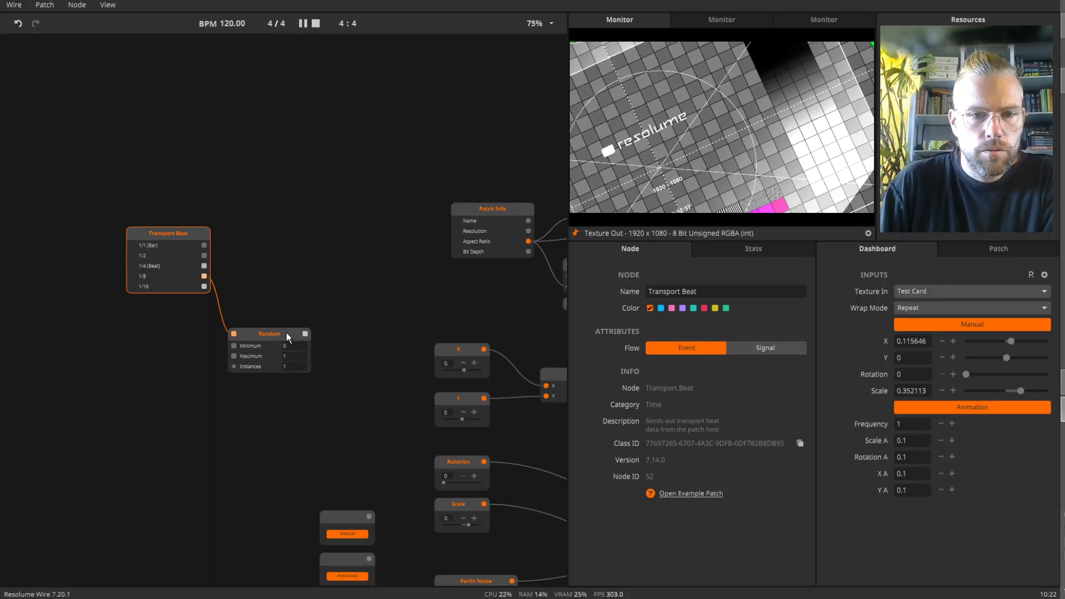
{"action": "left_click_drag", "start_coordinate": [286, 331], "coordinate": [307, 280]}
{"action": "mouse_move", "coordinate": [328, 279]}
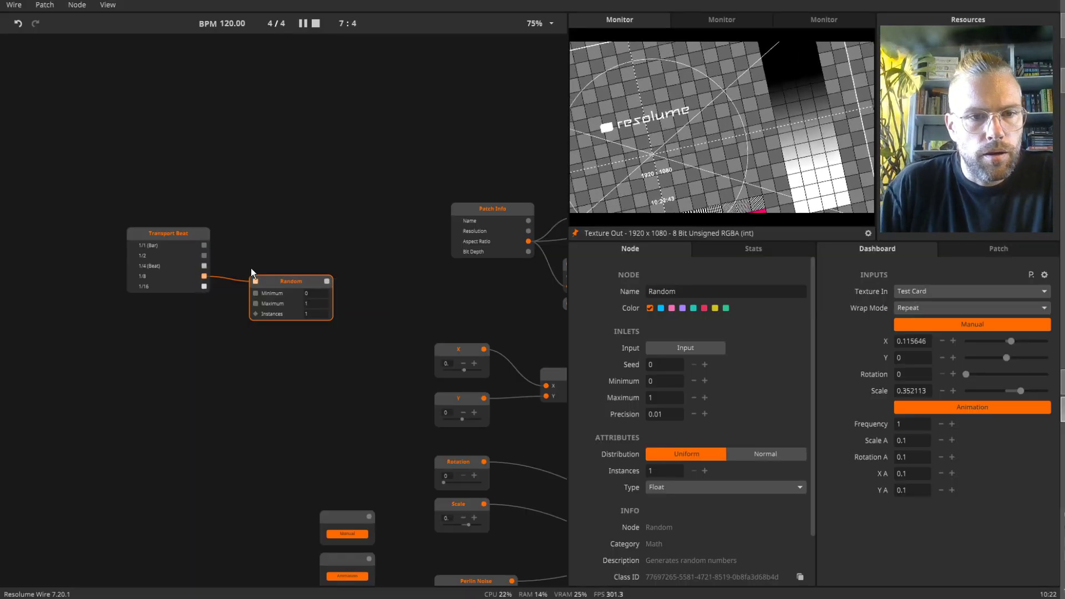
- Add a Switch node and place it above the Random node
{"action": "double_click", "coordinate": [264, 238]}
{"action": "type", "text": "swa"}
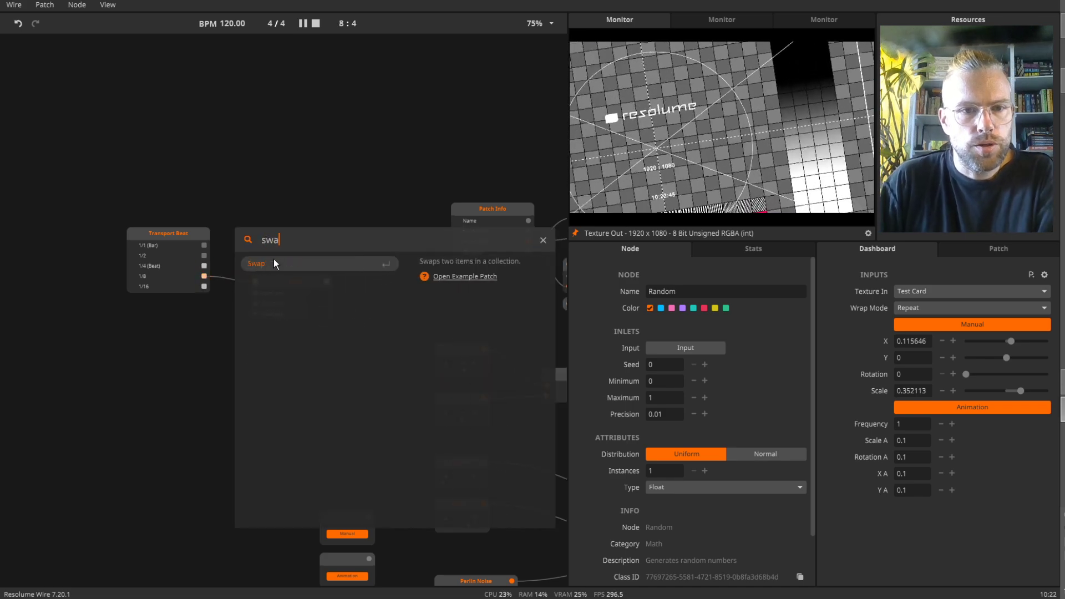
{"action": "key", "text": "BackSpace"}
{"action": "key", "text": "BackSpace"}
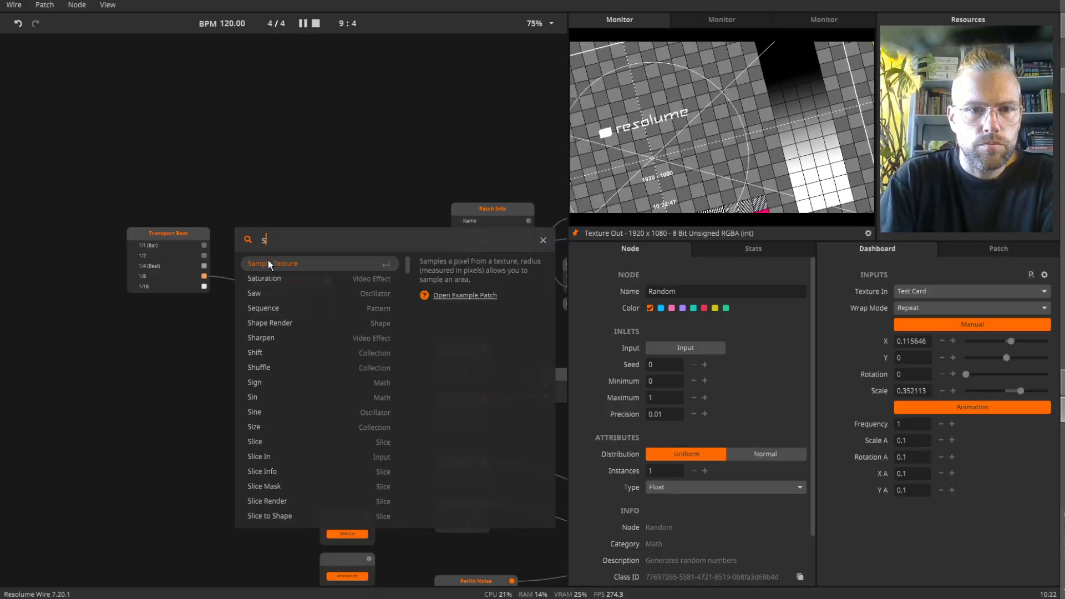
{"action": "type", "text": "w"}
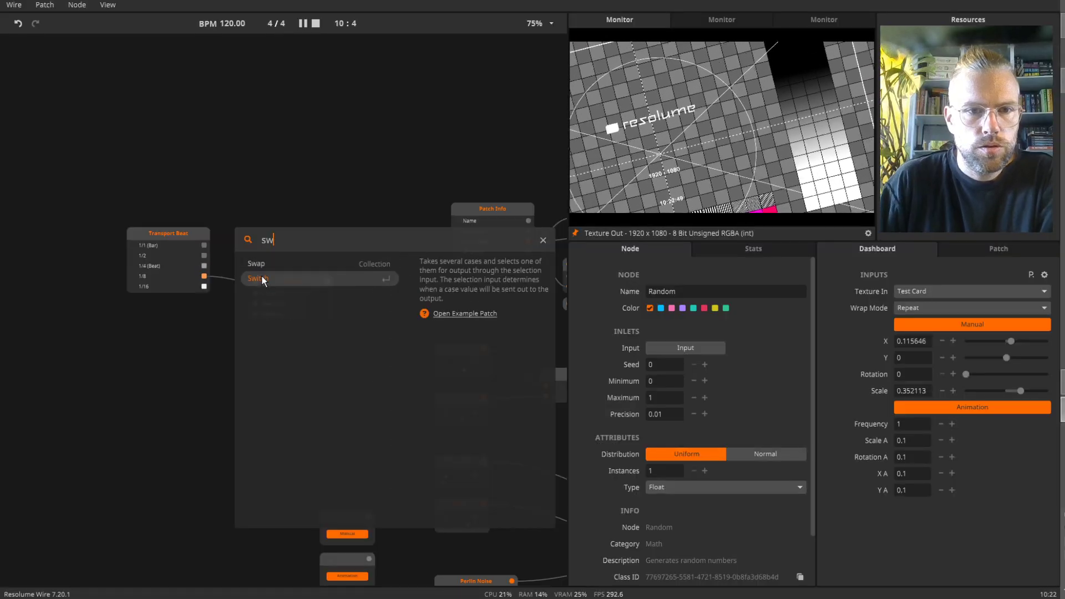
{"action": "left_click", "coordinate": [261, 279]}
{"action": "left_click_drag", "start_coordinate": [297, 256], "coordinate": [294, 151]}
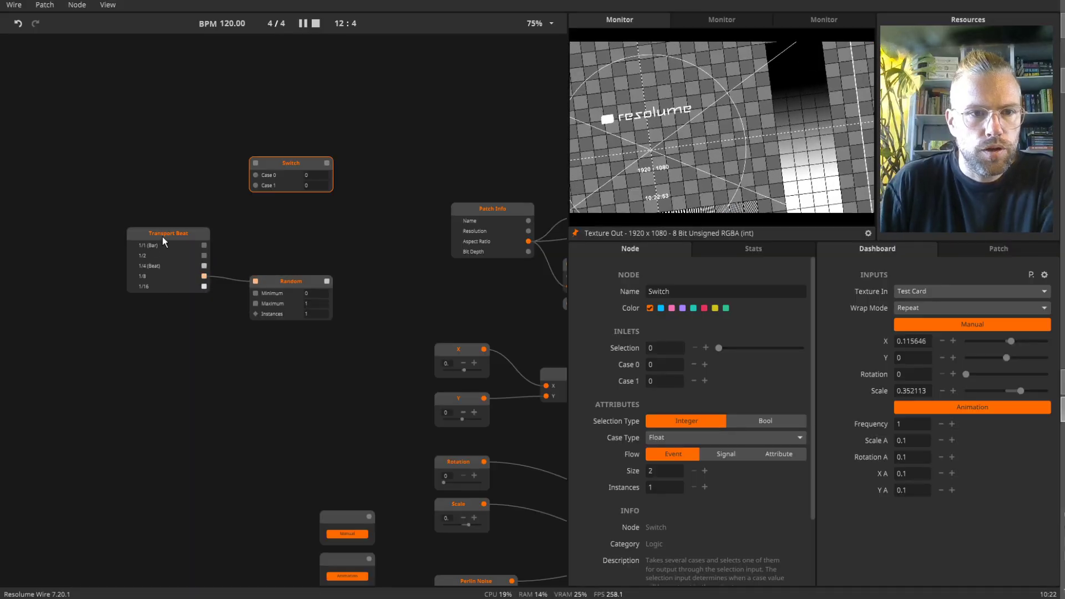
- Move Transport Beat up and farther from Random, and set the Switch node's size to 5
{"action": "left_click_drag", "start_coordinate": [162, 235], "coordinate": [100, 221]}
{"action": "left_click", "coordinate": [287, 159]}
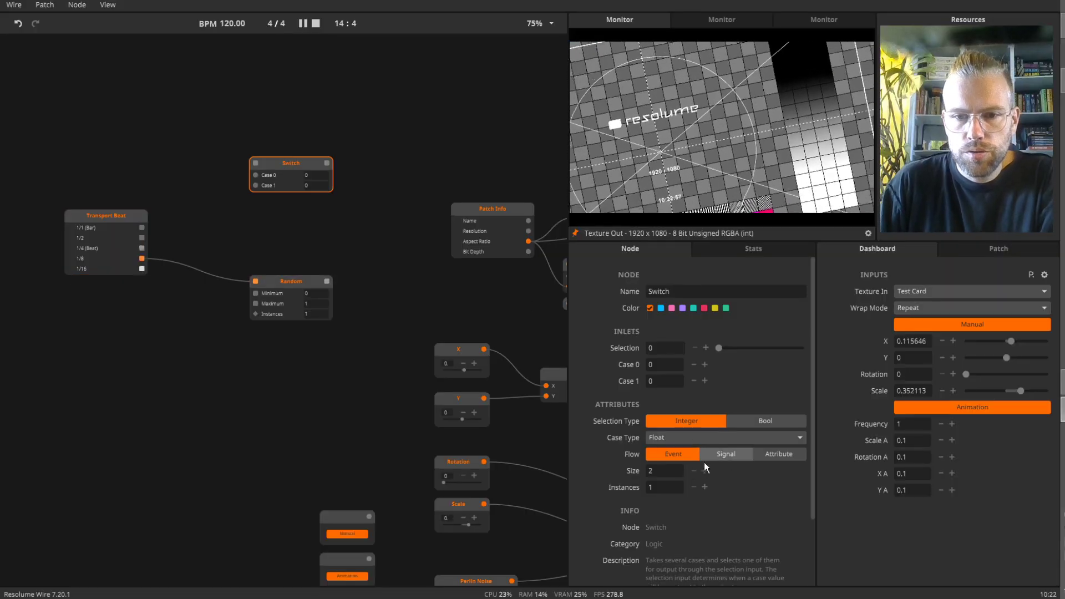
{"action": "left_click", "coordinate": [678, 468]}
{"action": "type", "text": "5"}
{"action": "key", "text": "Return"}
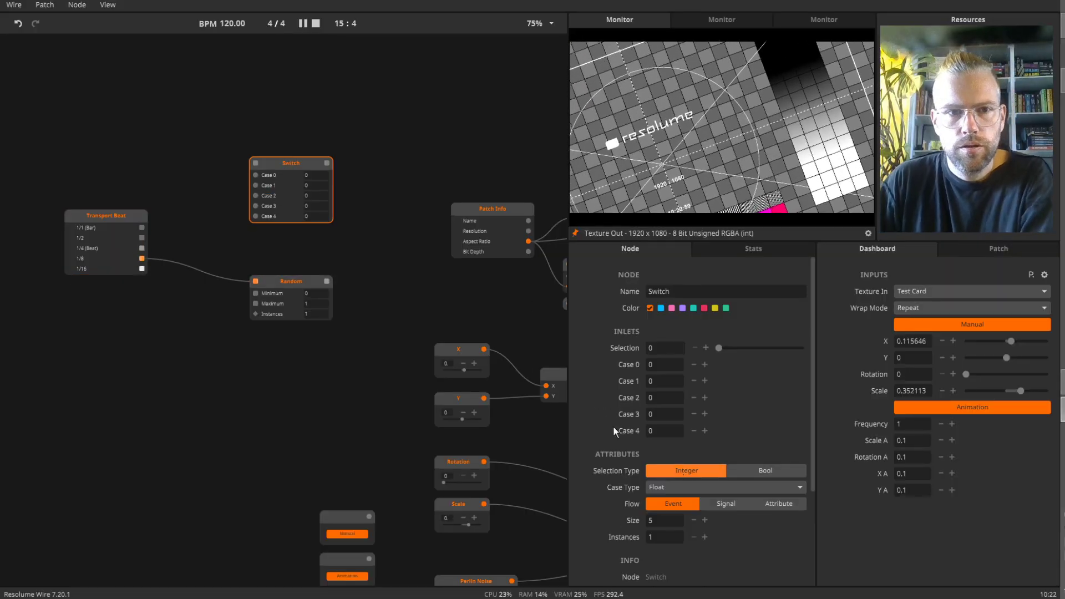
- Connect Transport Beat's 1/1 to 1/16 outputs in order to Switch Cases 0 to 4, and its 1/1 output to Random
{"action": "left_click_drag", "start_coordinate": [142, 228], "coordinate": [256, 175]}
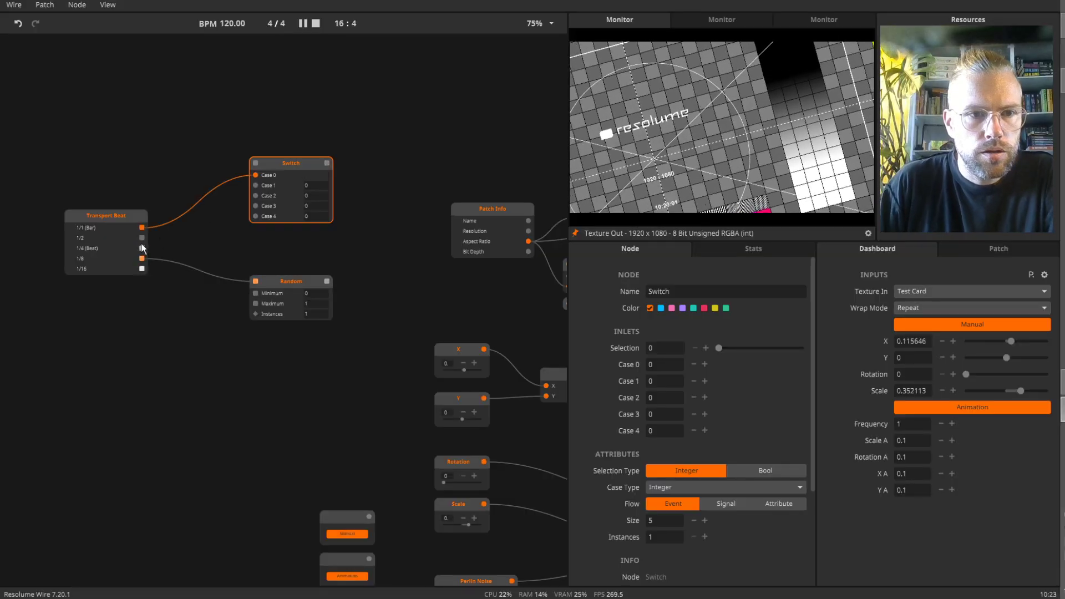
{"action": "left_click_drag", "start_coordinate": [142, 237], "coordinate": [255, 195]}
{"action": "left_click_drag", "start_coordinate": [142, 259], "coordinate": [255, 206]}
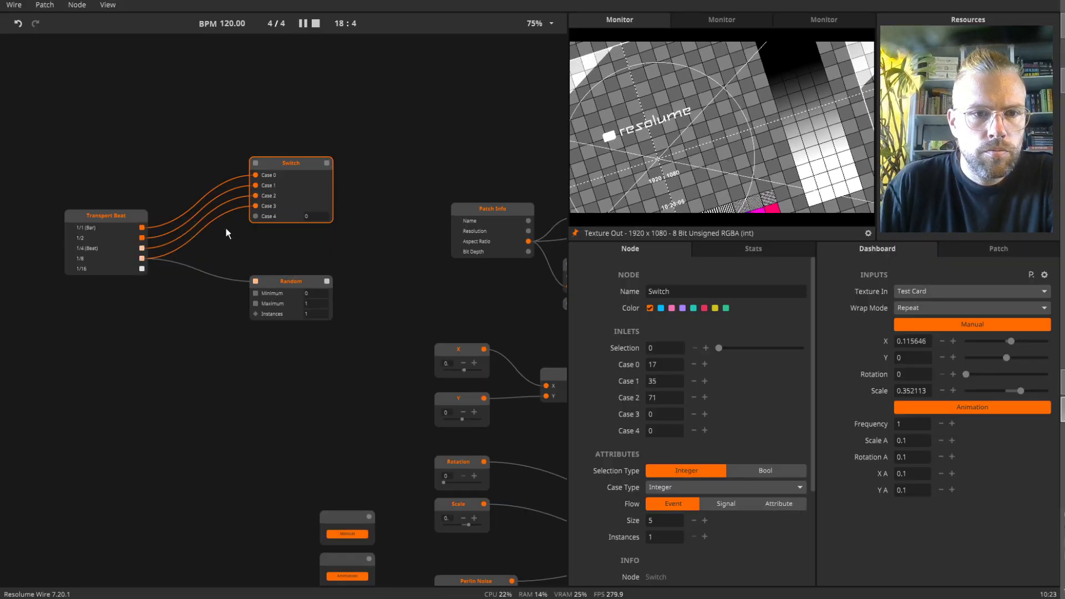
{"action": "left_click_drag", "start_coordinate": [142, 268], "coordinate": [256, 216]}
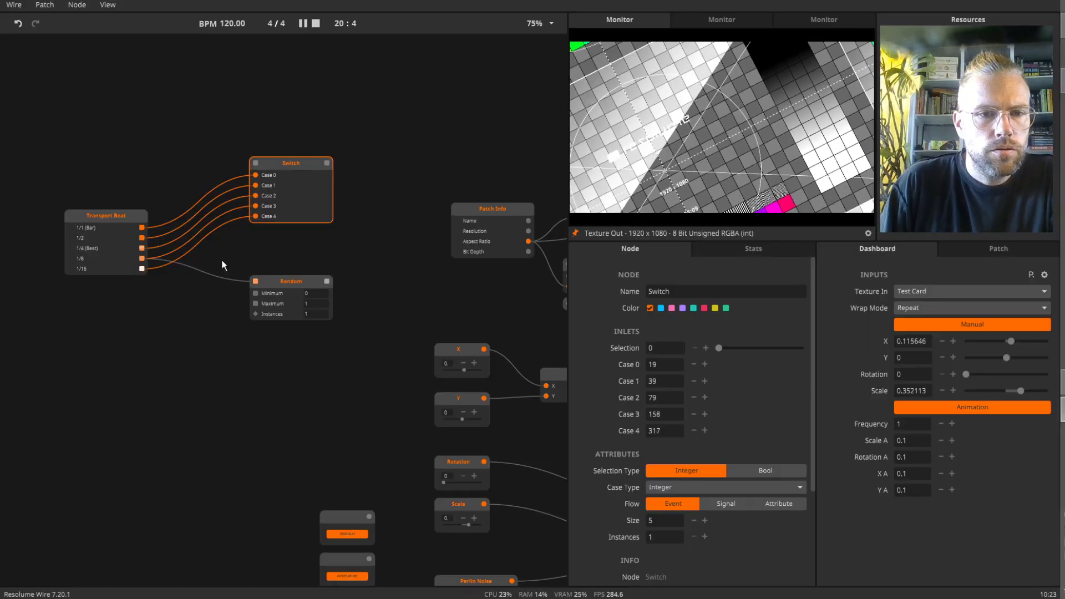
{"action": "left_click_drag", "start_coordinate": [142, 228], "coordinate": [293, 278]}
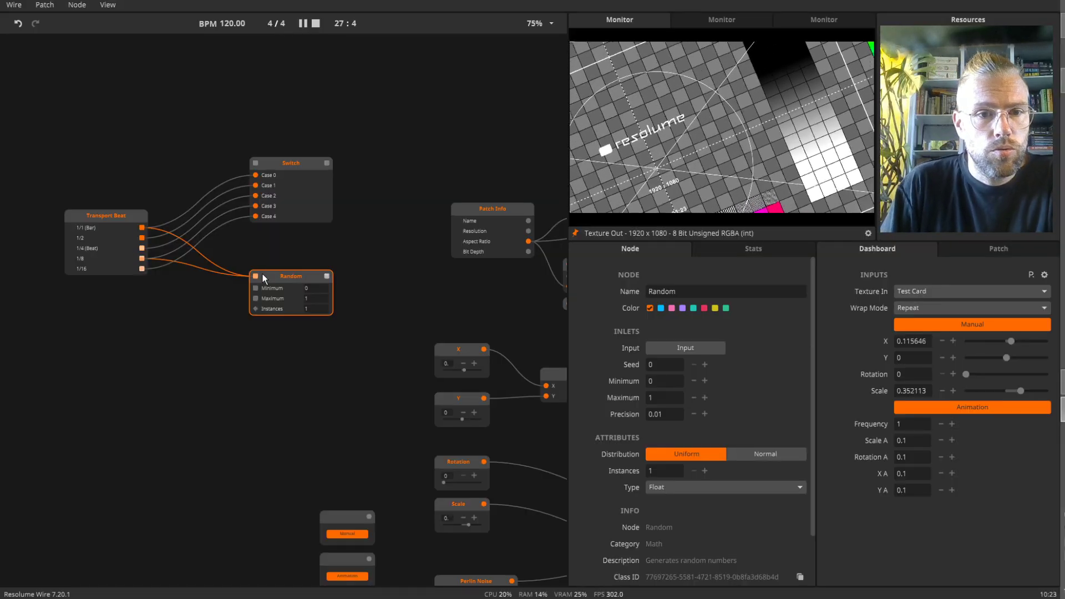
{"action": "mouse_move", "coordinate": [255, 275]}
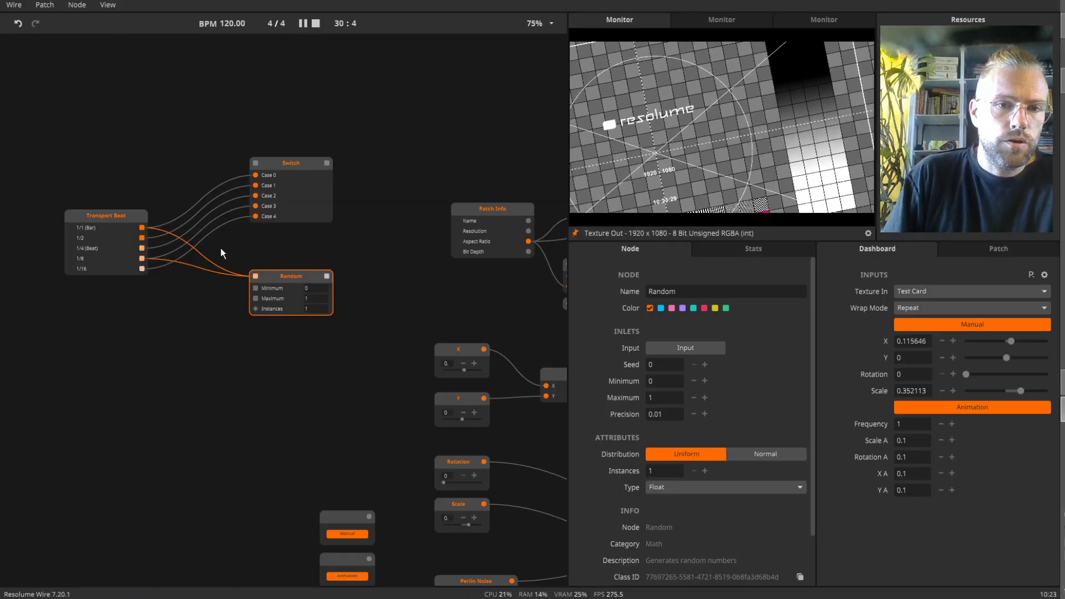
- Try the Switch node with case type Float and flow Signal, and shift the node slightly
{"action": "left_click", "coordinate": [287, 163]}
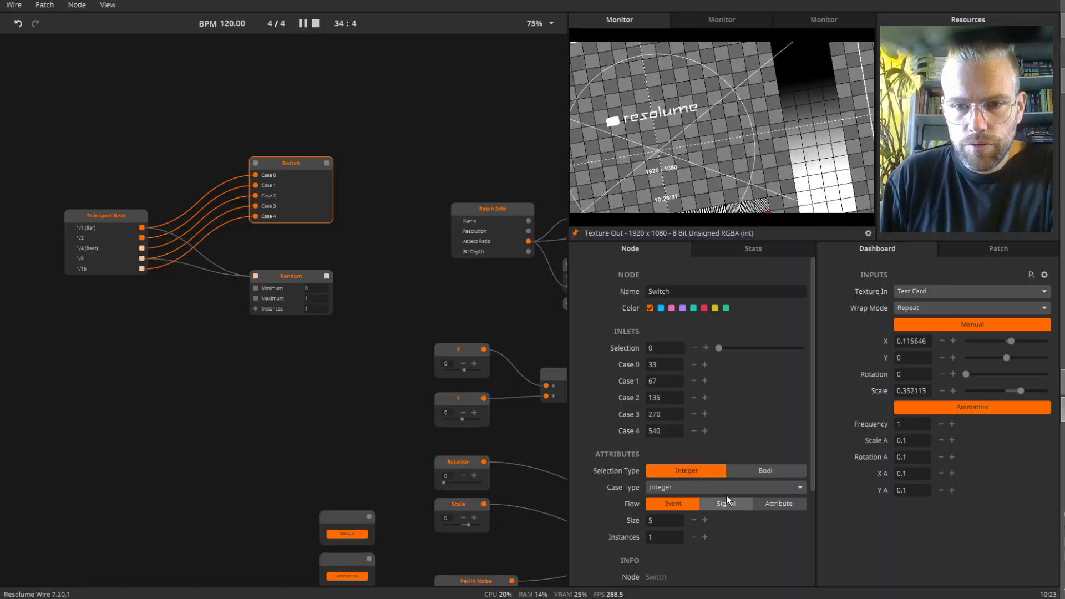
{"action": "left_click", "coordinate": [708, 487]}
{"action": "left_click", "coordinate": [673, 239]}
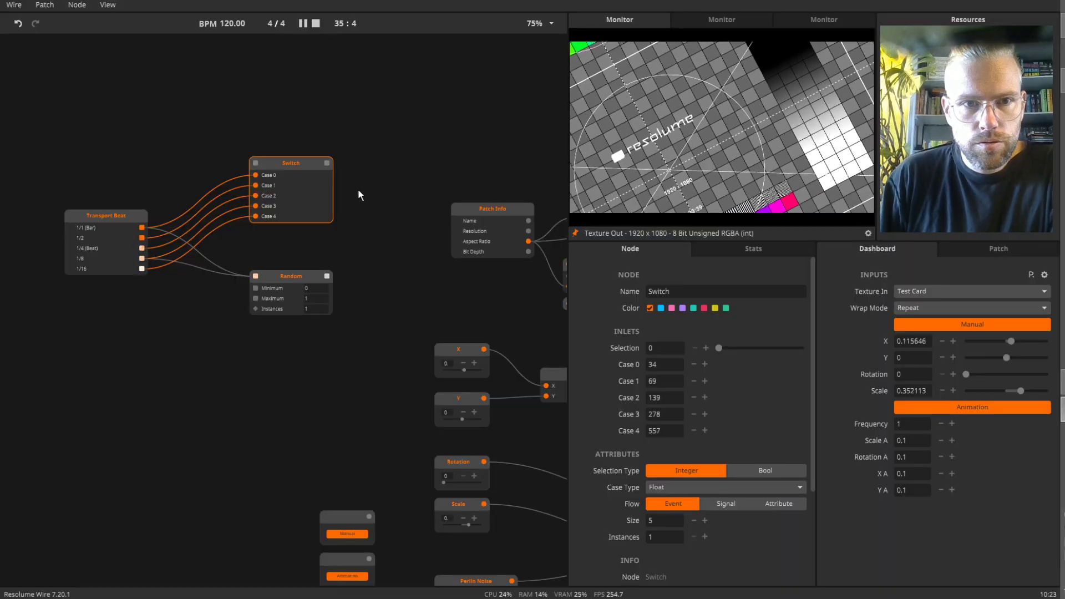
{"action": "mouse_move", "coordinate": [327, 162]}
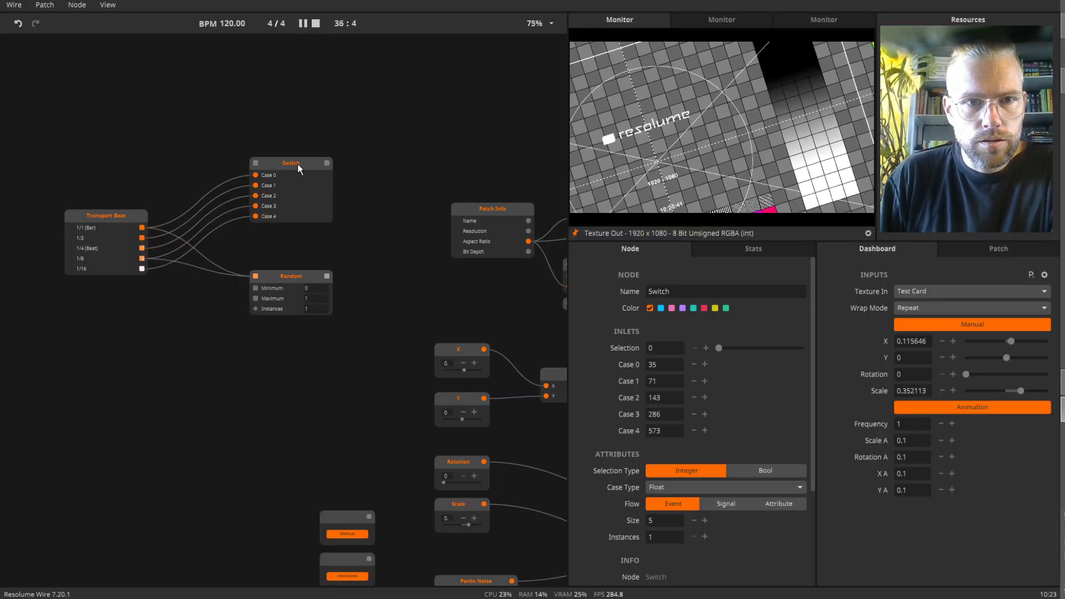
{"action": "left_click_drag", "start_coordinate": [297, 164], "coordinate": [305, 165]}
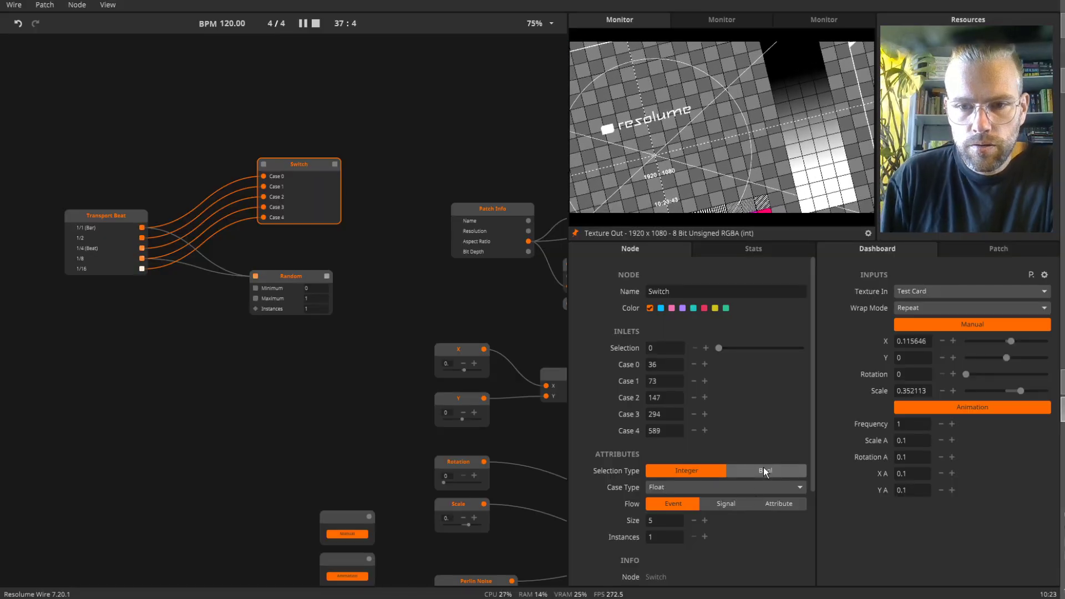
{"action": "left_click", "coordinate": [733, 505]}
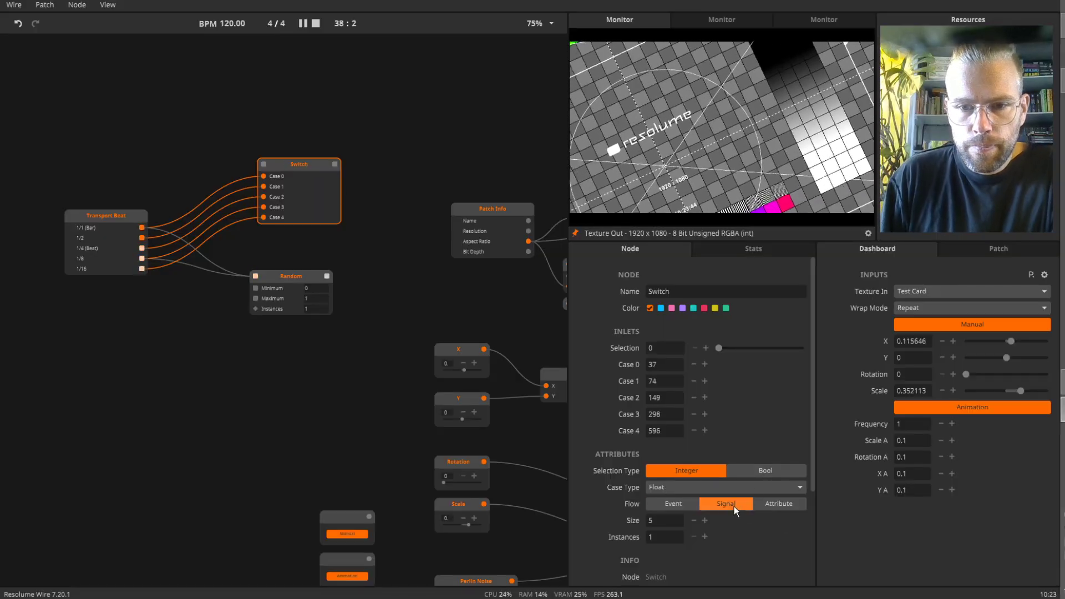
{"action": "left_click", "coordinate": [648, 501]}
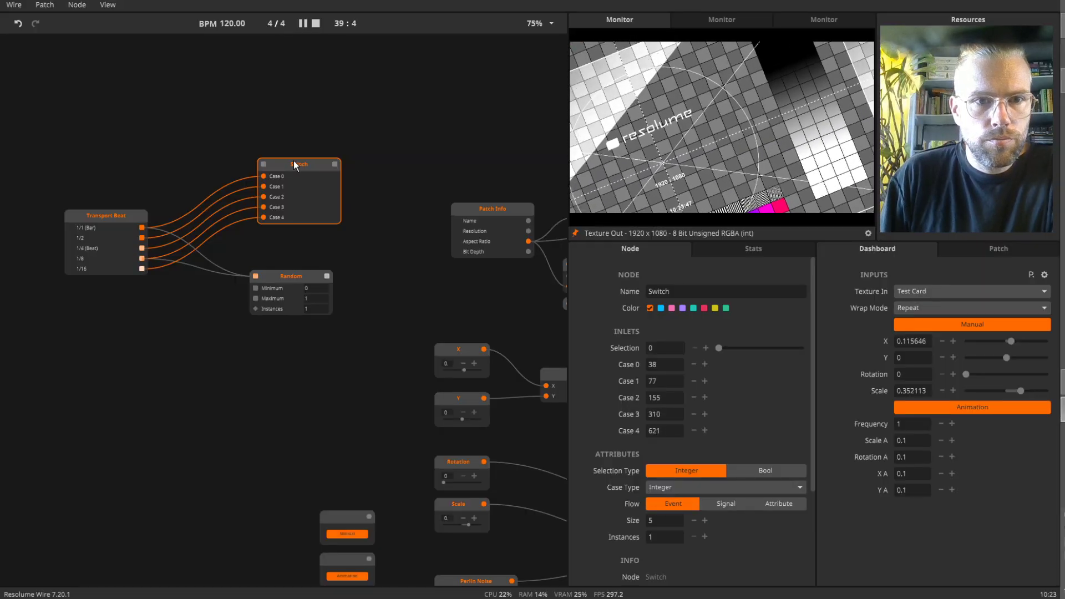
{"action": "left_click_drag", "start_coordinate": [294, 161], "coordinate": [286, 162]}
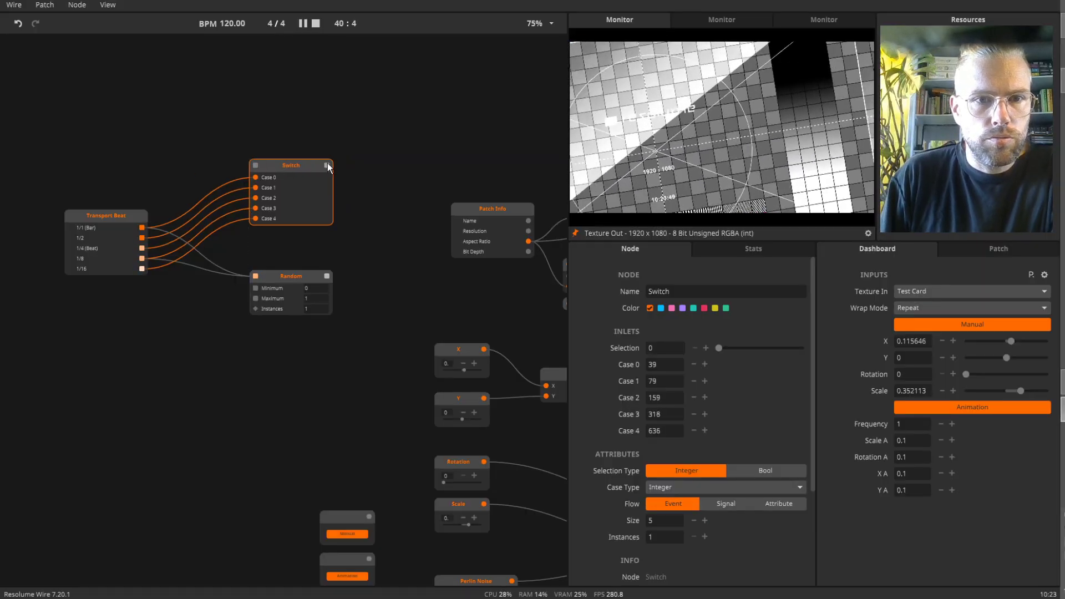
- Set Transport Beat's flow to Signal and select the Switch node to check its inlets
{"action": "left_click", "coordinate": [117, 214]}
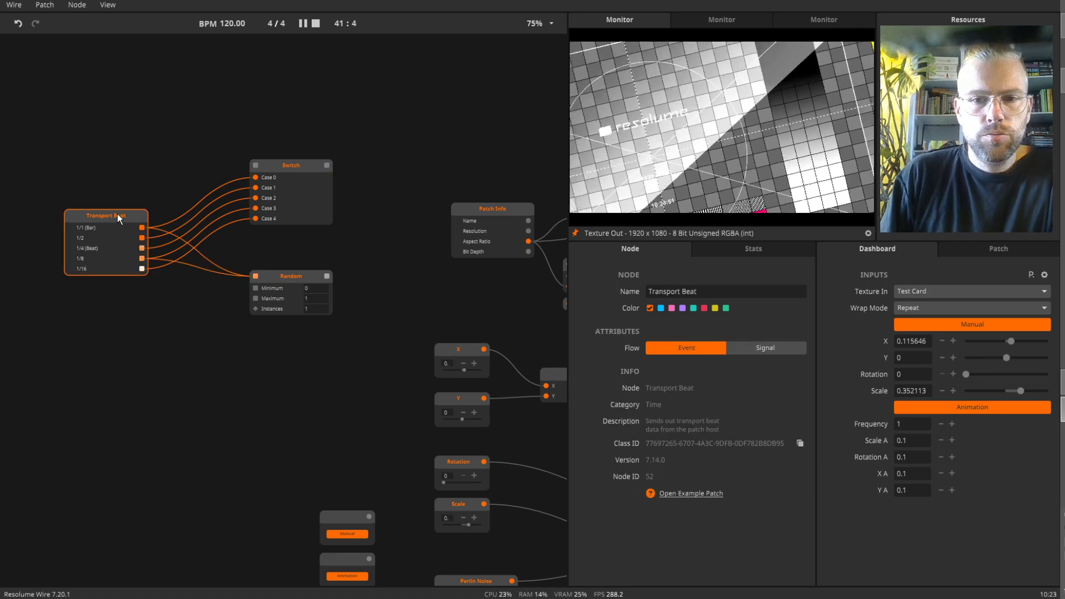
{"action": "left_click", "coordinate": [760, 348]}
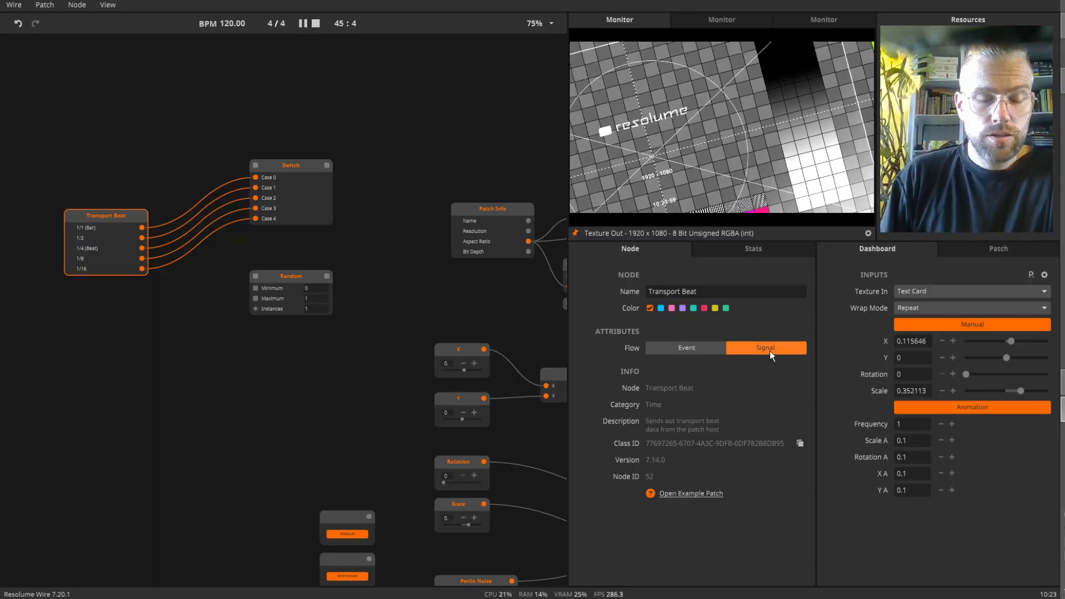
{"action": "left_click", "coordinate": [287, 173]}
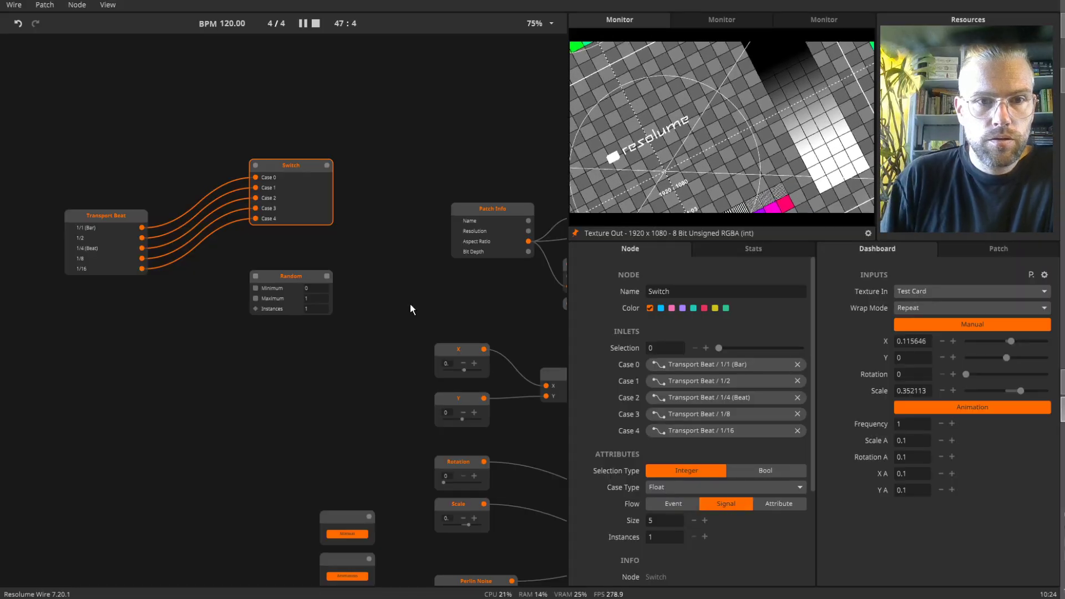
- Create an input node for the Switch's Selection inlet and place it above Transport Beat
{"action": "right_click", "coordinate": [256, 165]}
{"action": "left_click", "coordinate": [287, 186]}
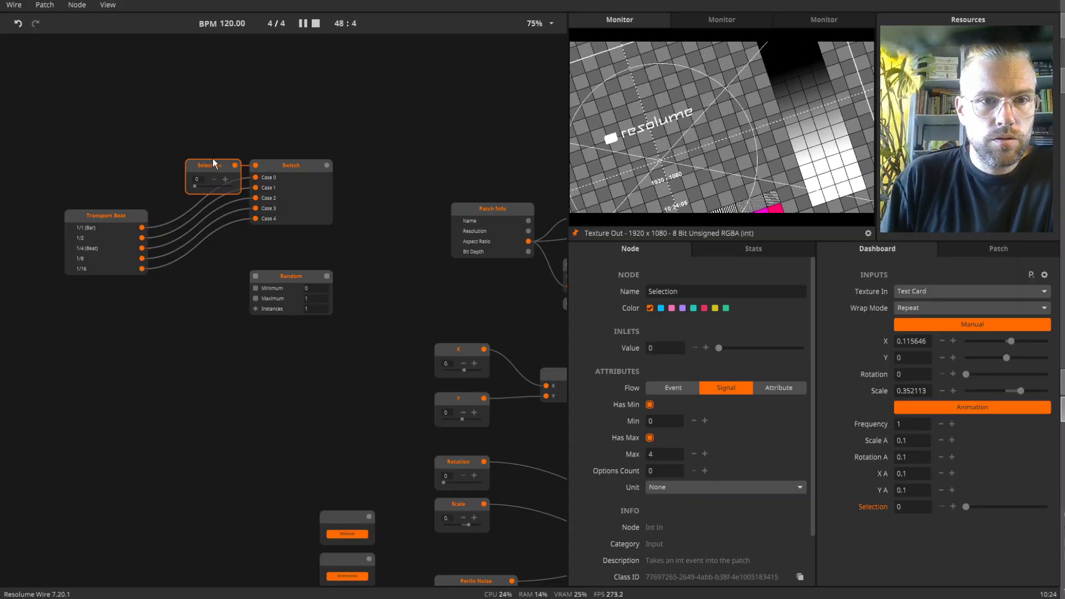
{"action": "left_click_drag", "start_coordinate": [212, 158], "coordinate": [72, 144]}
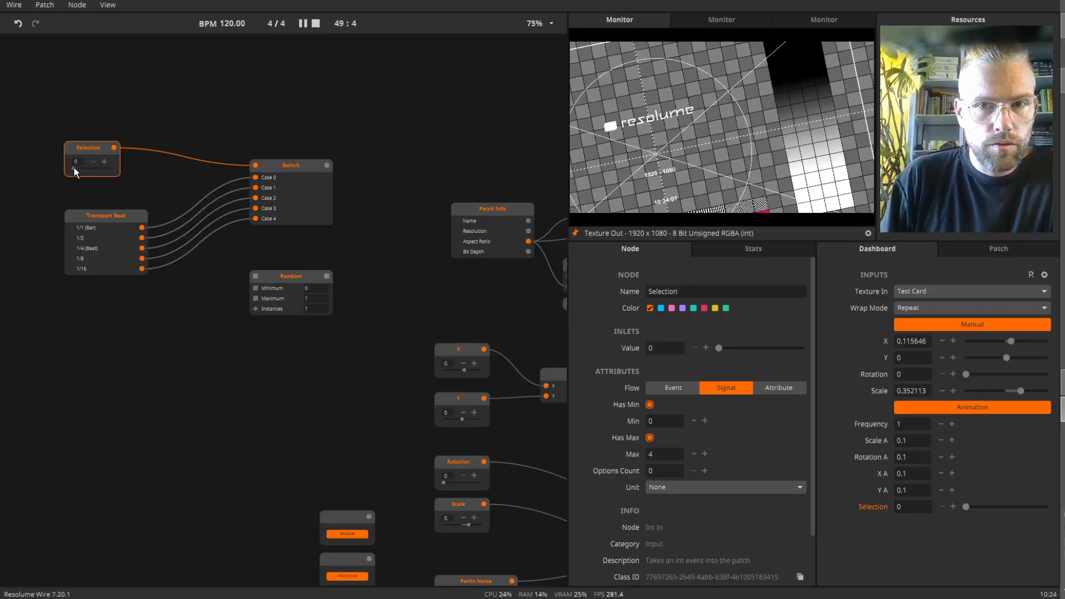
{"action": "mouse_move", "coordinate": [74, 167]}
{"action": "left_mouse_down"}
{"action": "mouse_move", "coordinate": [85, 166]}
{"action": "mouse_move", "coordinate": [73, 168]}
{"action": "left_mouse_up"}
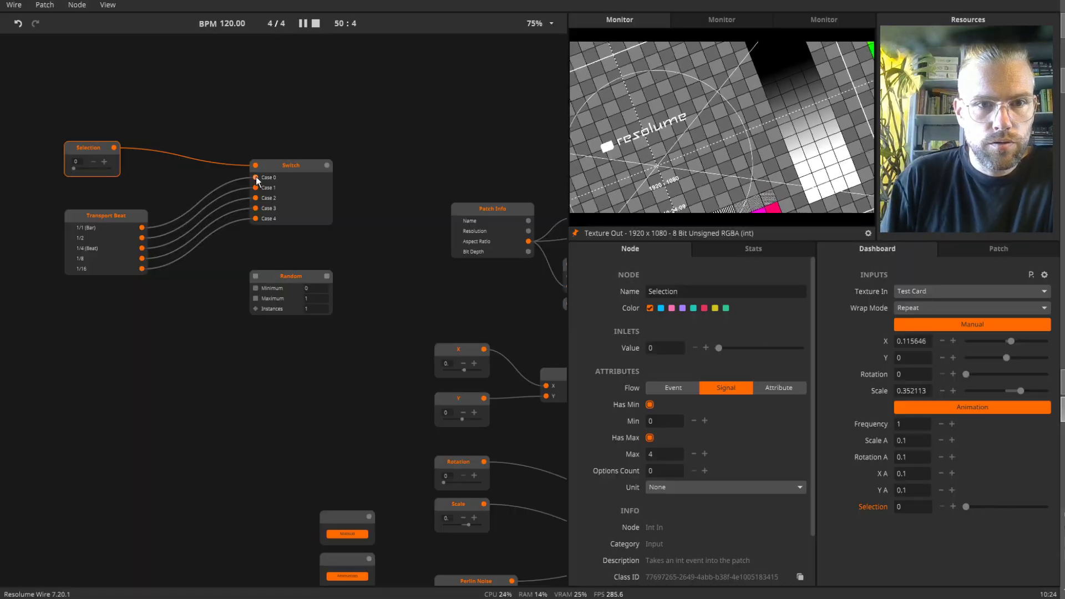
- Lower the Random node and attach a Divide node to the Switch's output just above it
{"action": "left_click_drag", "start_coordinate": [283, 279], "coordinate": [284, 292]}
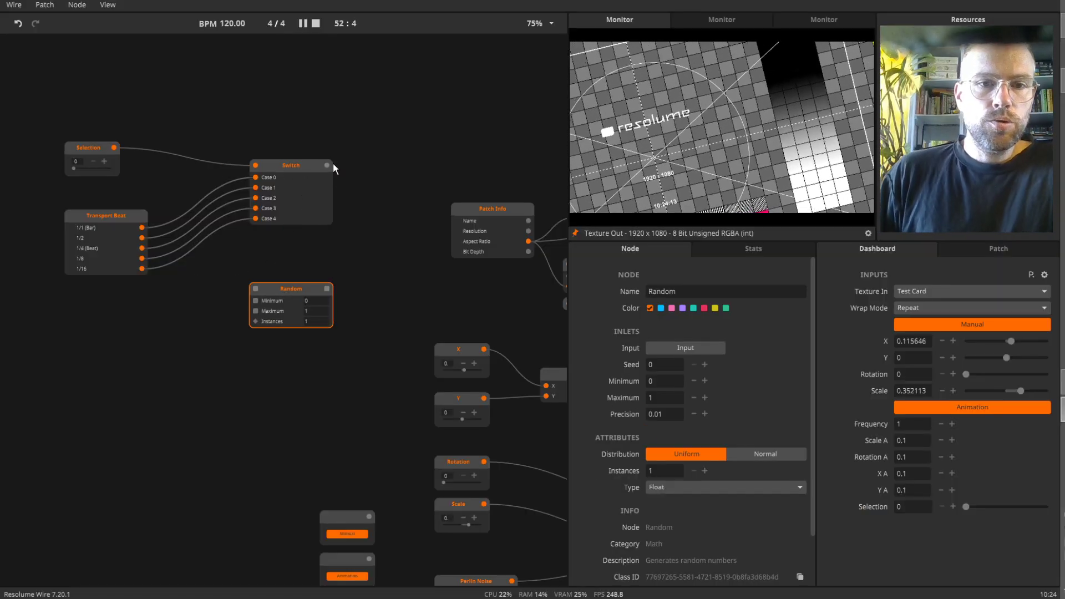
{"action": "left_click_drag", "start_coordinate": [329, 164], "coordinate": [266, 244]}
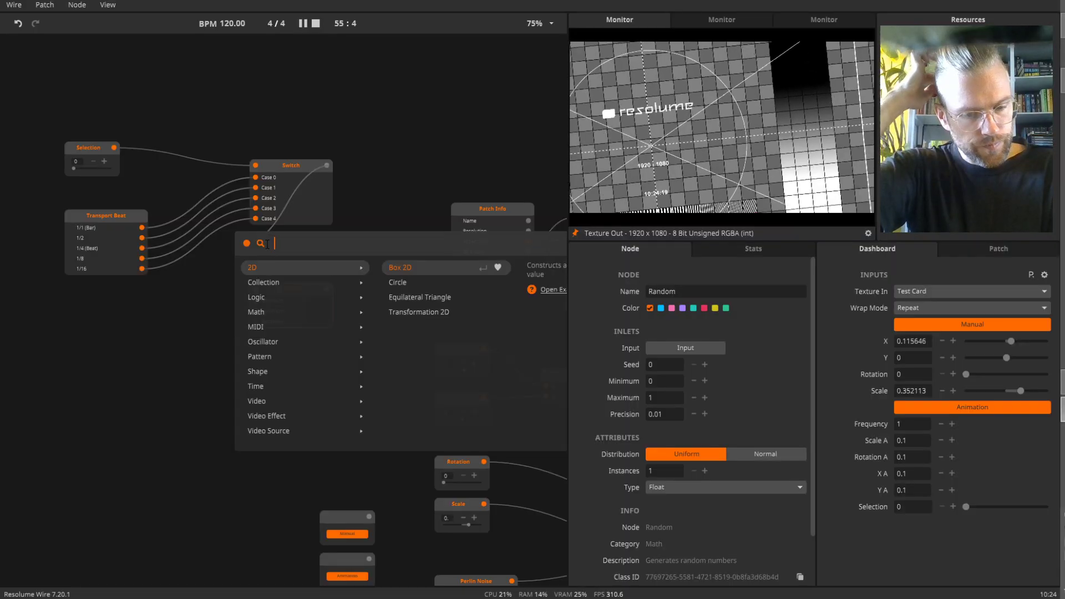
{"action": "type", "text": "div"}
{"action": "key", "text": "Return"}
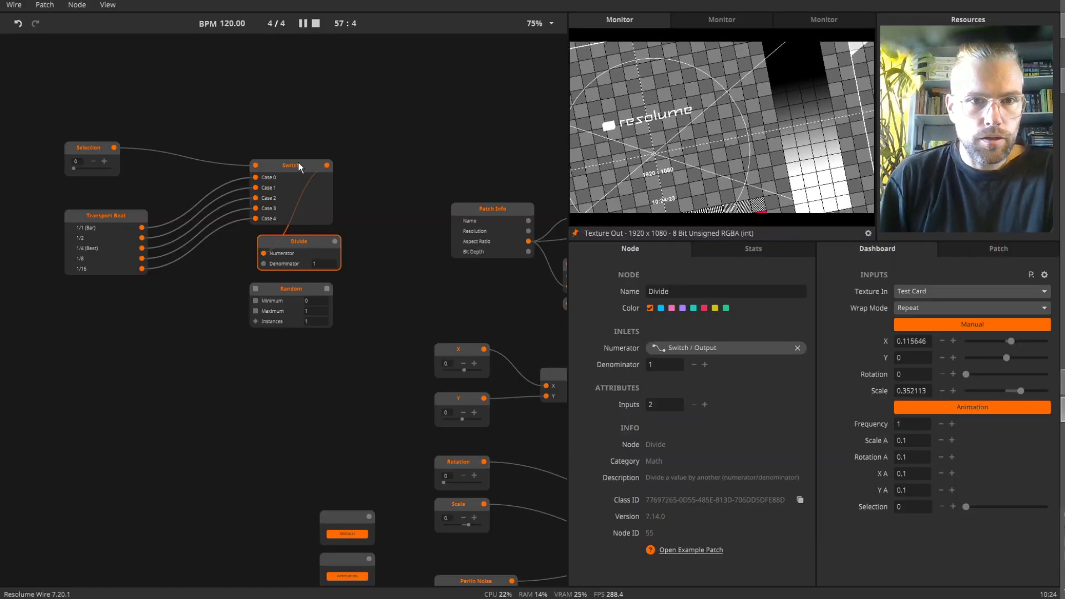
- Move the Switch node up and attach a Floor node to its output, directly beneath it
{"action": "left_click_drag", "start_coordinate": [297, 165], "coordinate": [272, 197]}
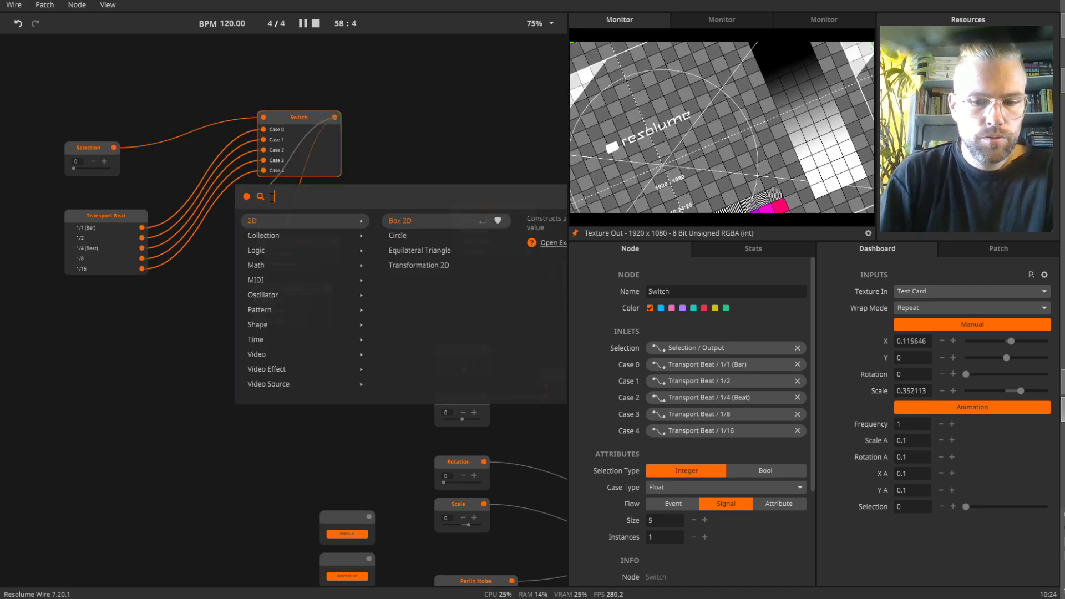
{"action": "type", "text": "fl"}
{"action": "key", "text": "Down"}
{"action": "key", "text": "Down"}
{"action": "key", "text": "Down"}
{"action": "key", "text": "Down"}
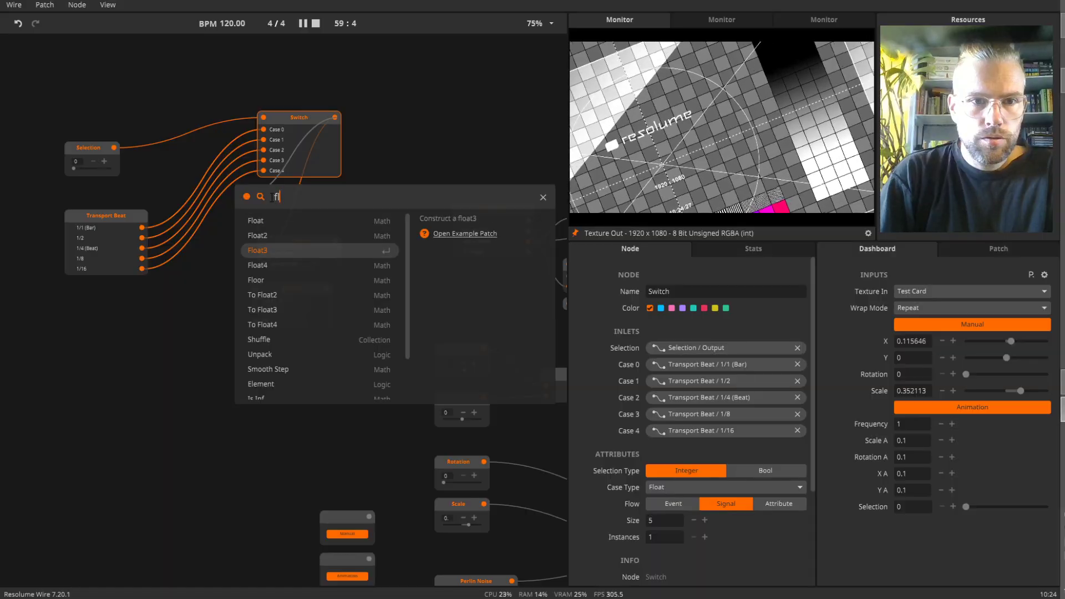
{"action": "key", "text": "Return"}
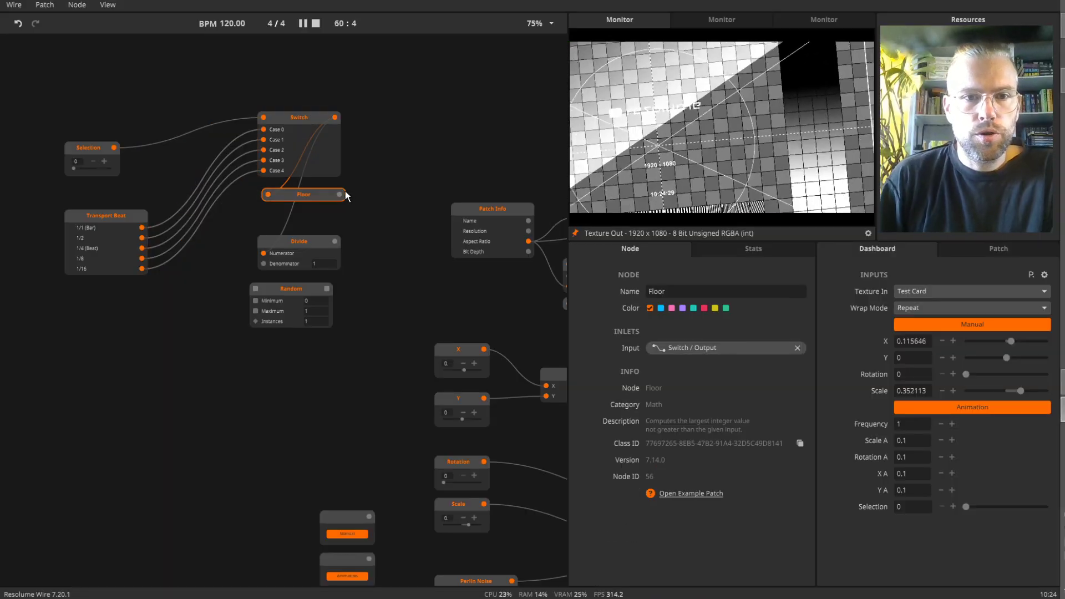
{"action": "mouse_move", "coordinate": [340, 195]}
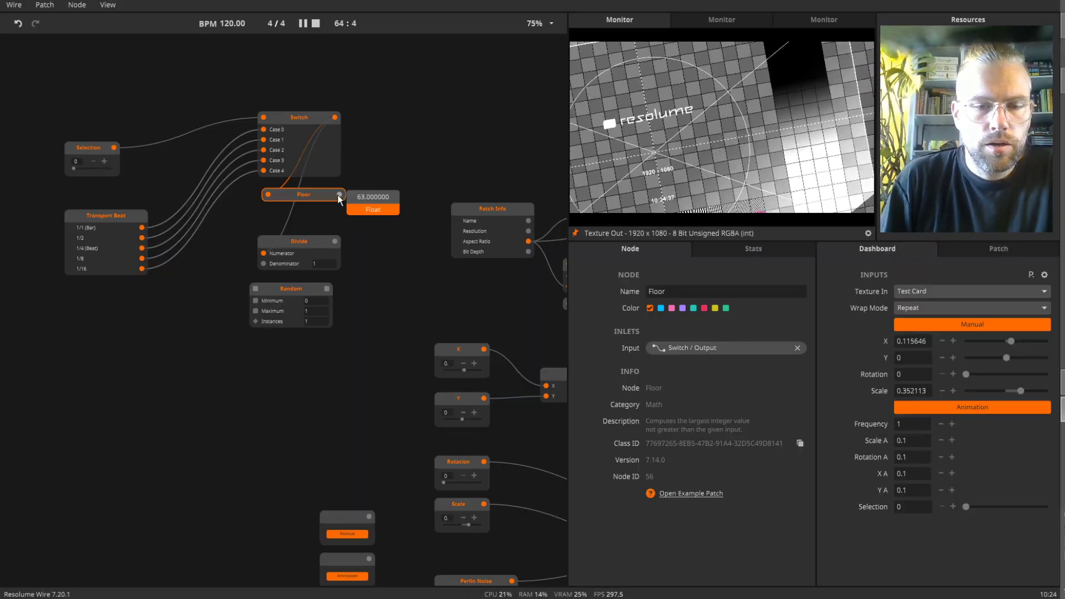
- Try Floor's output as the Divide node's denominator with Divide placed beneath Floor, and delete Divide
{"action": "left_click_drag", "start_coordinate": [267, 264], "coordinate": [307, 222]}
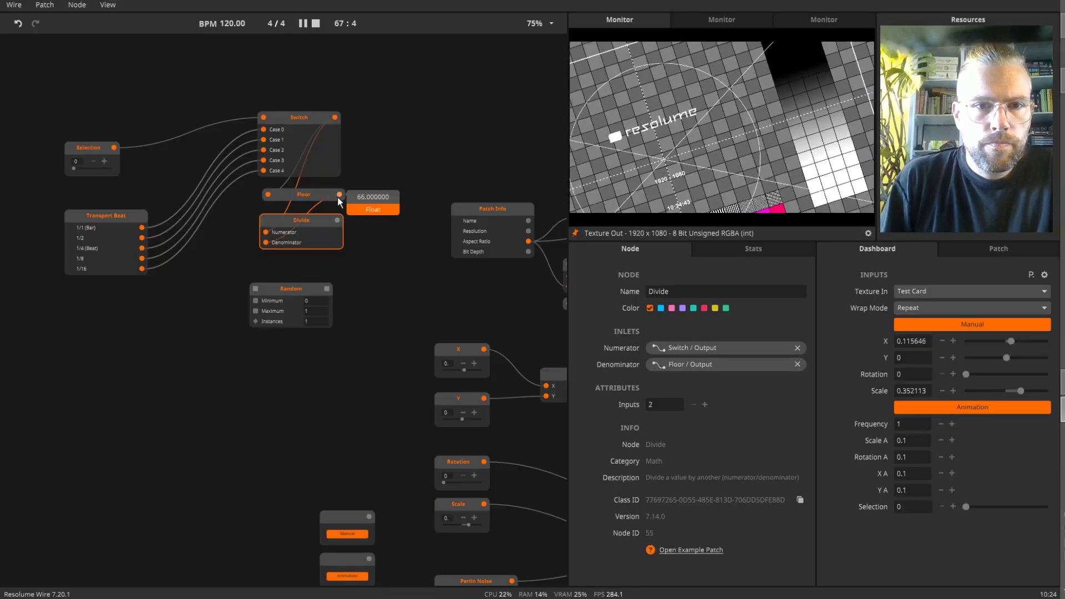
{"action": "key", "text": "Delete"}
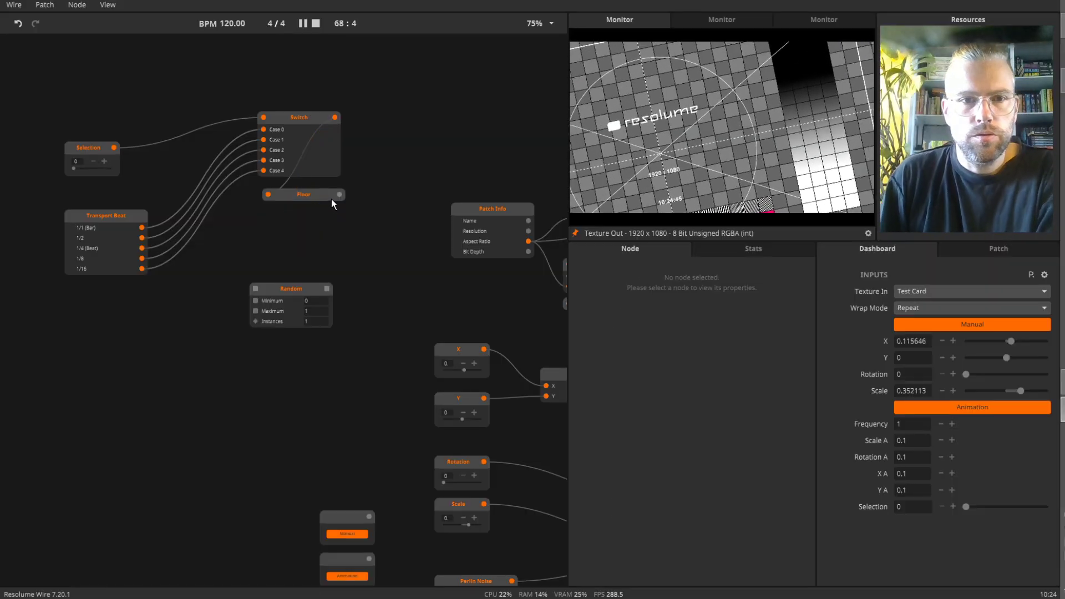
- Attach an On Change node to Floor's output and align it beneath Floor
{"action": "double_click", "coordinate": [279, 215]}
{"action": "type", "text": "on"}
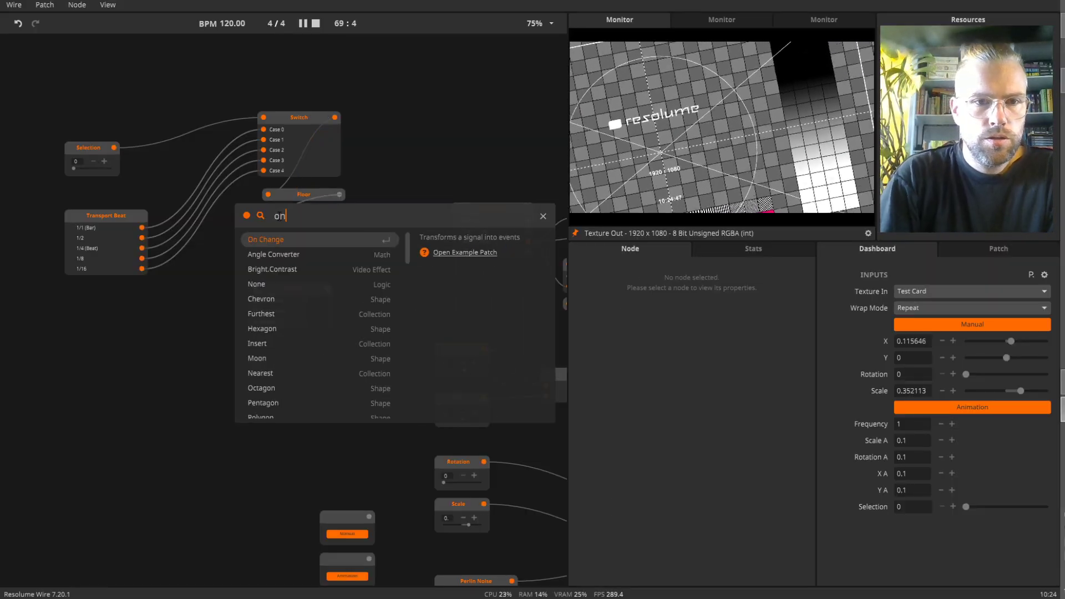
{"action": "key", "text": "Return"}
{"action": "left_click_drag", "start_coordinate": [277, 215], "coordinate": [311, 212]}
{"action": "mouse_move", "coordinate": [344, 198]}
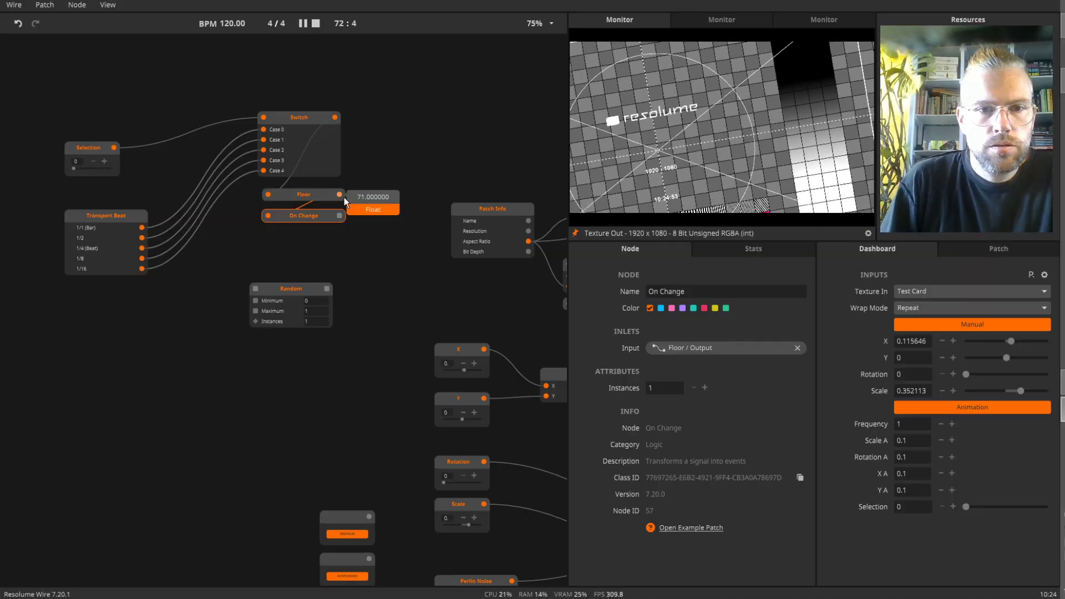
- Connect On Change's output to Random's trigger input and place Random beneath On Change
{"action": "mouse_move", "coordinate": [341, 218]}
{"action": "left_click_drag", "start_coordinate": [341, 218], "coordinate": [295, 247]}
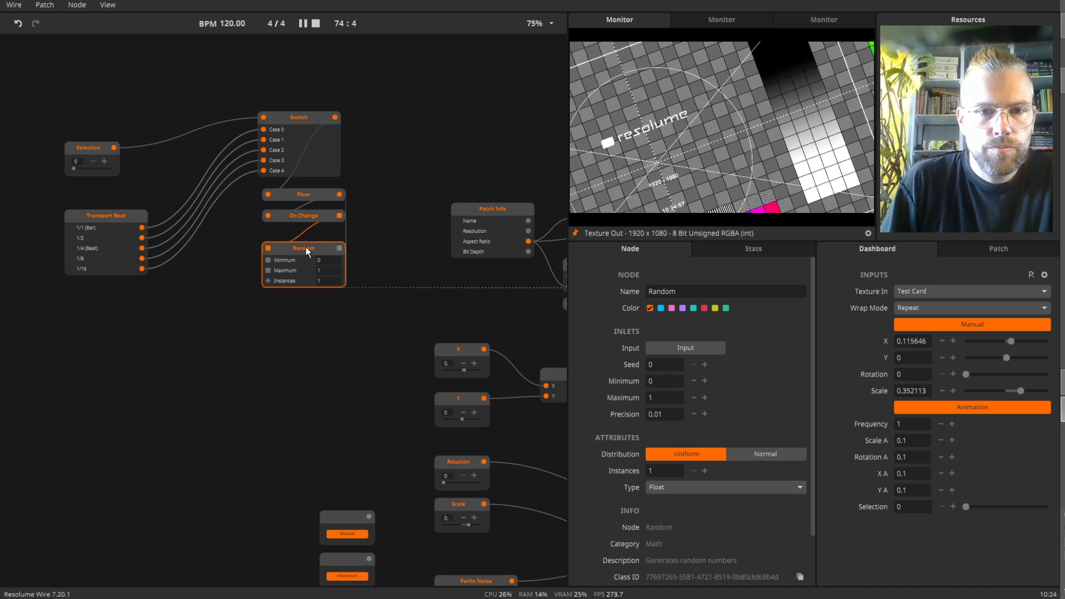
- Test the Selection input at 4, set it to 3, and check Random's output
{"action": "mouse_move", "coordinate": [339, 250]}
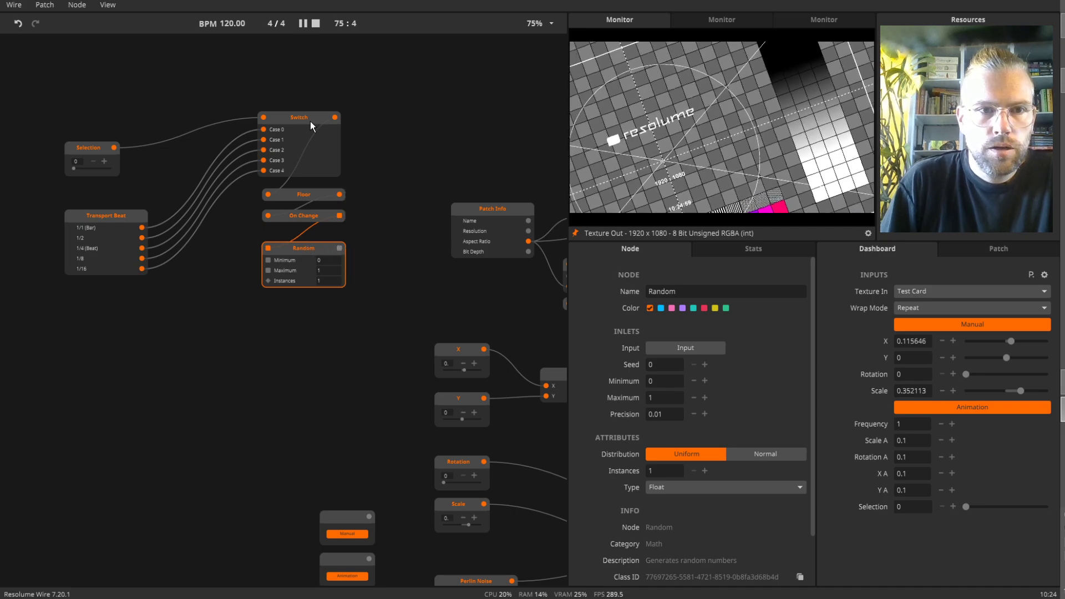
{"action": "left_click_drag", "start_coordinate": [79, 170], "coordinate": [116, 168]}
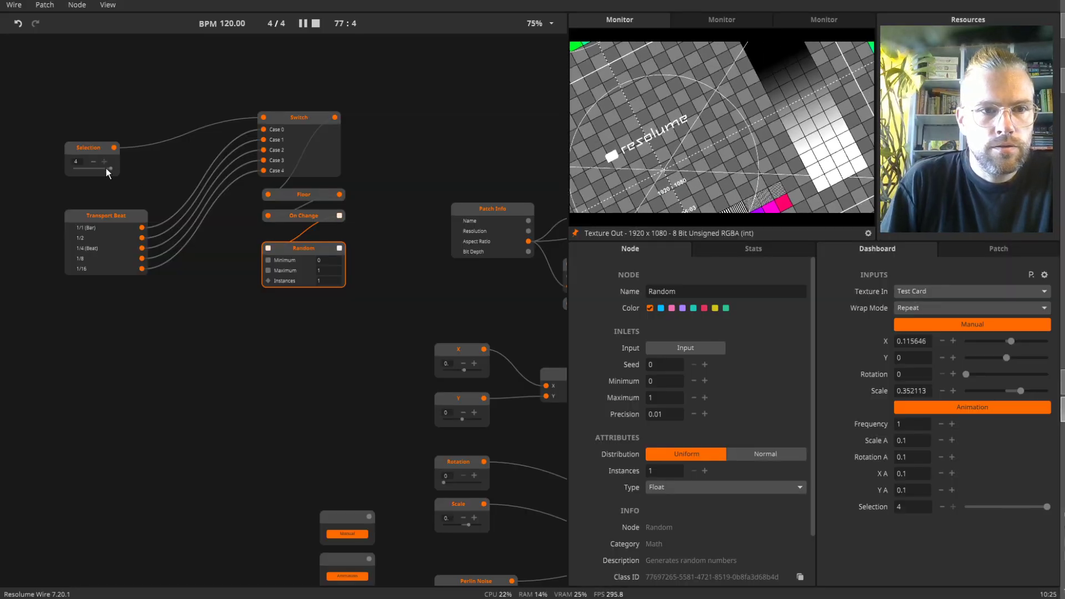
{"action": "left_click_drag", "start_coordinate": [106, 168], "coordinate": [101, 168]}
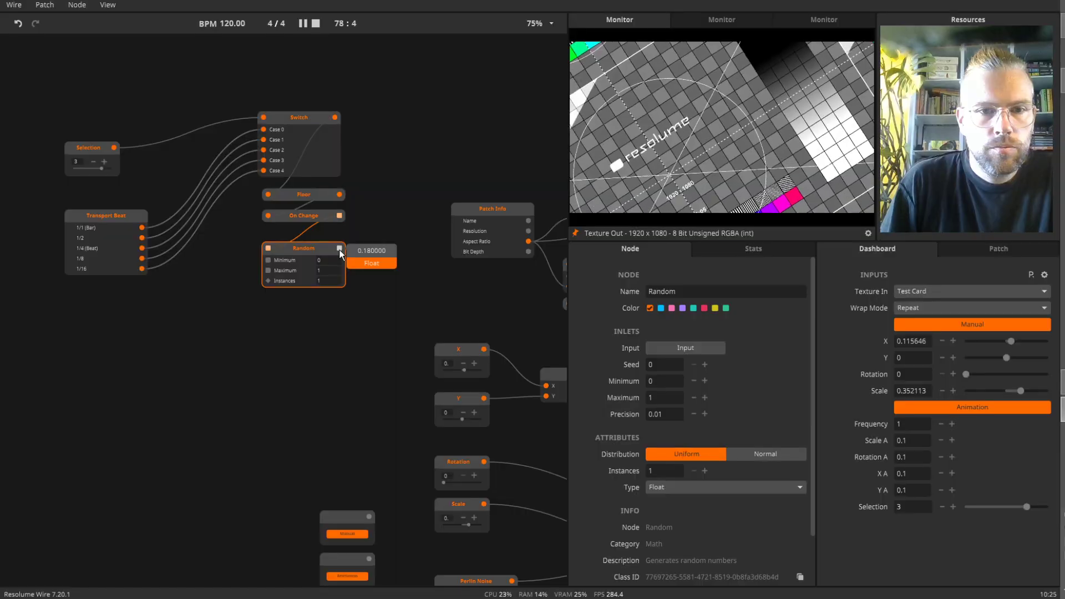
- Set the Selection input's options count to 5
{"action": "left_click", "coordinate": [87, 152]}
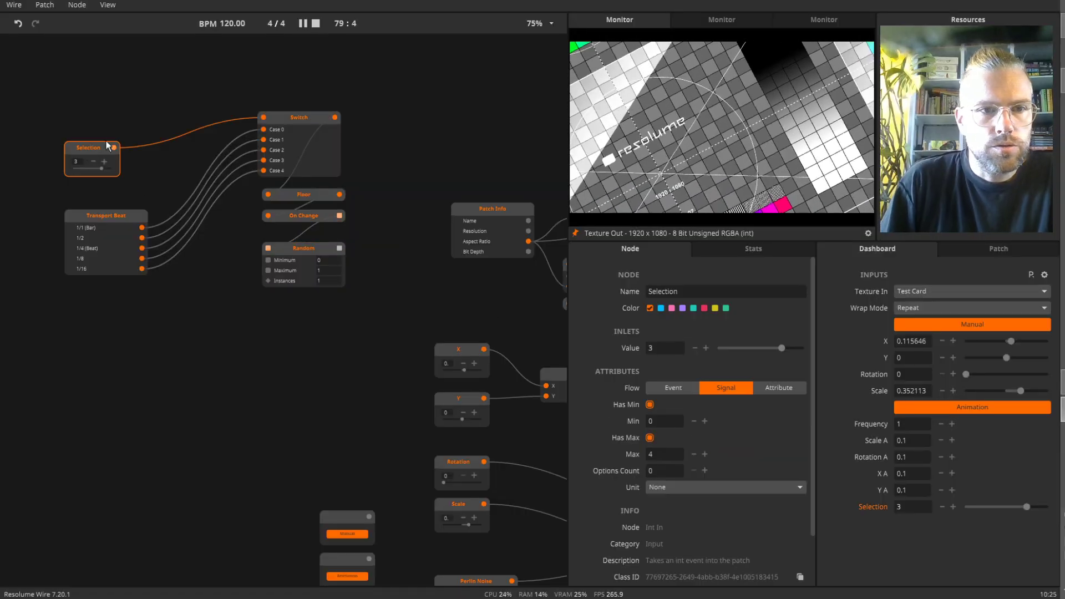
{"action": "left_click", "coordinate": [667, 469]}
{"action": "type", "text": "5"}
{"action": "key", "text": "Return"}
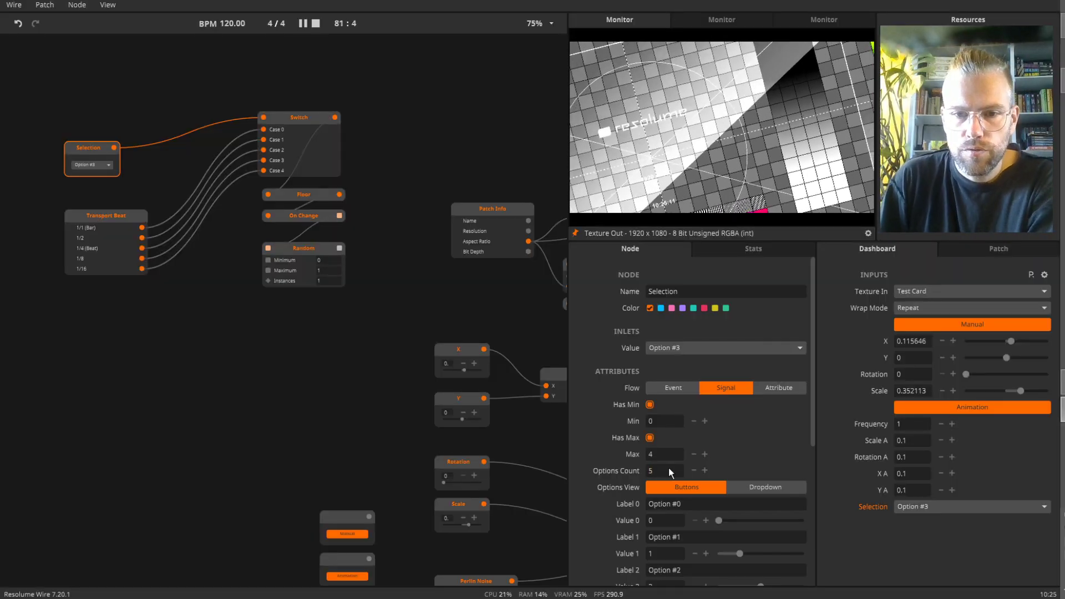
- Label the Selection input's five options 1/1, 1/2, 1/4, 1/8 and 1/16 in order of value
{"action": "scroll", "coordinate": [669, 471], "scroll_direction": "down", "scroll_amount": 3}
{"action": "left_click", "coordinate": [700, 415]}
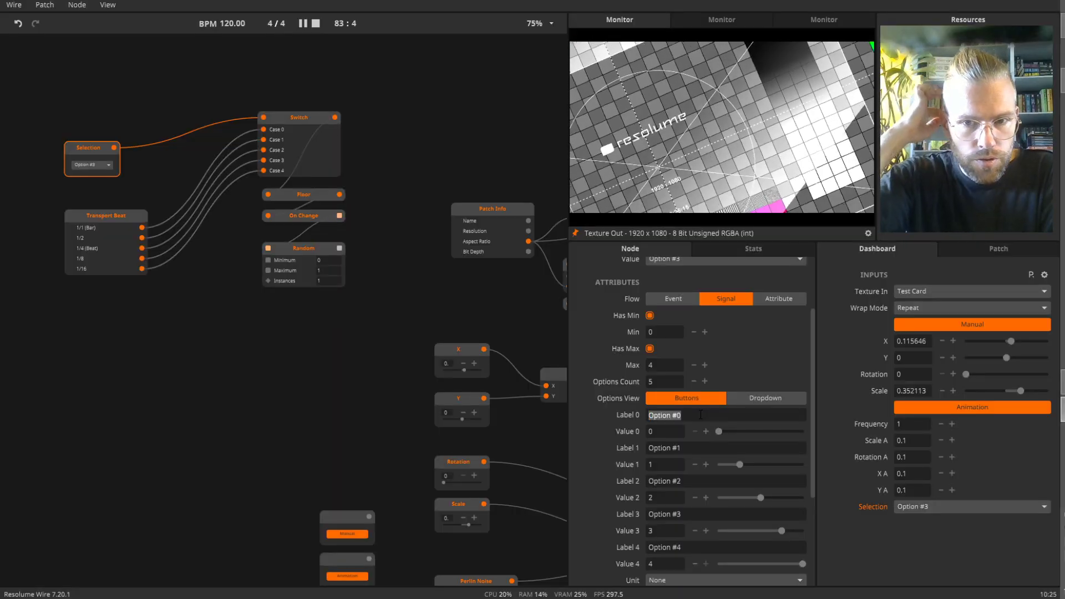
{"action": "type", "text": "1/"}
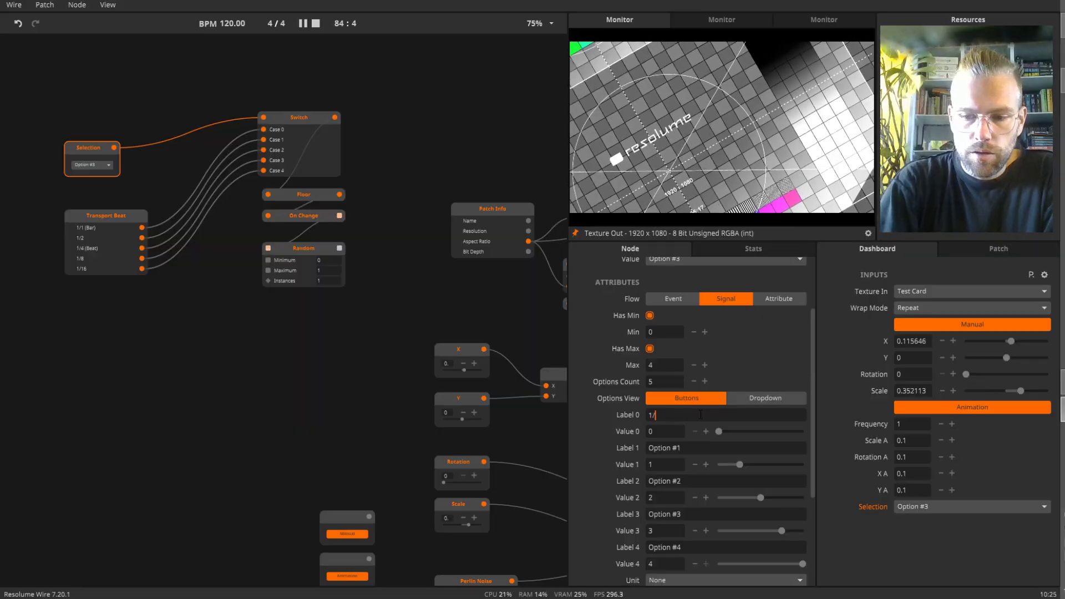
{"action": "type", "text": "1"}
{"action": "left_click", "coordinate": [697, 448]}
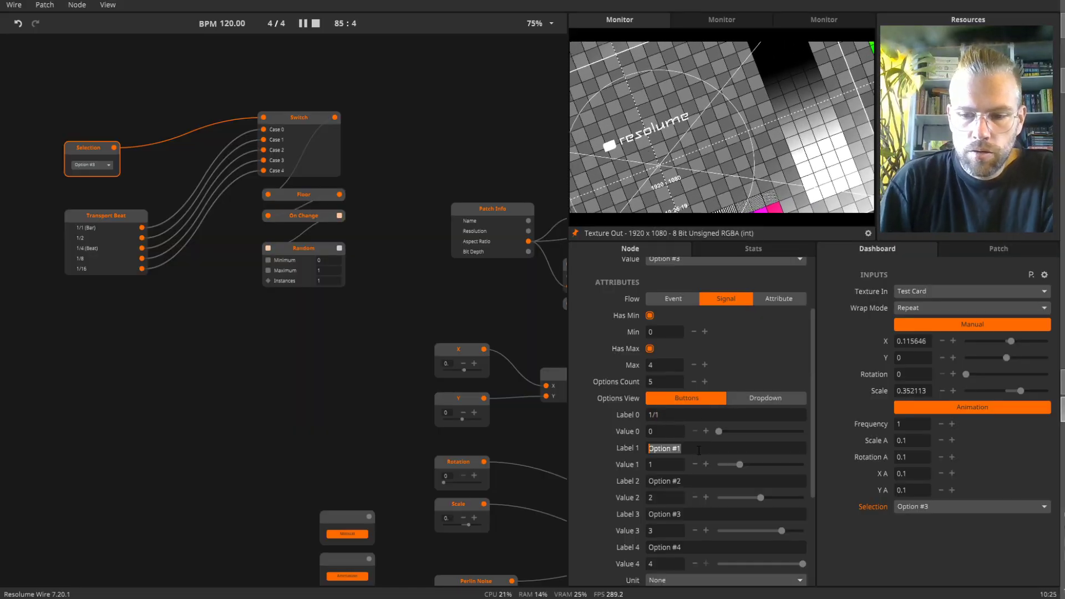
{"action": "type", "text": "1/2"}
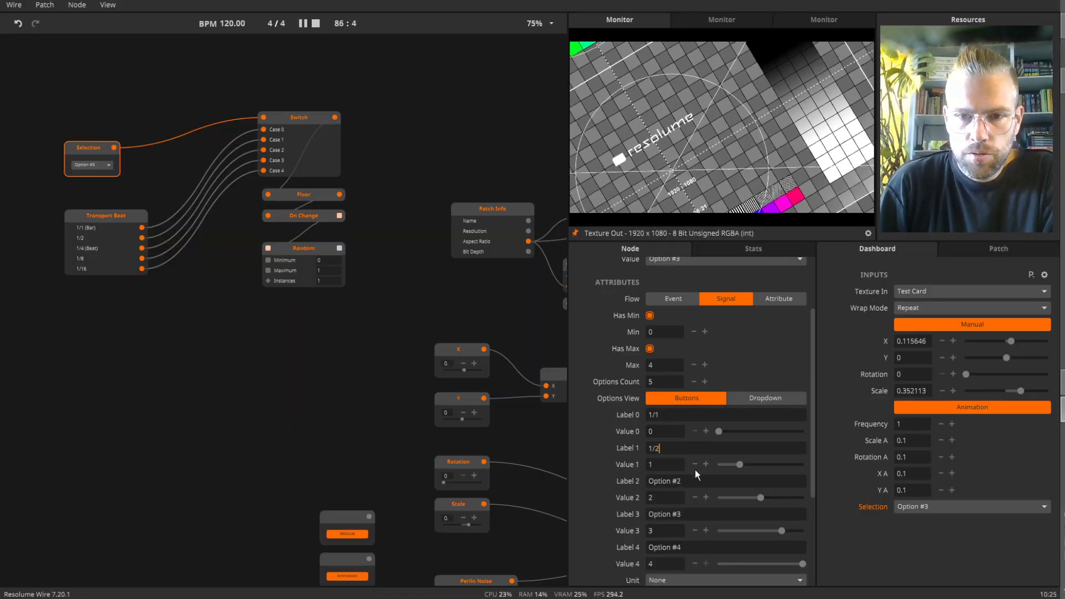
{"action": "left_click", "coordinate": [690, 482]}
{"action": "type", "text": "1/4"}
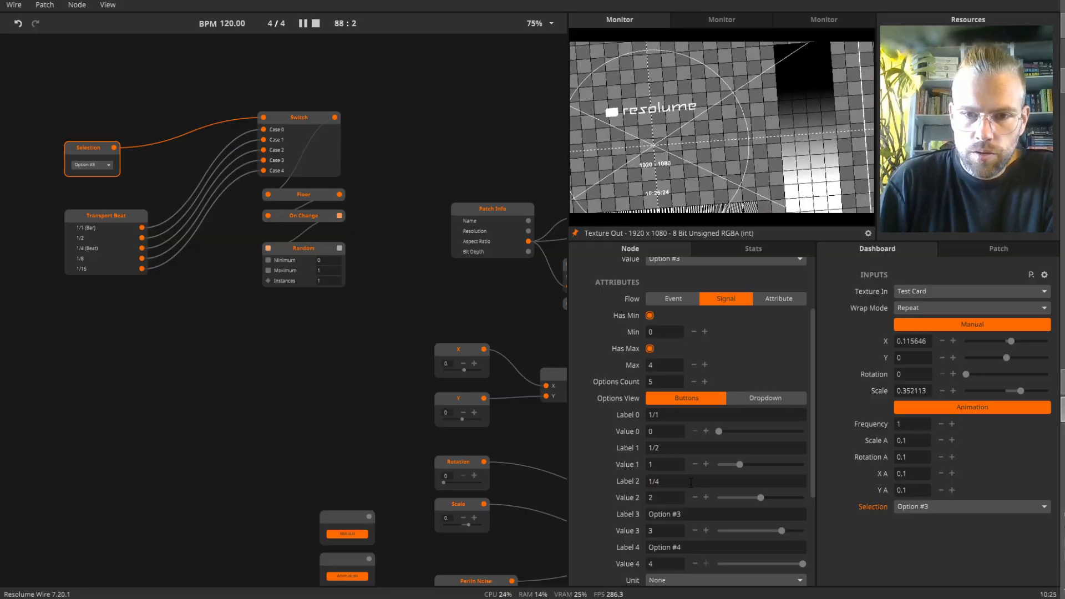
{"action": "left_click", "coordinate": [686, 515]}
{"action": "type", "text": "1/8"}
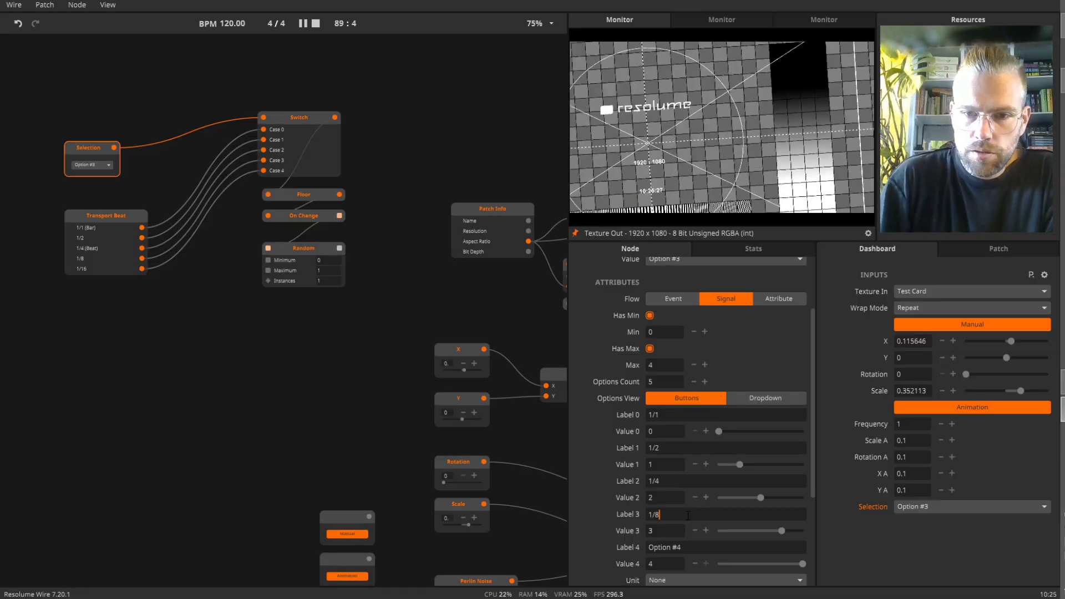
{"action": "left_click", "coordinate": [690, 544]}
{"action": "type", "text": "1"}
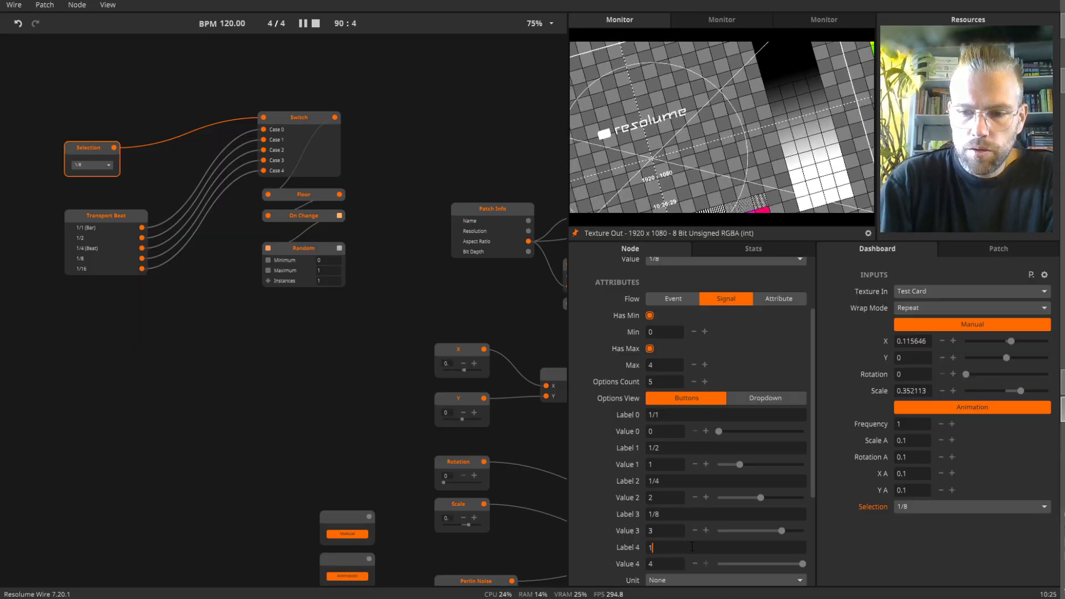
{"action": "type", "text": "/16"}
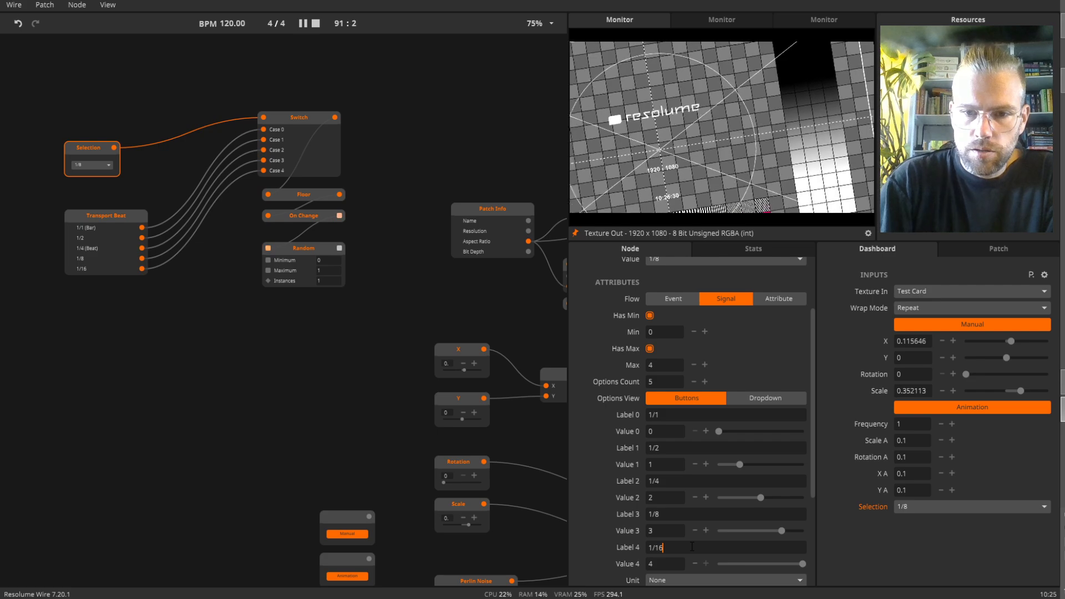
{"action": "left_click", "coordinate": [222, 342]}
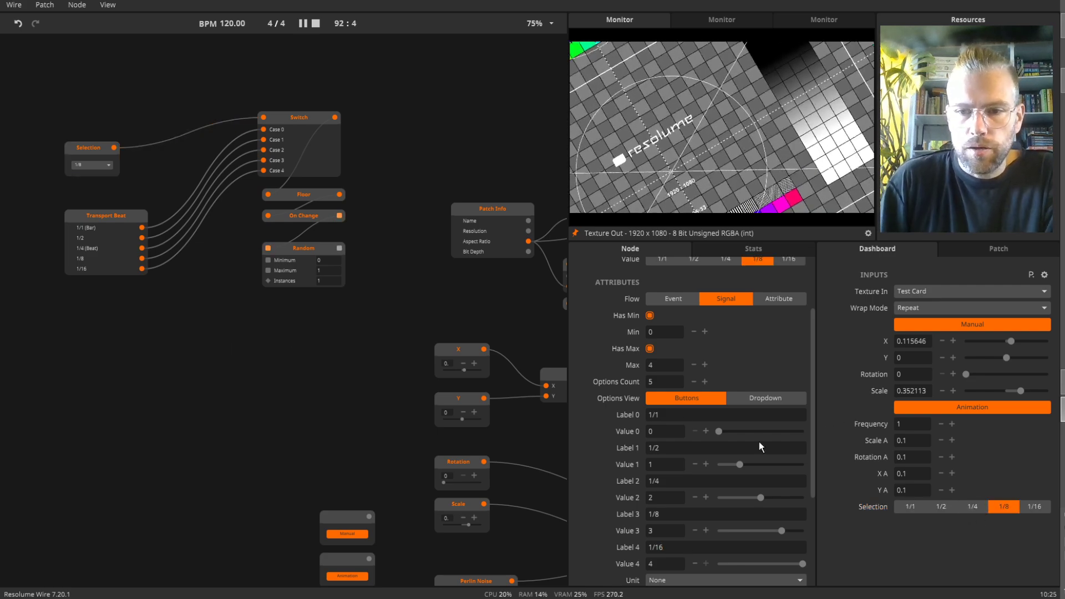
- Move Transport Beat up closer beneath the Selection node and check Random's output
{"action": "left_click_drag", "start_coordinate": [101, 221], "coordinate": [99, 198]}
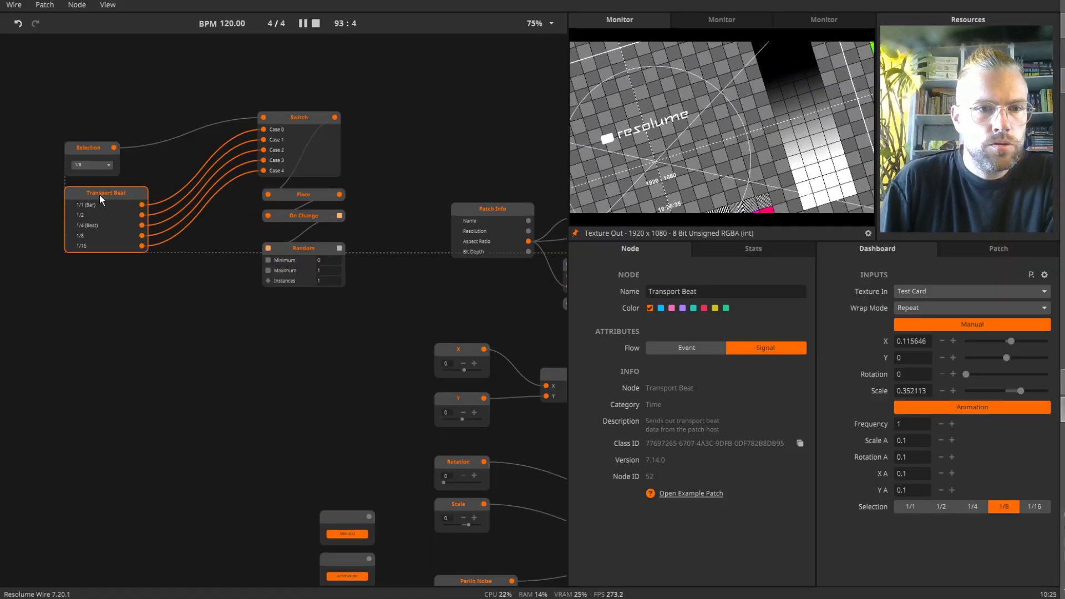
{"action": "left_click", "coordinate": [303, 249]}
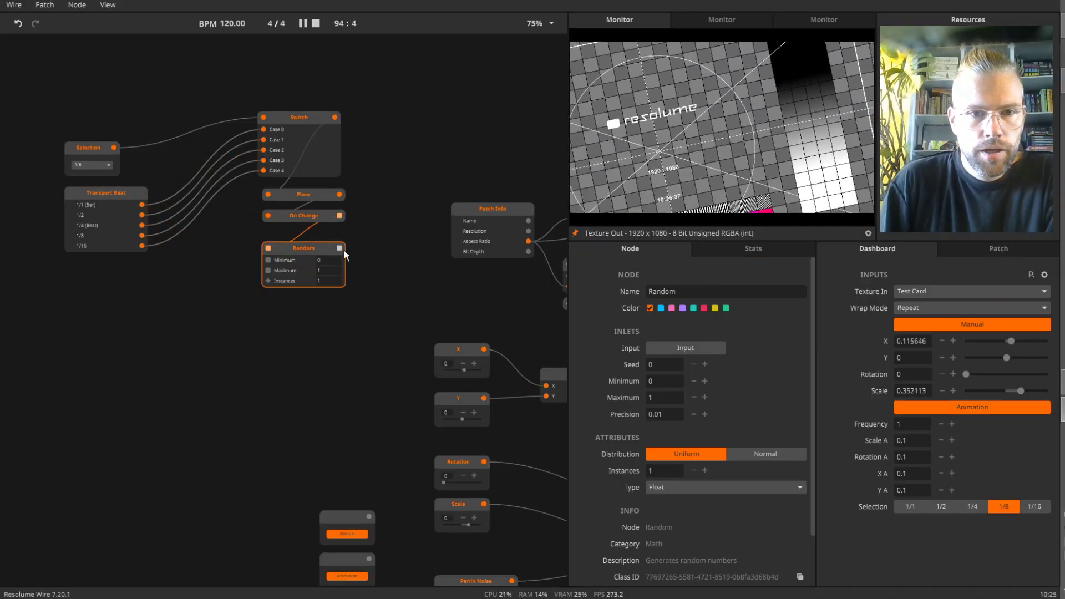
{"action": "mouse_move", "coordinate": [344, 253]}
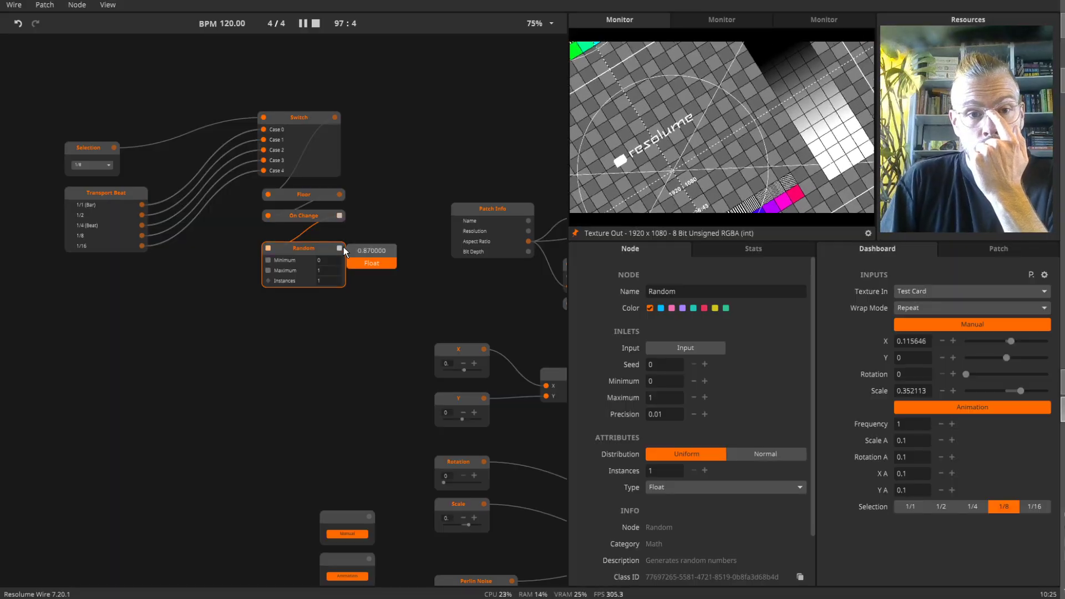
- Attach a Float conversion node to Random's output and place it beneath Random
{"action": "left_click_drag", "start_coordinate": [343, 247], "coordinate": [288, 345]}
{"action": "type", "text": "fl"}
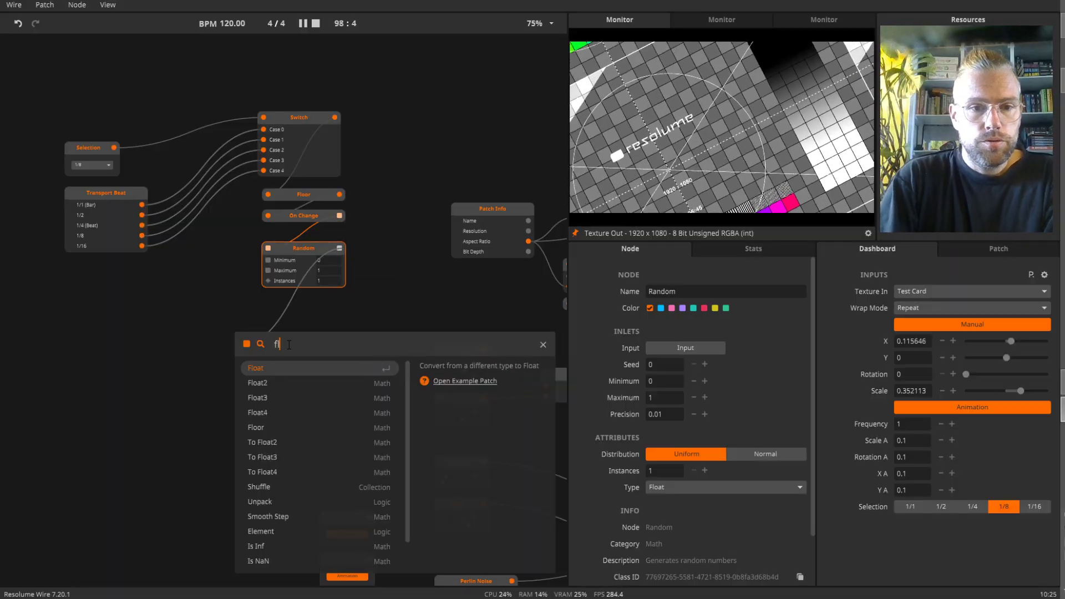
{"action": "key", "text": "Return"}
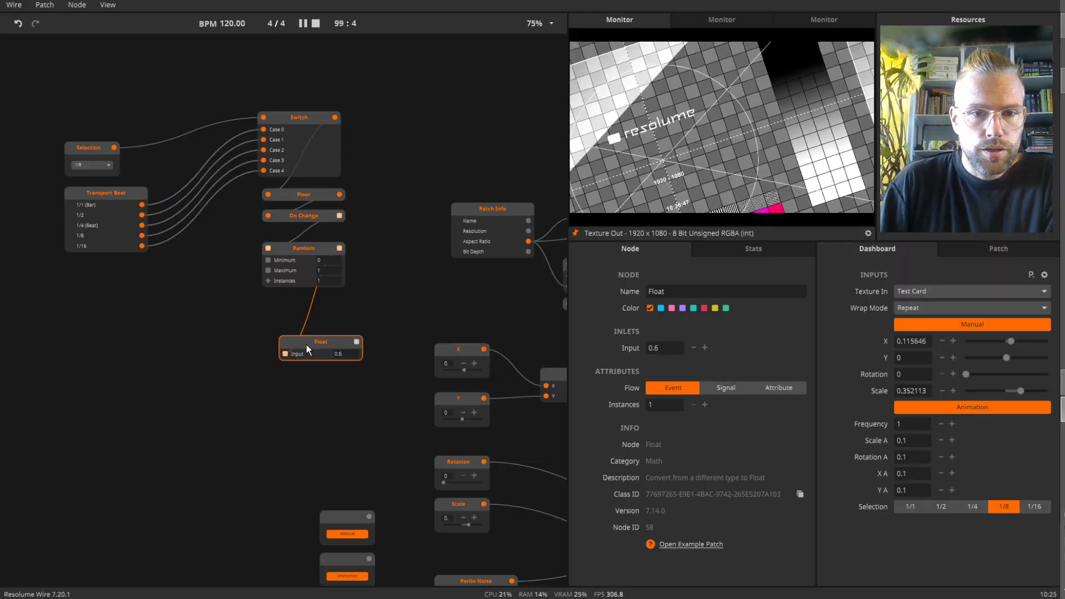
{"action": "left_click_drag", "start_coordinate": [306, 345], "coordinate": [298, 304]}
- Set the Float node's flow to Signal and align the node with Random
{"action": "left_click", "coordinate": [720, 387]}
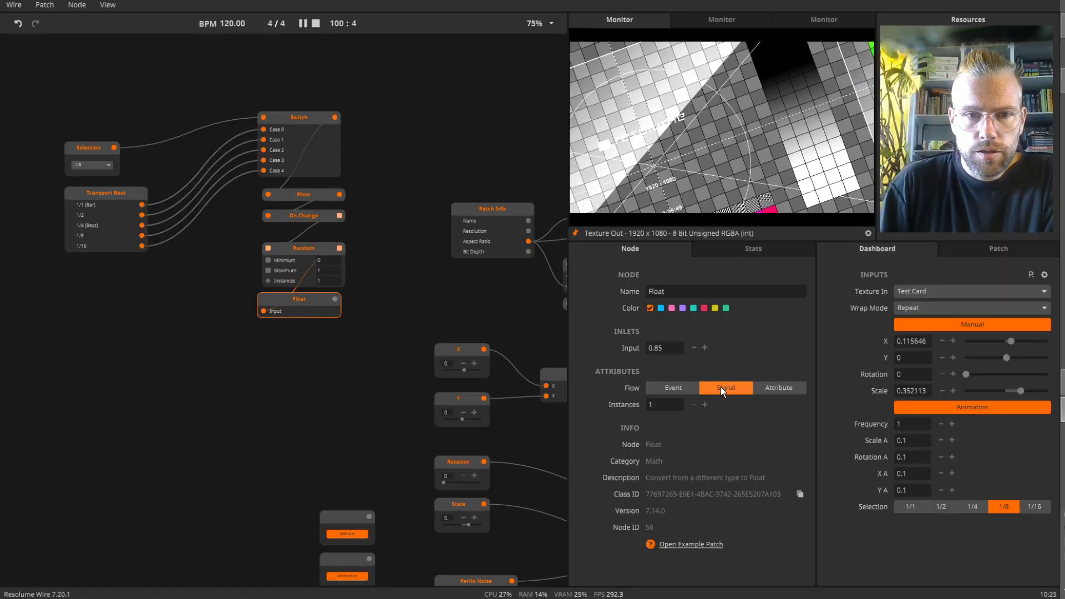
{"action": "mouse_move", "coordinate": [339, 306]}
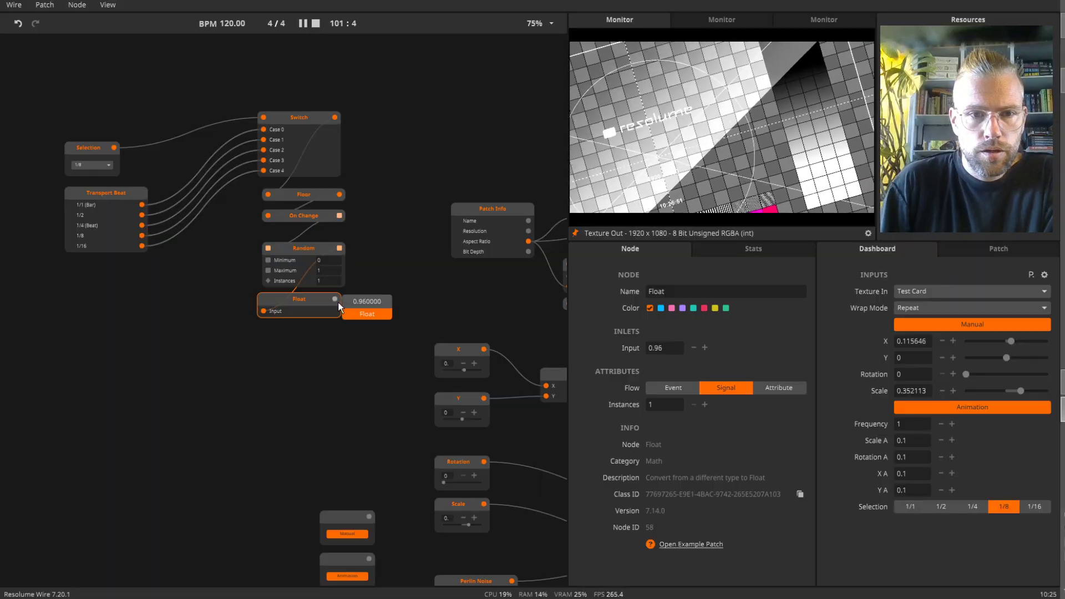
{"action": "left_click_drag", "start_coordinate": [339, 305], "coordinate": [268, 338]}
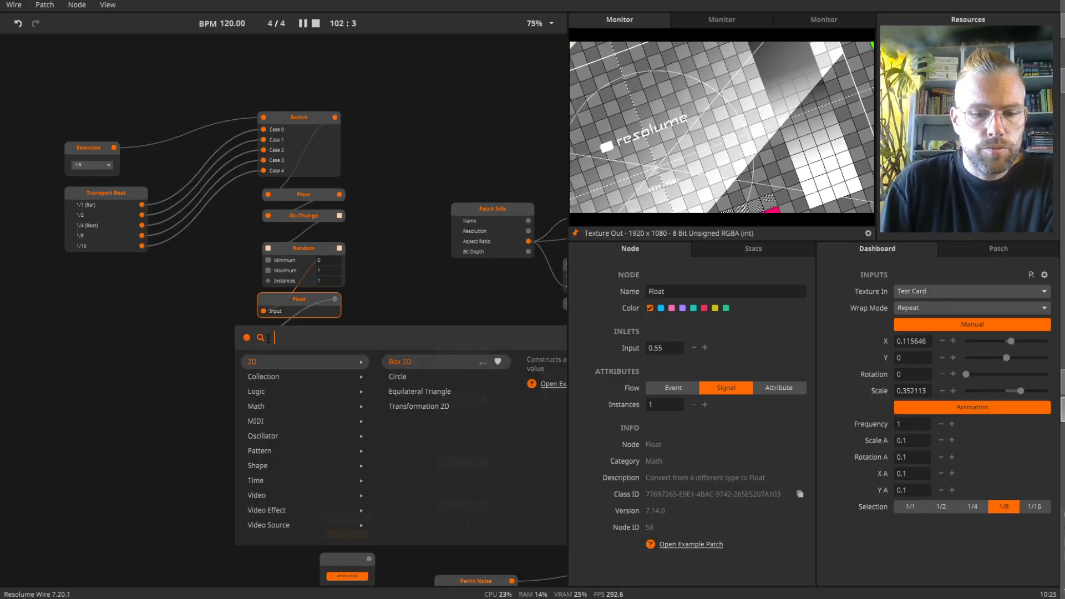
{"action": "left_click", "coordinate": [360, 302]}
{"action": "left_click_drag", "start_coordinate": [301, 305], "coordinate": [303, 305]}
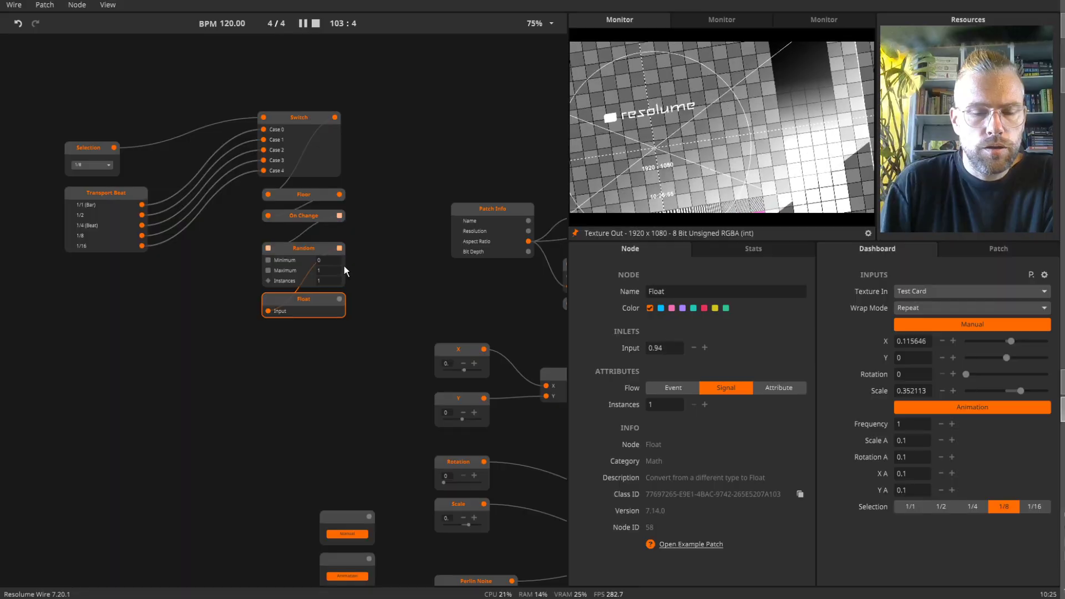
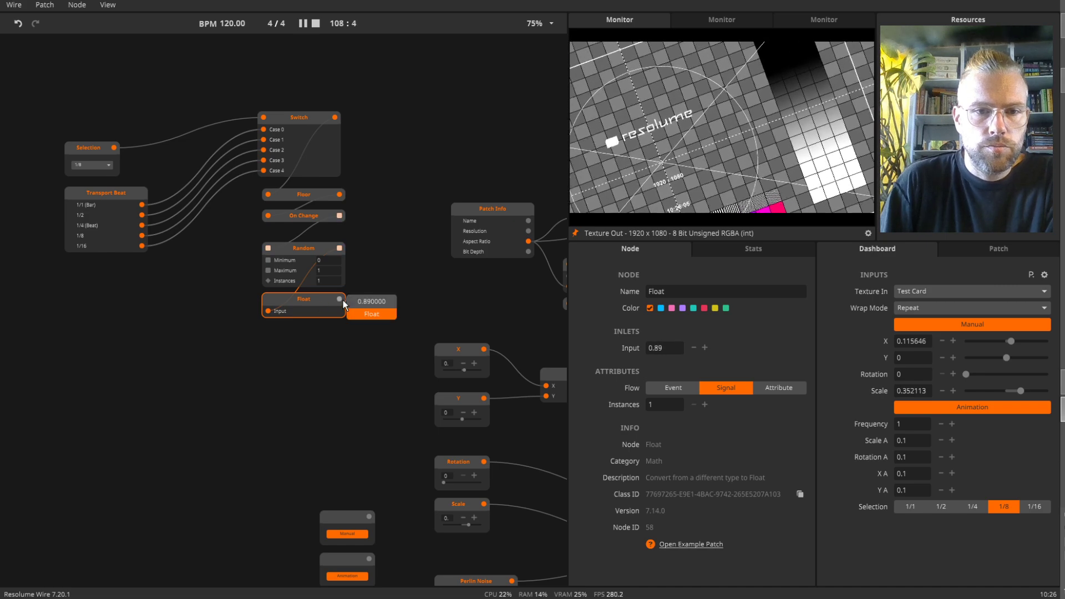
- Attach a Smooth node to Float's output and align it beneath Float
{"action": "left_click_drag", "start_coordinate": [341, 299], "coordinate": [270, 363]}
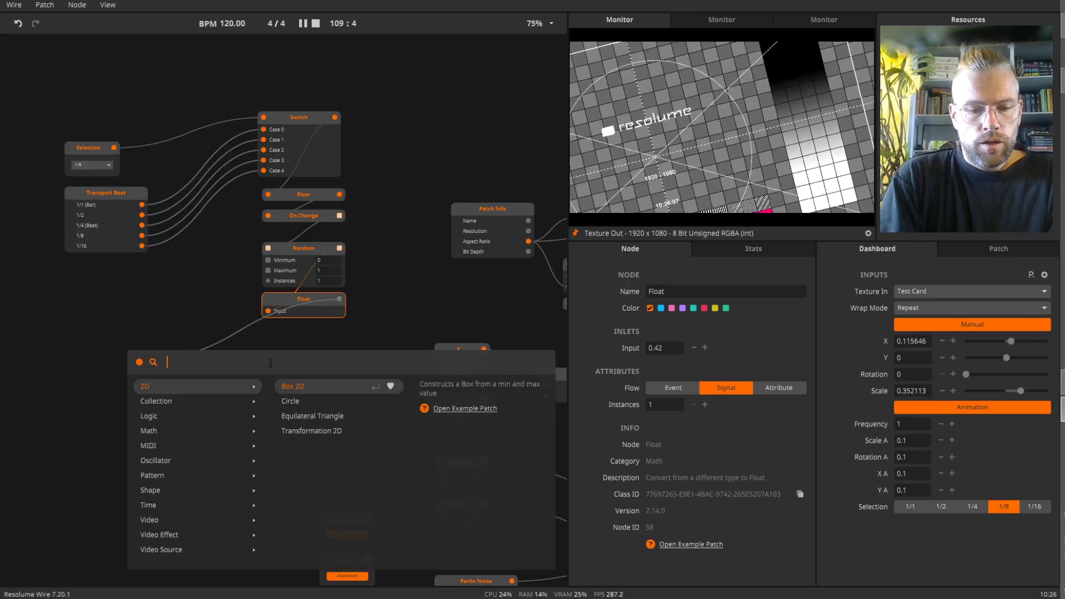
{"action": "type", "text": "smooth"}
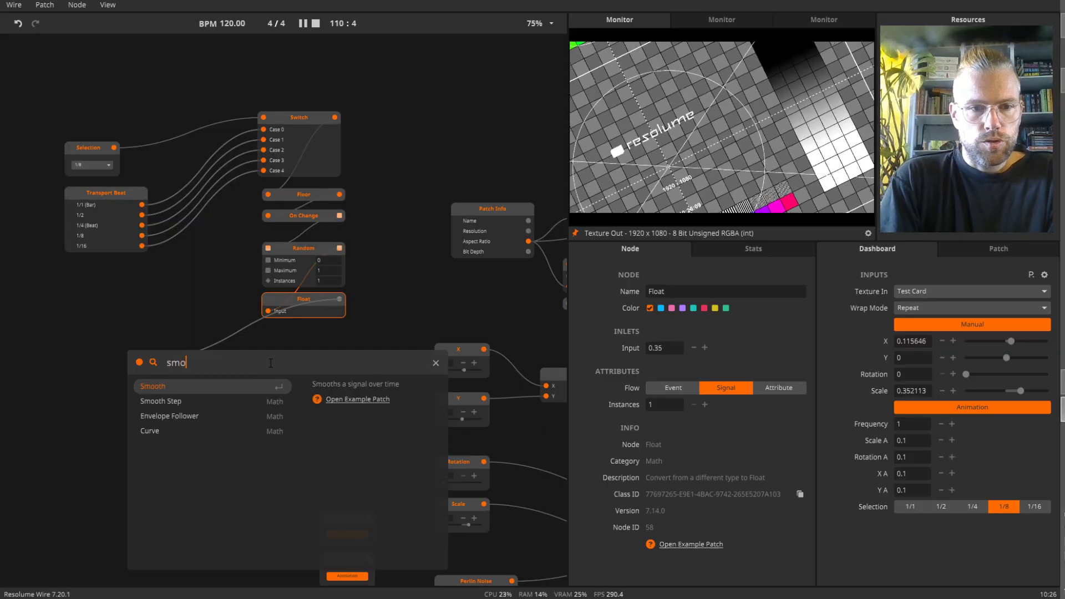
{"action": "key", "text": "Return"}
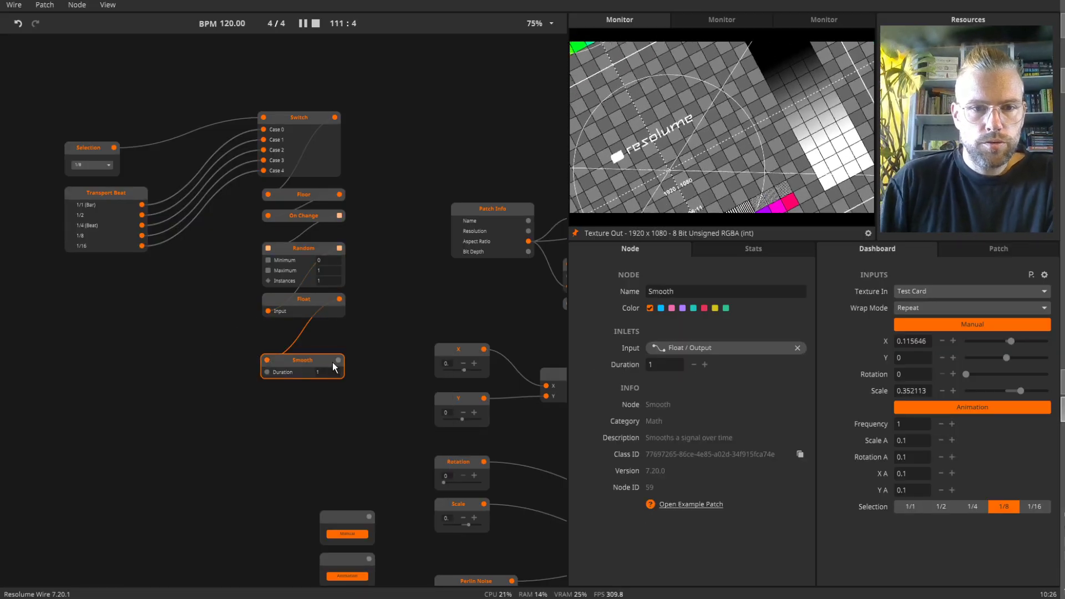
{"action": "mouse_move", "coordinate": [337, 363]}
{"action": "left_click_drag", "start_coordinate": [318, 359], "coordinate": [319, 333]}
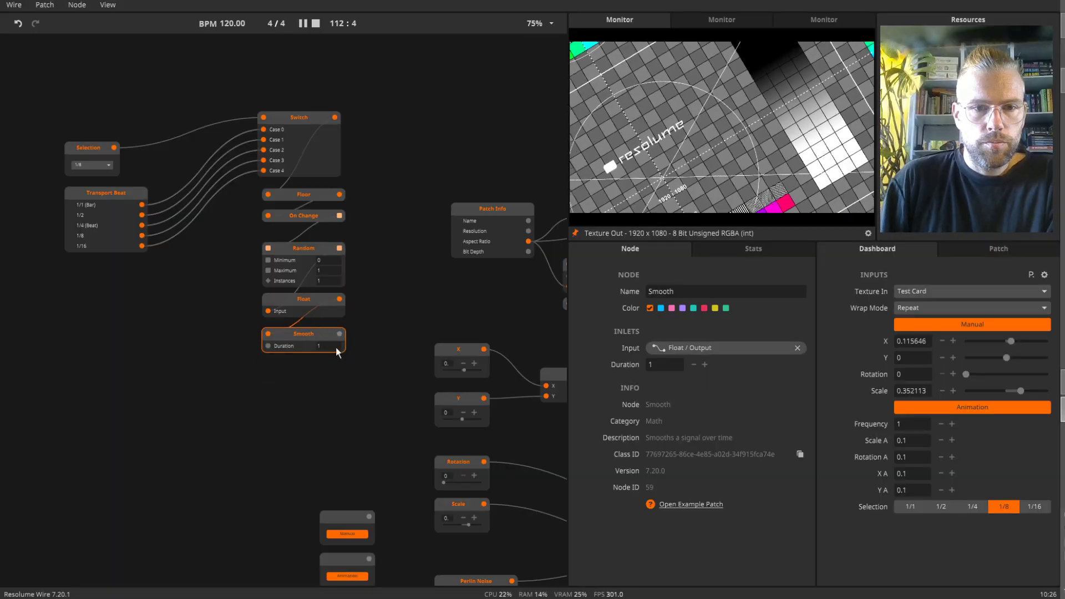
- Set the Smooth node's duration to 0.1
{"action": "left_click", "coordinate": [329, 346]}
{"action": "type", "text": "0.1"}
{"action": "key", "text": "Return"}
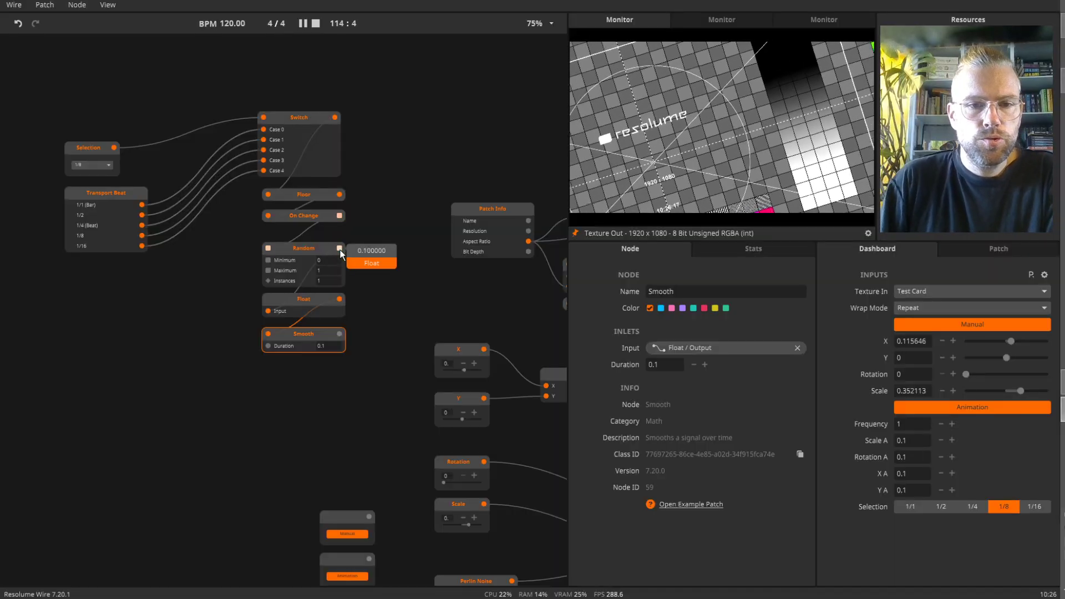
- Set the Random node's instances to 4
{"action": "left_click_drag", "start_coordinate": [349, 405], "coordinate": [300, 308]}
{"action": "left_click", "coordinate": [252, 171]}
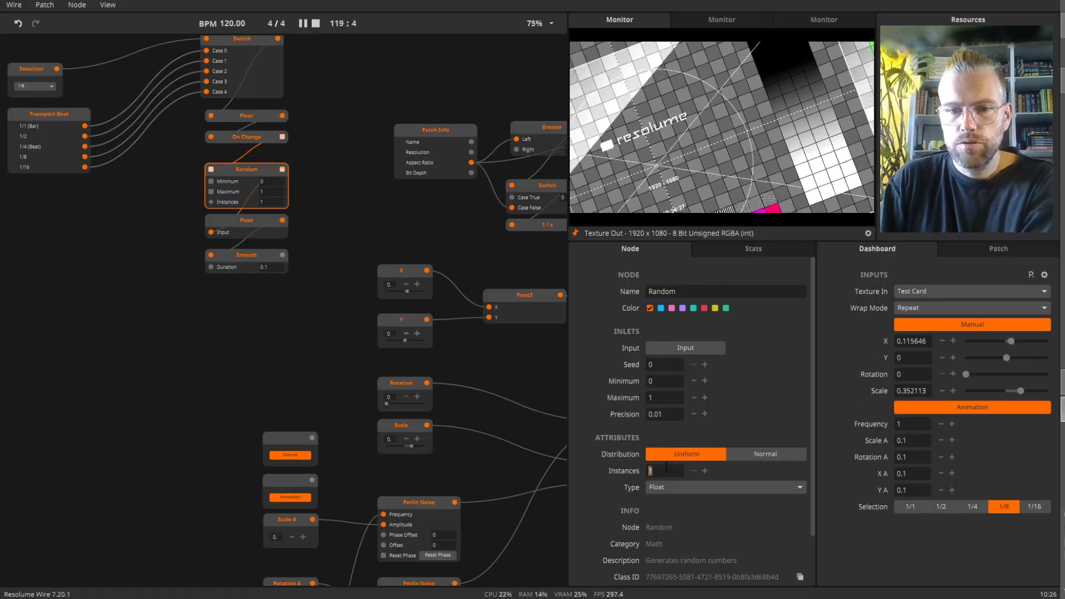
{"action": "type", "text": "4"}
{"action": "key", "text": "Return"}
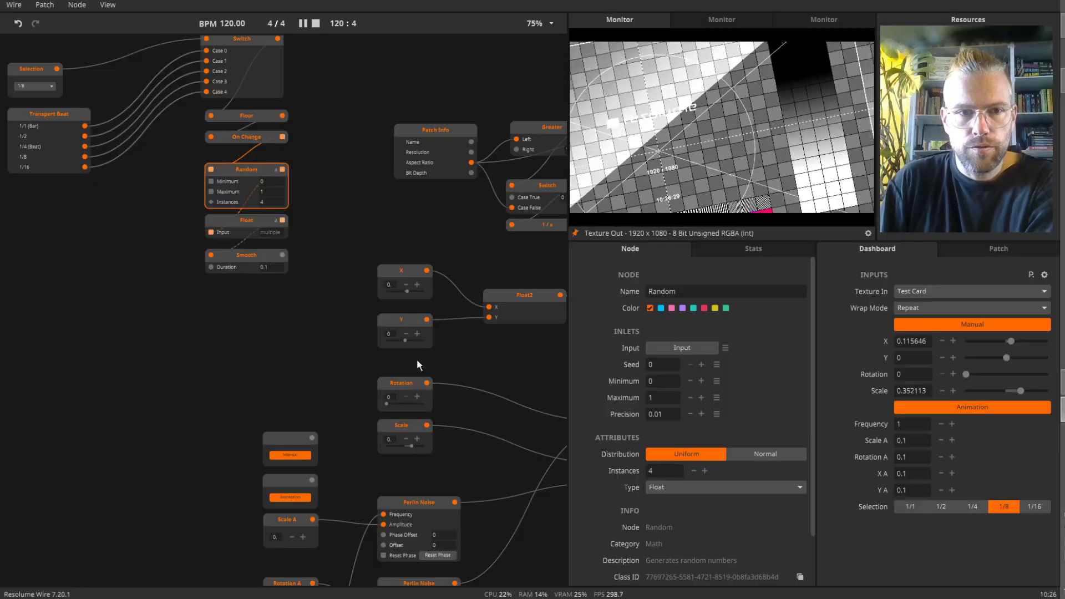
- Attach a Split node to Smooth's output, place it beneath Smooth and check its channel outputs
{"action": "left_click_drag", "start_coordinate": [283, 259], "coordinate": [227, 301]}
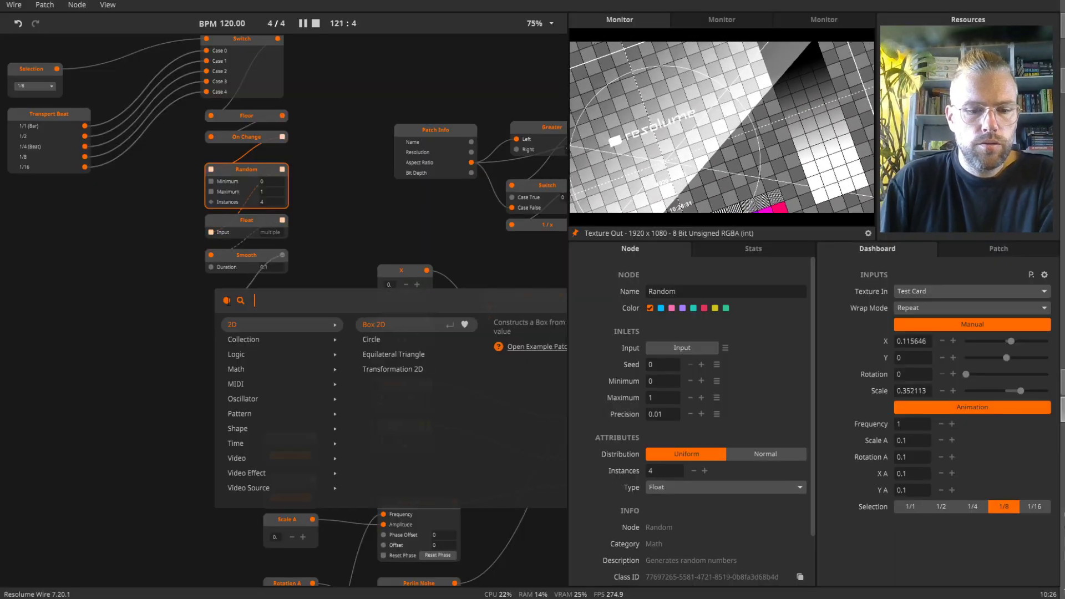
{"action": "type", "text": "split"}
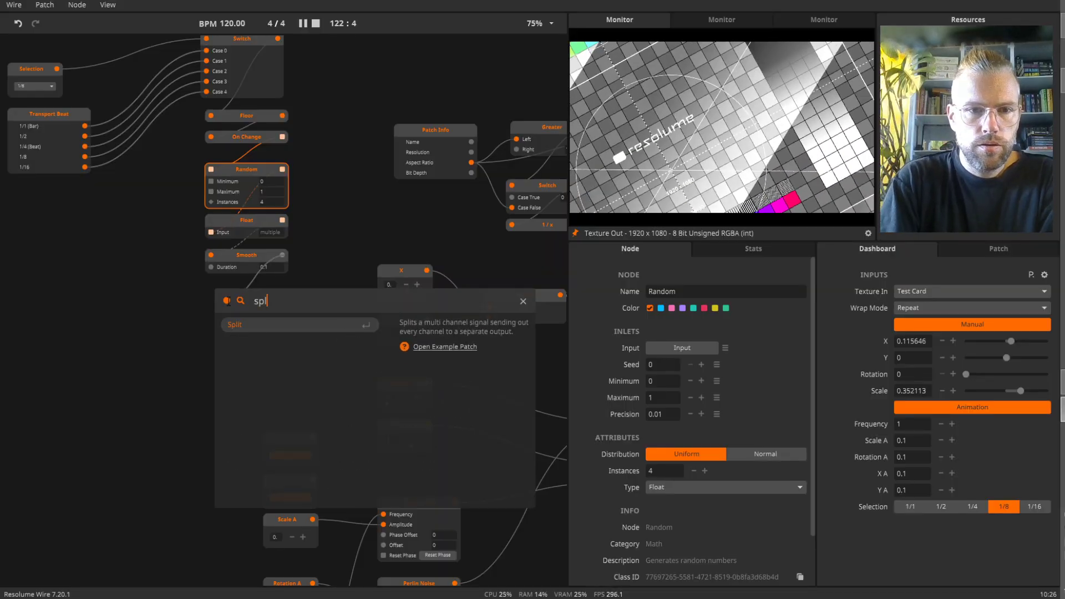
{"action": "key", "text": "Return"}
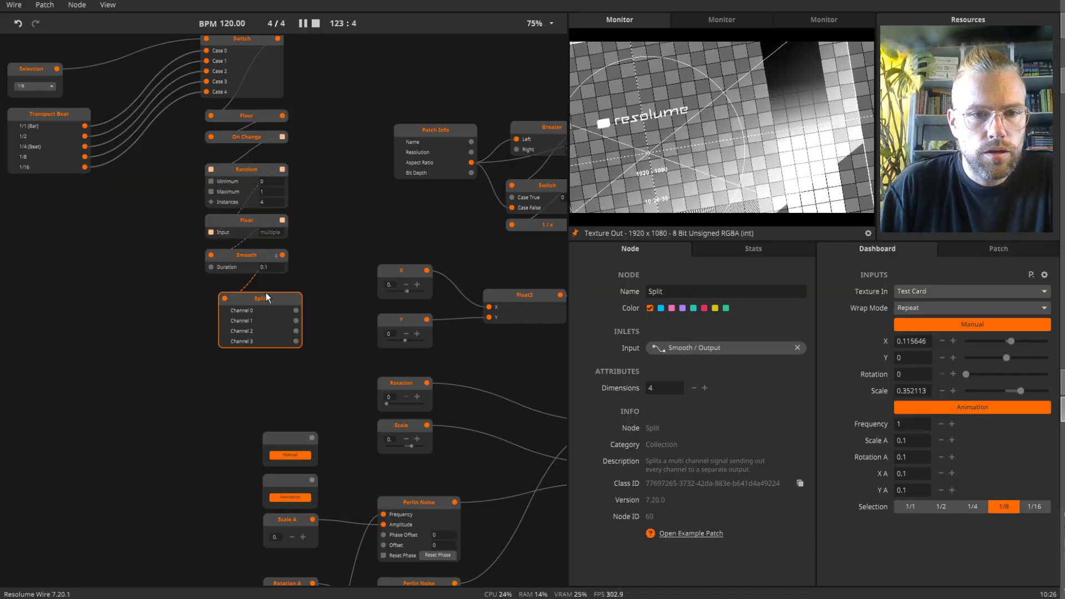
{"action": "left_click_drag", "start_coordinate": [260, 298], "coordinate": [242, 320]}
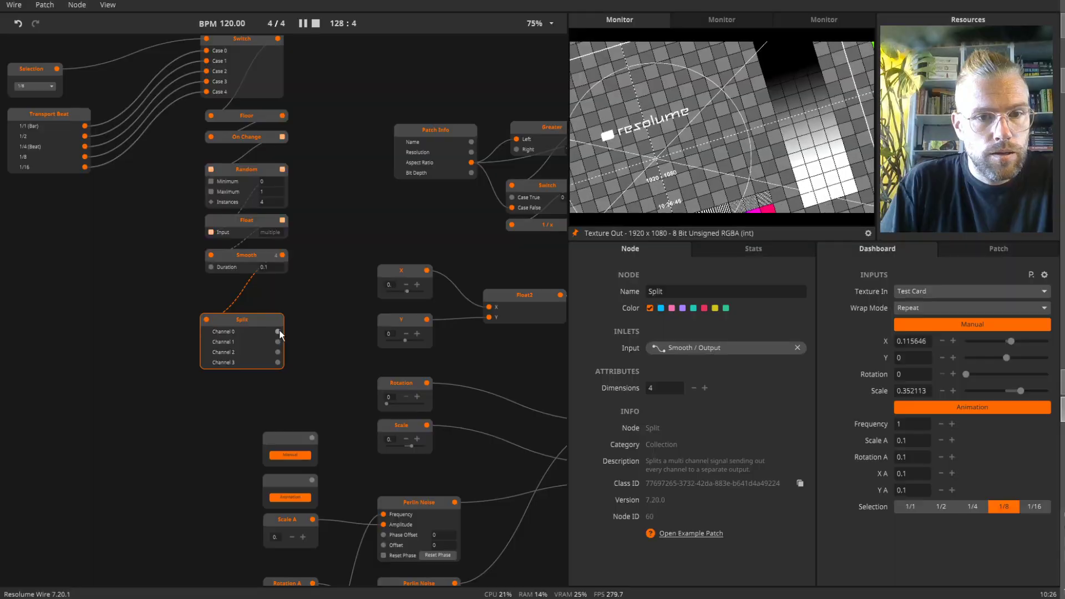
{"action": "mouse_move", "coordinate": [278, 362]}
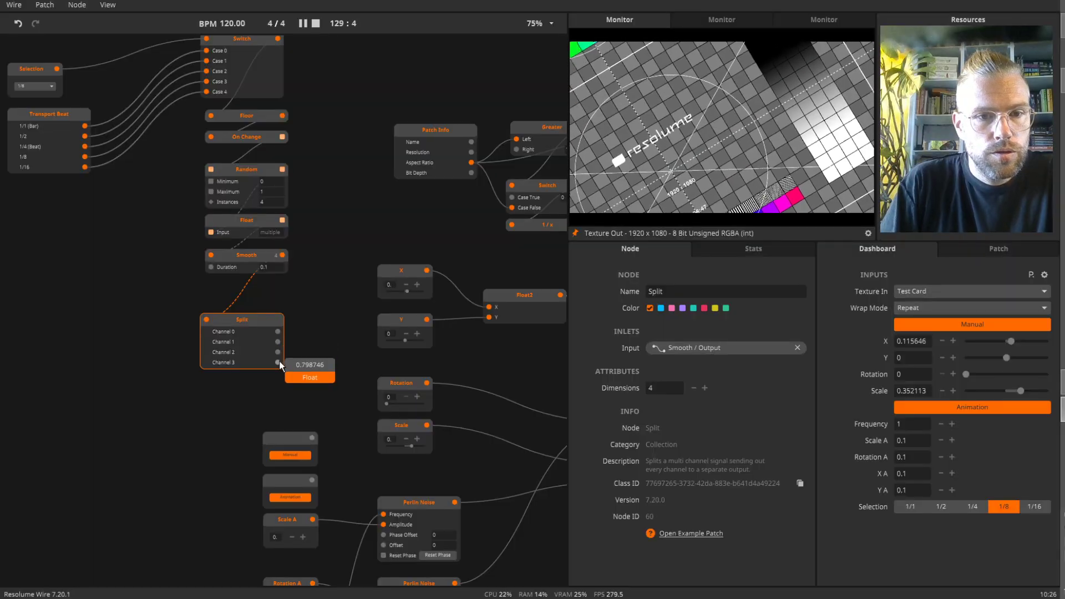
{"action": "left_click_drag", "start_coordinate": [254, 322], "coordinate": [256, 307]}
- Nudge the upper Add node upward and feed Split's Channel 0 and Channel 1 into the X and Y of a new Float2 node
{"action": "left_click_drag", "start_coordinate": [324, 347], "coordinate": [174, 307]}
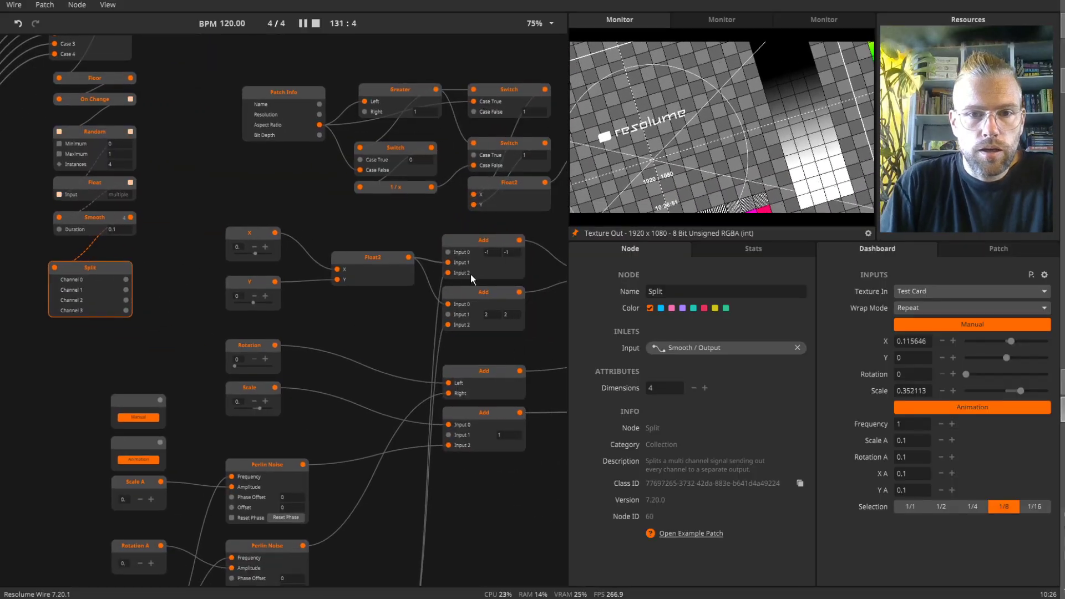
{"action": "left_click_drag", "start_coordinate": [476, 245], "coordinate": [472, 231]}
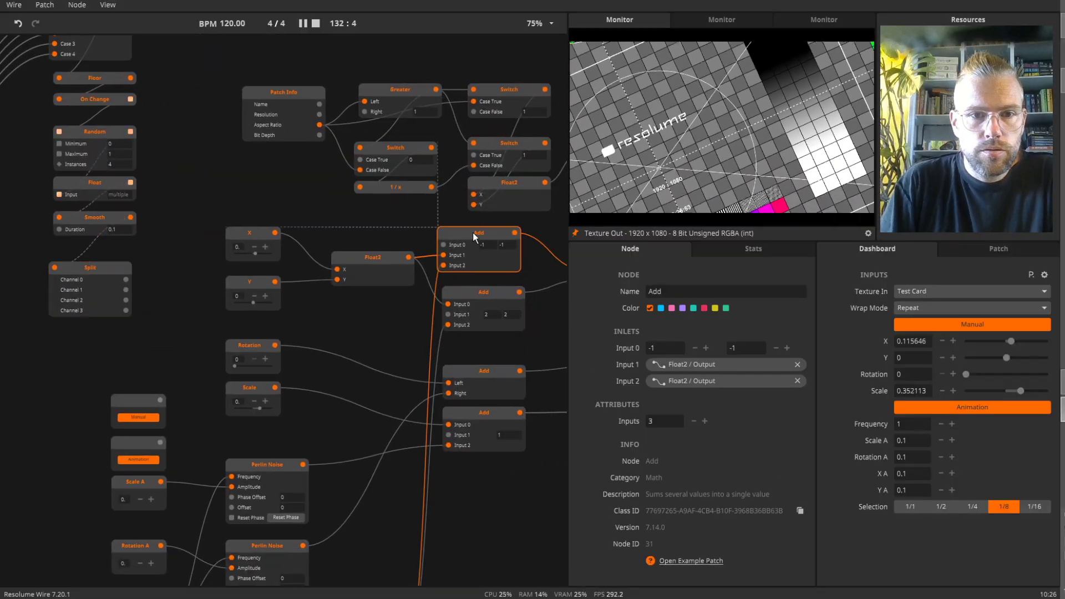
{"action": "left_click_drag", "start_coordinate": [400, 341], "coordinate": [437, 325]}
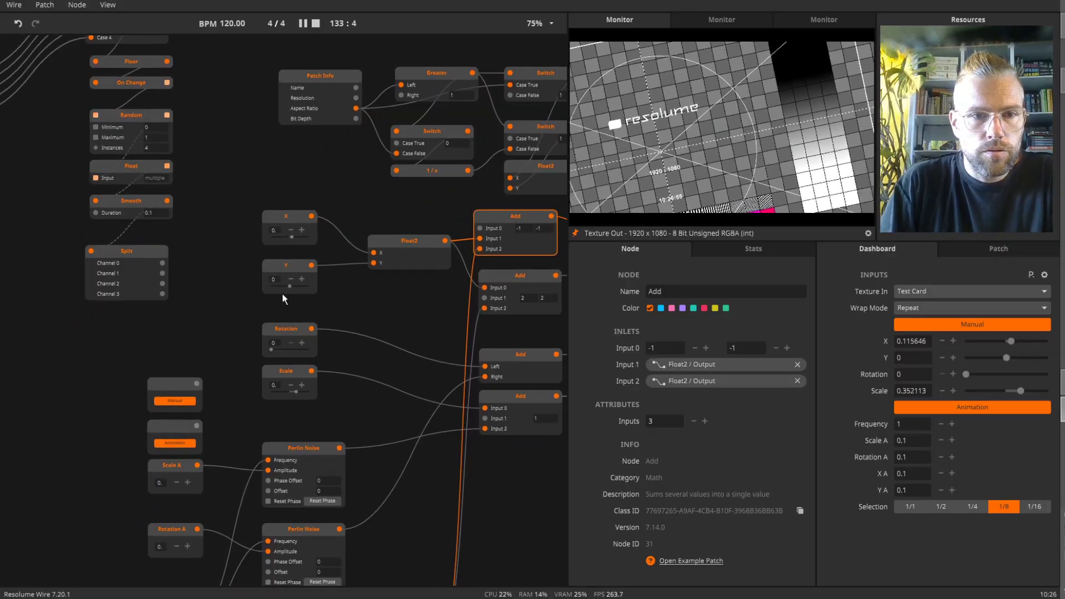
{"action": "left_click_drag", "start_coordinate": [162, 263], "coordinate": [355, 297]}
{"action": "type", "text": "f"}
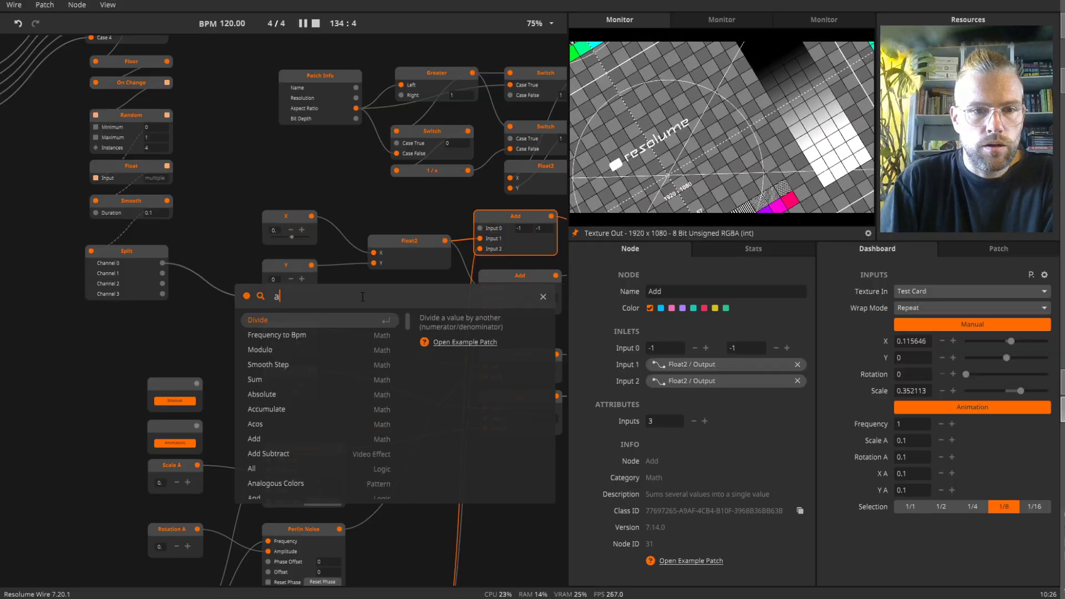
{"action": "key", "text": "BackSpace"}
{"action": "type", "text": "fl"}
{"action": "key", "text": "Down"}
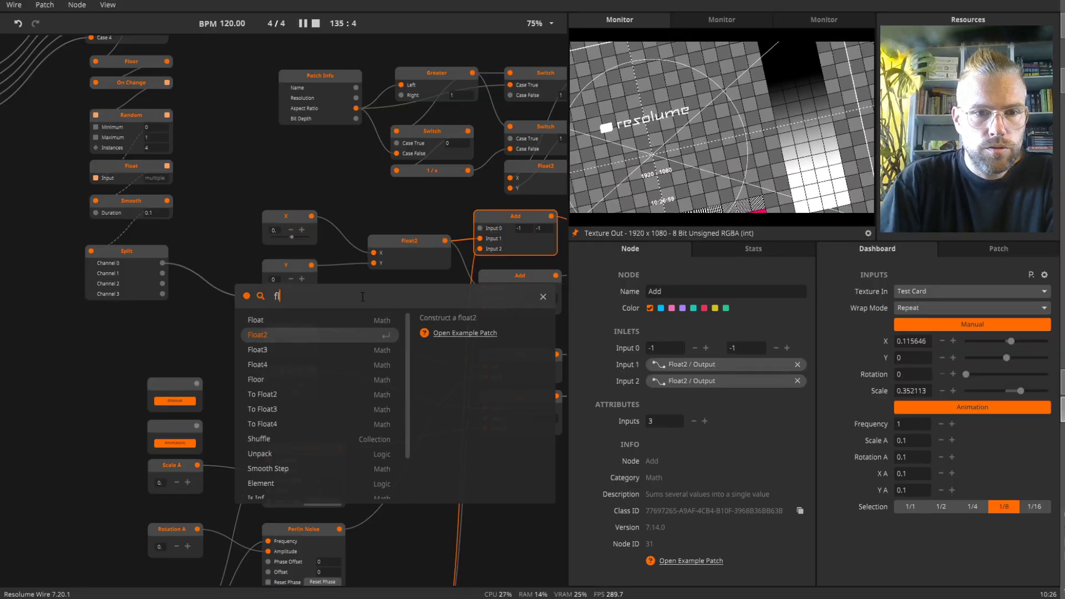
{"action": "key", "text": "Return"}
{"action": "left_click_drag", "start_coordinate": [162, 273], "coordinate": [358, 316]}
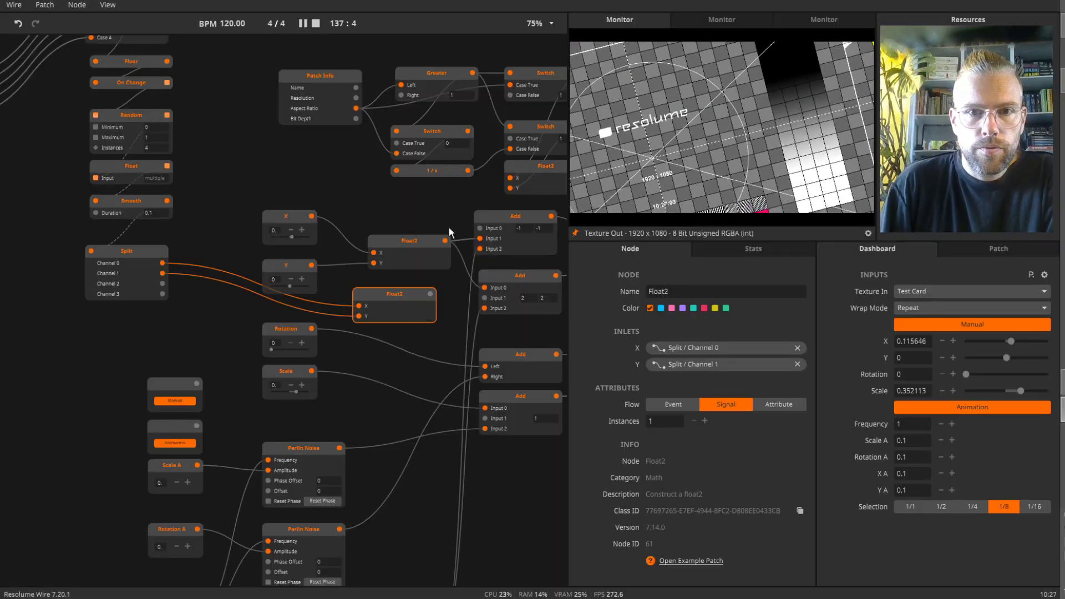
- Add a fourth input to both Add nodes feeding Box 2D and connect the new Float2's output to these inputs
{"action": "left_click_drag", "start_coordinate": [448, 227], "coordinate": [242, 192]}
{"action": "left_click", "coordinate": [304, 199]}
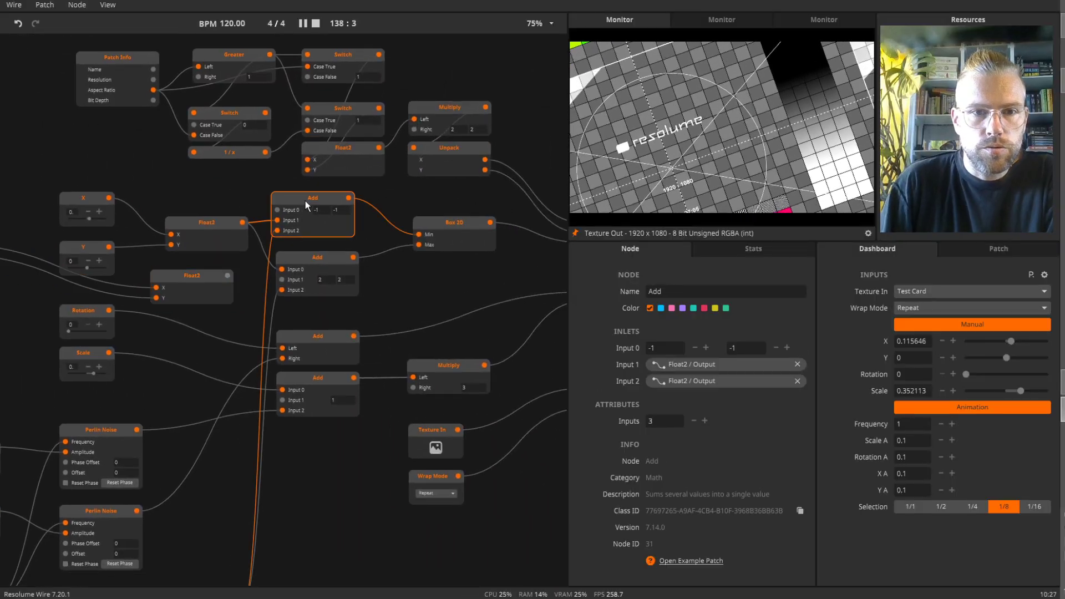
{"action": "left_click", "coordinate": [705, 421]}
{"action": "left_click", "coordinate": [330, 264]}
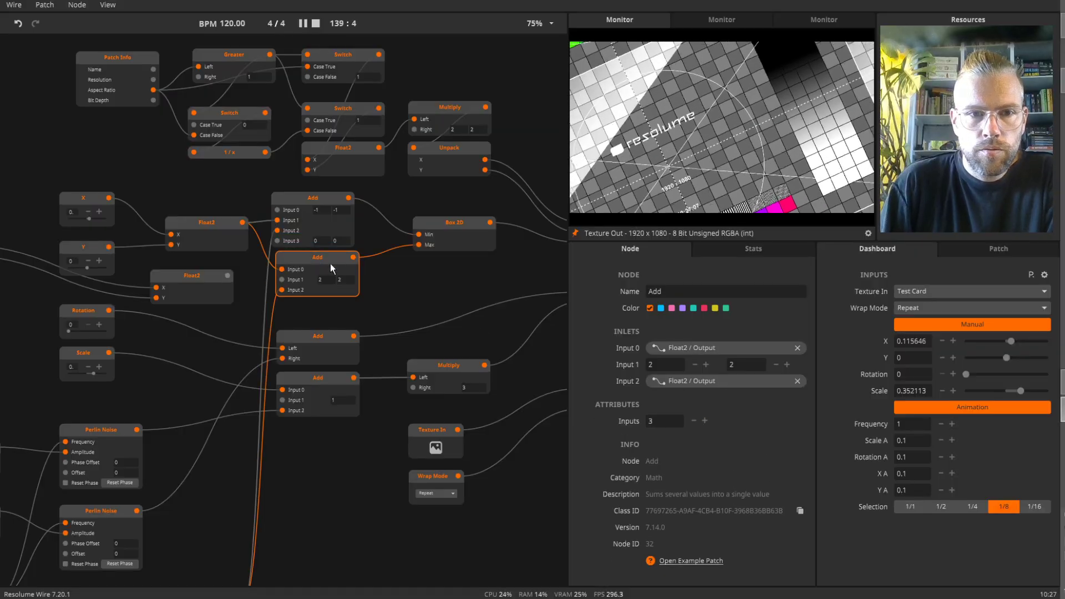
{"action": "left_click", "coordinate": [705, 420]}
{"action": "left_click_drag", "start_coordinate": [227, 275], "coordinate": [281, 300]}
- Give the rotation Add node a third input fed by Split's Channel 2, and shift the node clear of the one below
{"action": "left_click_drag", "start_coordinate": [215, 467], "coordinate": [321, 372]}
{"action": "left_click", "coordinate": [399, 261]}
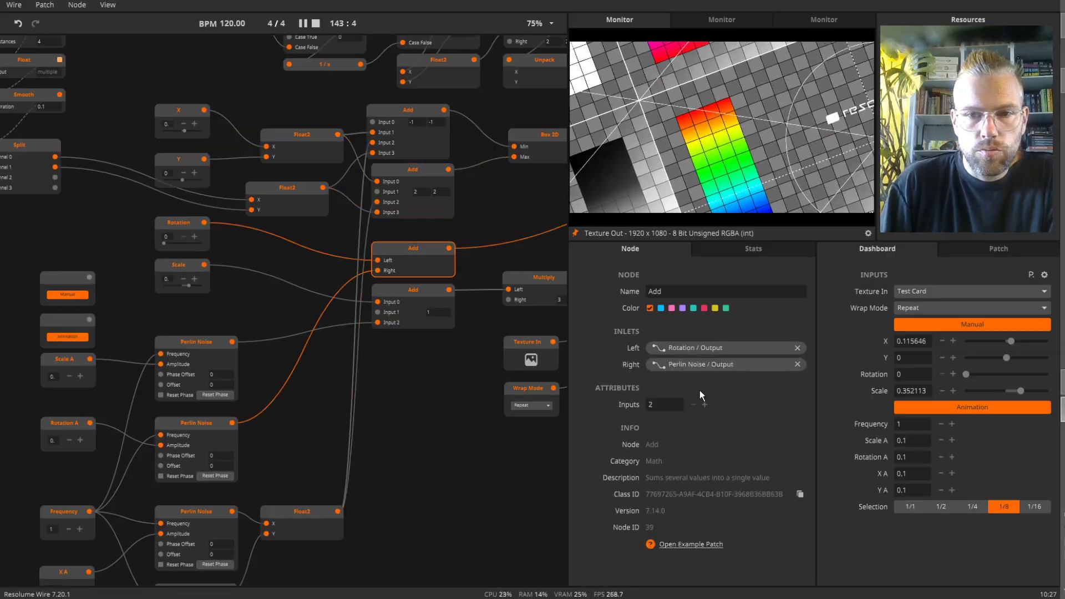
{"action": "left_click", "coordinate": [705, 404]}
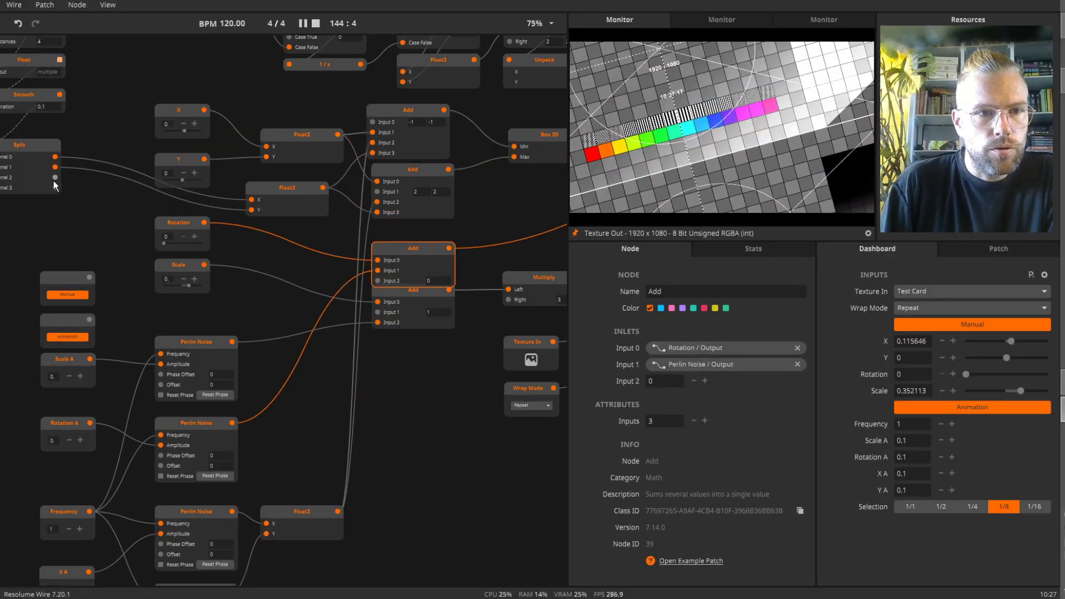
{"action": "left_click_drag", "start_coordinate": [55, 177], "coordinate": [398, 242]}
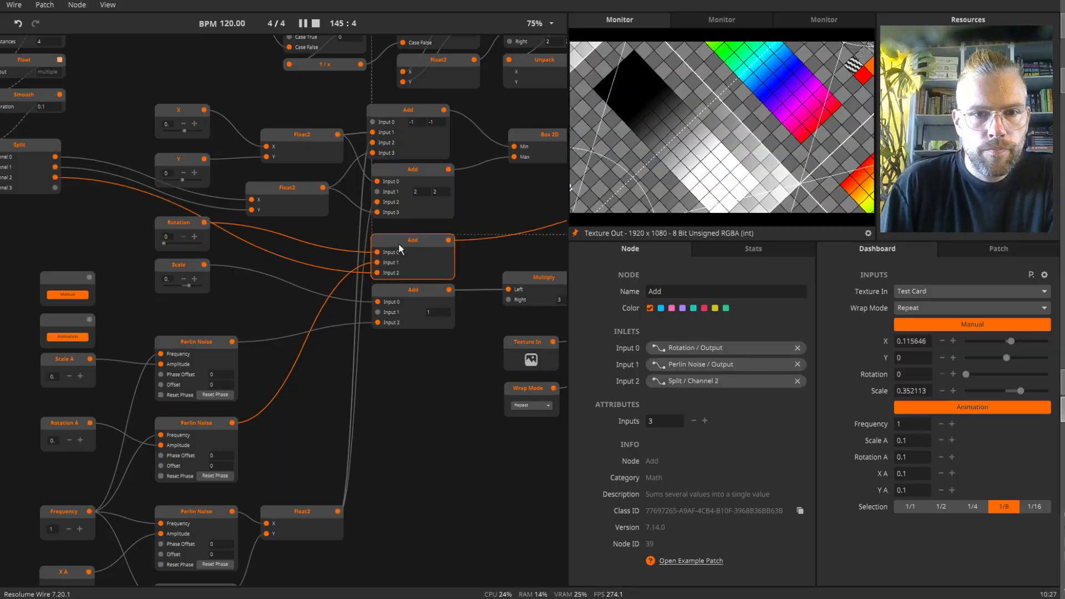
- Give the scale Add node a fourth input and connect Split's Channel 3 to it
{"action": "left_click", "coordinate": [411, 288]}
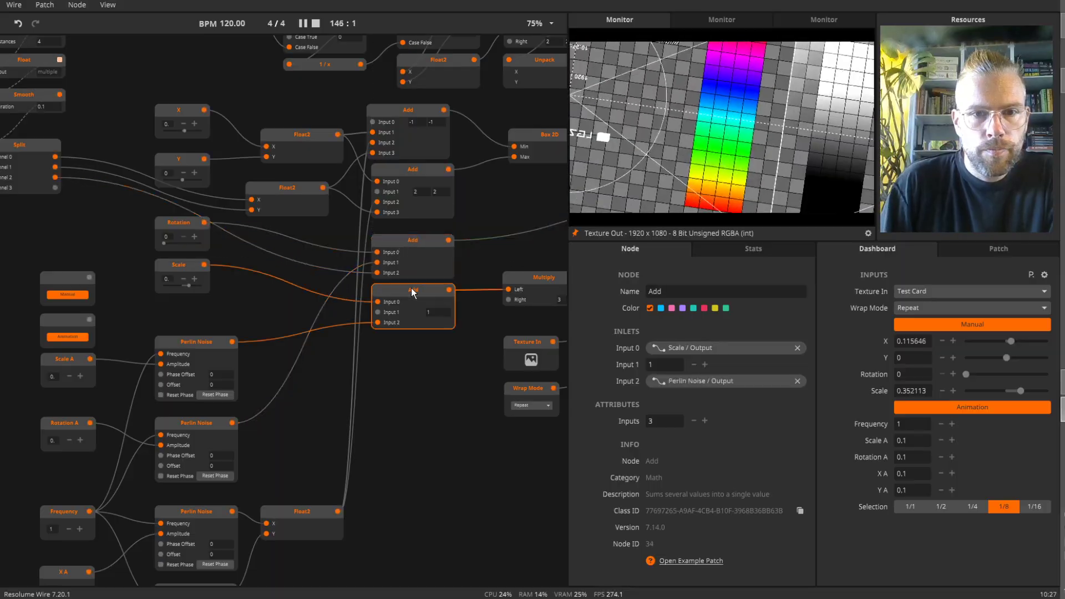
{"action": "left_click", "coordinate": [704, 421]}
{"action": "left_click_drag", "start_coordinate": [55, 187], "coordinate": [380, 333]}
- Align Split beneath Smooth and set the Float node's flow to Signal
{"action": "left_click_drag", "start_coordinate": [108, 242], "coordinate": [292, 389]}
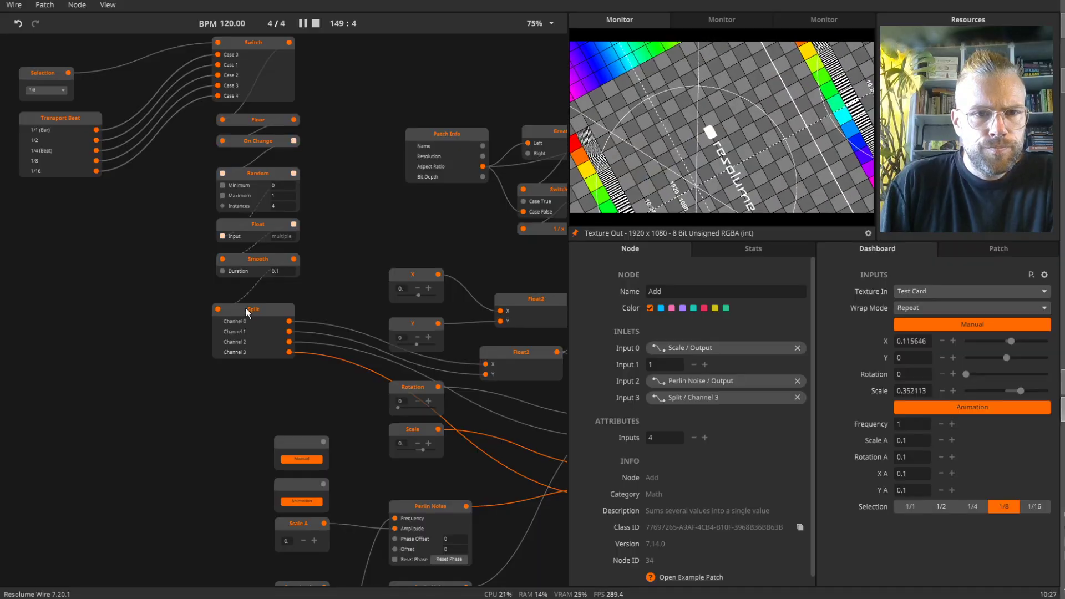
{"action": "left_click_drag", "start_coordinate": [246, 312], "coordinate": [252, 308]}
{"action": "left_click", "coordinate": [256, 229]}
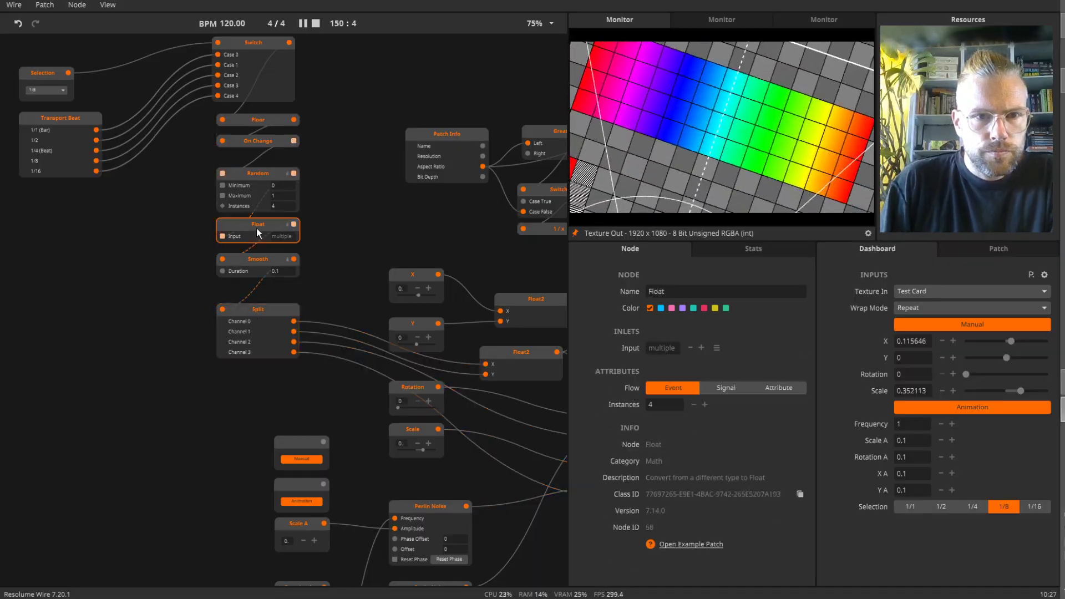
{"action": "left_click", "coordinate": [715, 384]}
{"action": "left_click_drag", "start_coordinate": [339, 214], "coordinate": [360, 278]}
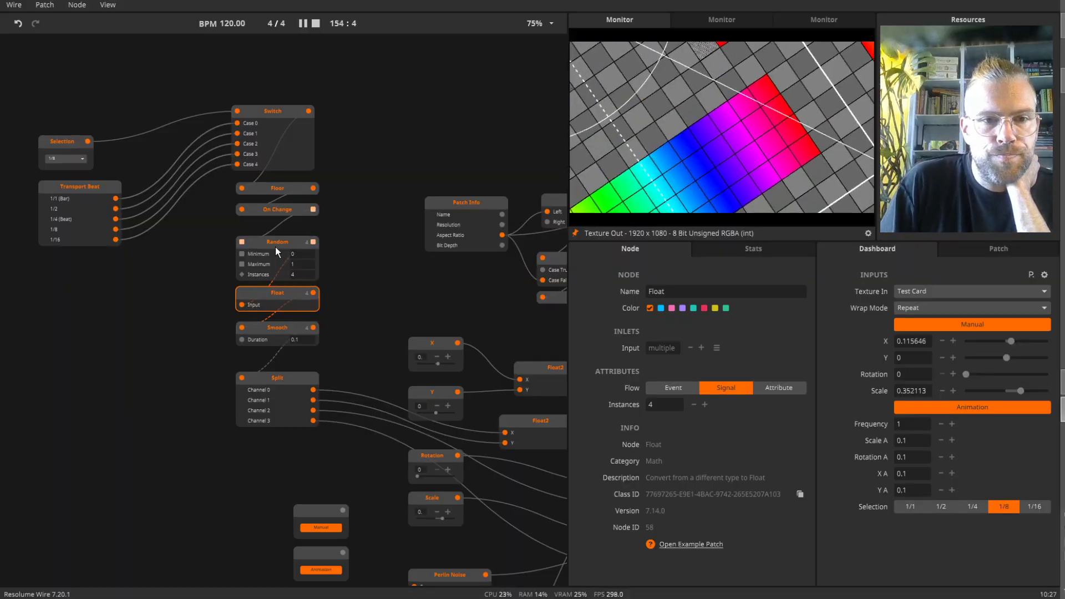
- Insert a Cross Fader node between Smooth and Split, with Smooth feeding Input 2 and Mix set to 1
{"action": "mouse_move", "coordinate": [243, 251]}
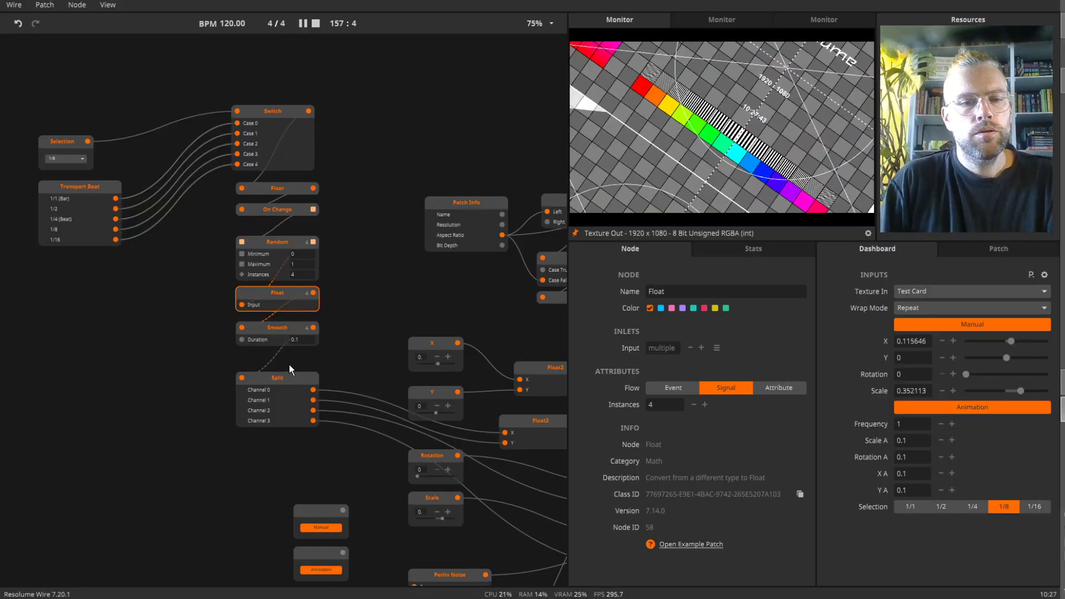
{"action": "left_click_drag", "start_coordinate": [285, 375], "coordinate": [285, 406]}
{"action": "double_click", "coordinate": [230, 377]}
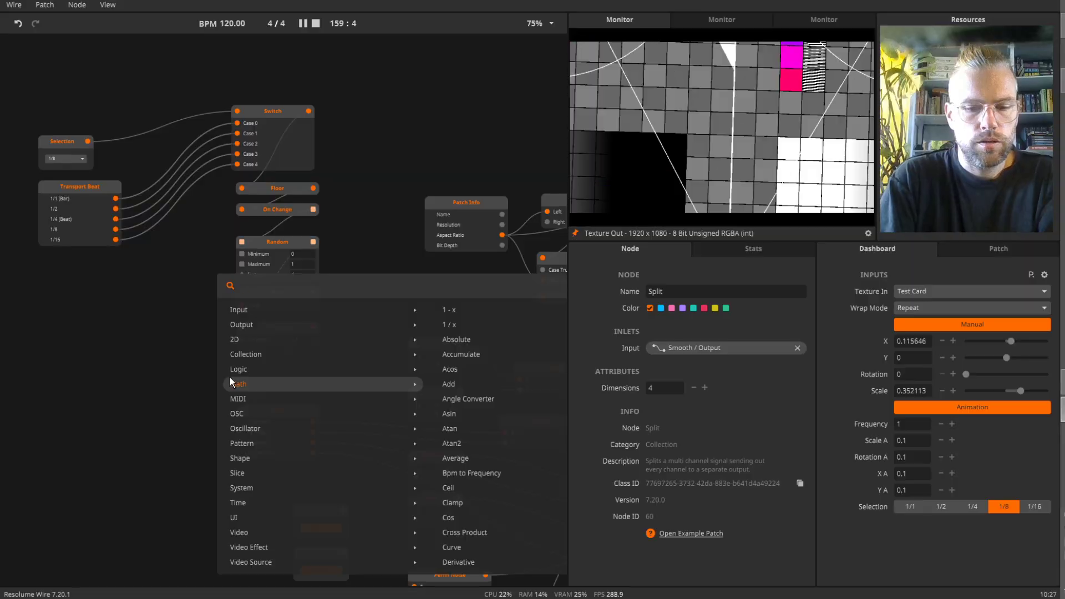
{"action": "type", "text": "cor"}
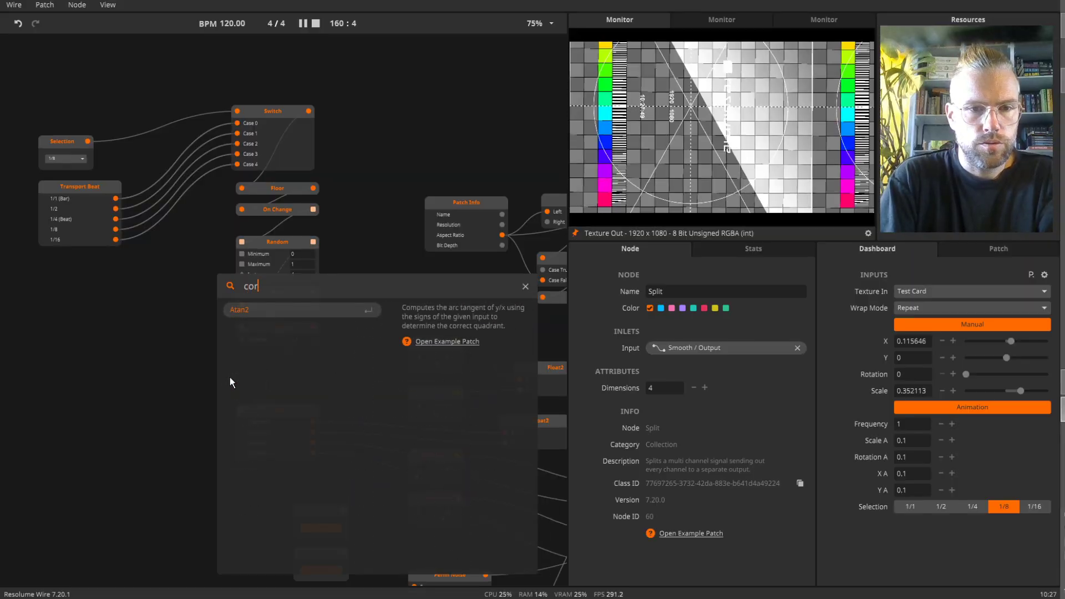
{"action": "key", "text": "BackSpace"}
{"action": "key", "text": "BackSpace"}
{"action": "type", "text": "ro"}
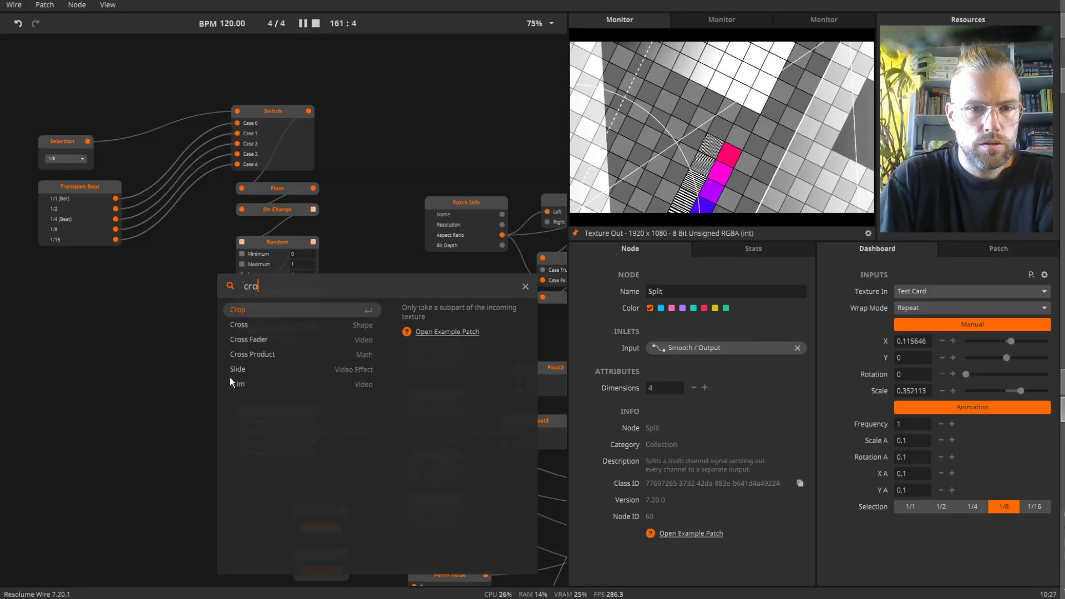
{"action": "key", "text": "Down"}
{"action": "key", "text": "Down"}
{"action": "key", "text": "Return"}
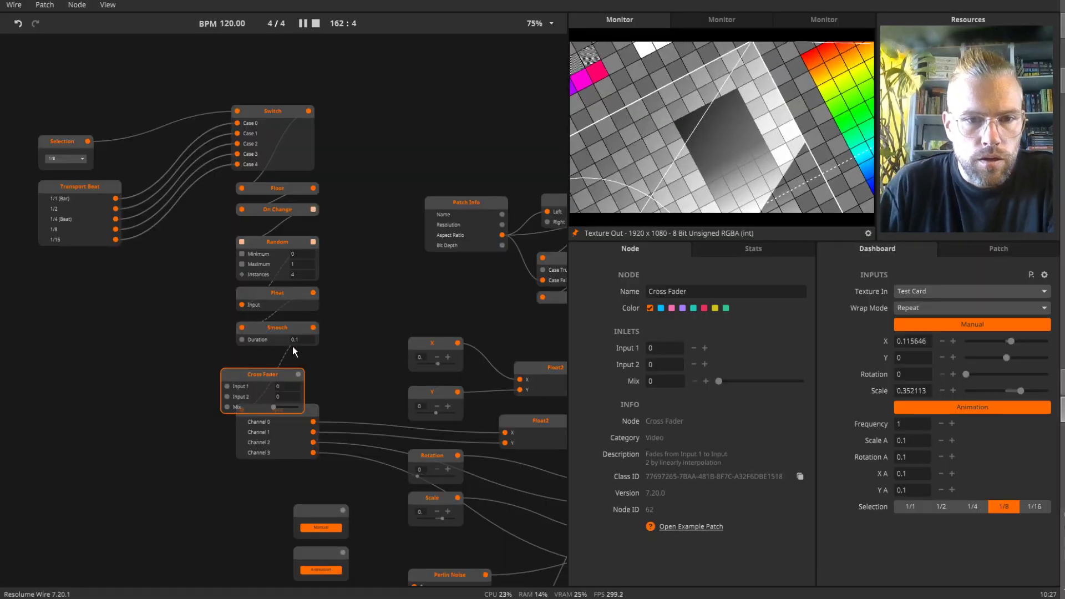
{"action": "left_click_drag", "start_coordinate": [228, 394], "coordinate": [229, 395]}
{"action": "left_click_drag", "start_coordinate": [259, 378], "coordinate": [242, 409]}
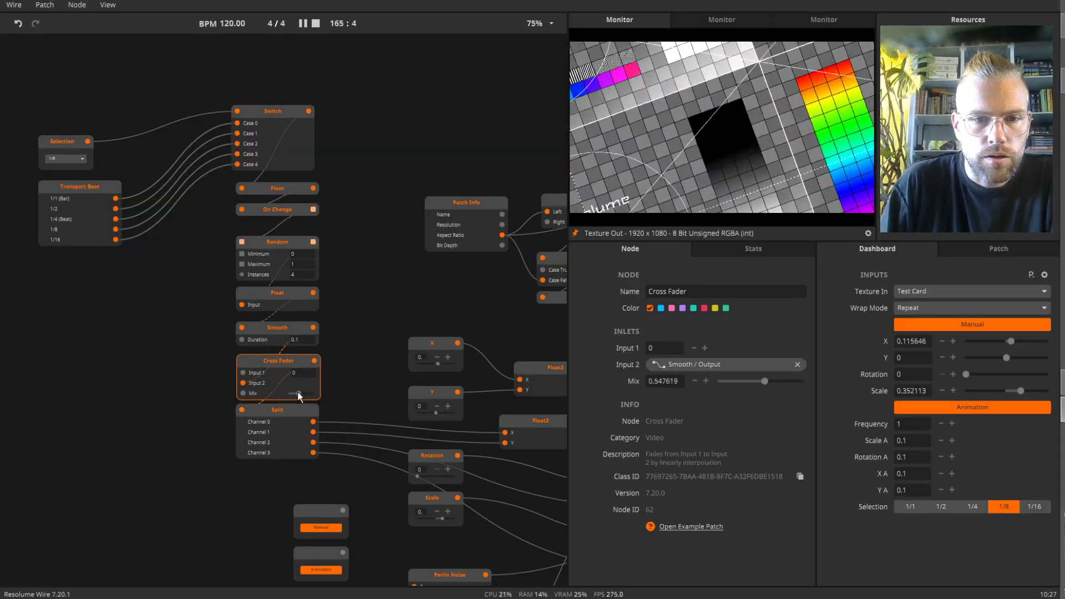
- Expose the Cross Fader's Mix as an input node, place it beside the node chain and rename it Random Motion
{"action": "right_click", "coordinate": [244, 392]}
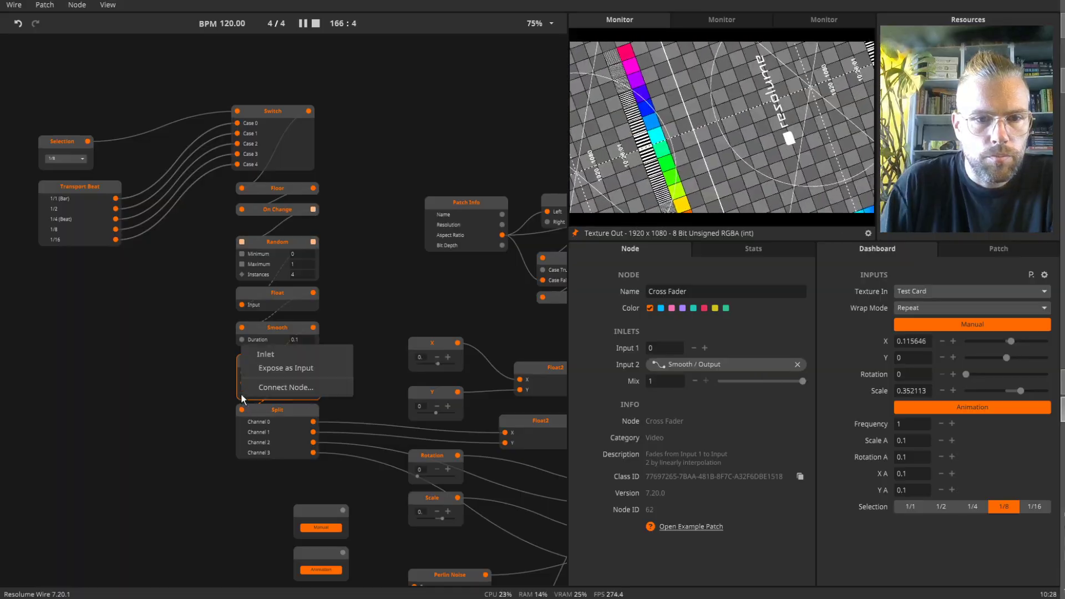
{"action": "left_click", "coordinate": [266, 373]}
{"action": "left_click_drag", "start_coordinate": [225, 371], "coordinate": [127, 381]}
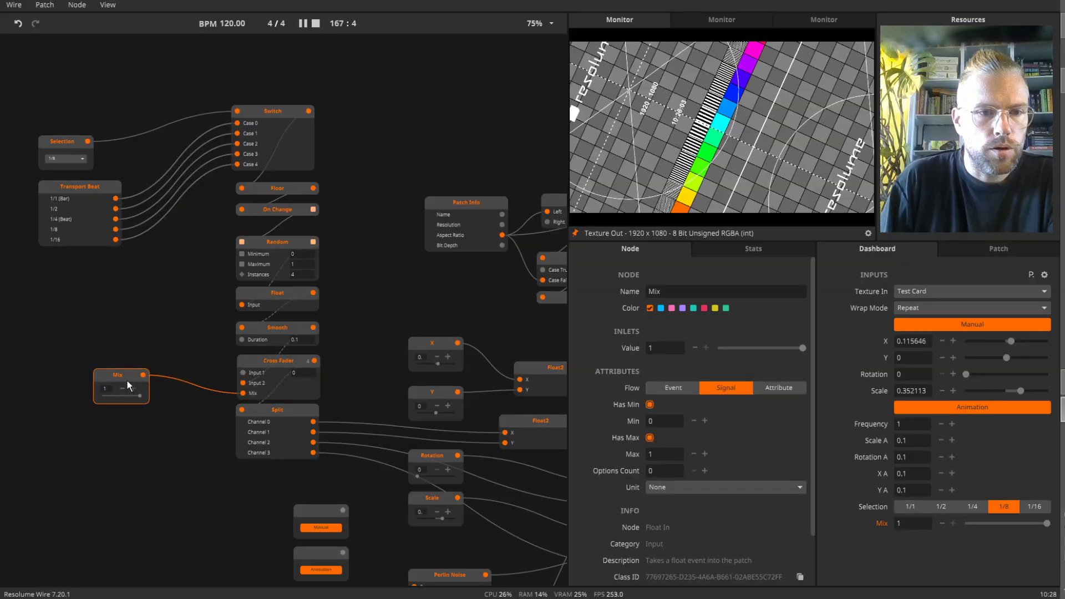
{"action": "double_click", "coordinate": [127, 381]}
{"action": "type", "text": "Random Motion"}
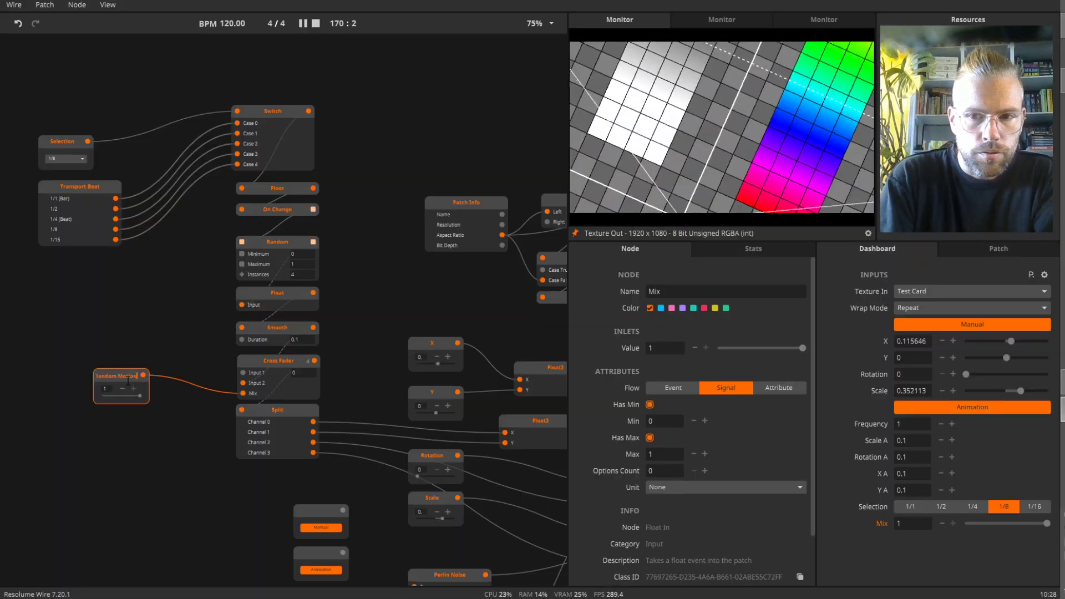
{"action": "key", "text": "Return"}
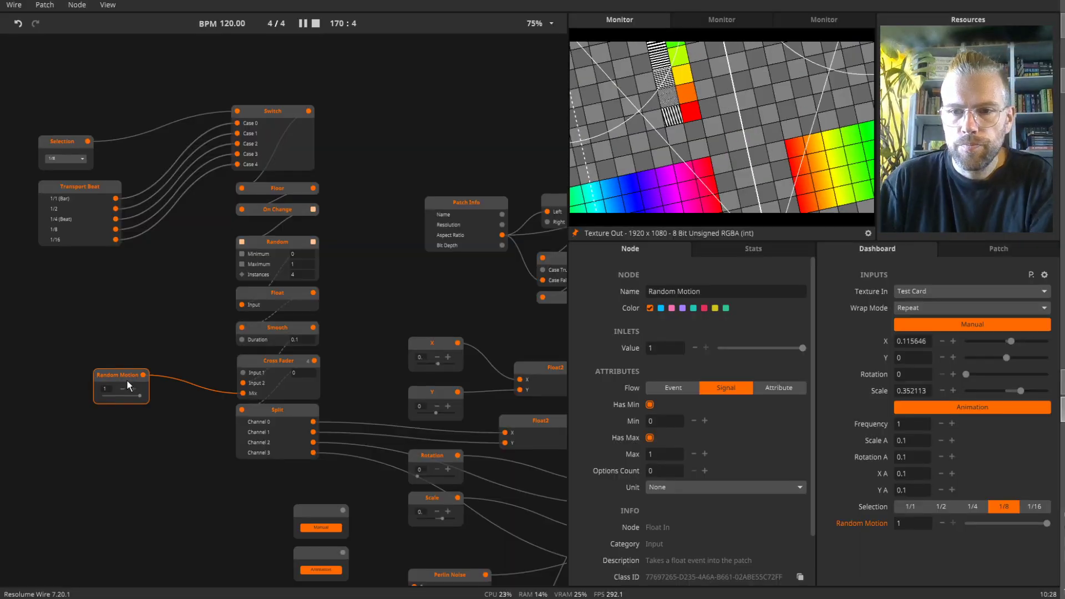
- Reorder the dashboard inputs so that Random Motion sits directly above Selection
{"action": "left_click_drag", "start_coordinate": [877, 521], "coordinate": [887, 438]}
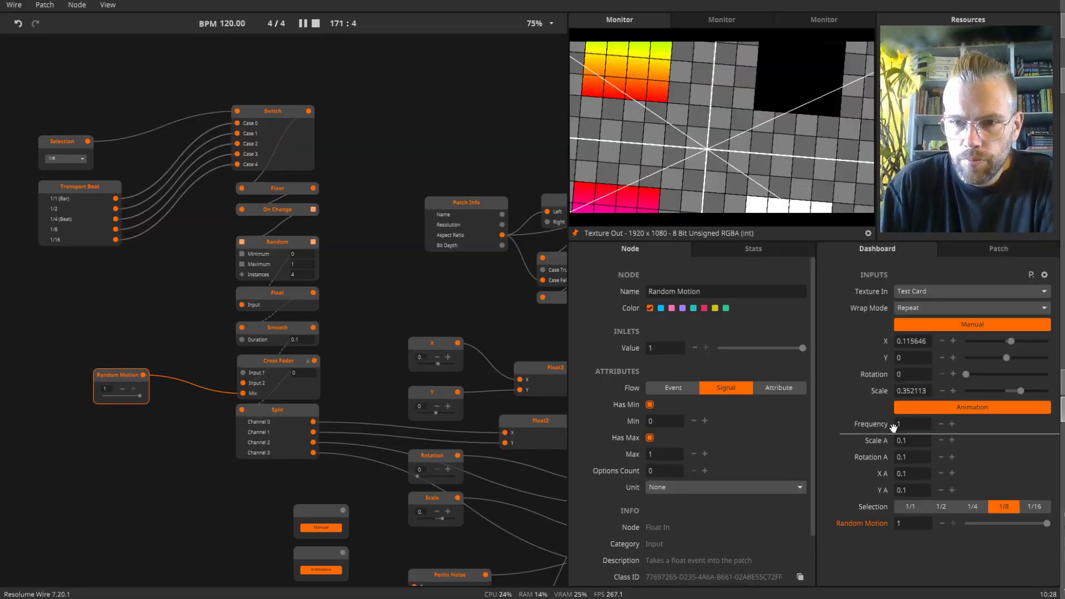
{"action": "mouse_move", "coordinate": [1047, 440]}
{"action": "left_mouse_down"}
{"action": "mouse_move", "coordinate": [973, 437]}
{"action": "mouse_move", "coordinate": [1047, 438]}
{"action": "left_mouse_up"}
{"action": "left_click_drag", "start_coordinate": [873, 441], "coordinate": [878, 509]}
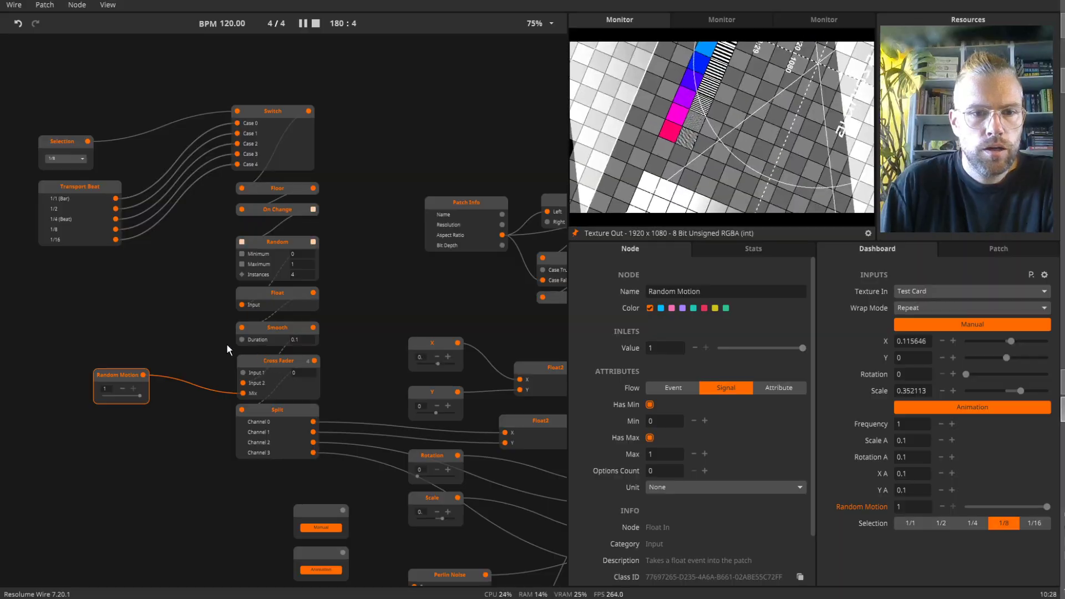
- Expose Smooth's duration as an input node, align it above Random Motion and rename it Smootness
{"action": "right_click", "coordinate": [242, 340]}
{"action": "left_click", "coordinate": [270, 312]}
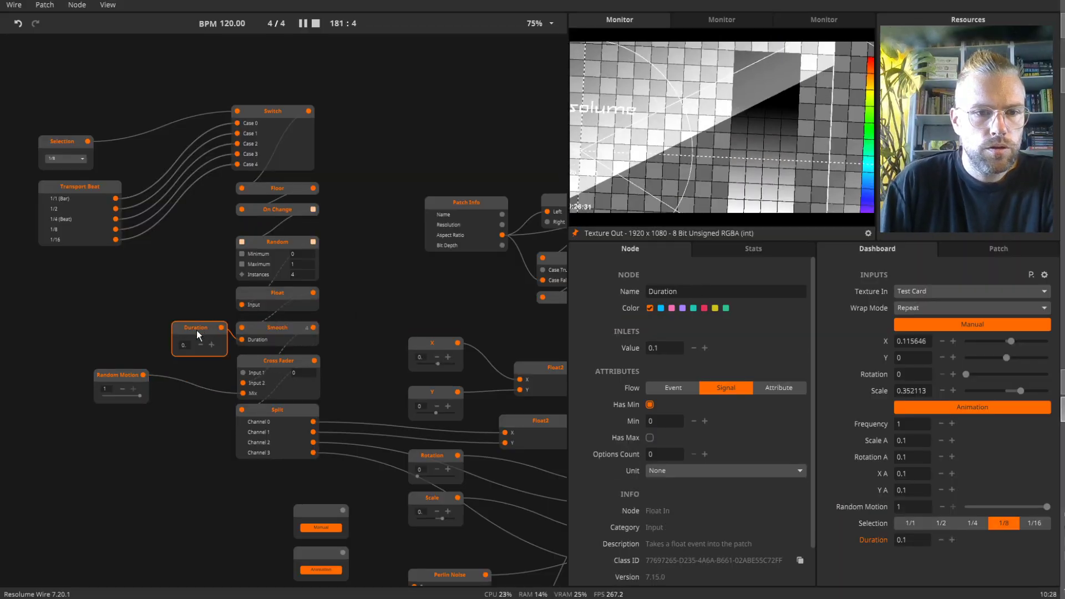
{"action": "left_click_drag", "start_coordinate": [196, 331], "coordinate": [117, 333]}
{"action": "double_click", "coordinate": [118, 327]}
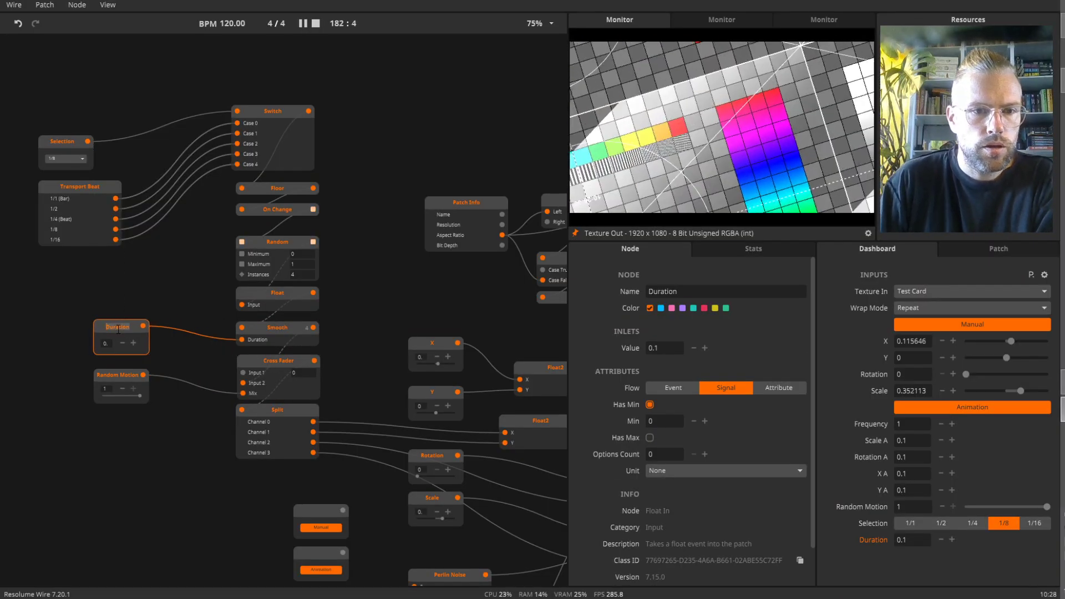
{"action": "type", "text": "Smooth"}
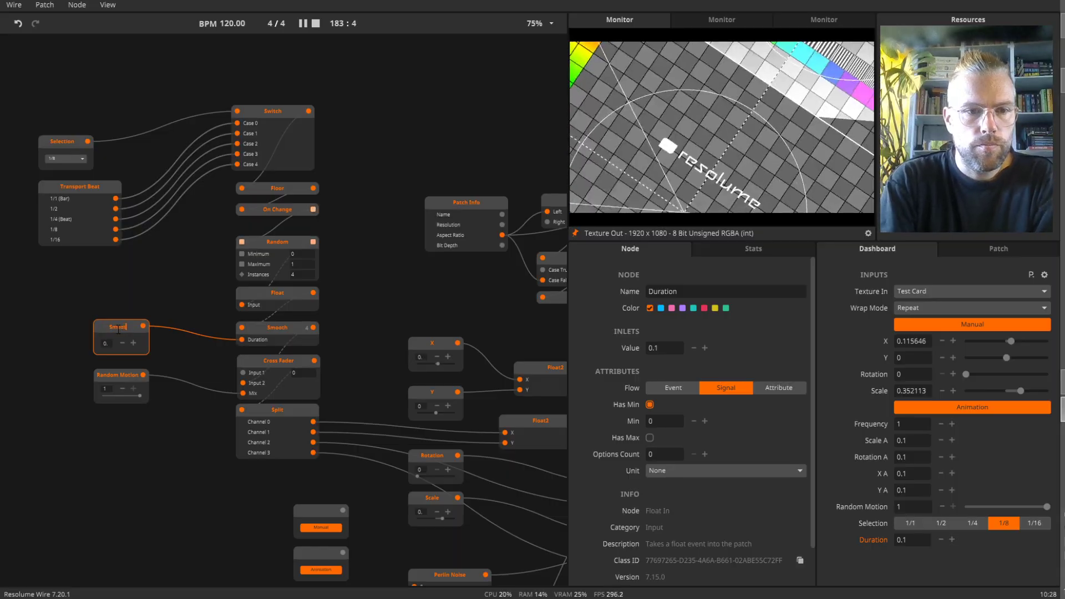
{"action": "type", "text": "Dss"}
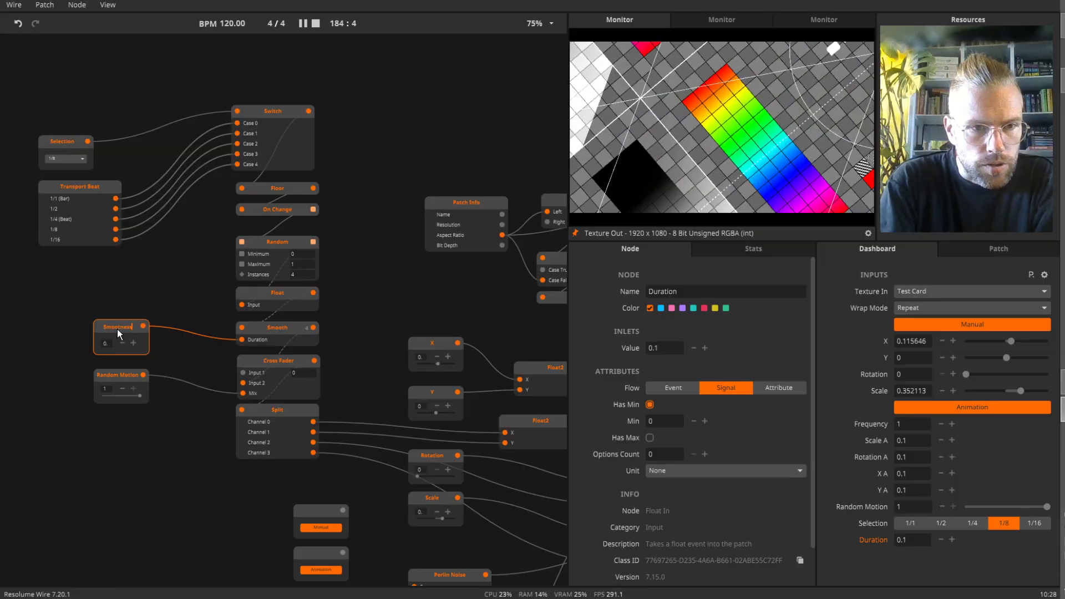
{"action": "key", "text": "Return"}
{"action": "left_click", "coordinate": [131, 291]}
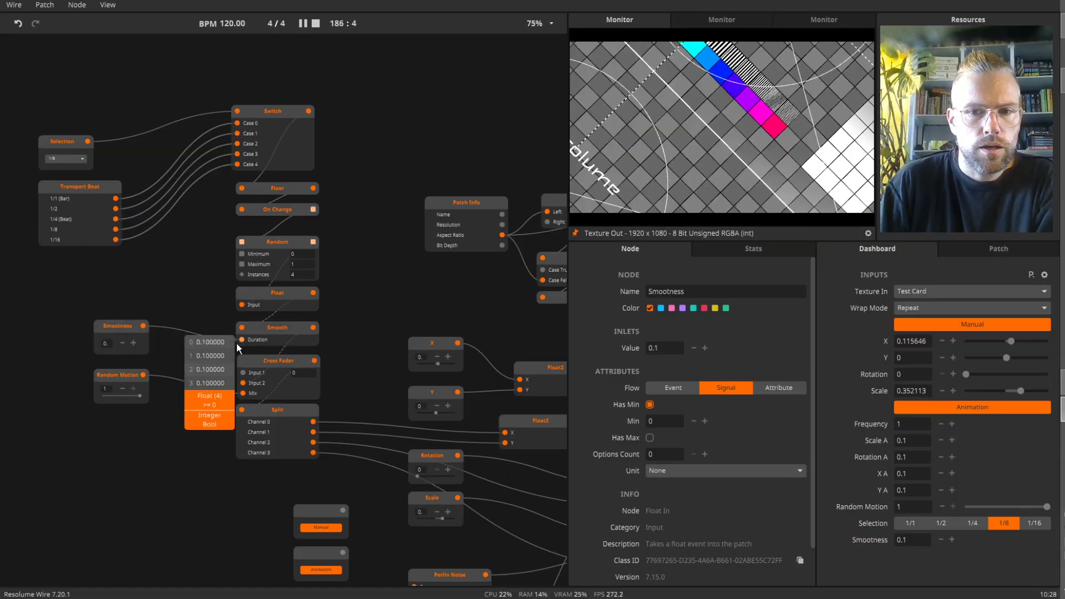
- Set the Smootness input's value to 1
{"action": "double_click", "coordinate": [677, 348]}
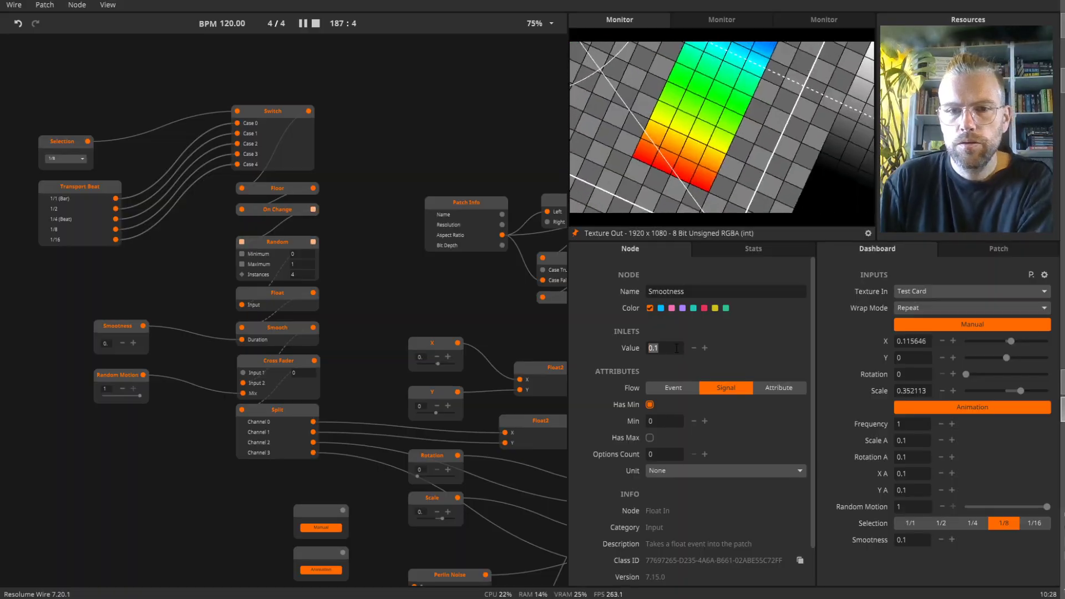
{"action": "type", "text": "1"}
{"action": "key", "text": "Return"}
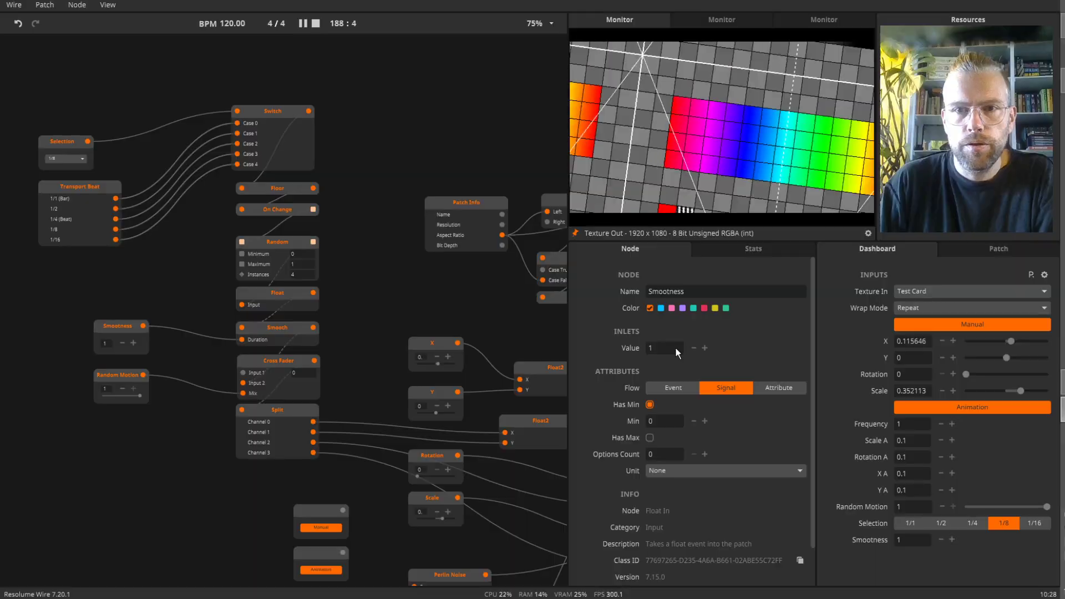
- Set the Smootness input's value to 10
{"action": "double_click", "coordinate": [675, 348]}
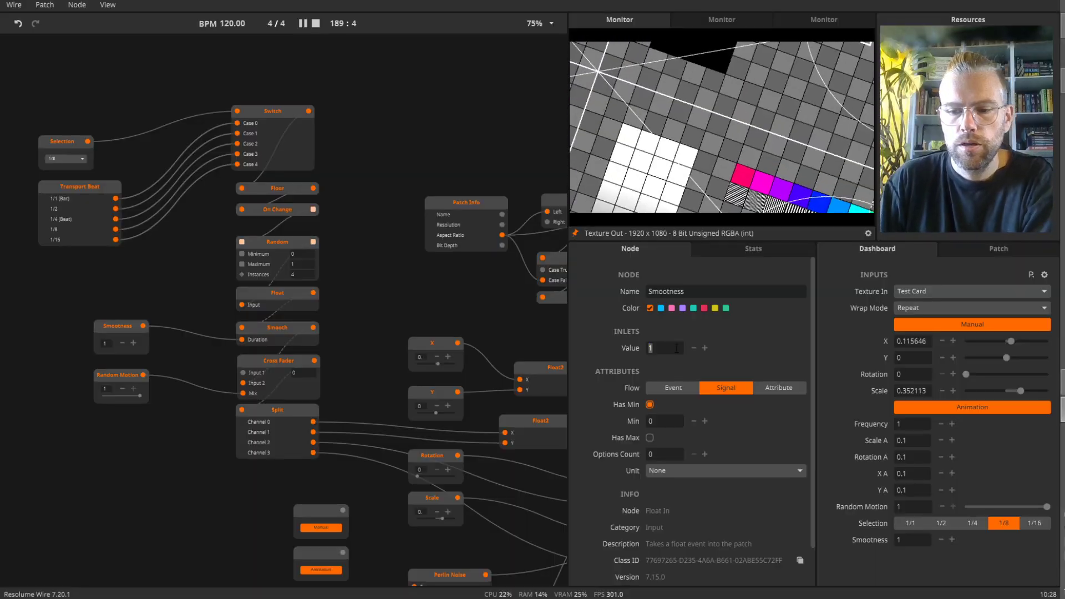
{"action": "type", "text": "10"}
{"action": "key", "text": "Return"}
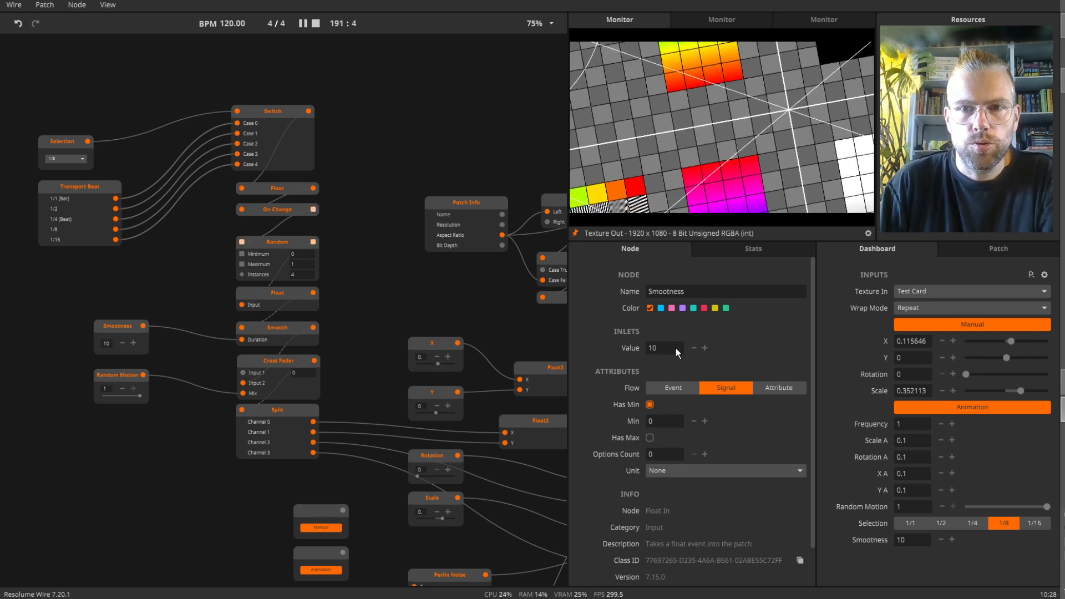
- Reset the manual Scale and X inputs to 0 on the dashboard
{"action": "left_click_drag", "start_coordinate": [142, 439], "coordinate": [142, 408]}
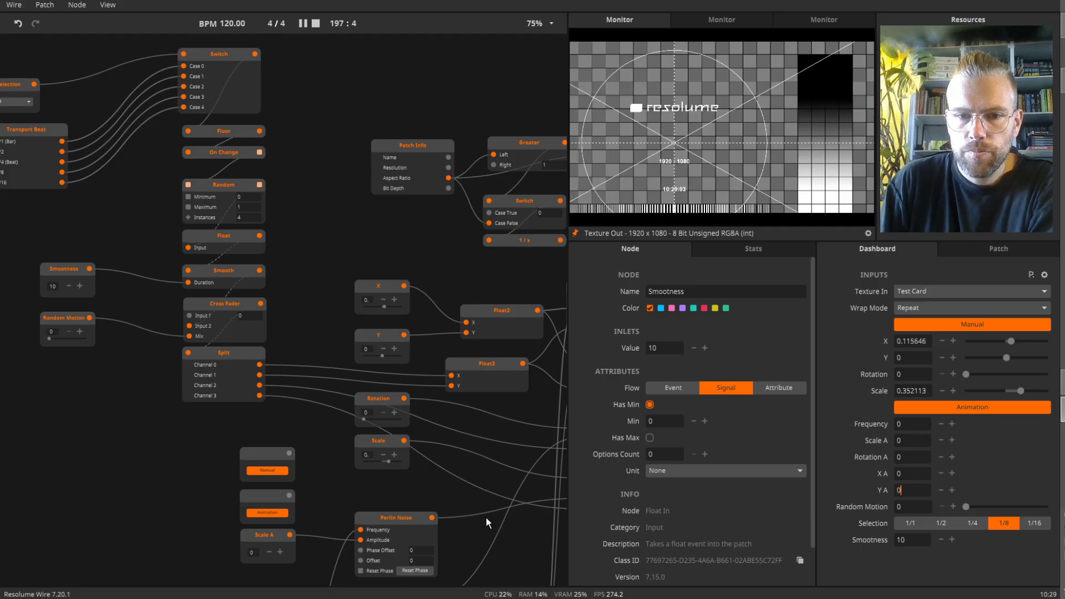
{"action": "double_click", "coordinate": [920, 392]}
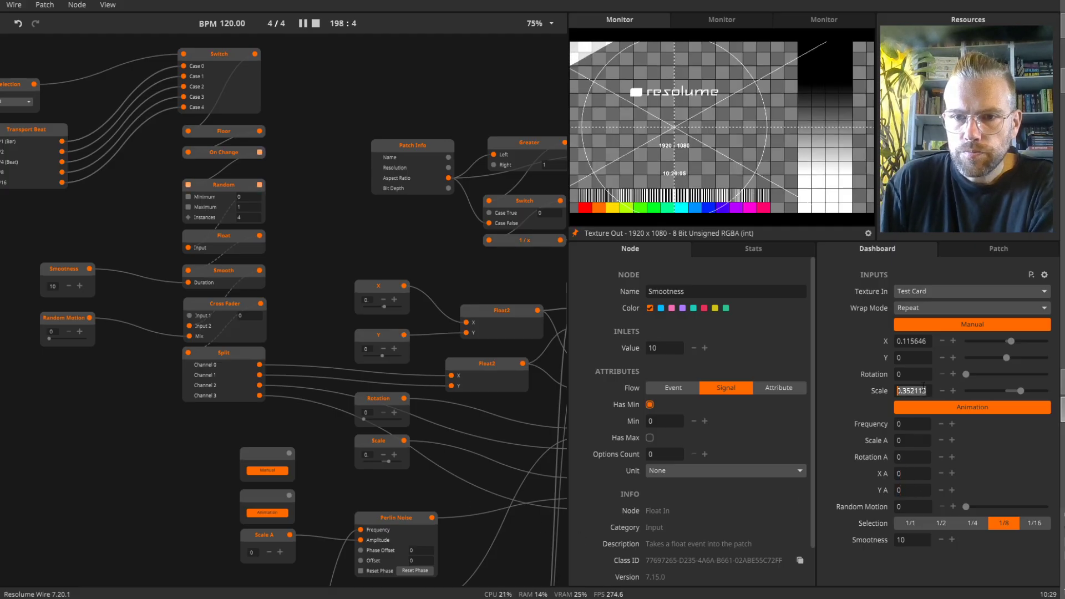
{"action": "type", "text": "1"}
{"action": "left_click_drag", "start_coordinate": [919, 391], "coordinate": [880, 391]}
{"action": "type", "text": "0"}
{"action": "key", "text": "Return"}
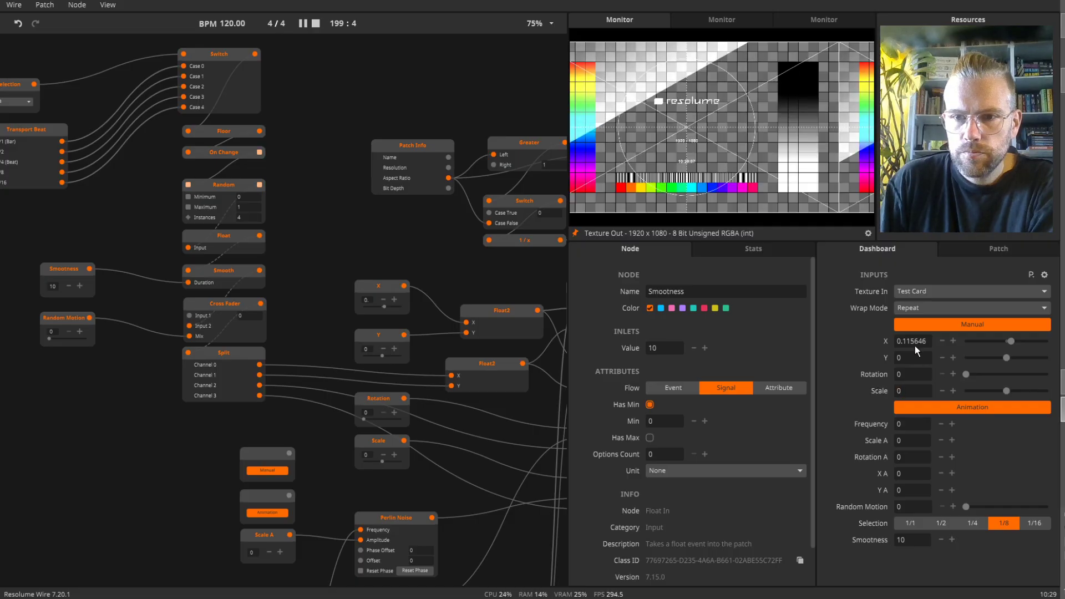
{"action": "double_click", "coordinate": [914, 345]}
{"action": "type", "text": "0"}
{"action": "key", "text": "Return"}
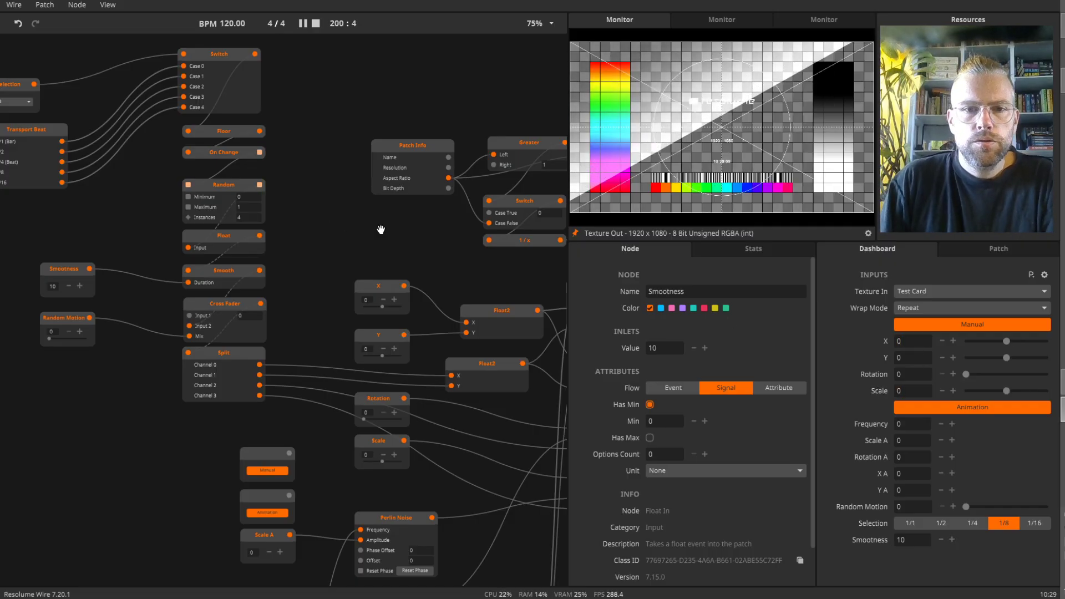
{"action": "left_click_drag", "start_coordinate": [380, 231], "coordinate": [154, 101]}
{"action": "scroll", "coordinate": [393, 279], "scroll_direction": "down", "scroll_amount": 4}
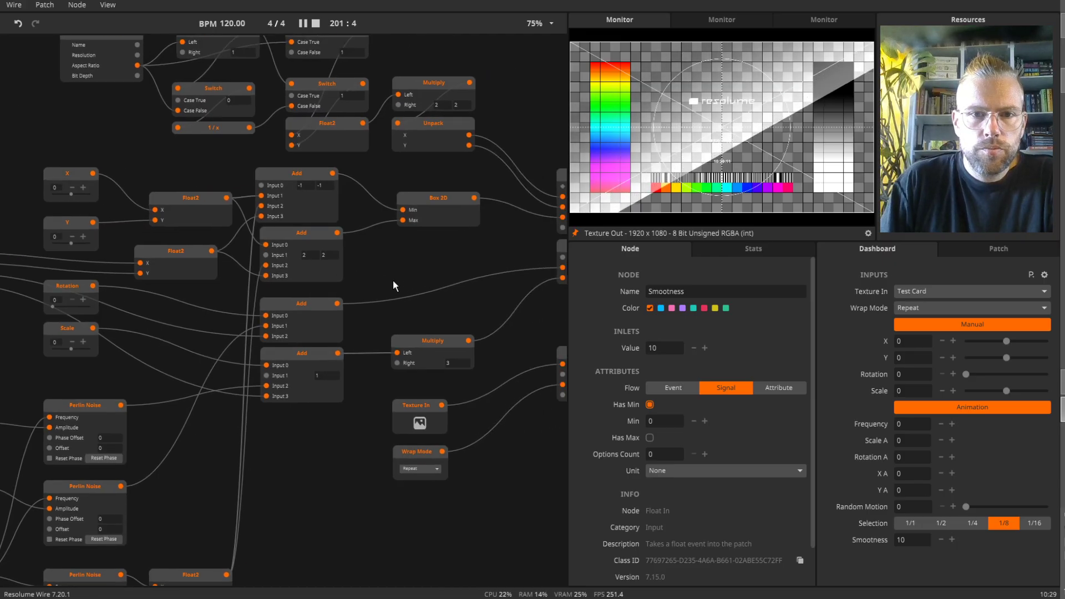
{"action": "left_click_drag", "start_coordinate": [319, 266], "coordinate": [529, 288]}
{"action": "left_click_drag", "start_coordinate": [226, 172], "coordinate": [176, 209]}
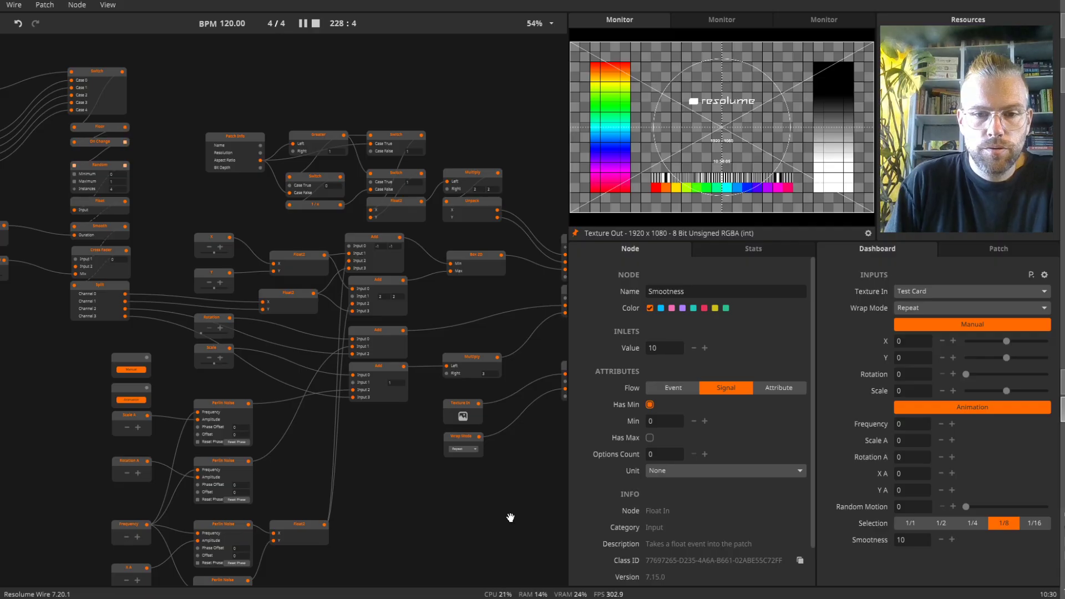
{"action": "left_click_drag", "start_coordinate": [510, 518], "coordinate": [346, 502]}
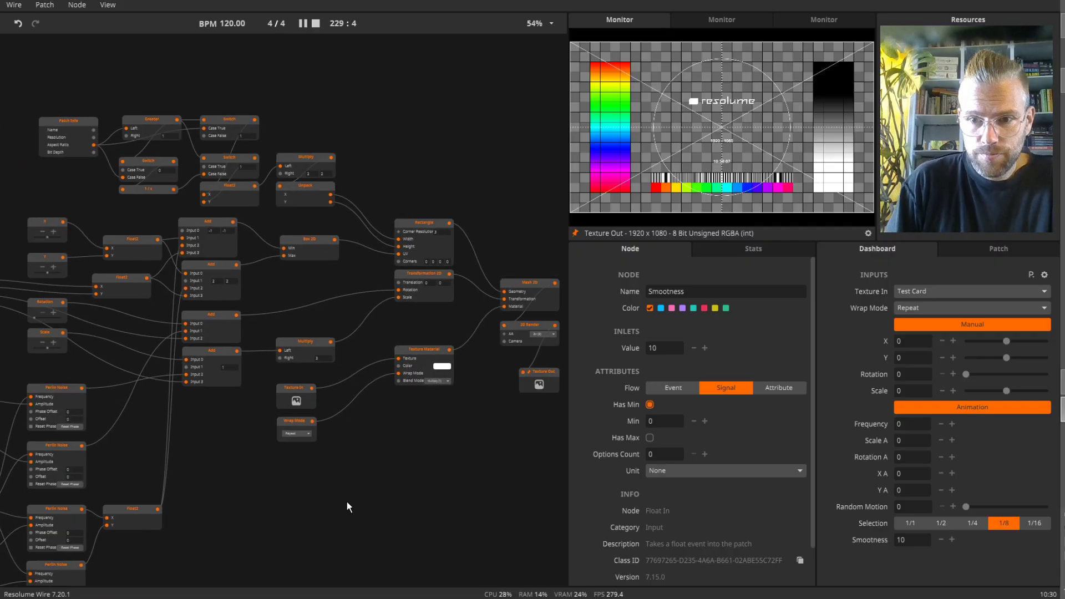
{"action": "right_click", "coordinate": [1063, 511]}
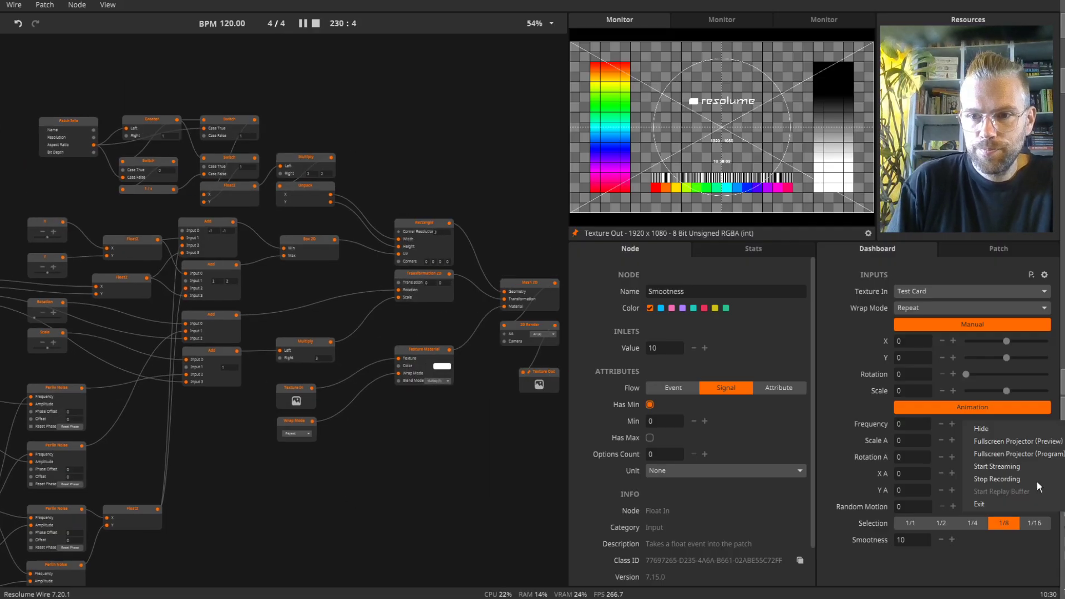